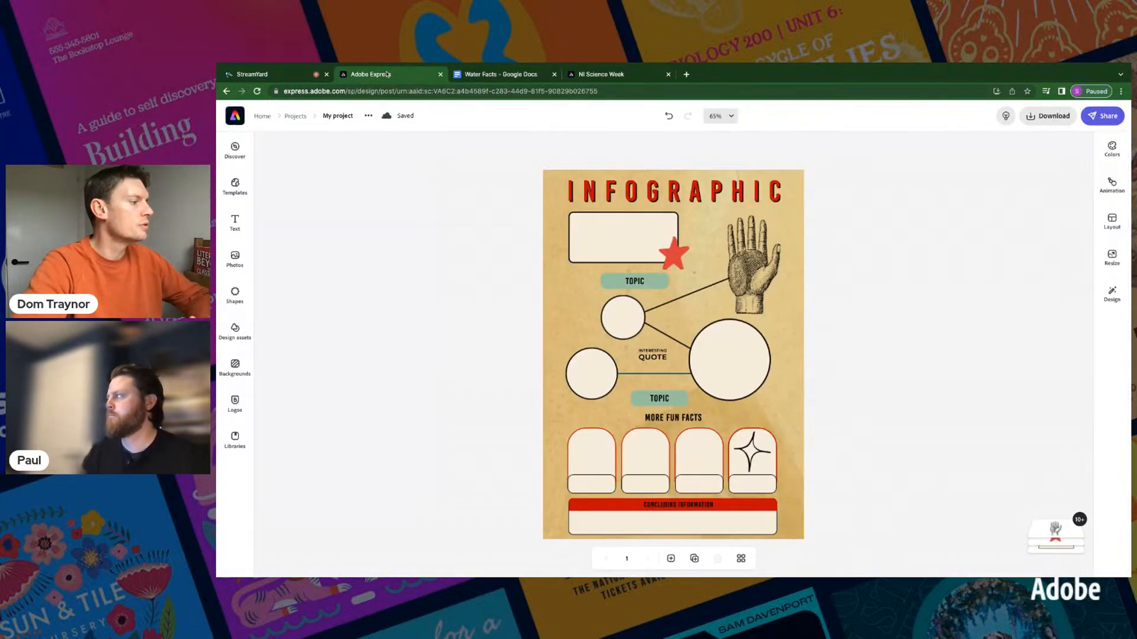
Step: Leave the open infographic project and return to the Adobe Express home page
left_click(386, 74)
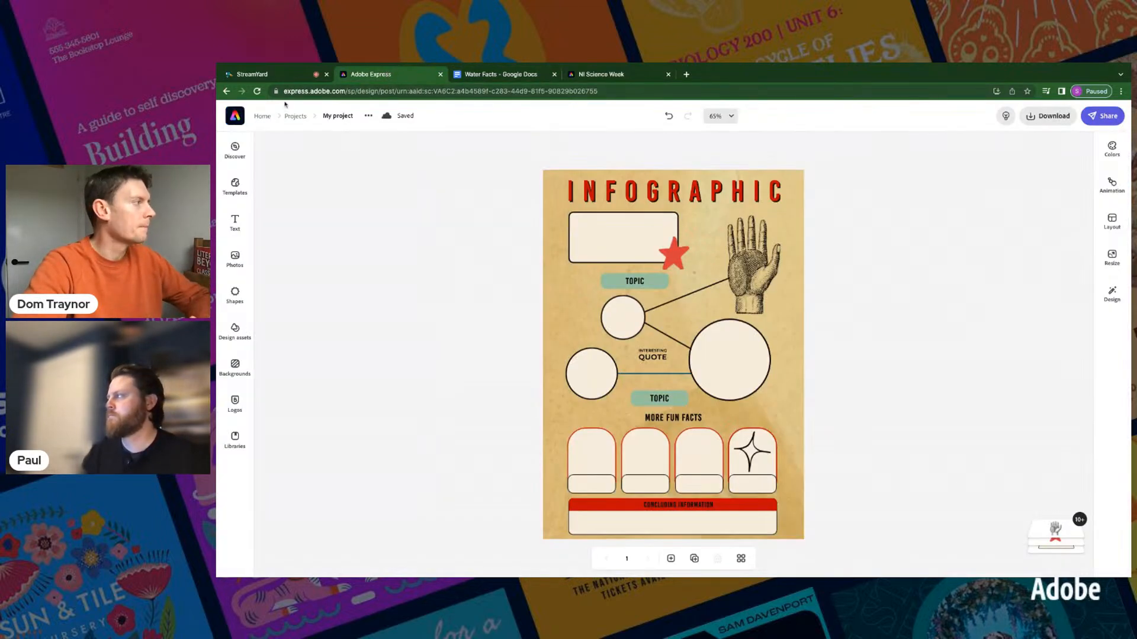
left_click(235, 116)
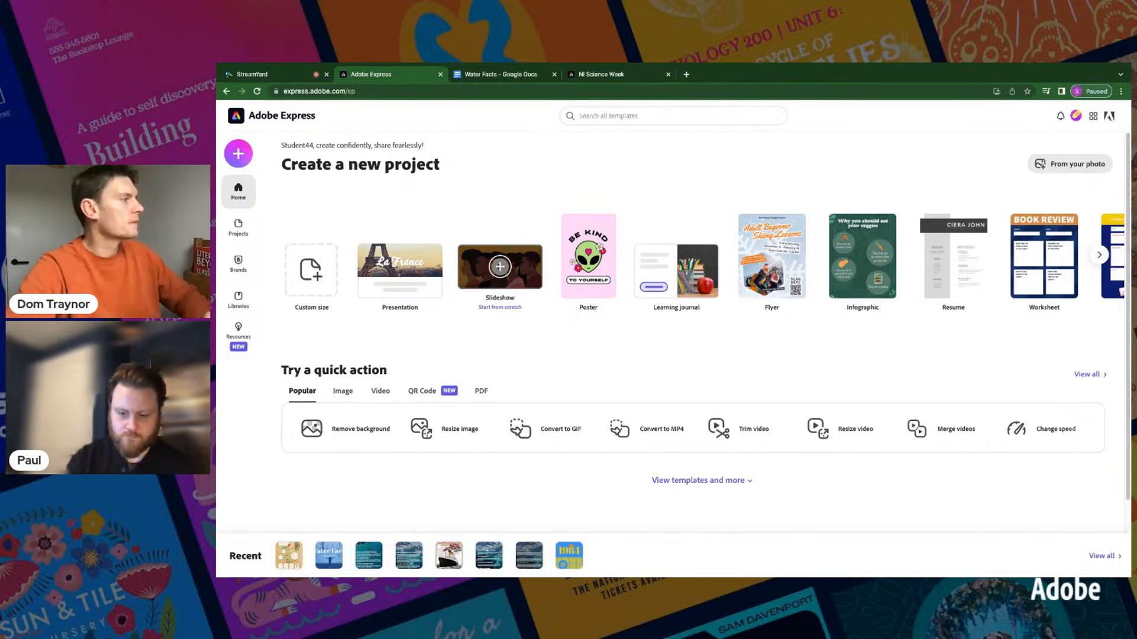
Step: Review the NI Science Week challenge page and the Water Facts document, and return to Adobe Express
left_click(596, 75)
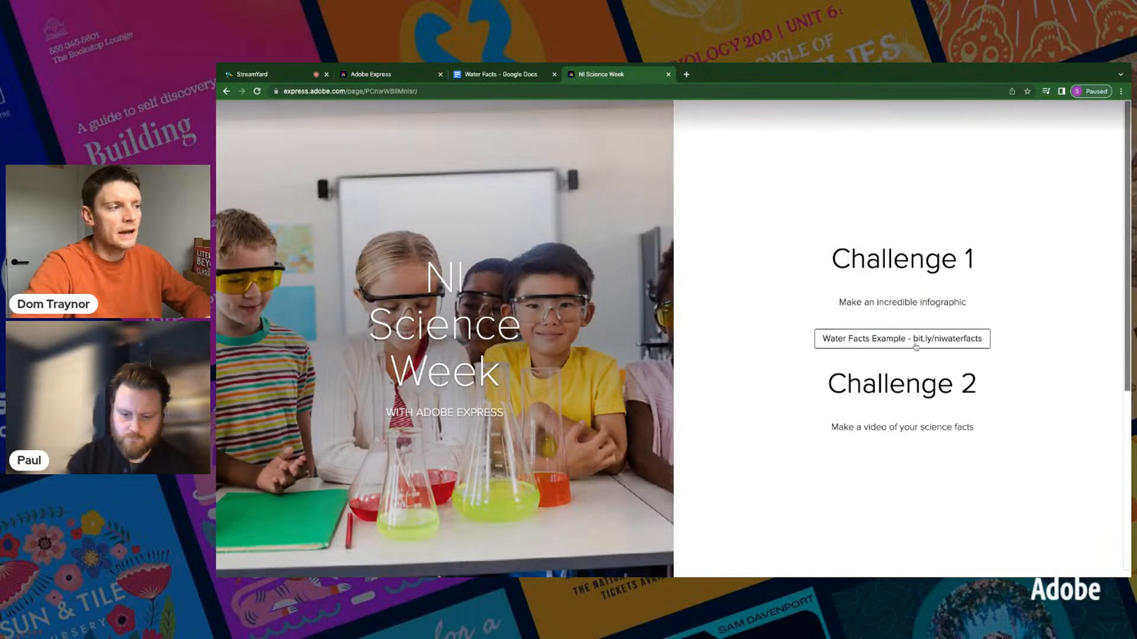
scroll(916, 348, "down", 1)
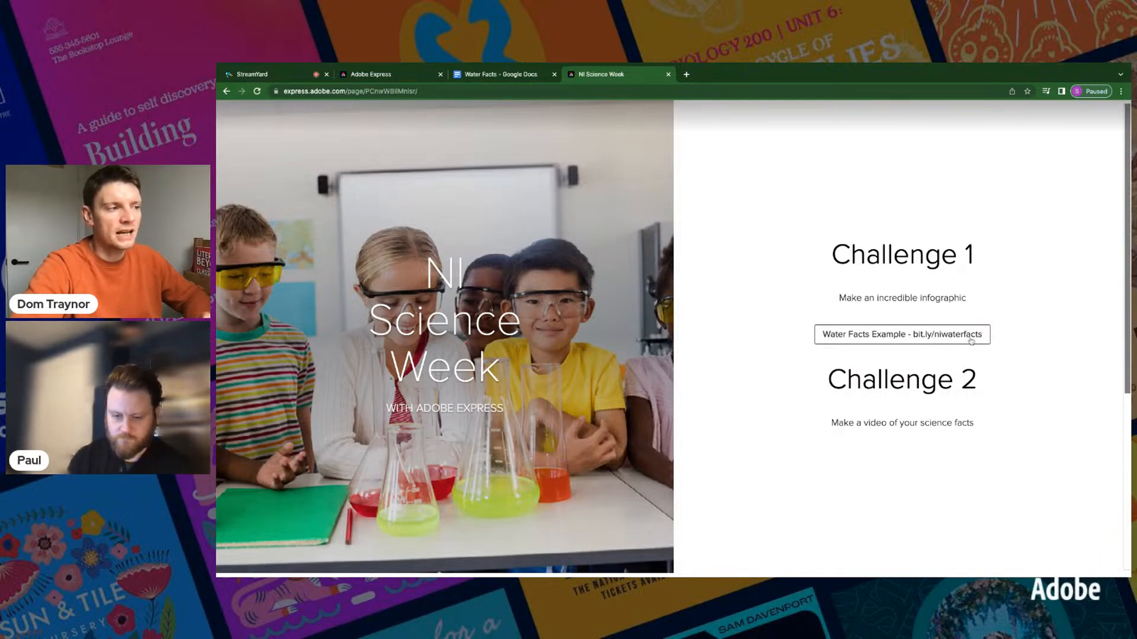
left_click(494, 75)
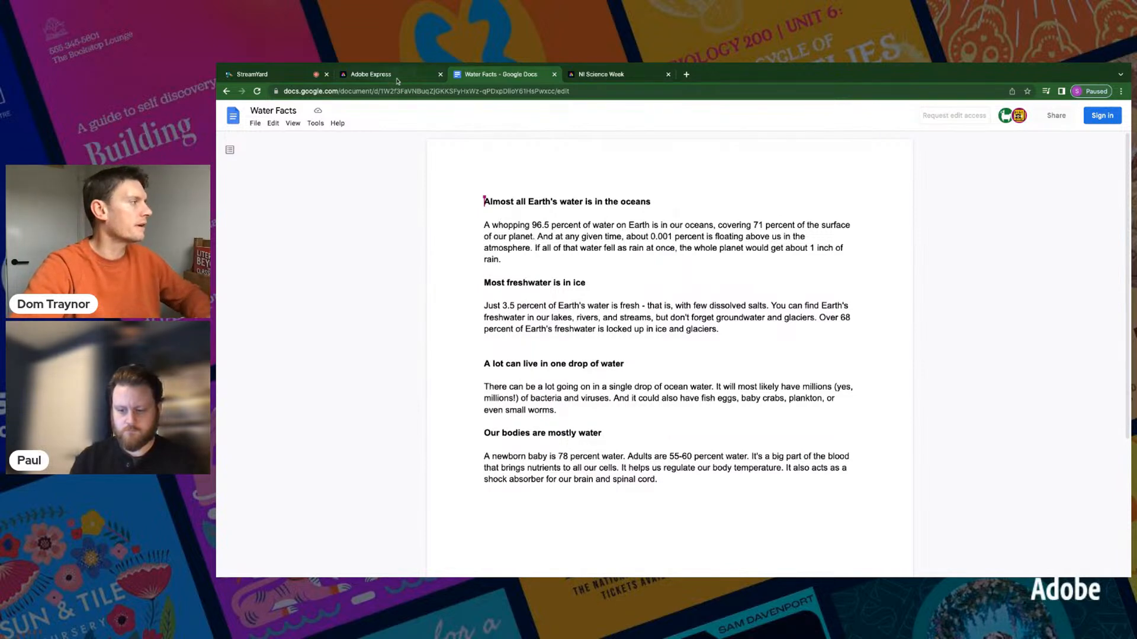
left_click(418, 74)
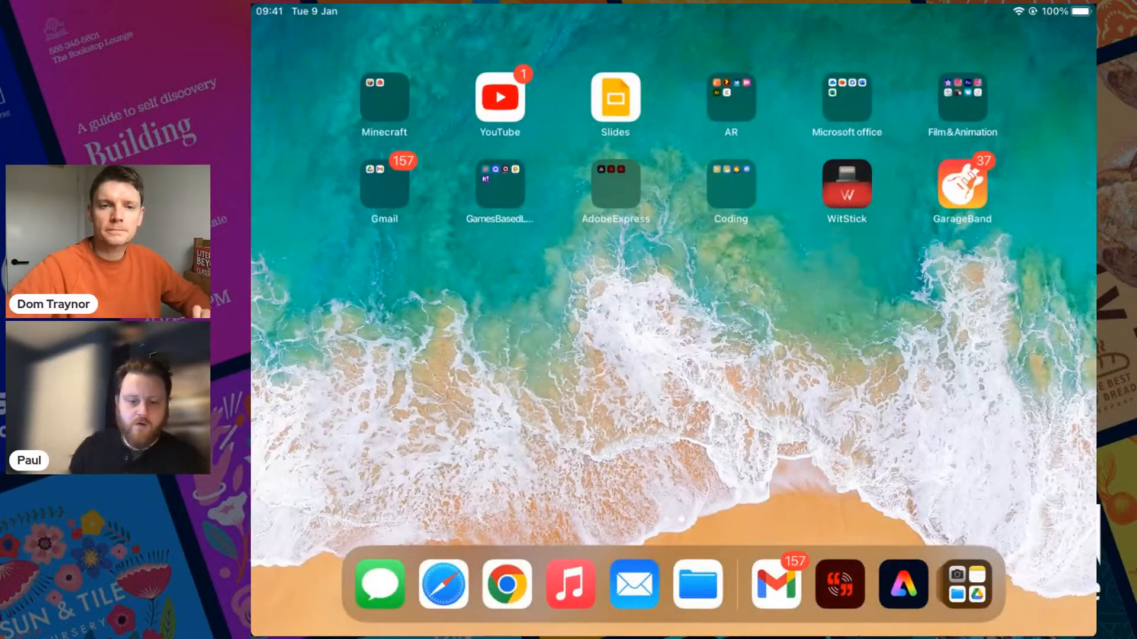
Step: On the iPad, open Adobe Express and start a new solid-color project with a basic white background
left_click(616, 184)
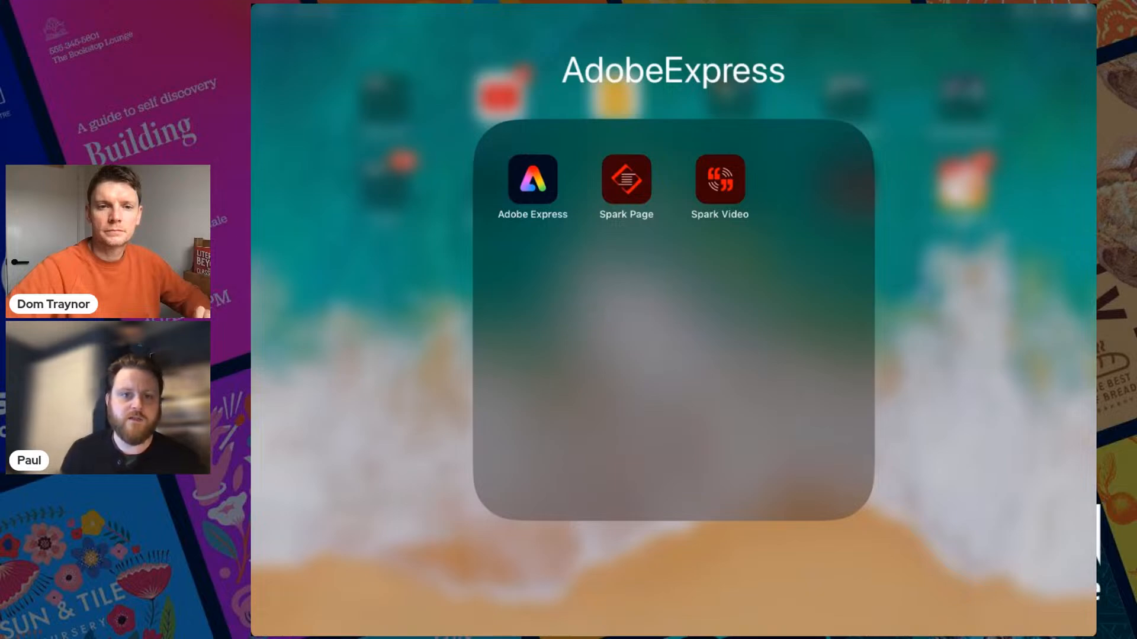
left_click(533, 179)
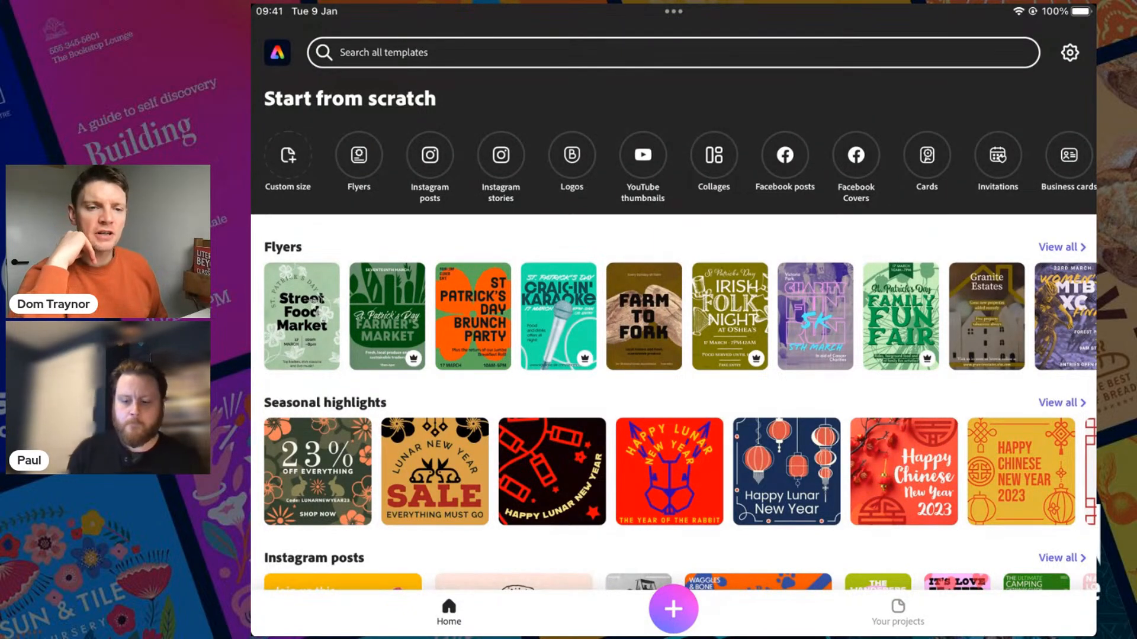
left_click(673, 609)
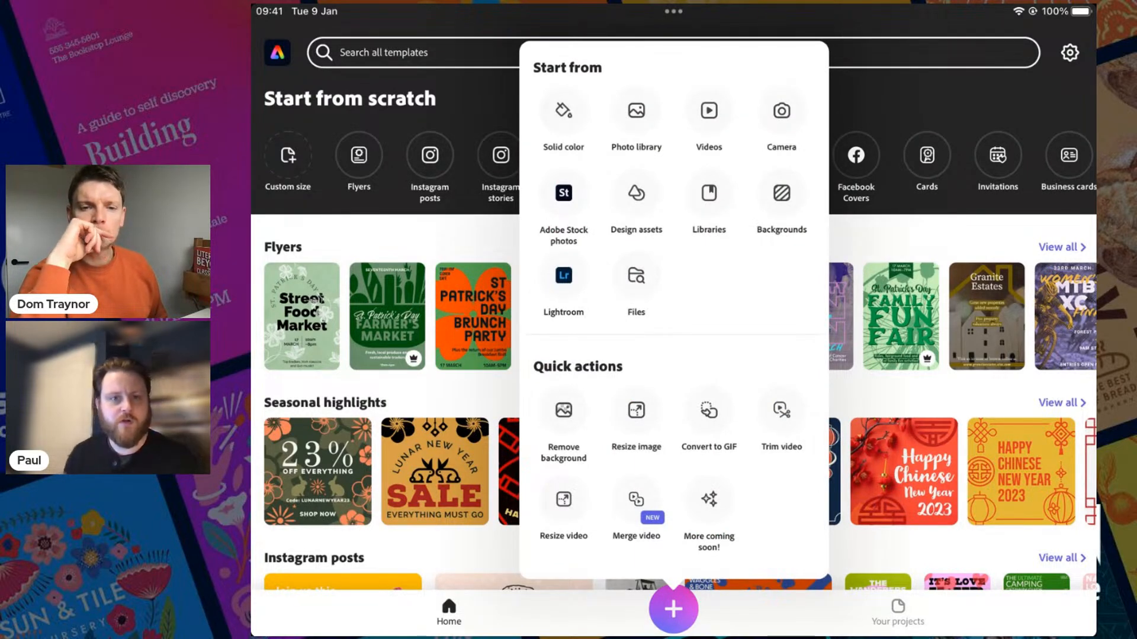
left_click(563, 110)
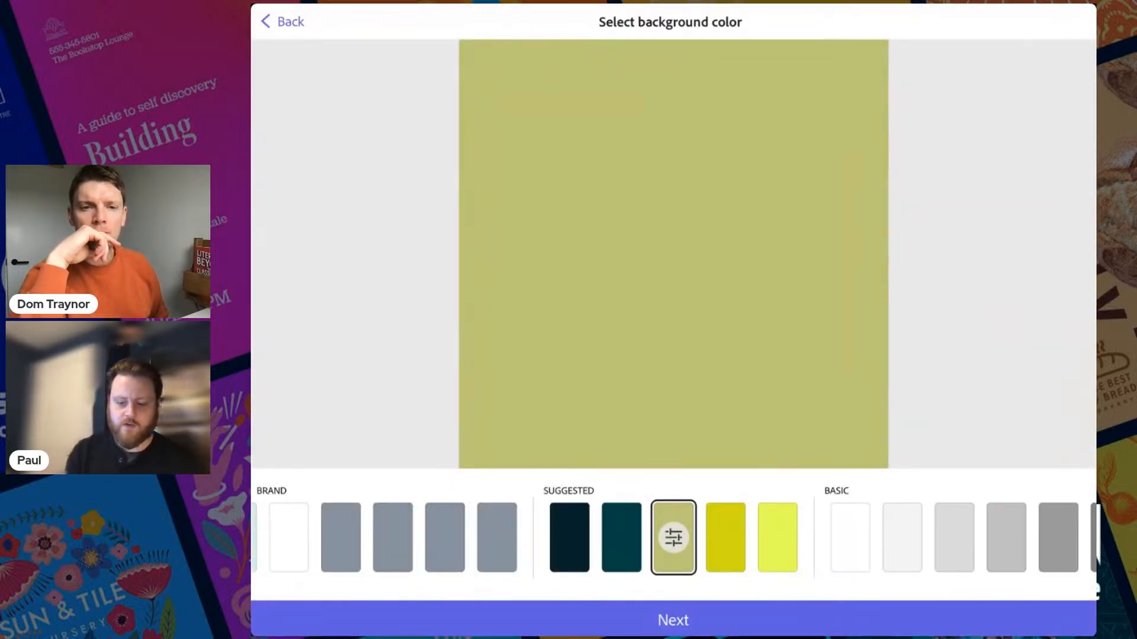
left_click(851, 537)
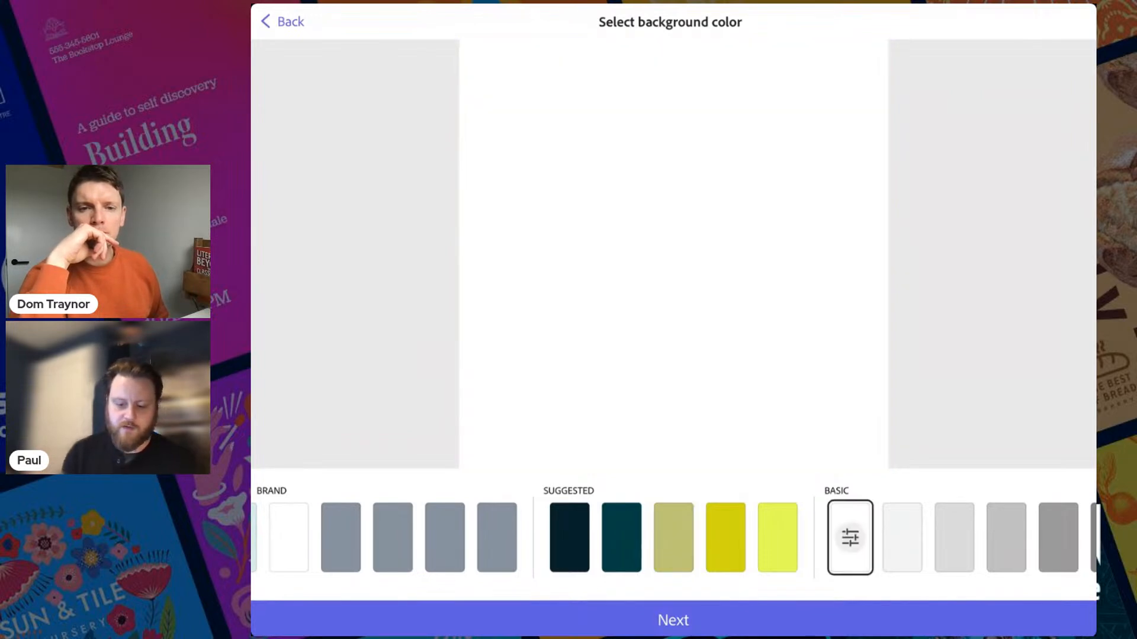
left_click(673, 620)
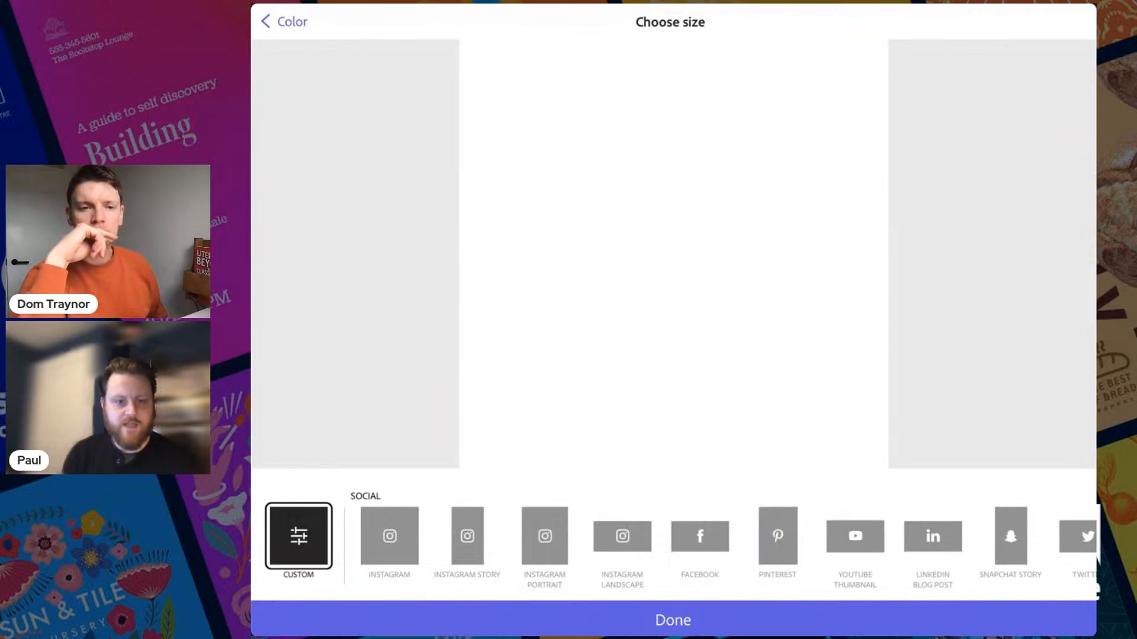
Step: Choose the A4 print size, 210x297 mm, for the iPad project and confirm it
scroll(673, 539, "right", 10)
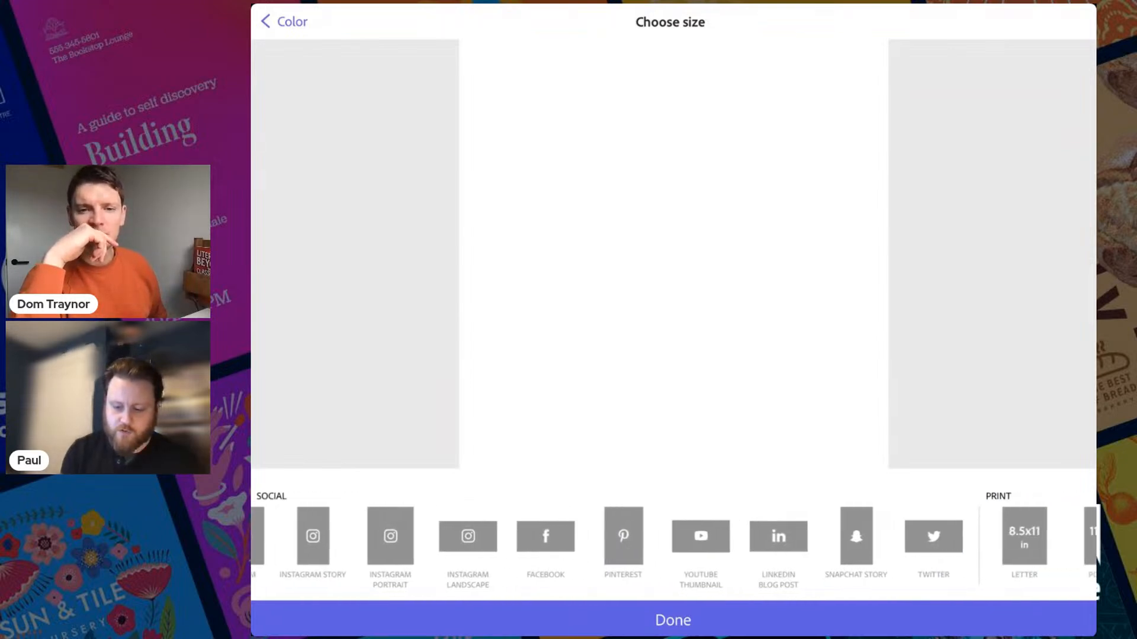
scroll(673, 539, "right", 4)
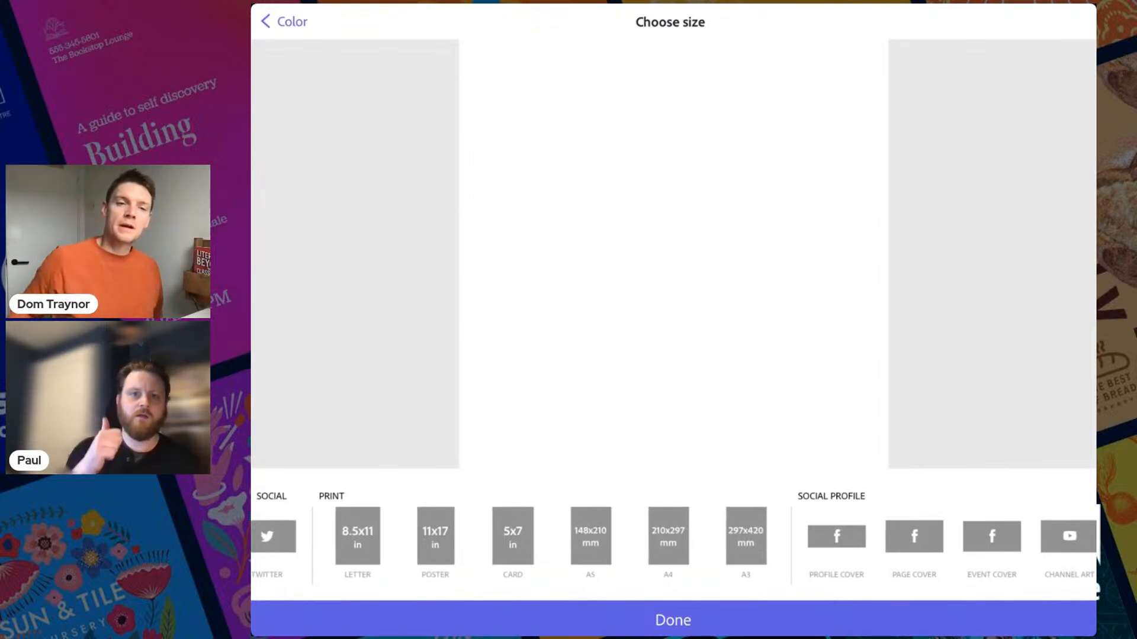
left_click(667, 537)
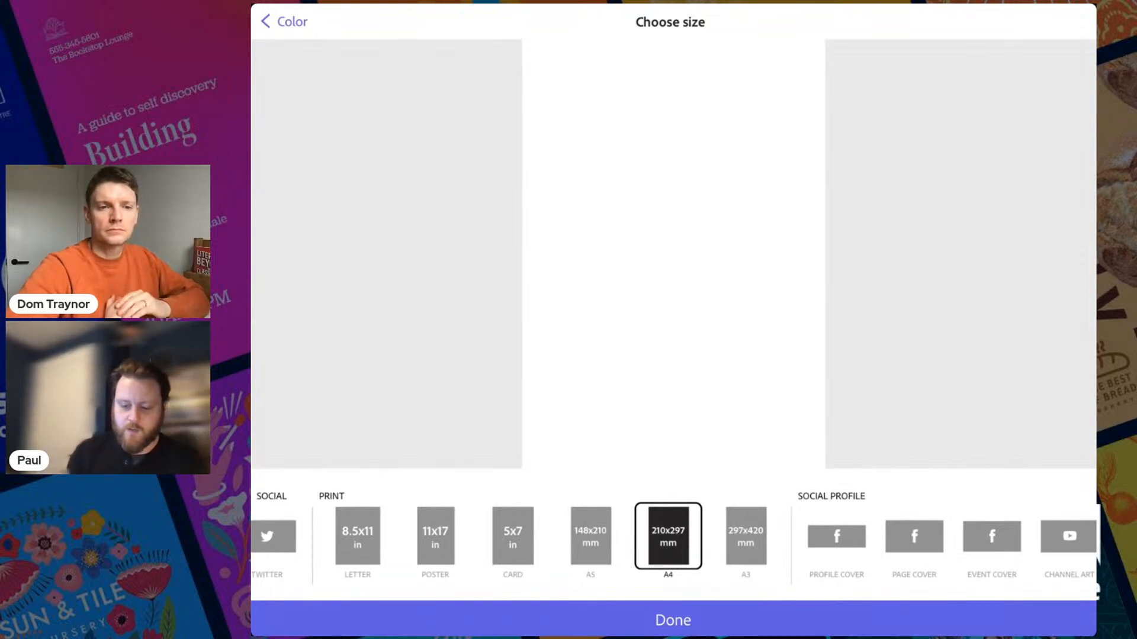
left_click(673, 620)
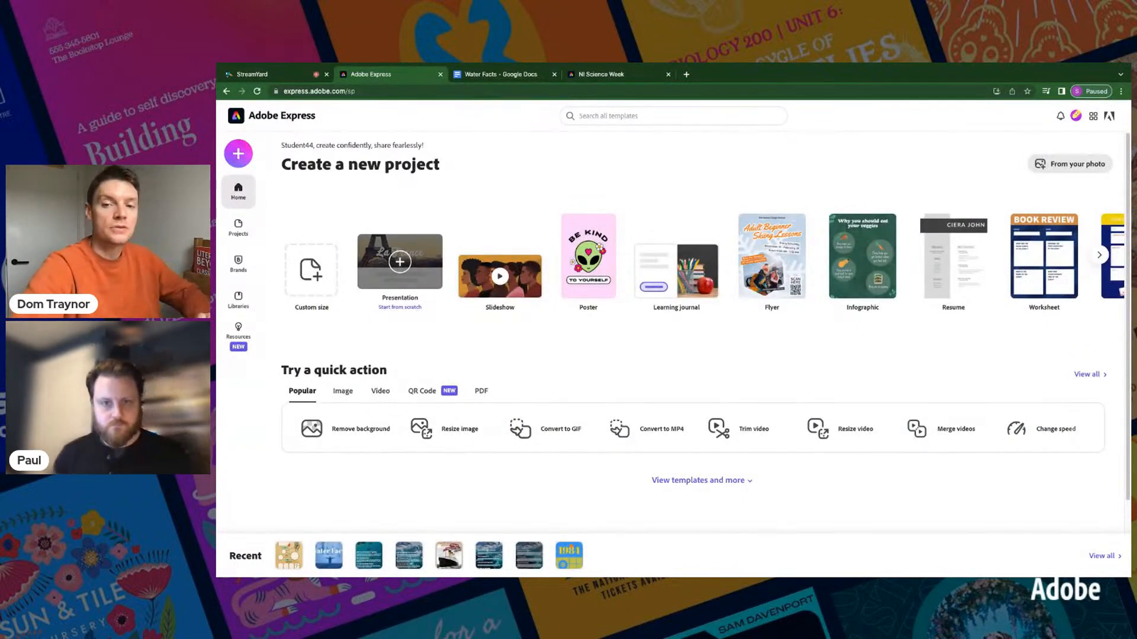
Step: In Adobe Express in the browser, create a blank custom-size project in A4 print format and dismiss the template suggestions
left_click(239, 157)
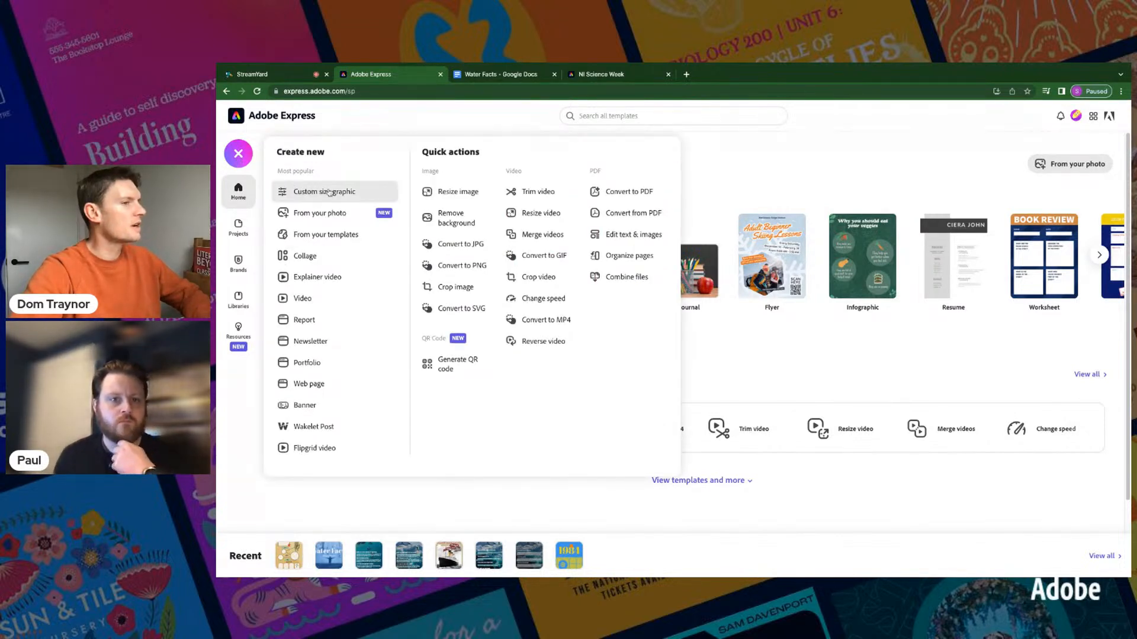
left_click(330, 192)
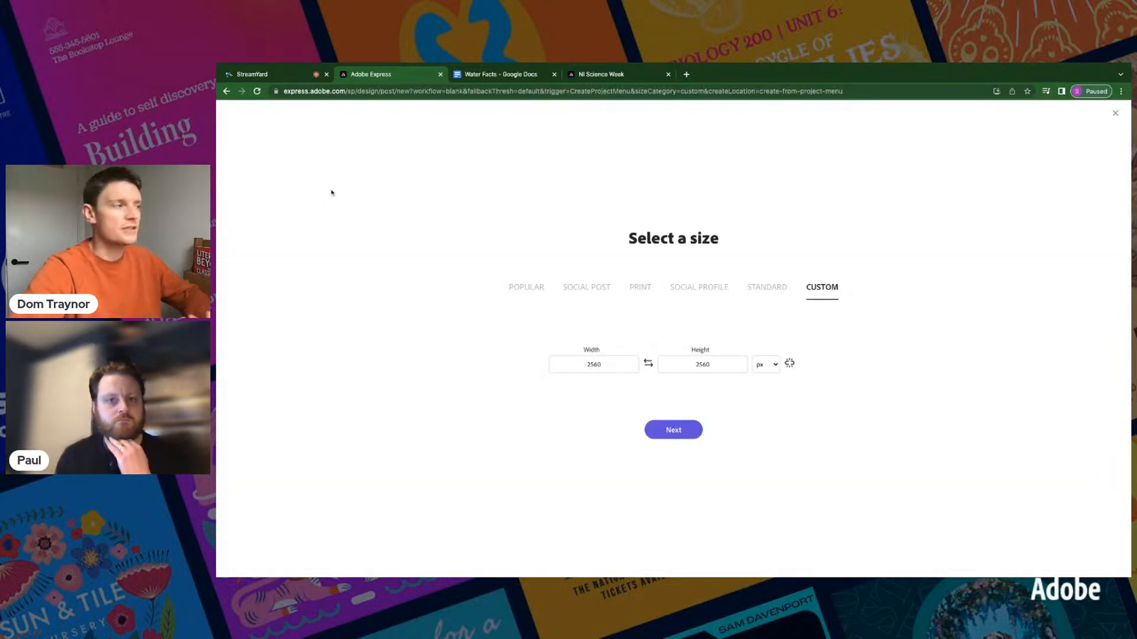
left_click(640, 289)
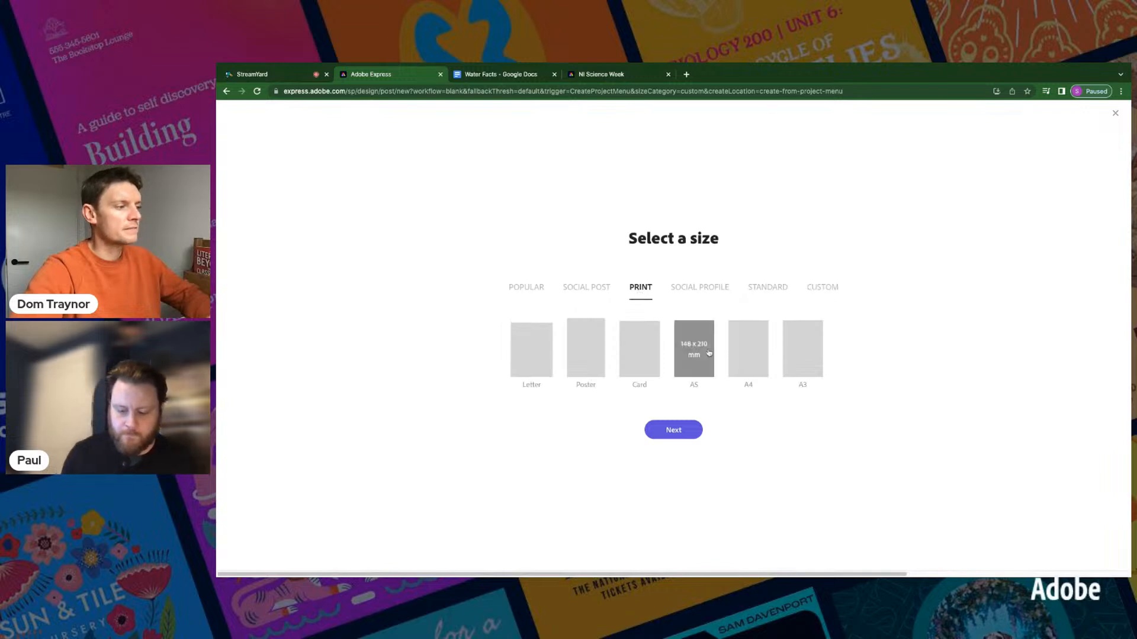
left_click(748, 354)
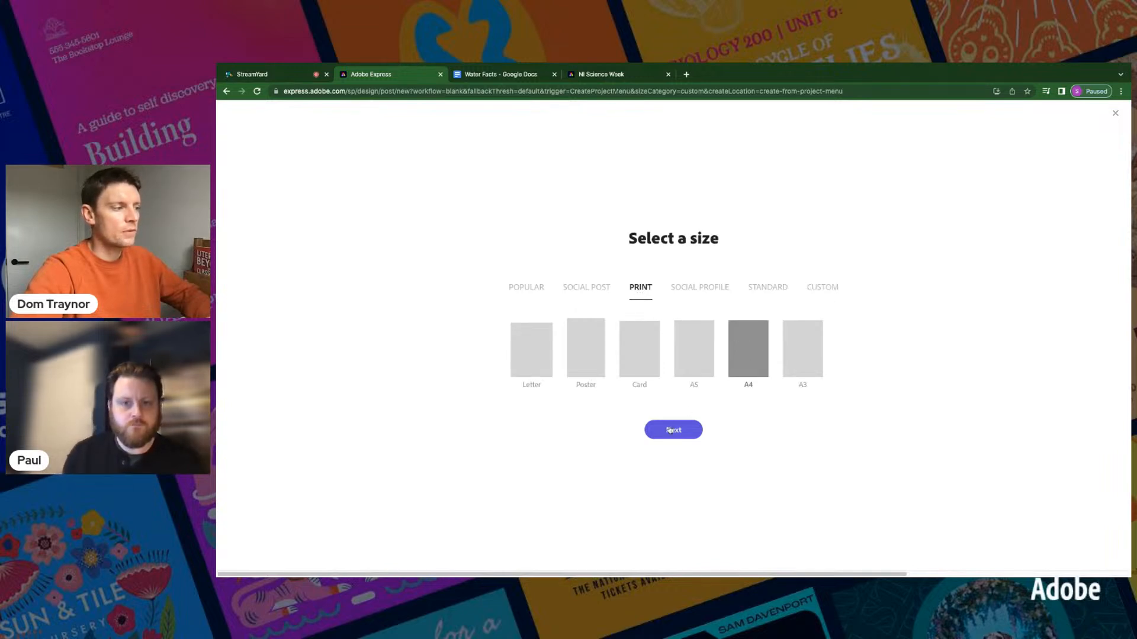
left_click(672, 431)
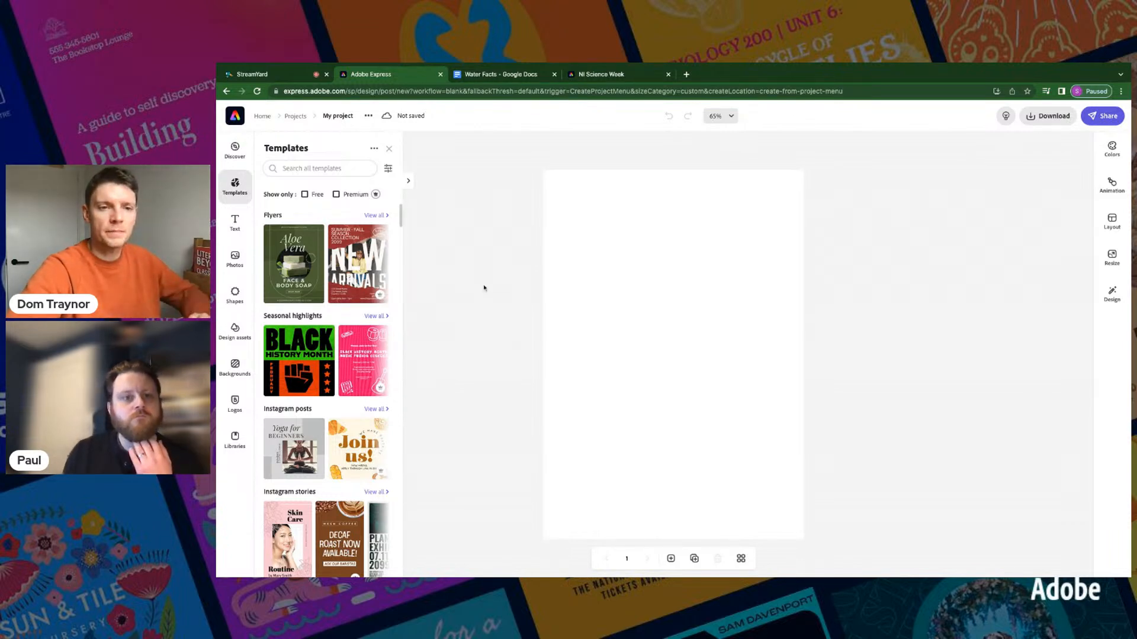
left_click(389, 149)
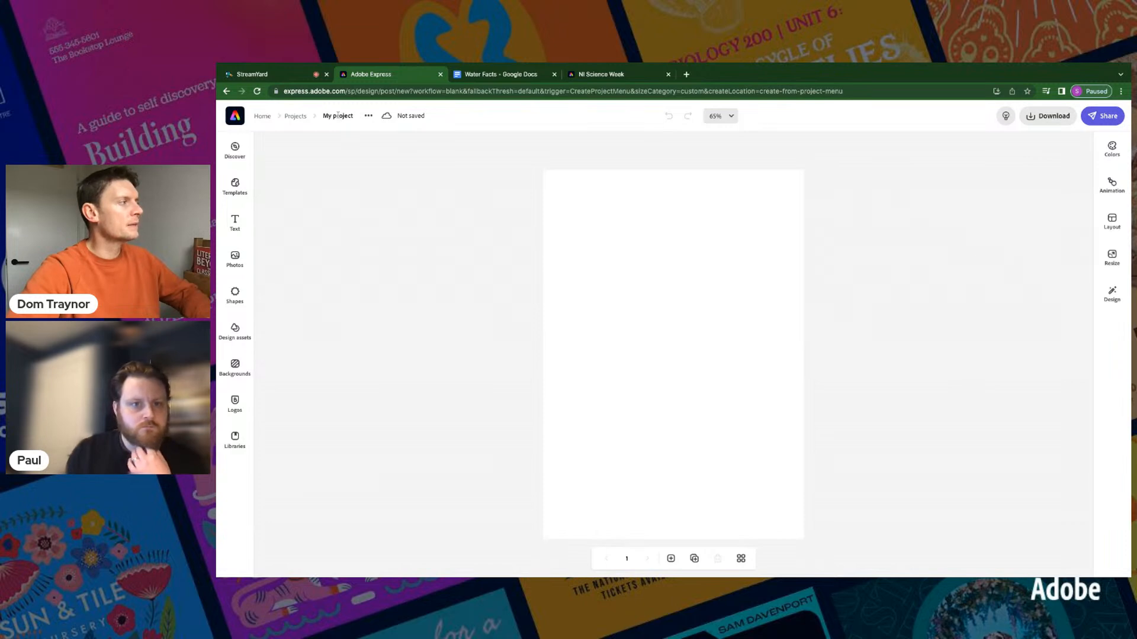
Step: Rename the project as Water Facts, taking the title from the Google Docs document
left_click(474, 74)
left_click(266, 108)
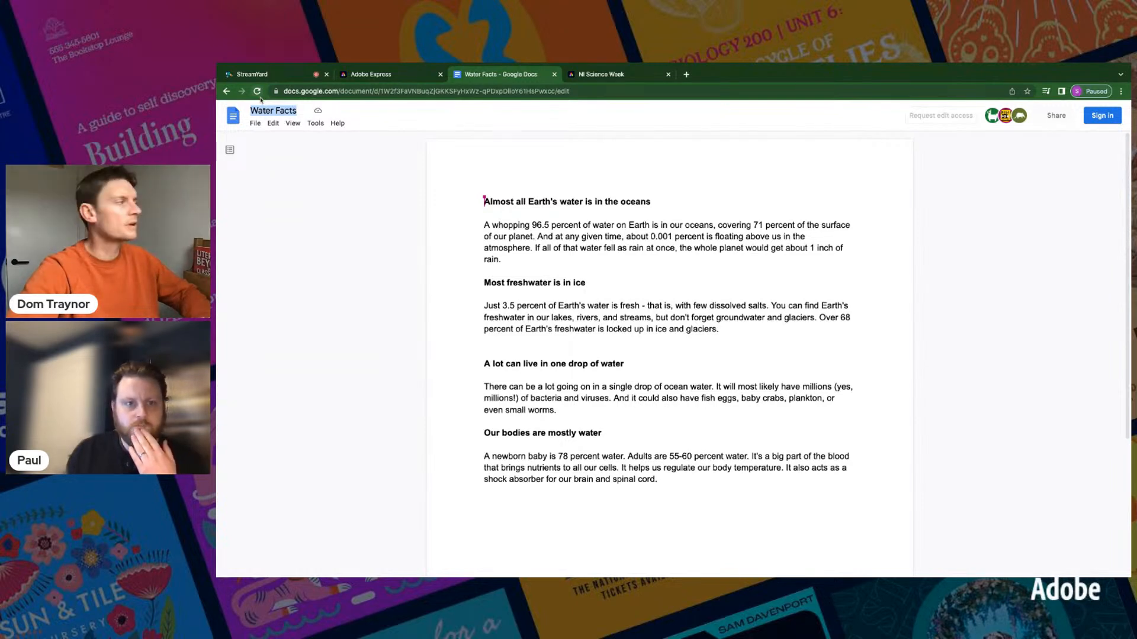
left_click(383, 75)
left_click(338, 116)
type("Water Facts")
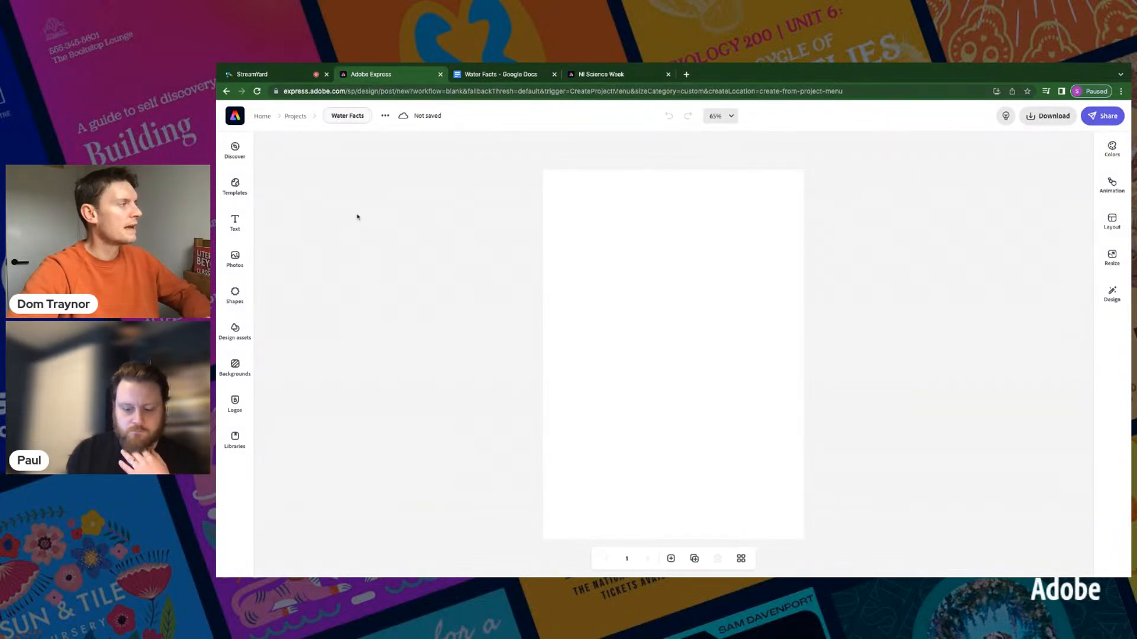
key("Return")
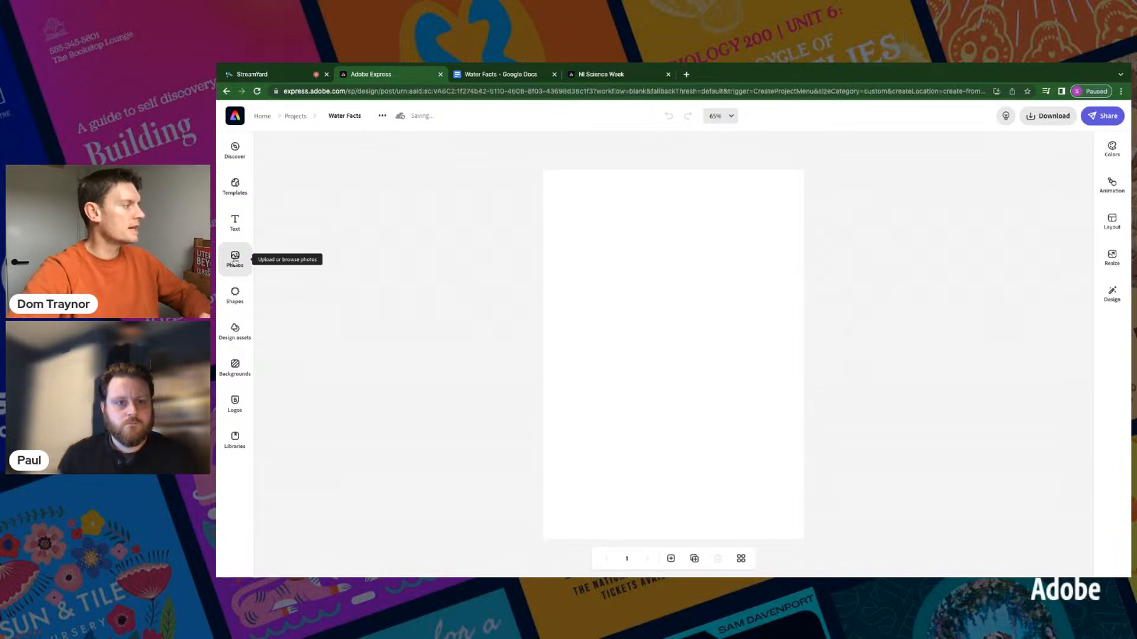
Step: Check the ice and glaciers fact in the Water Facts document and search the Adobe Stock photos for iceberg
left_click(235, 258)
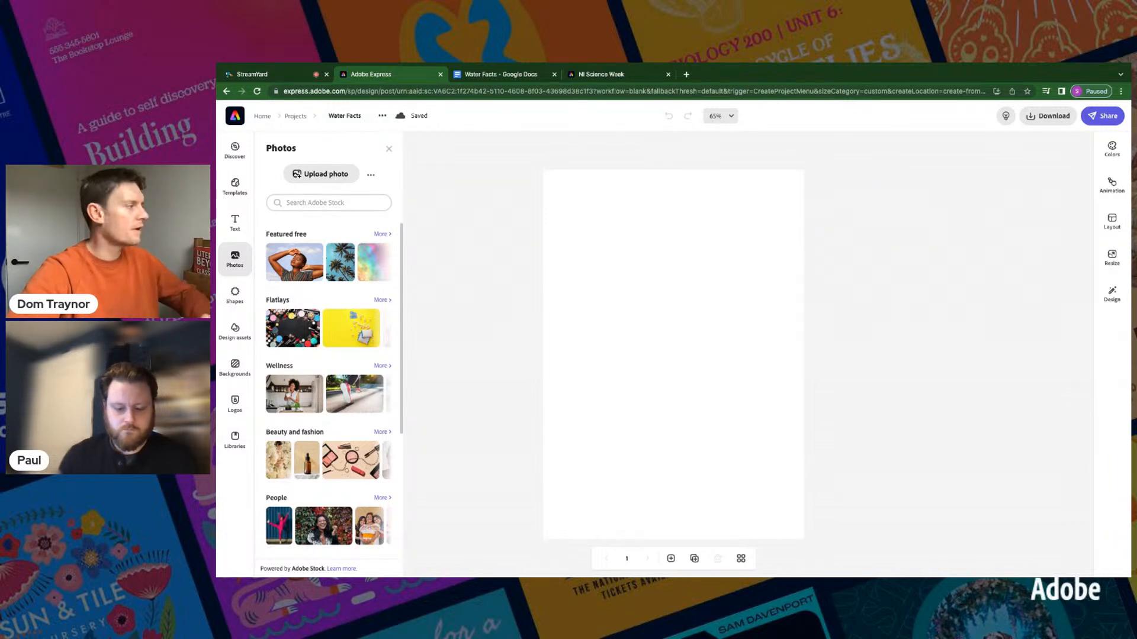
left_click(310, 202)
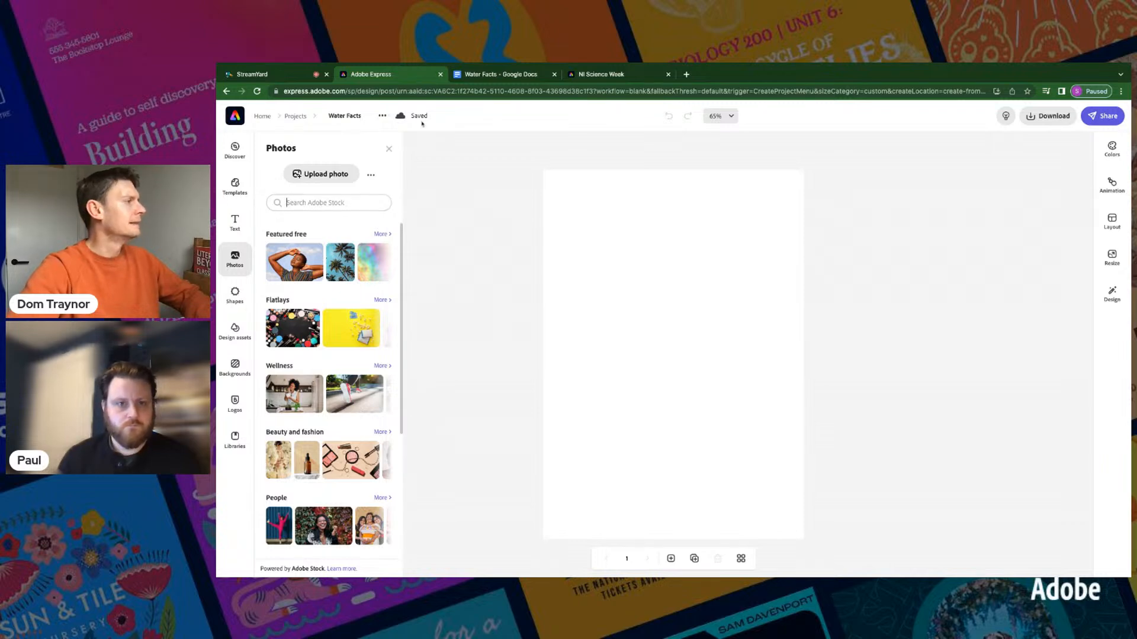
left_click(484, 75)
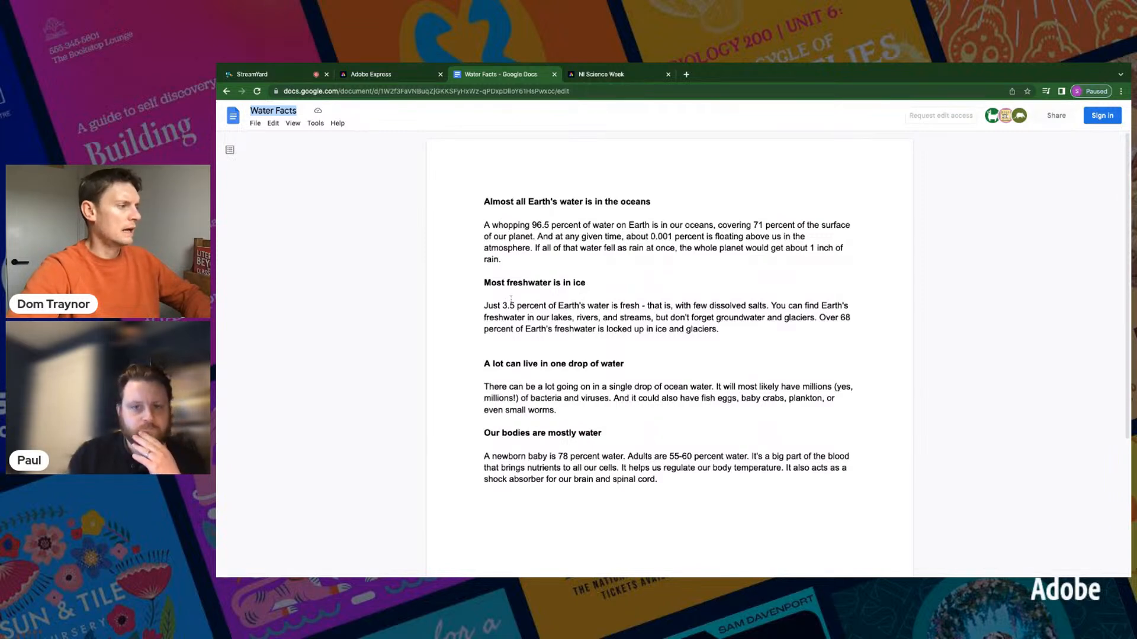
double_click(659, 329)
double_click(700, 329)
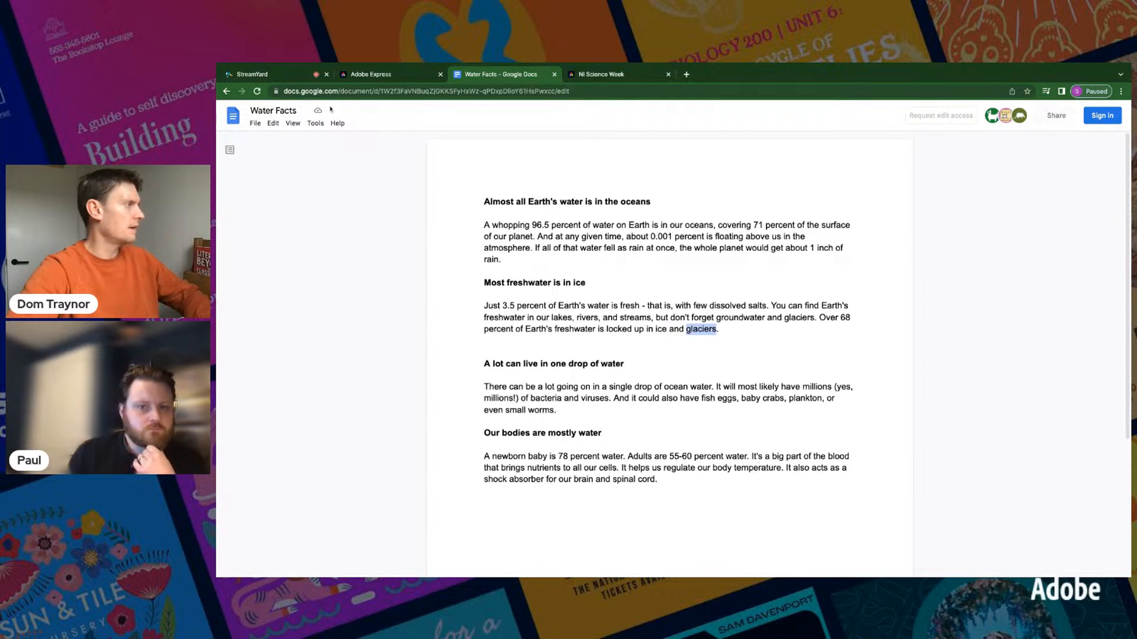
left_click(354, 77)
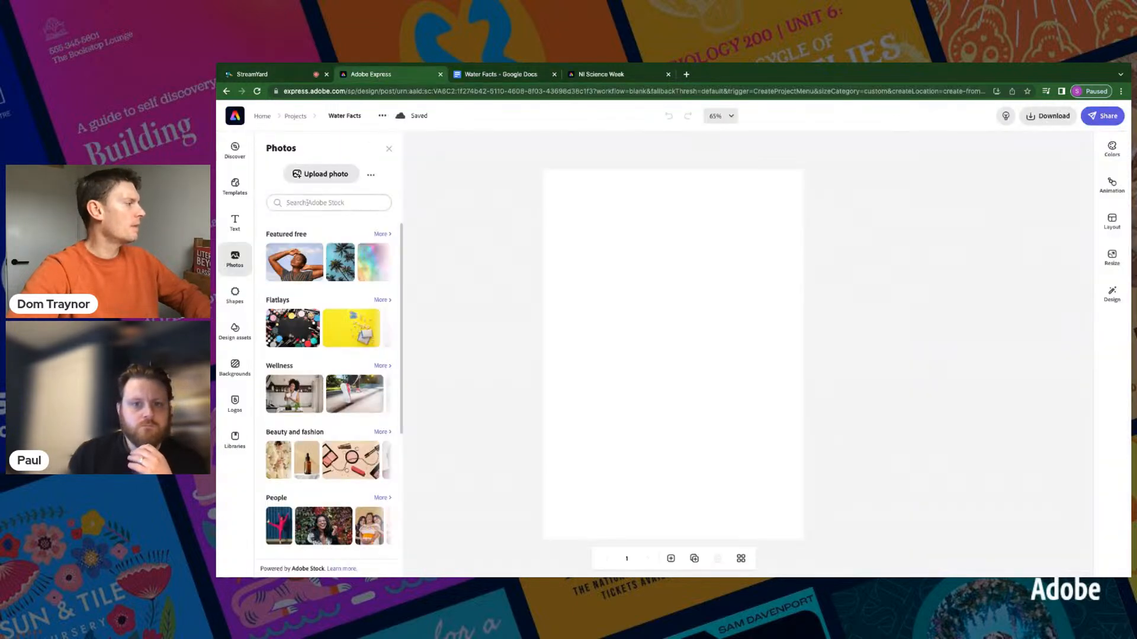
type("iceberg")
key("Return")
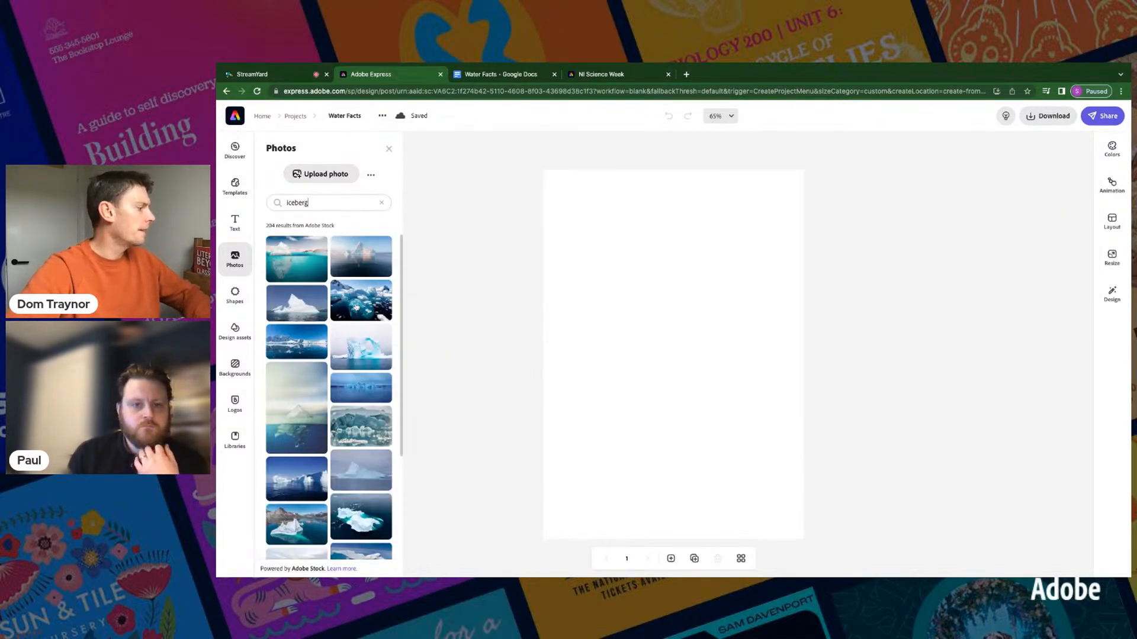
Step: Add the iceberg photo with floating ice on dark water to the page, enlarge it and make it the page background
left_click(384, 315)
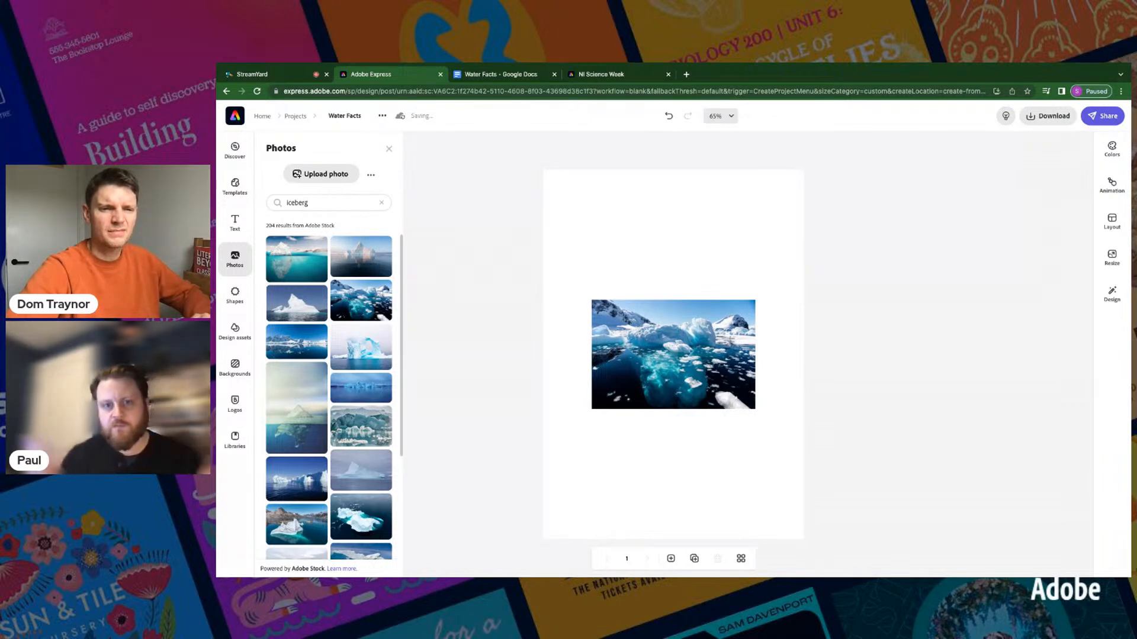
left_click(650, 344)
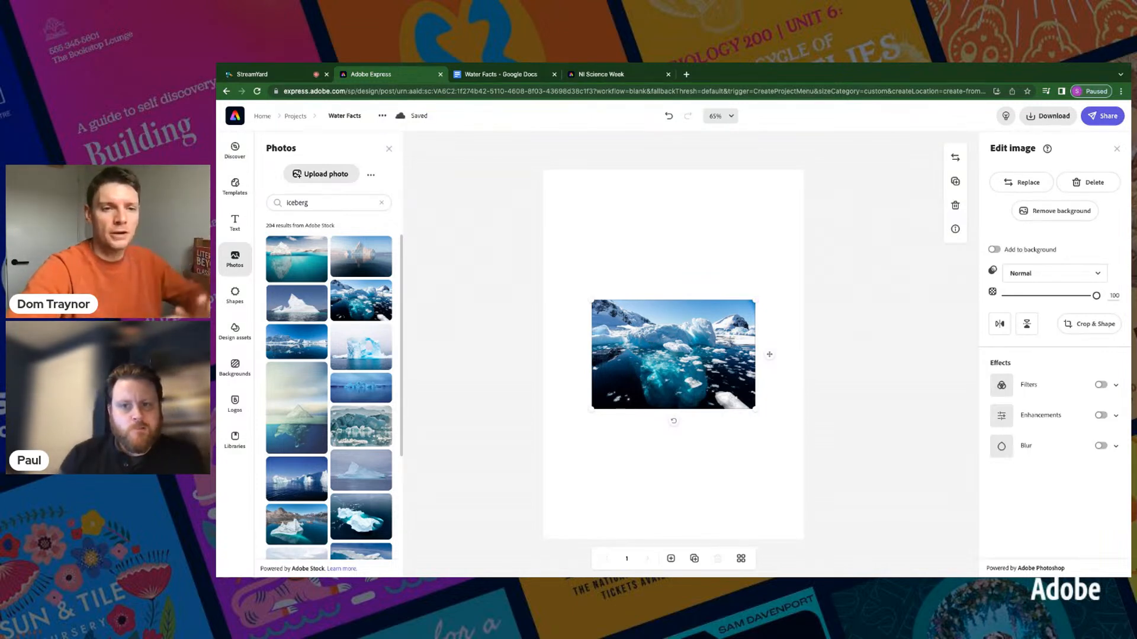
left_click_drag(594, 304, 501, 240)
left_click_drag(760, 240, 795, 213)
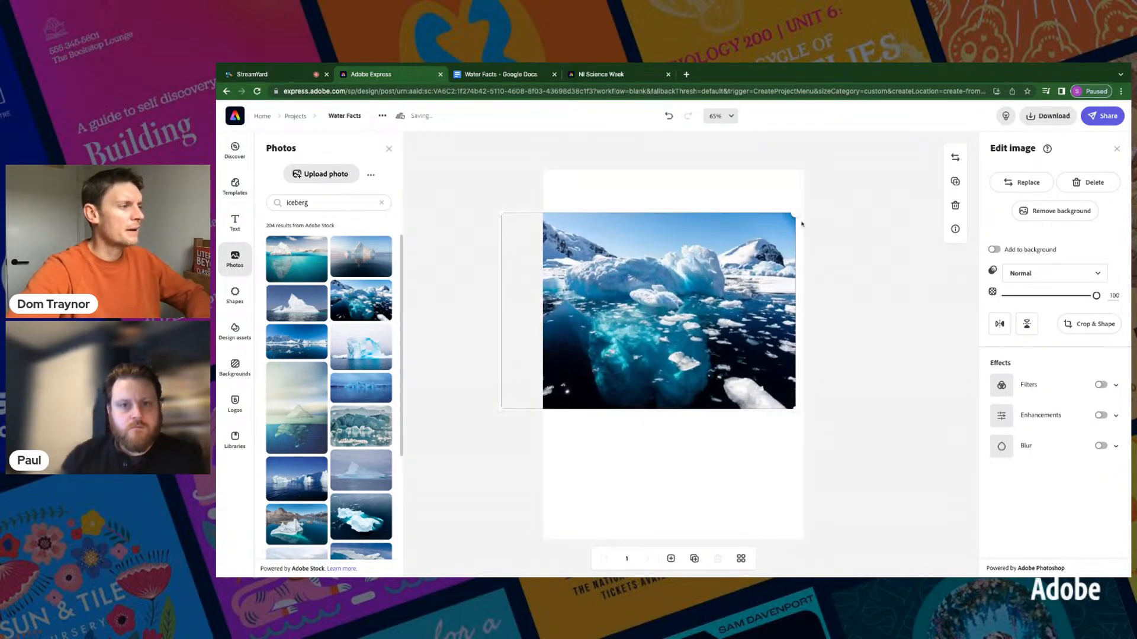
left_click(996, 249)
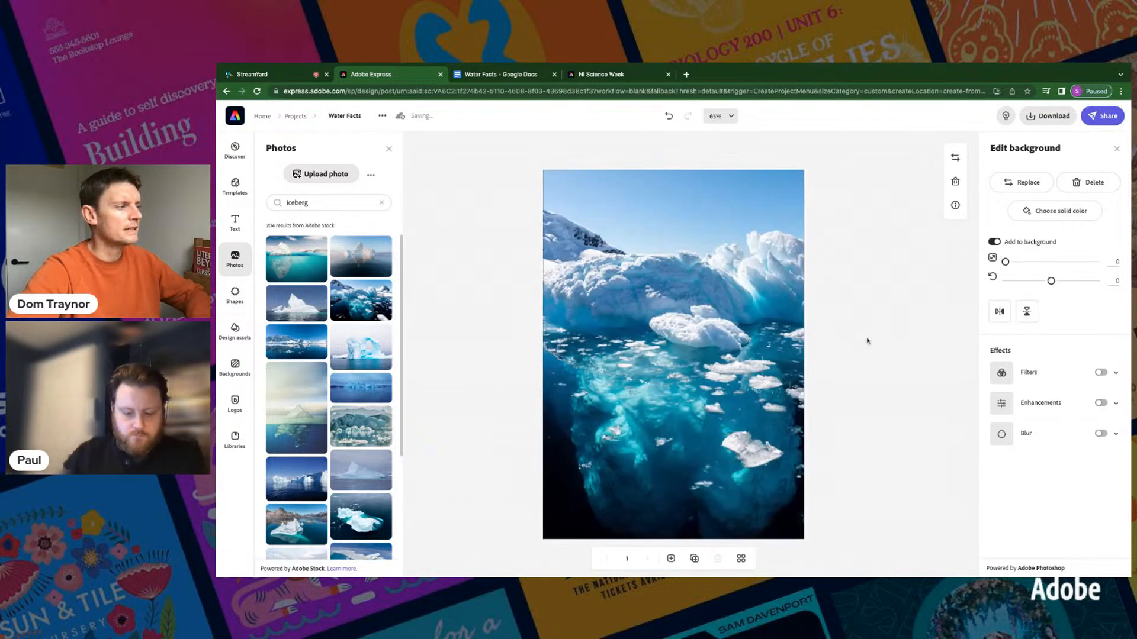
Step: Reposition the iceberg background so dark water fills the lower page, and add a text box reading Water Facts
left_click_drag(769, 365, 684, 344)
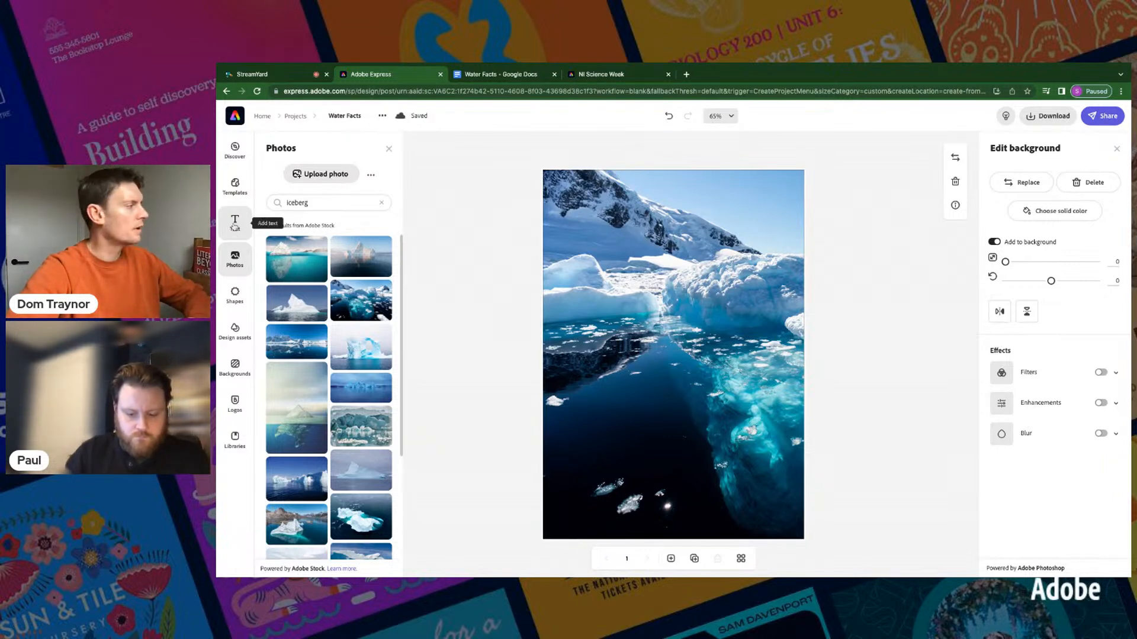
left_click(235, 224)
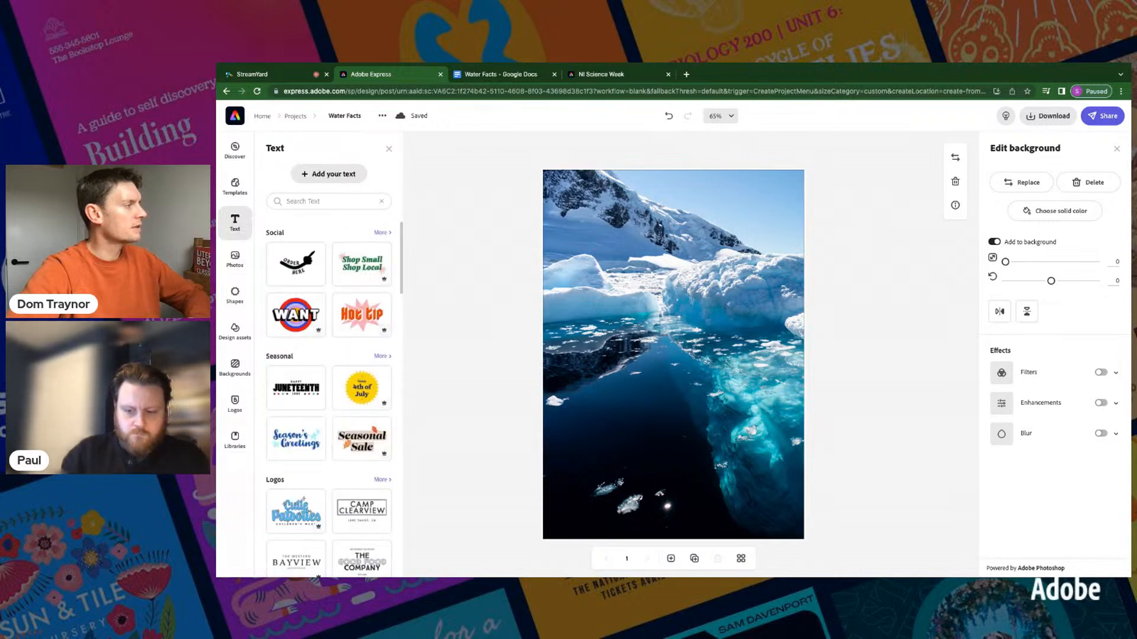
left_click(324, 176)
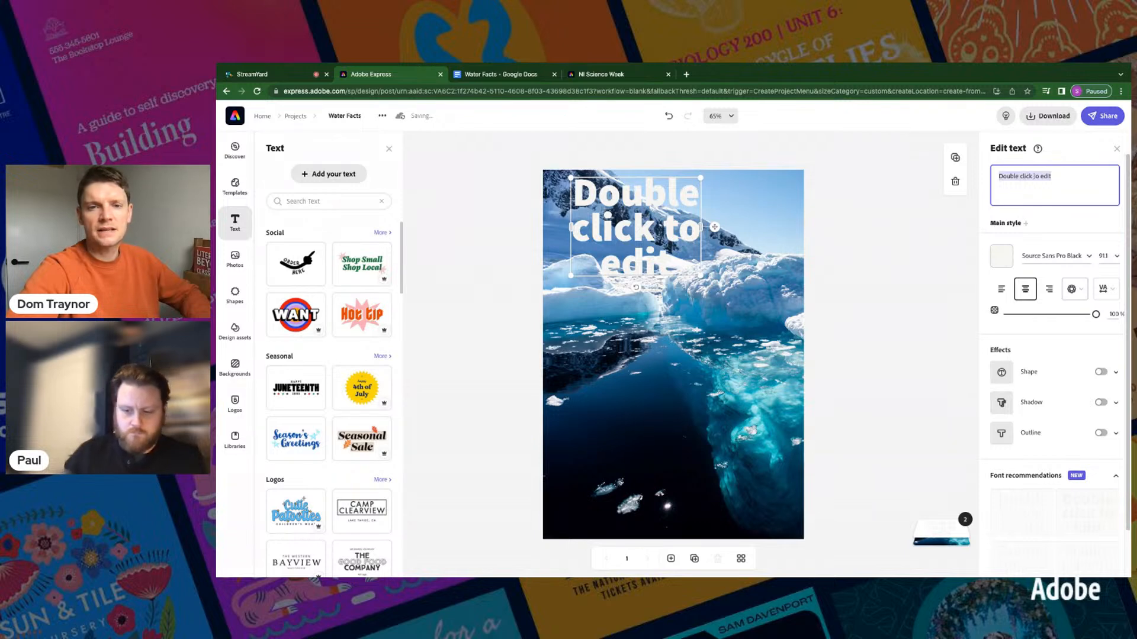
type("Water Facts")
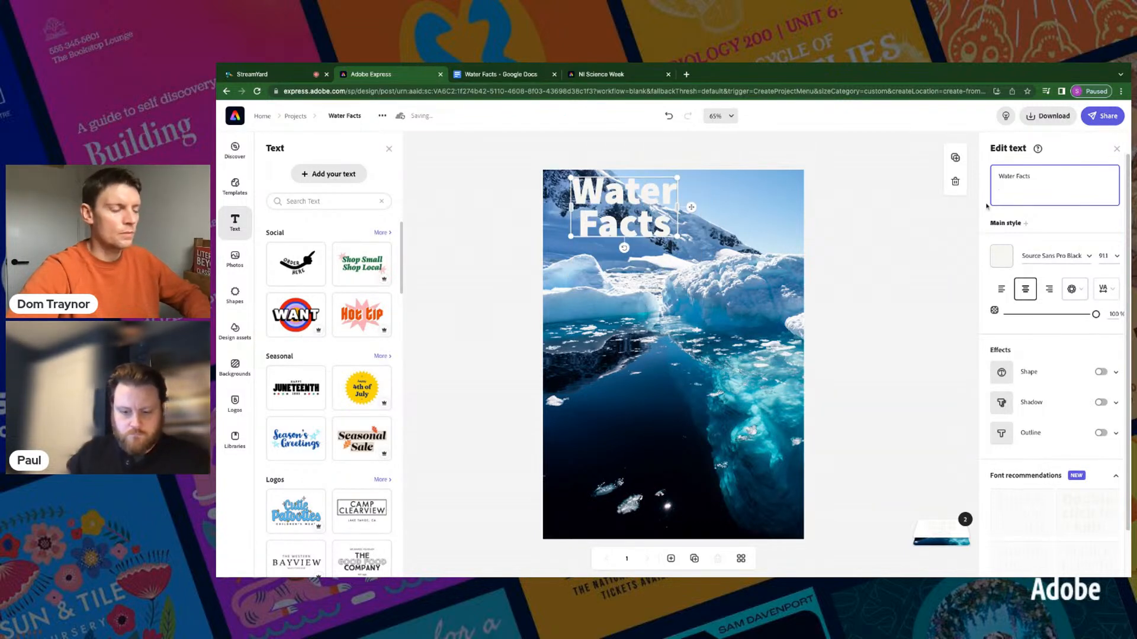
left_click(921, 253)
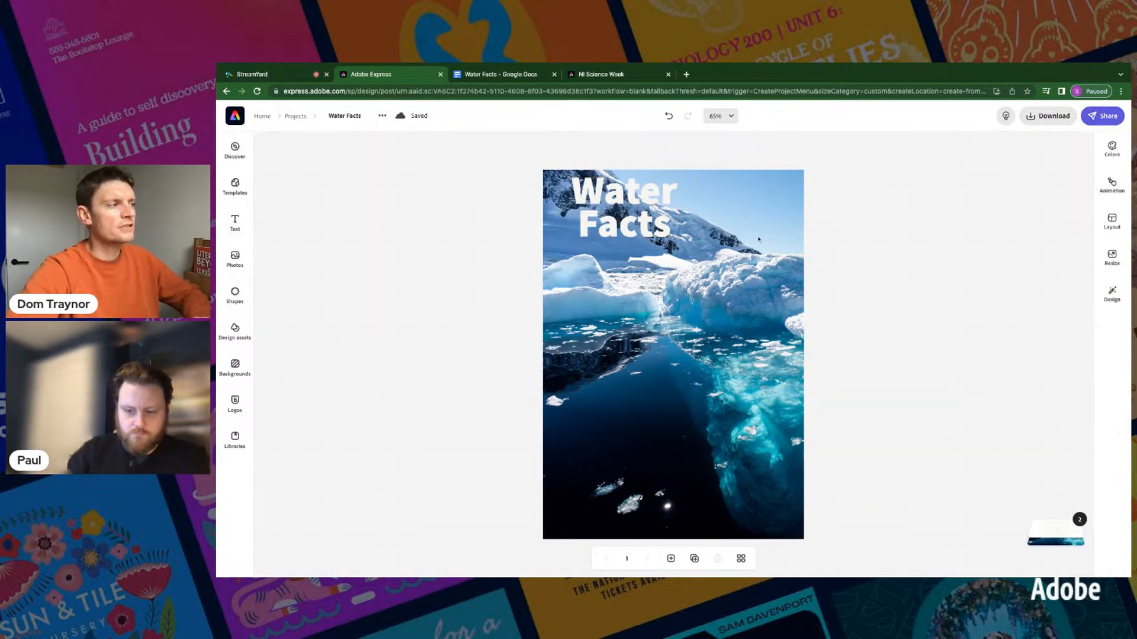
Step: Widen the Water Facts title so it fits on one line, and centre it horizontally near the page's upper edge
left_click(634, 200)
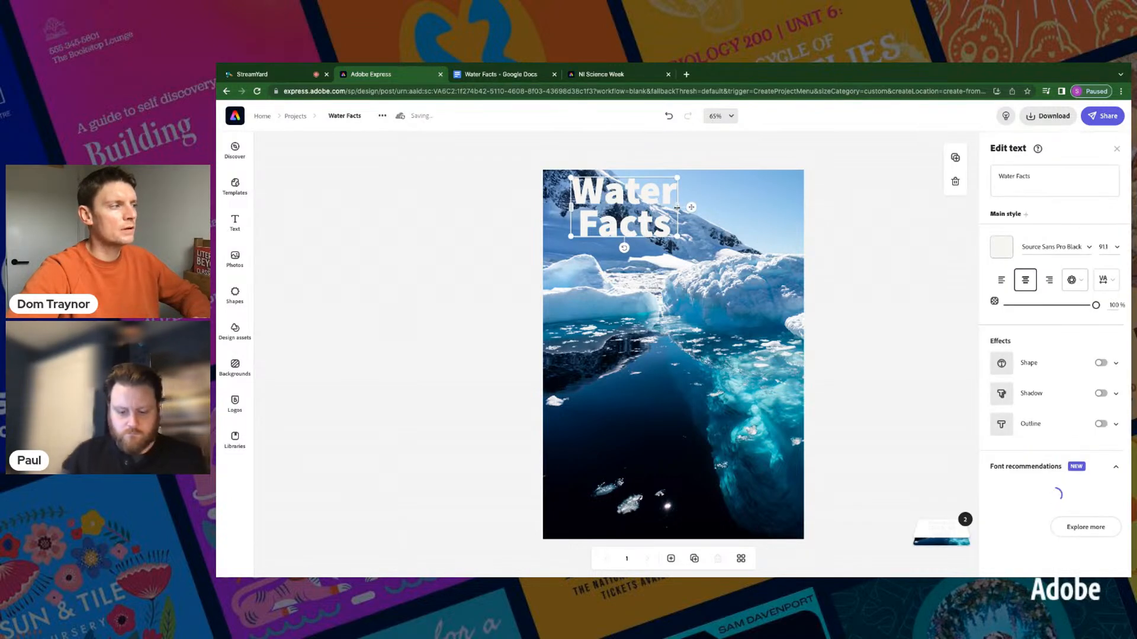
left_click_drag(677, 207, 792, 191)
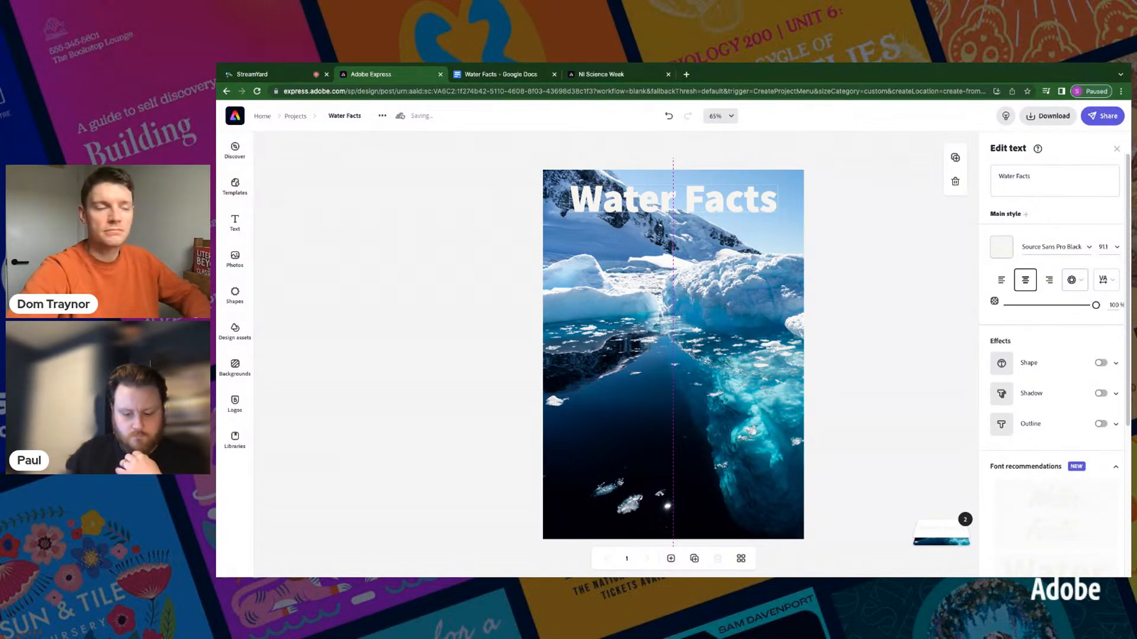
left_click_drag(792, 198, 792, 199)
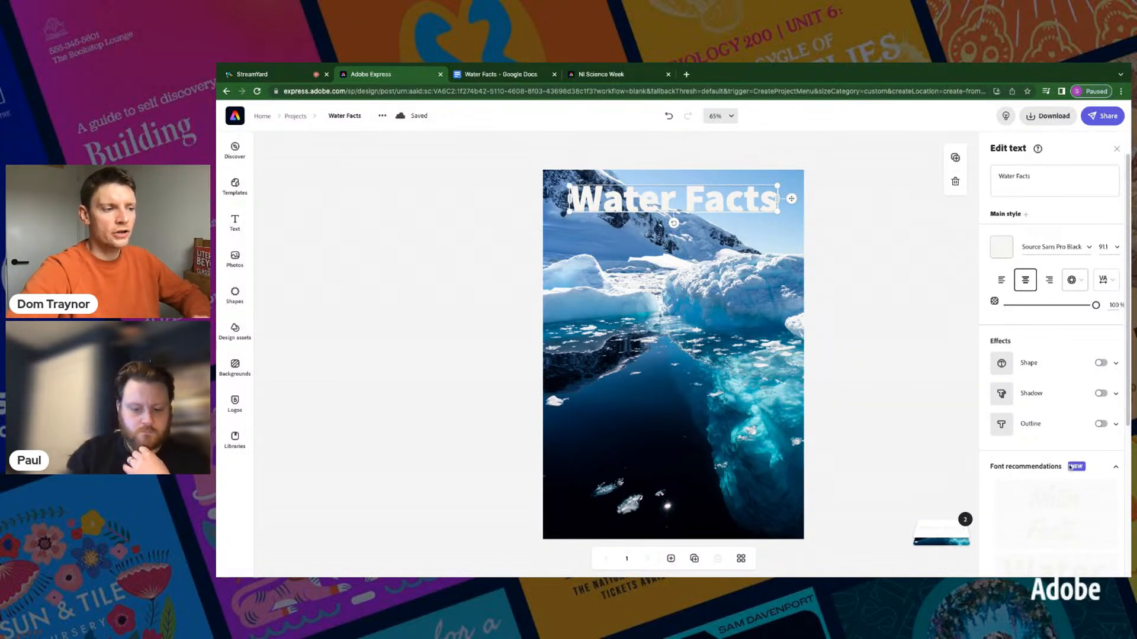
Step: Add an outline effect to the Water Facts title and colour it black
scroll(1083, 438, "down", 5)
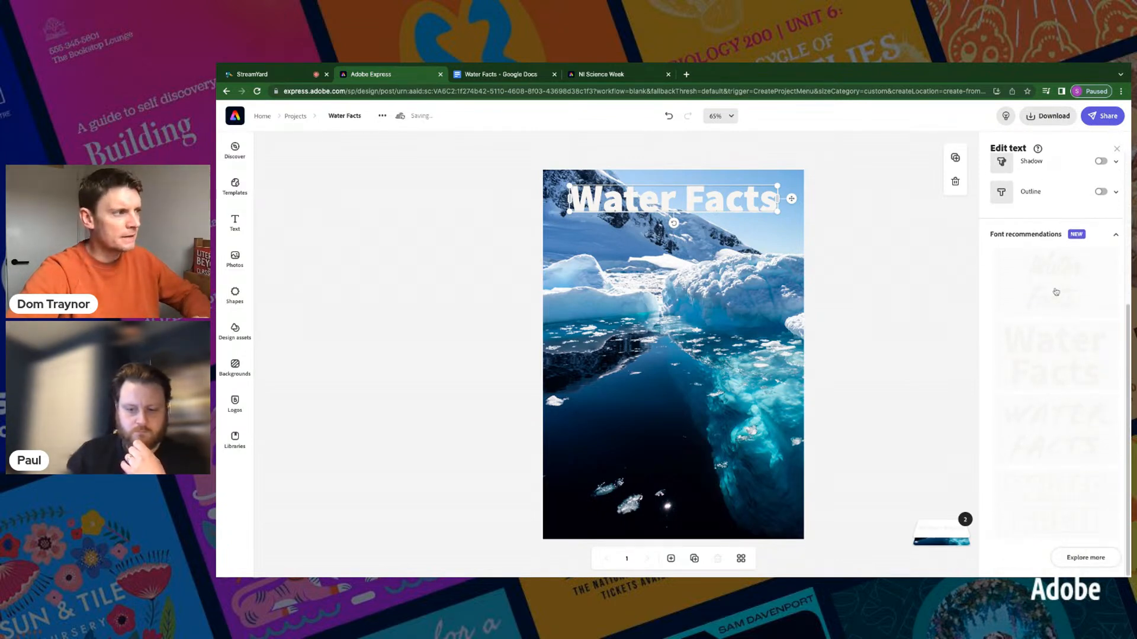
scroll(1051, 307, "up", 1)
scroll(1051, 307, "up", 4)
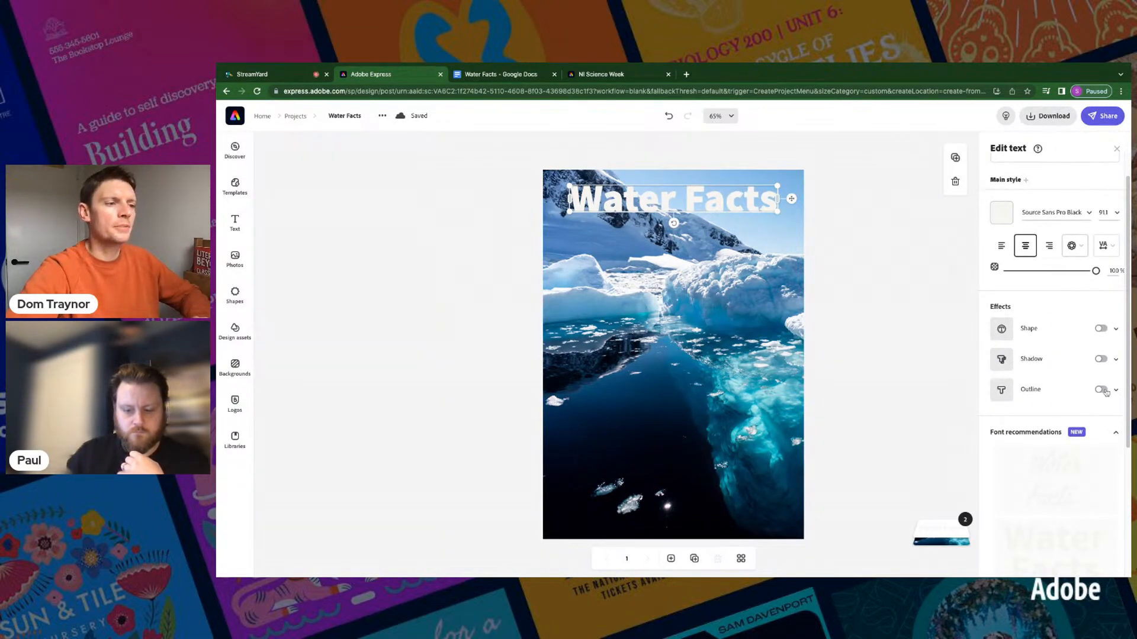
left_click(1102, 390)
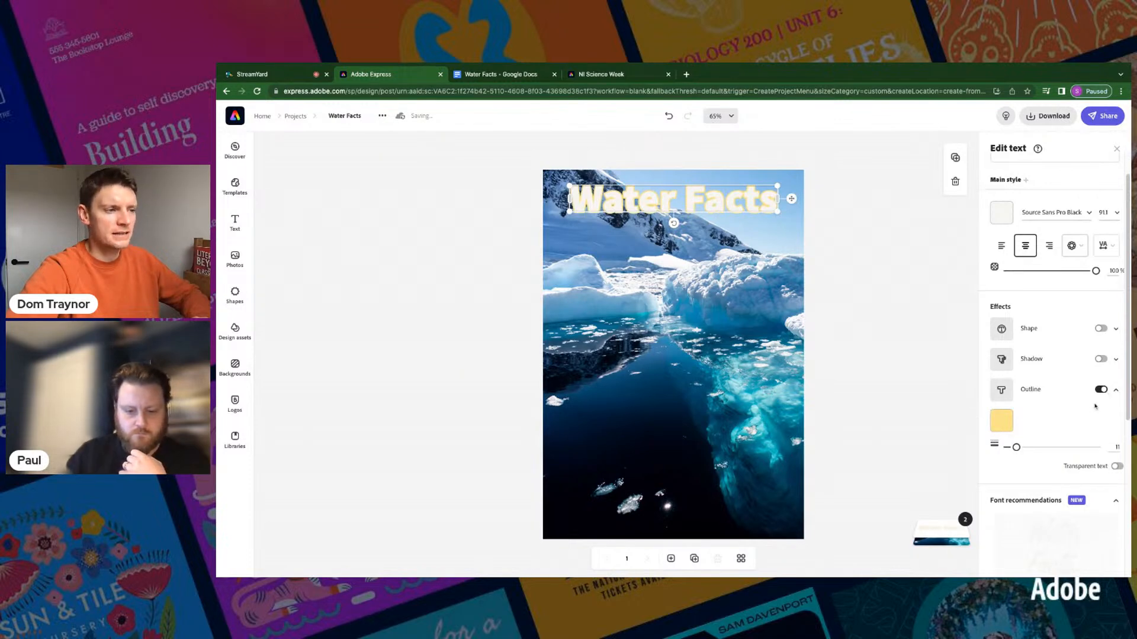
left_click(1002, 421)
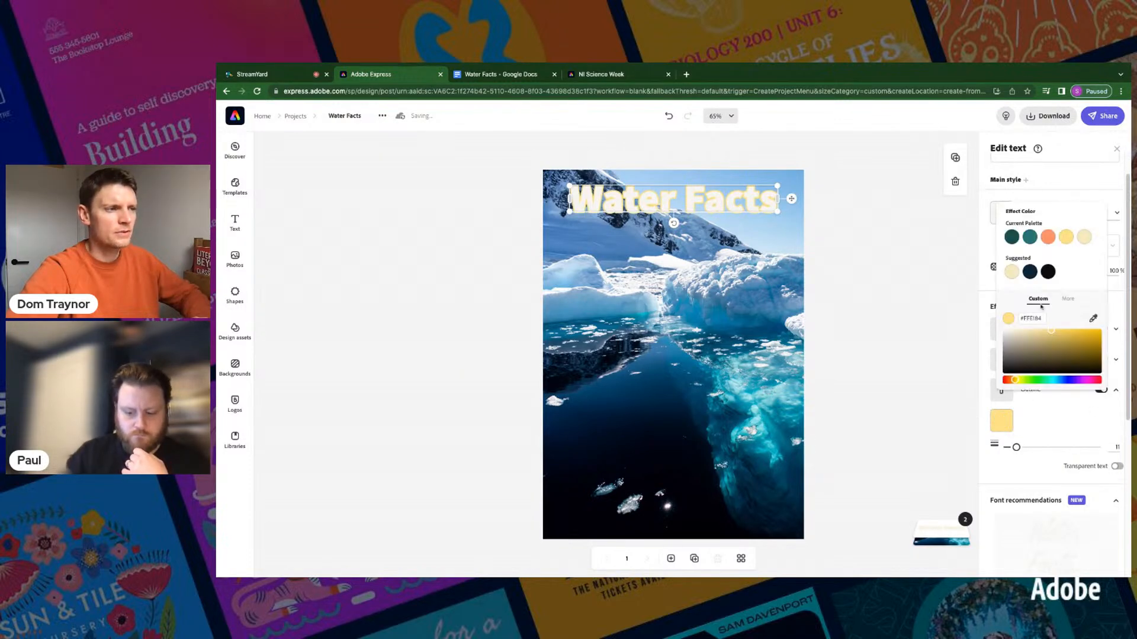
left_click(1048, 272)
scroll(1048, 331, "down", 3)
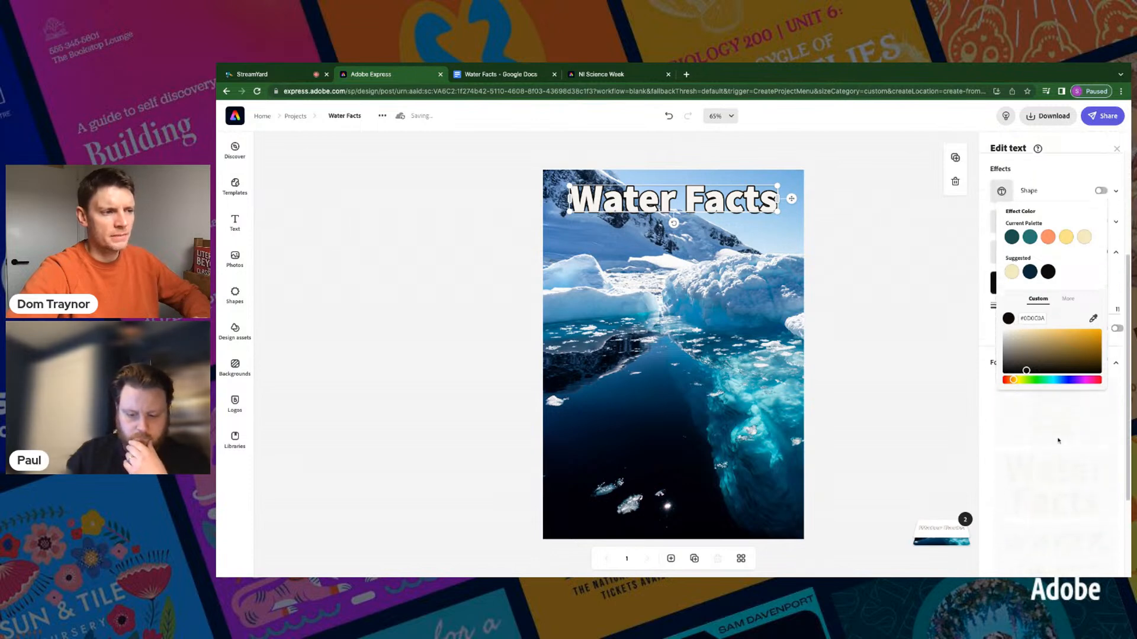
left_click(945, 342)
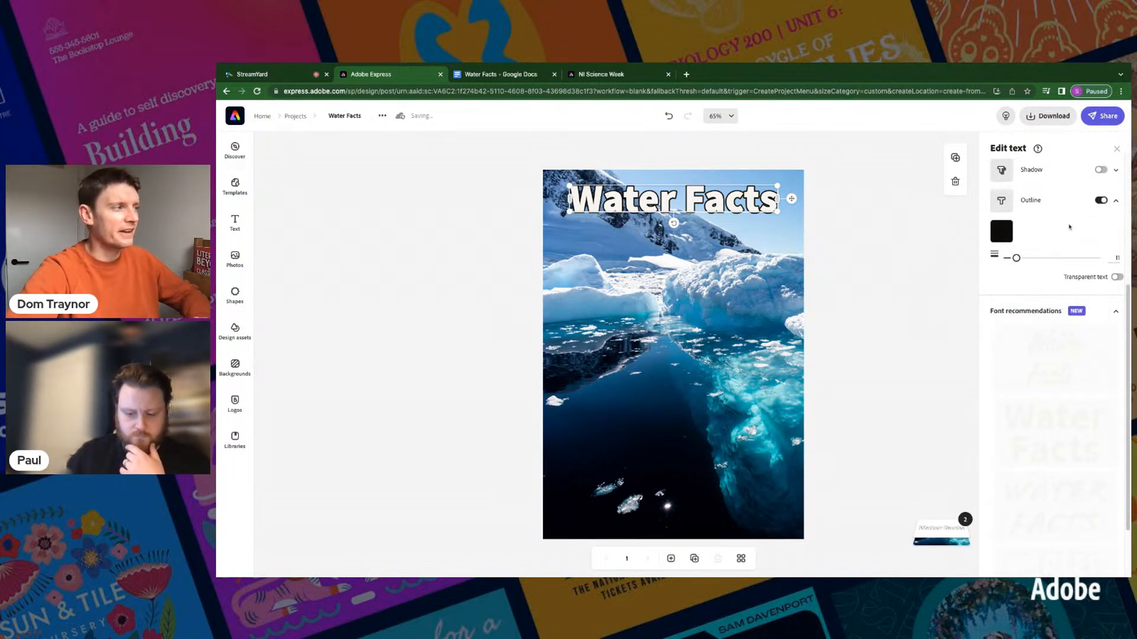
Step: Browse the recommended fonts and apply Copal Std Outline to the Water Facts title
scroll(1045, 414, "down", 2)
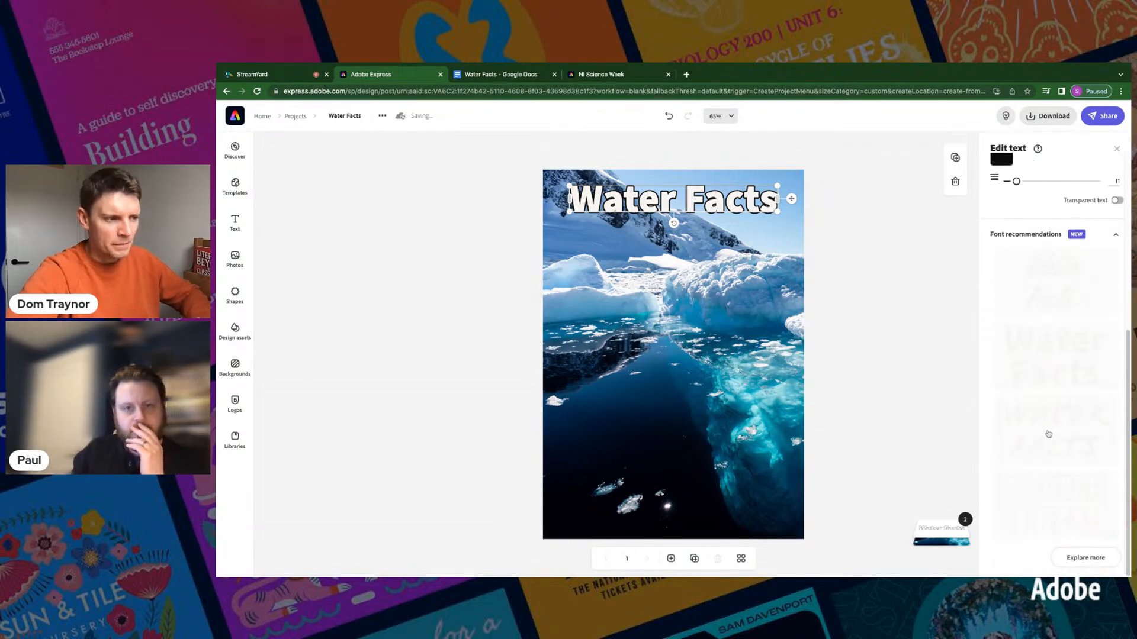
left_click(1087, 558)
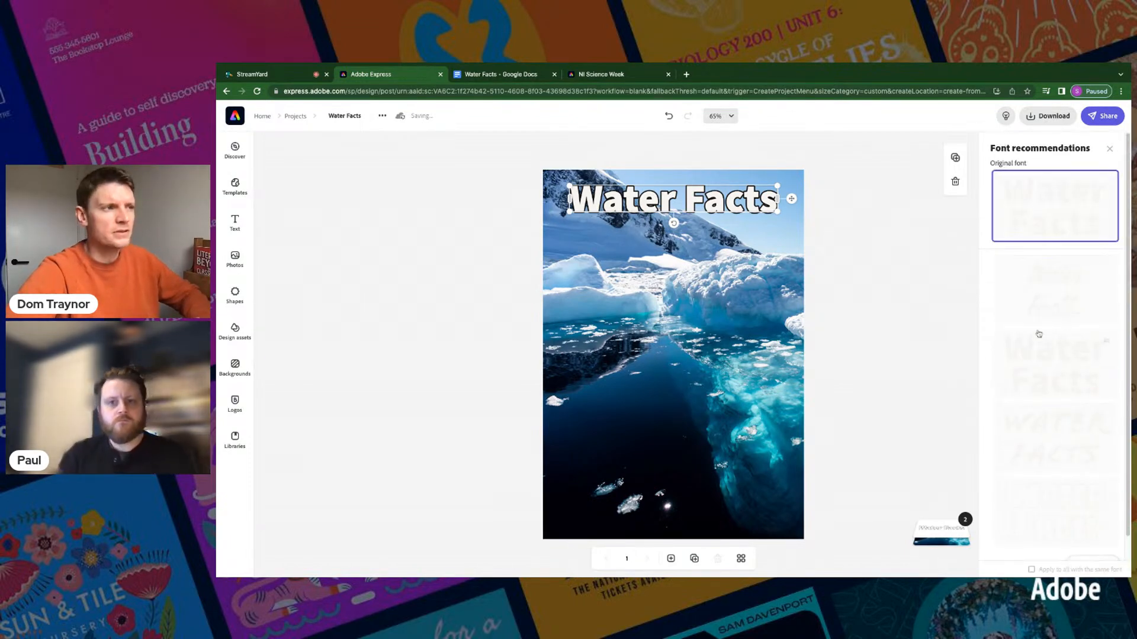
scroll(1047, 362, "down", 2)
scroll(1046, 364, "down", 2)
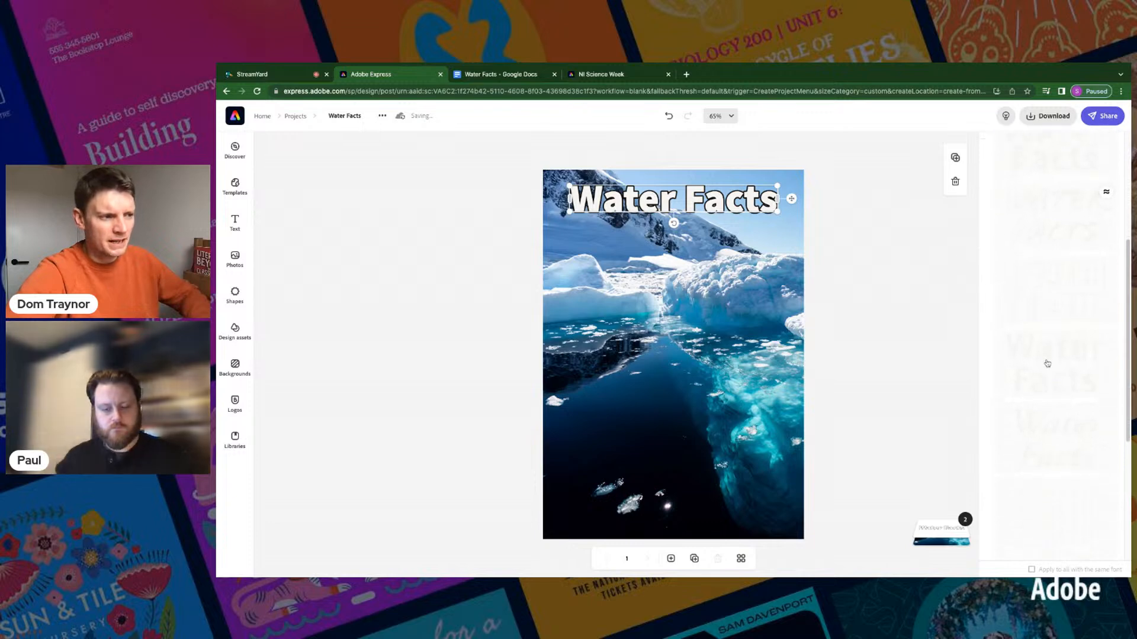
scroll(1047, 364, "down", 4)
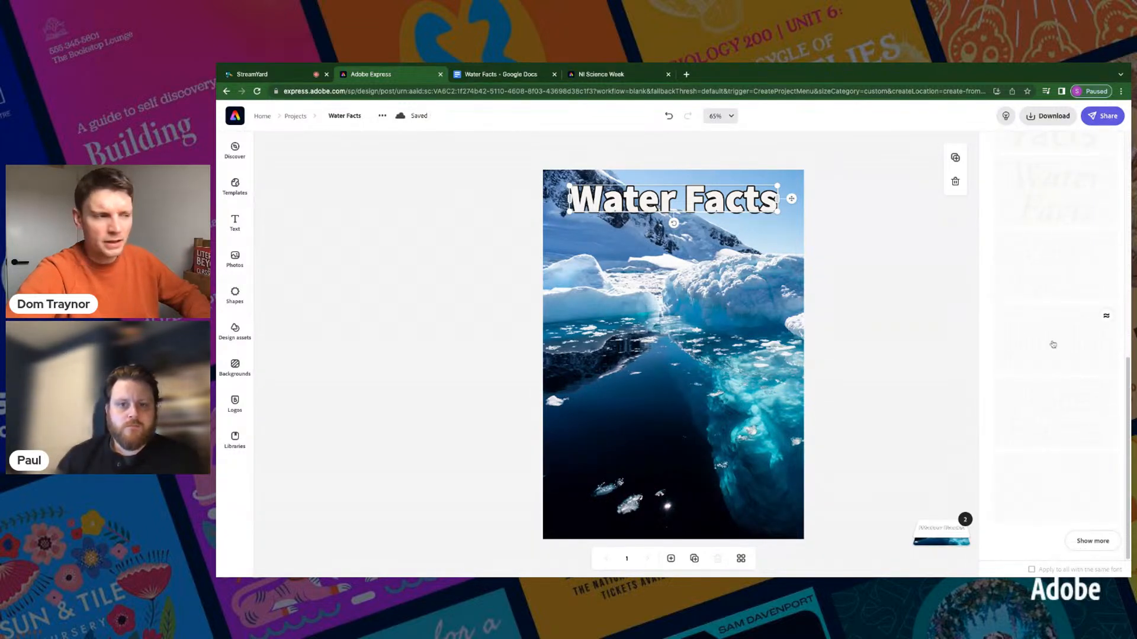
scroll(1042, 292, "up", 5)
scroll(1042, 292, "up", 5)
scroll(1043, 308, "down", 2)
scroll(1043, 319, "down", 2)
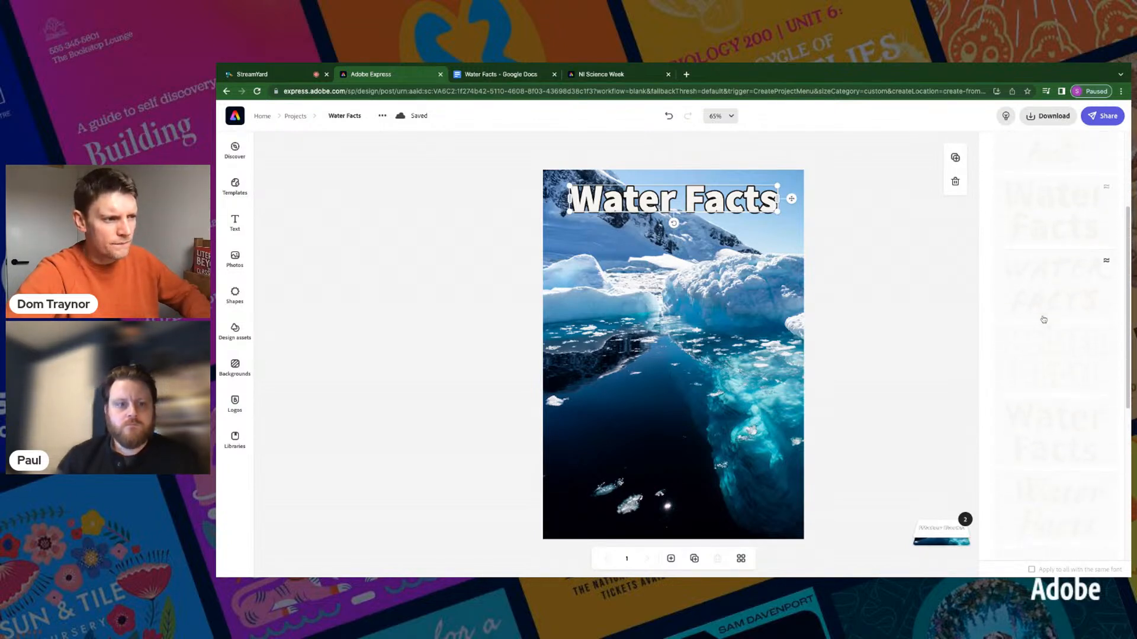
left_click(1057, 381)
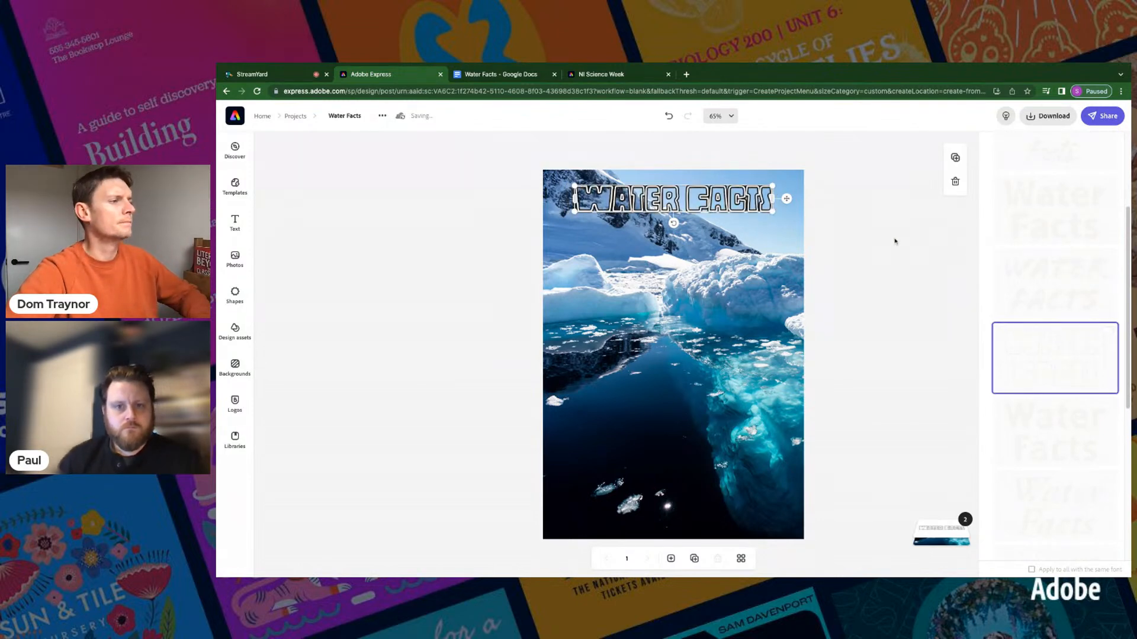
scroll(1050, 246, "up", 3)
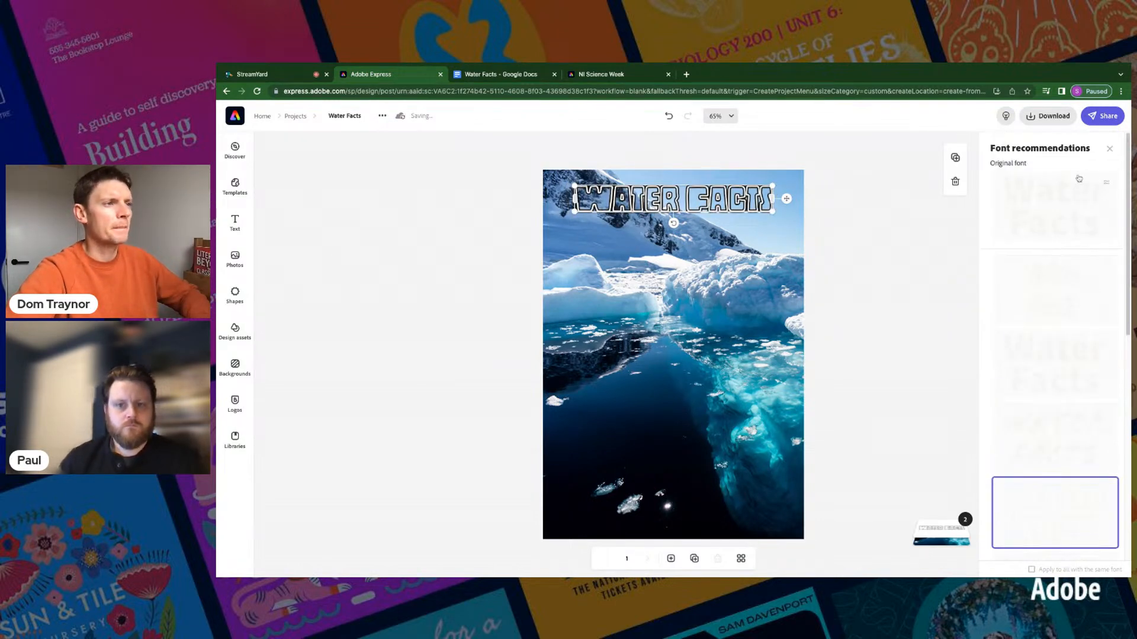
left_click(1111, 149)
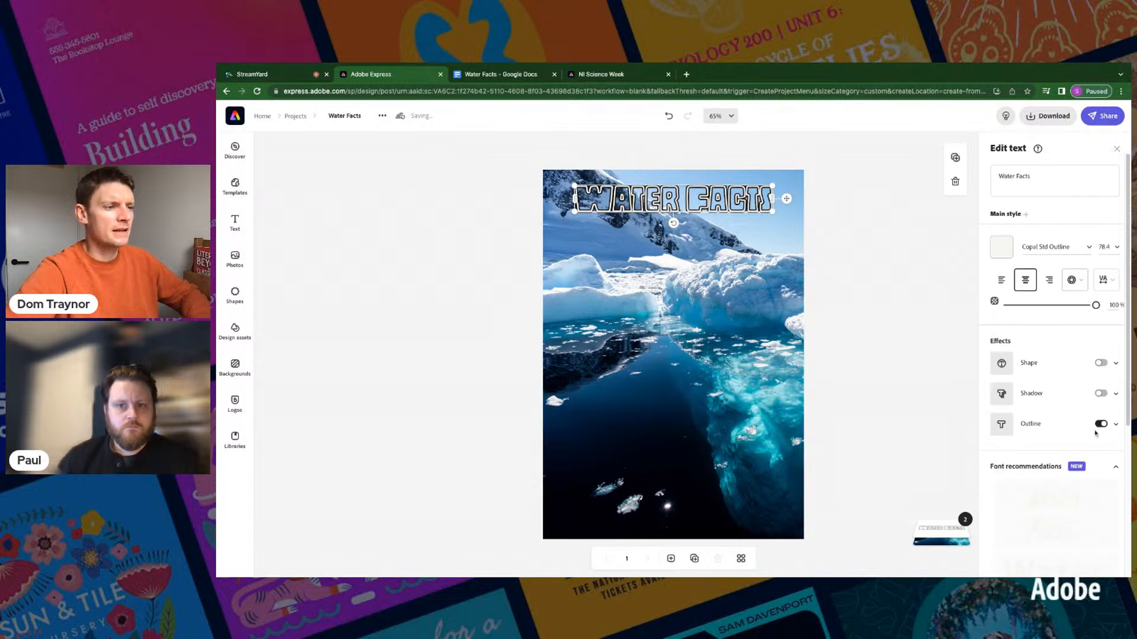
Step: Set the title's text colour to white and turn off its outline effect
left_click(1115, 425)
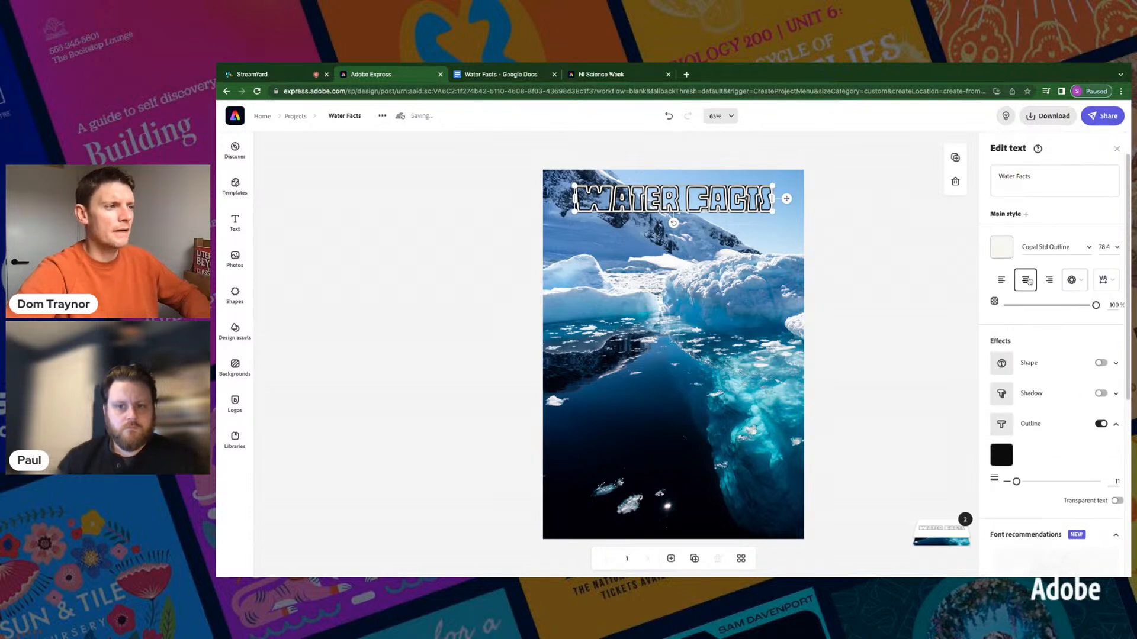
left_click(1001, 247)
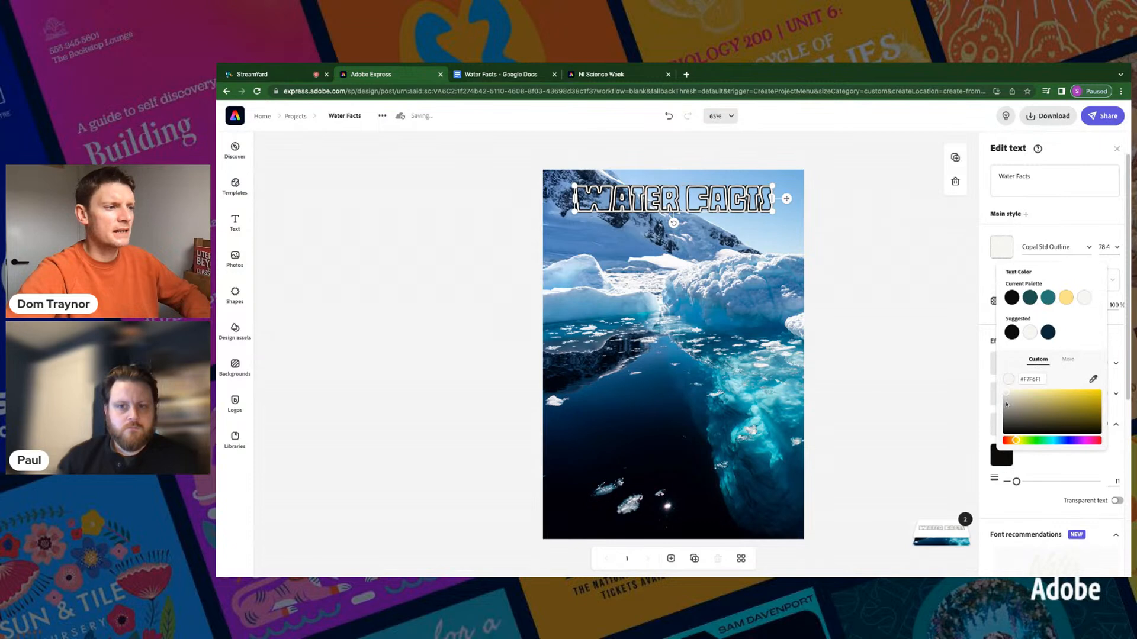
left_click(984, 375)
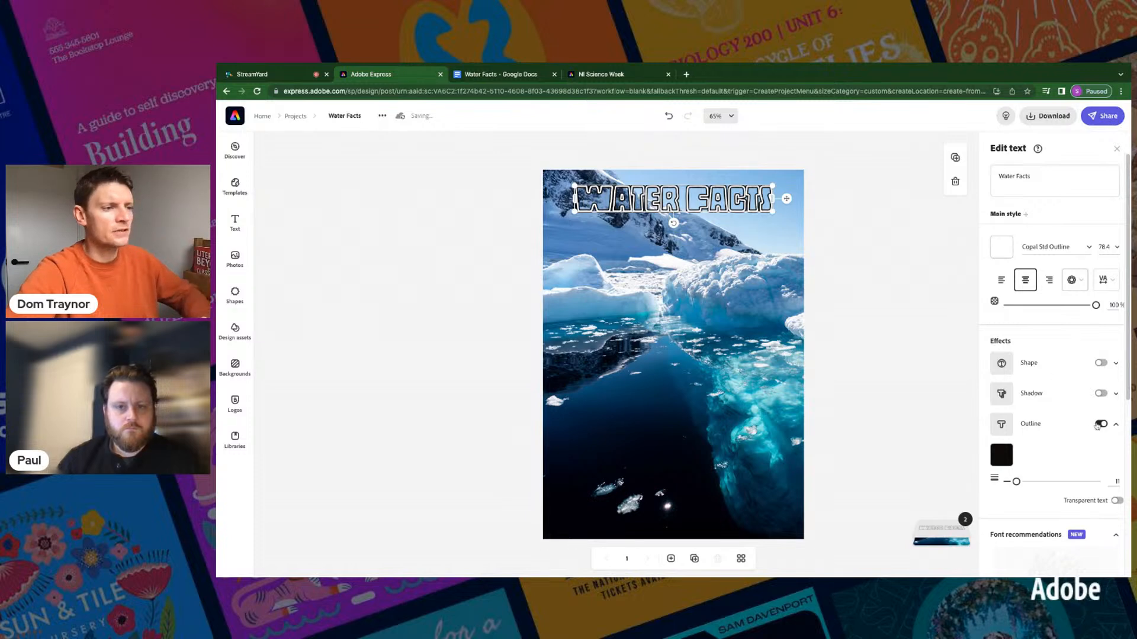
left_click(1099, 424)
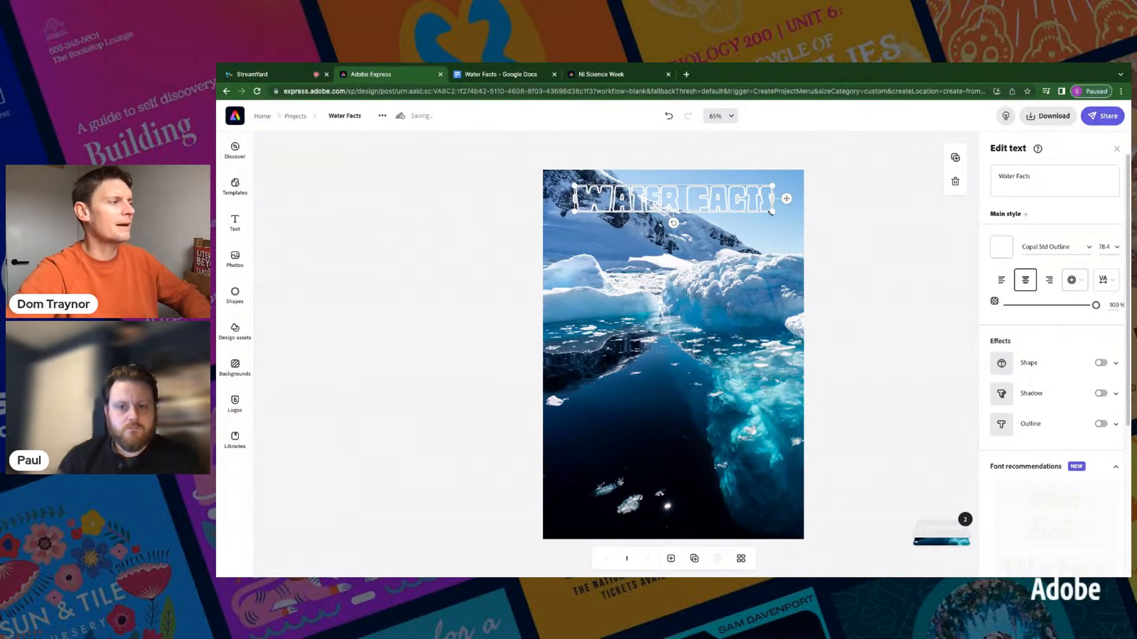
Step: Enlarge the Water Facts title to nearly the full page width and centre it above the mountains
left_click_drag(574, 211, 555, 214)
left_click_drag(768, 188, 770, 188)
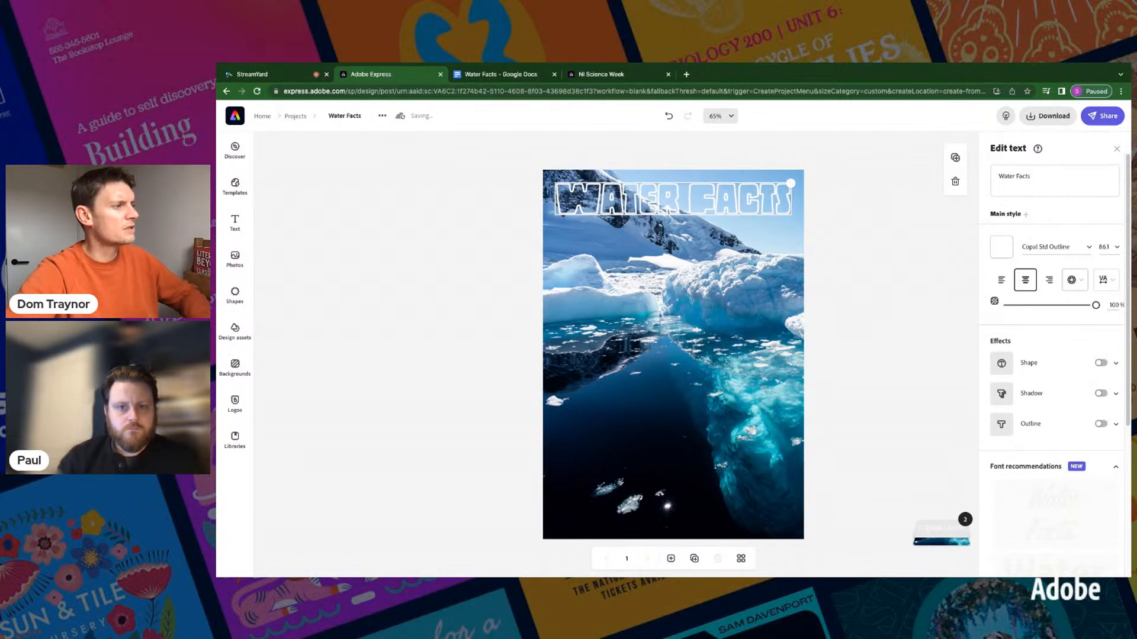
left_click_drag(809, 196, 805, 195)
left_click(847, 235)
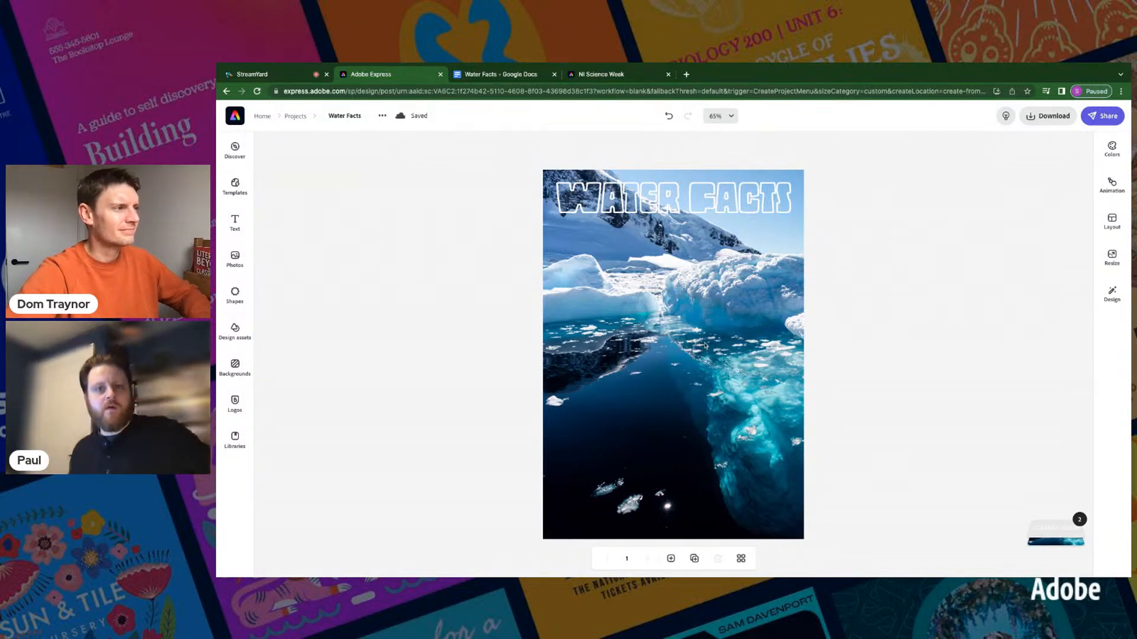
Step: Try a blue-and-cyan Duotone on the iceberg background, and replace it with a light variation of the Darken filter
left_click(705, 345)
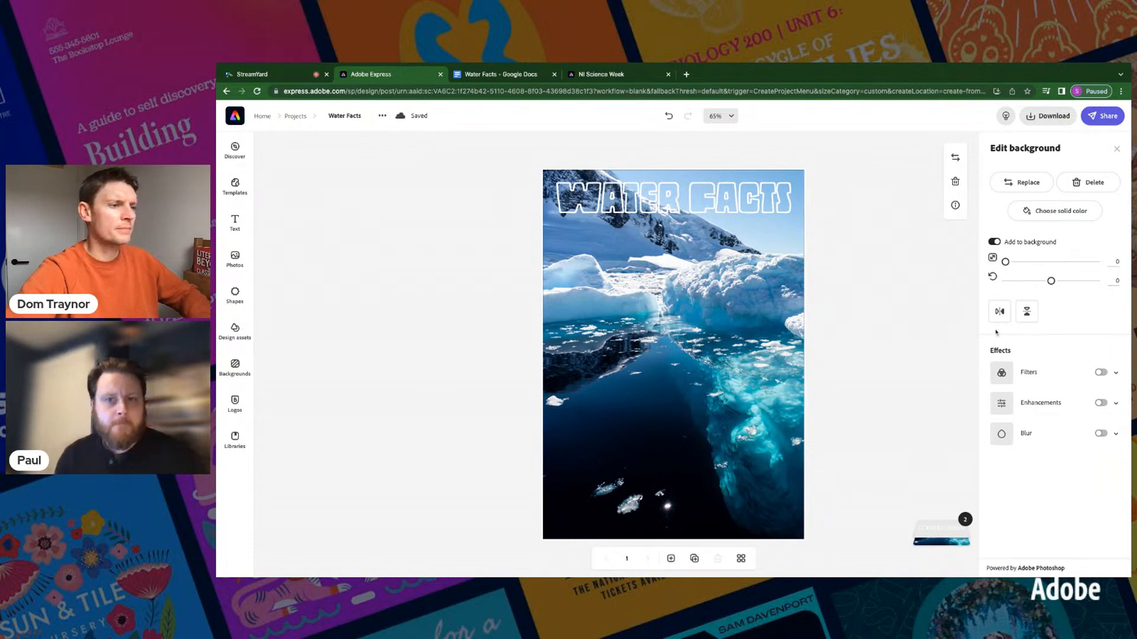
left_click(1116, 375)
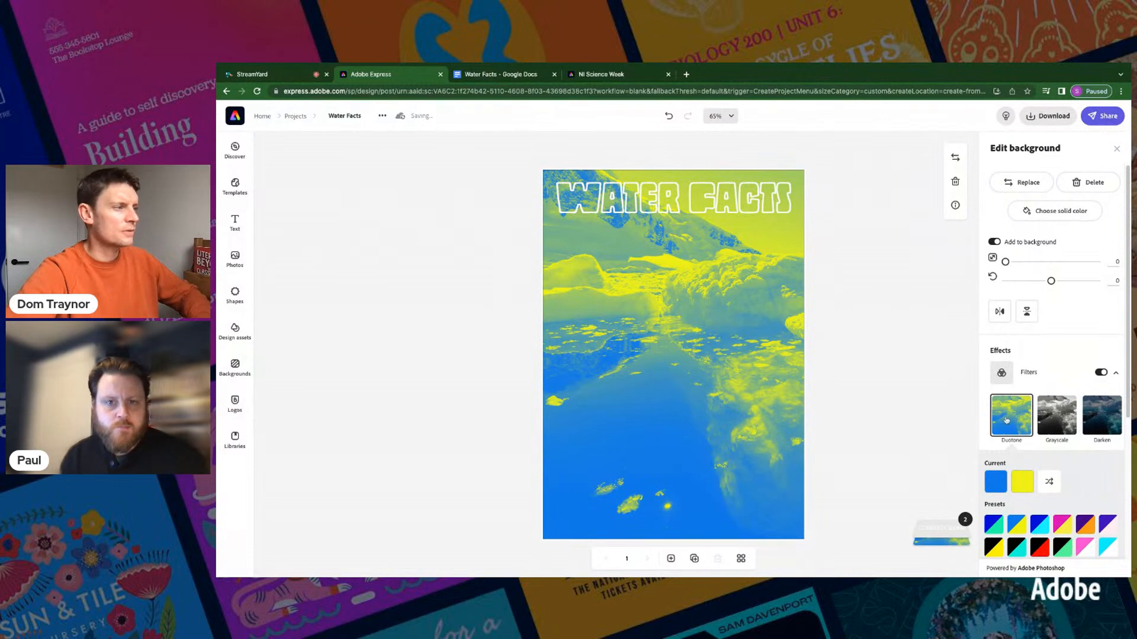
left_click(1040, 529)
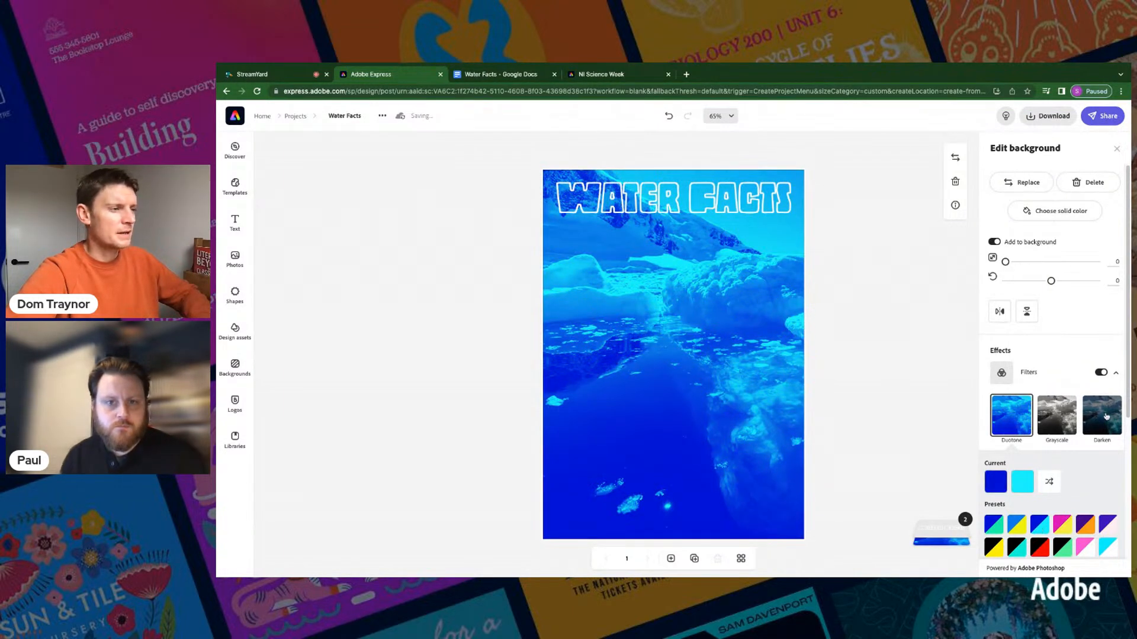
left_click(1105, 416)
left_click(1105, 416)
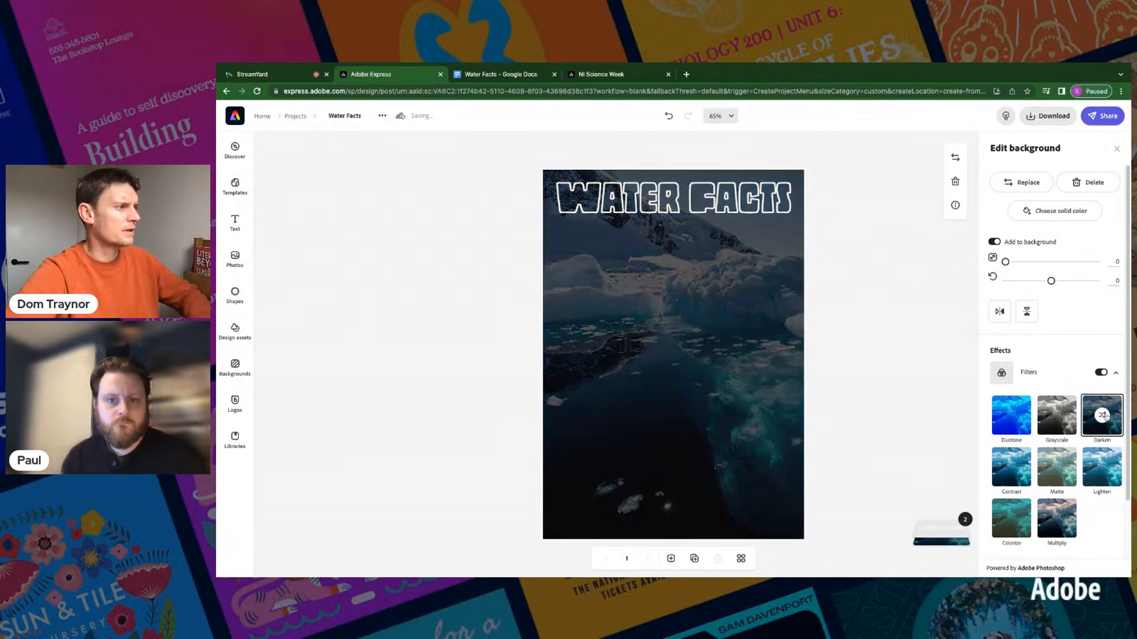
left_click(1105, 416)
left_click(1105, 416)
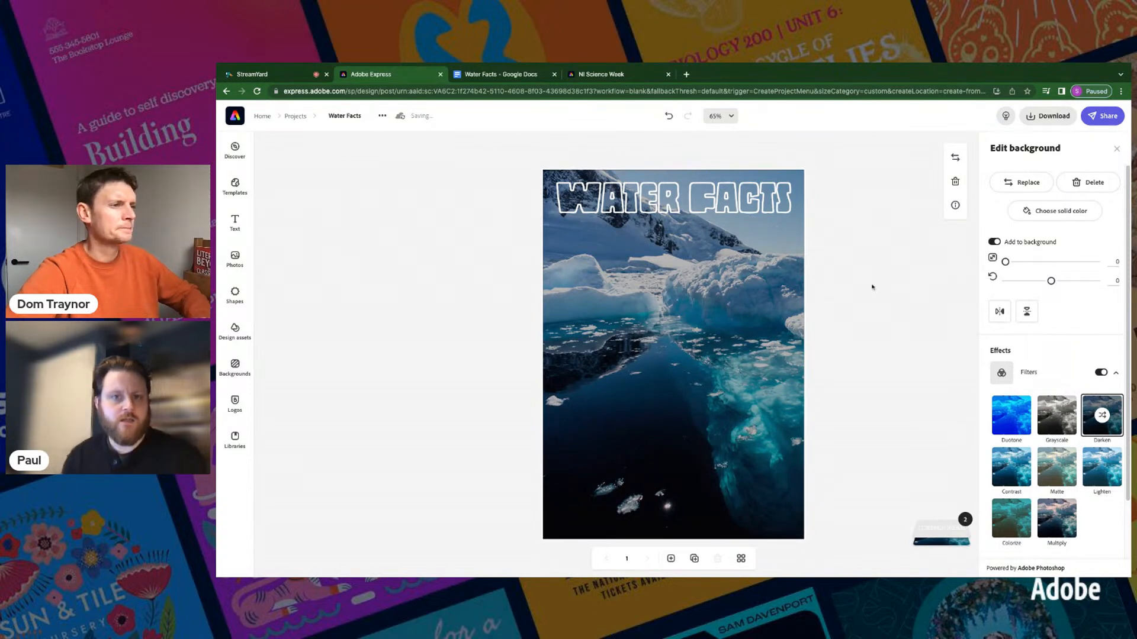
left_click(1115, 150)
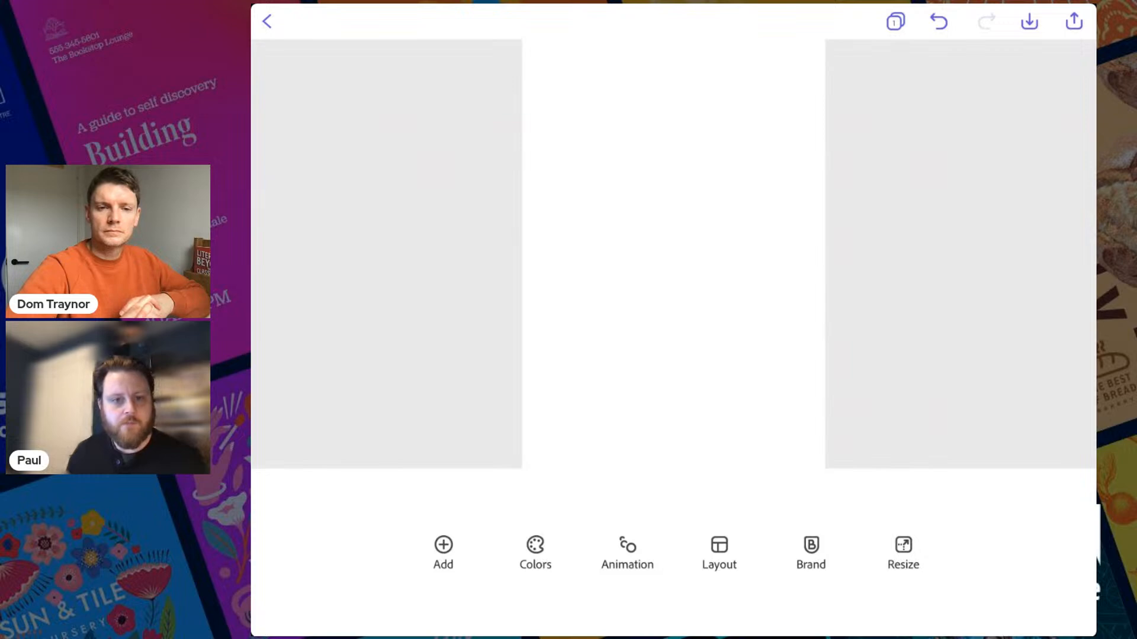
Step: Search Adobe Stock photos for "iceberg" and pin the photo of floating ice with the submerged iceberg to the page background
left_click(443, 553)
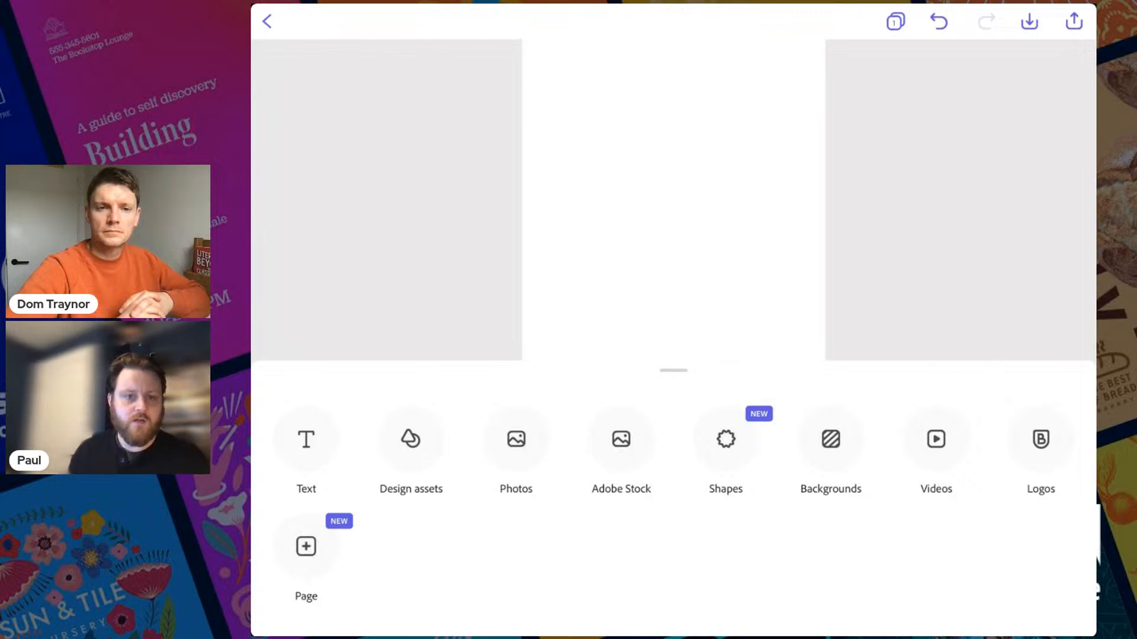
left_click(516, 439)
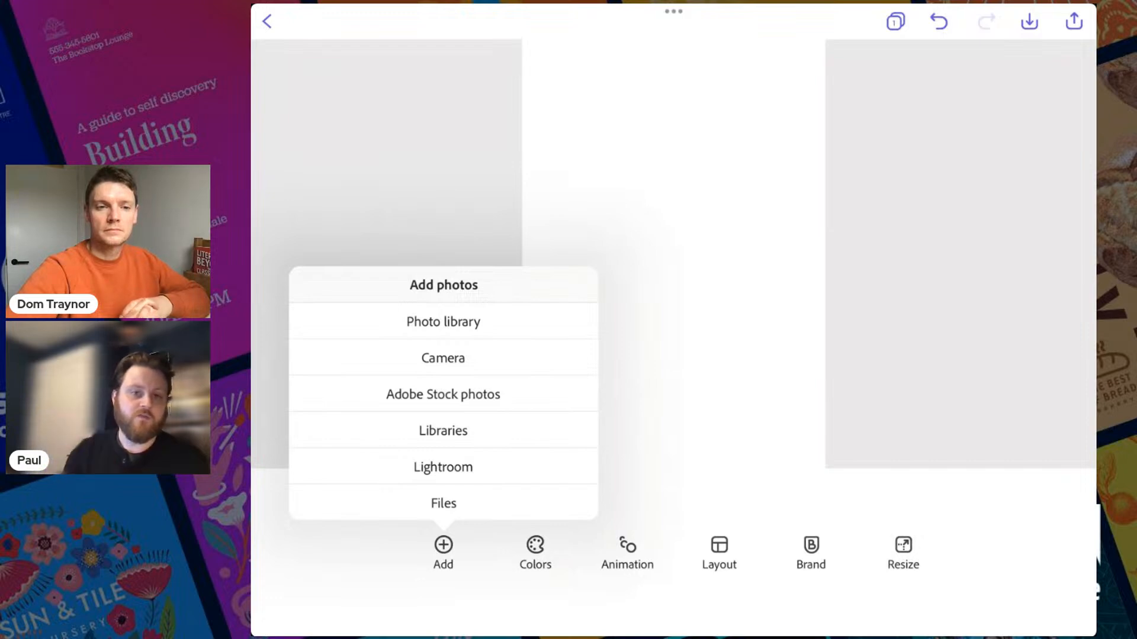
left_click(443, 395)
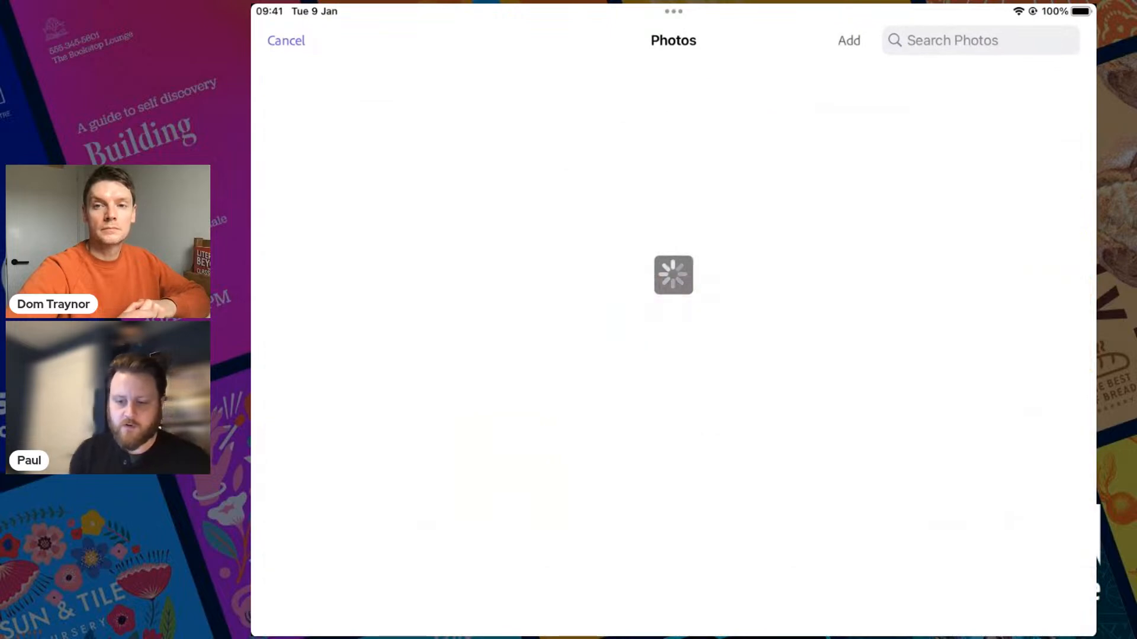
type("iceberg")
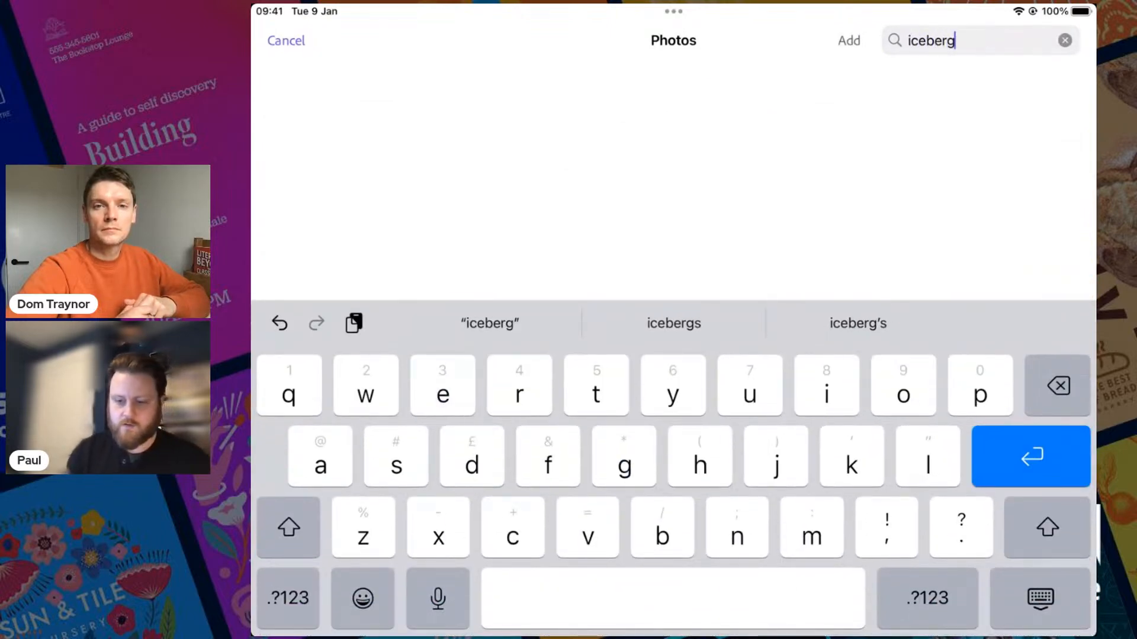
key("Return")
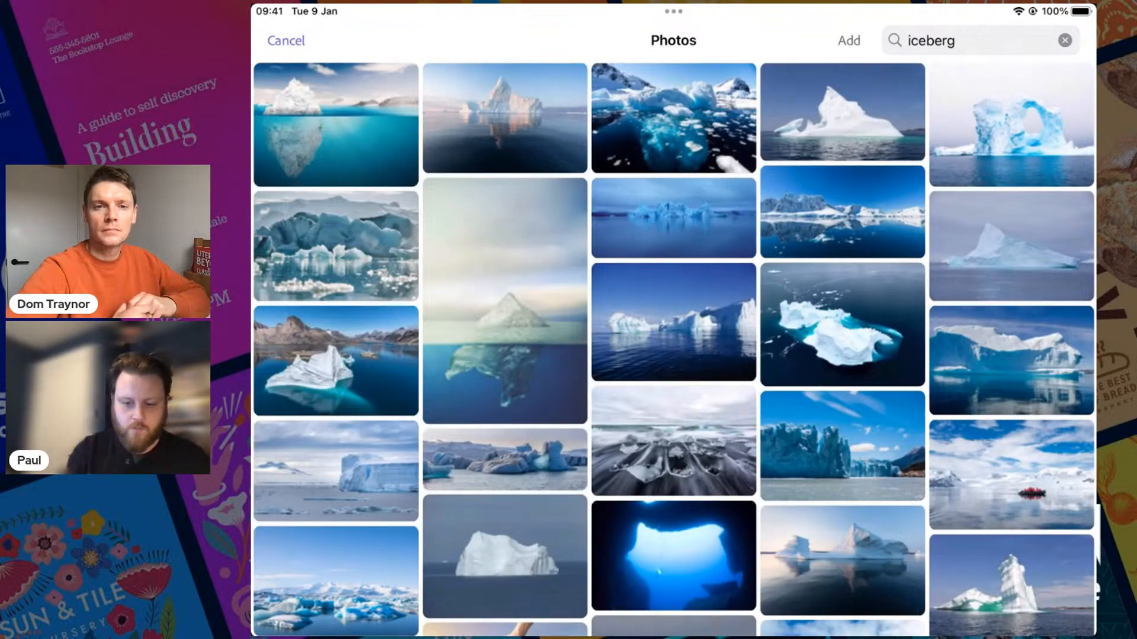
left_click(674, 118)
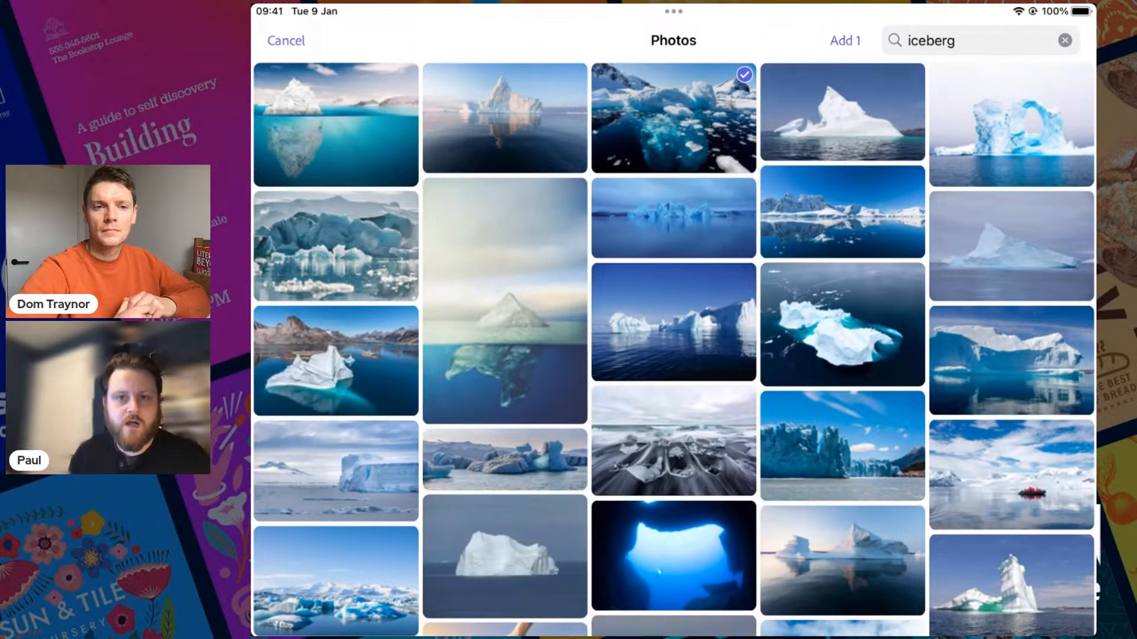
left_click(845, 41)
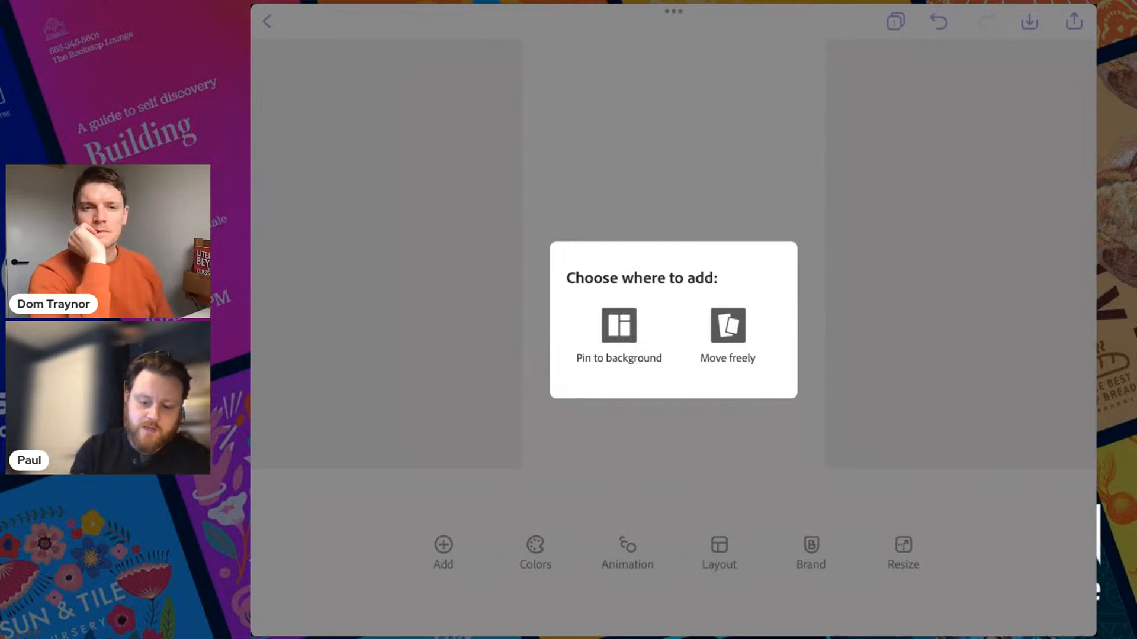
left_click(619, 332)
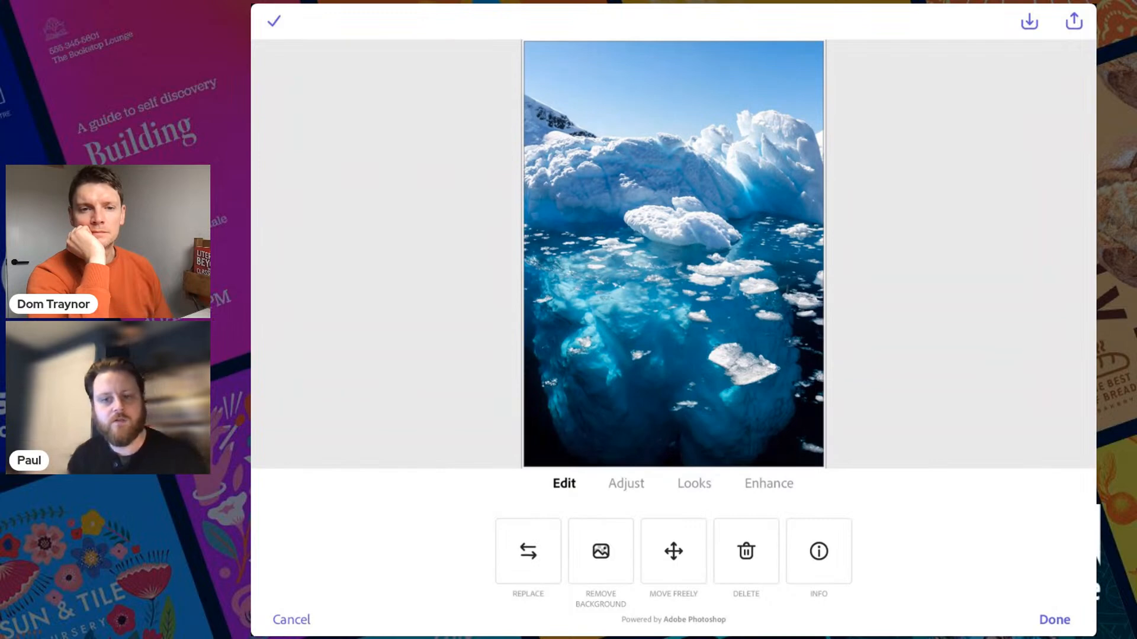
left_click(1054, 620)
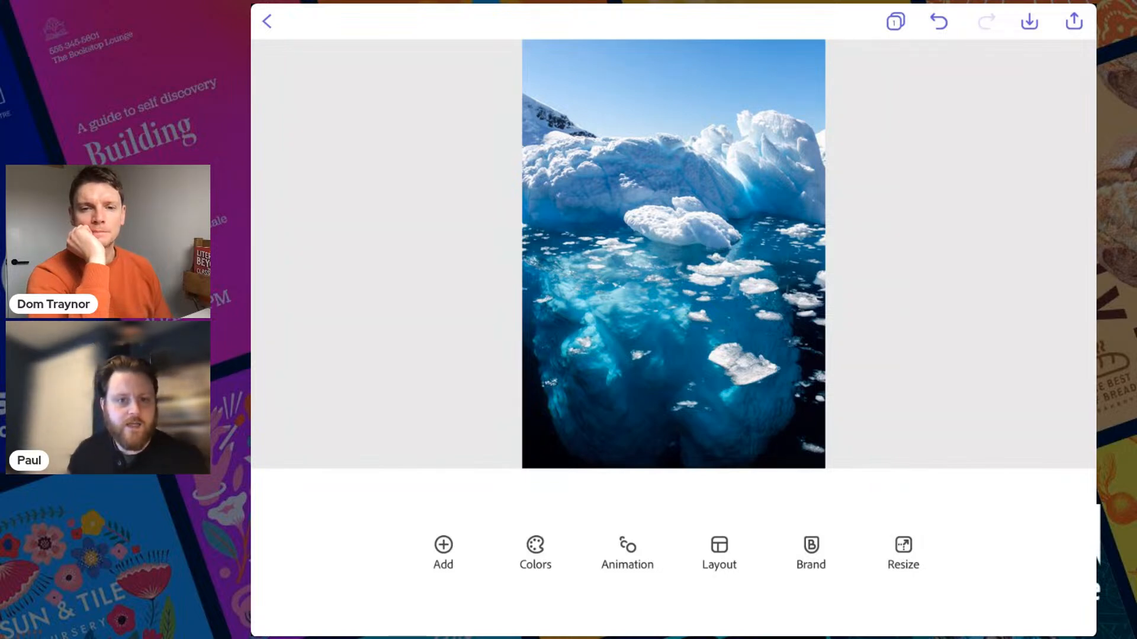
Step: Begin a new text box, switch to the Google Docs document in Chrome, and copy its Water Facts title
left_click(443, 545)
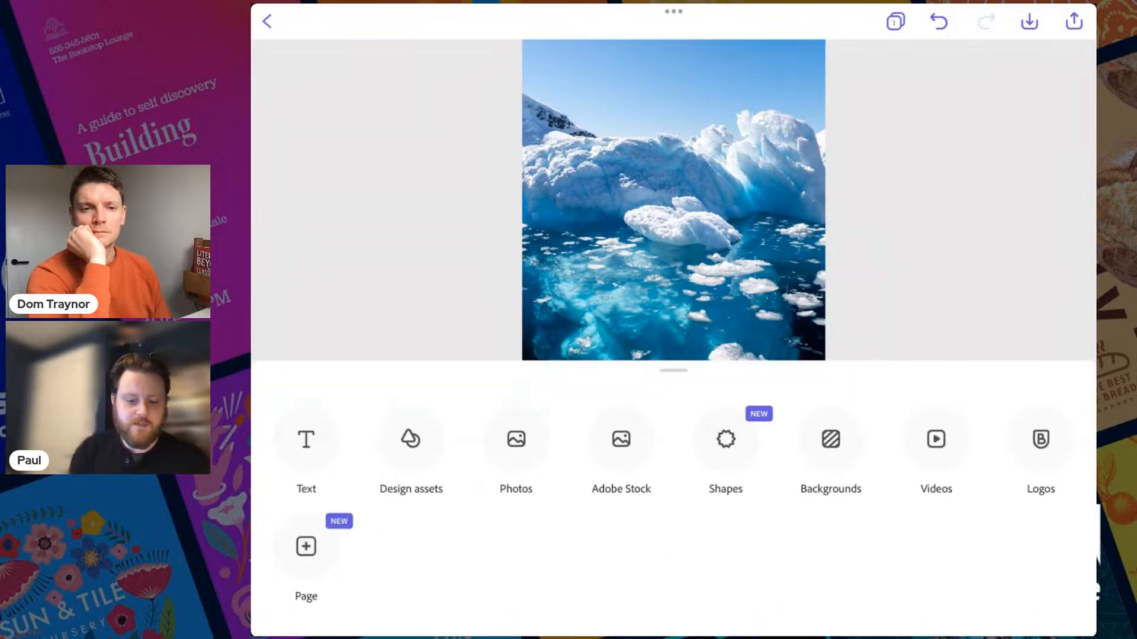
left_click(306, 439)
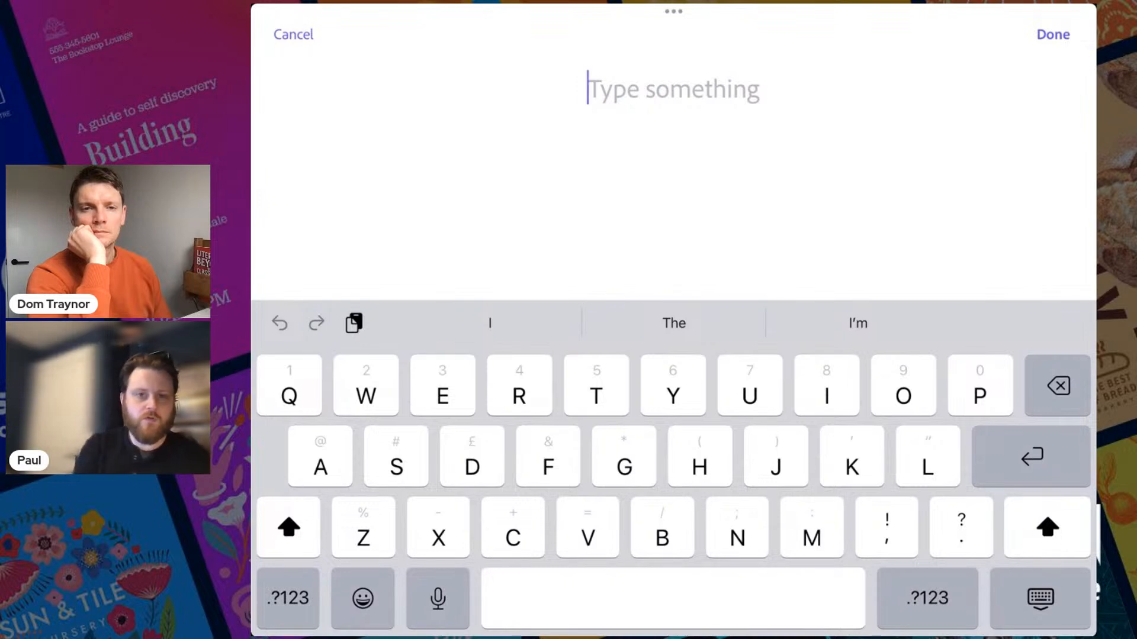
left_click_drag(674, 635, 673, 367)
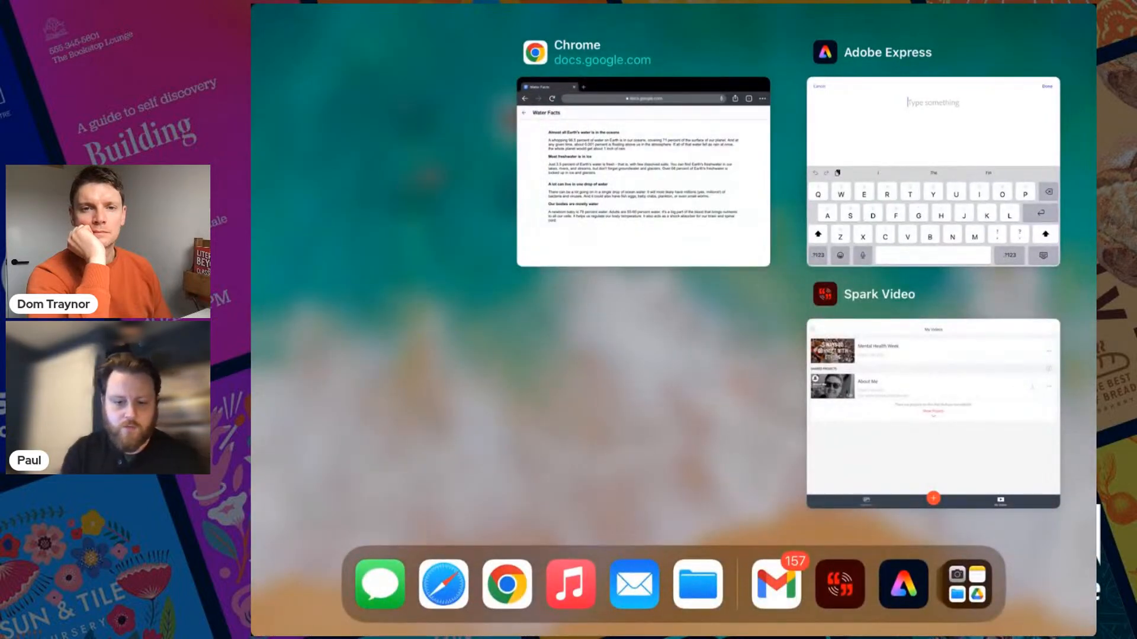
left_click(643, 177)
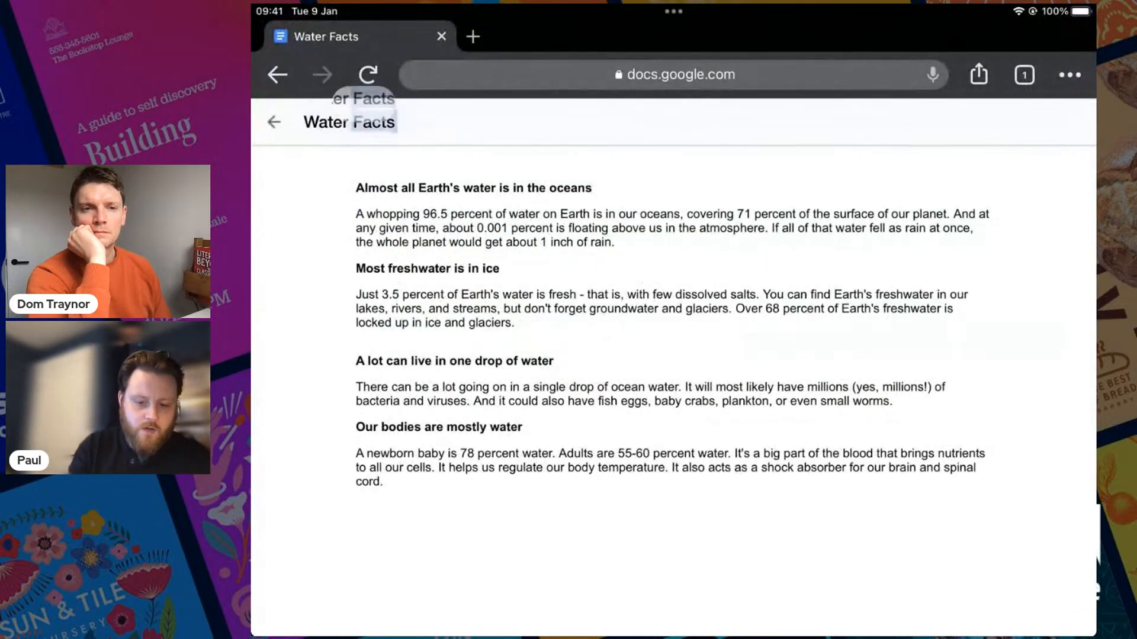
left_click(363, 122)
left_click_drag(353, 112, 304, 118)
key("super+c")
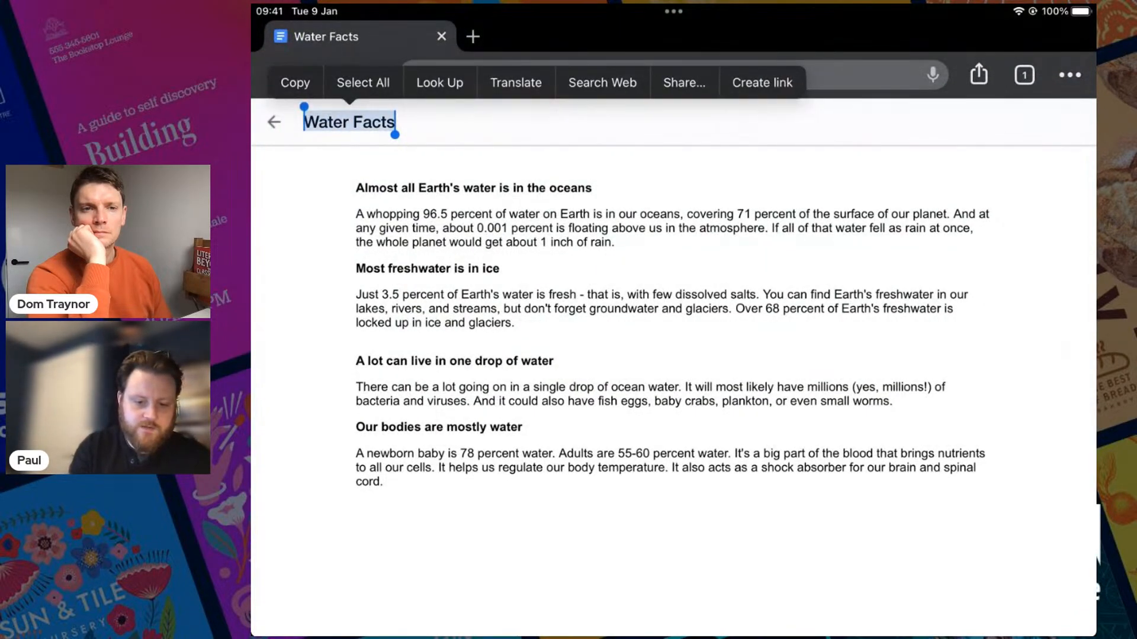
left_click(295, 83)
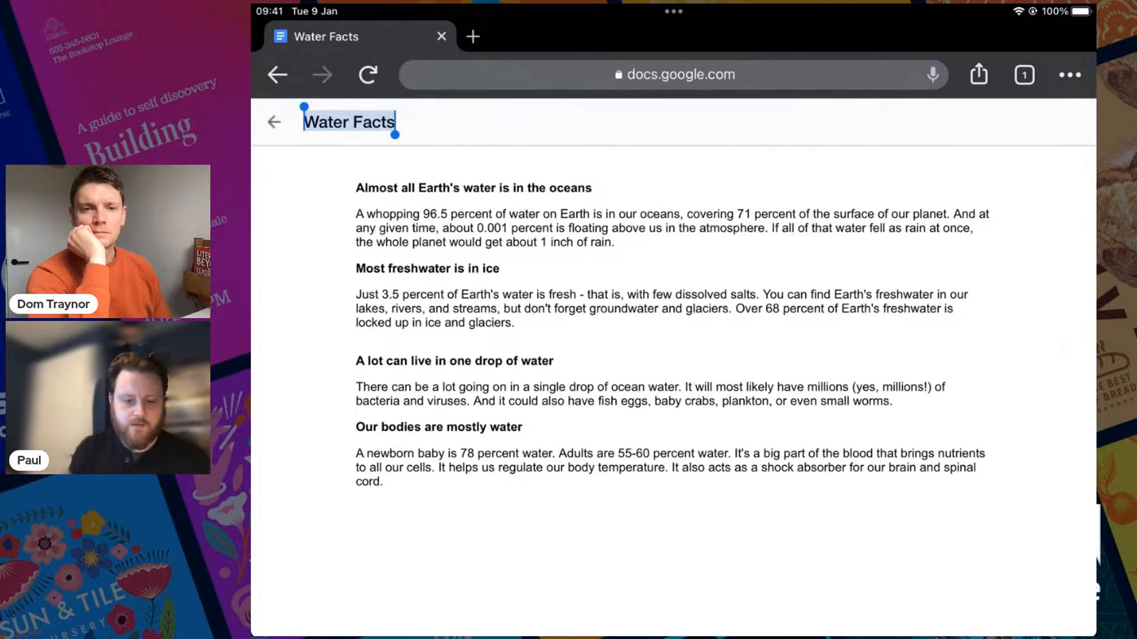
Step: Return to Adobe Express and paste Water Facts into the new text box in place of the placeholder
left_click_drag(673, 633, 673, 414)
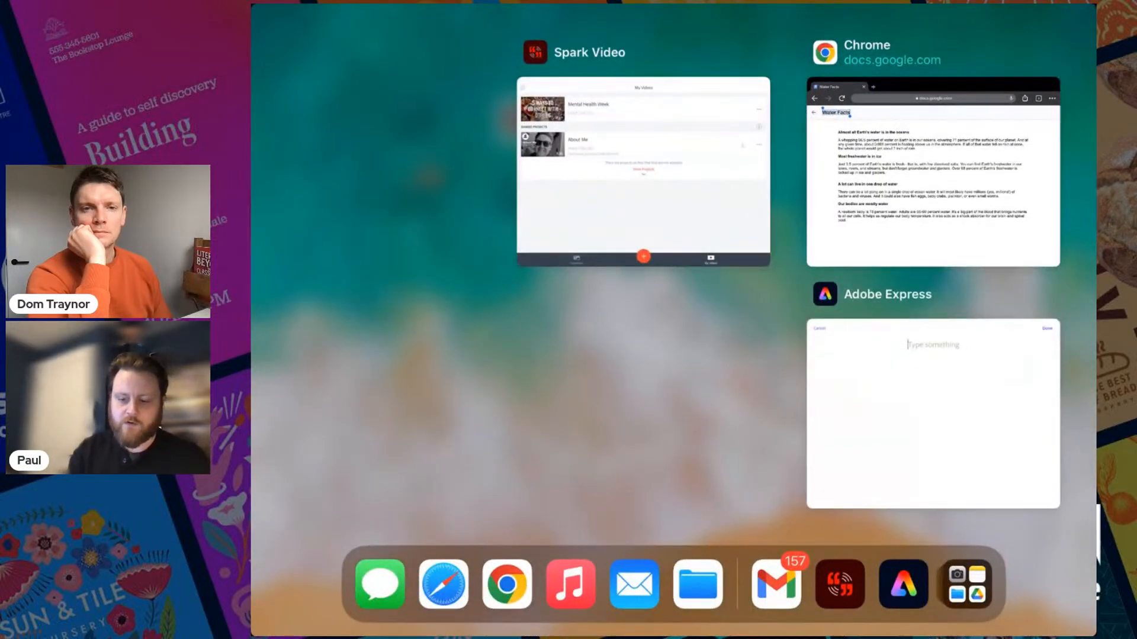
left_click(934, 414)
left_click(709, 90)
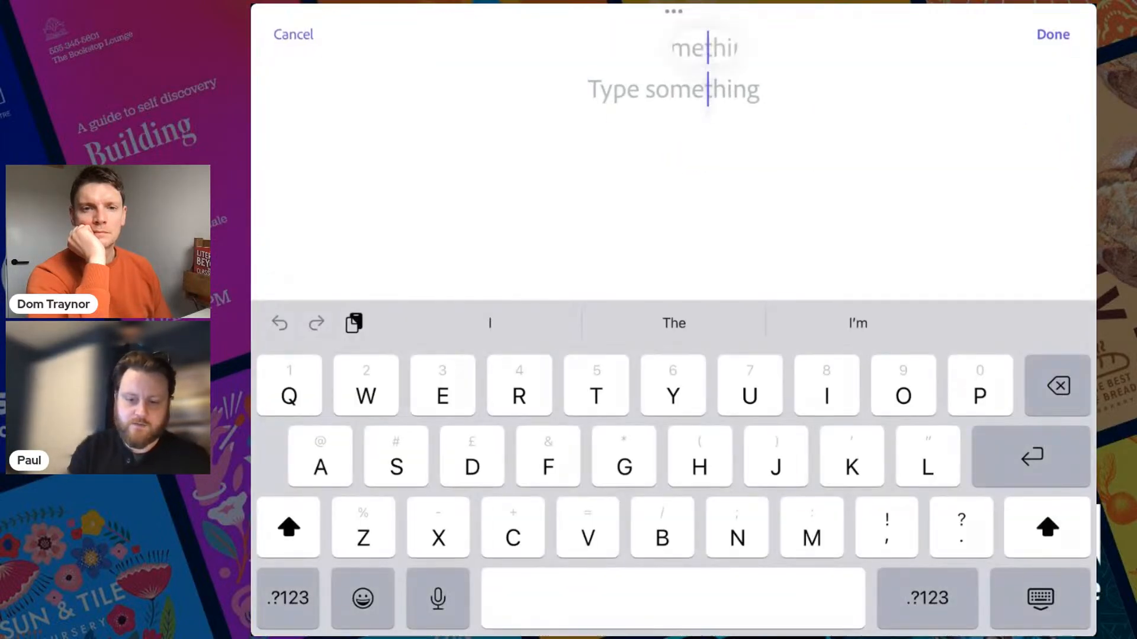
left_click(656, 90)
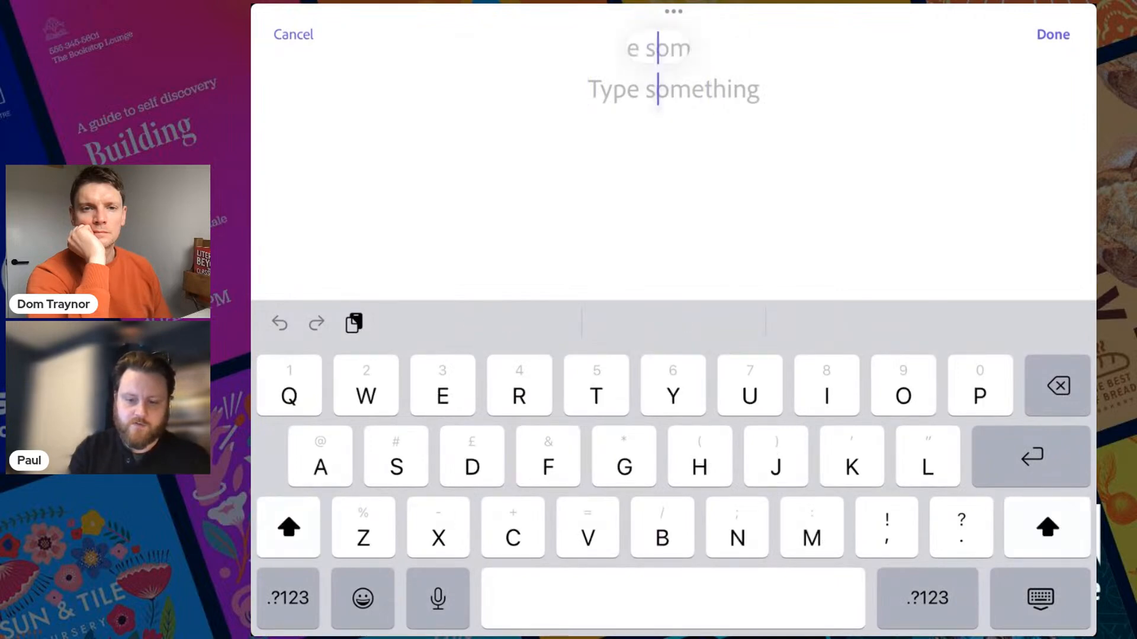
left_click(756, 90)
key("BackSpace")
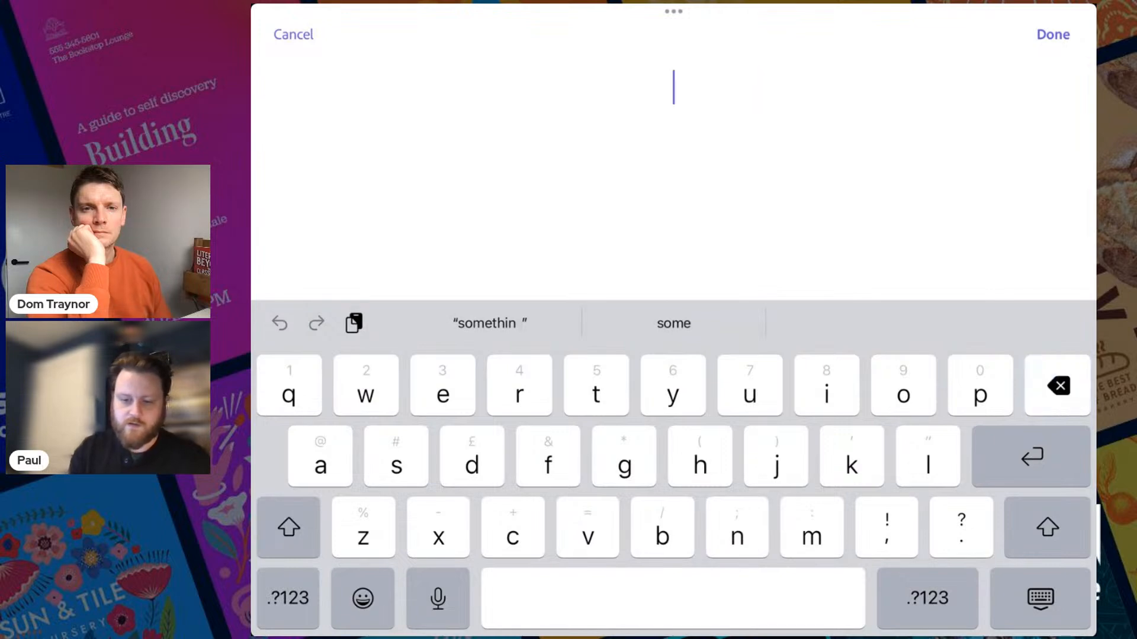
left_click(725, 89)
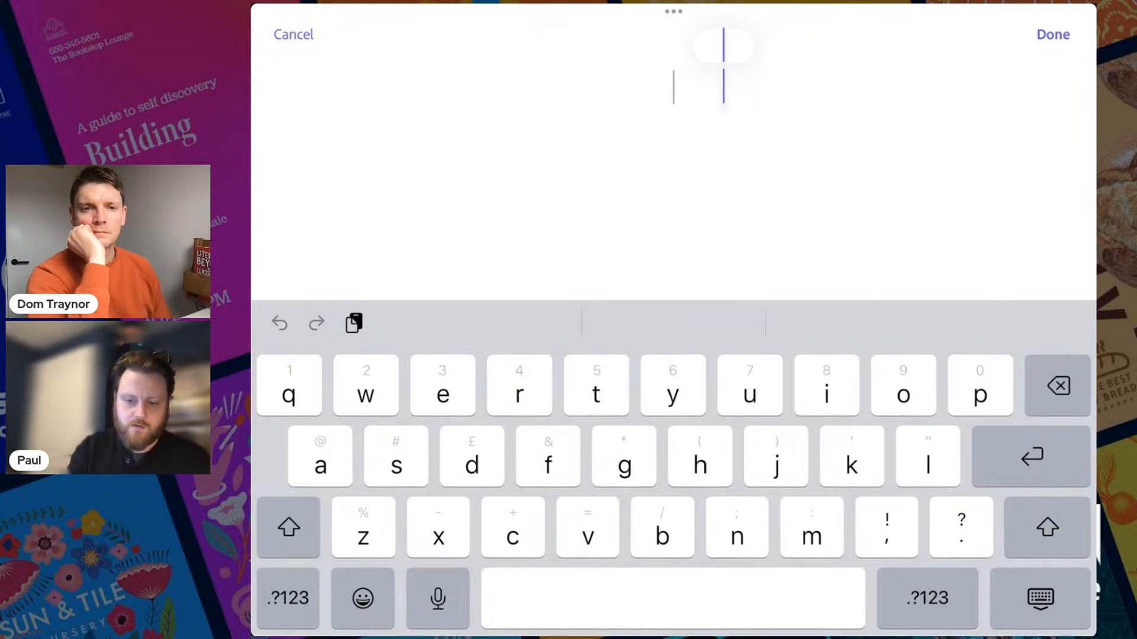
left_click(674, 42)
left_click(1053, 34)
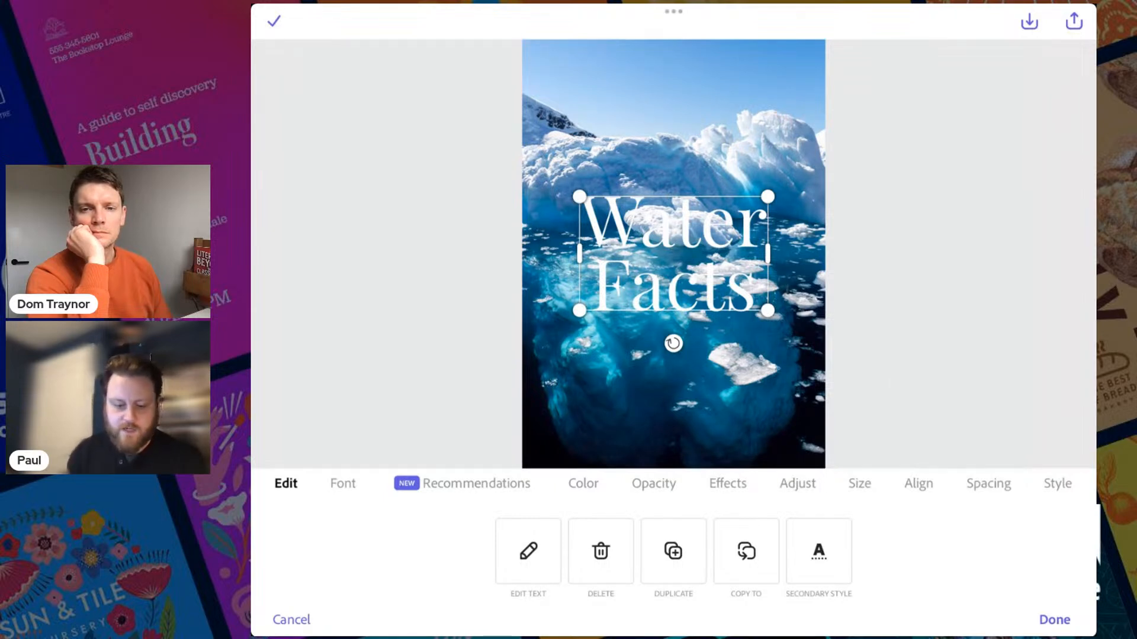
Step: Restyle the Water Facts title as bold uppercase lettering with a shadow, and set its text colour to the medium teal brand swatch
left_click(1058, 484)
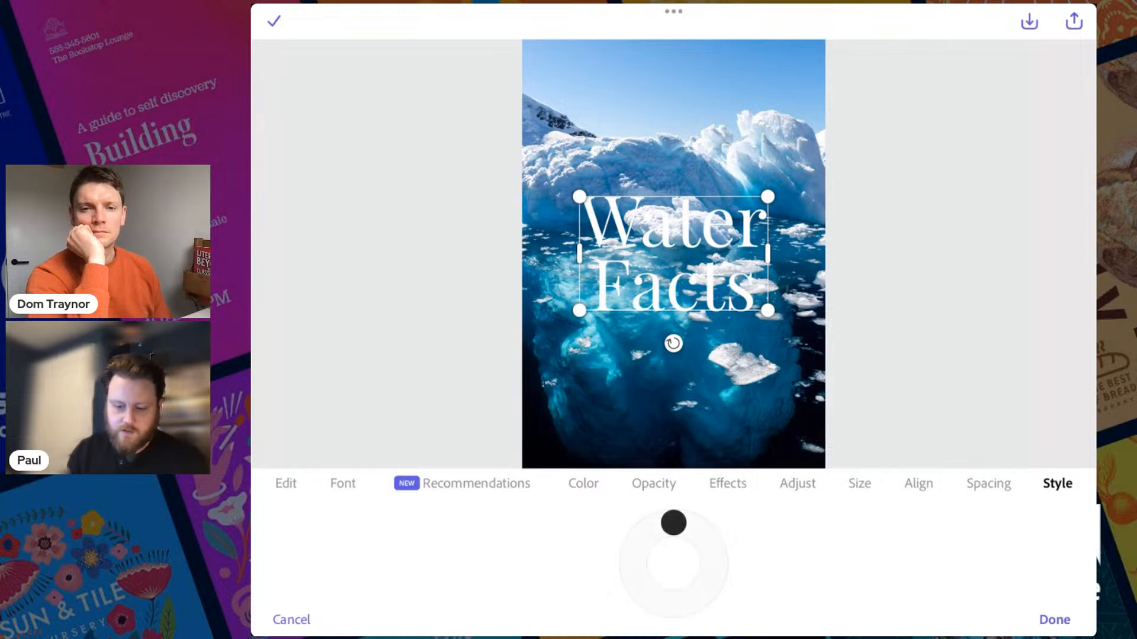
left_click_drag(673, 522, 702, 534)
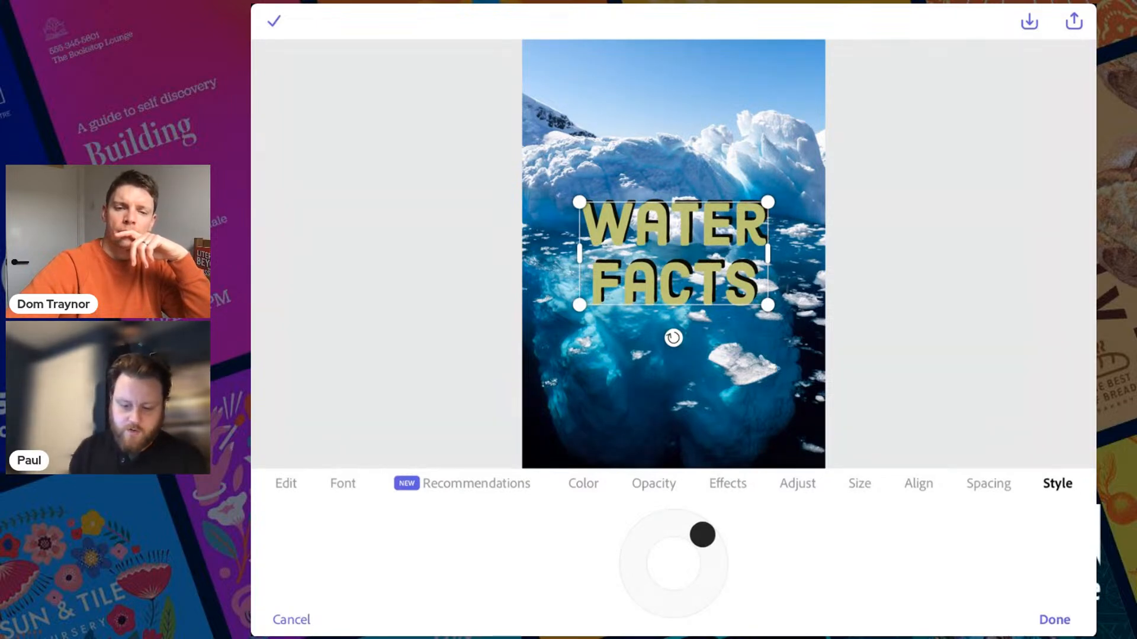
left_click(583, 483)
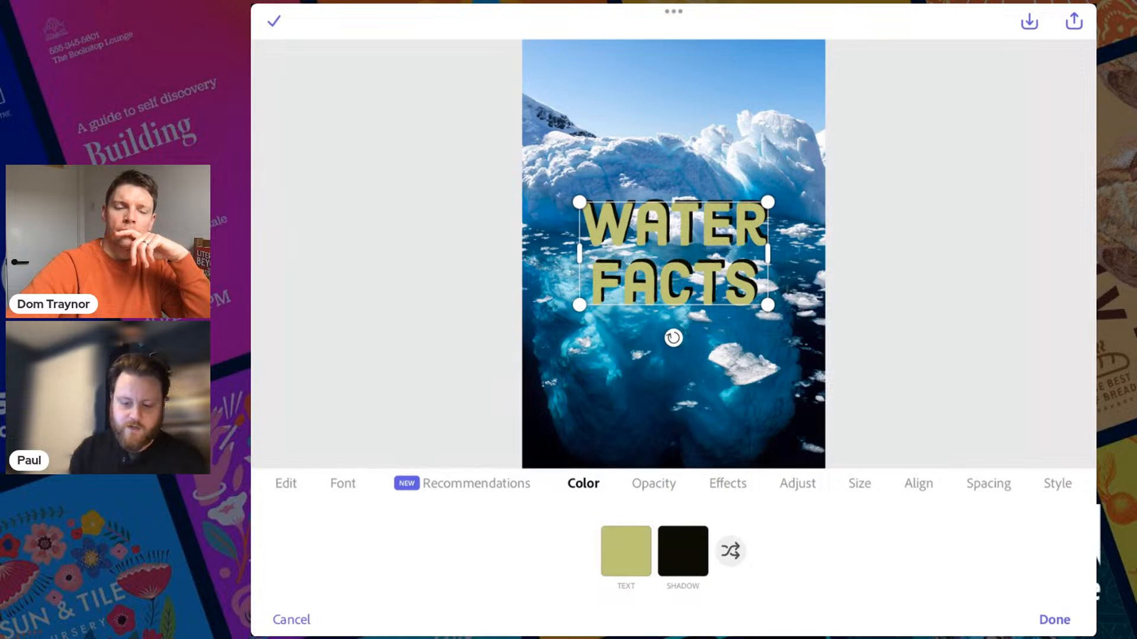
left_click(626, 551)
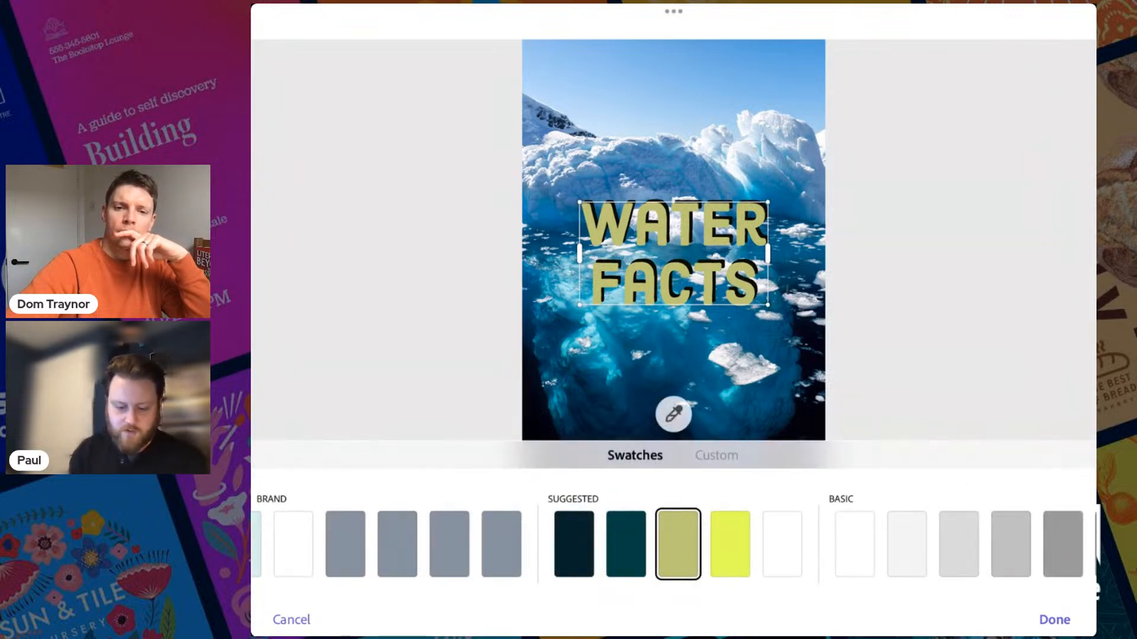
scroll(673, 544, "left", 5)
scroll(673, 544, "right", 4)
scroll(673, 544, "left", 1)
left_click(757, 544)
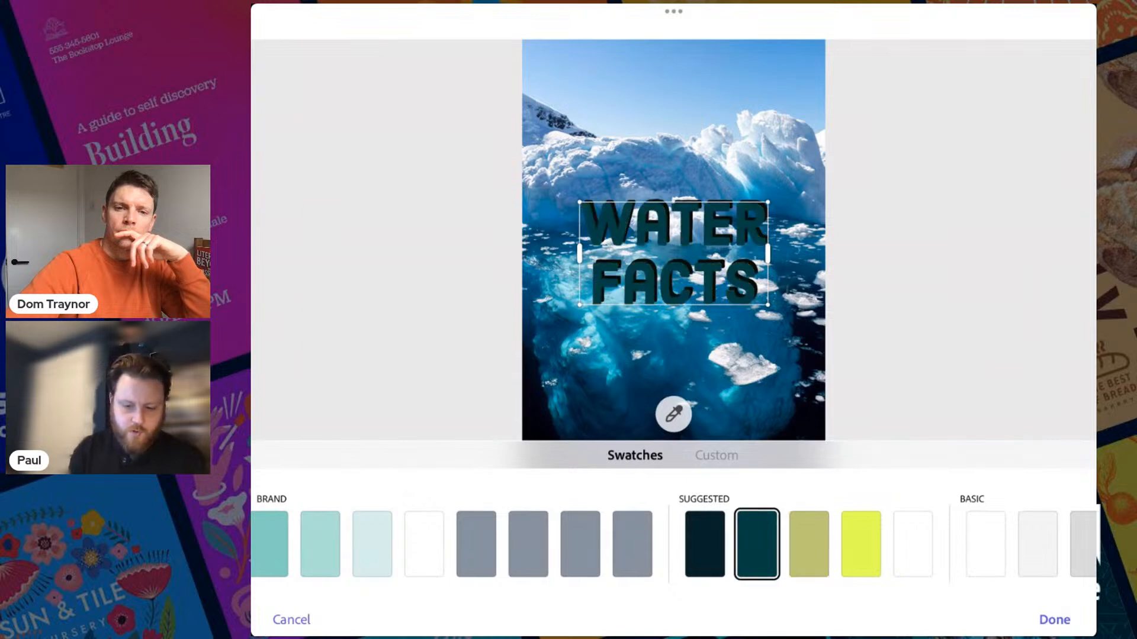
left_click(320, 544)
scroll(673, 544, "left", 2)
left_click(388, 544)
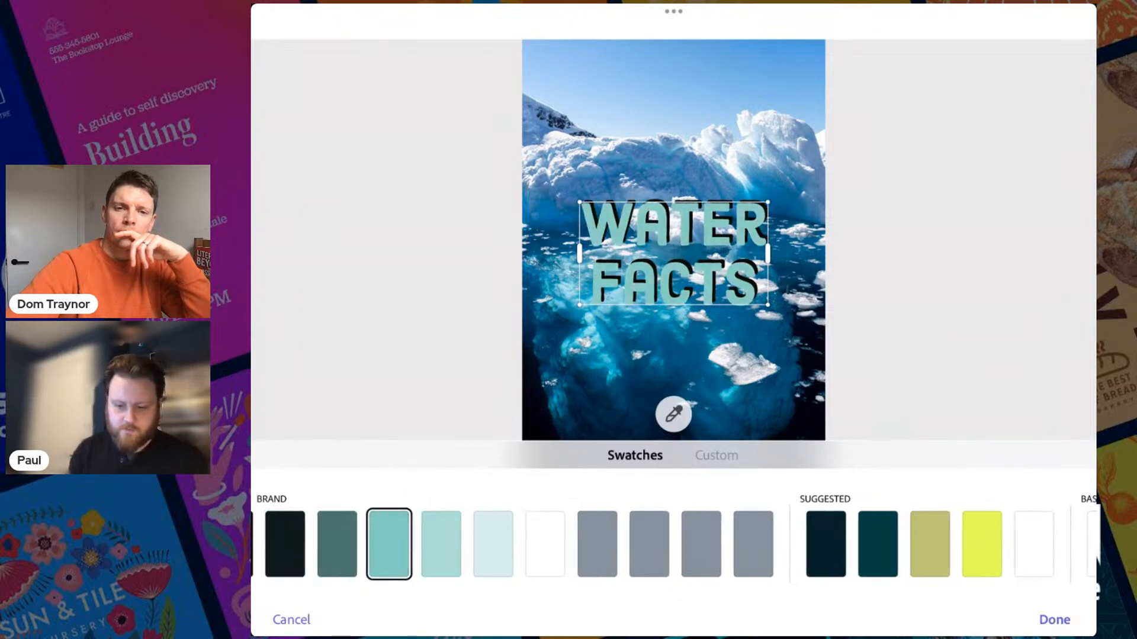
scroll(673, 544, "right", 5)
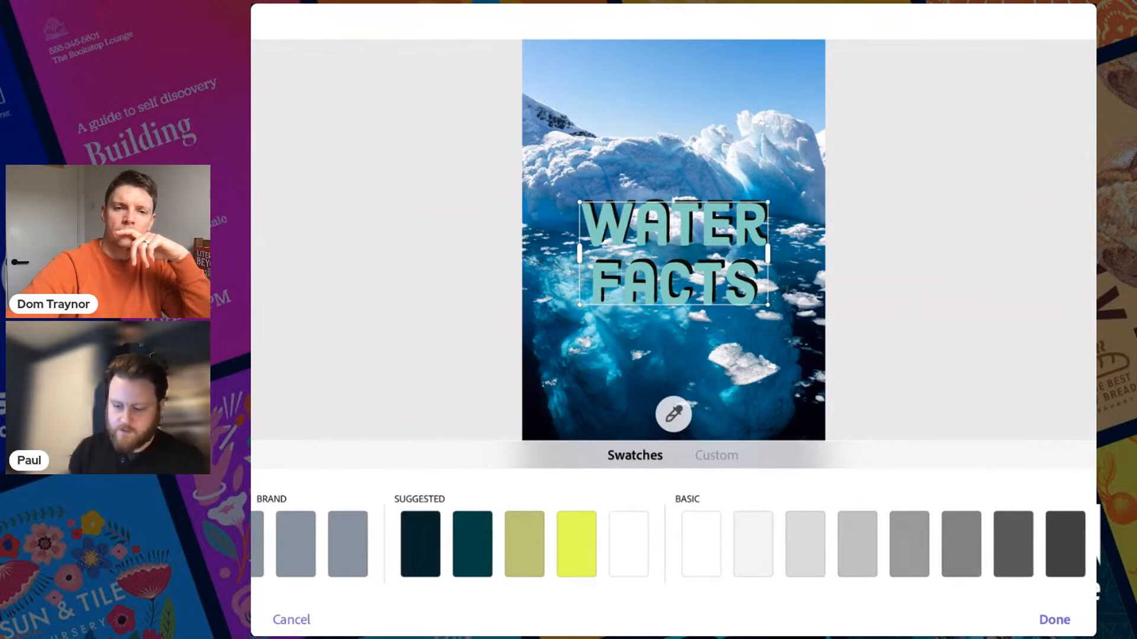
left_click(1054, 620)
Step: Set the title's shadow colour to the white brand swatch
left_click(683, 551)
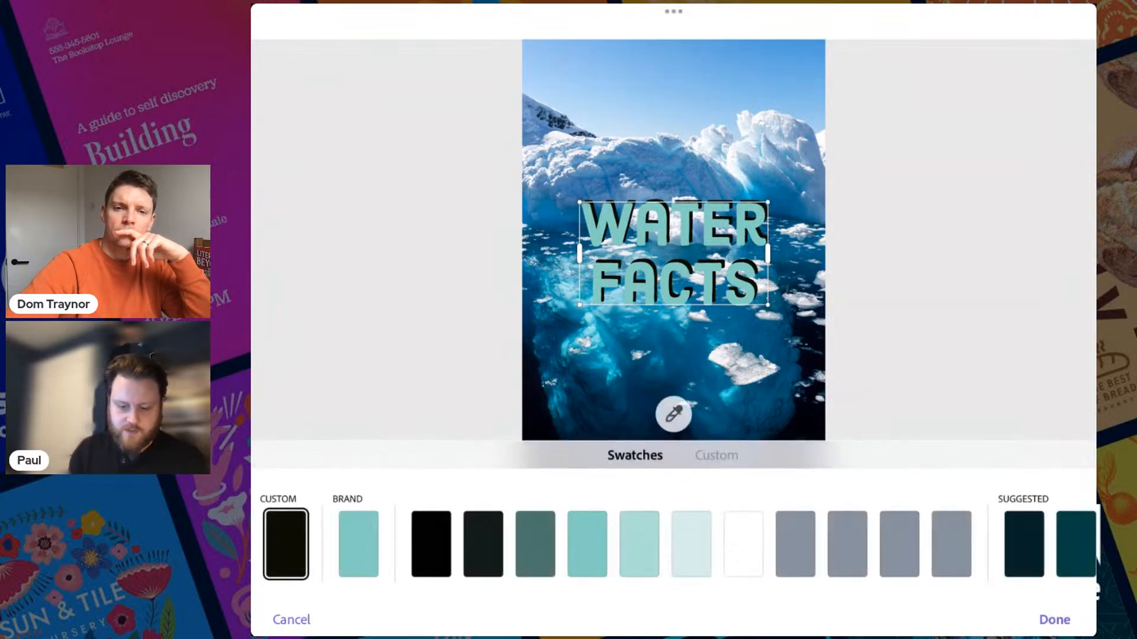
left_click(743, 544)
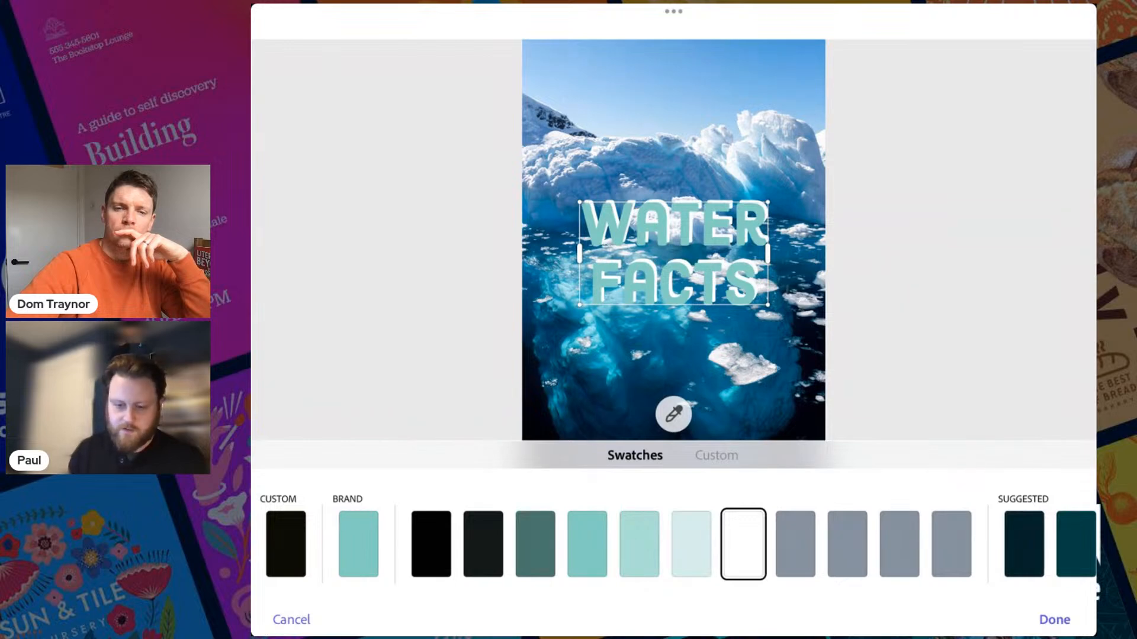
left_click(1054, 620)
Step: Move the Water Facts title to the top of the page and enlarge it to nearly the full page width
left_click_drag(673, 254, 671, 113)
left_click_drag(578, 166, 528, 190)
left_click_drag(761, 185, 806, 210)
left_click_drag(670, 137, 672, 128)
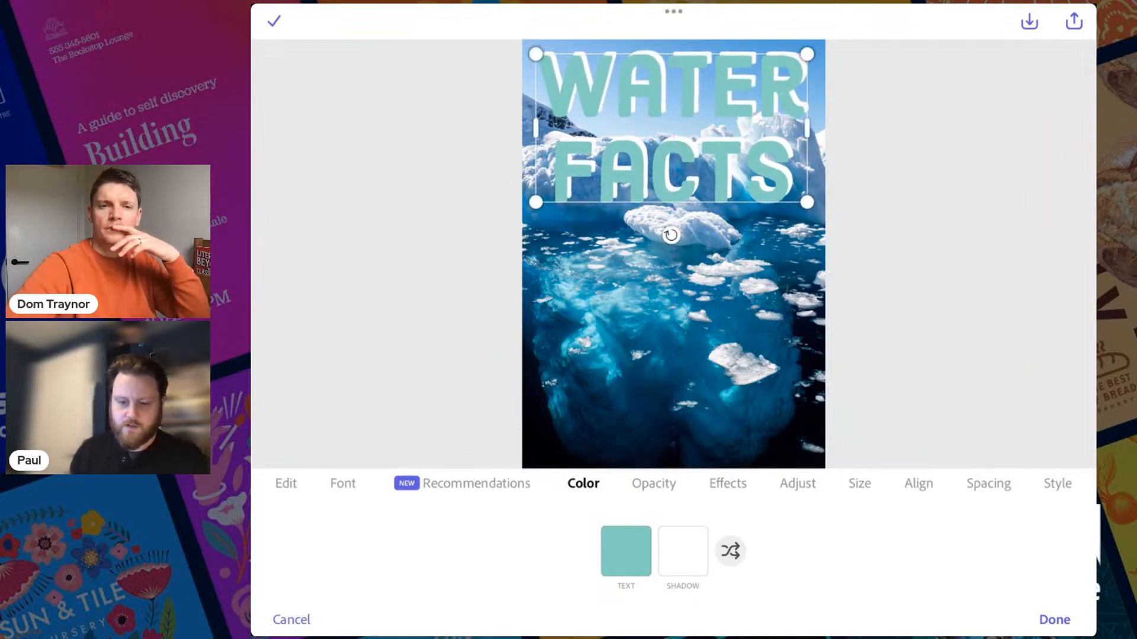
left_click(1054, 620)
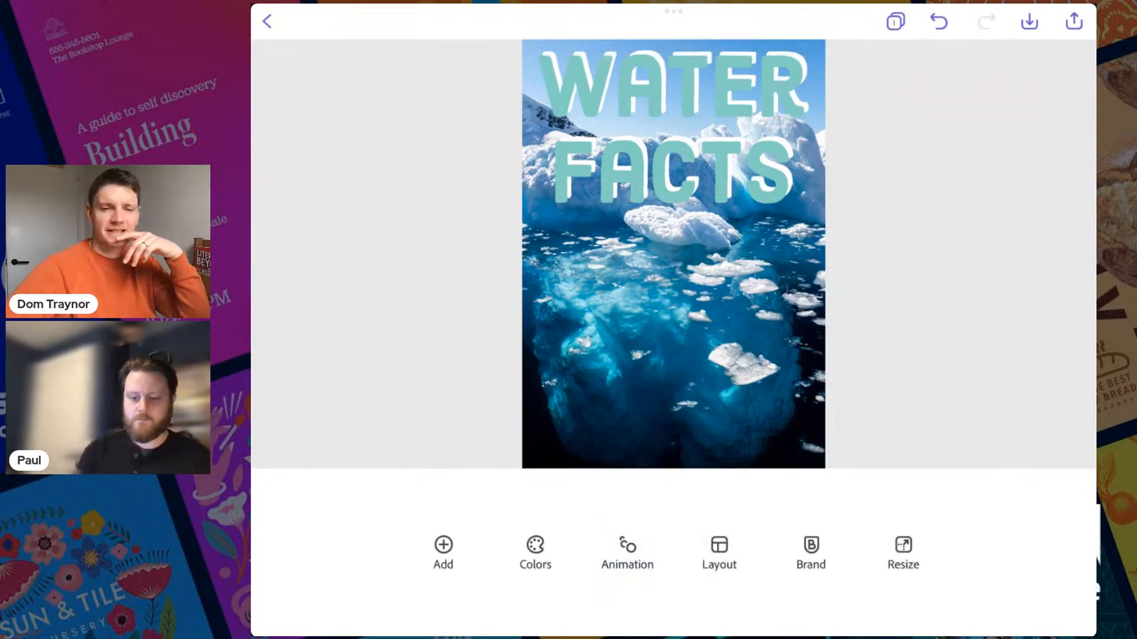
Step: Apply the Darken filter to the iceberg background photo and cycle its variations to a light darkening that keeps the blue tones
left_click(674, 332)
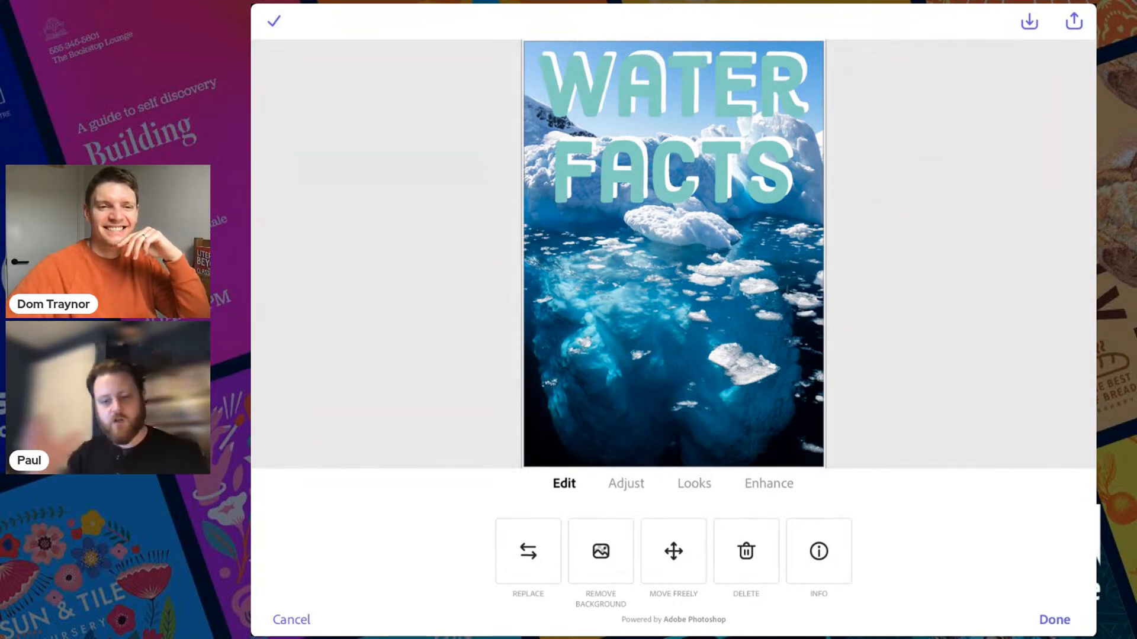
left_click(1054, 620)
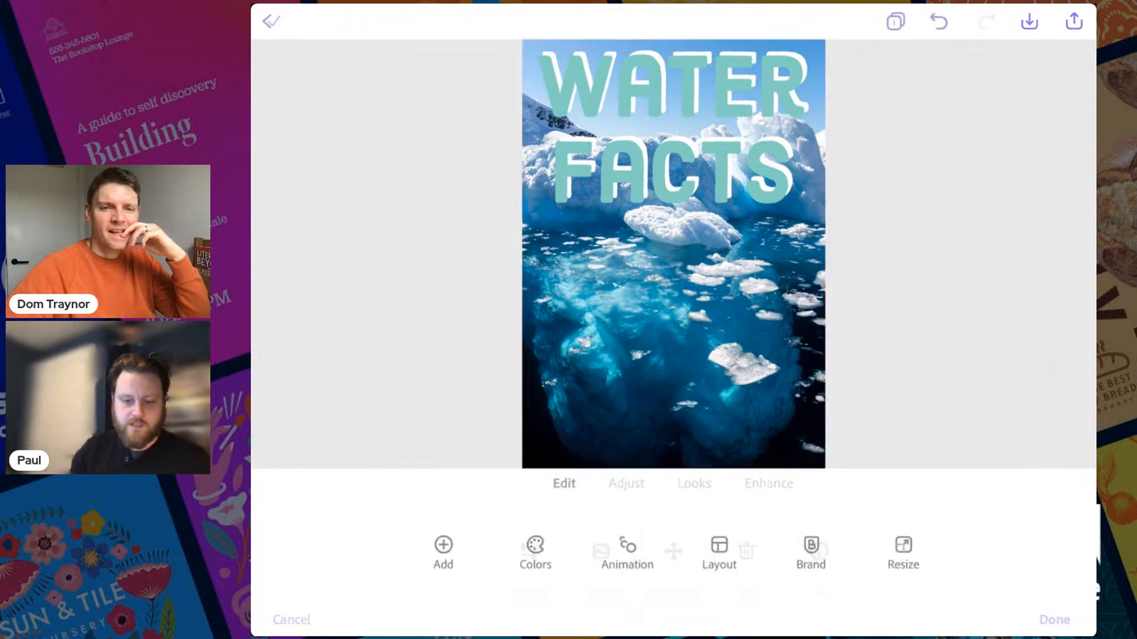
left_click(674, 331)
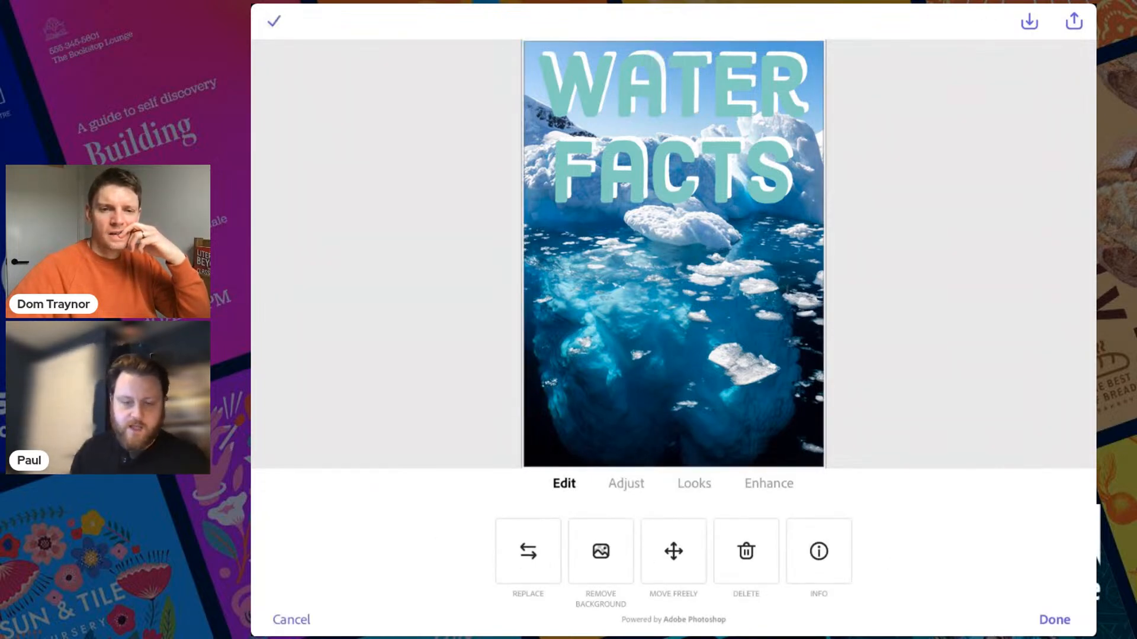
left_click(626, 484)
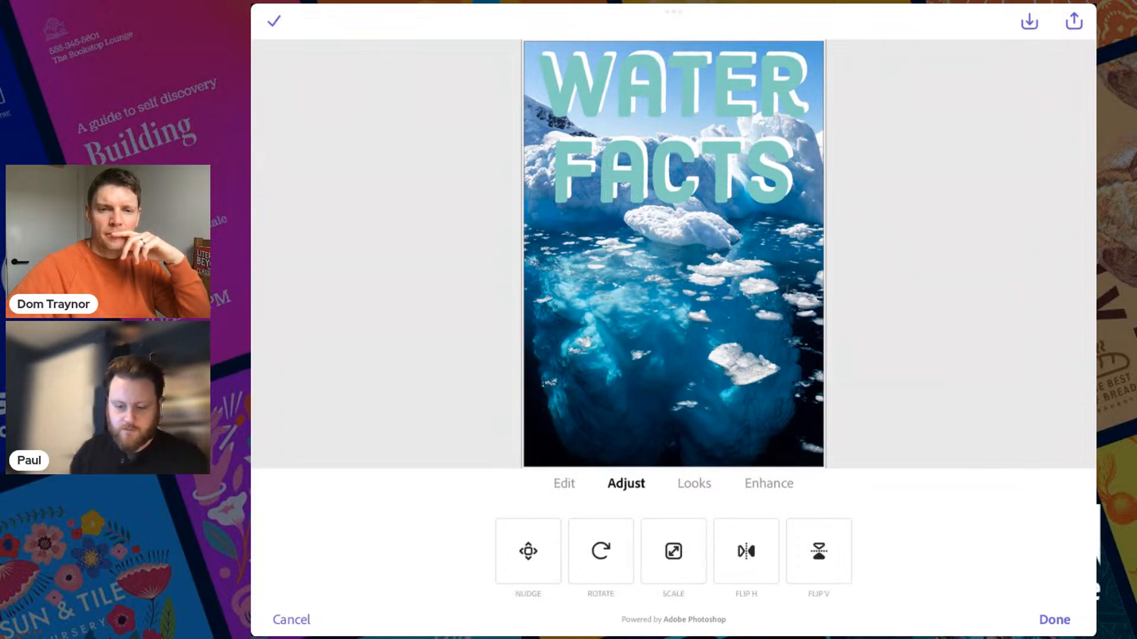
left_click(694, 483)
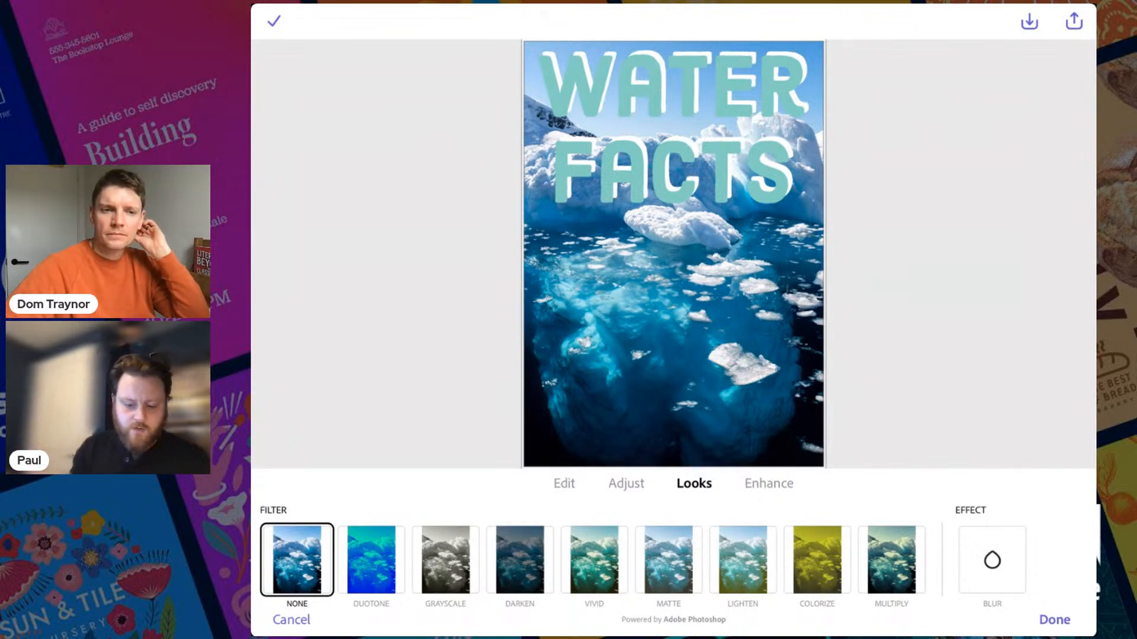
left_click(445, 560)
left_click(520, 560)
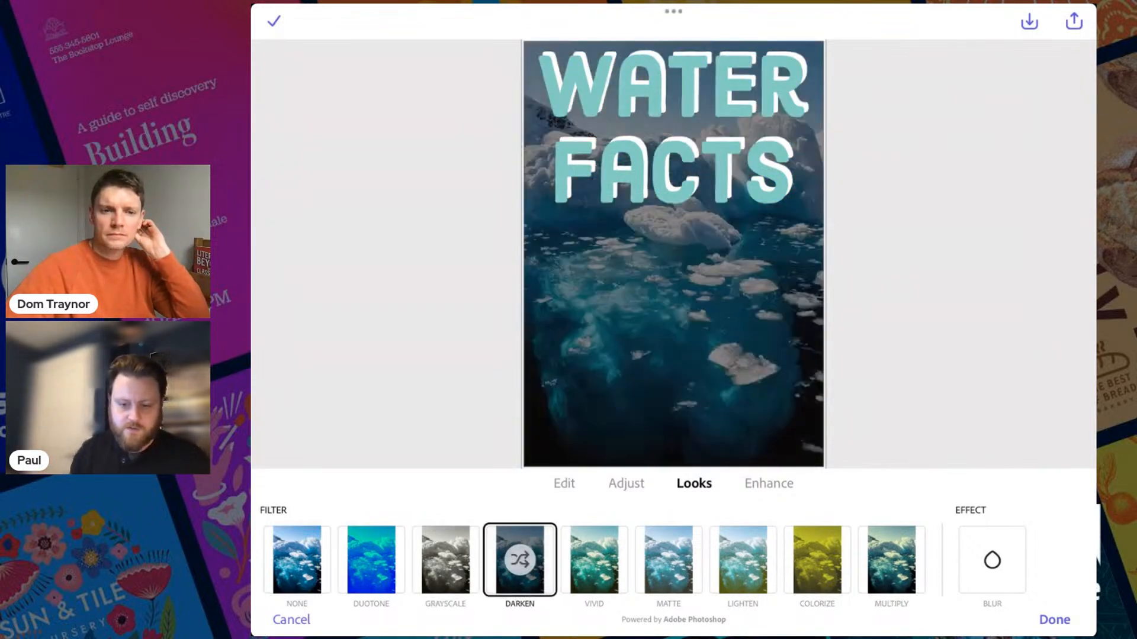
left_click(520, 560)
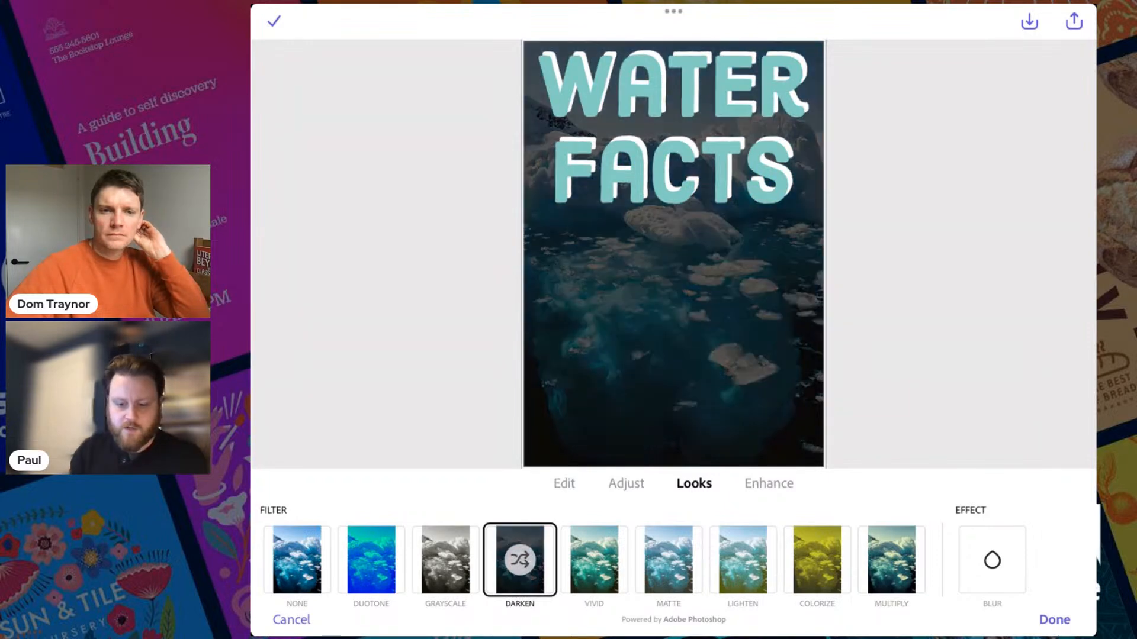
left_click(520, 560)
left_click(520, 560)
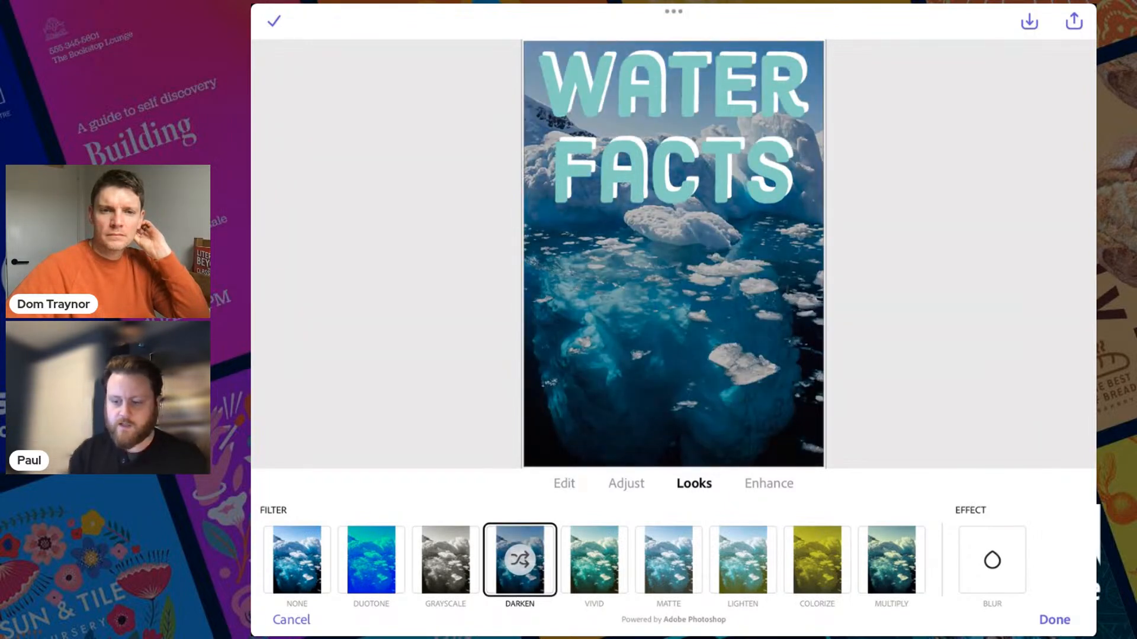
left_click(1055, 620)
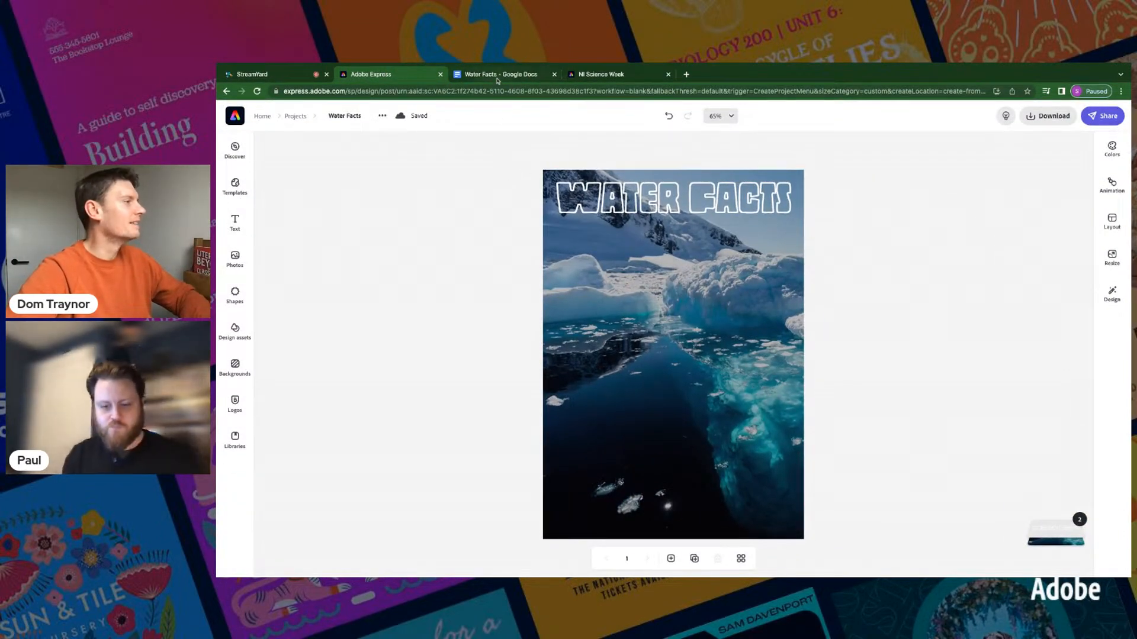
Step: Switch to the Water Facts Google Doc and copy the heading "Almost all Earth's water is in the oceans"
left_click(498, 75)
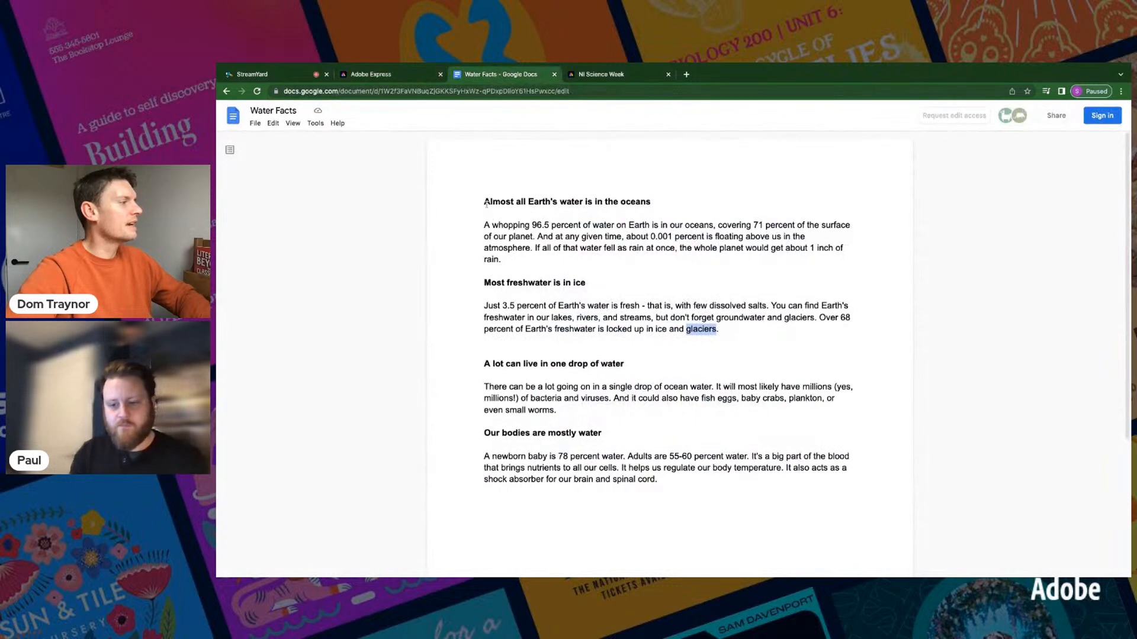
left_click_drag(482, 201, 515, 260)
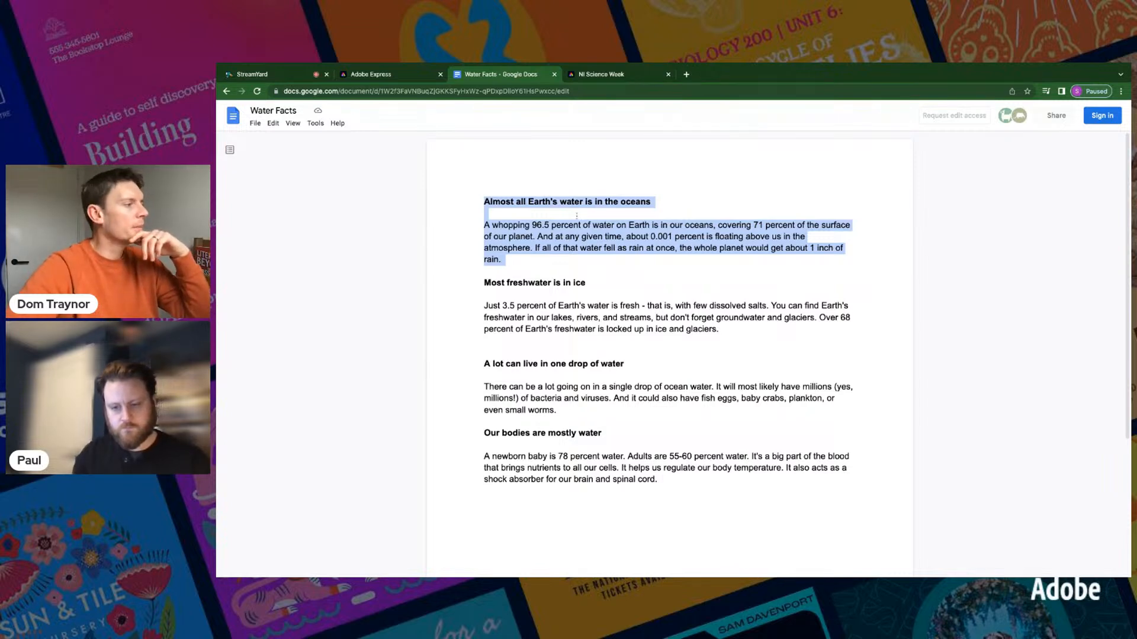
left_click(498, 203)
left_click_drag(483, 202, 655, 202)
key("ctrl+c")
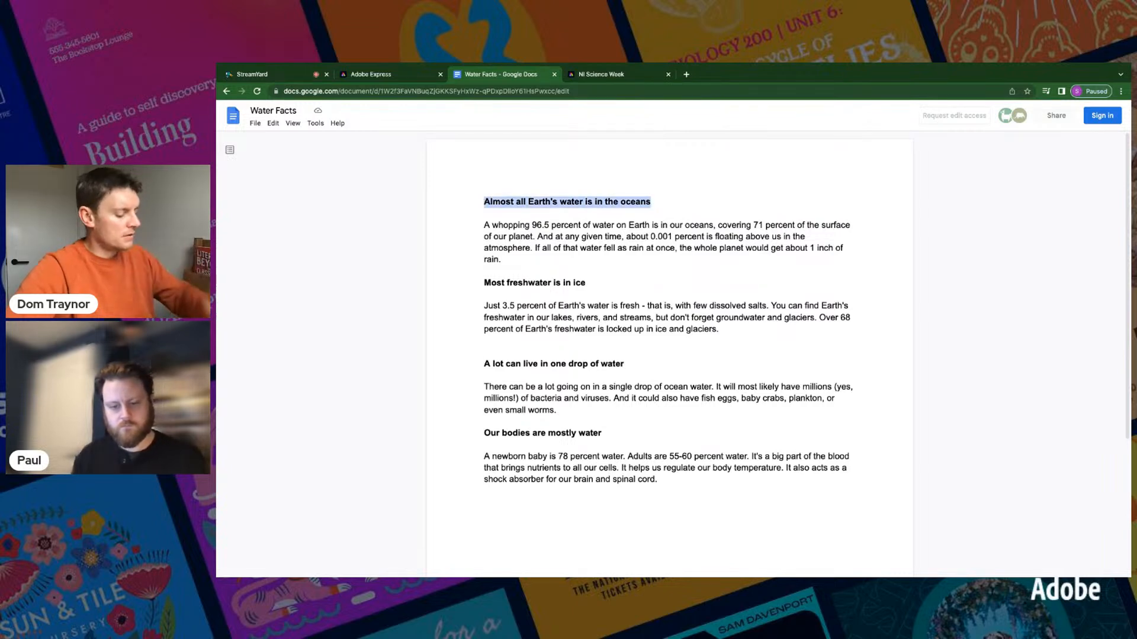
Step: Return to Adobe Express, add a new text box and paste the copied oceans heading in place of the placeholder
left_click(373, 75)
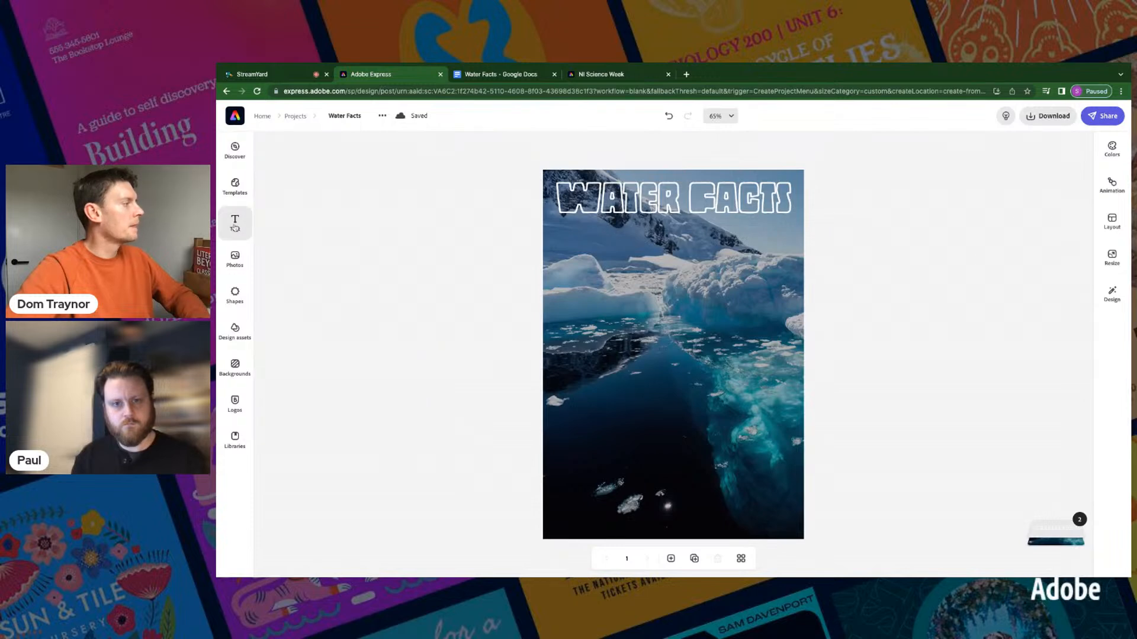
left_click(235, 222)
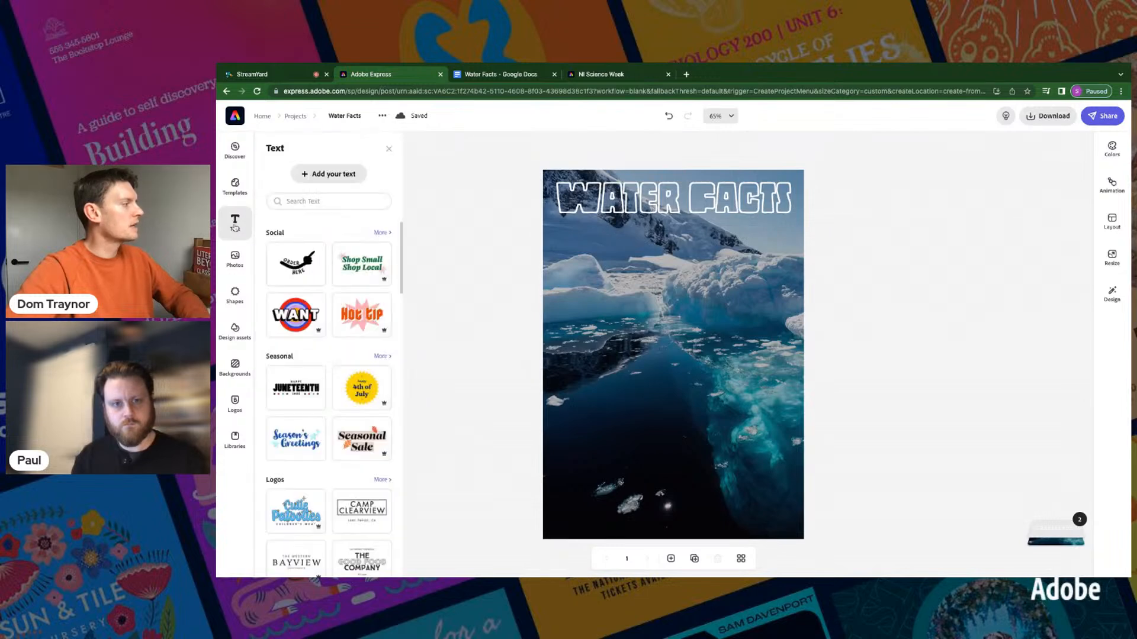
left_click(324, 175)
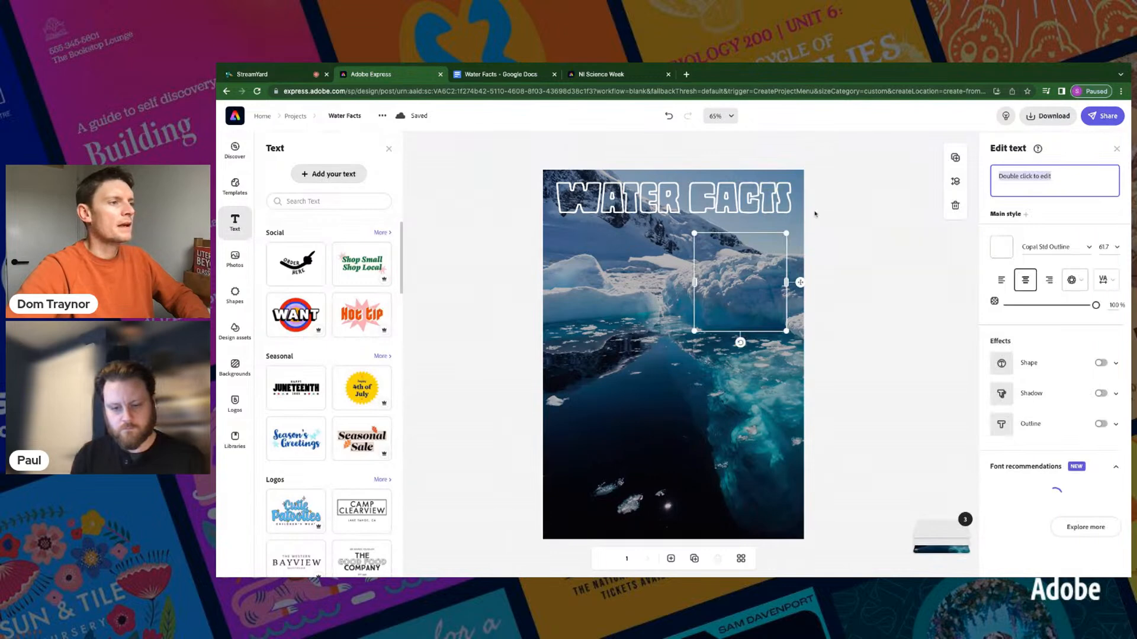
key("ctrl+v")
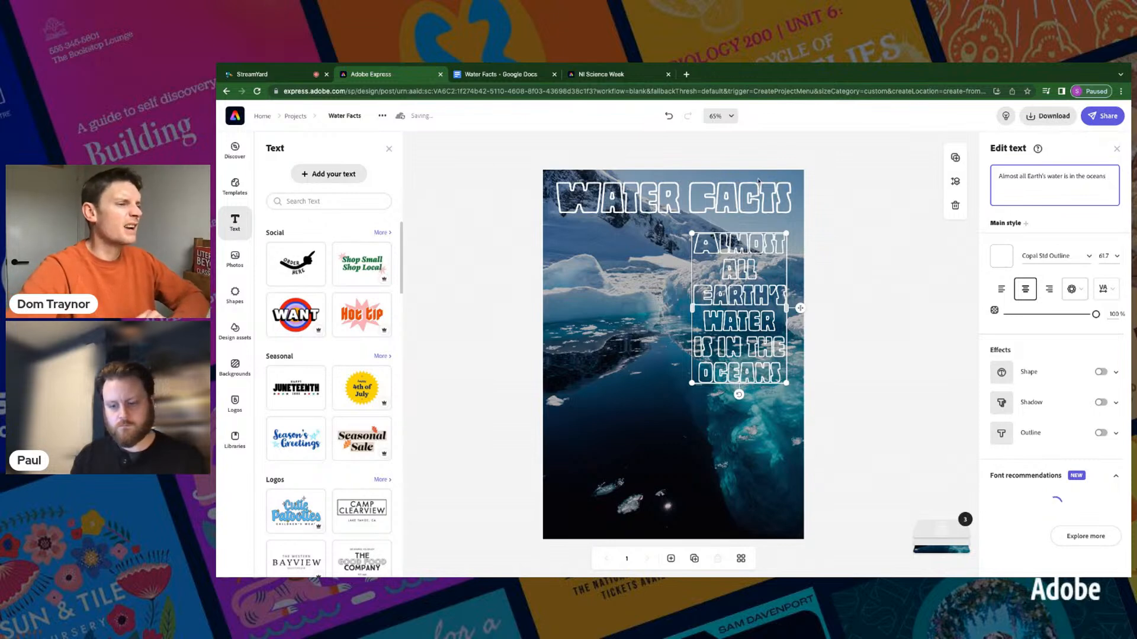
Step: Set the oceans heading in Hobo Std Medium, reshape it to one line at about size 21.1, and align it mid-page with the title's left edge
left_click(1090, 259)
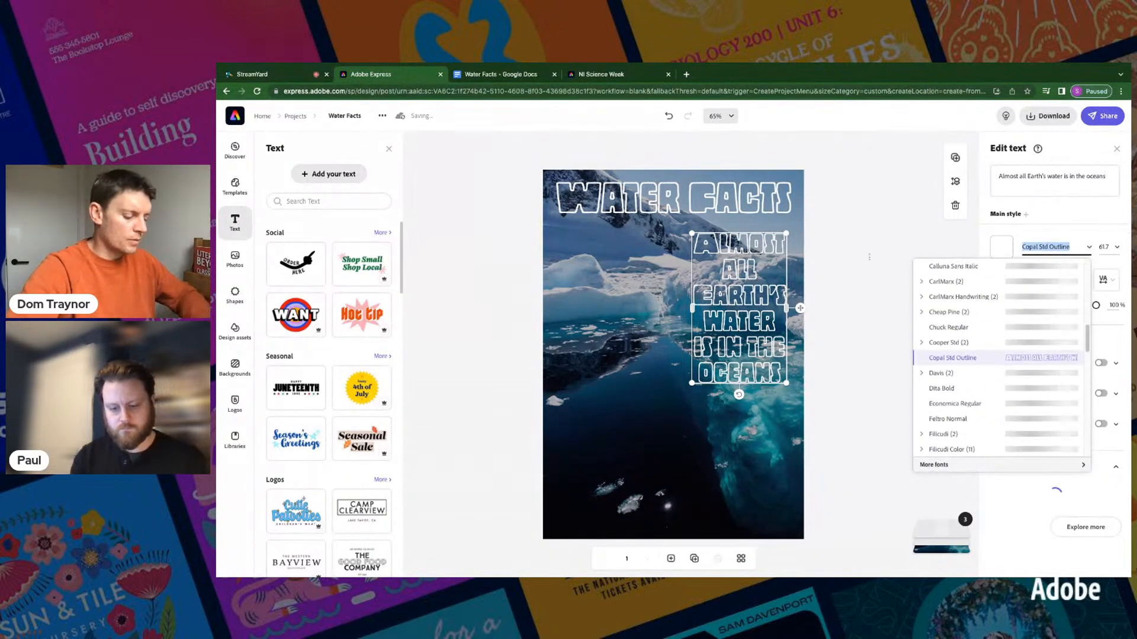
type("hobo")
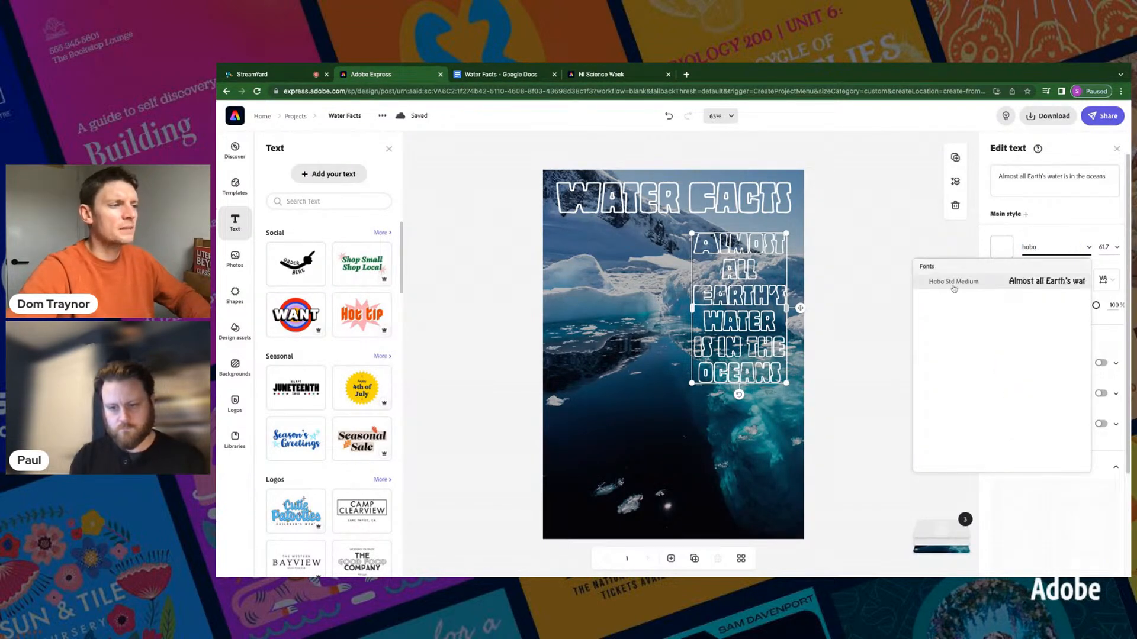
left_click(963, 283)
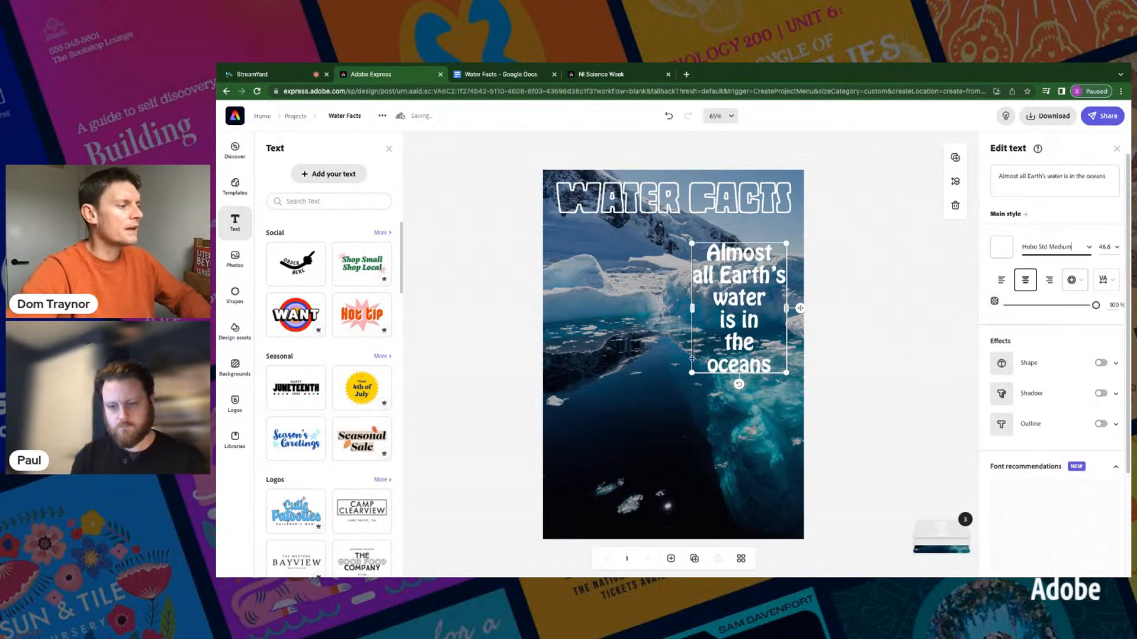
left_click_drag(692, 373, 616, 256)
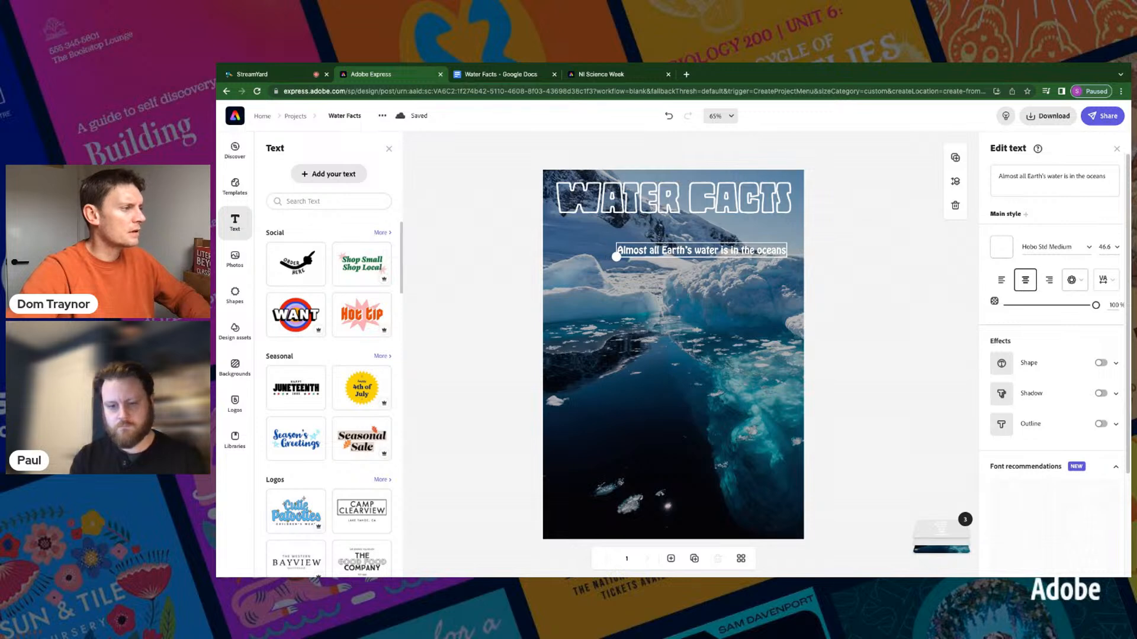
left_click_drag(798, 251, 738, 314)
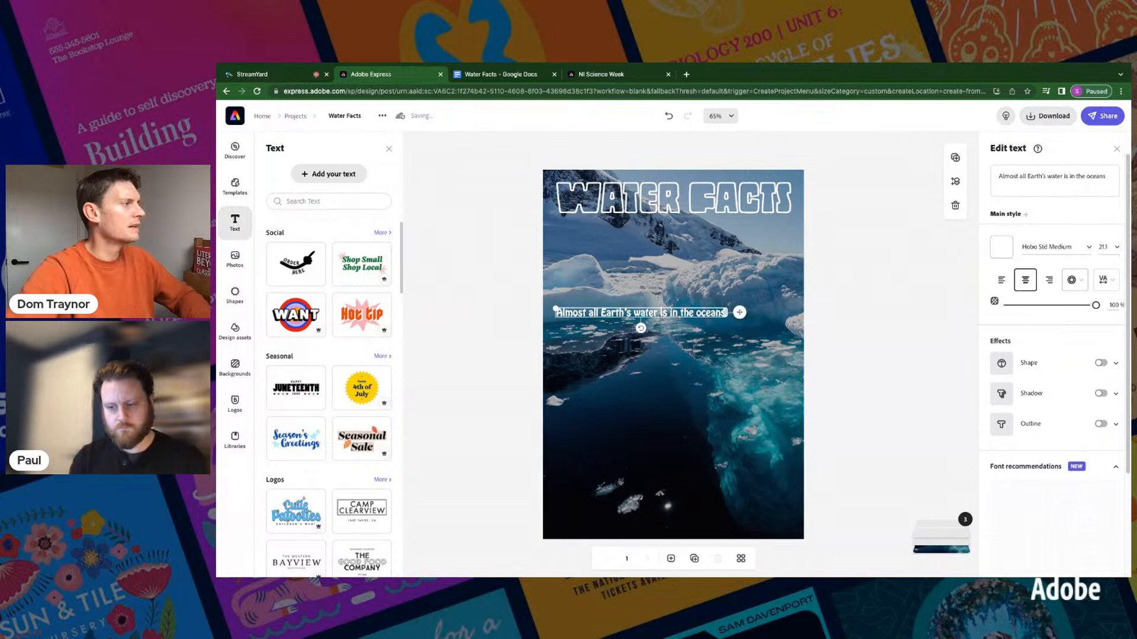
Step: Copy the paragraph starting "A whopping 96.5 percent of water" from the Google Doc and switch back to Adobe Express
left_click(500, 74)
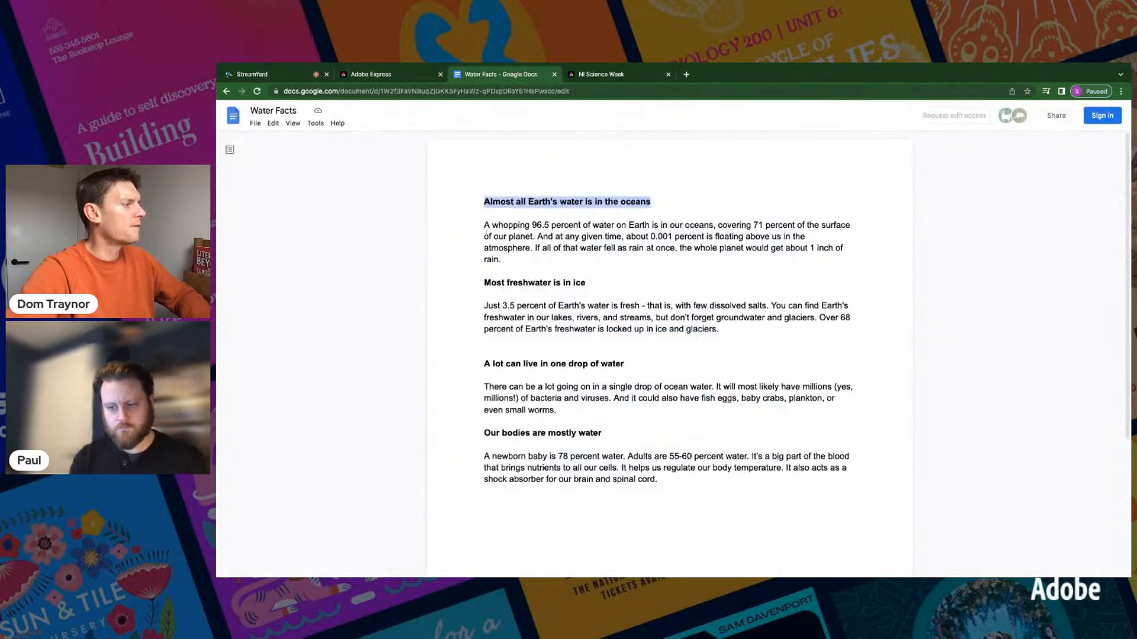
left_click_drag(484, 225, 505, 261)
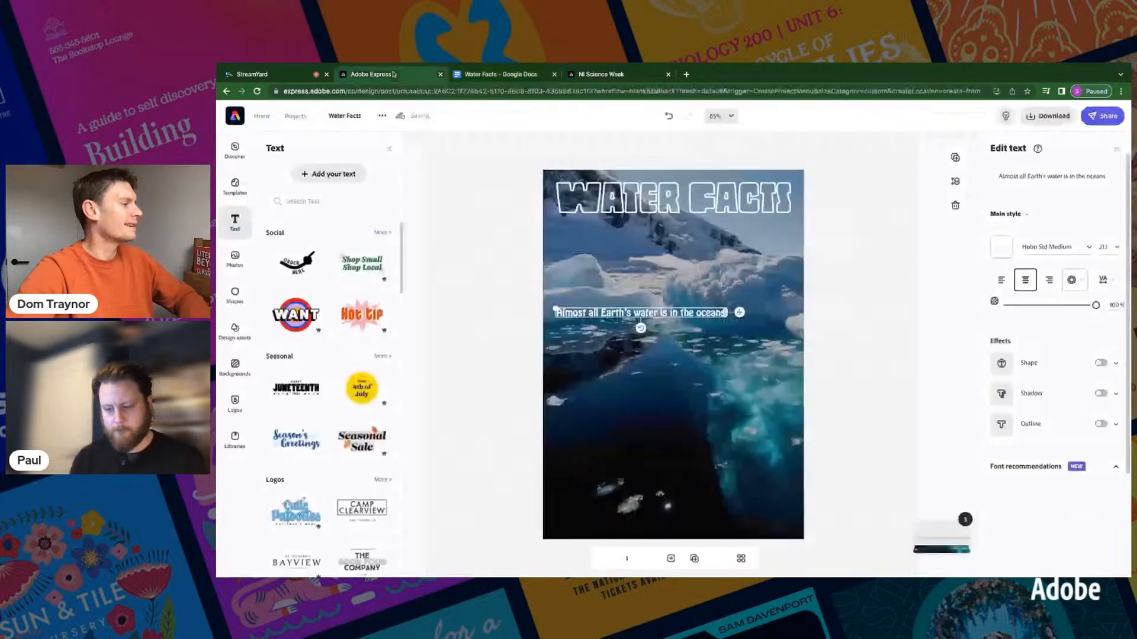
left_click(391, 74)
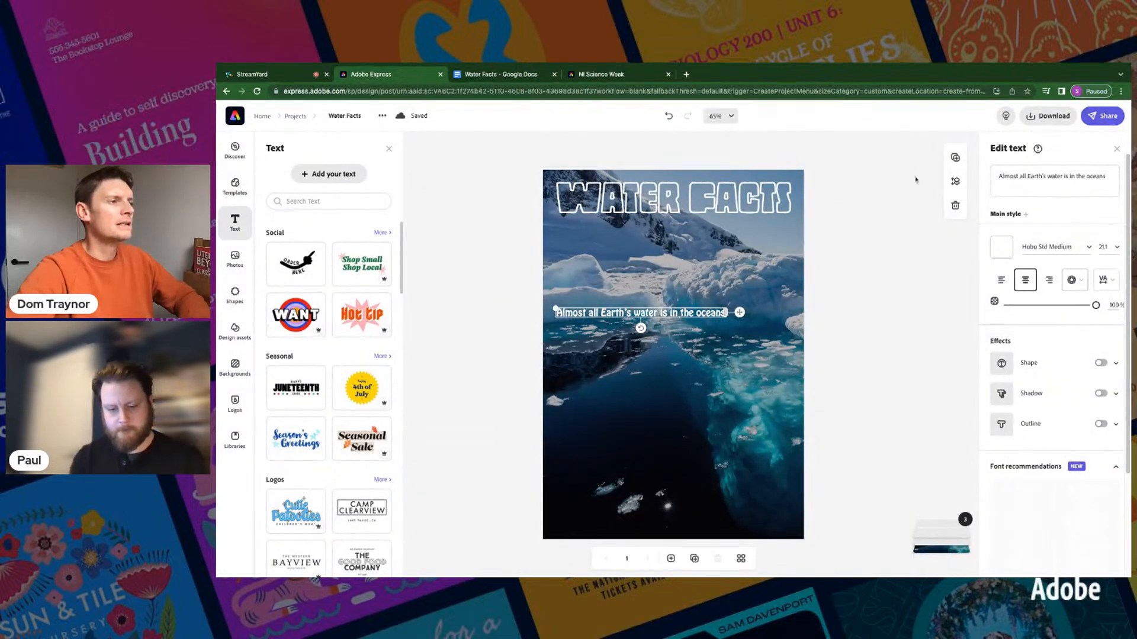
Step: Duplicate the oceans heading, place the copy directly beneath the original, and replace its text with the copied paragraph
left_click(955, 158)
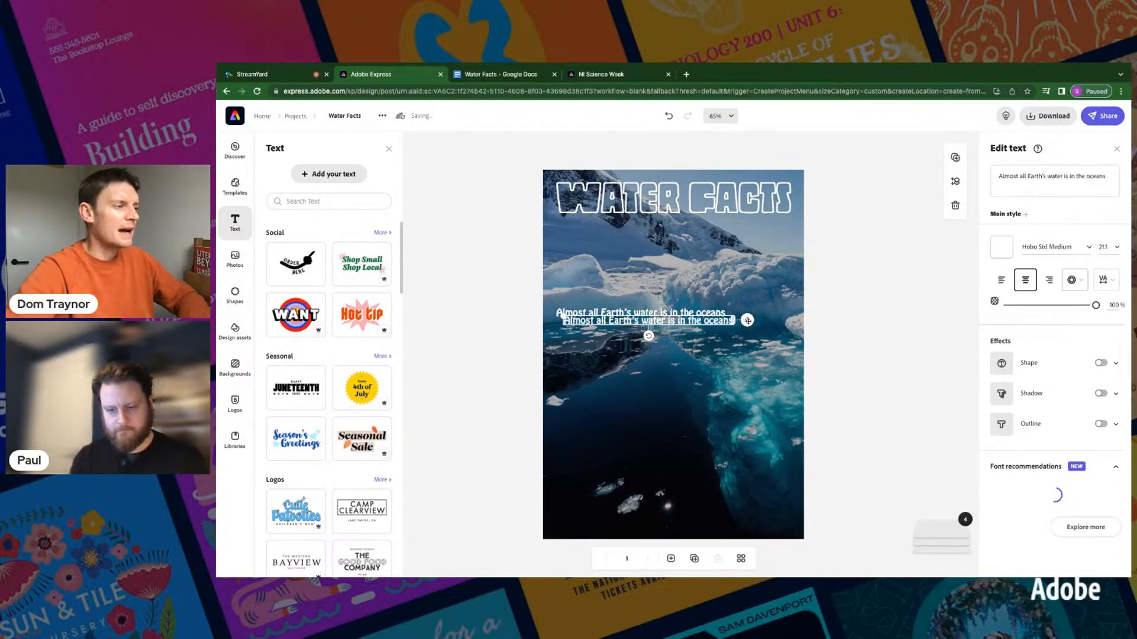
left_click_drag(747, 321, 748, 321)
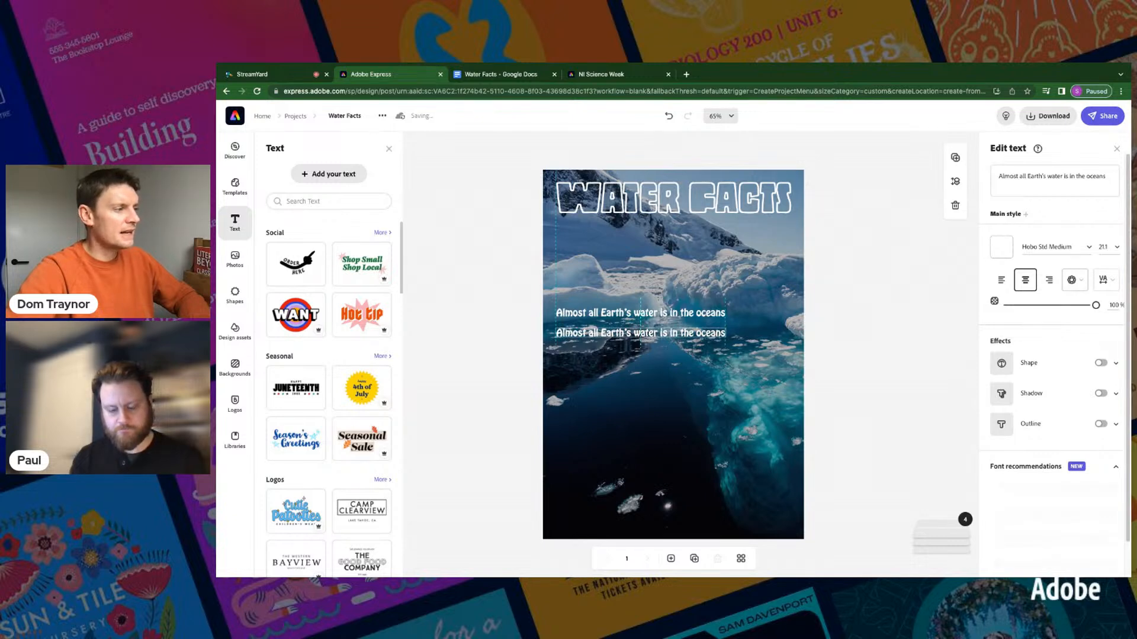
left_click(639, 333)
triple_click(1045, 178)
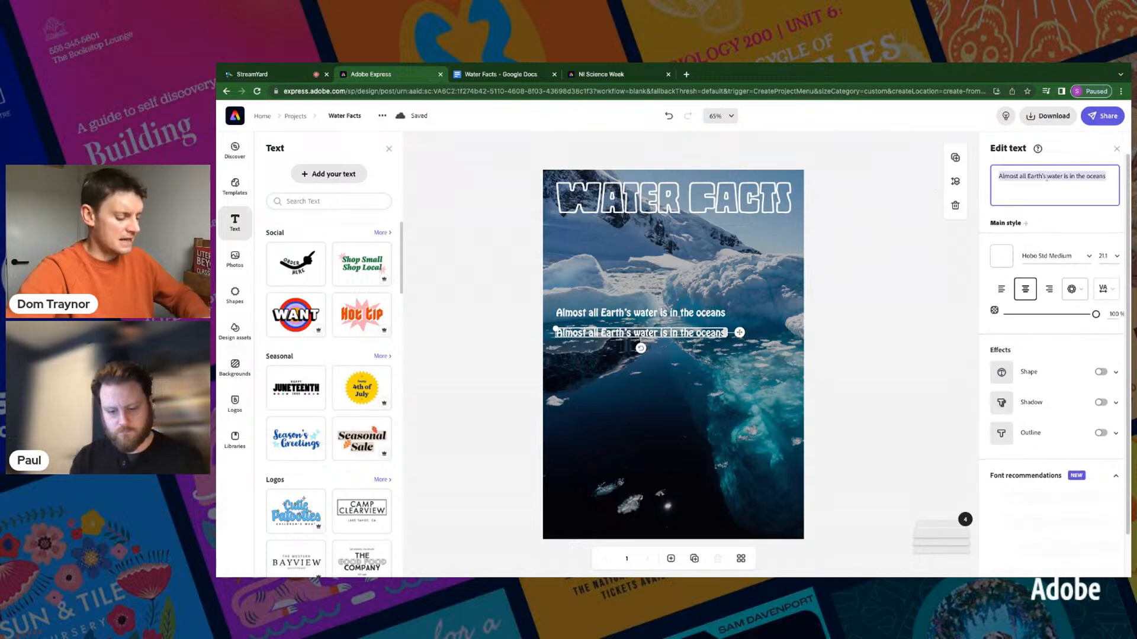
key("ctrl+v")
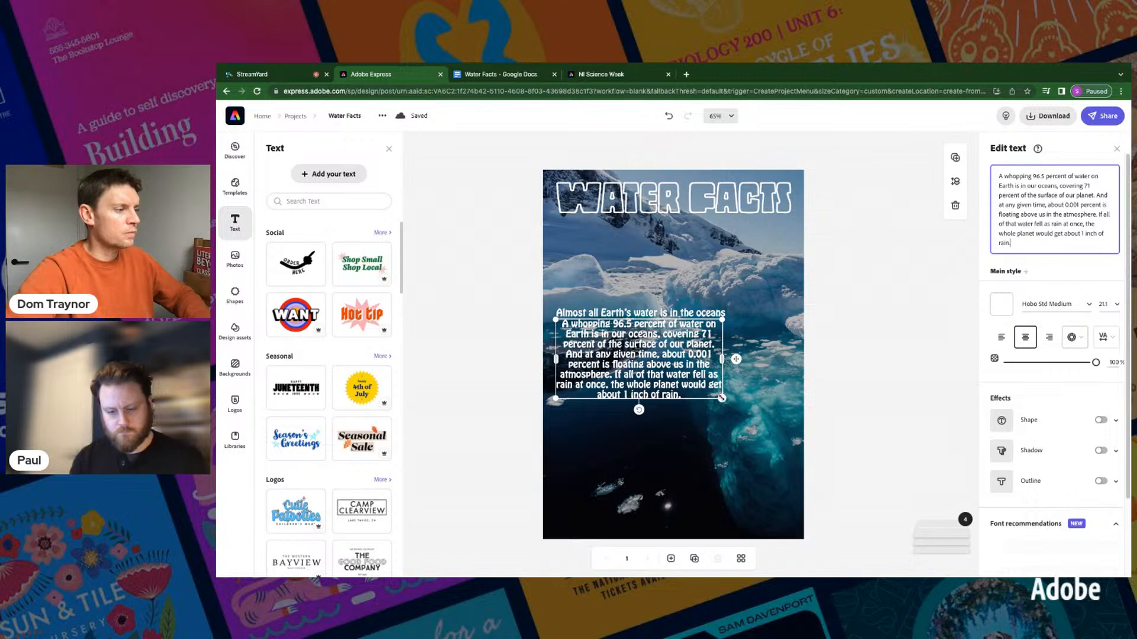
Step: Widen the oceans paragraph to the title's width, left-align it below its heading, and reduce its text to about size 14.5
left_click_drag(721, 398, 792, 367)
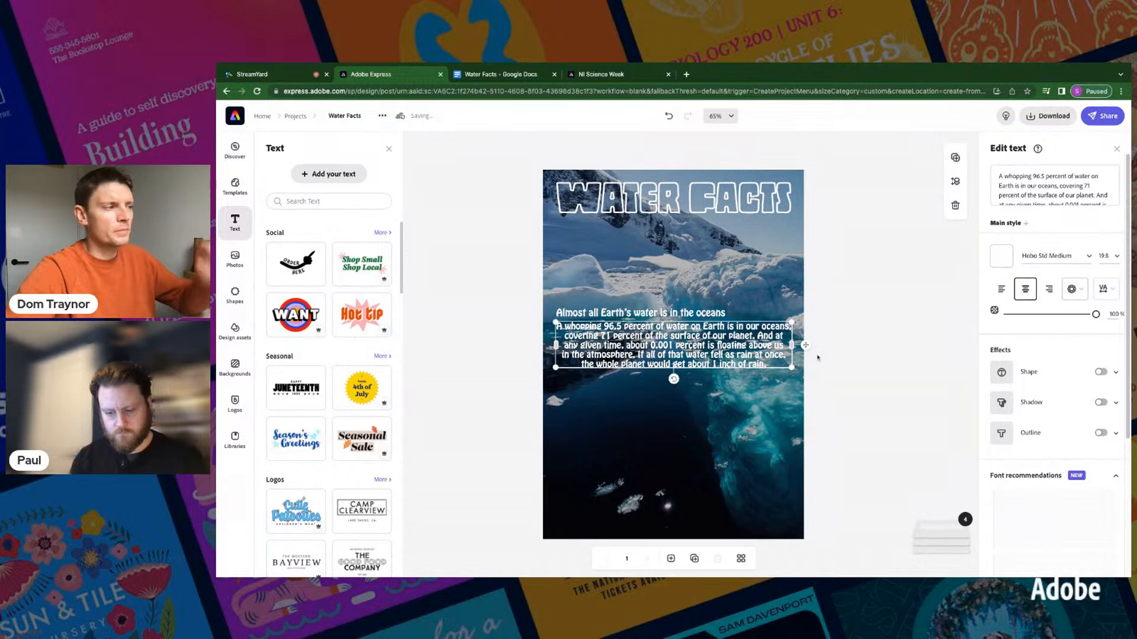
left_click(1009, 290)
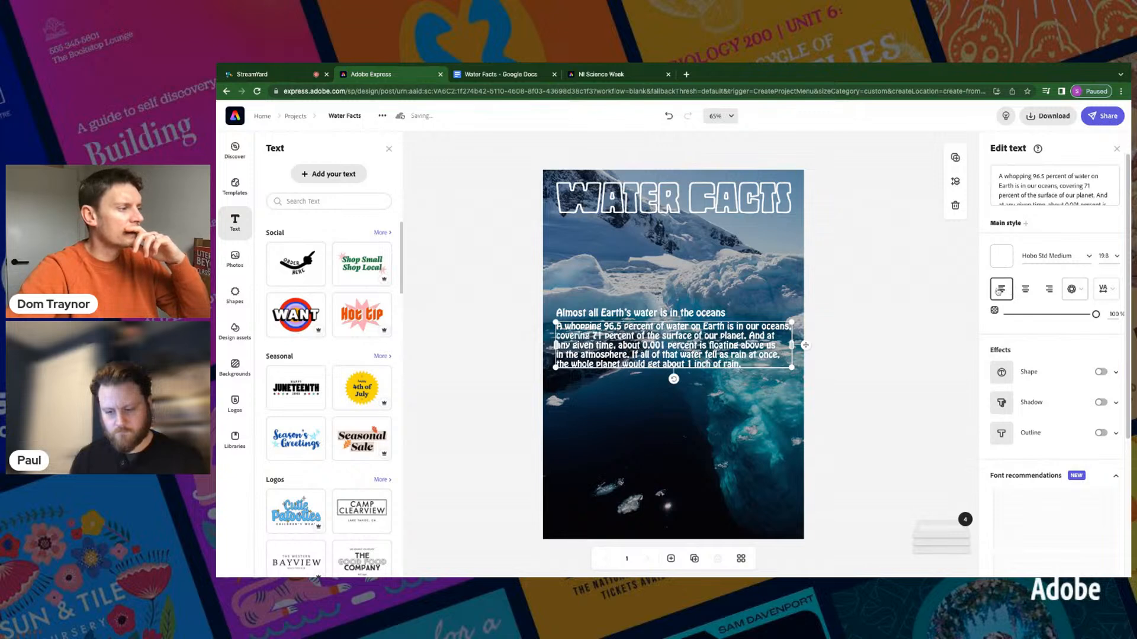
left_click_drag(807, 345, 807, 349)
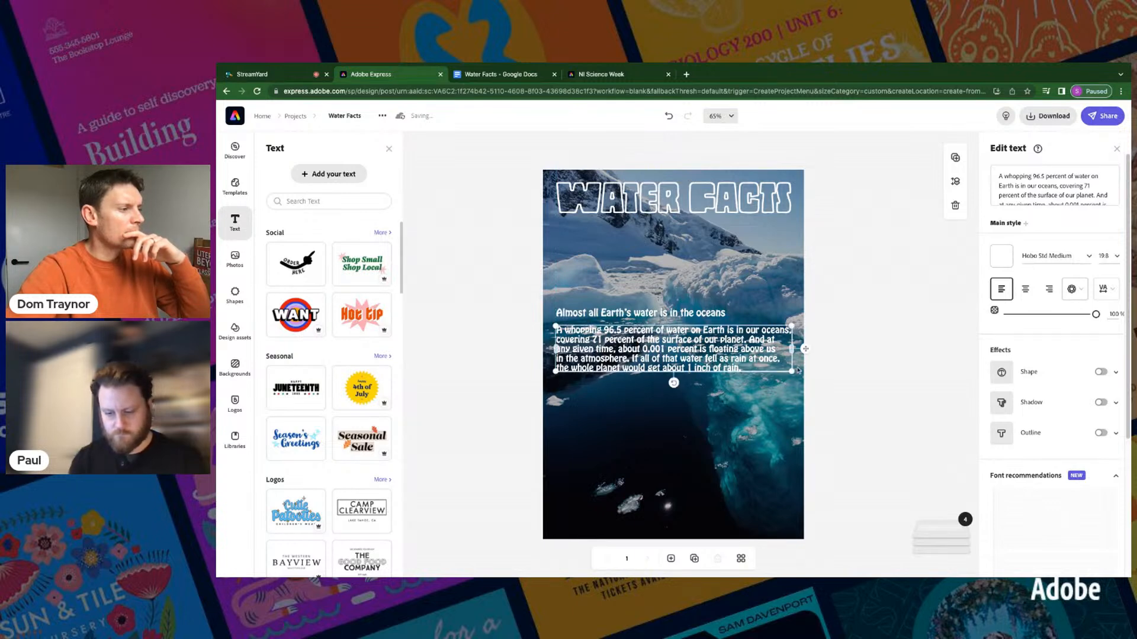
left_click_drag(794, 374, 792, 352)
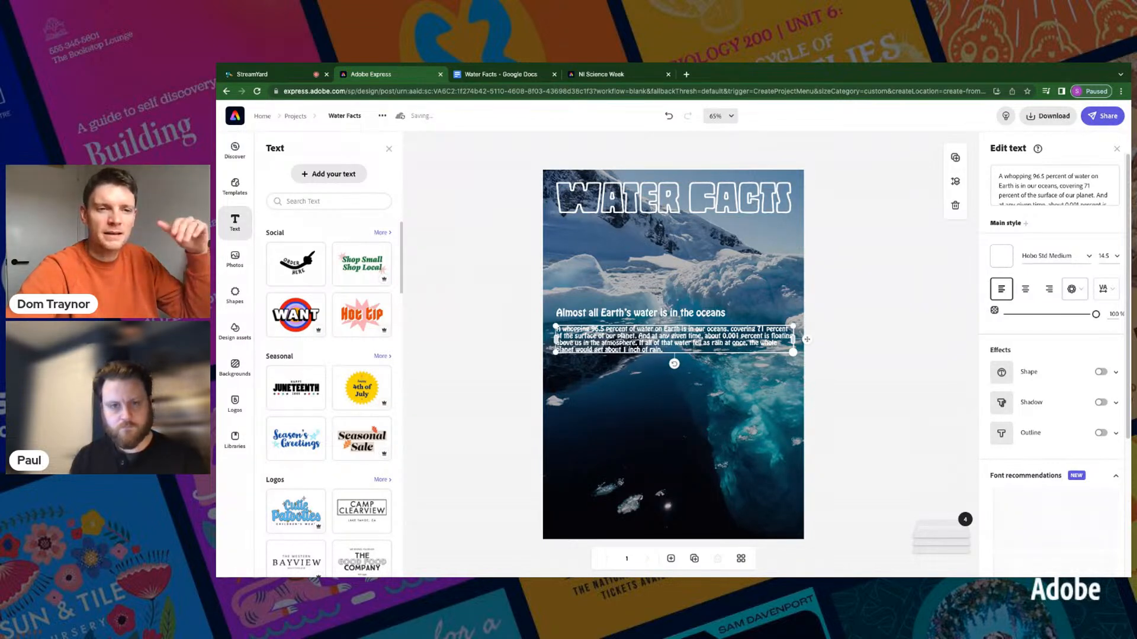
Step: Deselect the paragraph and zoom the page to 200% to check the legibility of the oceans heading and paragraph
left_click(862, 315)
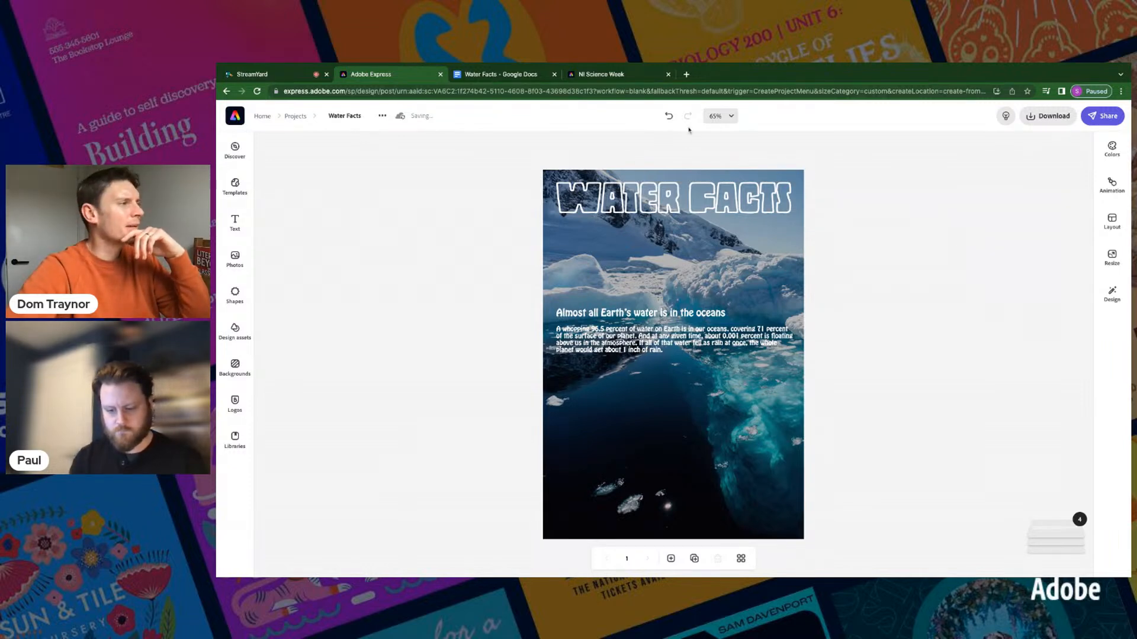
left_click(732, 116)
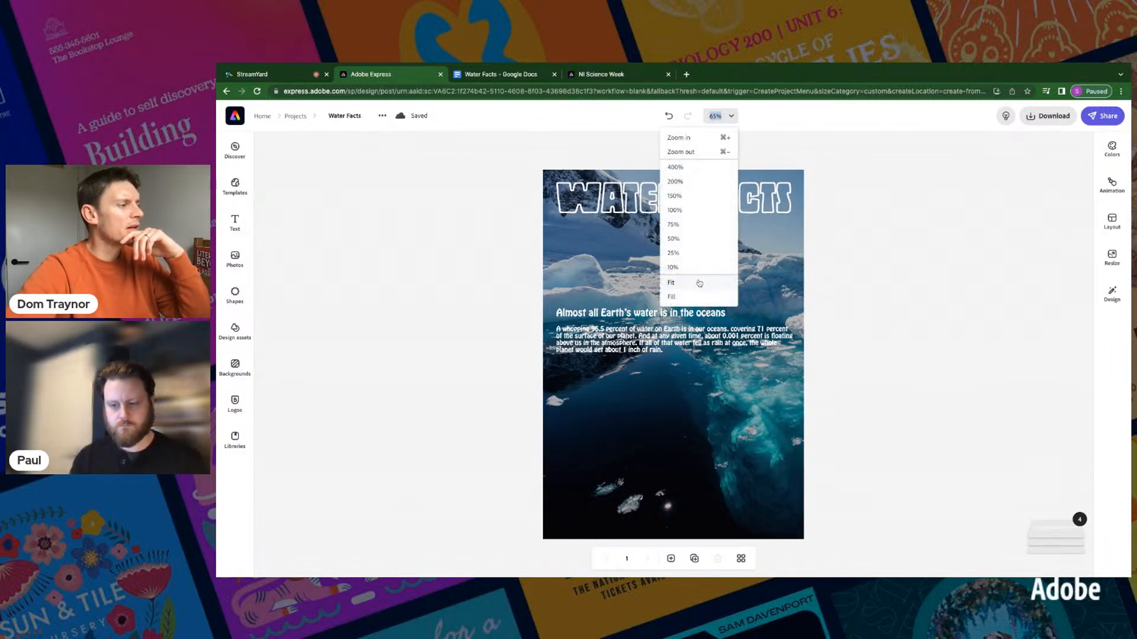
left_click(680, 182)
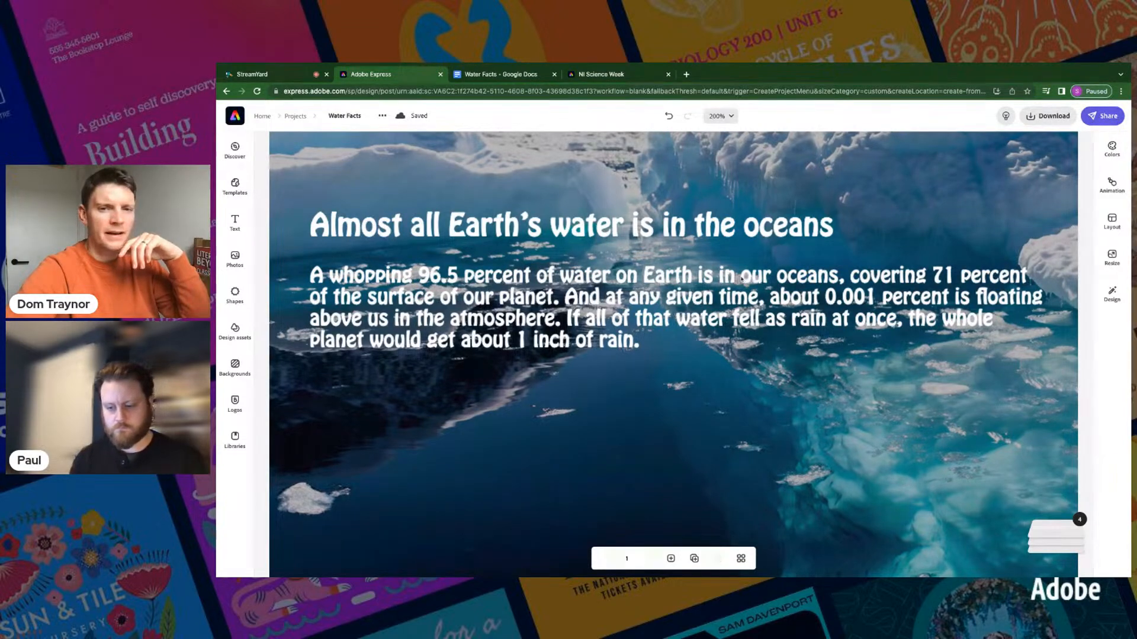
Step: Fit the whole page in view and add a teal shape effect behind the oceans paragraph
left_click(730, 118)
left_click(691, 281)
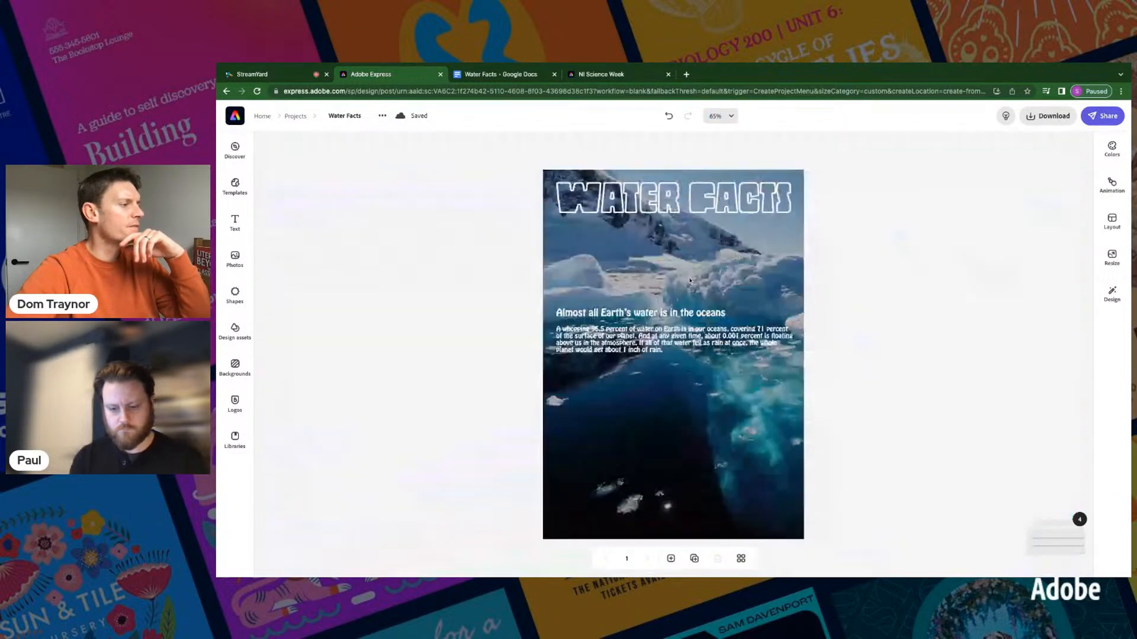
left_click(637, 342)
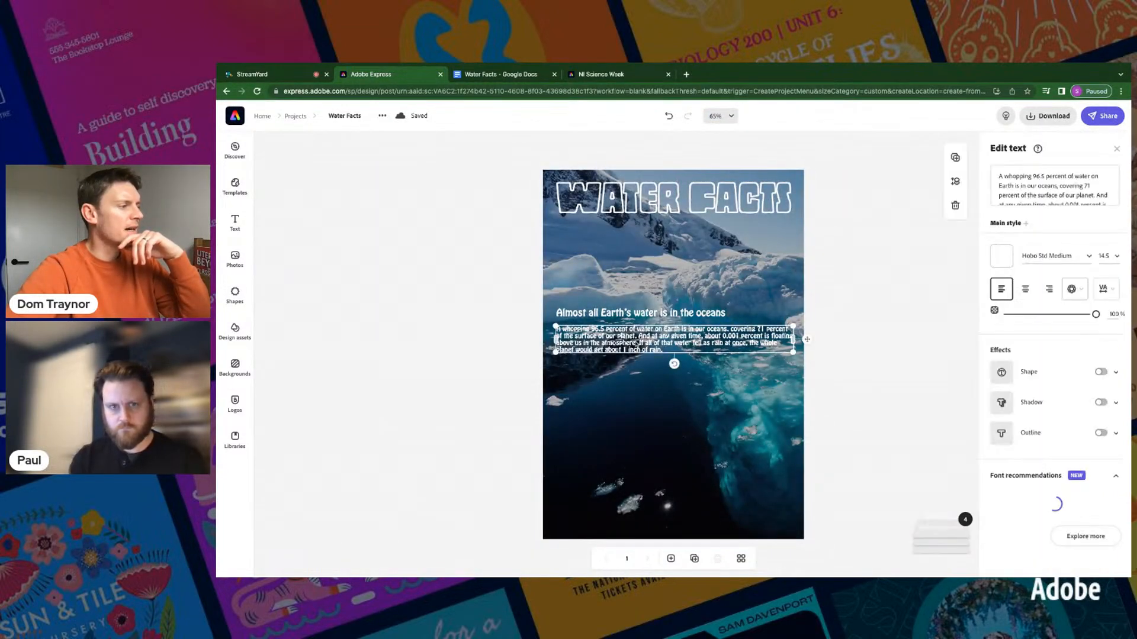
left_click(1115, 375)
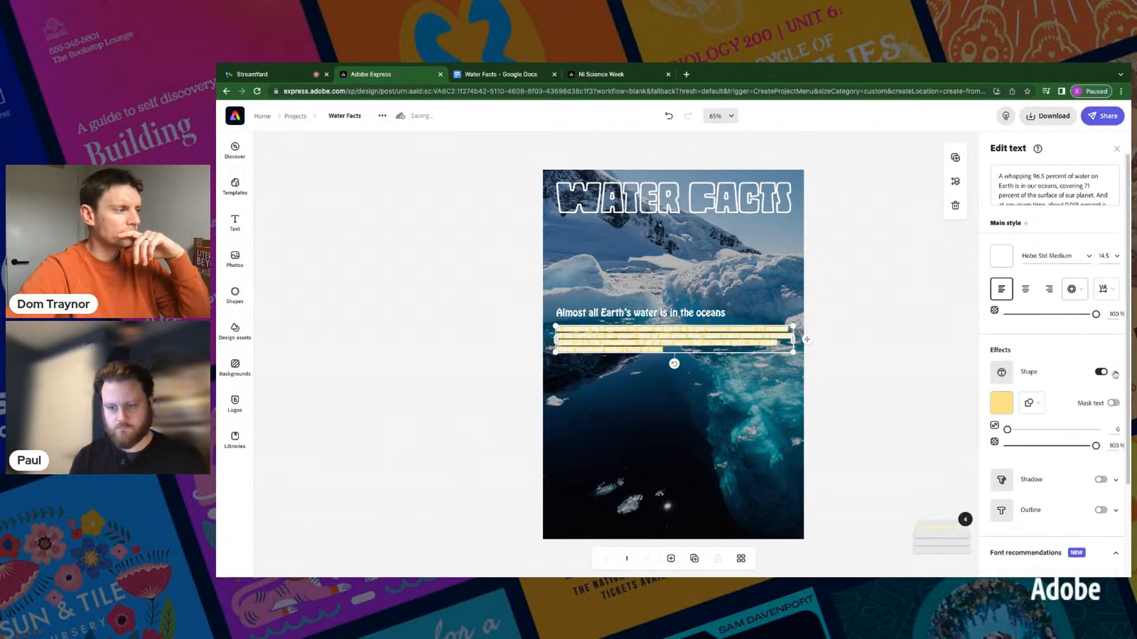
left_click(1001, 403)
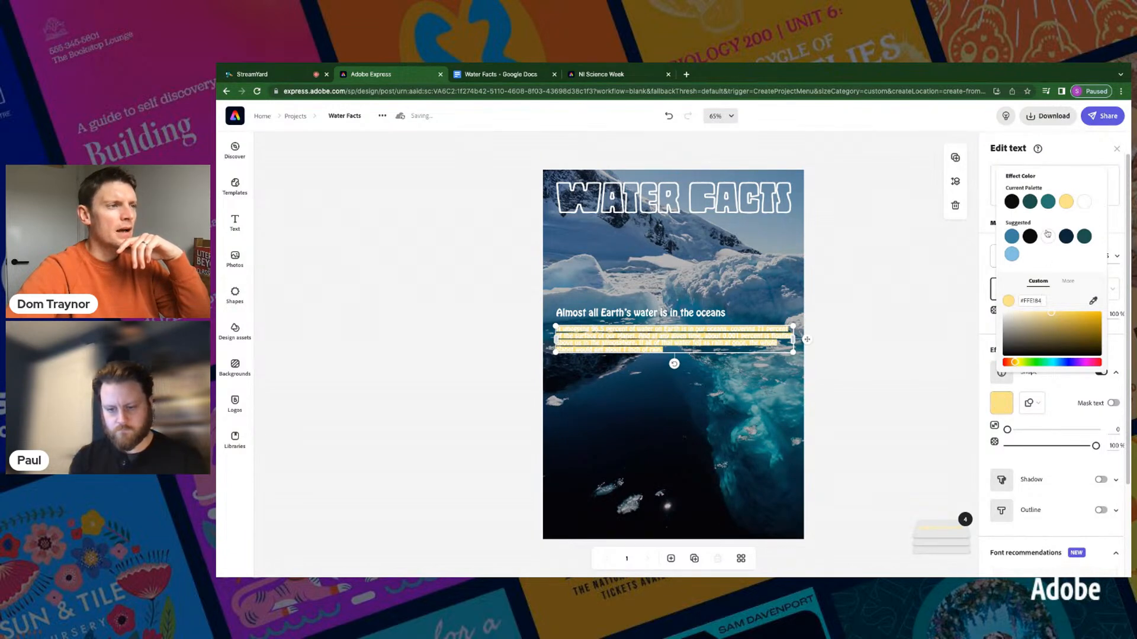
left_click(1048, 203)
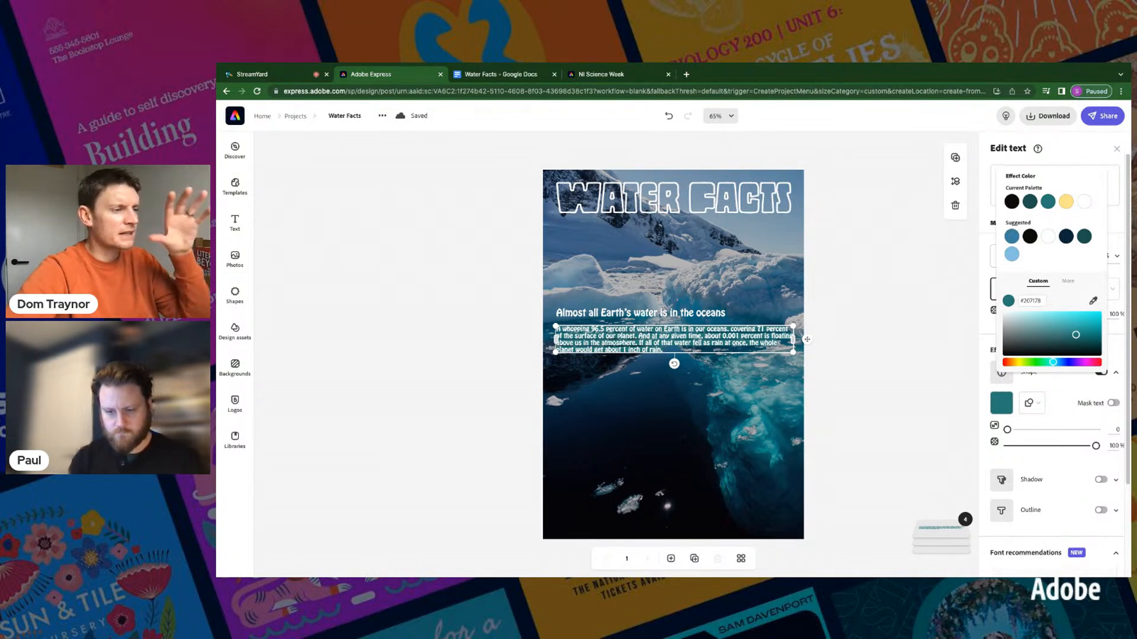
Step: Change the oceans paragraph's background shape to the filled rounded rectangle, lower its opacity to 30%, and deselect the text
left_click(1032, 404)
left_click(1032, 404)
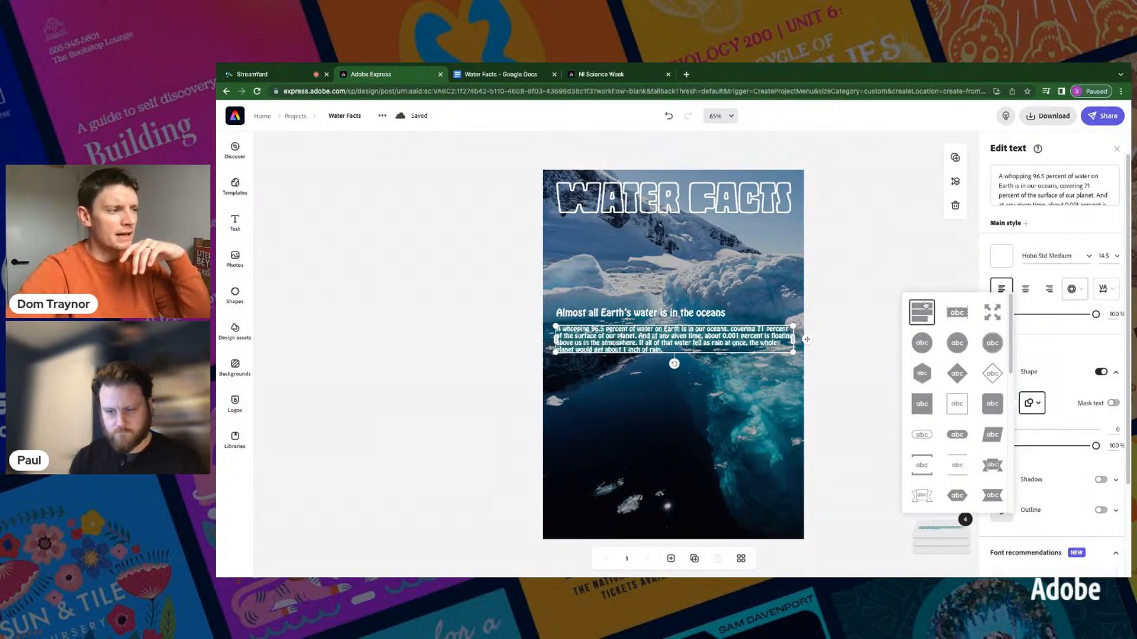
left_click(992, 408)
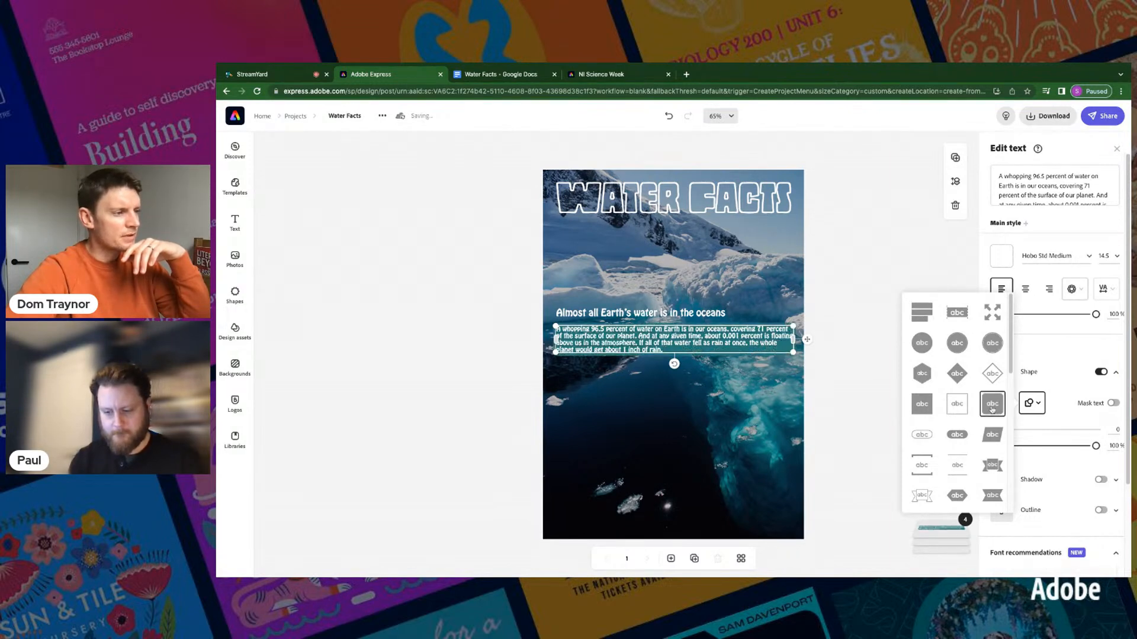
left_click(1065, 424)
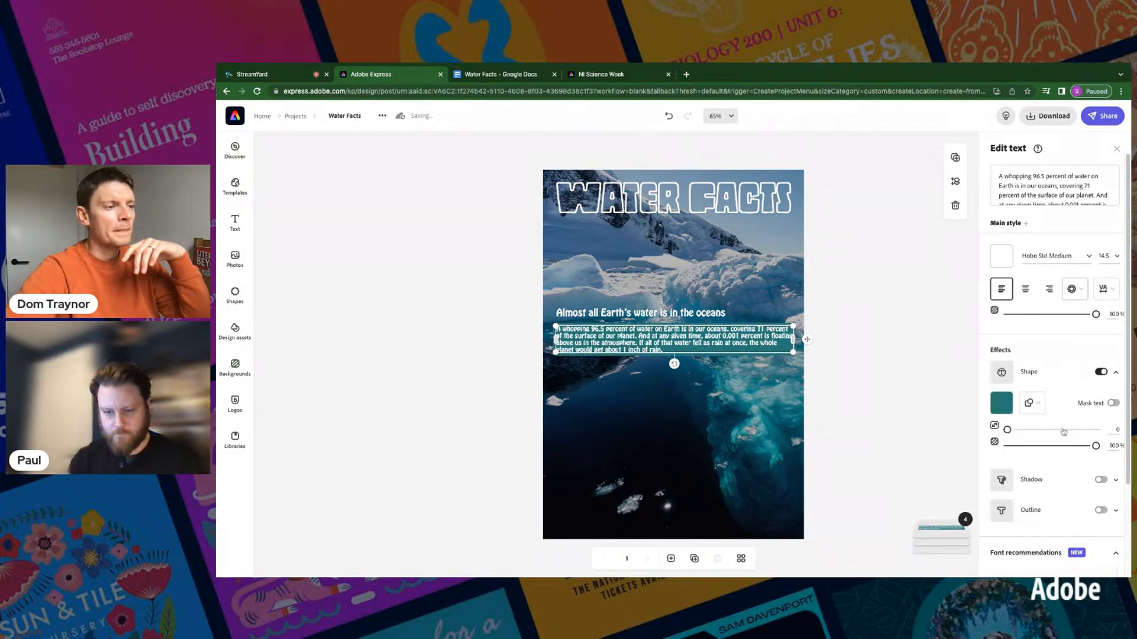
left_click_drag(1057, 450, 1037, 448)
left_click(1030, 448)
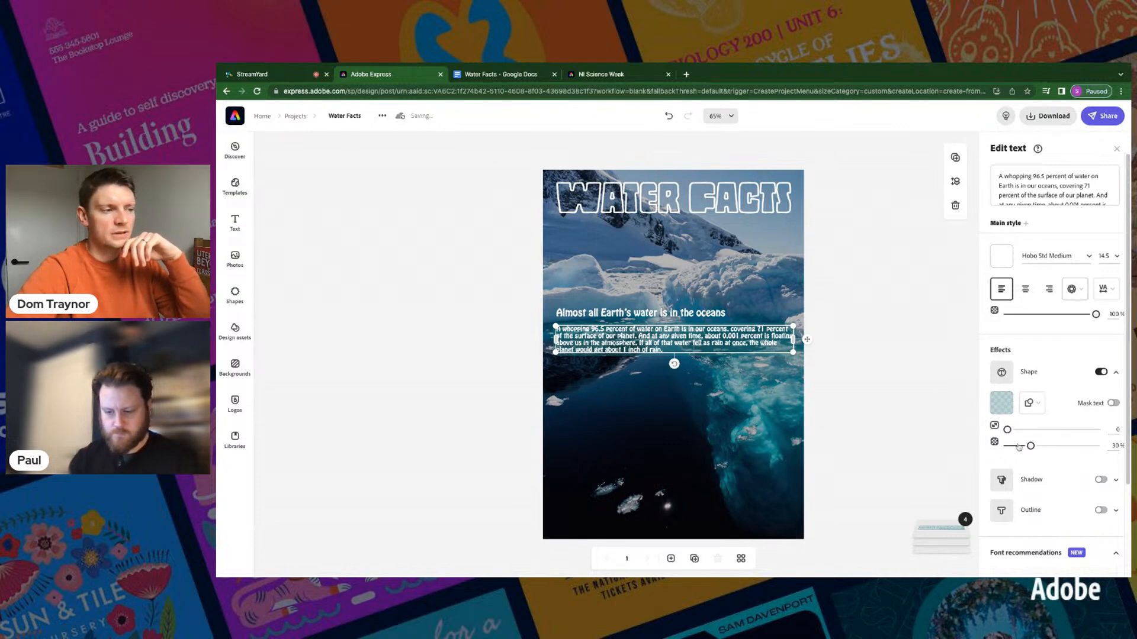
left_click(885, 386)
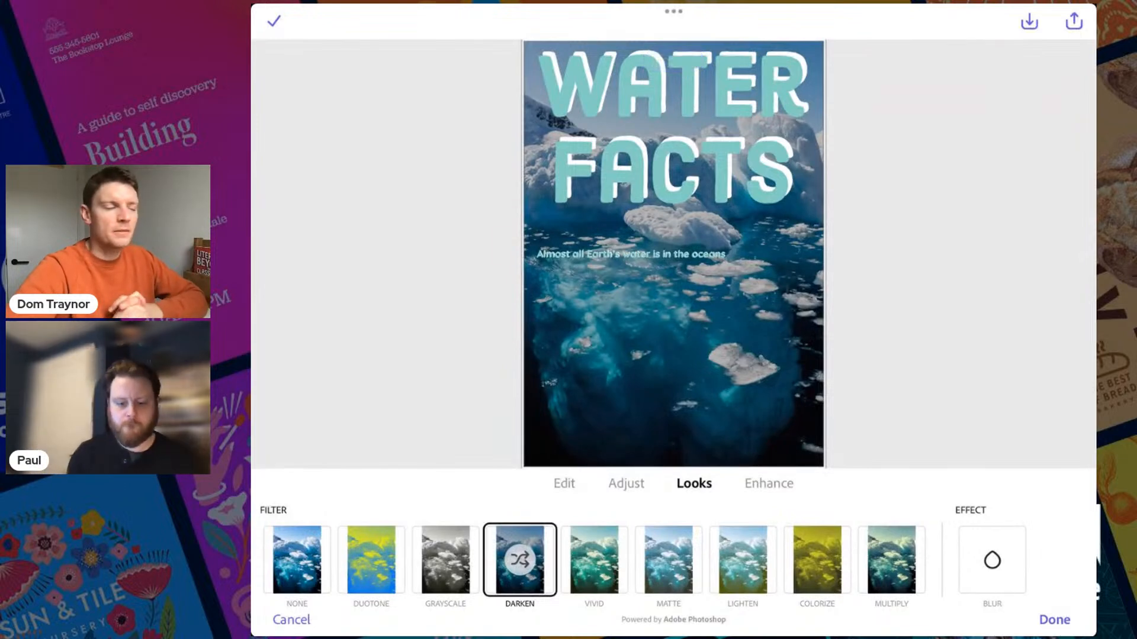
Step: Apply the Darken filter to the iceberg photo, then look over the Water Facts document in Chrome and return to Adobe Express
left_click(1054, 620)
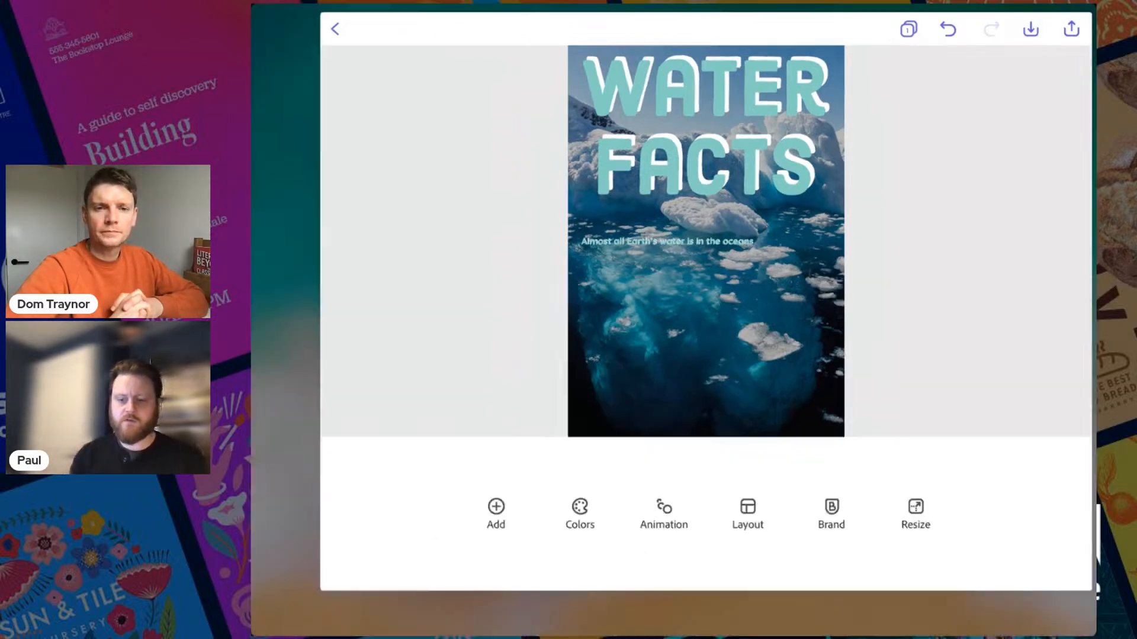
left_click_drag(673, 634, 673, 415)
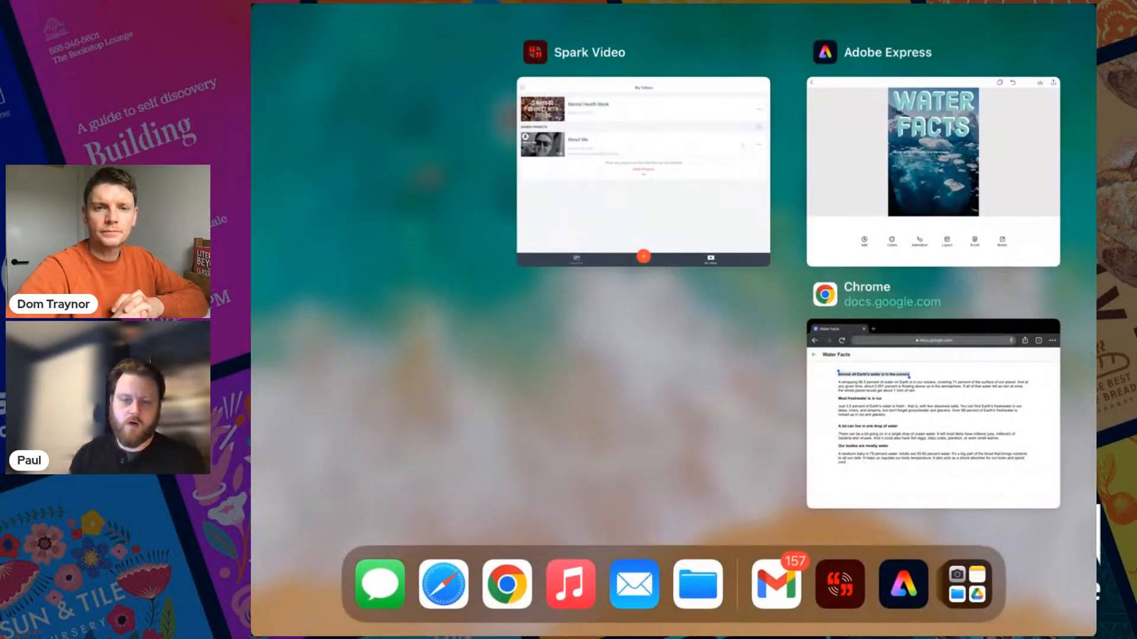
left_click(932, 444)
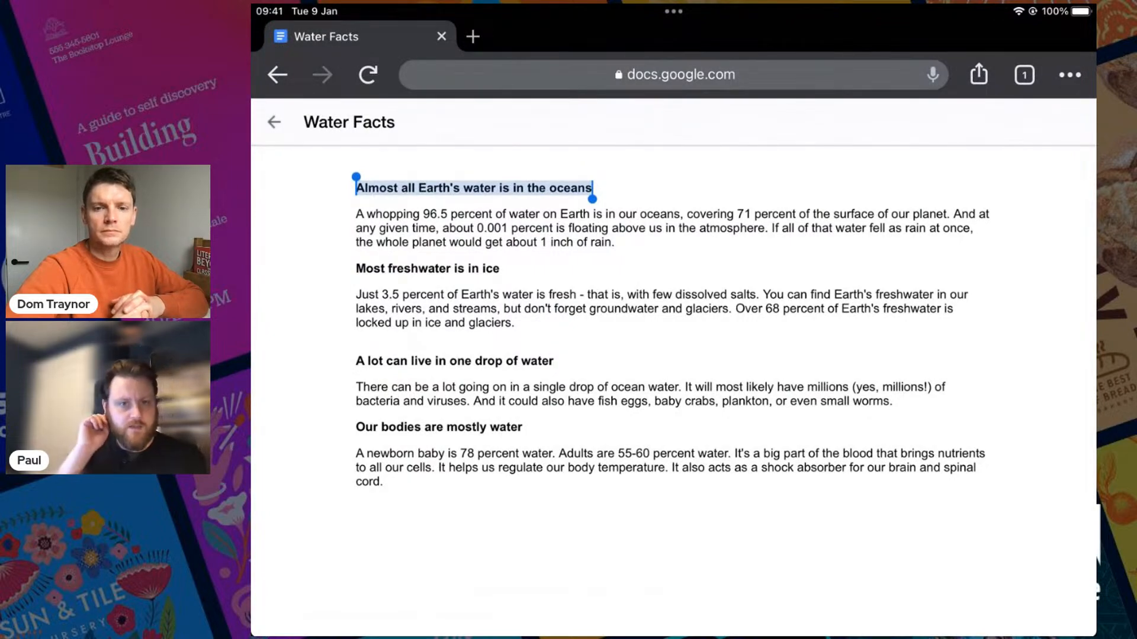
left_click_drag(673, 633, 673, 414)
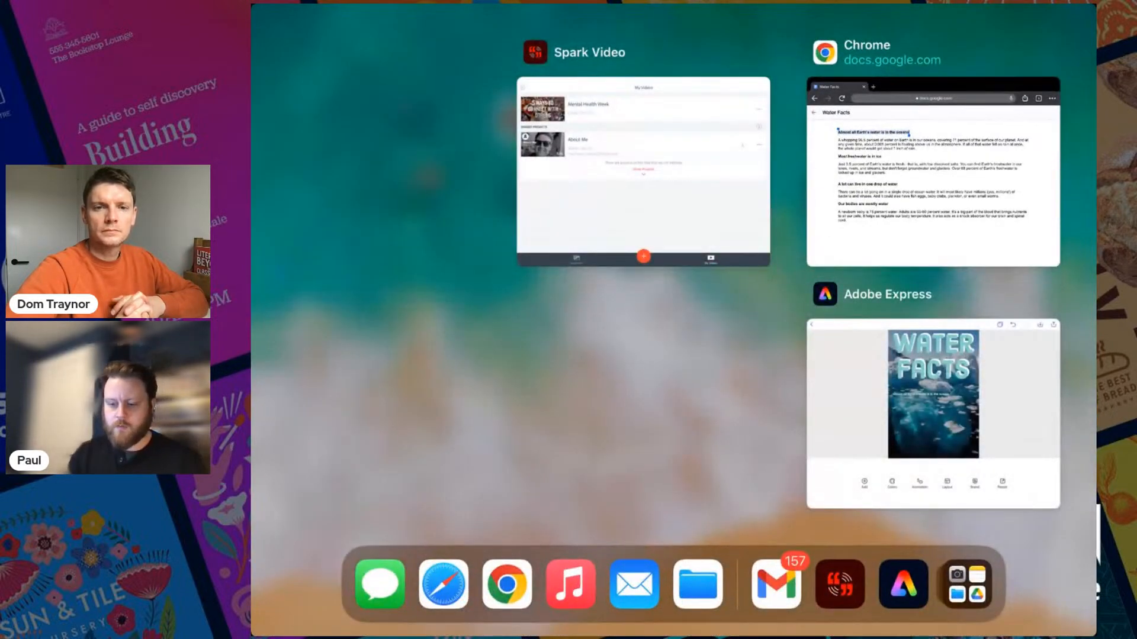
left_click(932, 413)
left_click(442, 551)
left_click(307, 450)
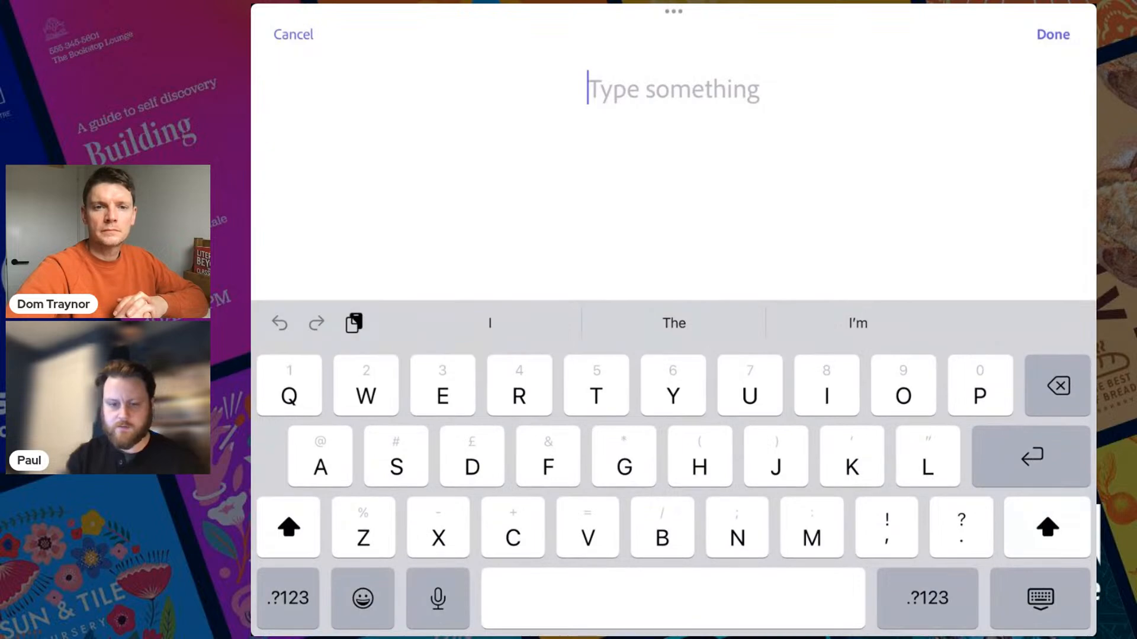
left_click(1053, 34)
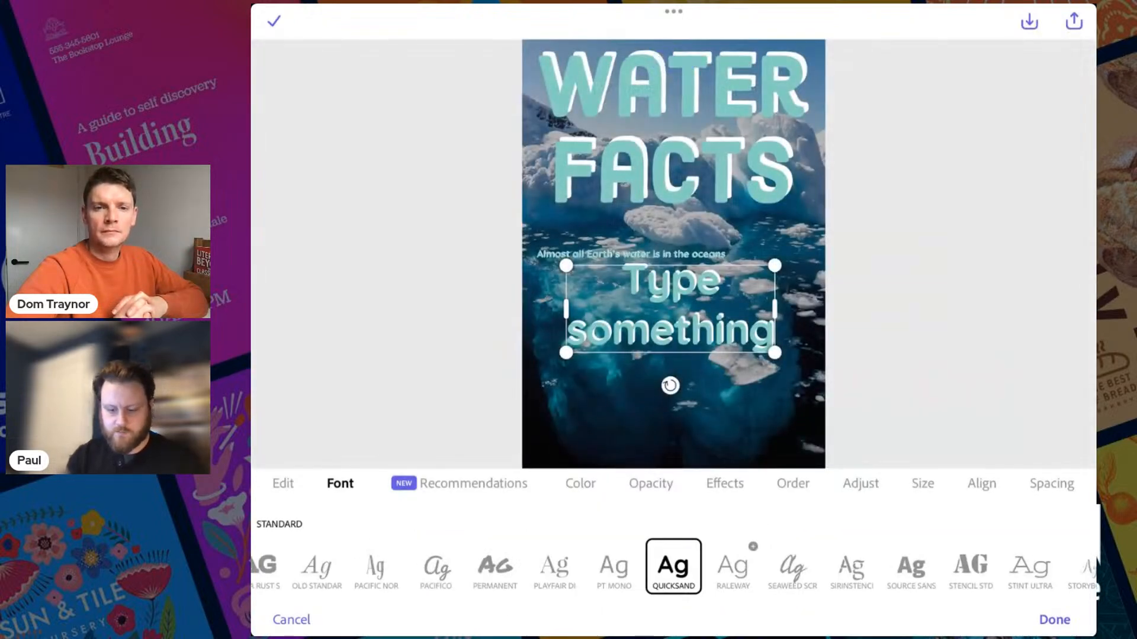
left_click(283, 484)
left_click(564, 551)
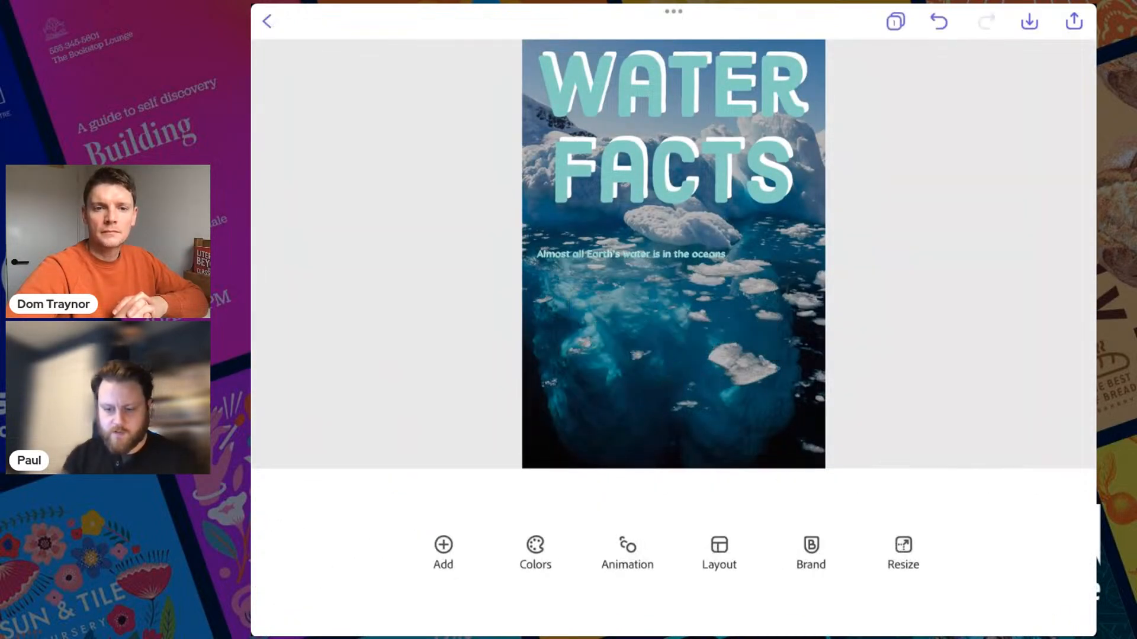
Step: Look through the standard, language and Adobe fonts offered for the oceans heading
left_click(631, 255)
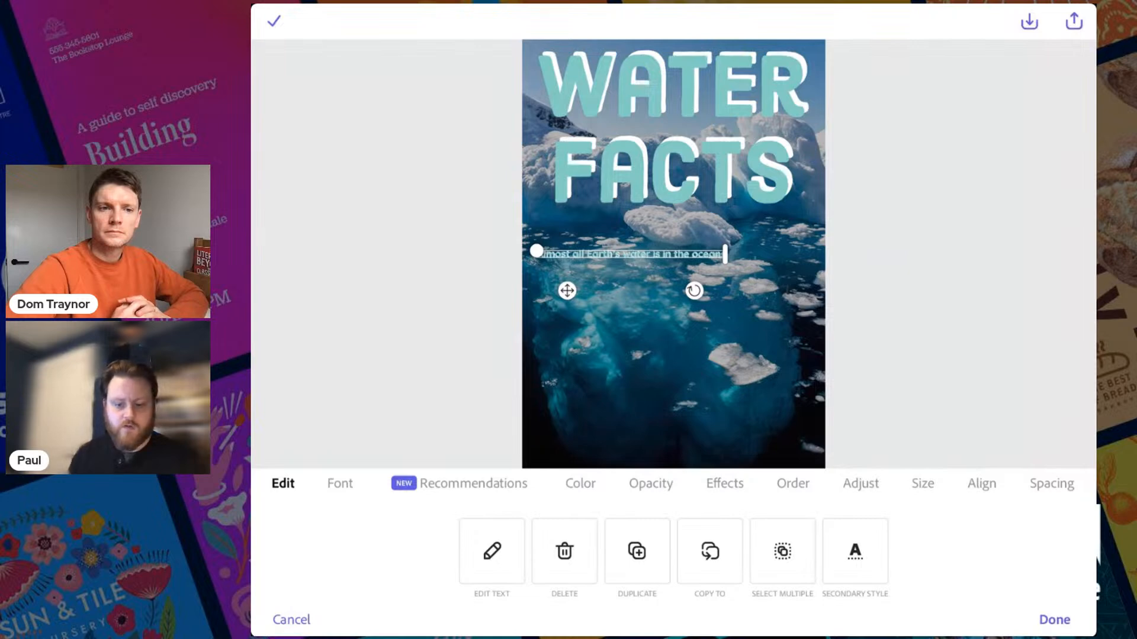
left_click(340, 484)
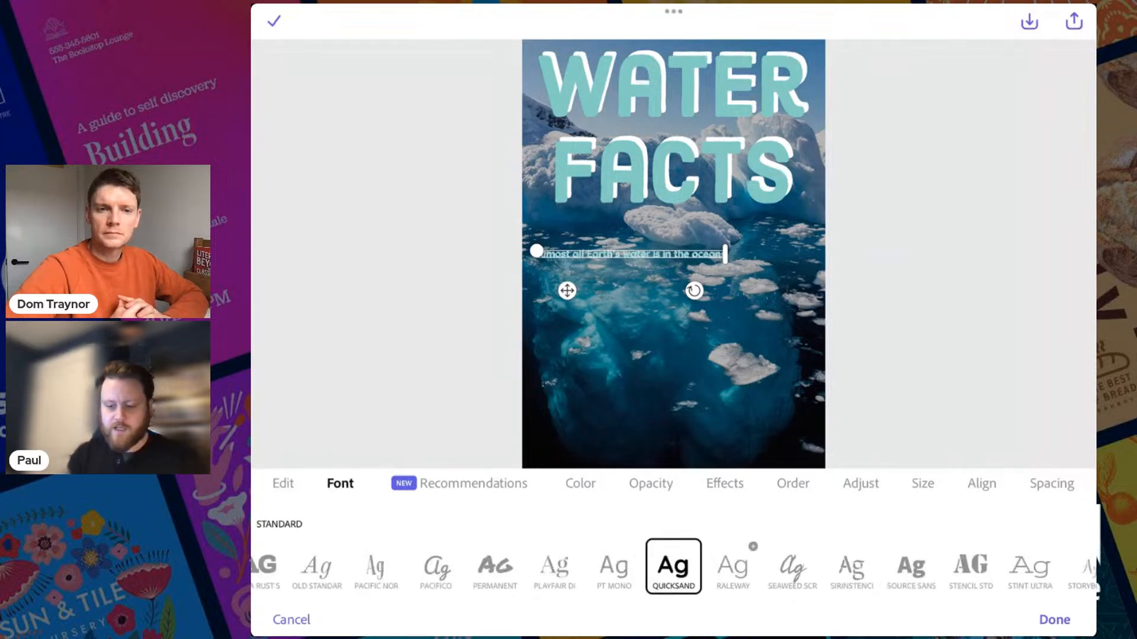
scroll(674, 567, "right", 15)
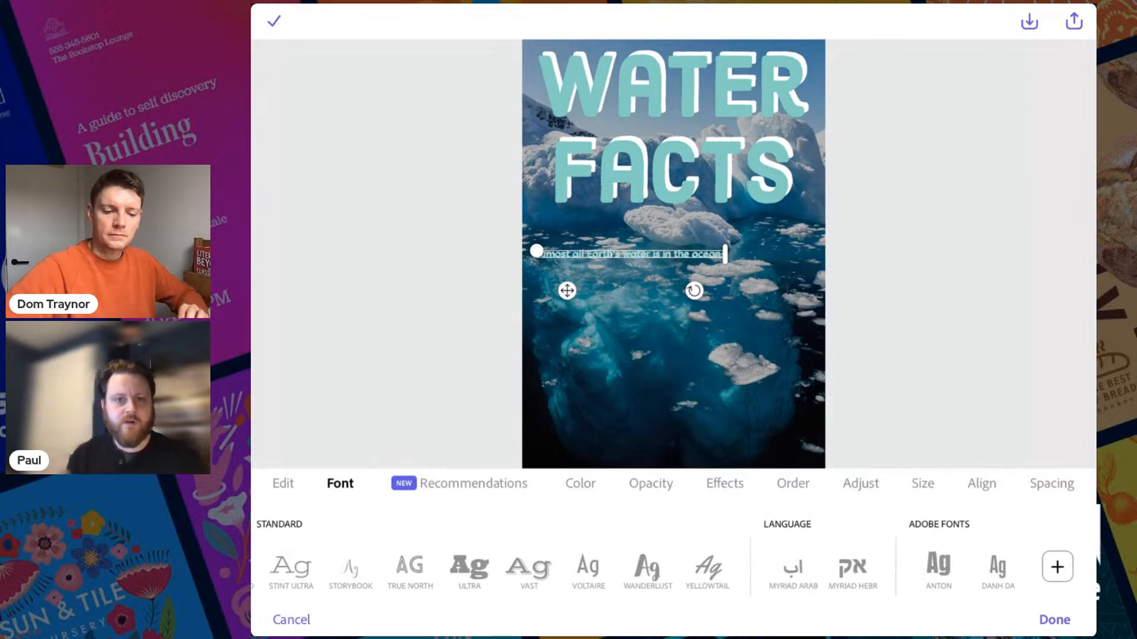
scroll(674, 566, "left", 10)
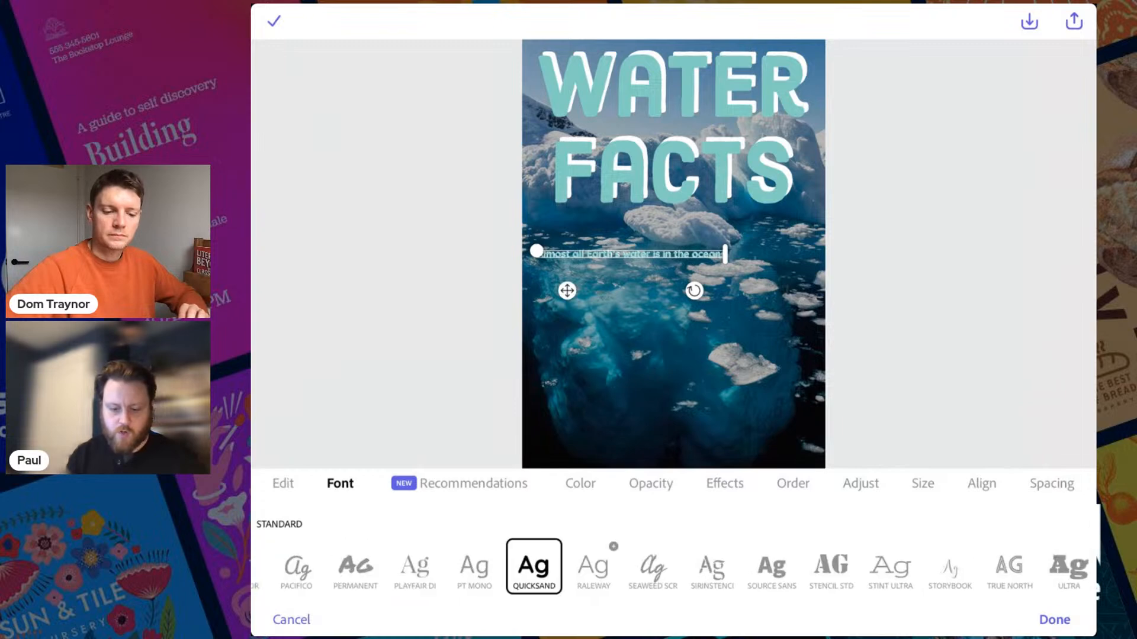
left_click(1054, 620)
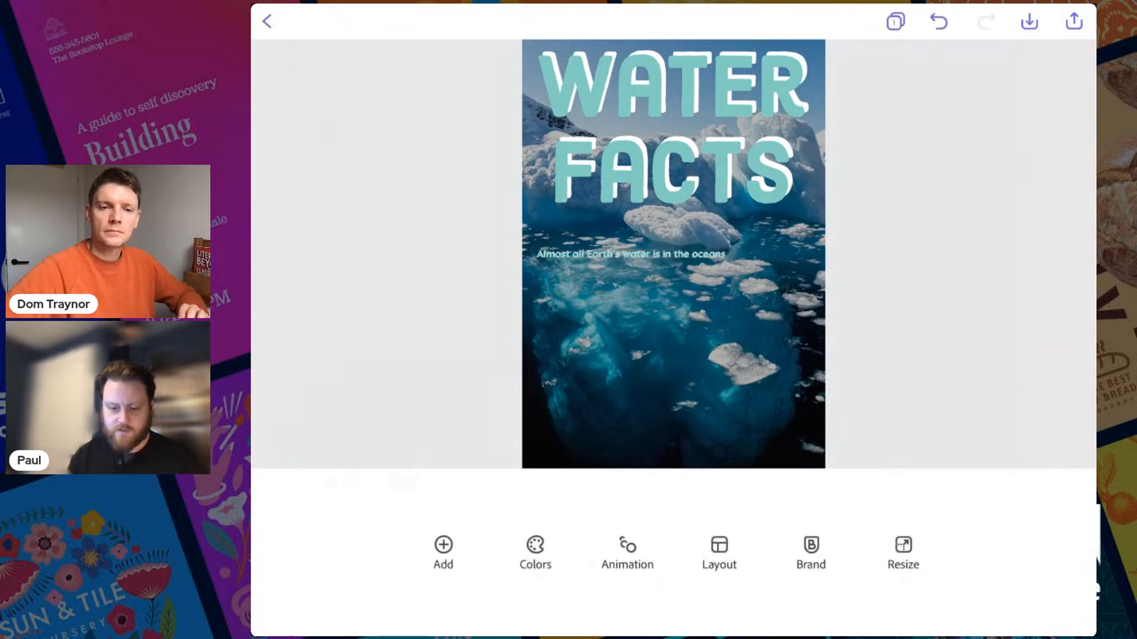
left_click(673, 356)
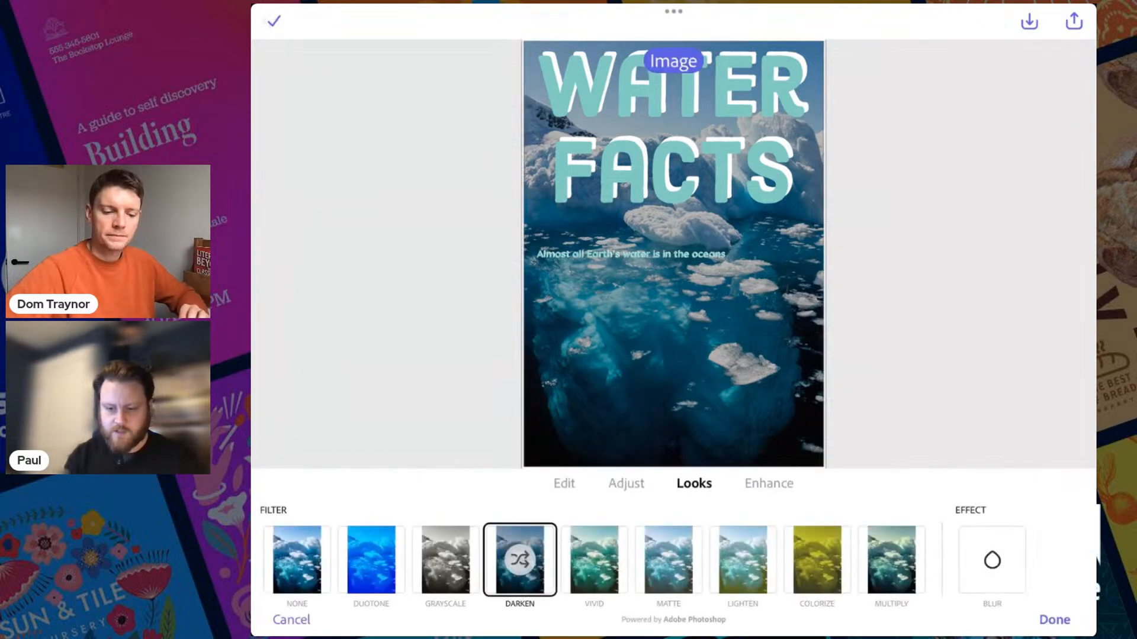
Step: Restyle the oceans heading with the style wheel to widely spaced uppercase lettering, and set its size to 27
left_click(631, 254)
scroll(673, 484, "right", 3)
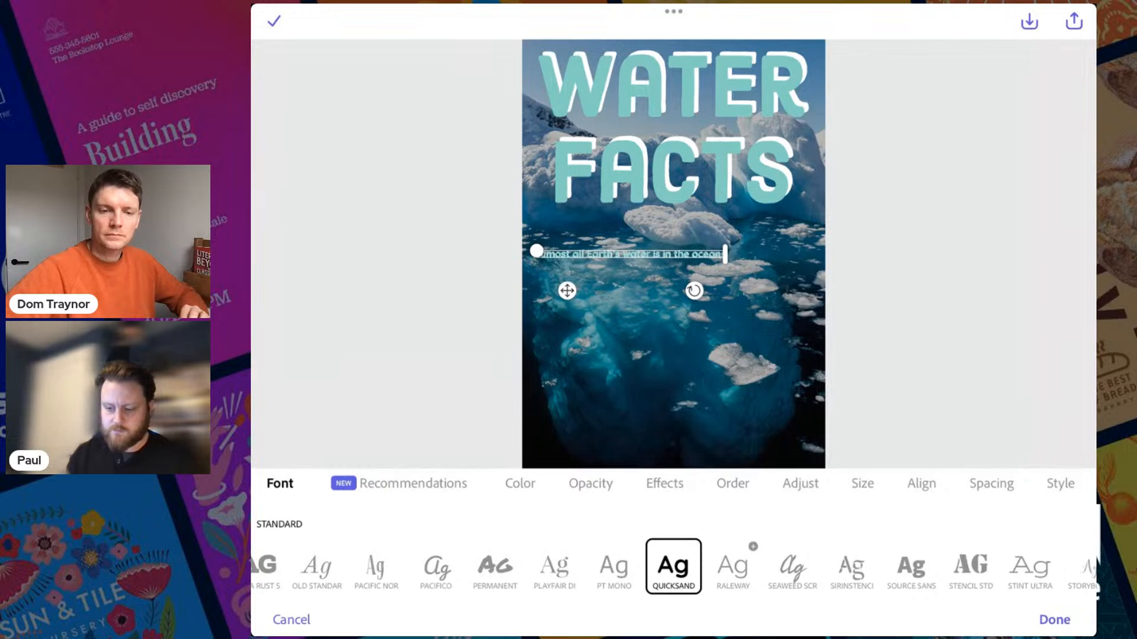
left_click(1060, 484)
left_click_drag(672, 520, 644, 591)
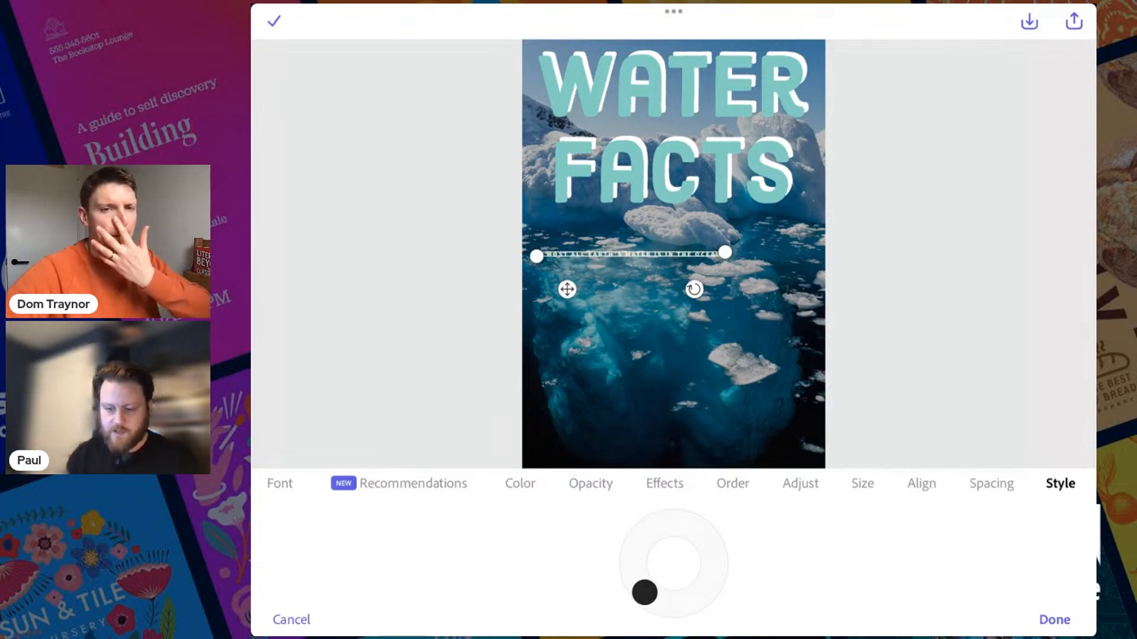
left_click(862, 484)
left_click_drag(473, 544, 679, 543)
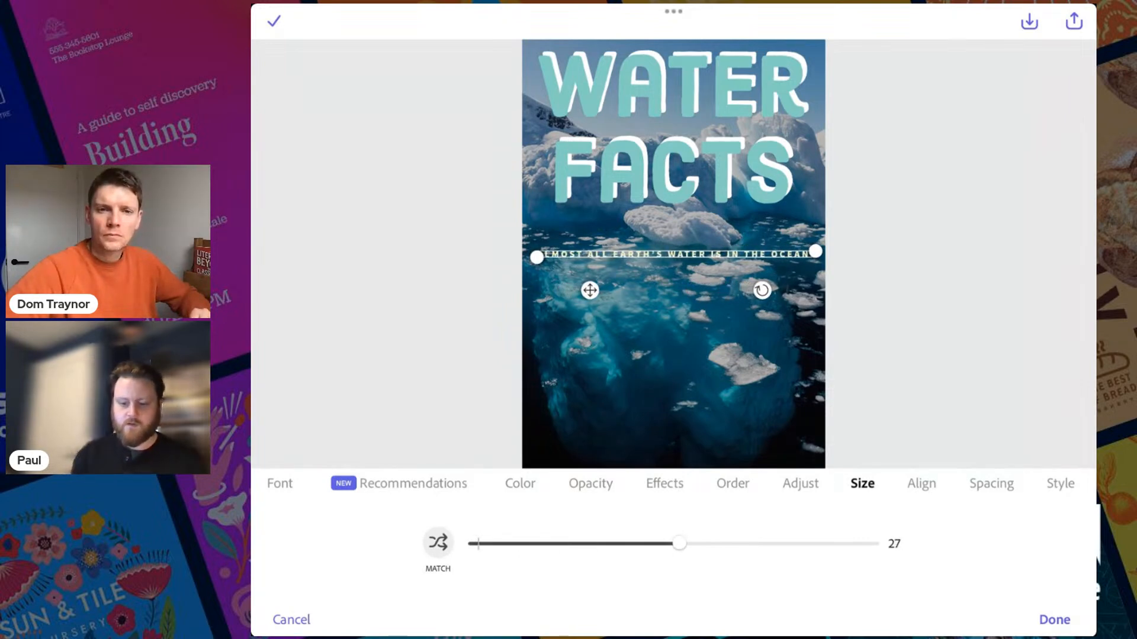
Step: Change the oceans heading's text colour to white and finish editing it
left_click(520, 484)
left_click(673, 551)
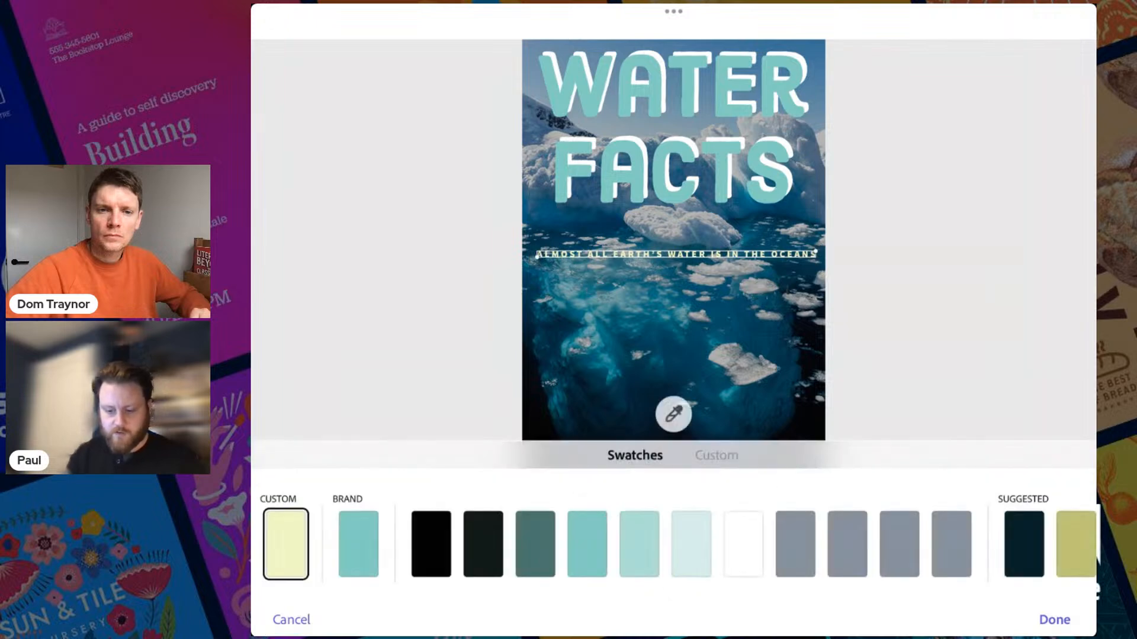
left_click(743, 544)
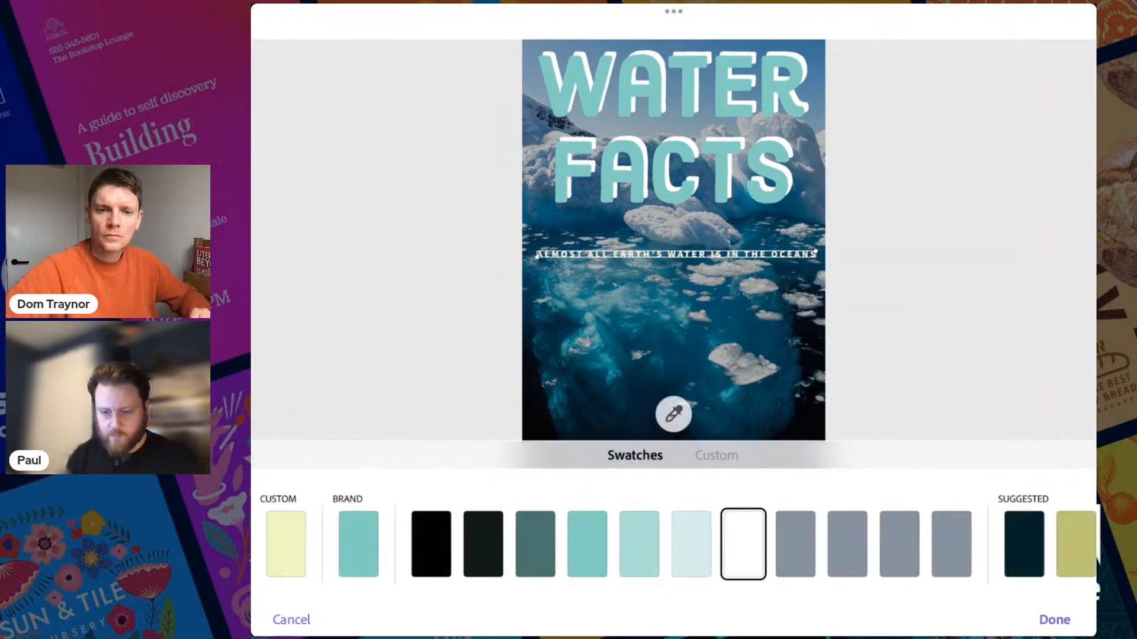
left_click(1055, 620)
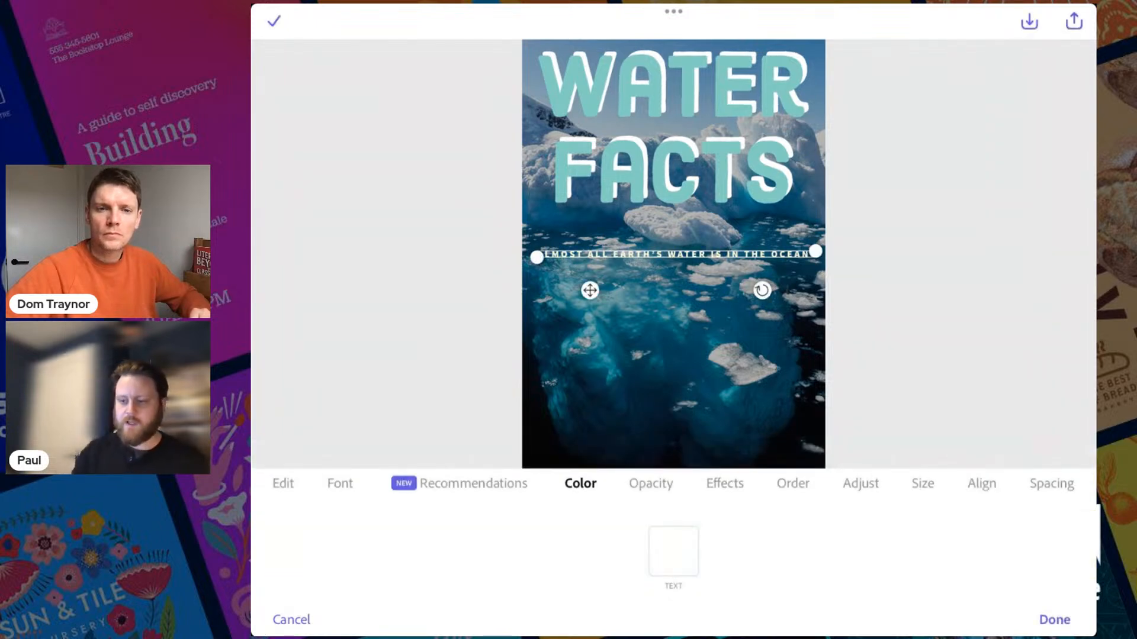
left_click(1054, 620)
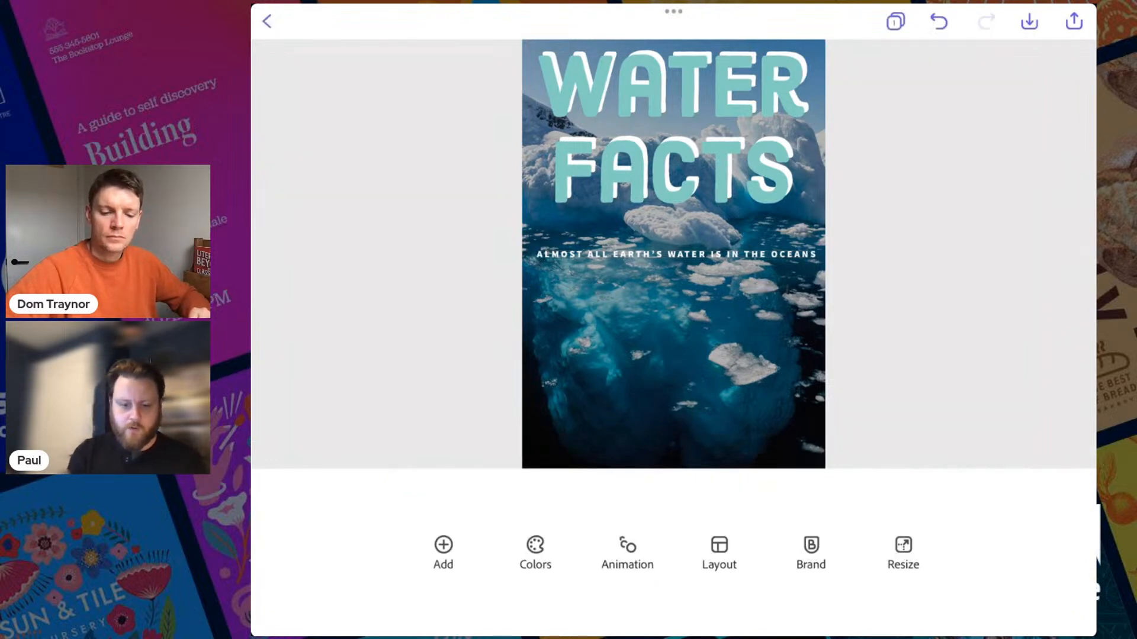
Step: Copy the paragraph starting "A whopping 96.5 percent of water" from the Google Doc in Chrome and switch back to Adobe Express
left_click_drag(673, 633, 673, 414)
left_click(931, 413)
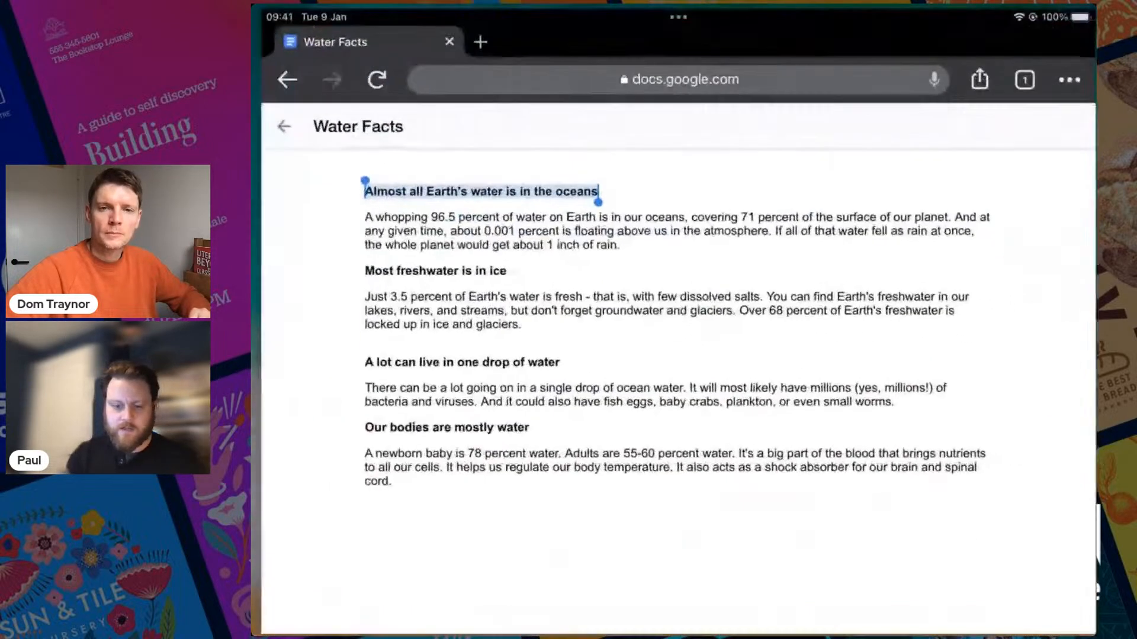
left_click(673, 557)
double_click(359, 214)
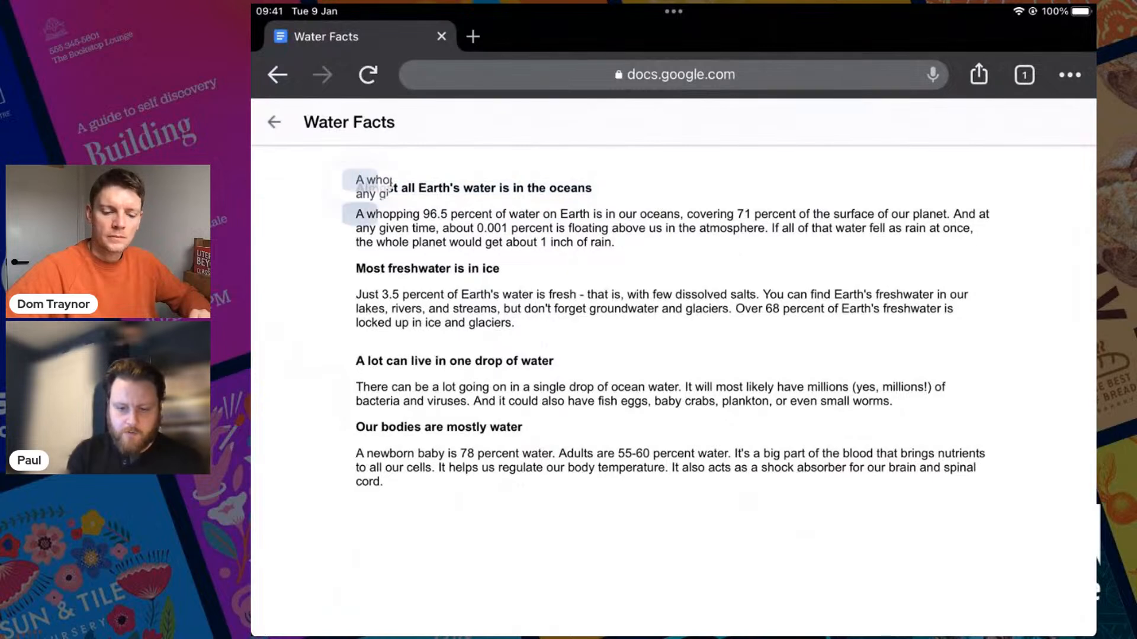
left_click_drag(362, 226, 615, 247)
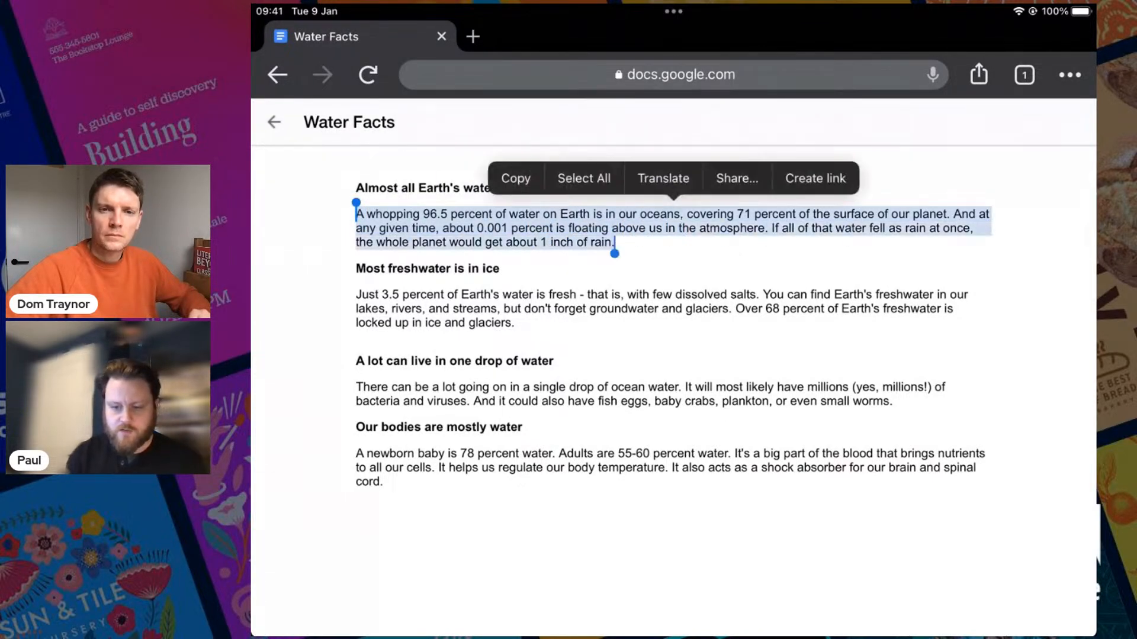
left_click(516, 178)
left_click_drag(673, 633, 673, 414)
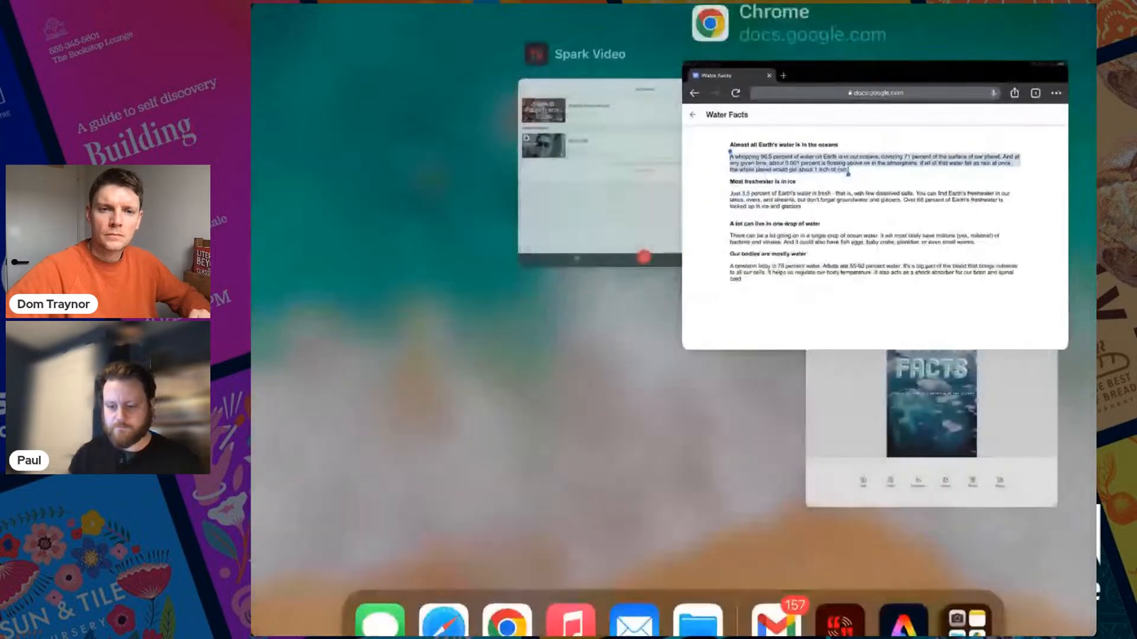
left_click(934, 414)
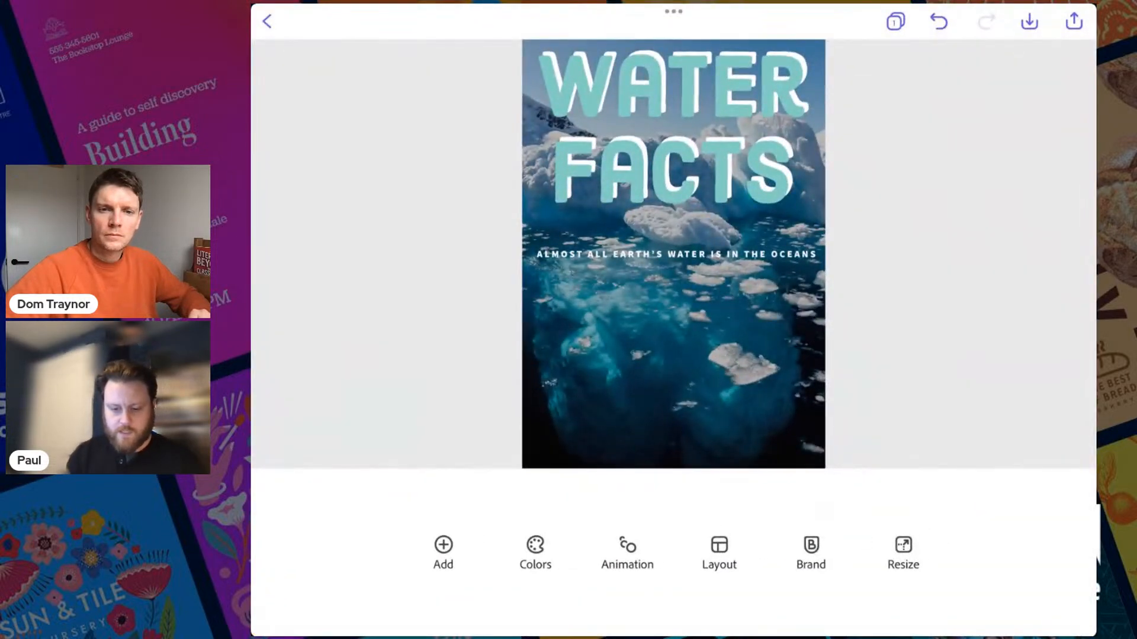
Step: Add a new text box containing the copied paragraph that starts "A whopping 96.5 percent of water"
left_click(443, 552)
left_click(306, 441)
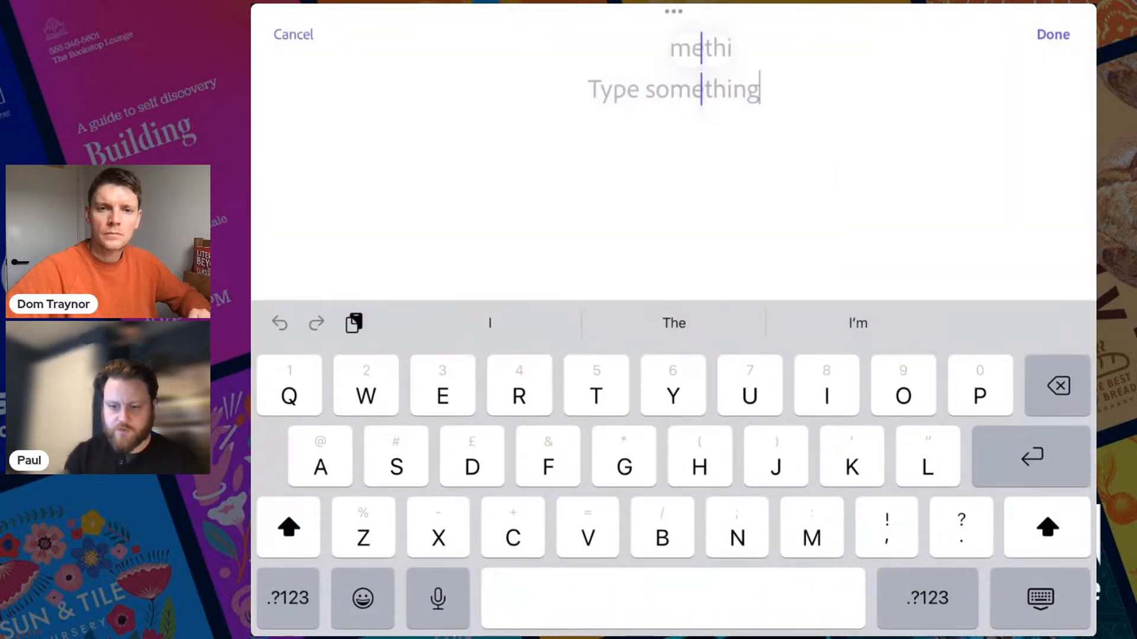
left_click(701, 89)
left_click(714, 89)
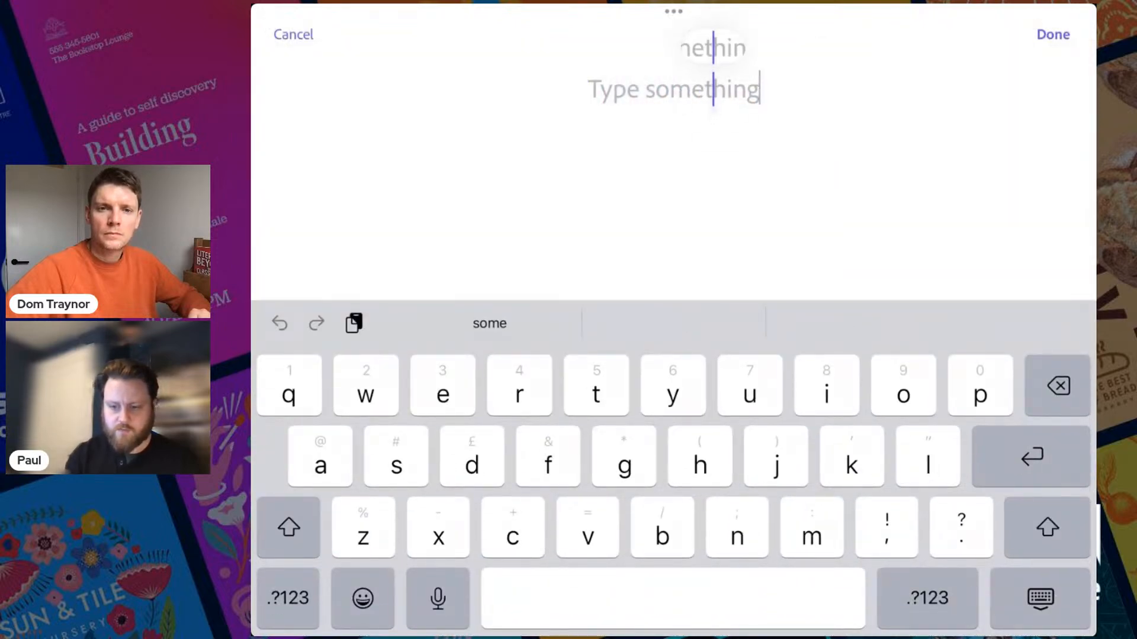
left_click(685, 40)
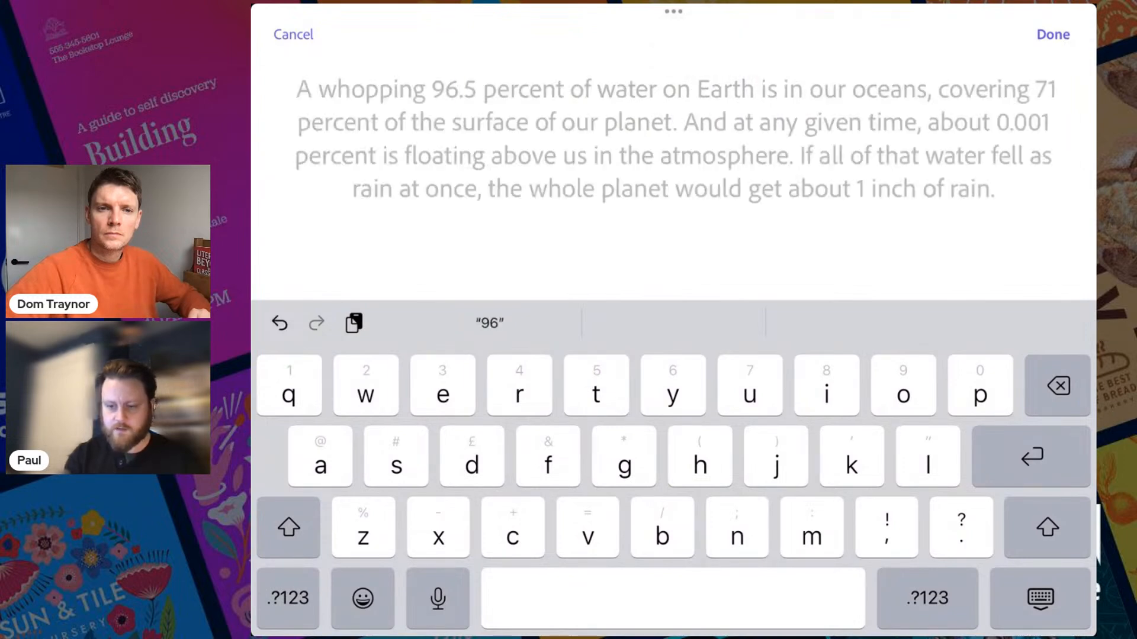
left_click(1053, 35)
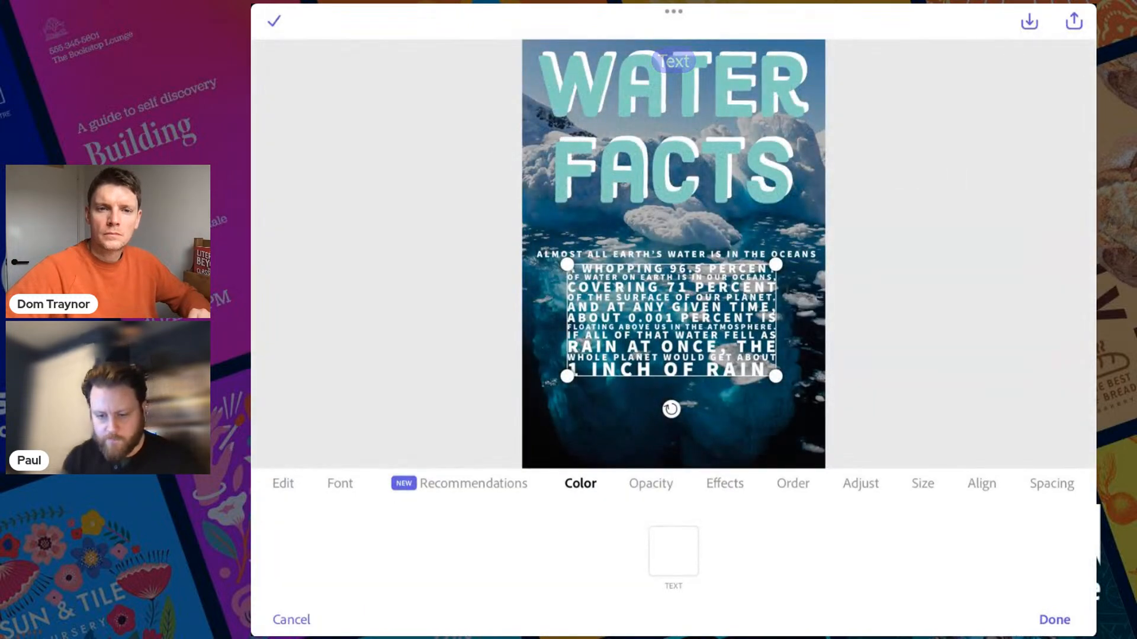
Step: Position the oceans paragraph directly under its heading, widen it to the heading's full width at size 46, and finish editing
left_click_drag(671, 321, 641, 323)
left_click_drag(632, 411, 640, 409)
left_click(922, 484)
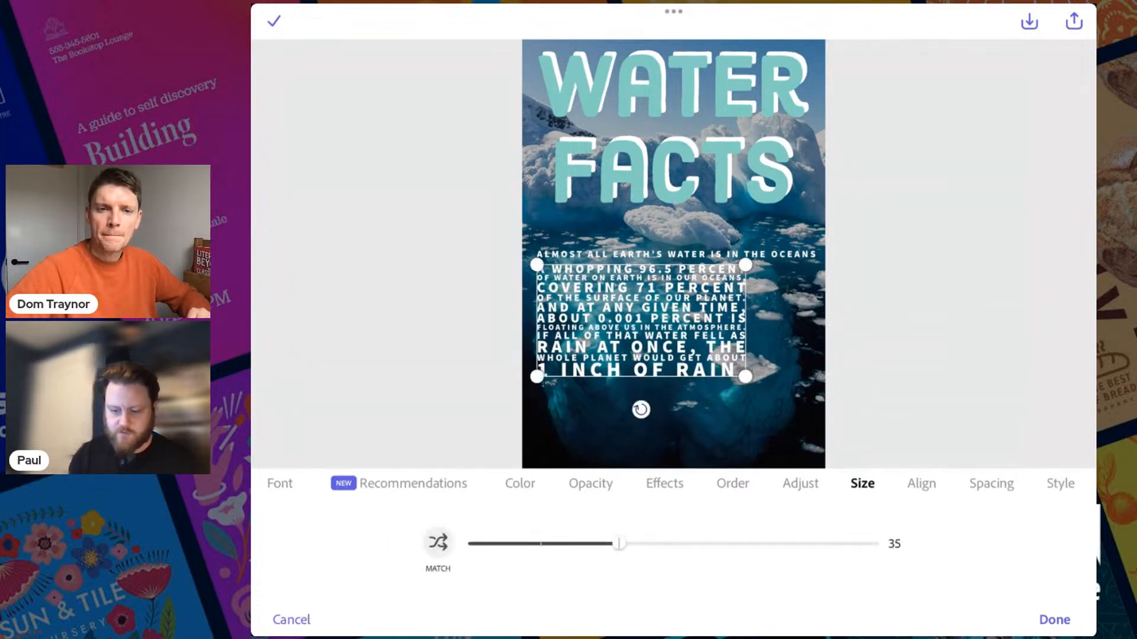
left_click_drag(614, 543, 540, 544)
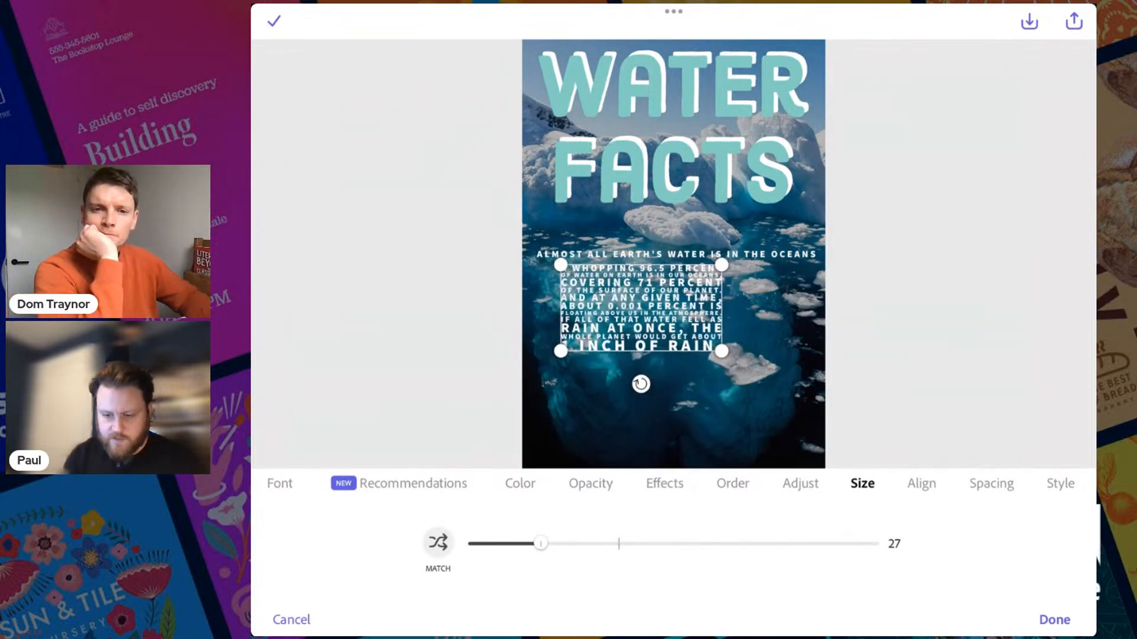
mouse_move(641, 307)
left_mouse_down()
mouse_move(617, 308)
mouse_move(640, 308)
left_mouse_up()
left_click_drag(698, 354, 814, 342)
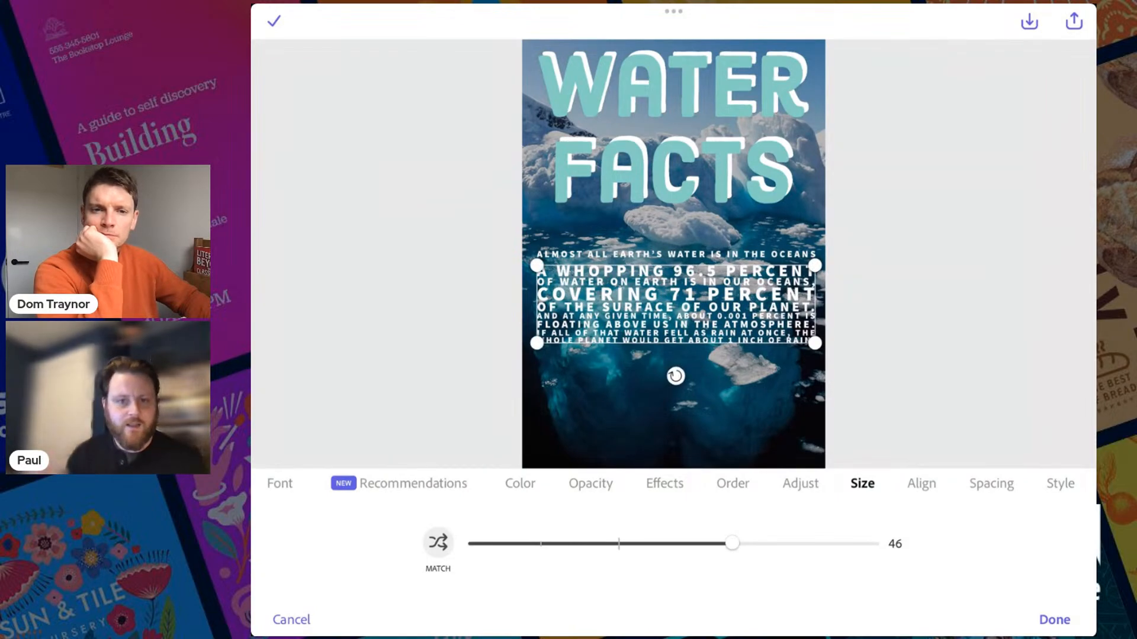
double_click(673, 417)
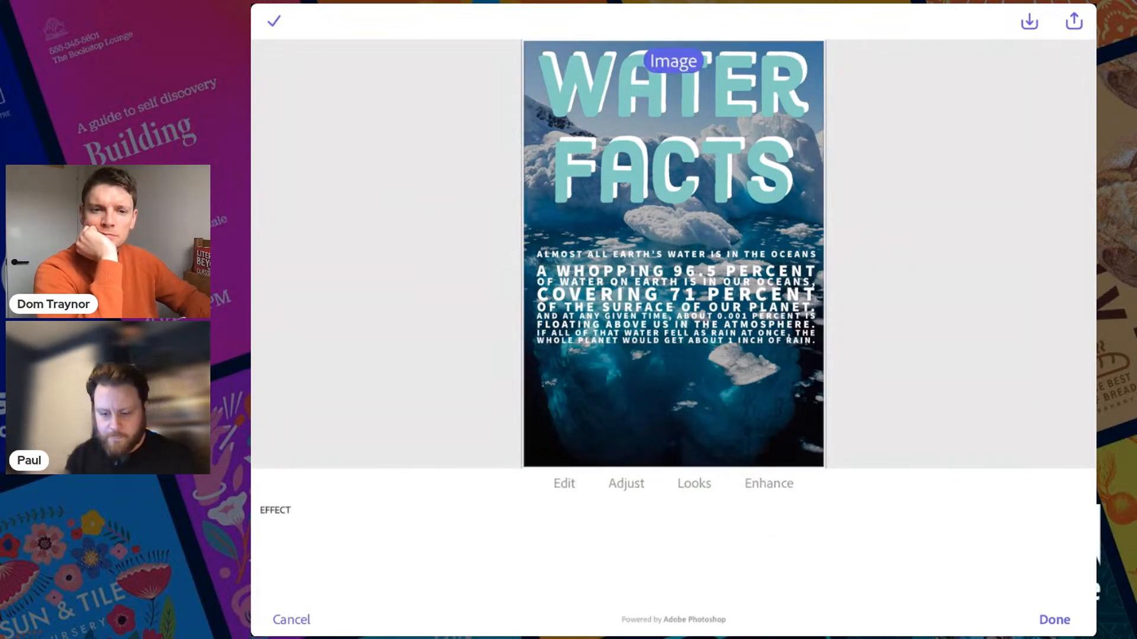
key("Escape")
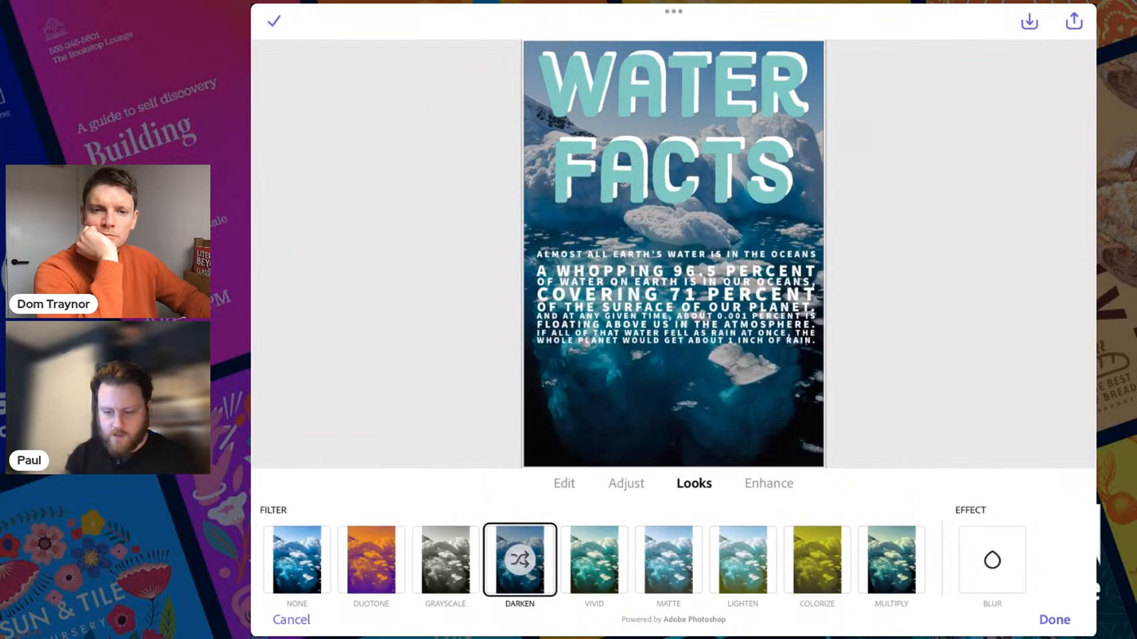
left_click(1055, 619)
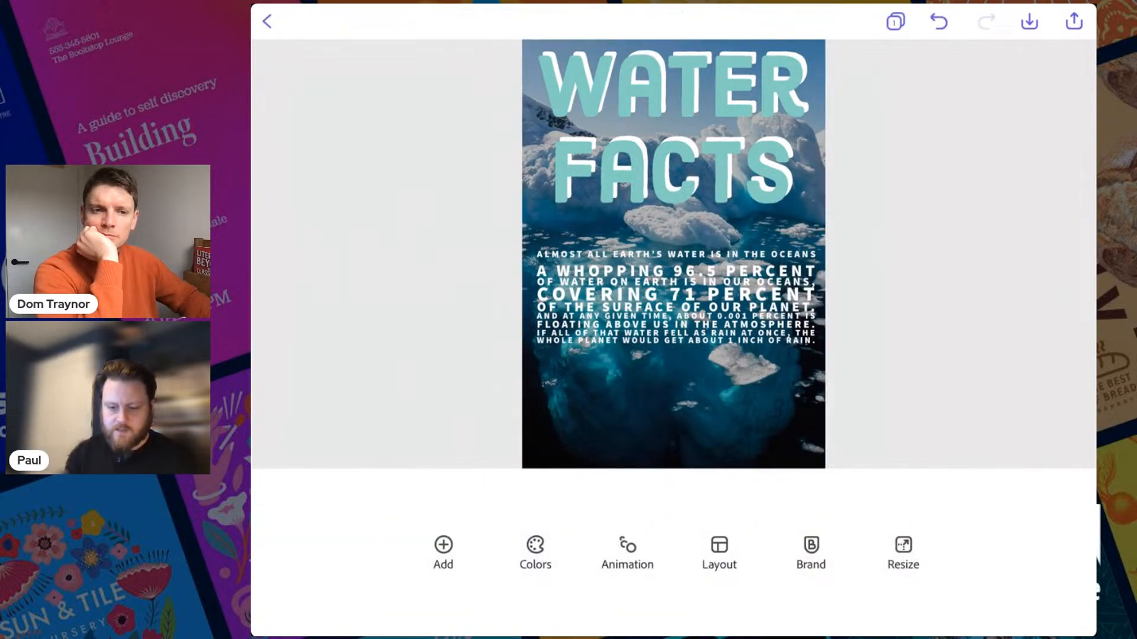
Step: Add the solid square basic shape and stretch it into a rectangle covering the whole oceans paragraph
left_click(443, 550)
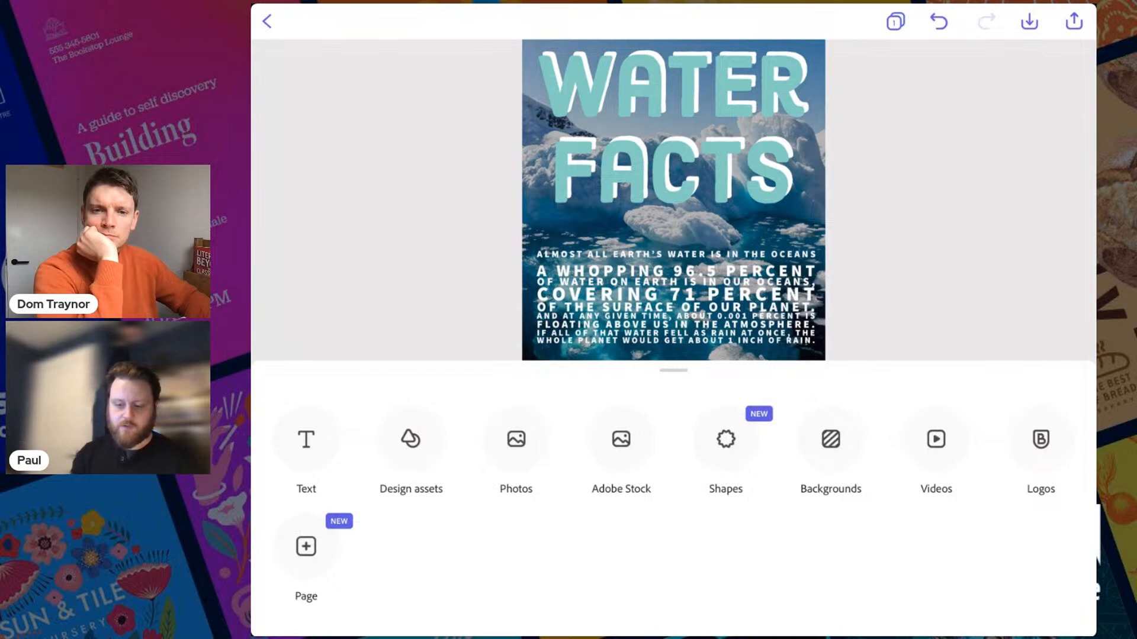
left_click(726, 439)
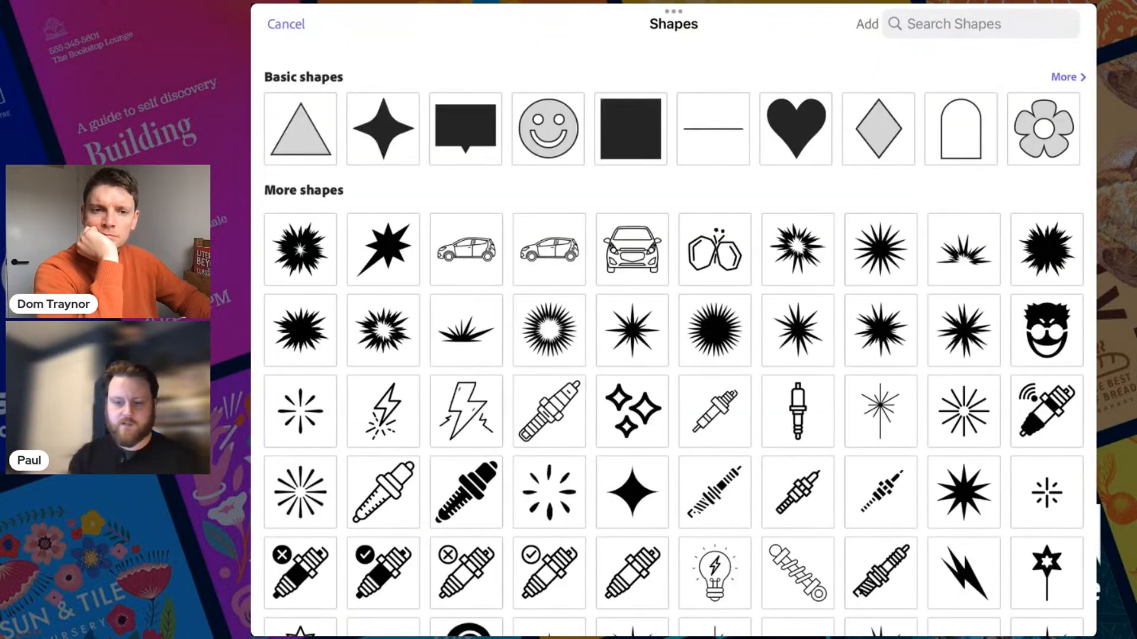
left_click(631, 129)
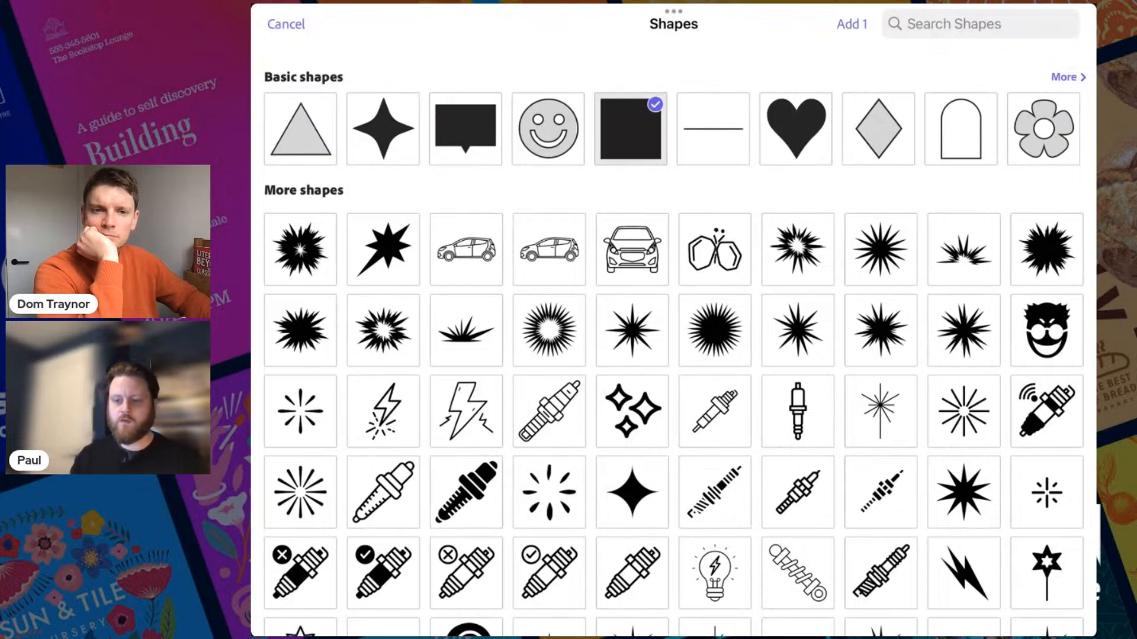
left_click(851, 24)
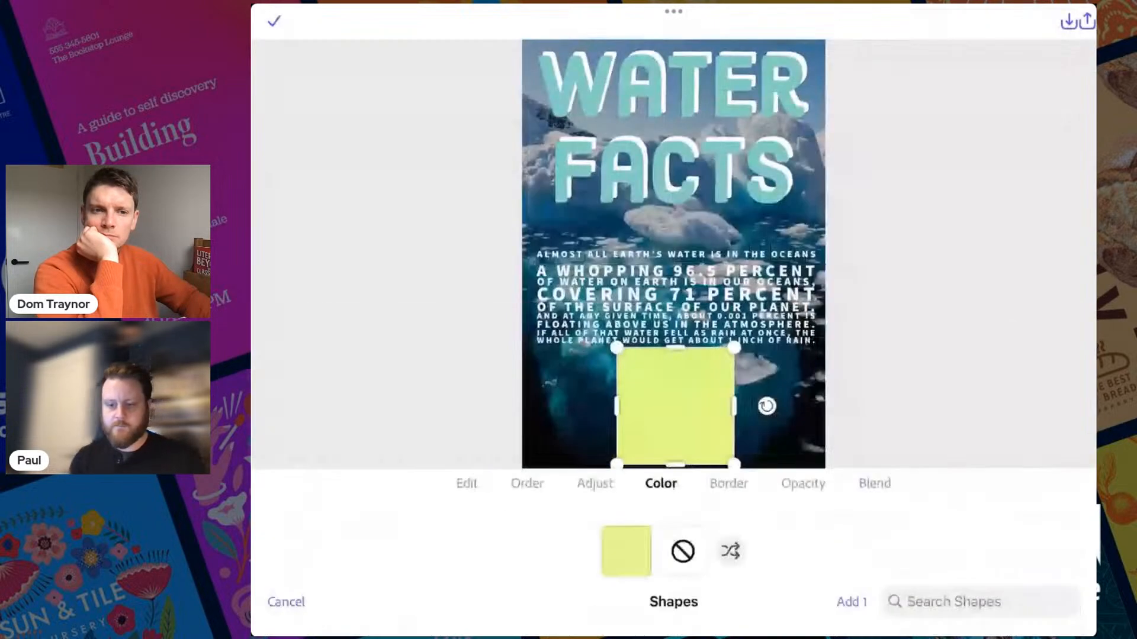
left_click_drag(675, 406, 595, 324)
mouse_move(595, 415)
left_mouse_down()
mouse_move(685, 410)
mouse_move(701, 426)
mouse_move(667, 394)
left_mouse_up()
left_click_drag(667, 330, 816, 330)
left_click_drag(676, 427, 676, 346)
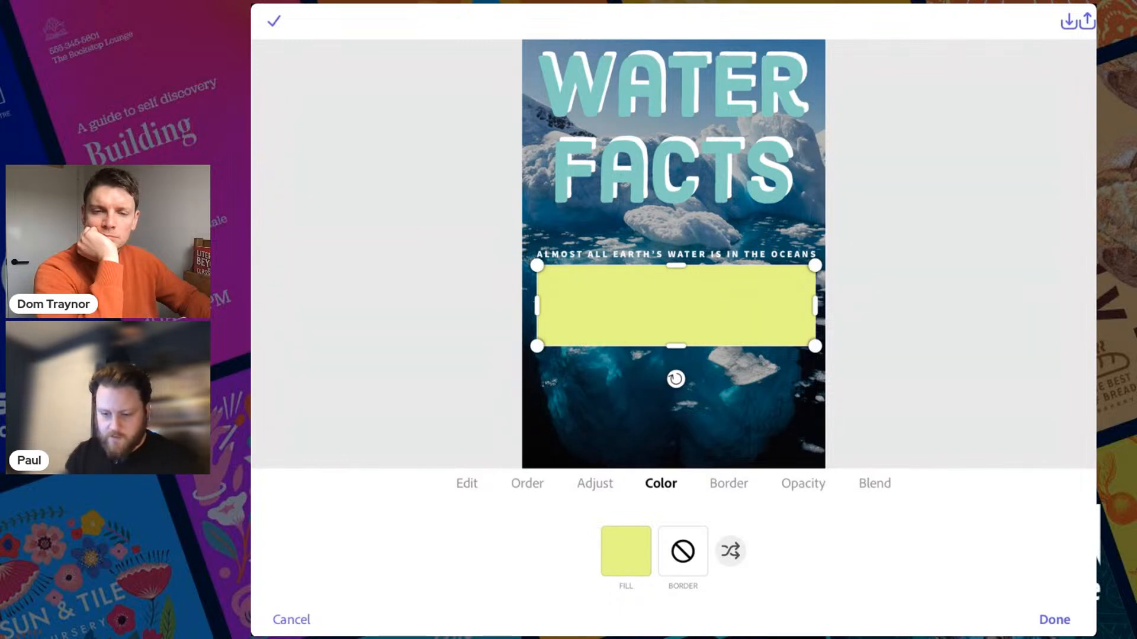
Step: Set the yellow rectangle's opacity to 20% and finish editing it
left_click(802, 483)
left_click_drag(868, 564, 501, 564)
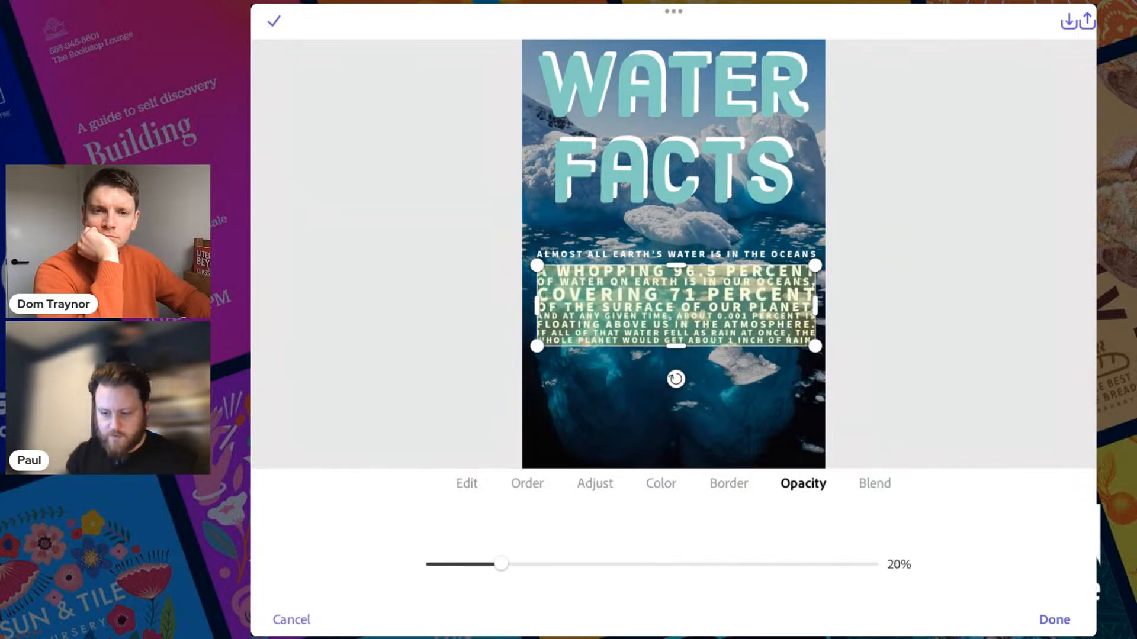
left_click(1054, 620)
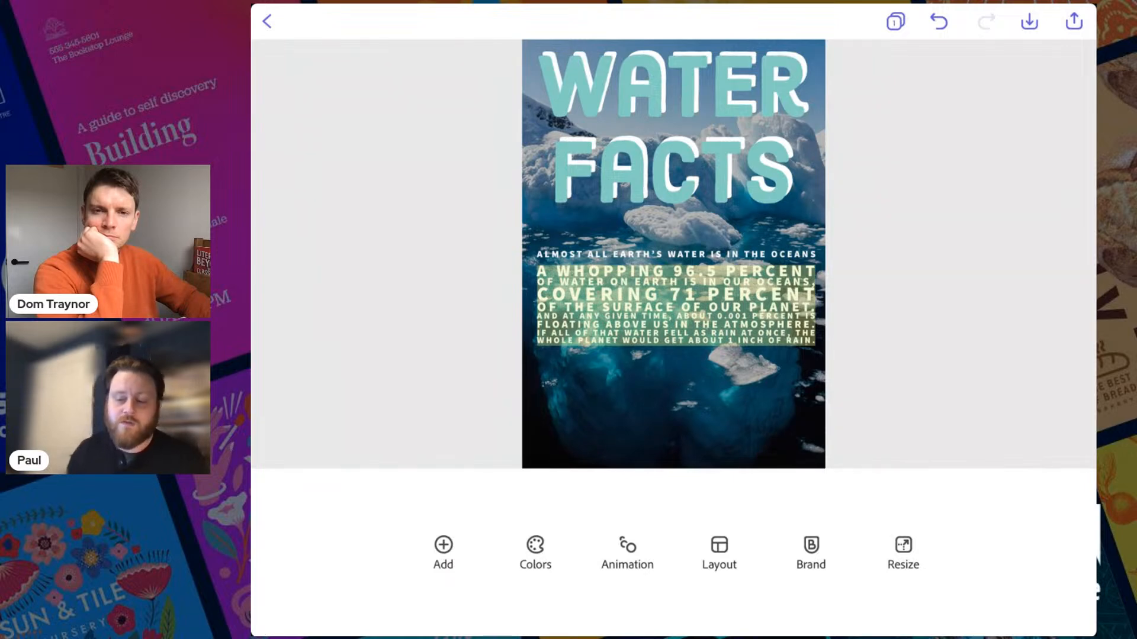
left_click(895, 21)
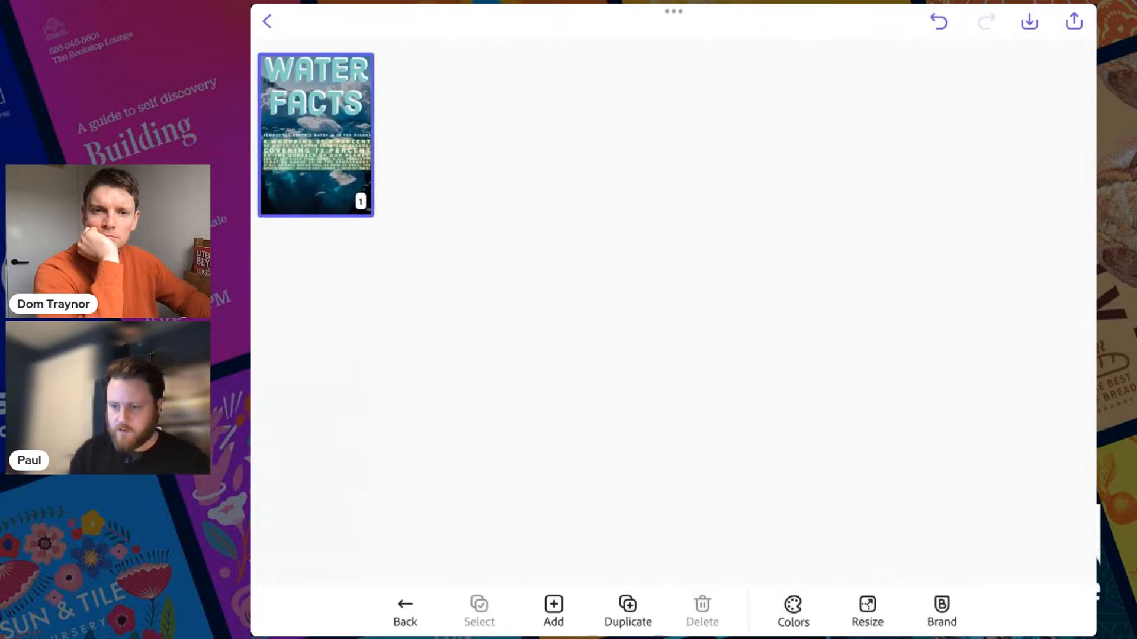
left_click(405, 611)
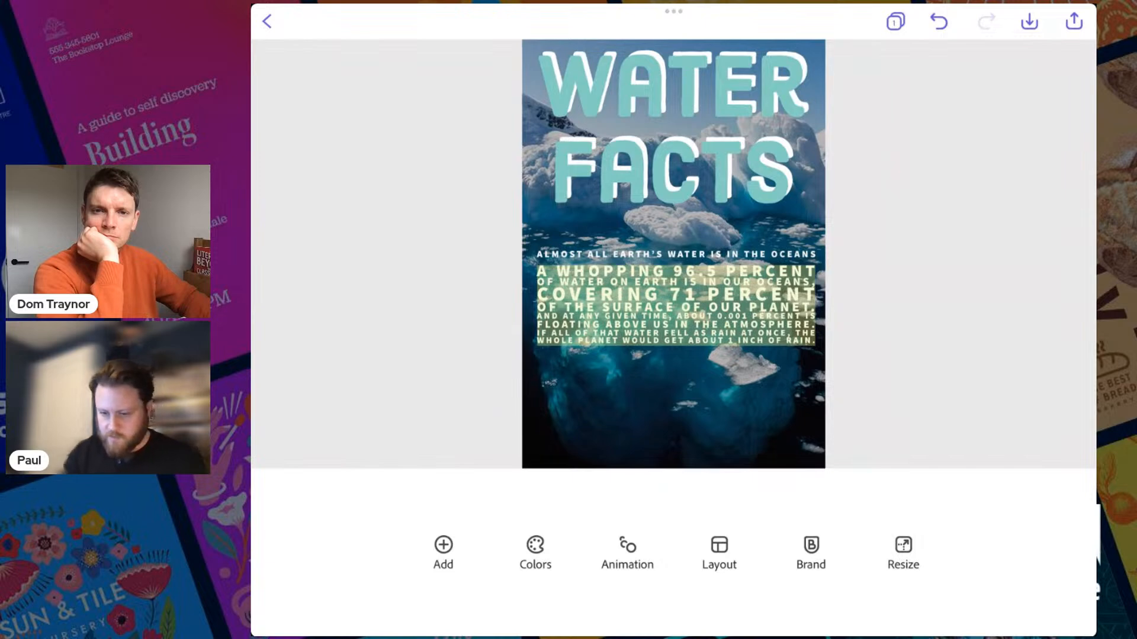
Step: Change the blend mode of the rectangle over the oceans paragraph to Screen and finish editing it
left_click(676, 305)
left_click(875, 484)
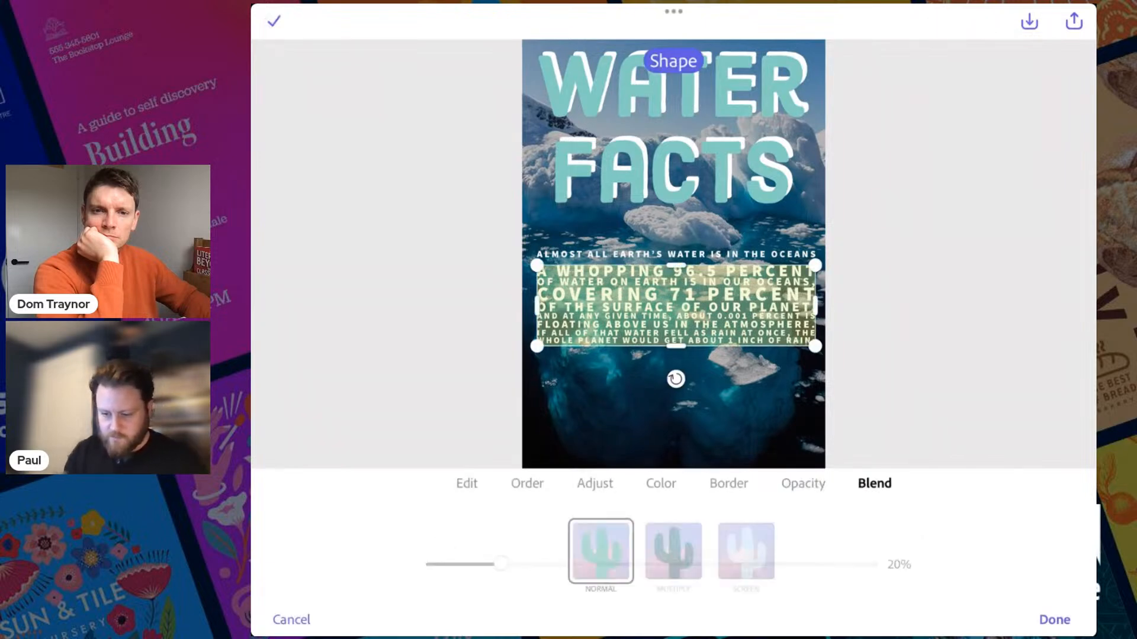
left_click(746, 551)
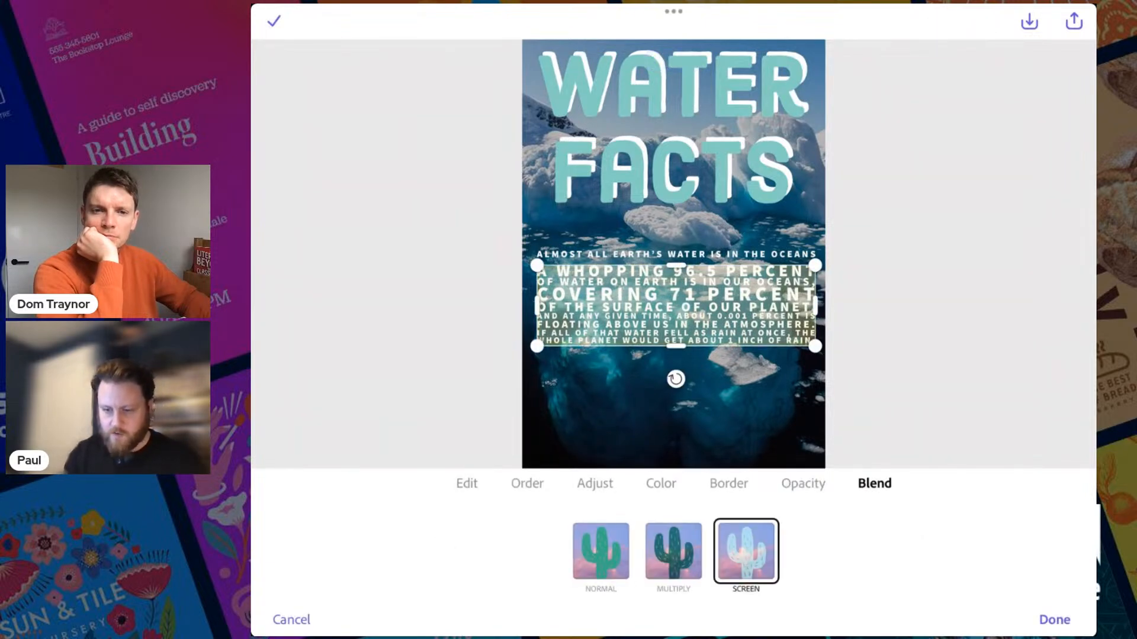
left_click(1054, 620)
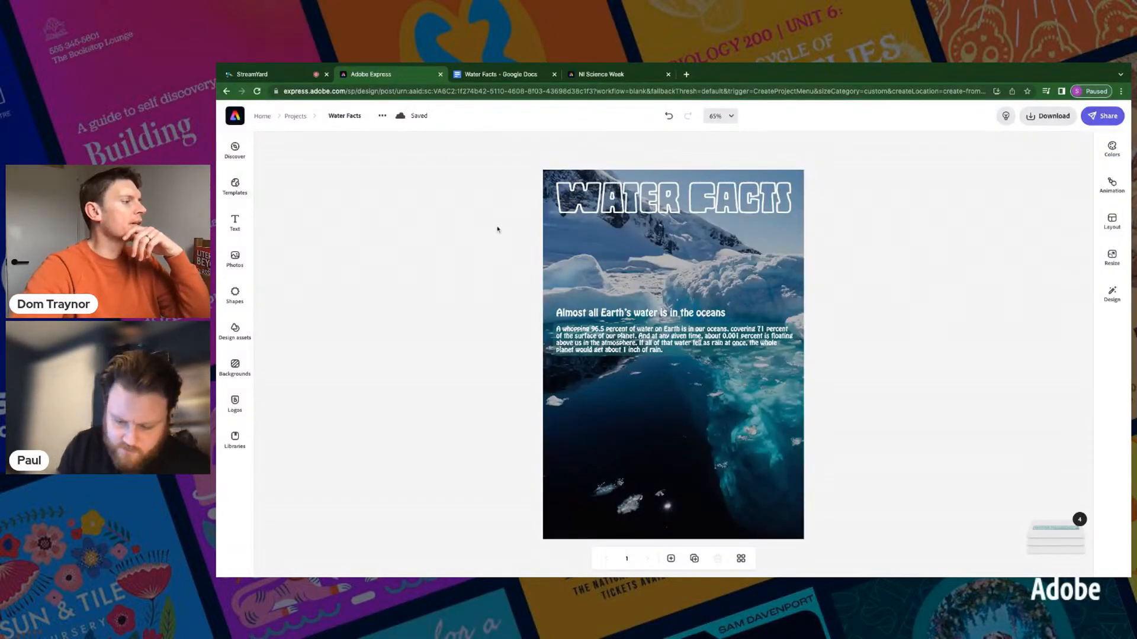
Step: Check the "Most freshwater is in ice" heading and paragraph in the Google Doc, and return to Adobe Express
left_click(504, 75)
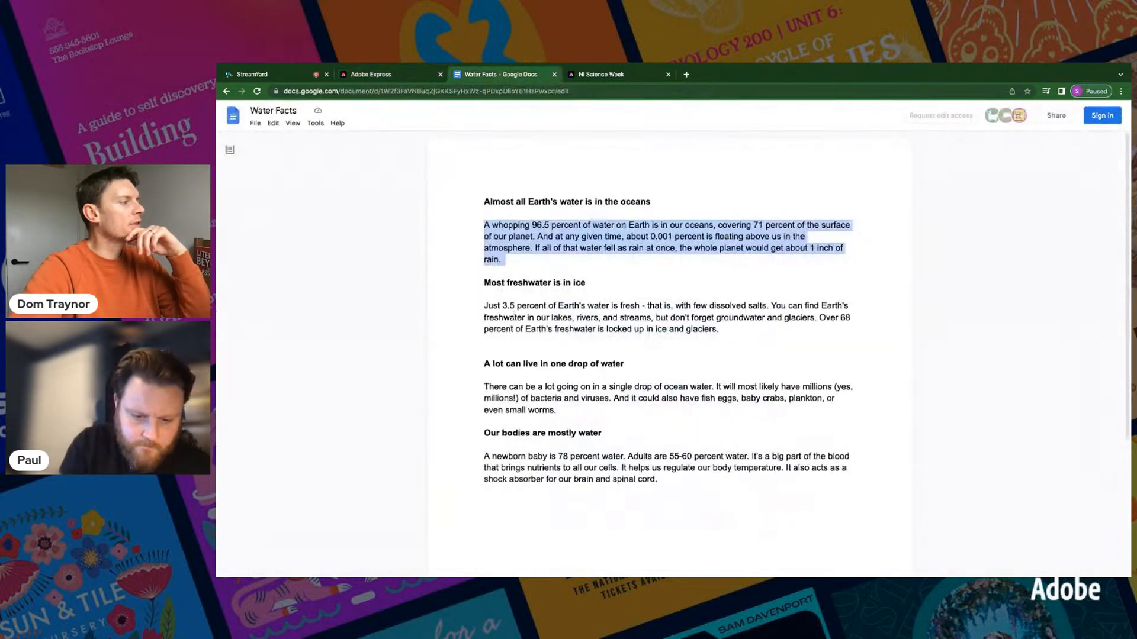
left_click_drag(483, 282, 486, 342)
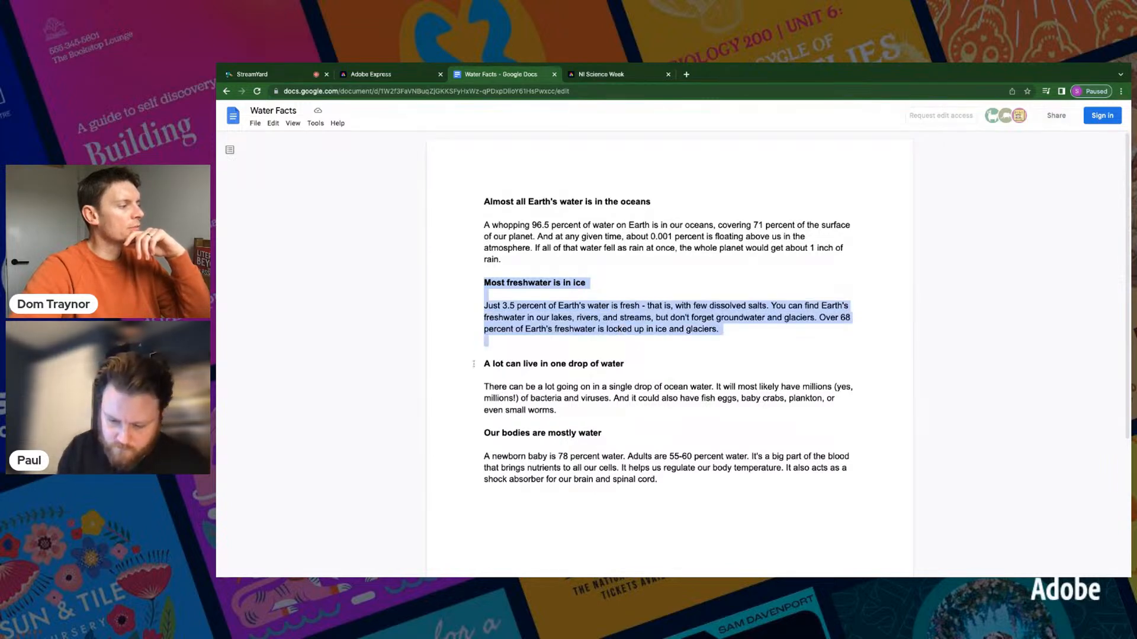
left_click(397, 77)
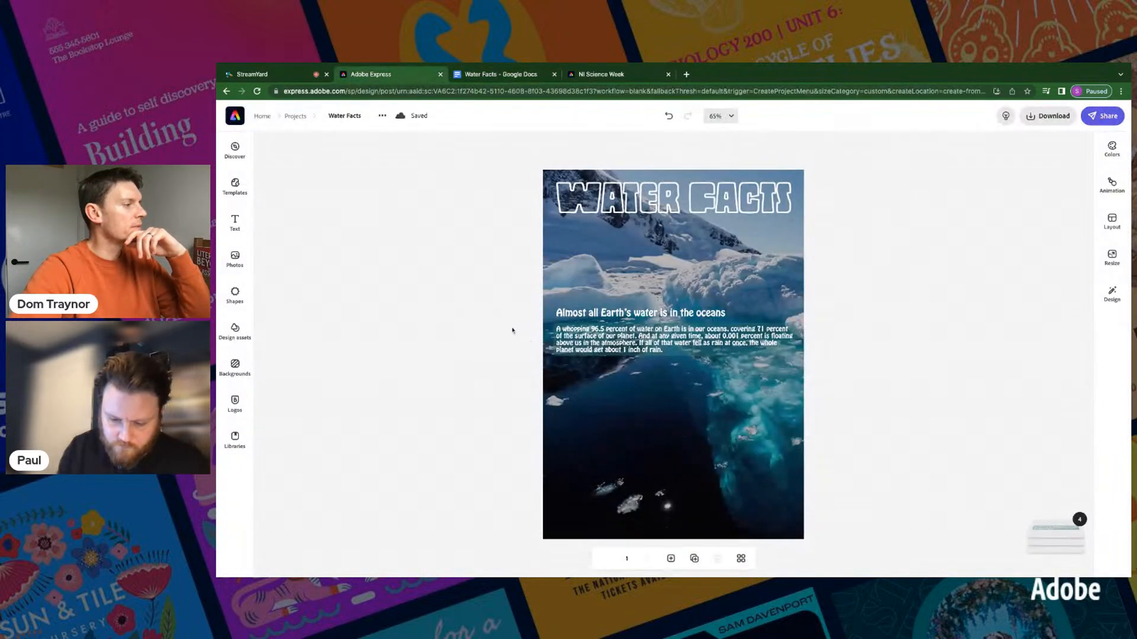
Step: Duplicate the oceans heading and paragraph together and place the copies directly below the originals, aligned to the same left edge
left_click_drag(473, 306, 781, 361)
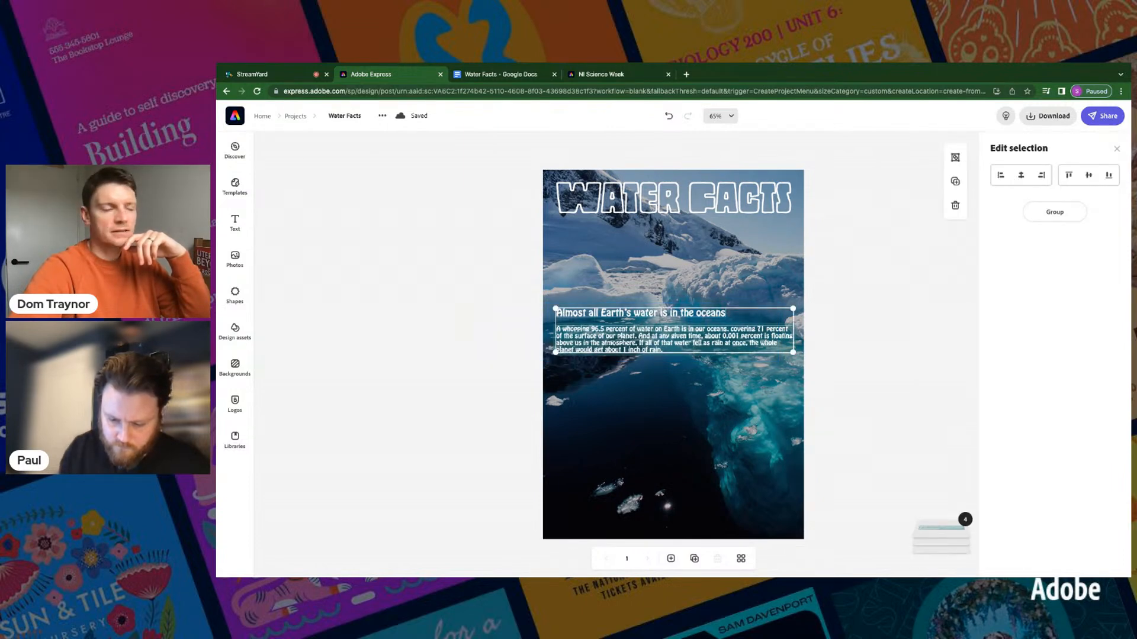
left_click(853, 325)
left_click(654, 313)
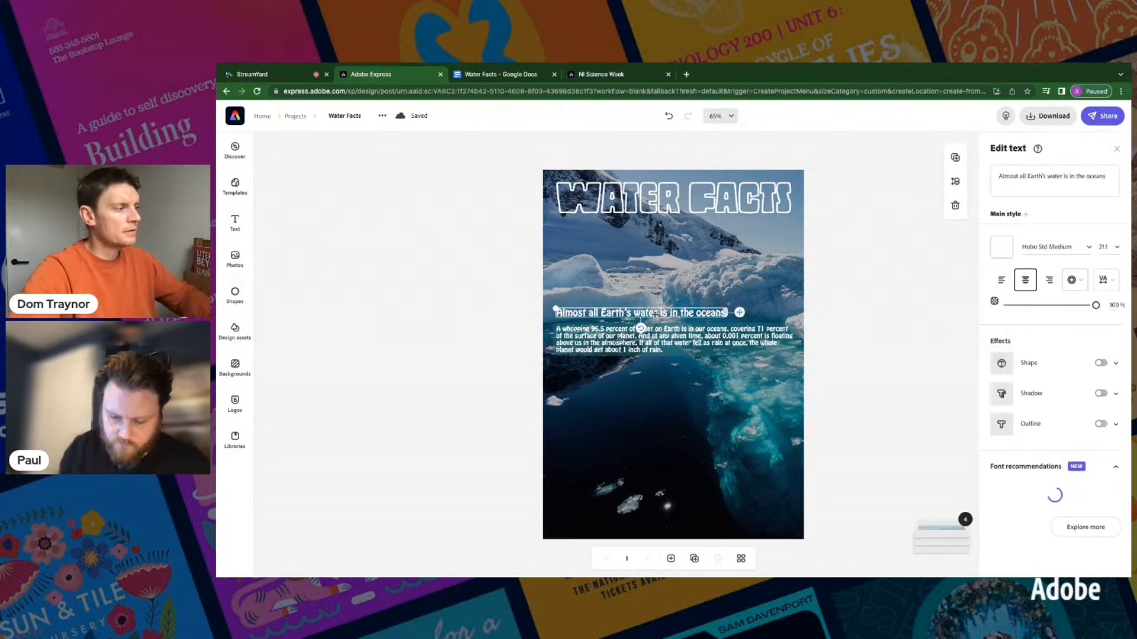
left_click(640, 328, "shift")
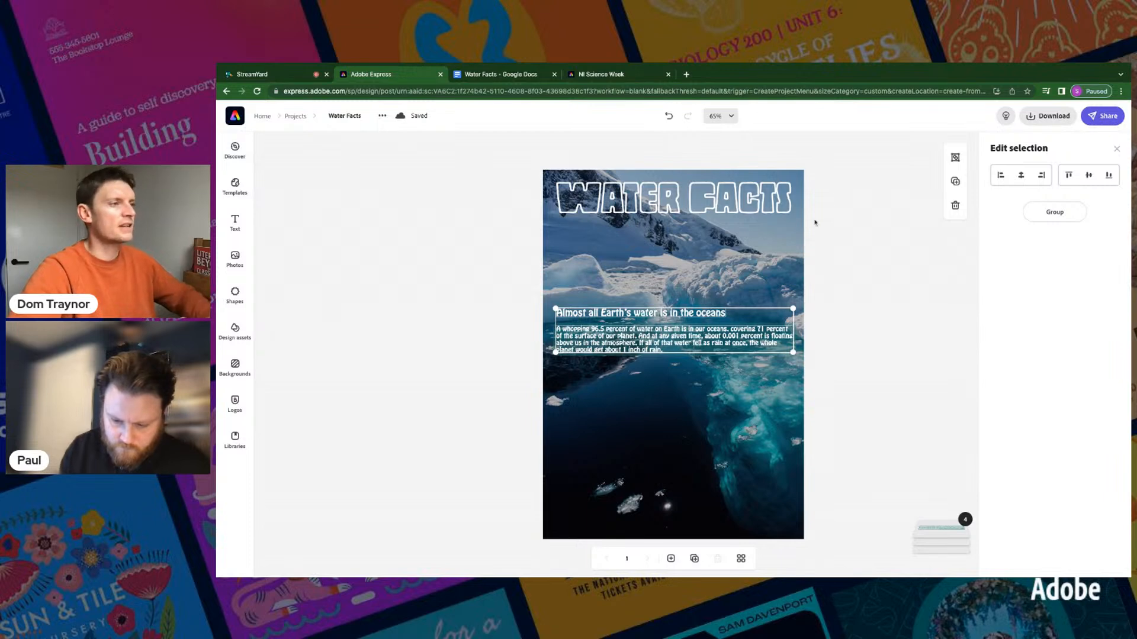
left_click(954, 182)
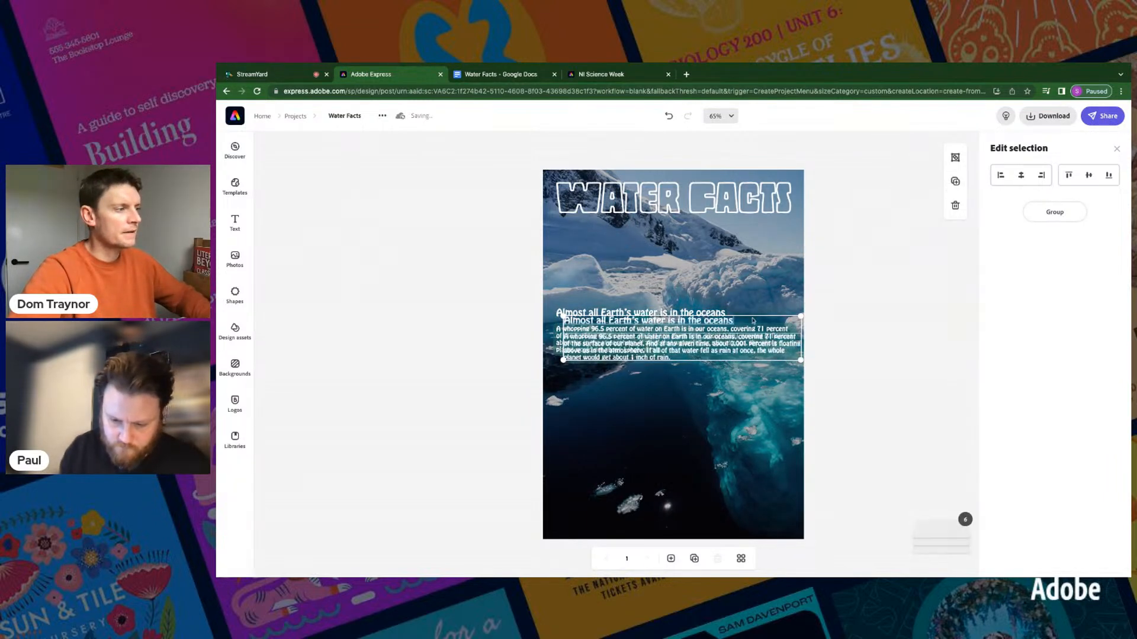
left_click_drag(730, 339, 706, 370)
left_click(810, 374)
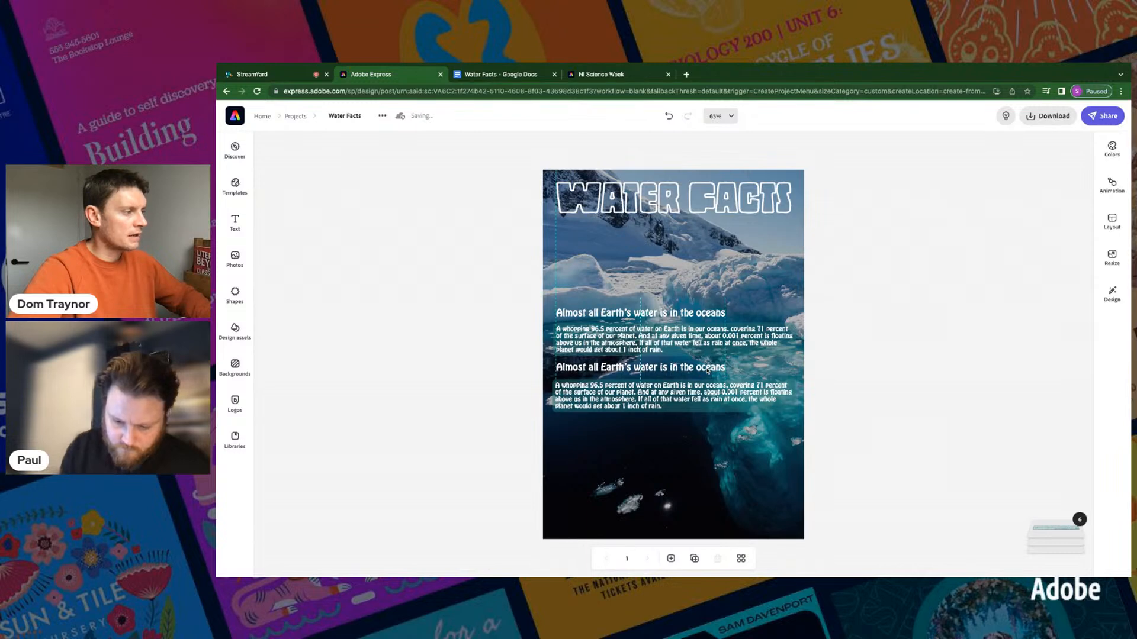
Step: Copy the heading "Most freshwater is in ice" from the Google Doc and switch back to Adobe Express
left_click(505, 71)
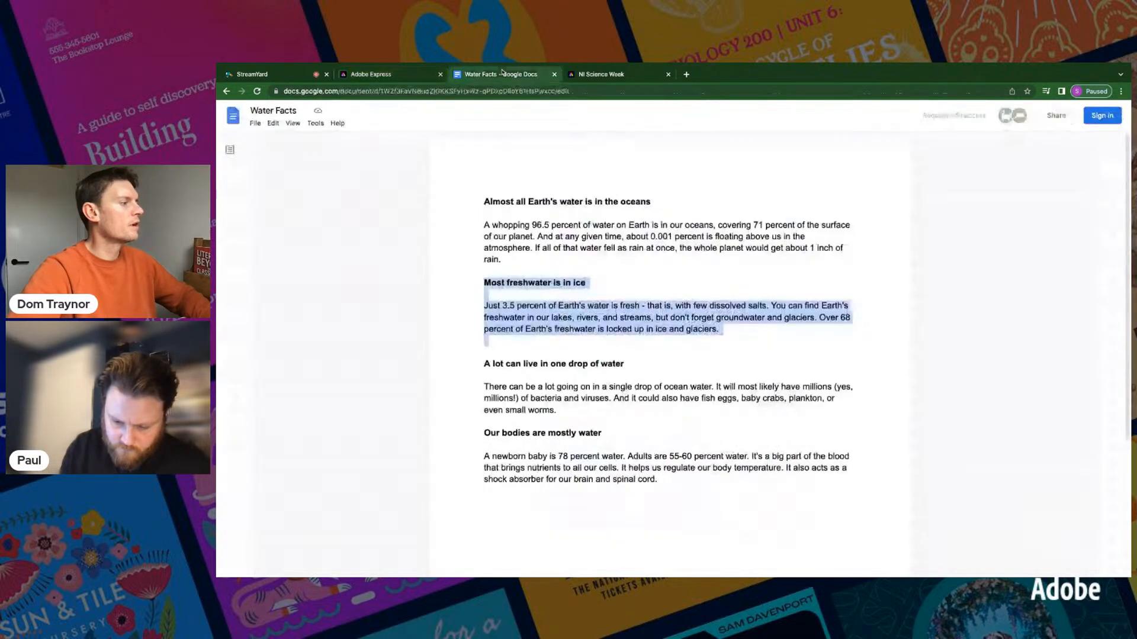
left_click(538, 277)
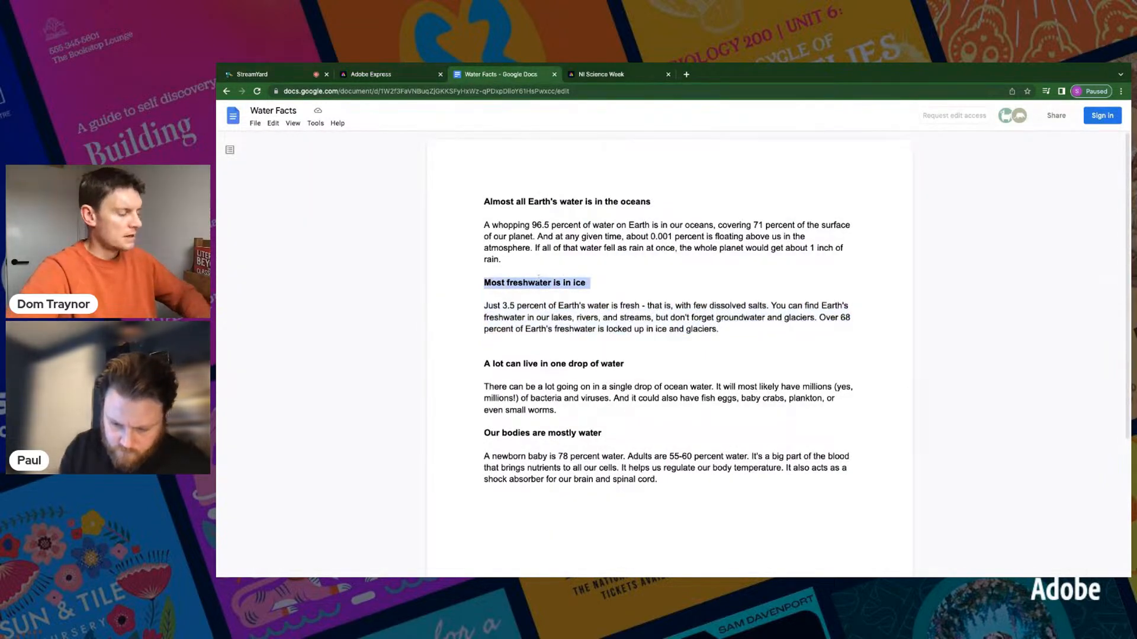
key("ctrl+shift+Tab")
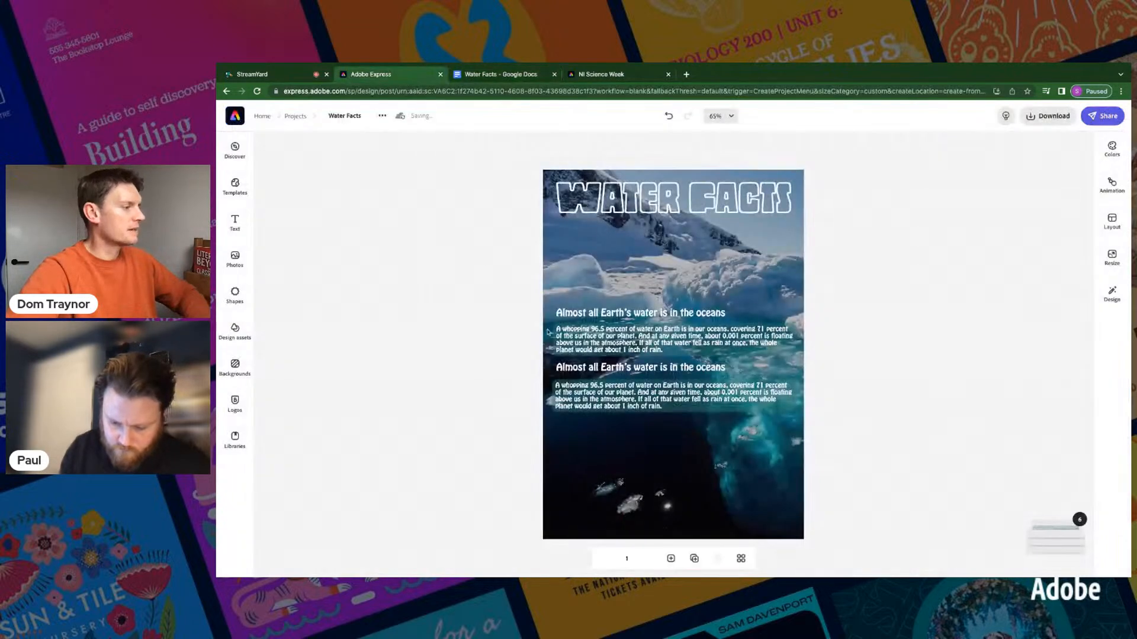
Step: Replace the text of the duplicated heading with "Most freshwater is in ice"
left_click(598, 372)
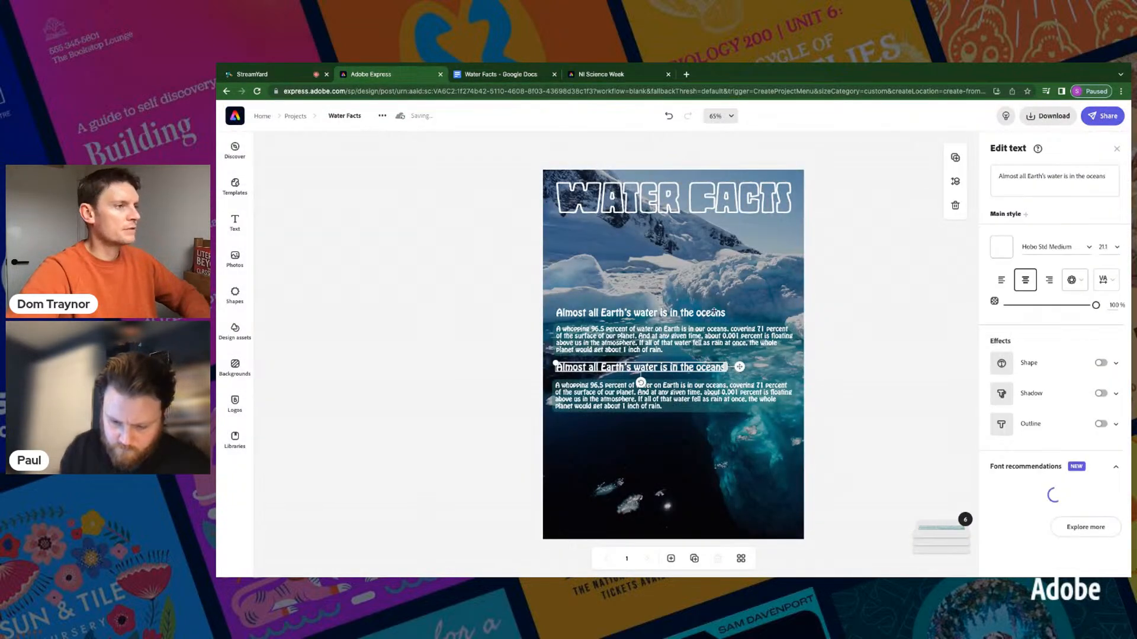
left_click(1003, 179)
key("ctrl+a")
type("Most freshwater is in ice")
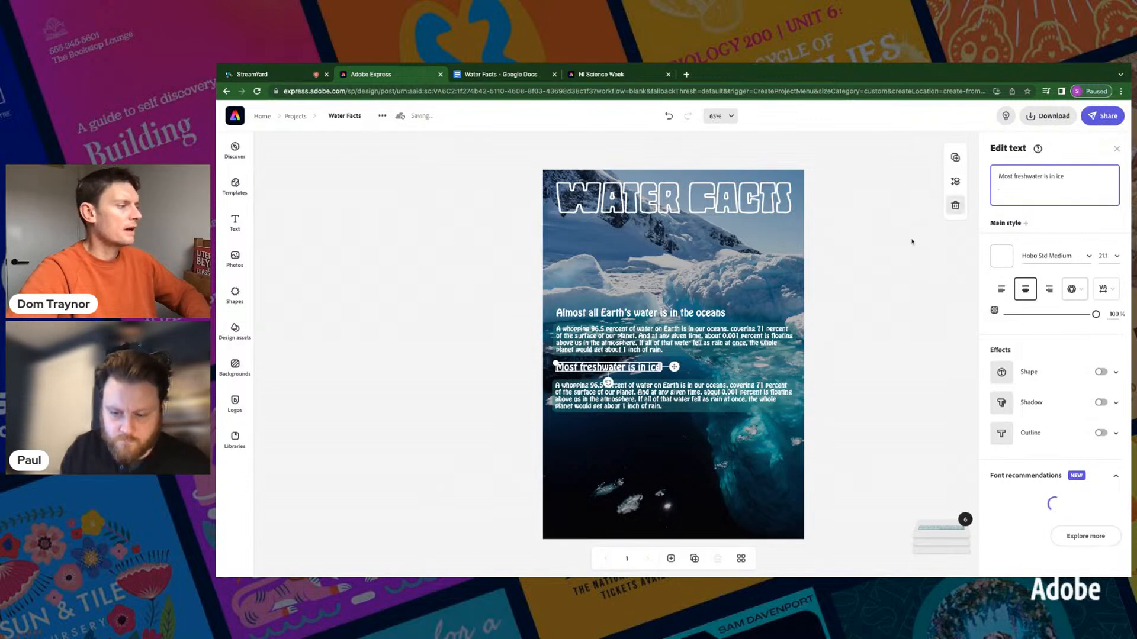
Step: Replace the paragraph under "Most freshwater is in ice" with the "Just 3.5 percent" text from the Google Doc and align it to the heading's left edge
left_click(508, 76)
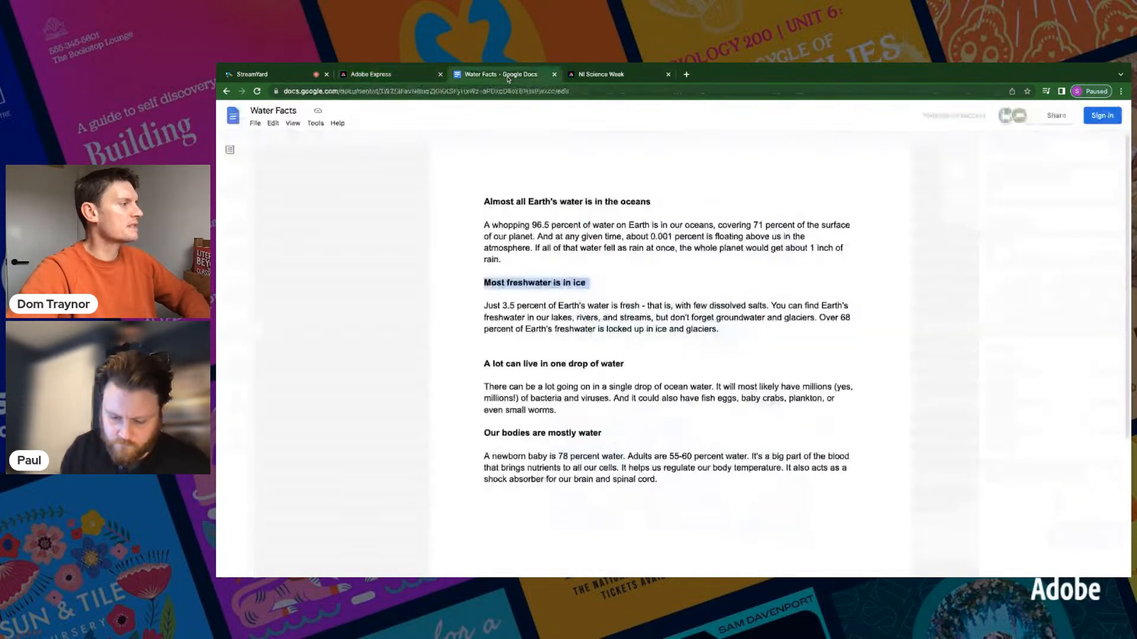
left_click_drag(484, 306, 719, 330)
key("ctrl+c")
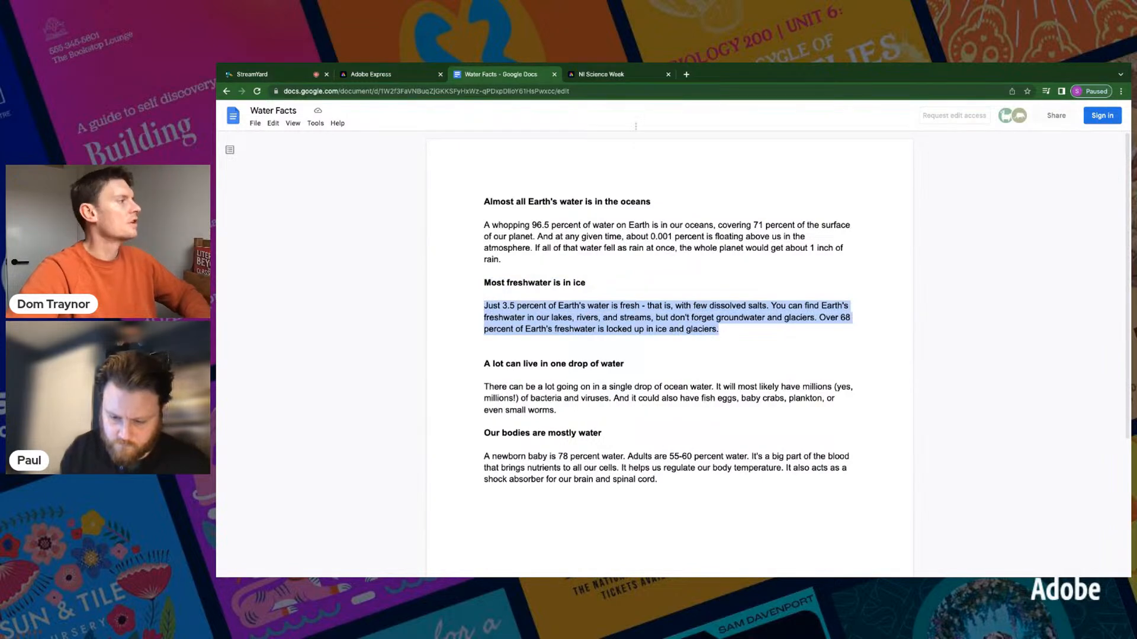
left_click(391, 74)
left_click(581, 398)
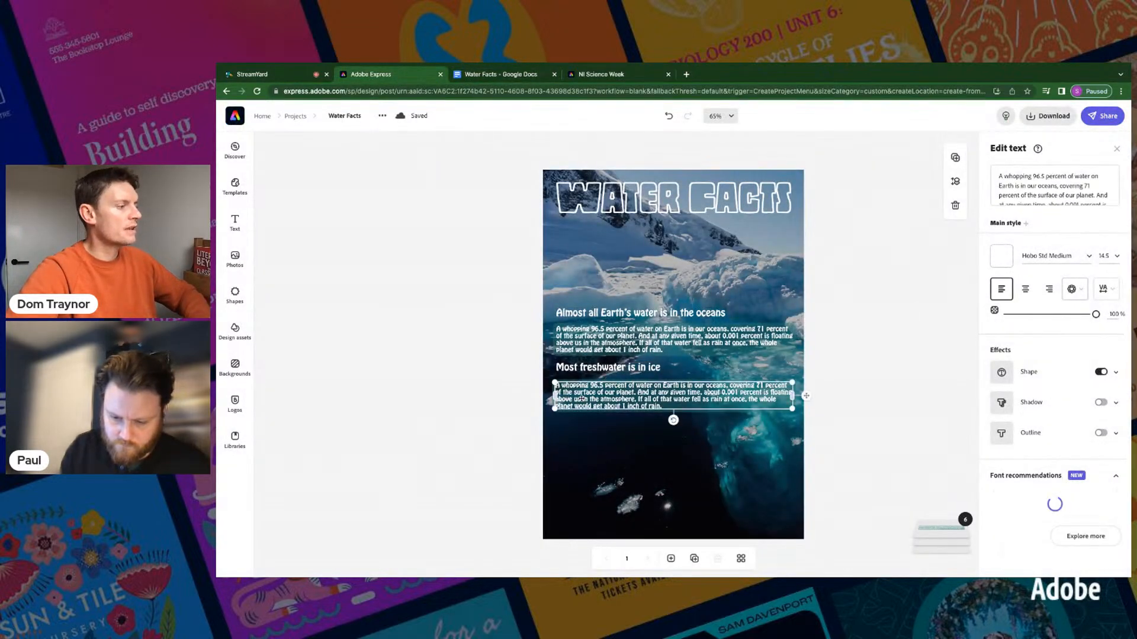
left_click(1046, 179)
key("ctrl+a")
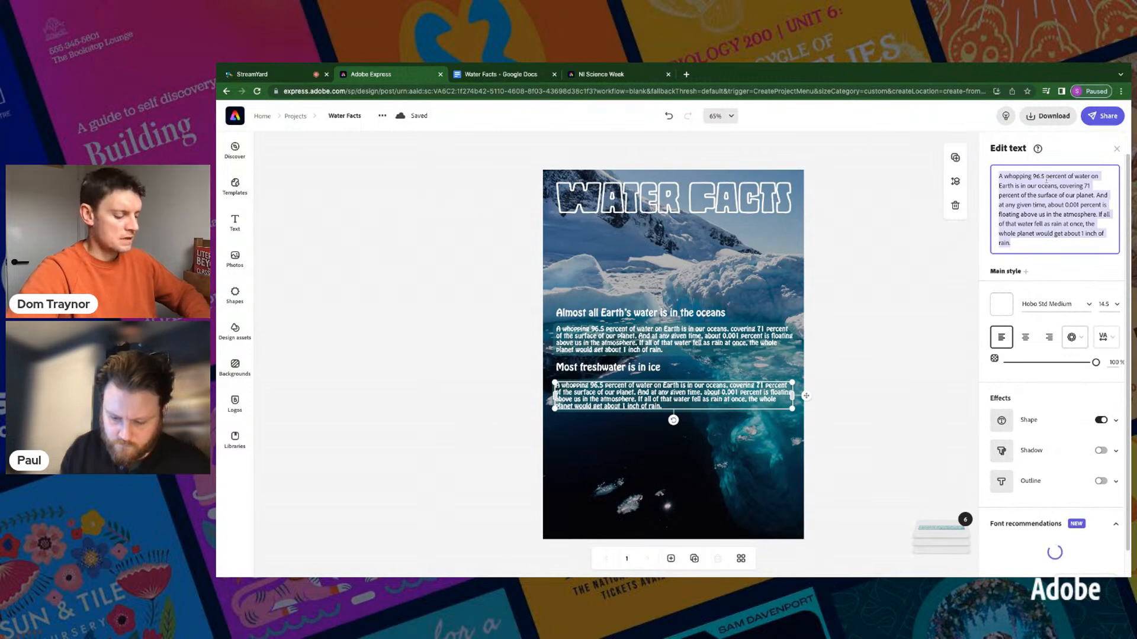
key("ctrl+v")
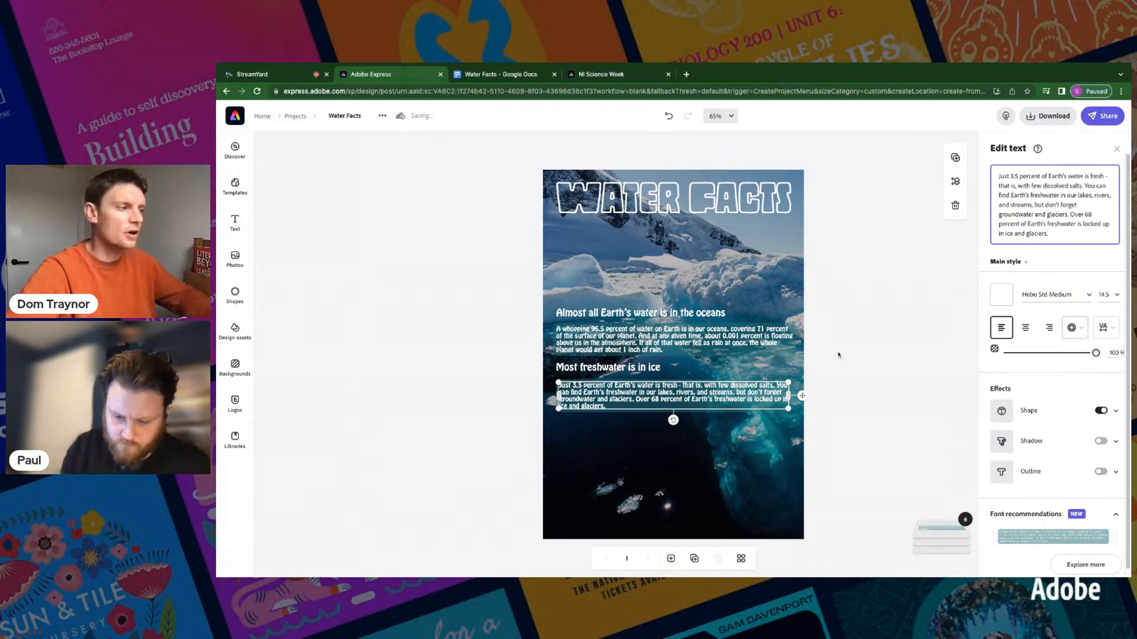
key("Escape")
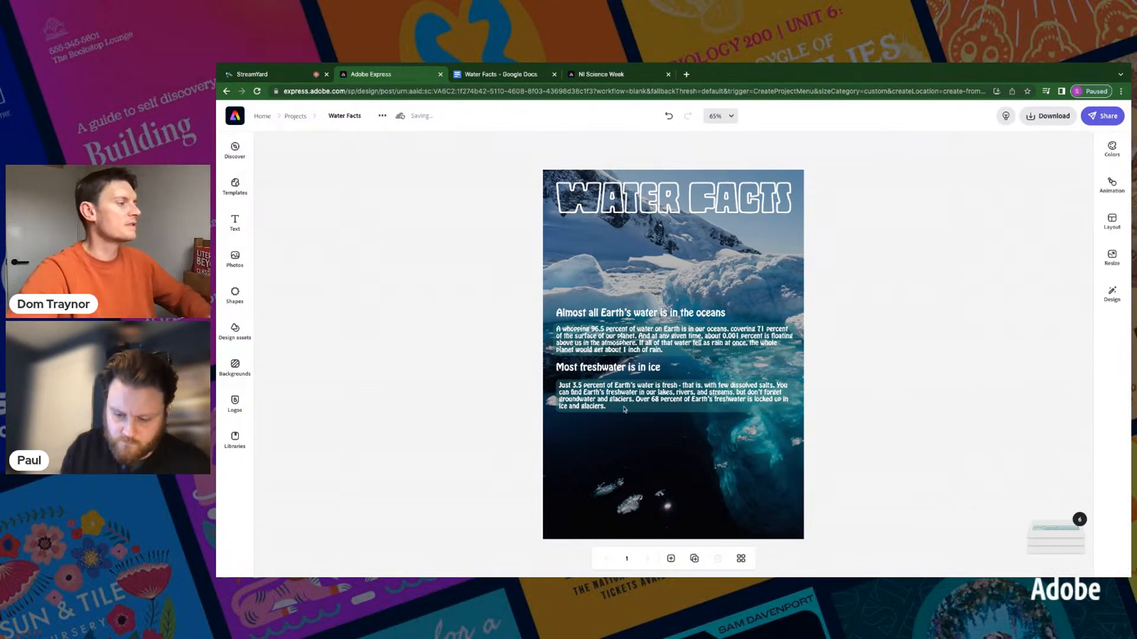
left_click_drag(671, 396, 671, 397)
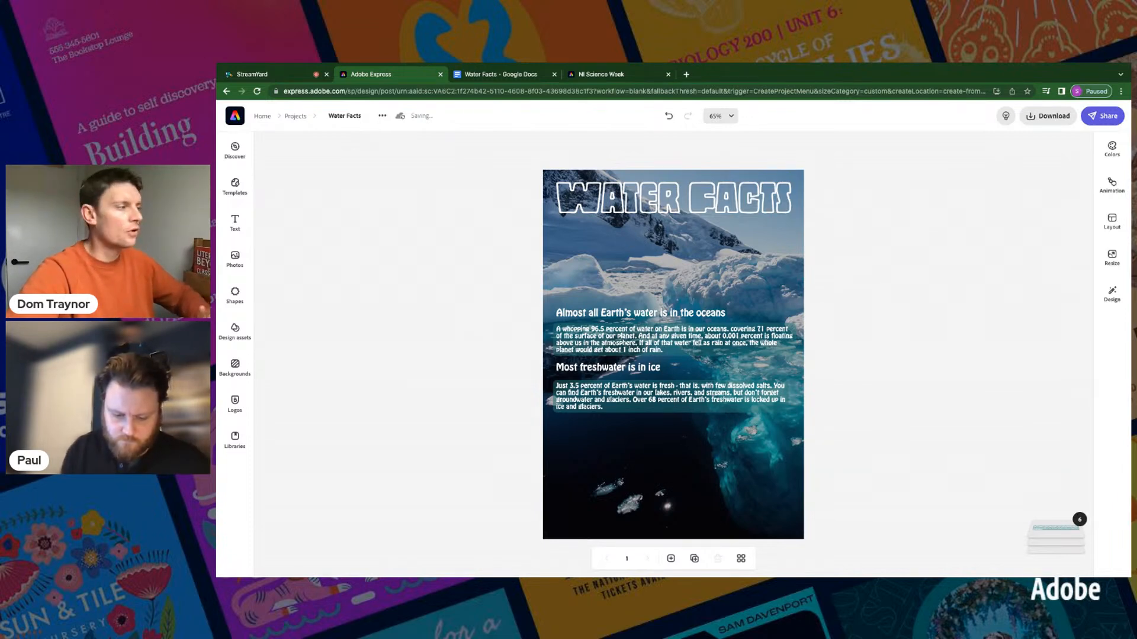
Step: Duplicate both fact headings and both paragraphs together in one selection
left_click_drag(461, 311, 676, 417)
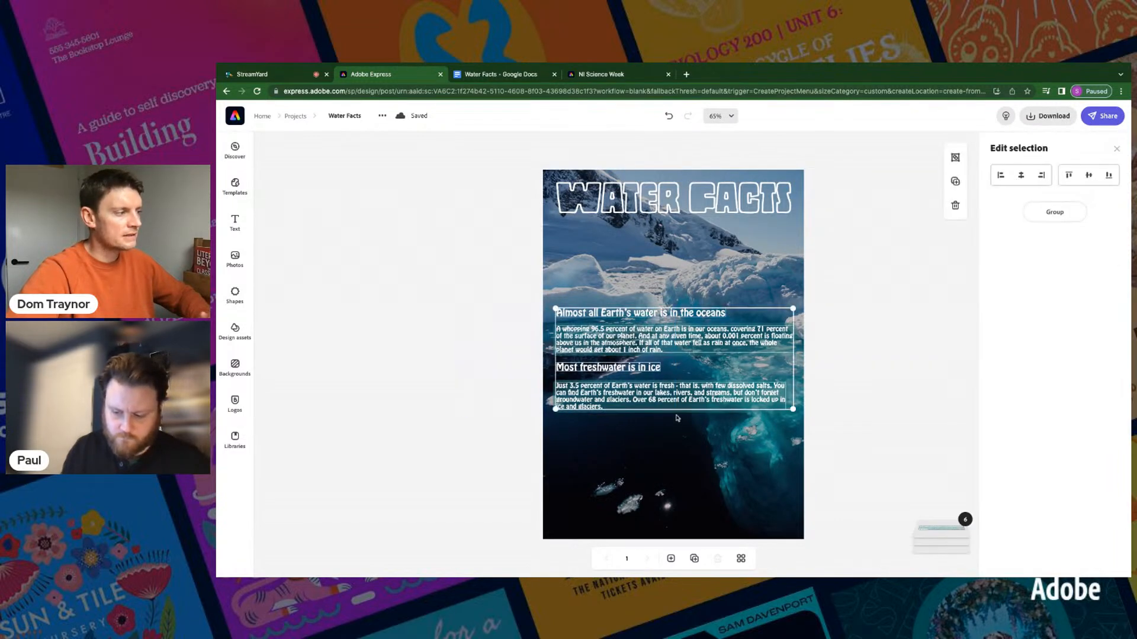
left_click(822, 364)
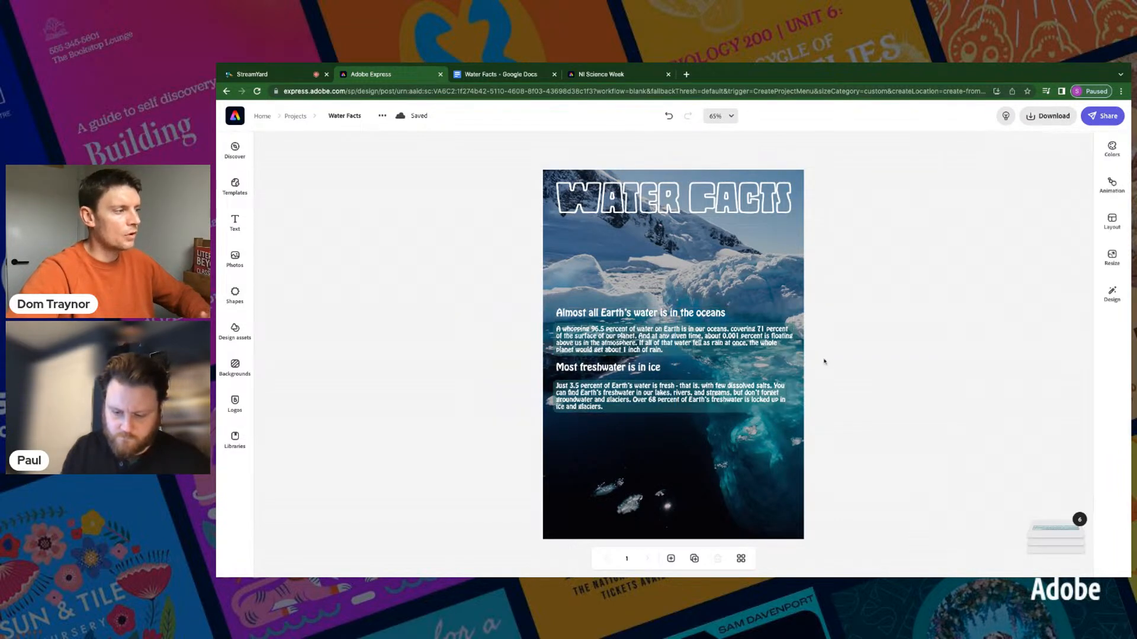
left_click(594, 317)
left_click(589, 350, "shift")
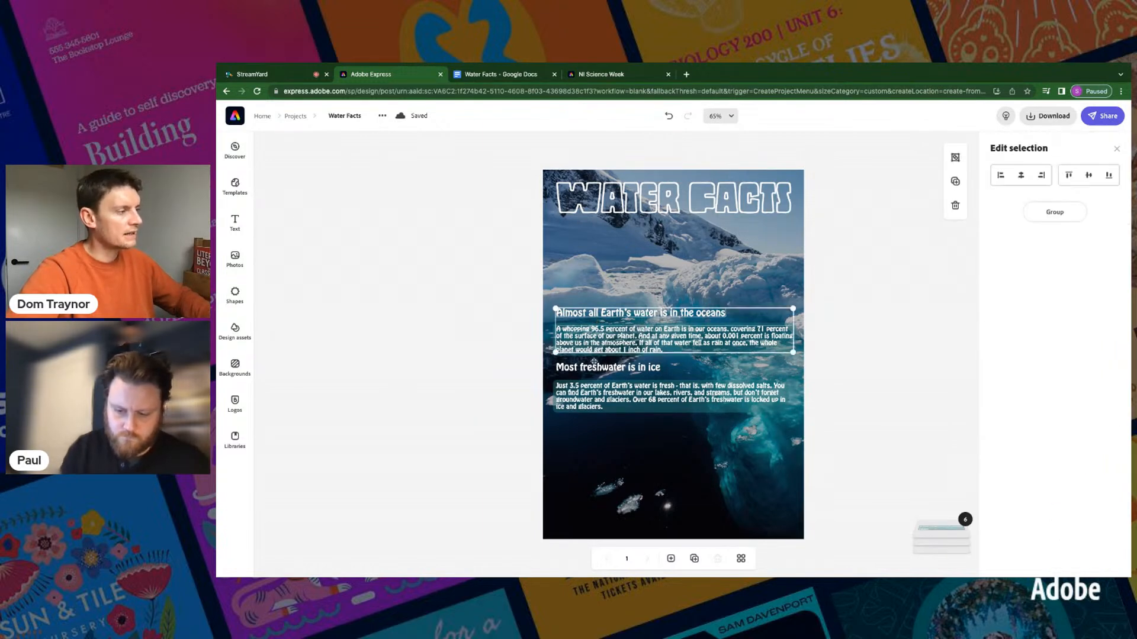
left_click(596, 369, "shift")
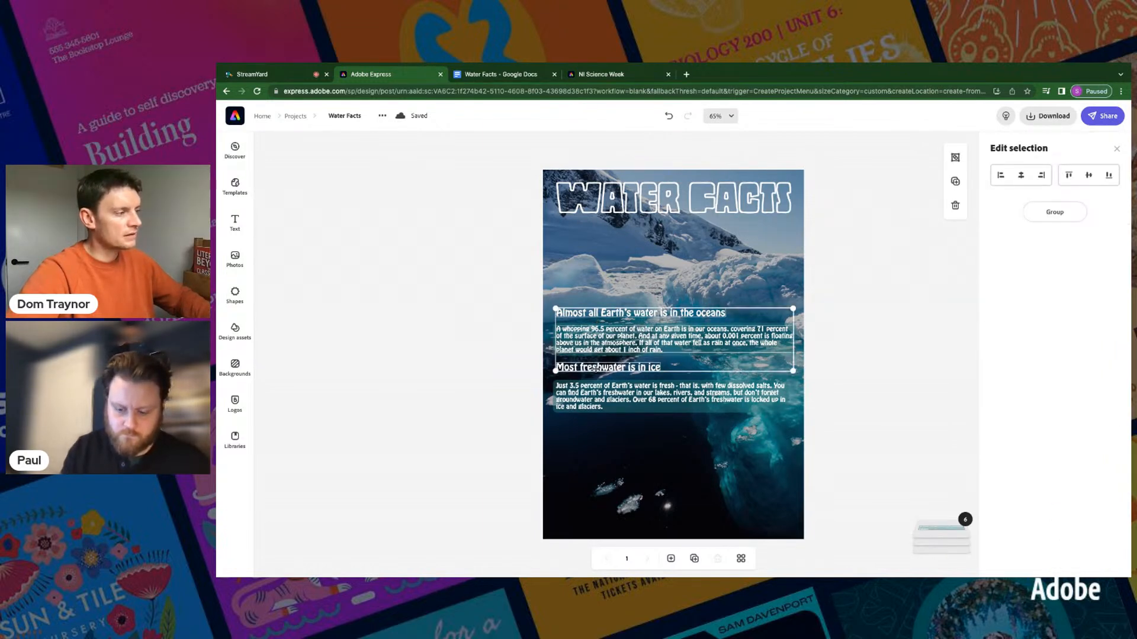
left_click(597, 390, "shift")
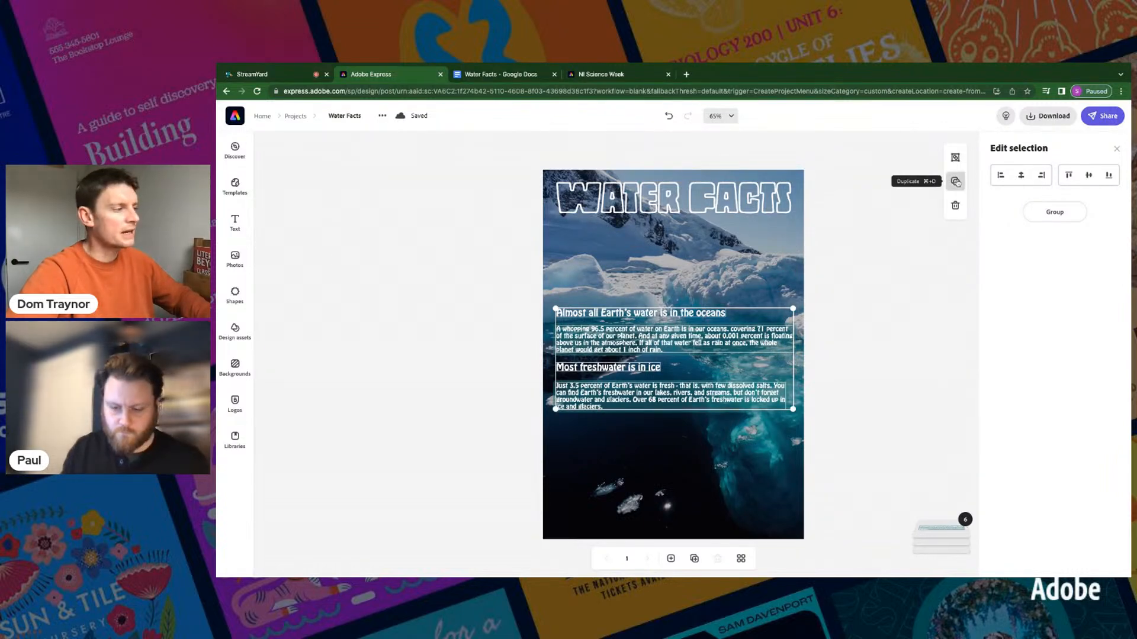
left_click(955, 181)
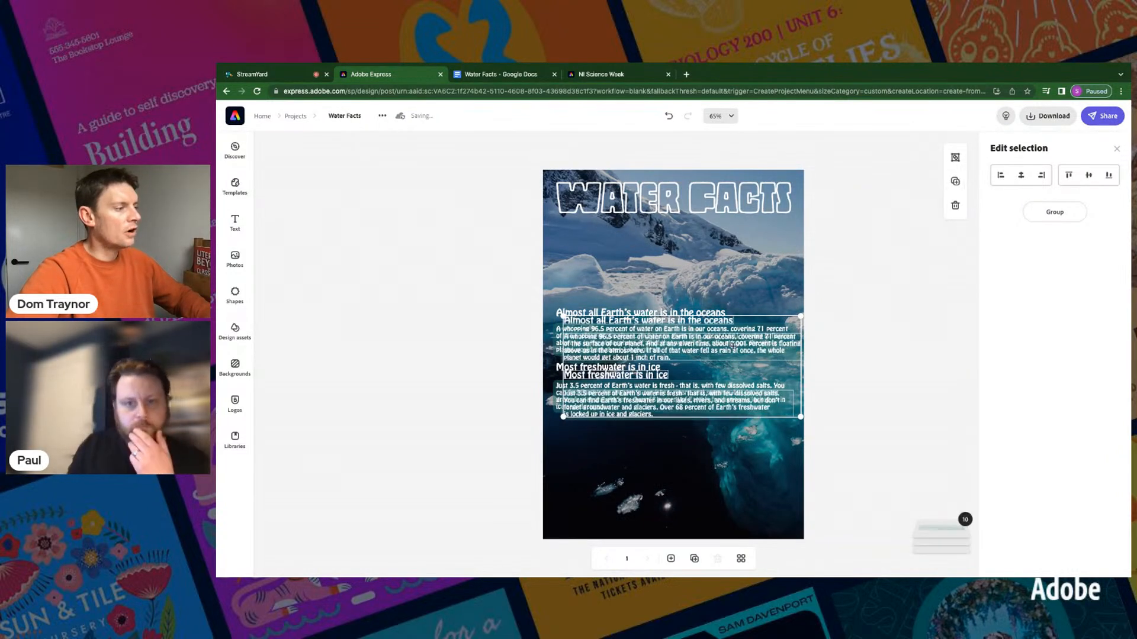
Step: Move the duplicated block of four texts below the originals, aligned to the same left edge with even spacing
key("shift+Down")
key("shift+Down")
key("shift+Down")
key("shift+Down")
key("shift+Down")
key("shift+Down")
key("shift+Down")
key("shift+Down")
key("shift+Down")
key("shift+Down")
key("shift+Down")
key("shift+Down")
key("shift+Down")
key("shift+Down")
key("shift+Down")
key("shift+Down")
key("shift+Down")
key("shift+Down")
key("shift+Down")
key("shift+Down")
key("shift+Down")
key("shift+Down")
key("shift+Down")
key("shift+Down")
key("shift+Down")
key("shift+Down")
key("shift+Down")
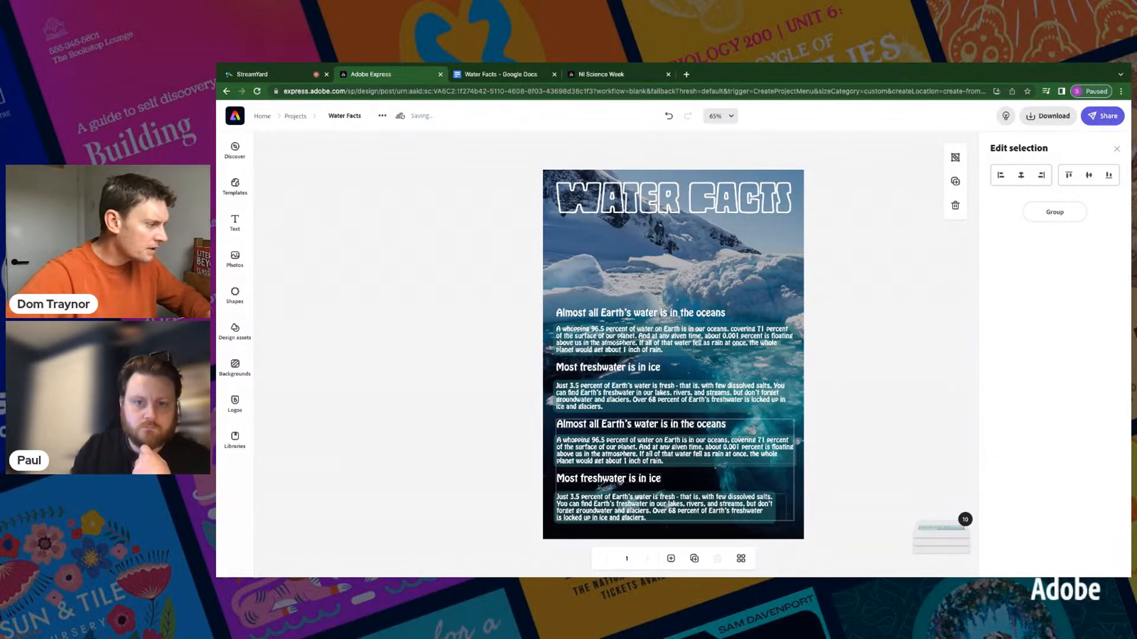
key("Down")
key("Down")
key("Down")
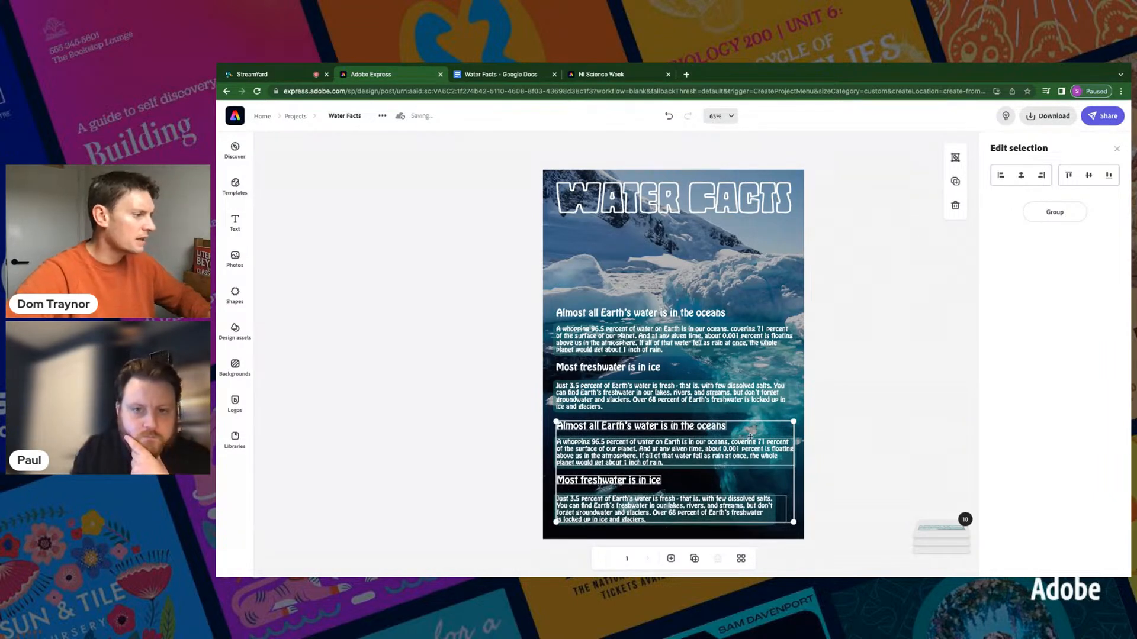
left_click(890, 374)
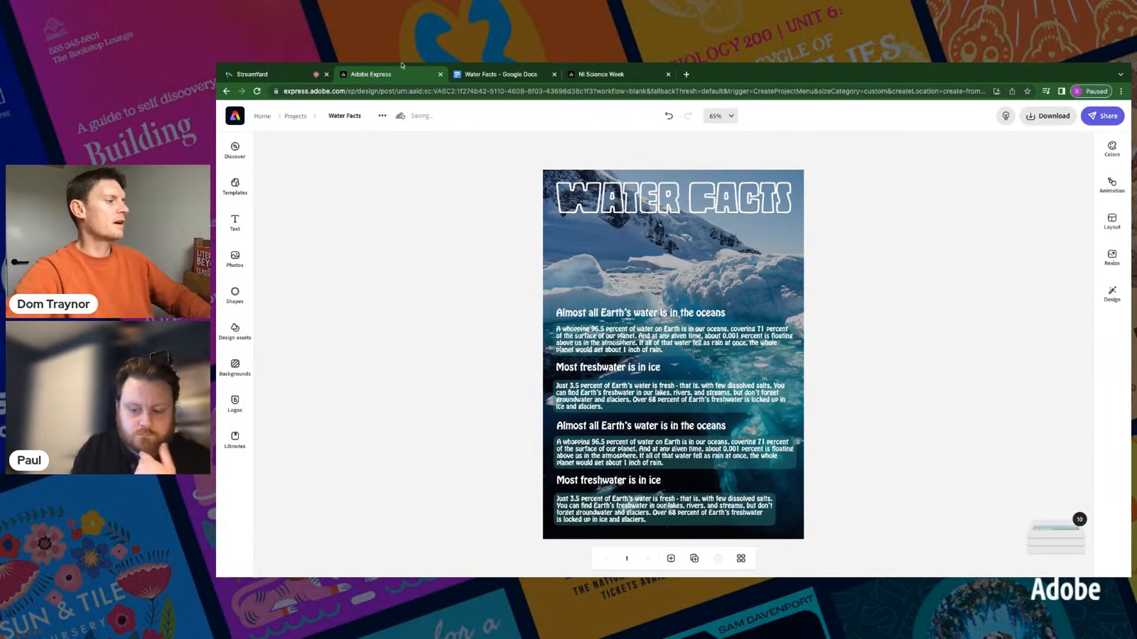
Step: Copy the heading "A lot can live in one drop of water" from the Google Doc and paste it over the third heading in Adobe Express
left_click(469, 74)
left_click_drag(487, 364, 624, 363)
key("ctrl+c")
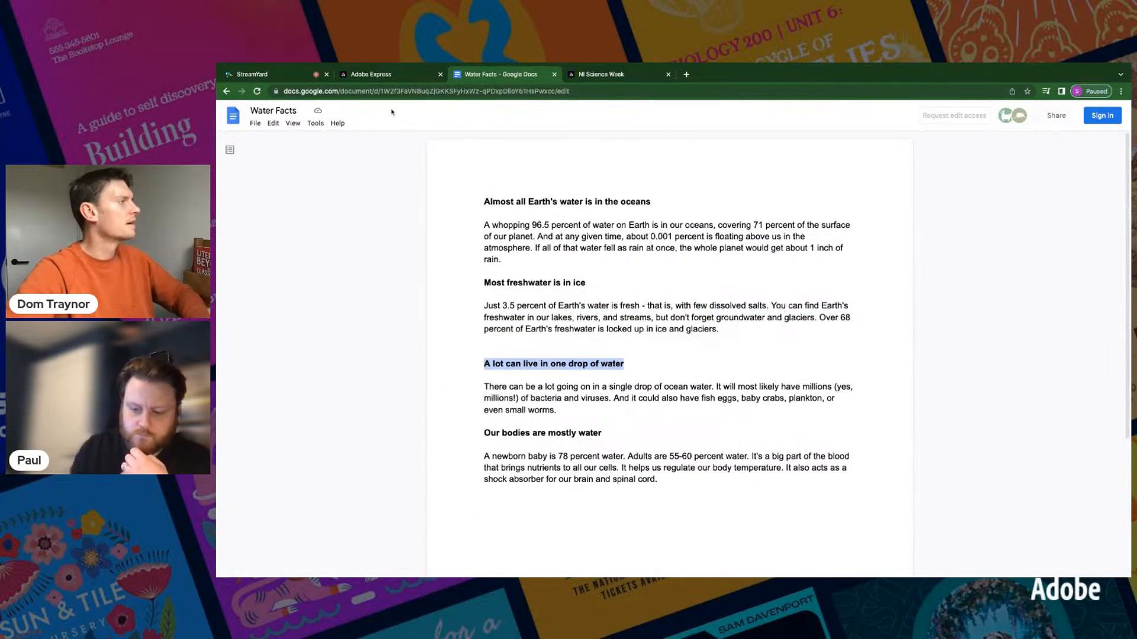
left_click(384, 75)
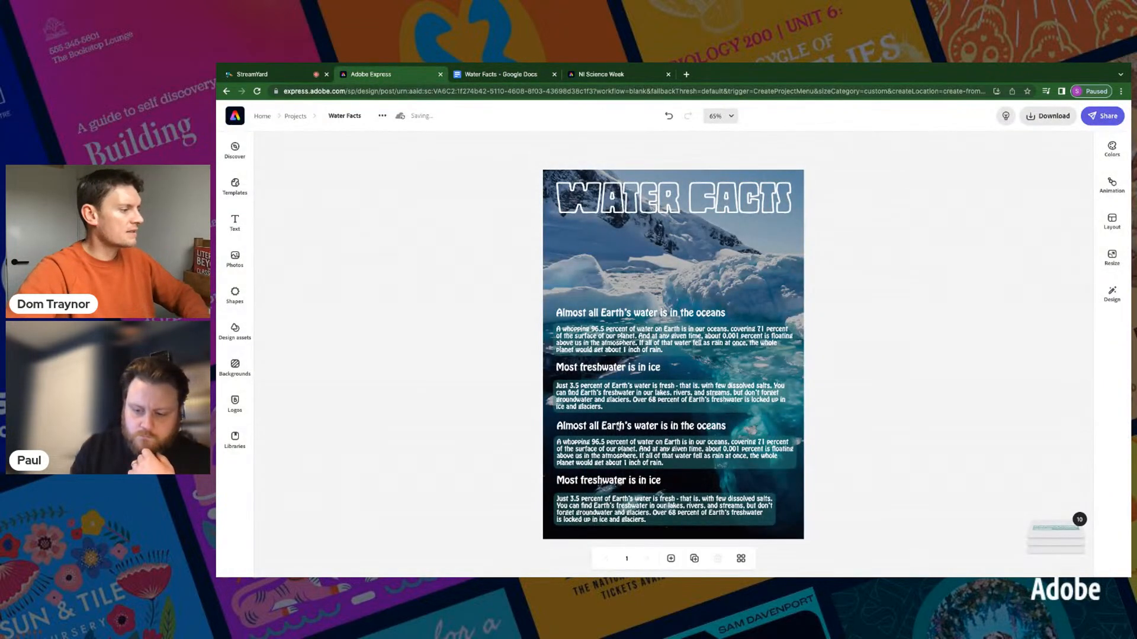
left_click(620, 426)
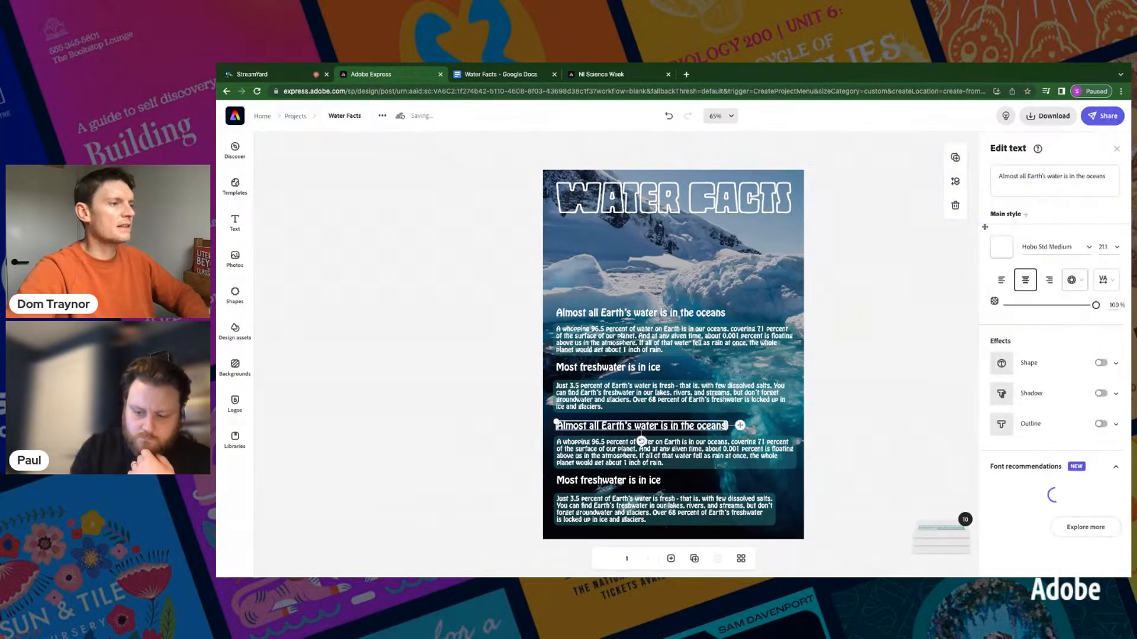
left_click(1022, 176)
key("ctrl+a")
key("ctrl+v")
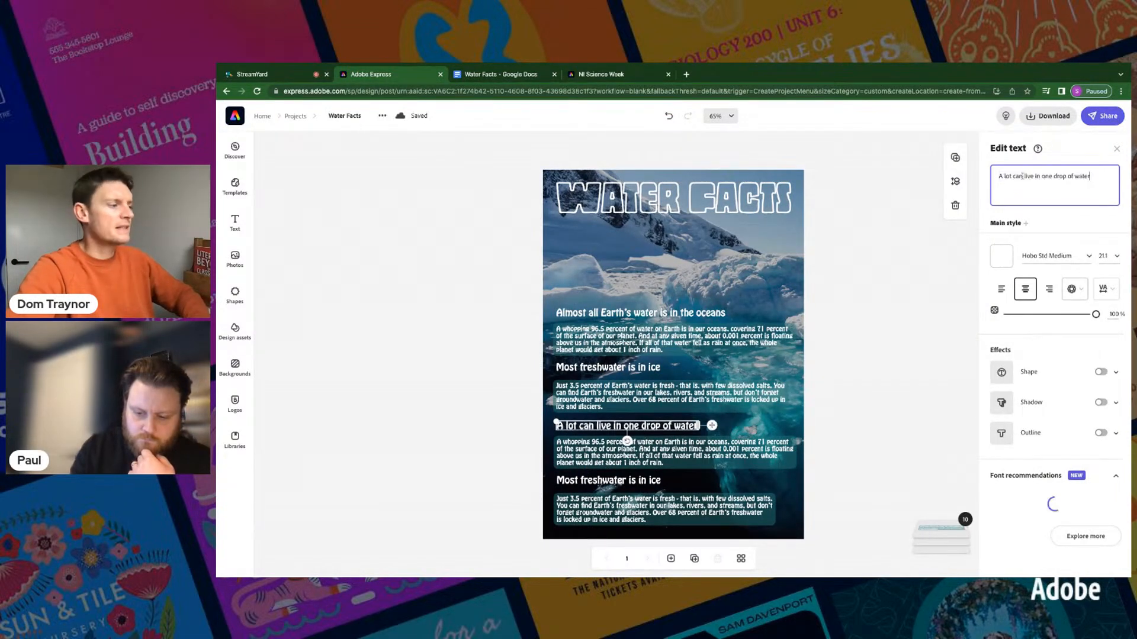
Step: Replace the fourth heading with "Our bodies are mostly water" from the Google Doc and widen its text box to fit one line
left_click(503, 74)
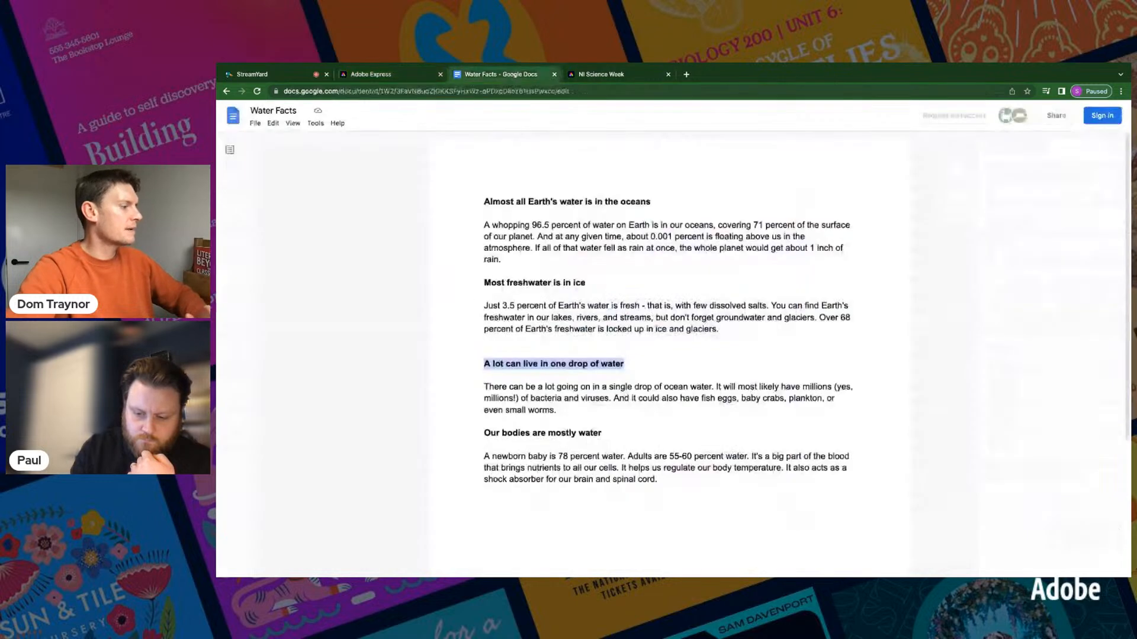
left_click_drag(482, 433, 602, 433)
key("ctrl+c")
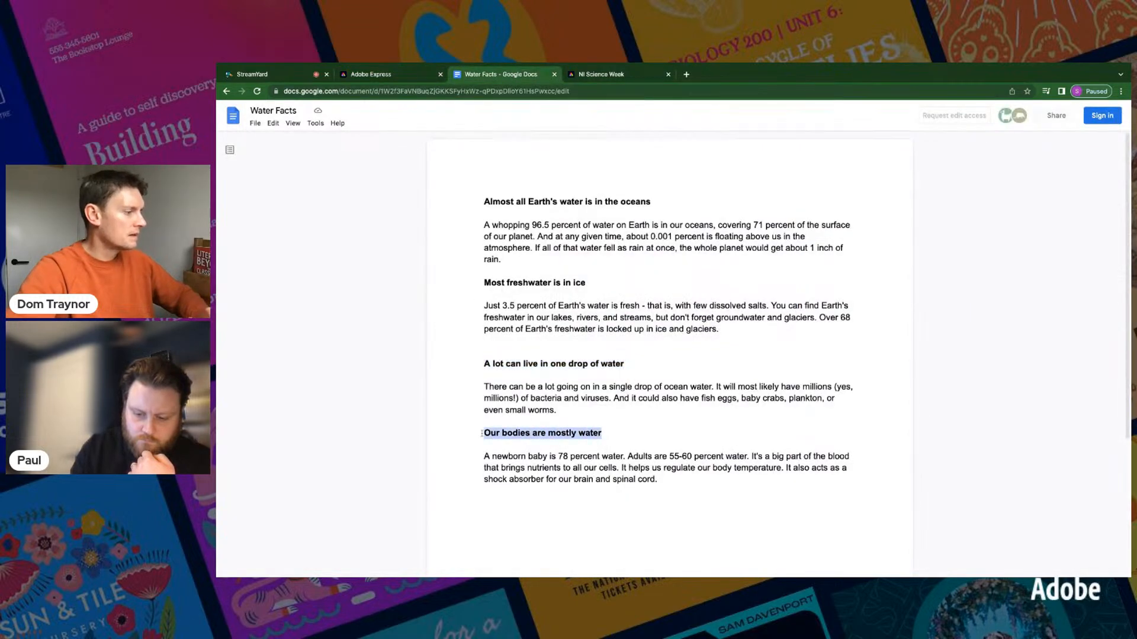
left_click(380, 76)
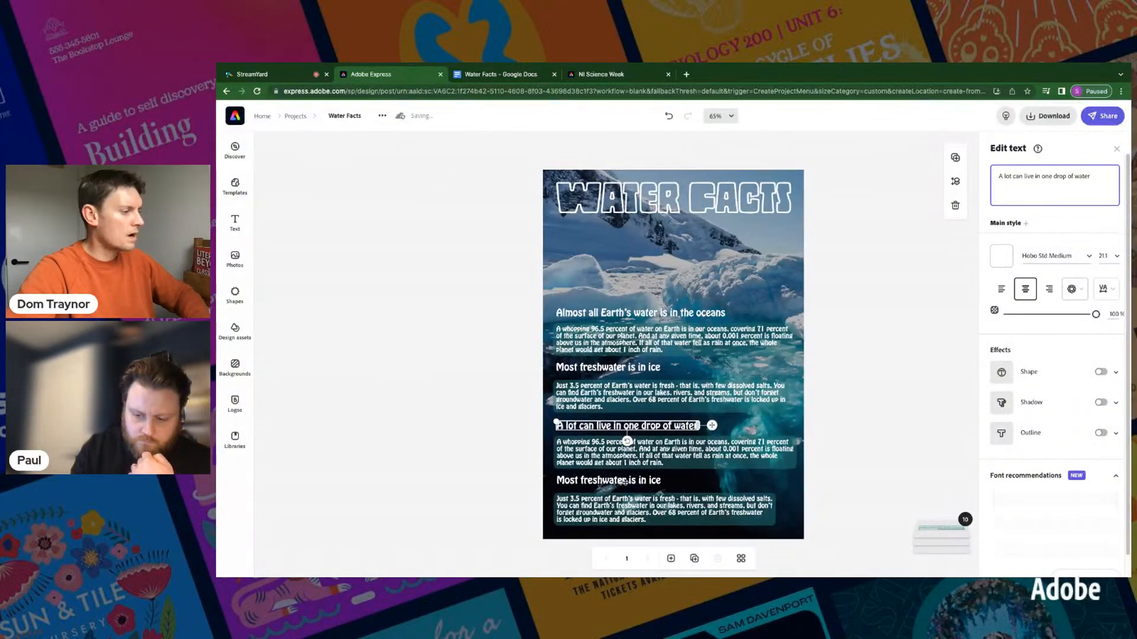
left_click(624, 482)
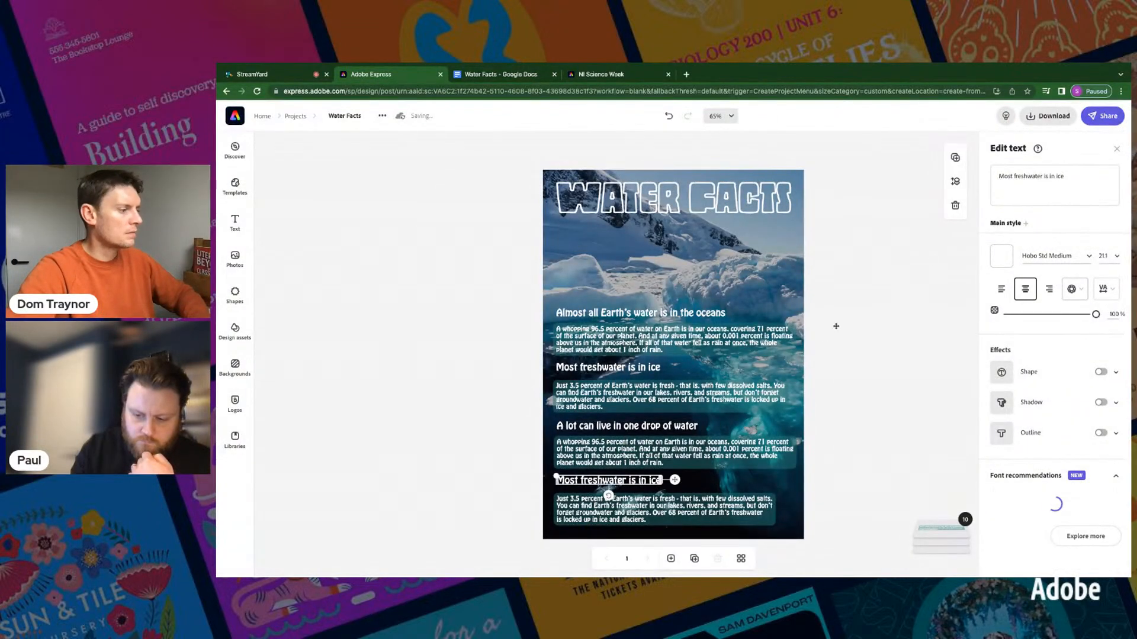
left_click(1017, 177)
key("ctrl+v")
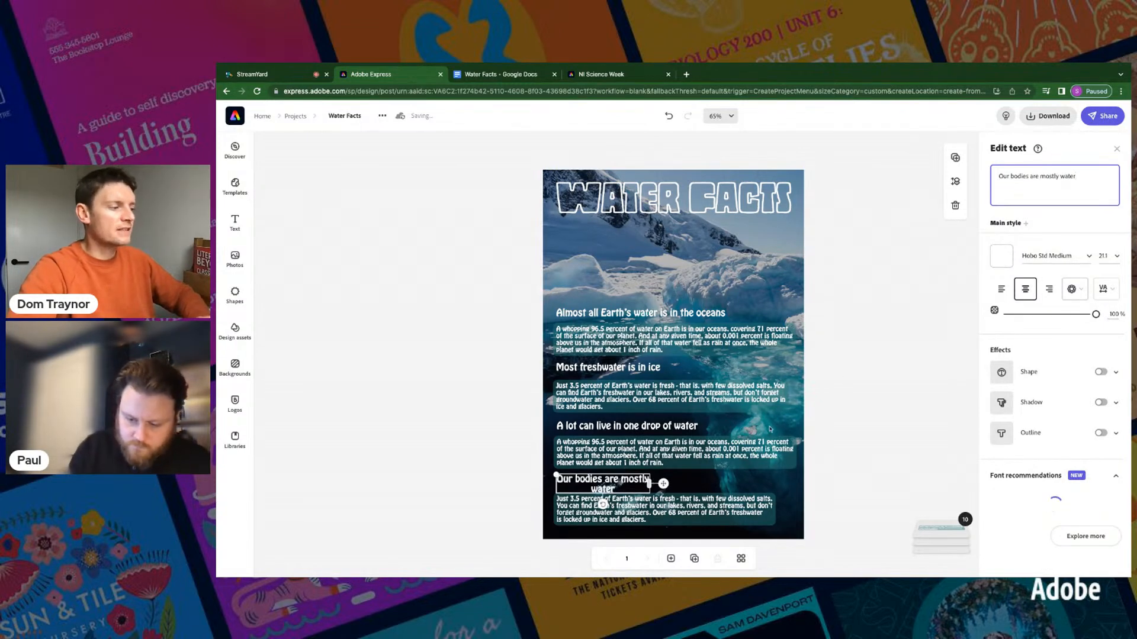
left_click_drag(649, 483, 692, 479)
Step: Nudge the "Our bodies are mostly water" heading slightly left and down so it sits just above its paragraph
key("Left")
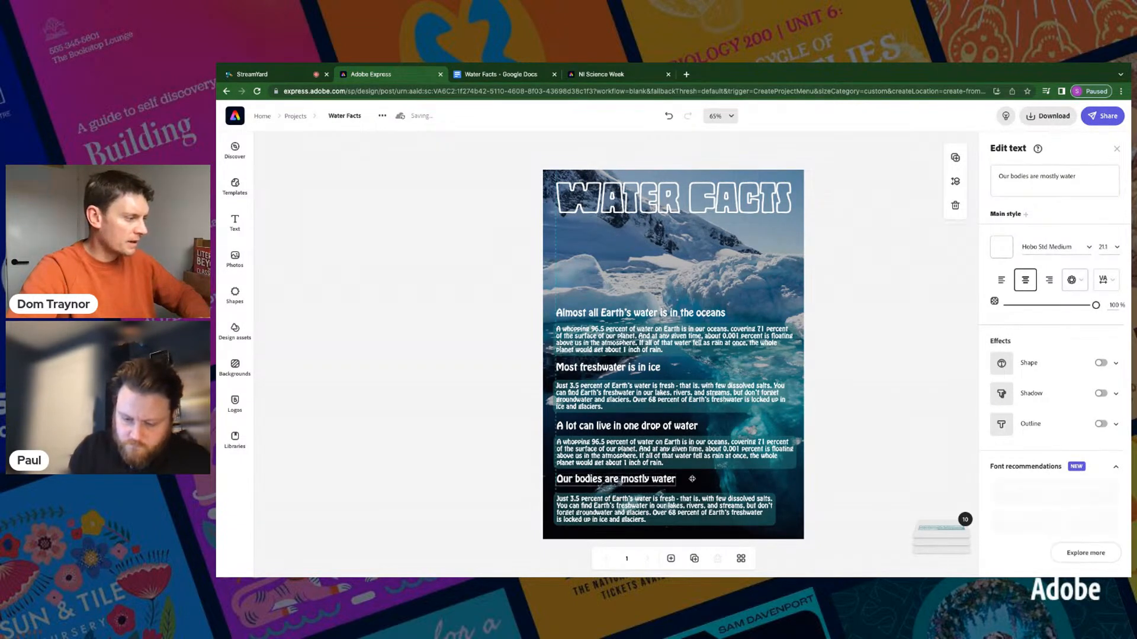
key("Down")
key("Down")
key("Down")
key("Down")
key("Down")
key("Down")
key("Down")
key("Up")
key("Up")
key("Up")
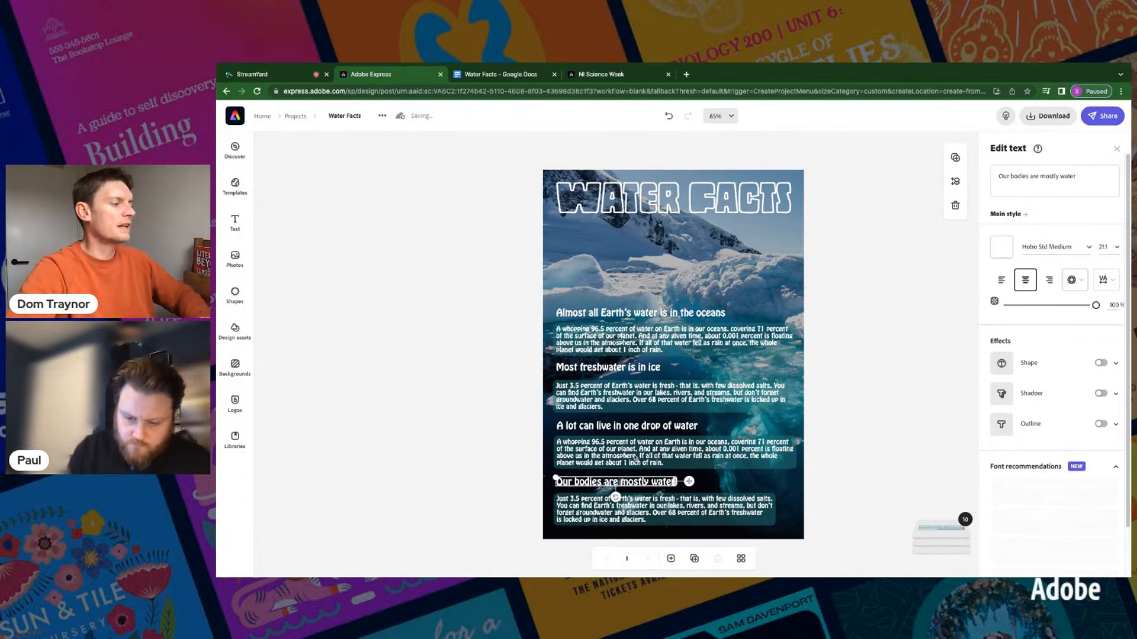
Step: Replace the paragraph under "A lot can live in one drop of water" with the matching paragraph copied from the Google Doc
left_click(633, 458)
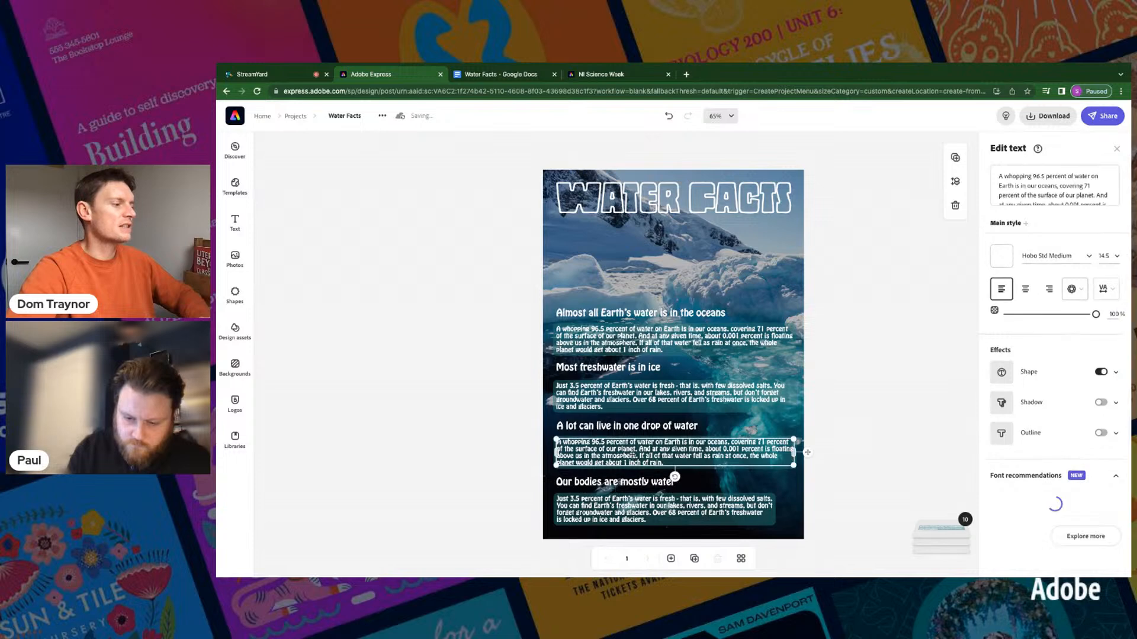
left_click(484, 75)
left_click_drag(484, 385, 563, 408)
key("ctrl+c")
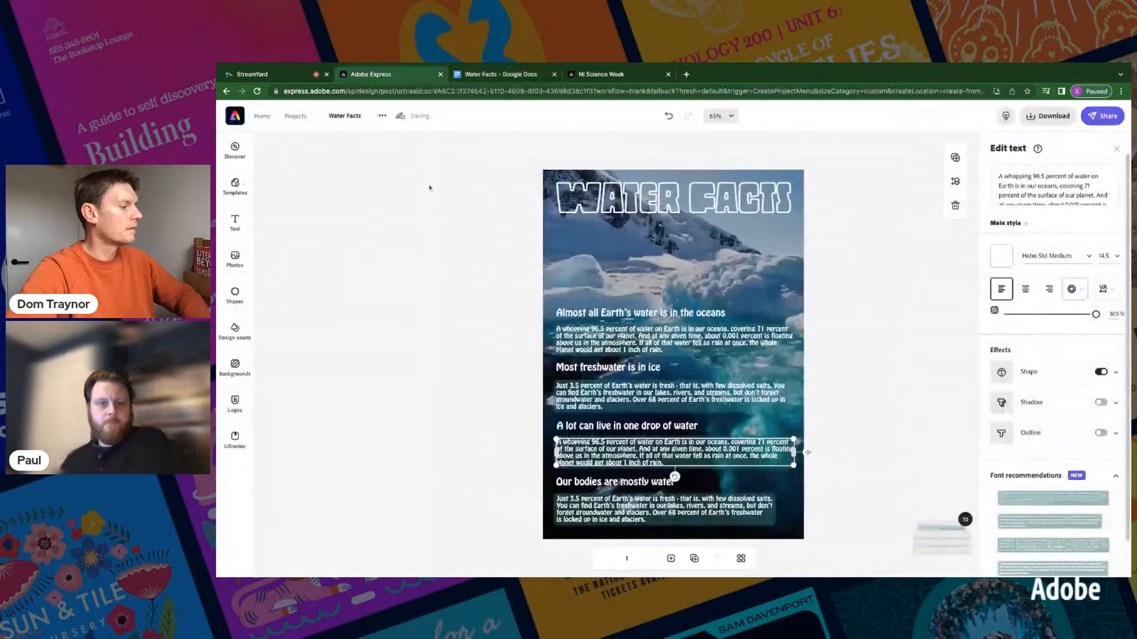
left_click(390, 74)
left_click(1029, 176)
key("ctrl+a")
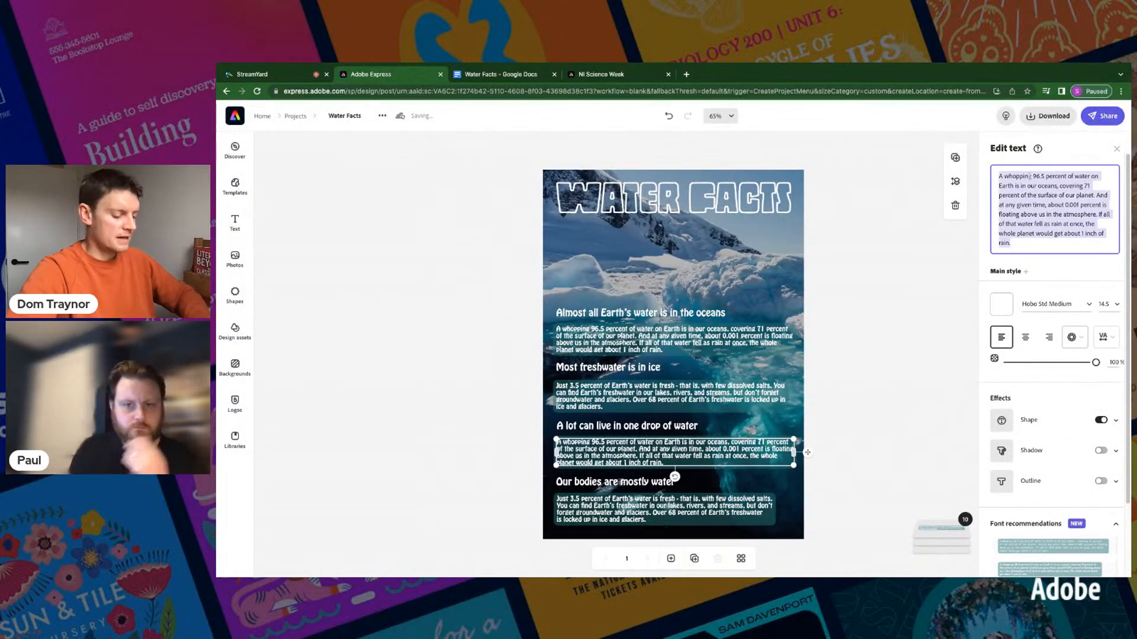
key("ctrl+v")
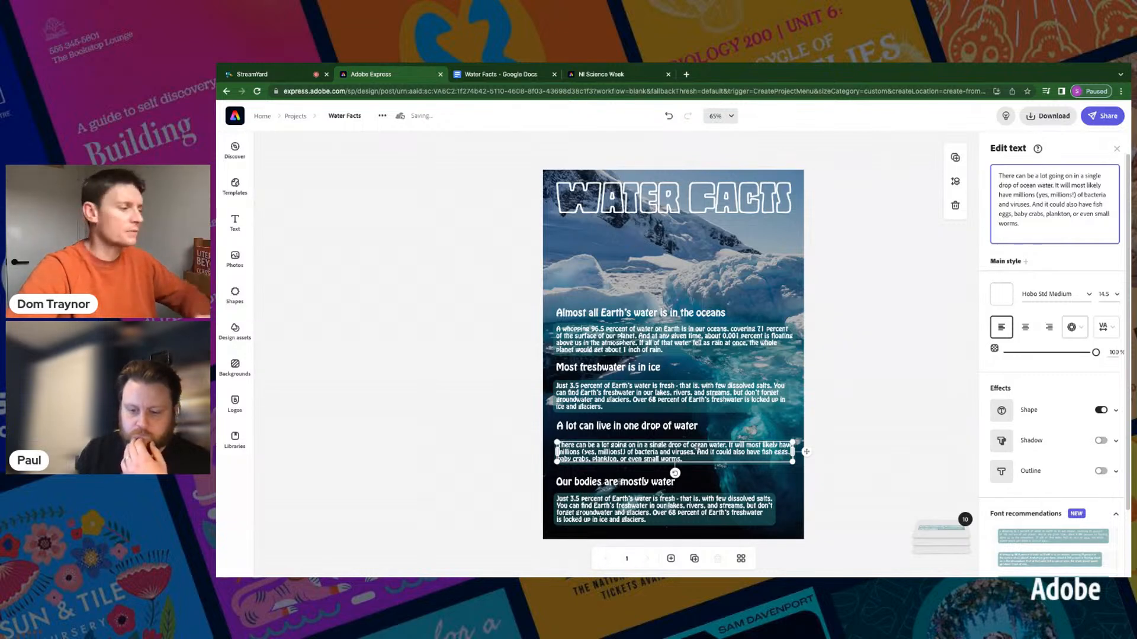
Step: Copy the "A newborn baby is 78 percent water" paragraph from the Google Doc and paste it over the last paragraph in Adobe Express
left_click(514, 76)
left_click_drag(486, 456, 662, 479)
key("ctrl+c")
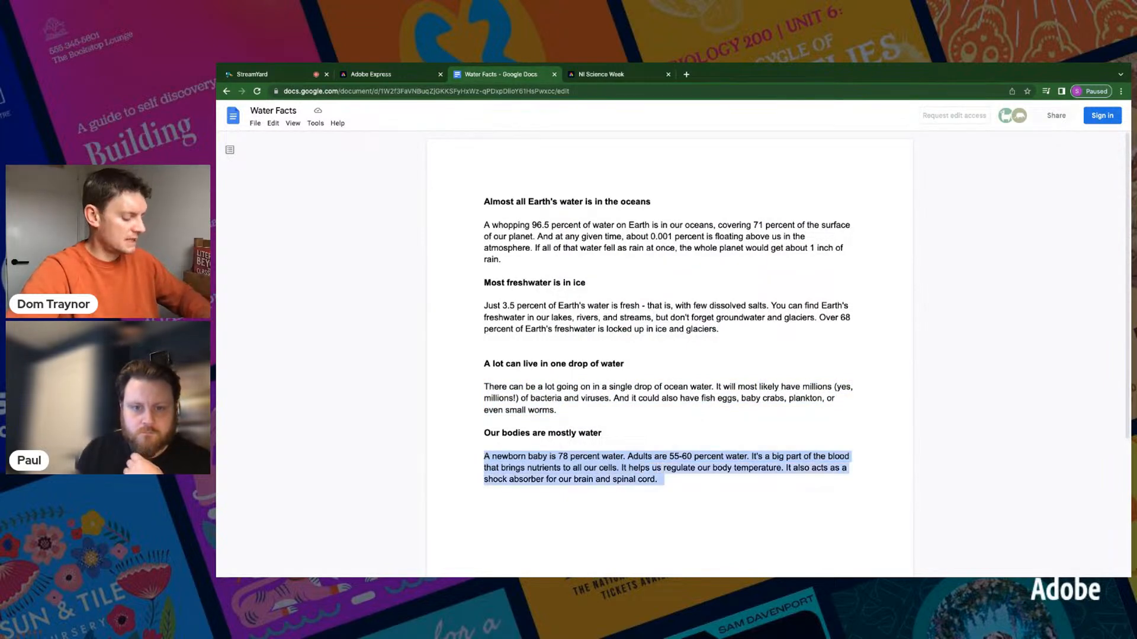
left_click(396, 76)
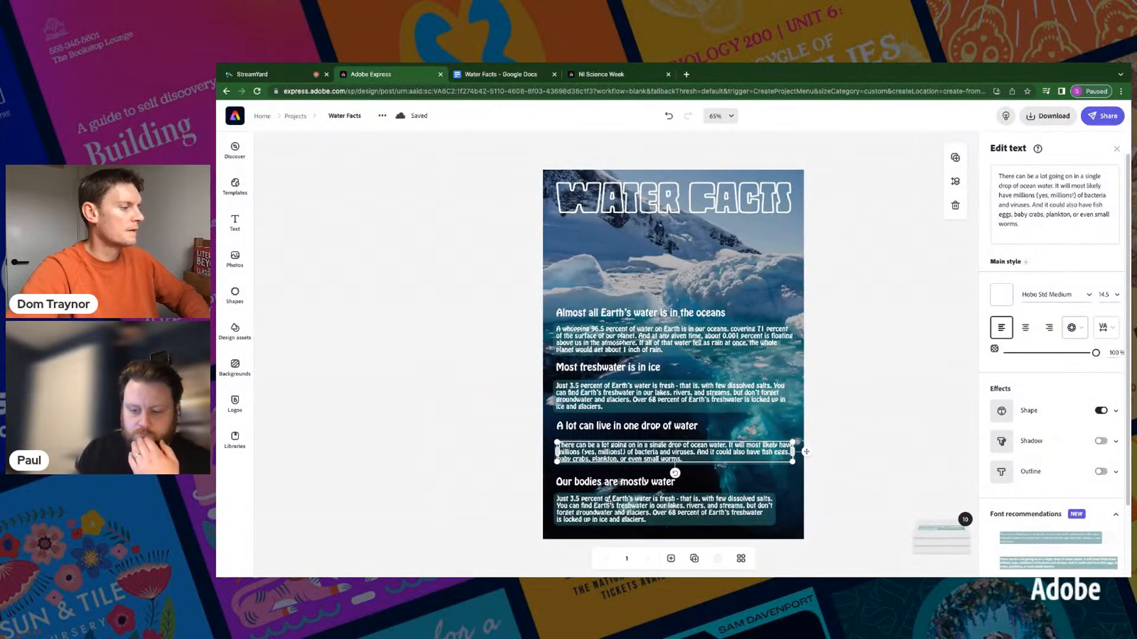
left_click(1032, 187)
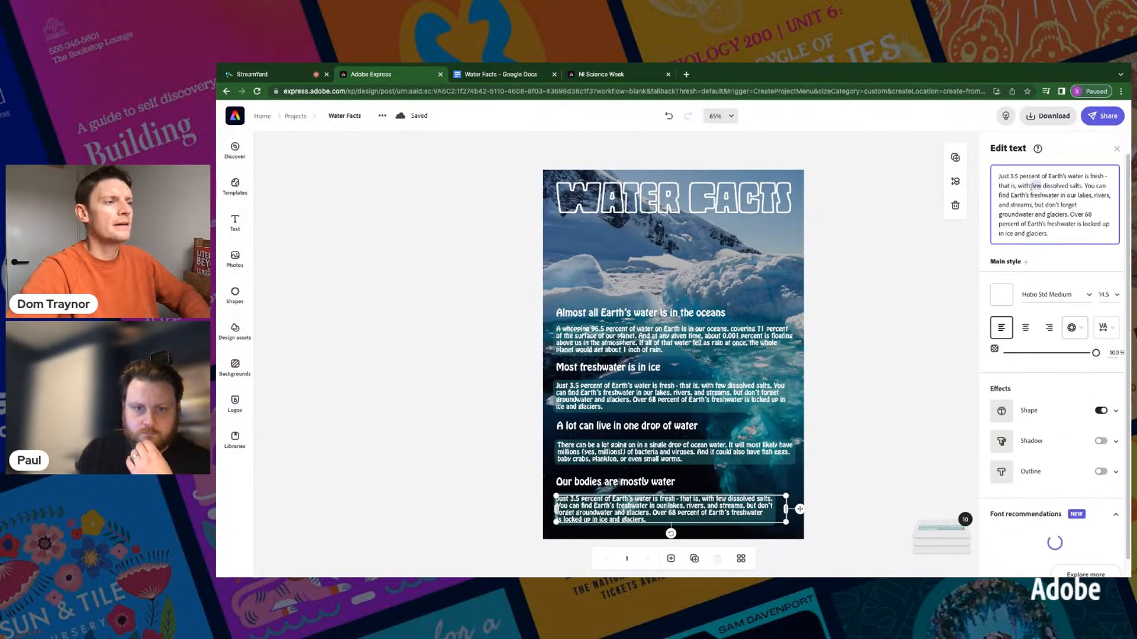
key("ctrl+a")
key("ctrl+v")
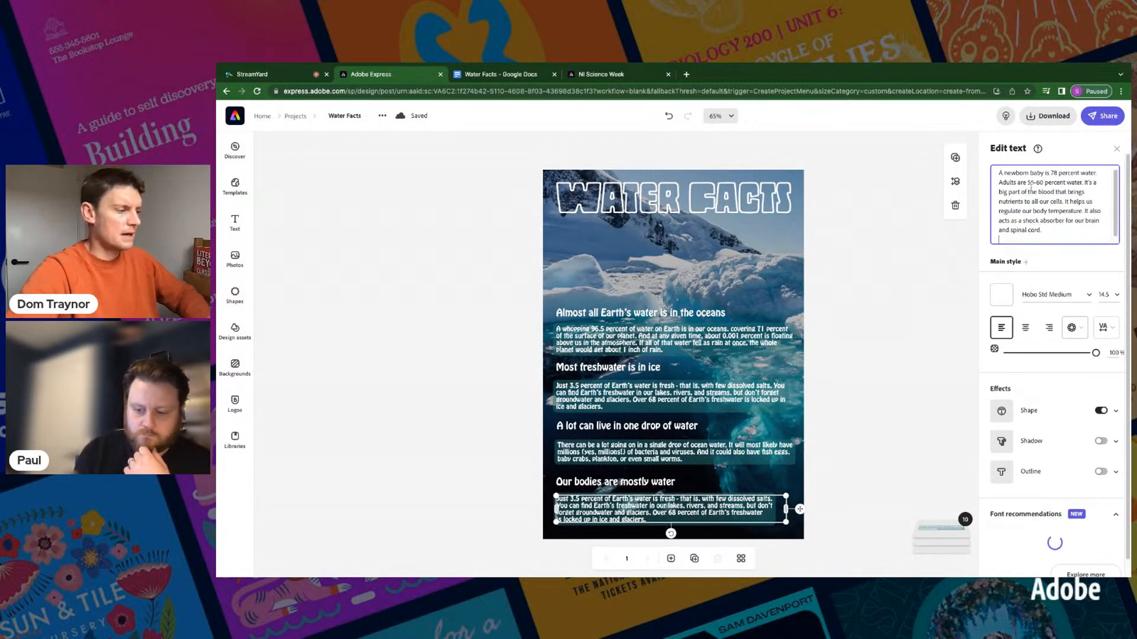
Step: Remove the empty line at the end of the last paragraph and nudge the third paragraph slightly up towards its heading
key("BackSpace")
left_click(849, 413)
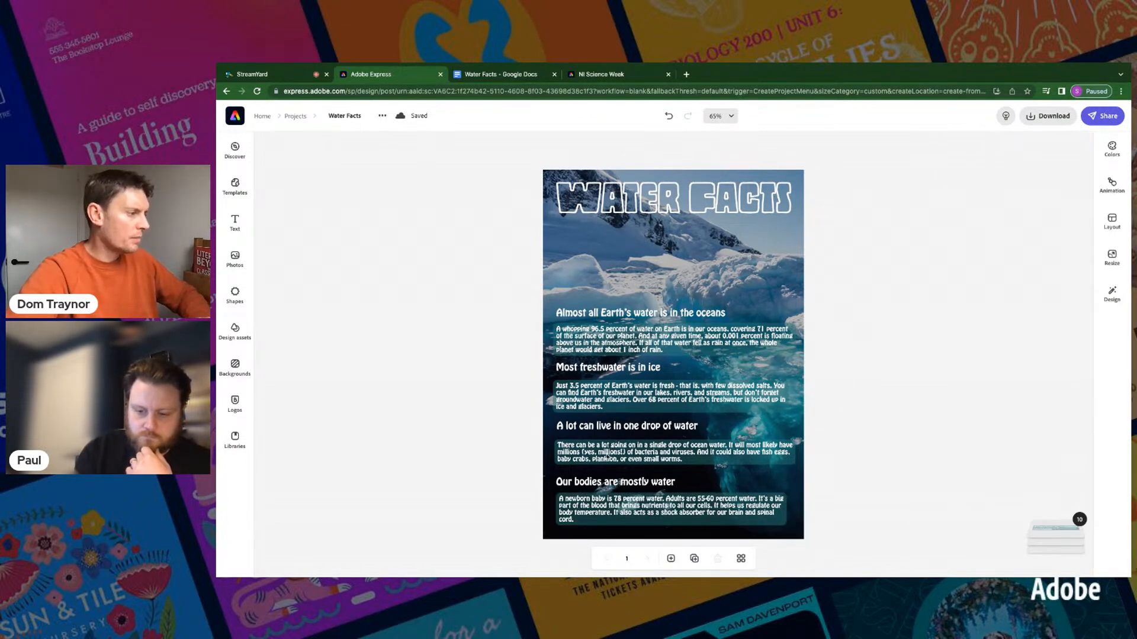
left_click(607, 457)
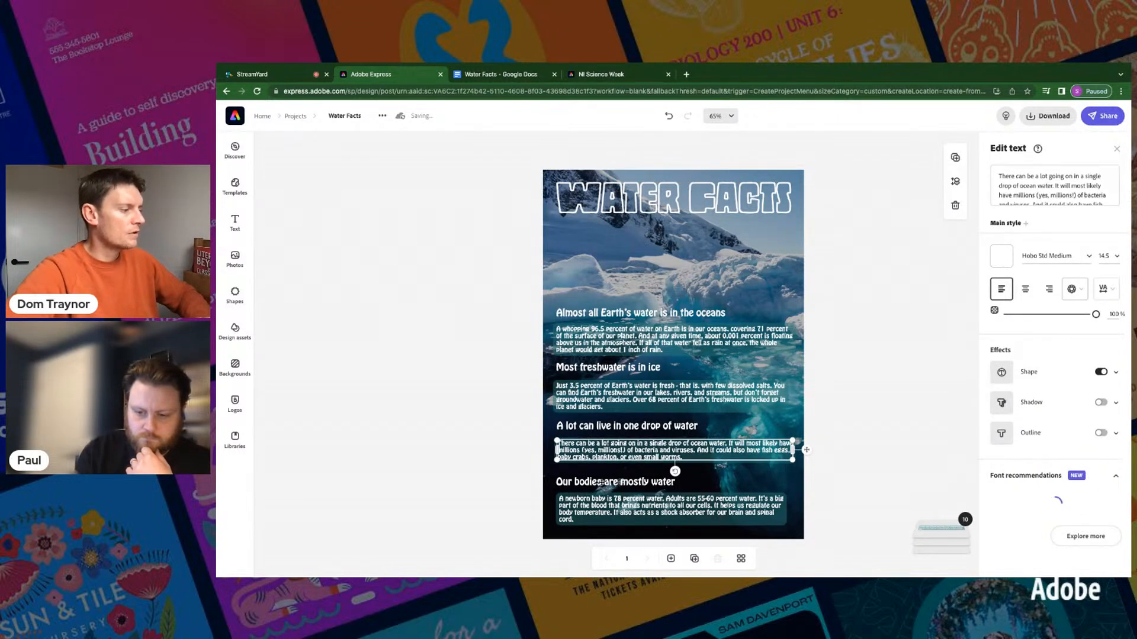
Step: Select the "Our bodies are mostly water" heading together with its paragraph and nudge both slightly up
left_click(602, 482)
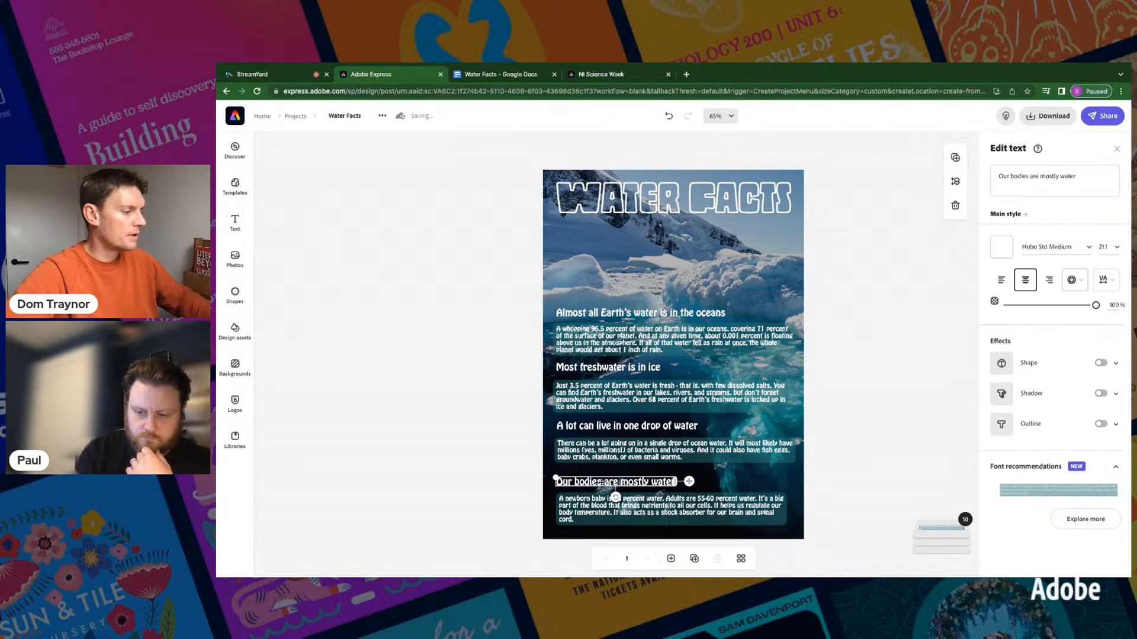
left_click(576, 512, "shift")
key("Up")
key("Up")
key("Up")
key("Up")
key("Up")
key("Up")
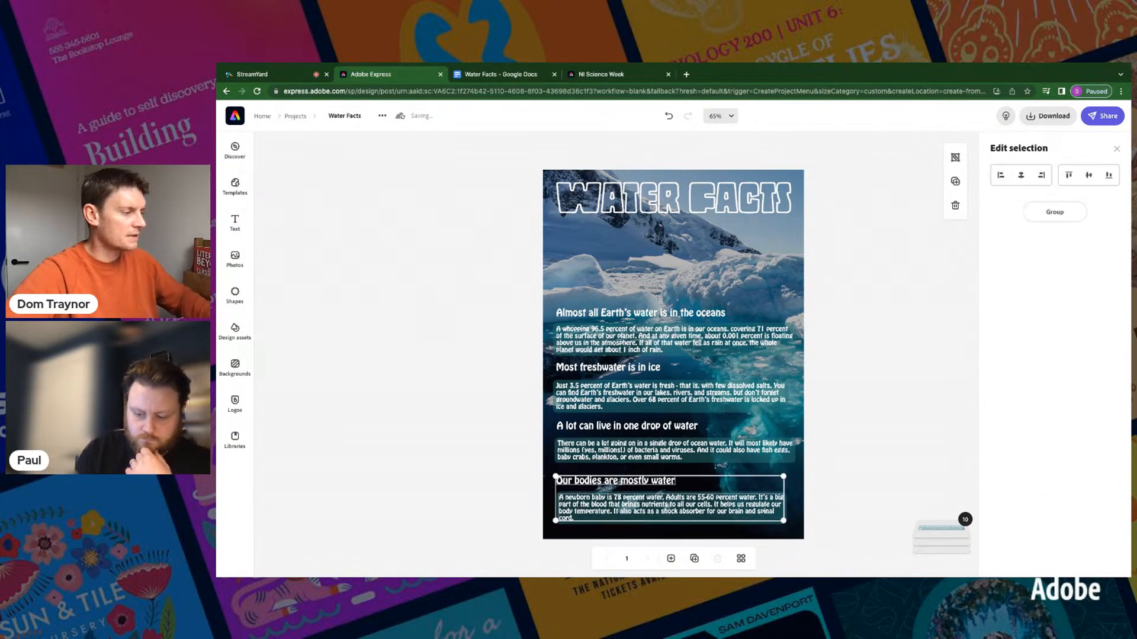
key("Up")
key("Up")
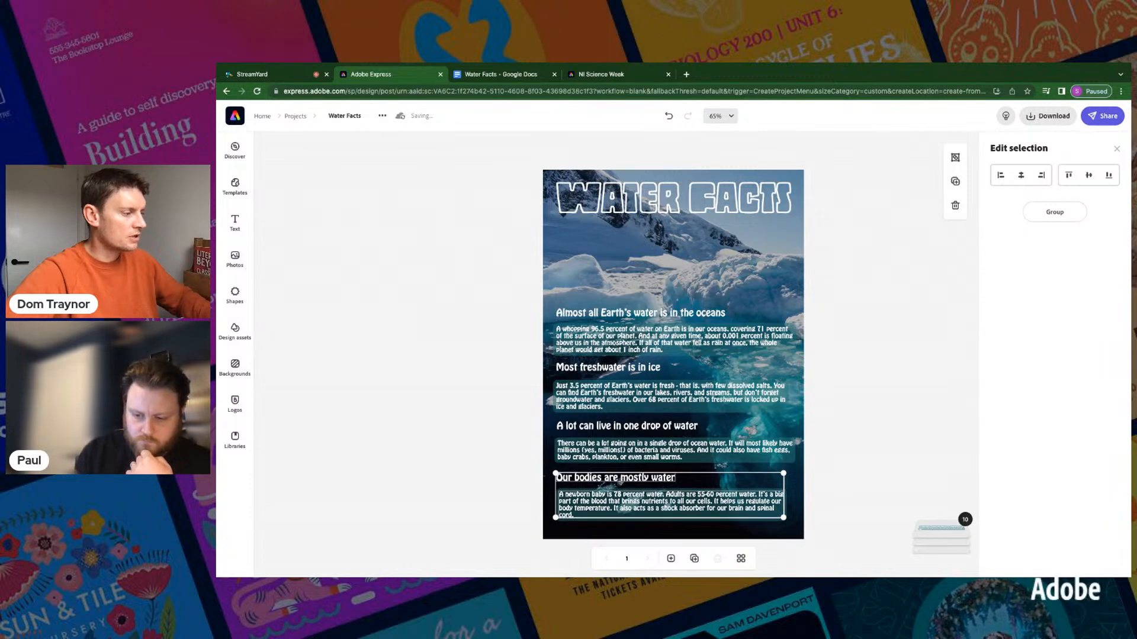
left_click(517, 335)
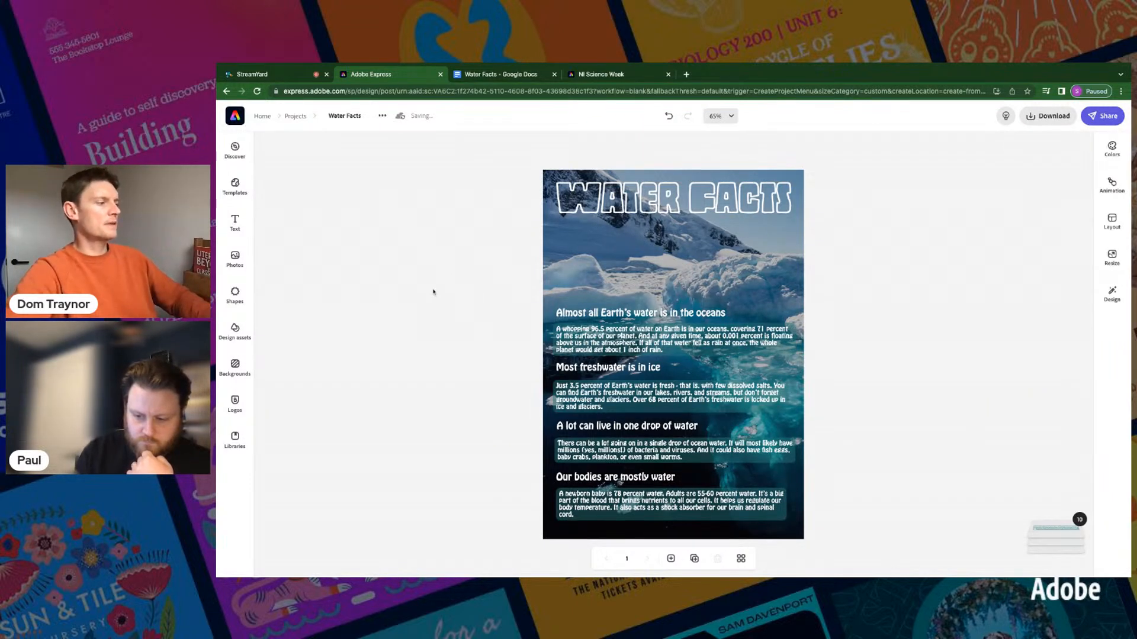
Step: Select all four headings and paragraphs together and shift them slightly down the poster
left_click_drag(438, 293, 674, 522)
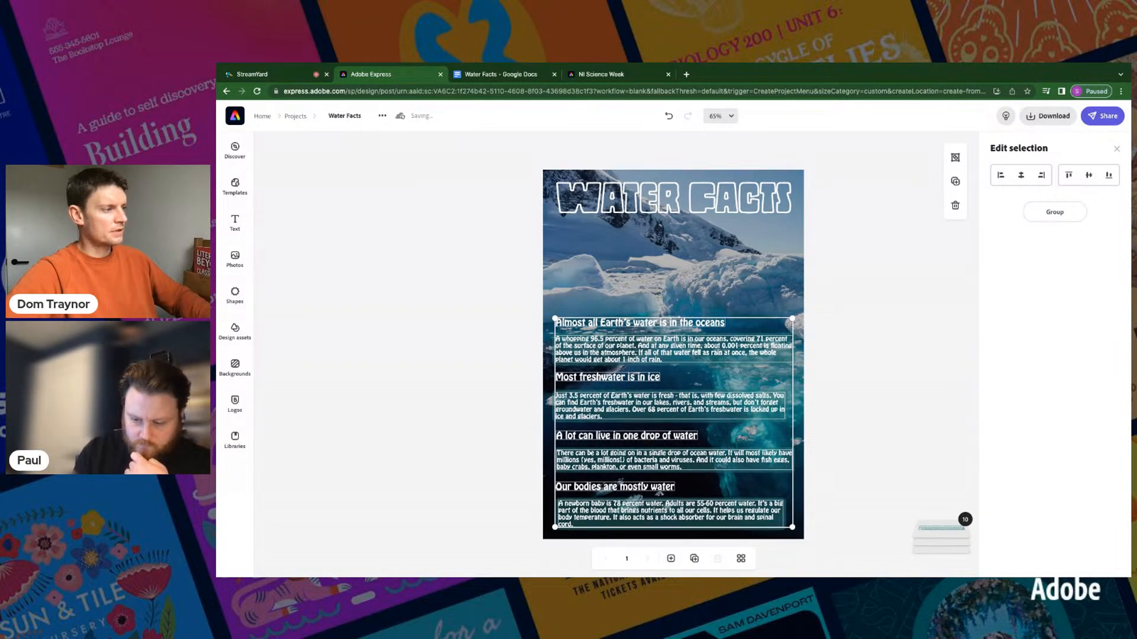
left_click(887, 384)
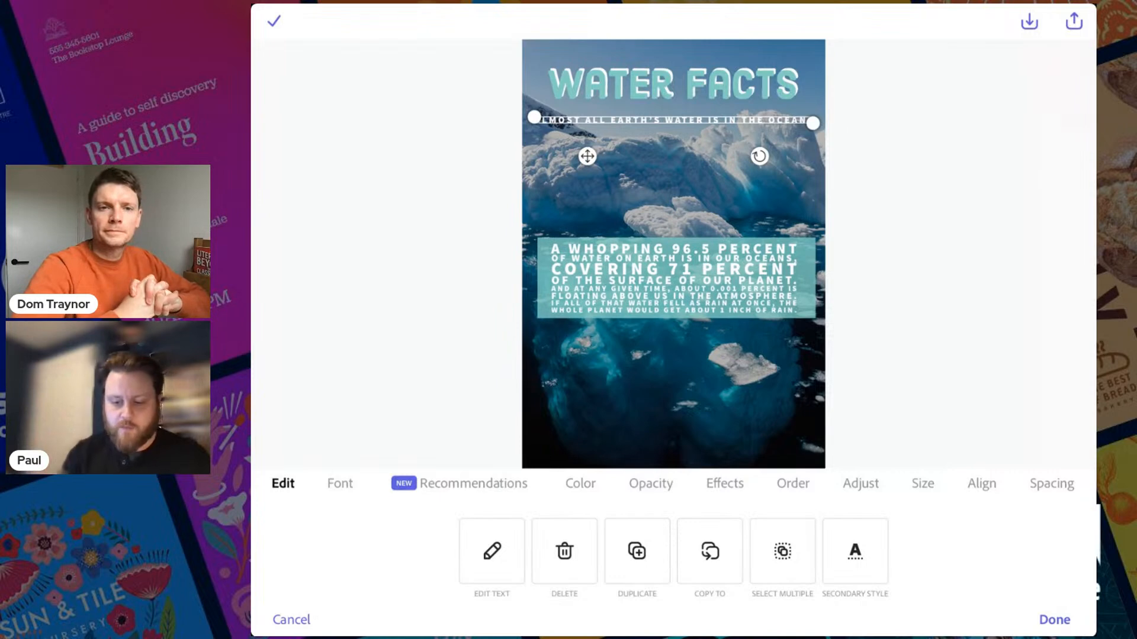
Step: In the iPad version, move the "A whopping 96.5 percent" paragraph and its turquoise box up directly beneath the heading
left_click(1054, 620)
left_click_drag(673, 278, 674, 176)
left_click(673, 278)
left_click_drag(673, 277, 674, 171)
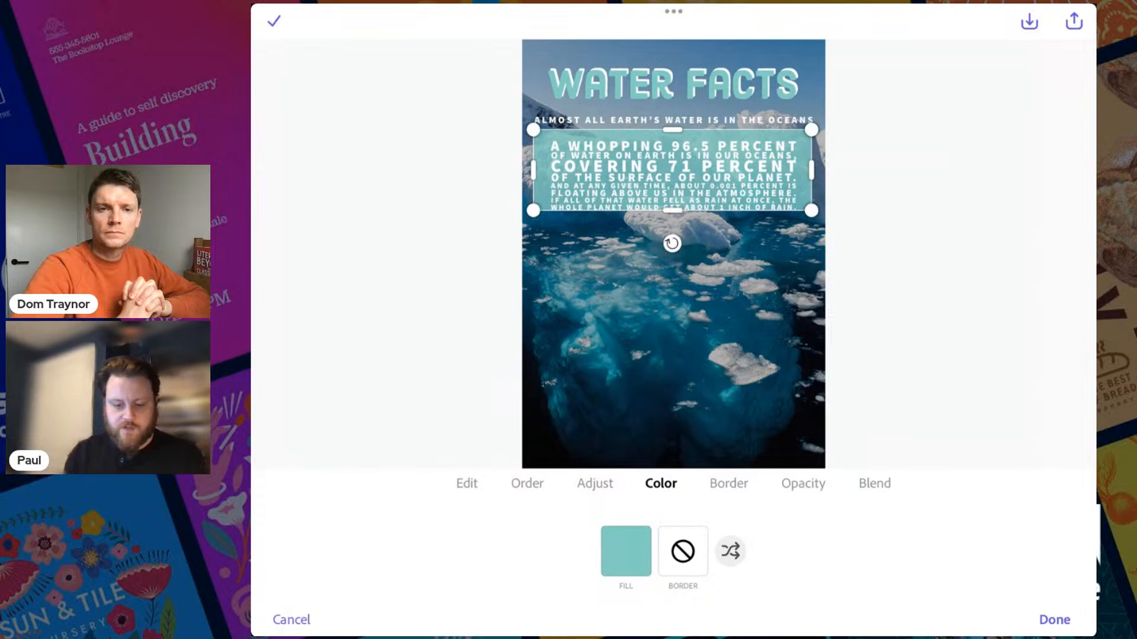
Step: Bring the turquoise box in front of the paragraph text, and return it to its order behind the text
left_click(527, 484)
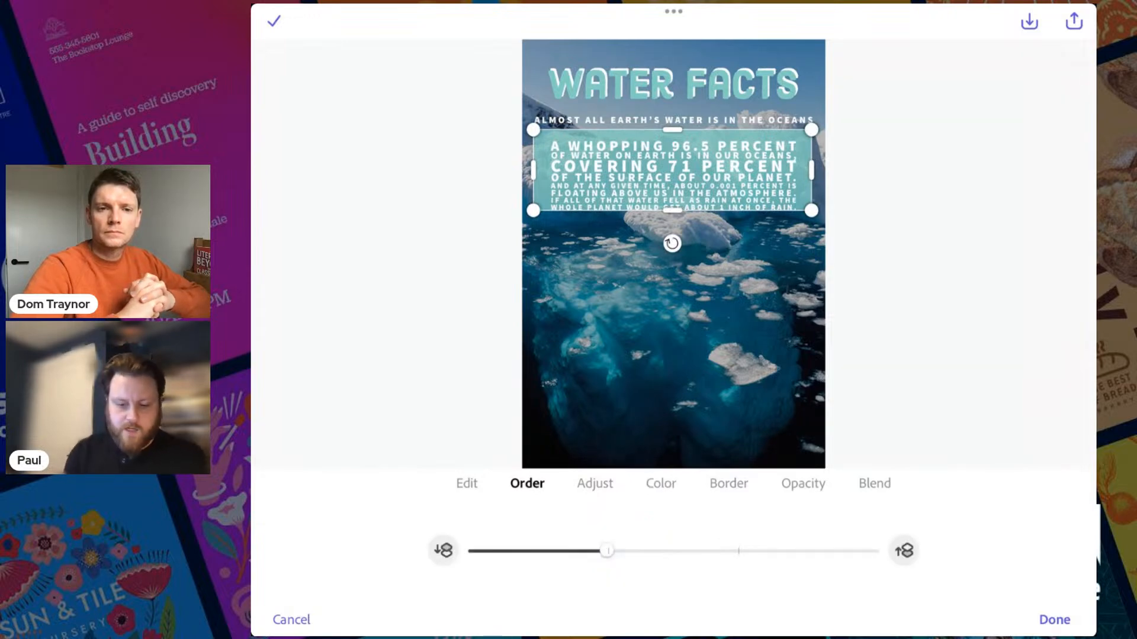
left_click_drag(607, 551, 874, 551)
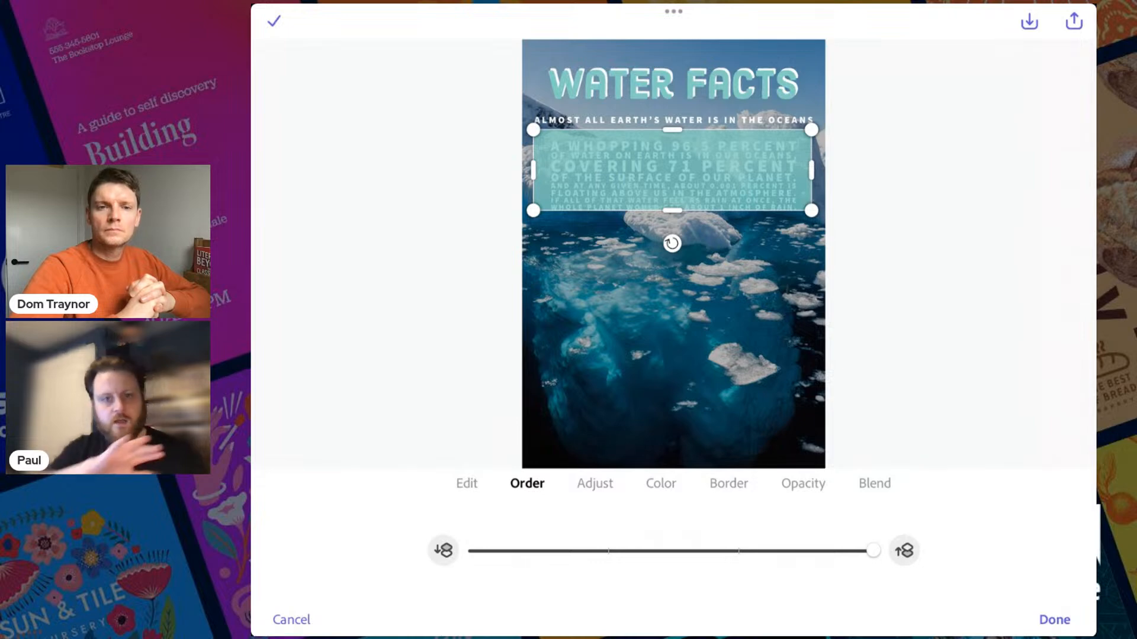
left_click_drag(873, 552, 607, 551)
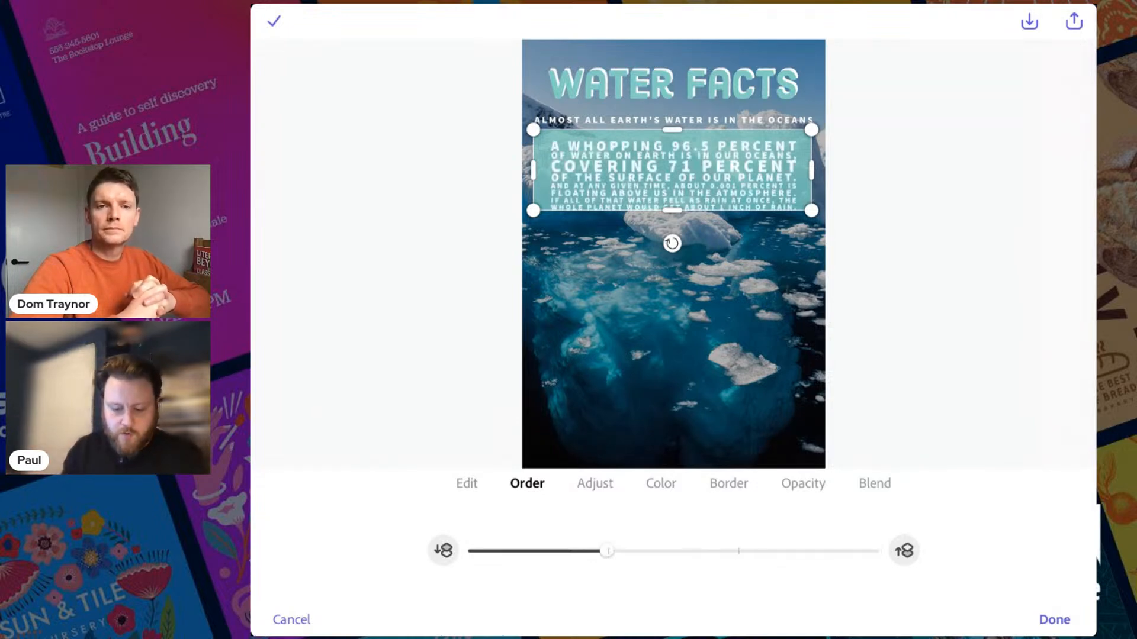
left_click(1054, 620)
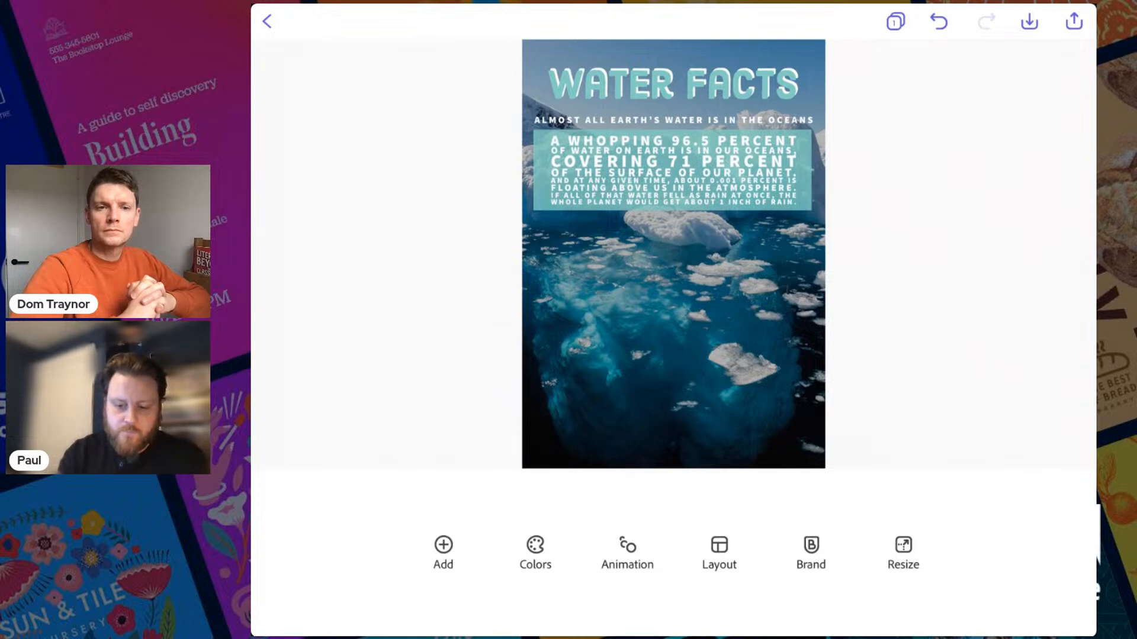
Step: Select the paragraph and its turquoise box together, and duplicate them twice, placing copies in the middle and lower part of the poster
left_click(673, 171)
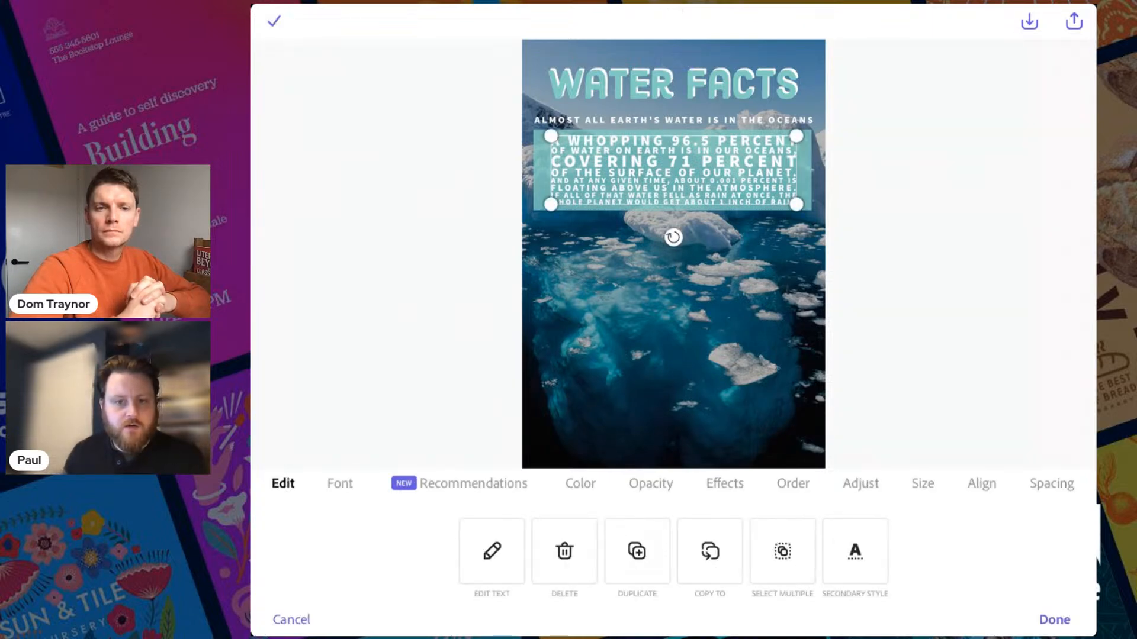
left_click(782, 551)
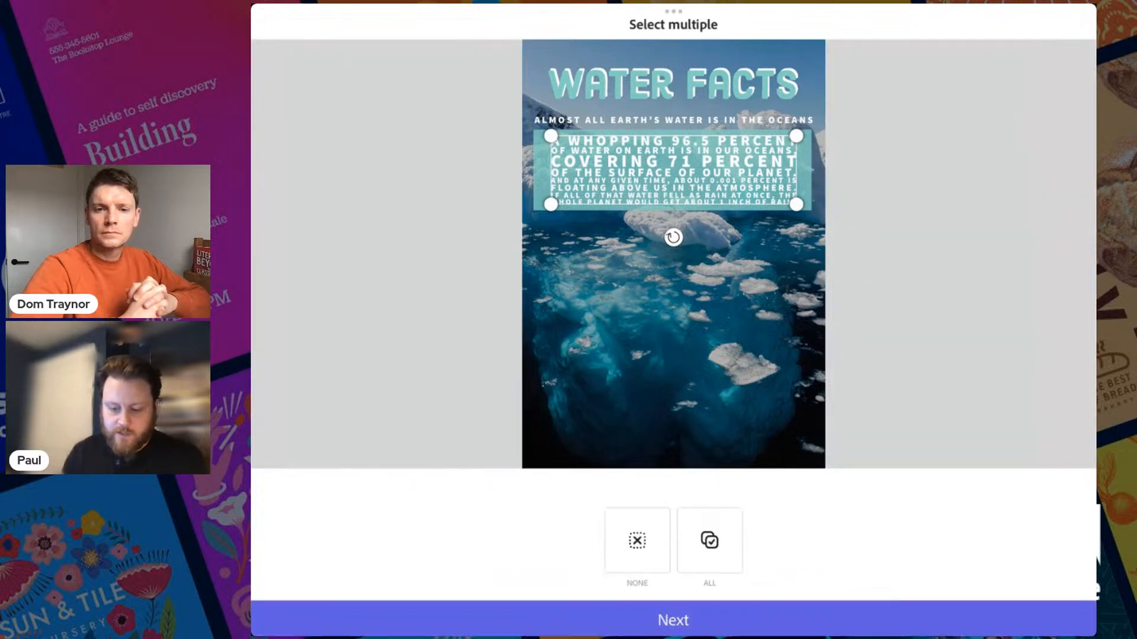
left_click(673, 171)
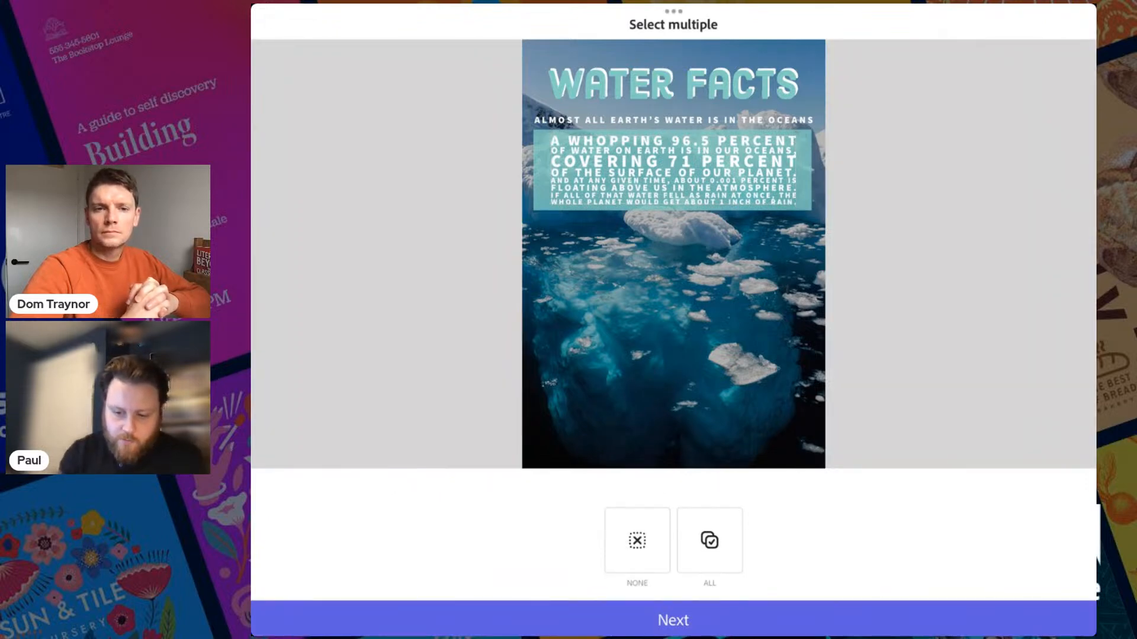
left_click(673, 170)
left_click(673, 171)
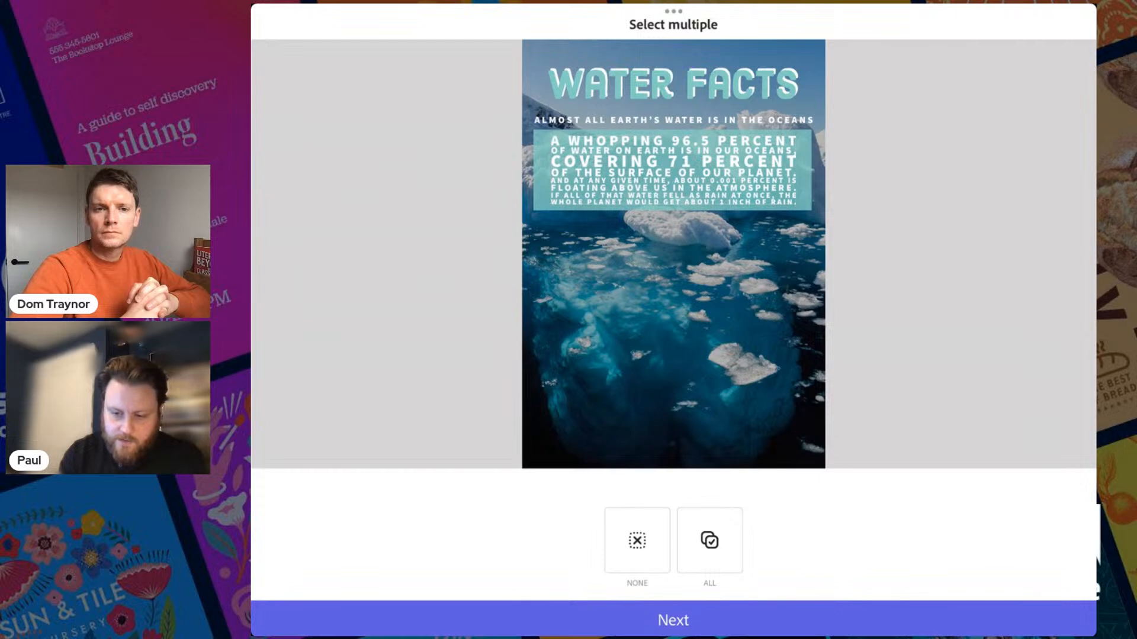
left_click(673, 170)
left_click(673, 171)
mouse_move(492, 206)
left_mouse_down()
mouse_move(604, 200)
mouse_move(612, 163)
left_mouse_up()
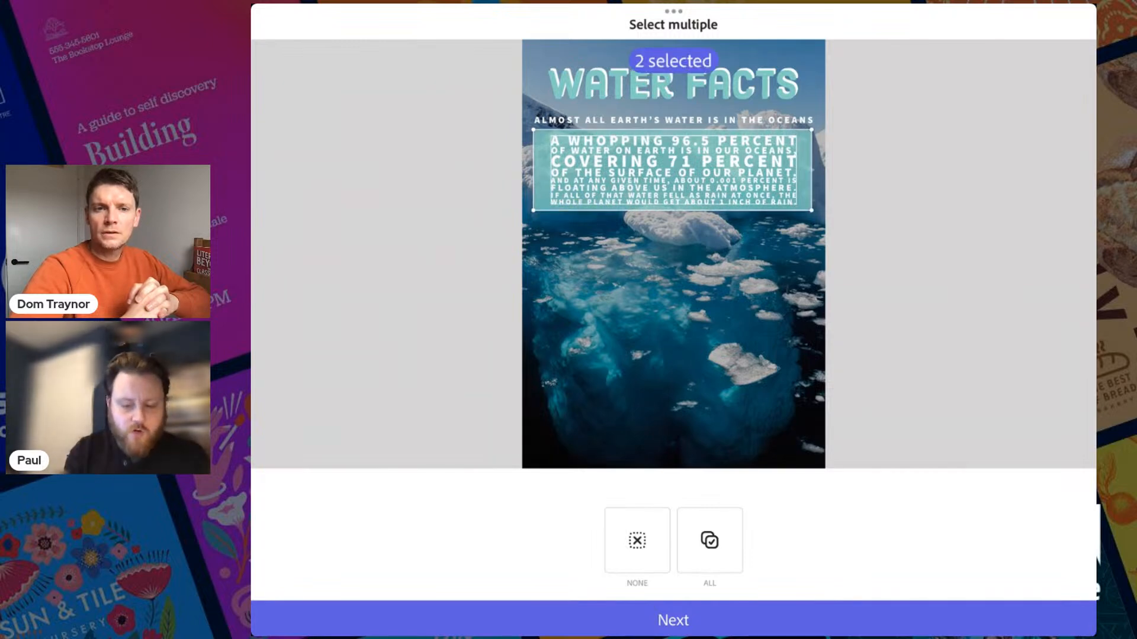
left_click(637, 540)
left_click_drag(868, 213, 766, 173)
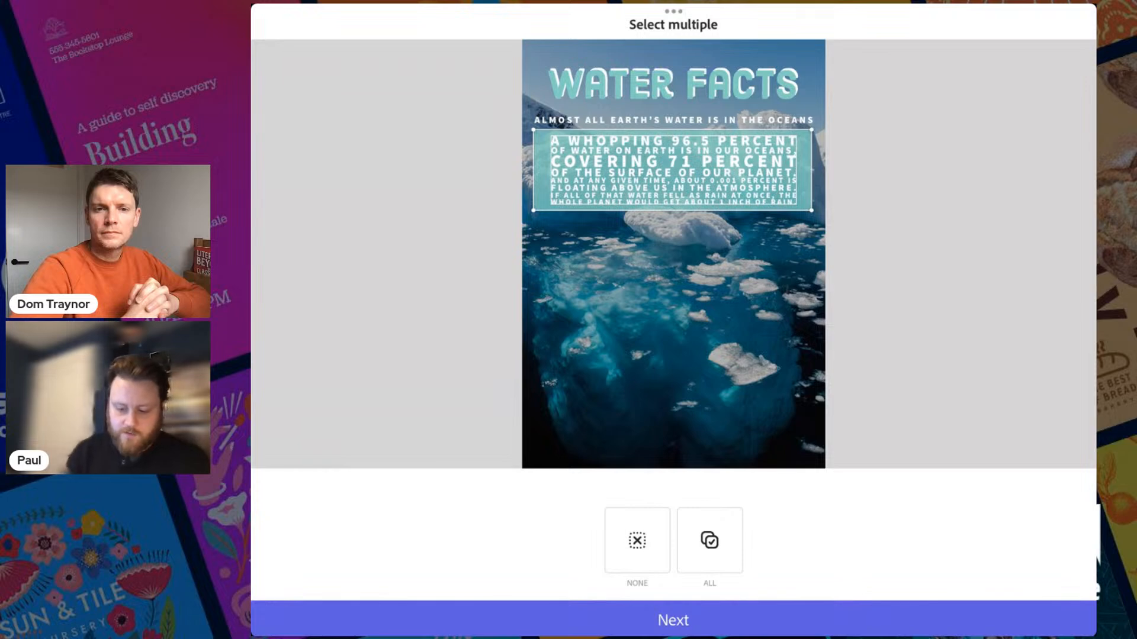
left_click(674, 620)
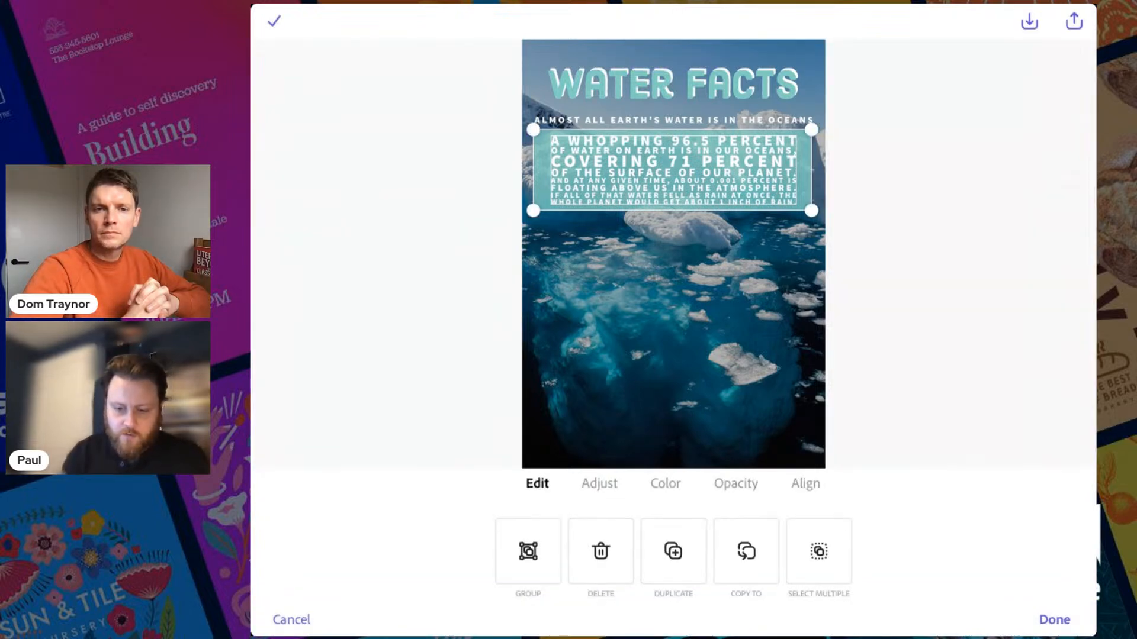
left_click(673, 551)
left_click_drag(682, 178, 674, 398)
left_click(674, 551)
left_click(1054, 620)
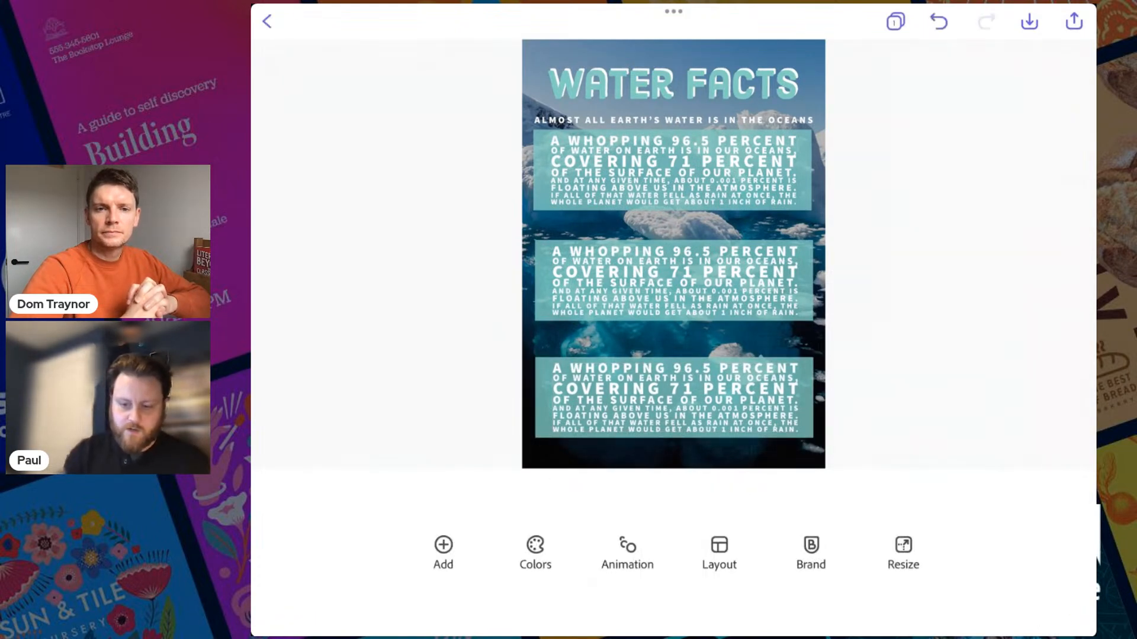
Step: Duplicate the "Almost all Earth's water is in the oceans" heading twice, placing the copies above the second and third turquoise boxes
left_click(673, 340)
left_click(673, 120)
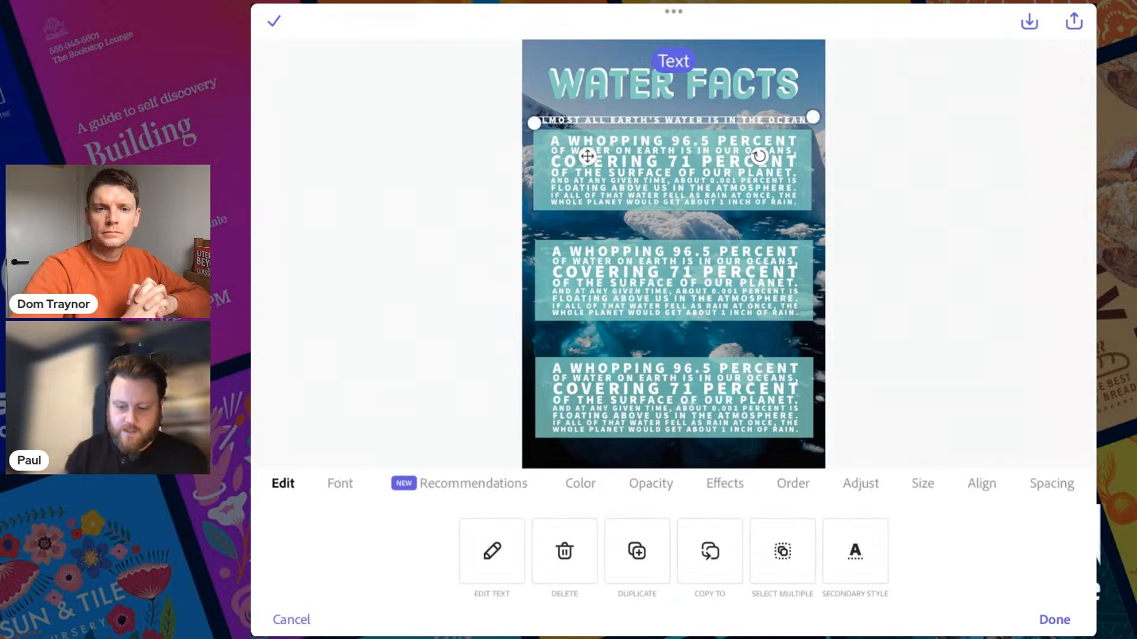
left_click(637, 551)
left_click_drag(682, 128, 673, 225)
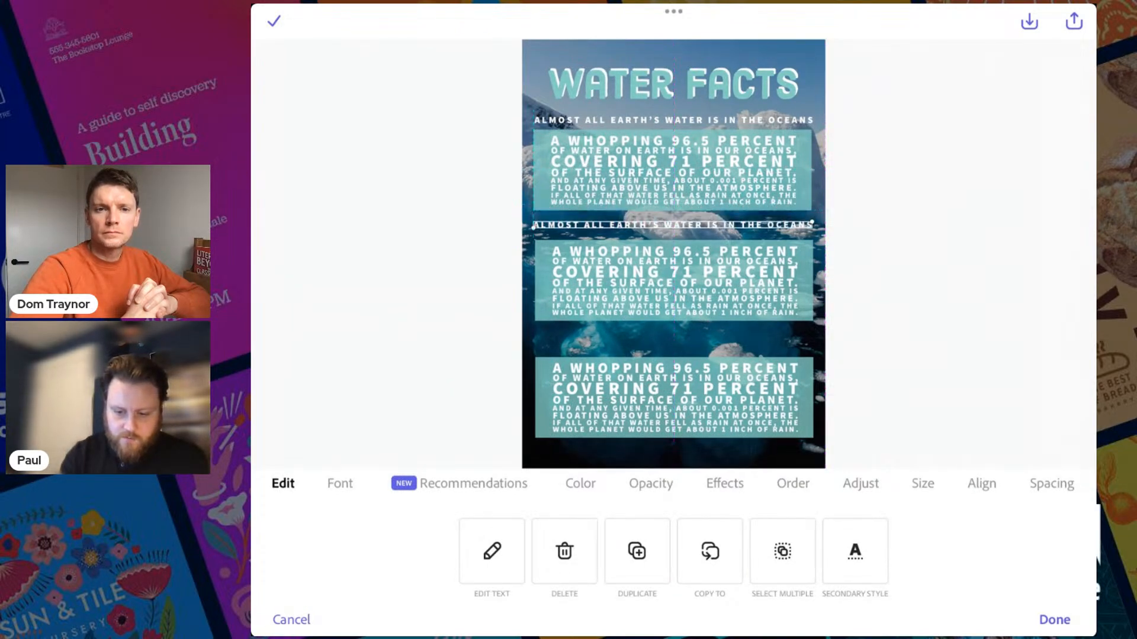
left_click(637, 551)
left_click_drag(681, 234, 672, 339)
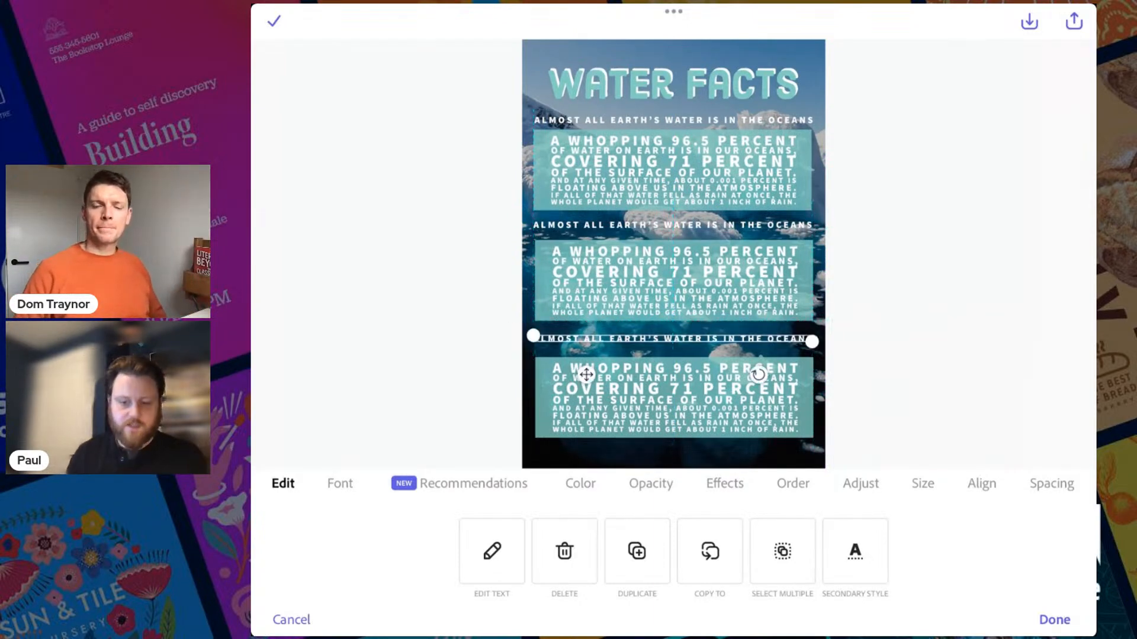
Step: Switch to the Water Facts Google Doc in Chrome and copy the heading "Most freshwater is in ice"
left_click_drag(673, 634, 710, 414)
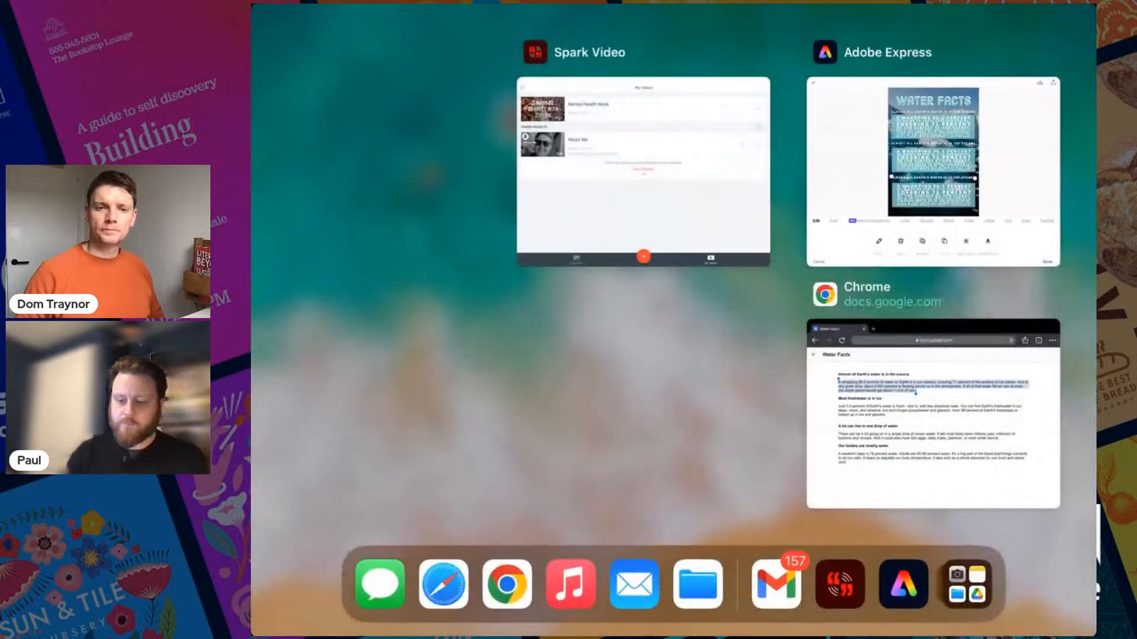
left_click(933, 414)
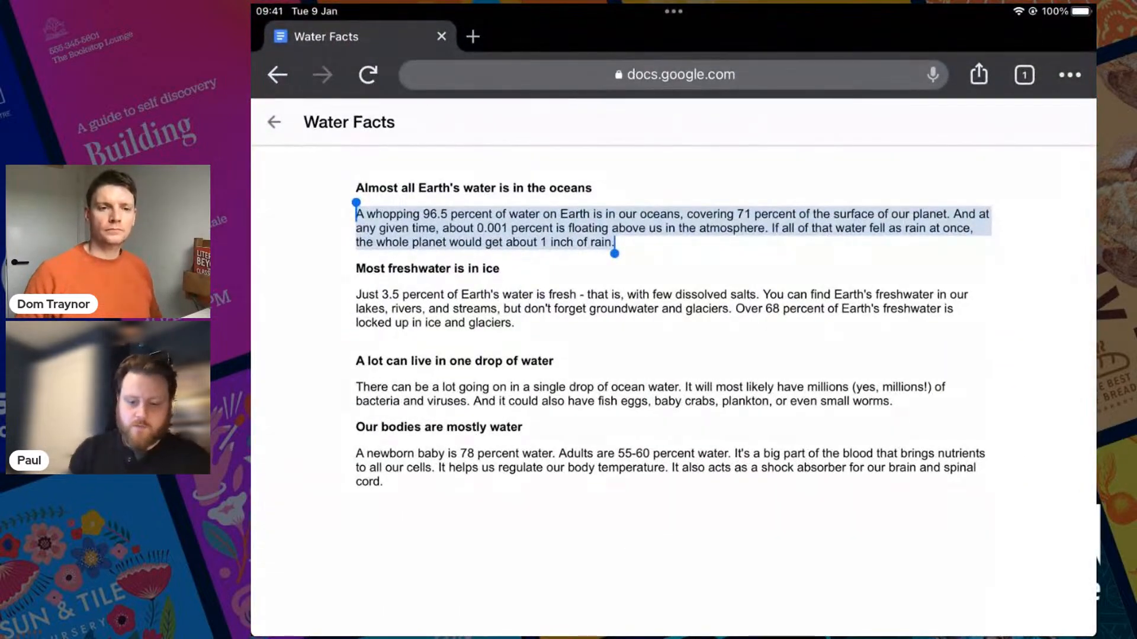
left_click(698, 550)
double_click(419, 268)
left_click_drag(451, 268, 499, 268)
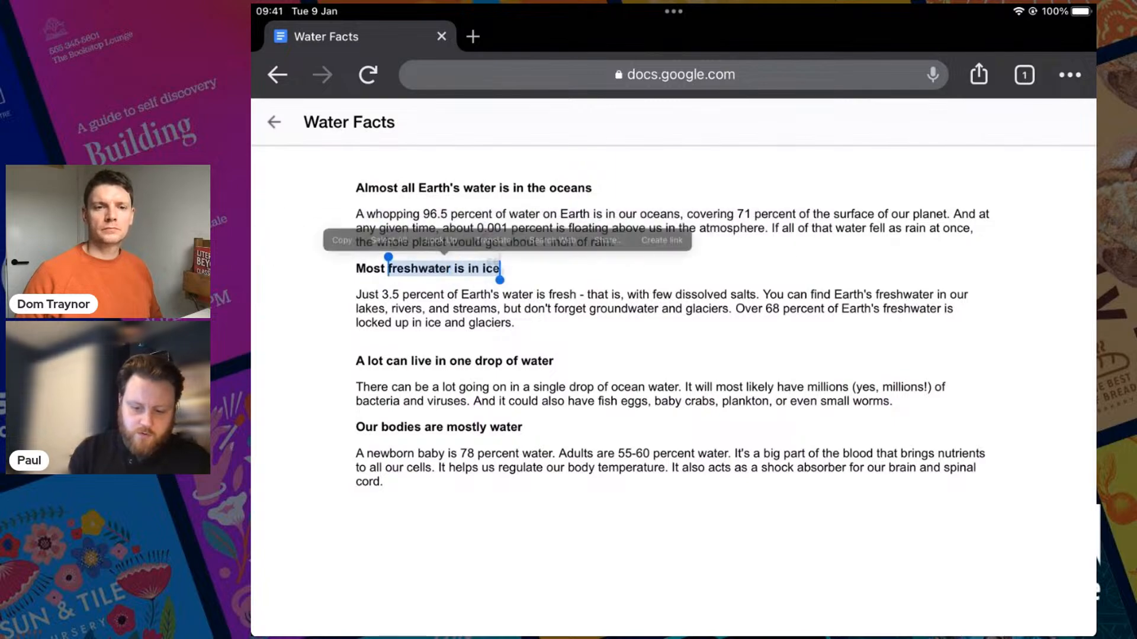
left_click_drag(388, 263, 355, 263)
key("super+c")
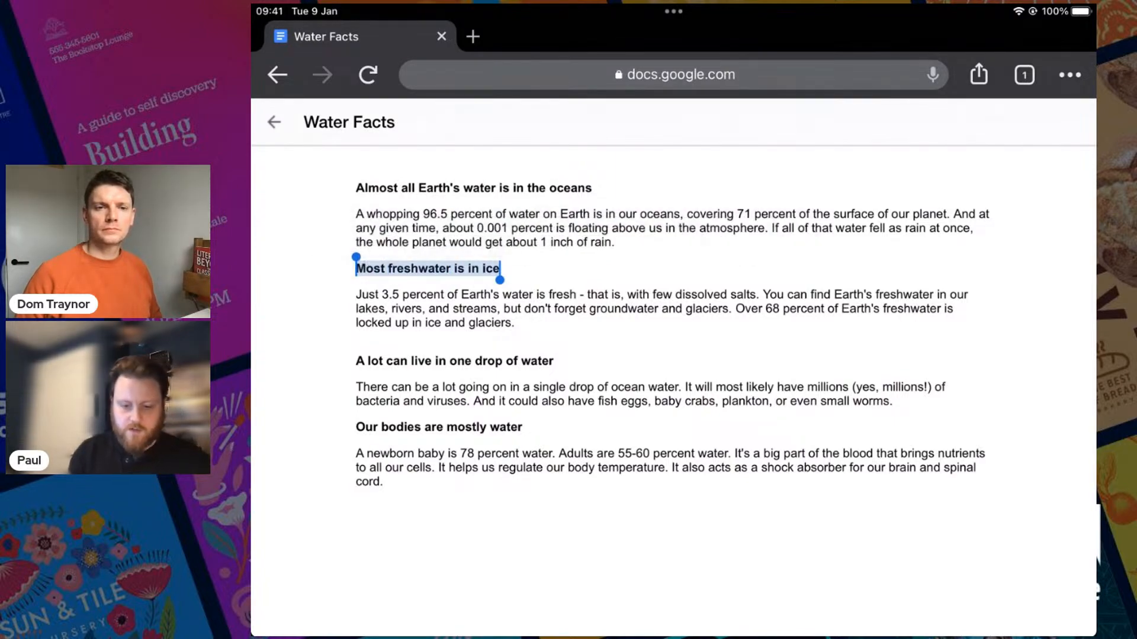
Step: Back in Adobe Express, replace the second heading with the copied "Most freshwater is in ice" and align it with the box's left edge
left_click_drag(673, 633, 673, 379)
left_click(936, 414)
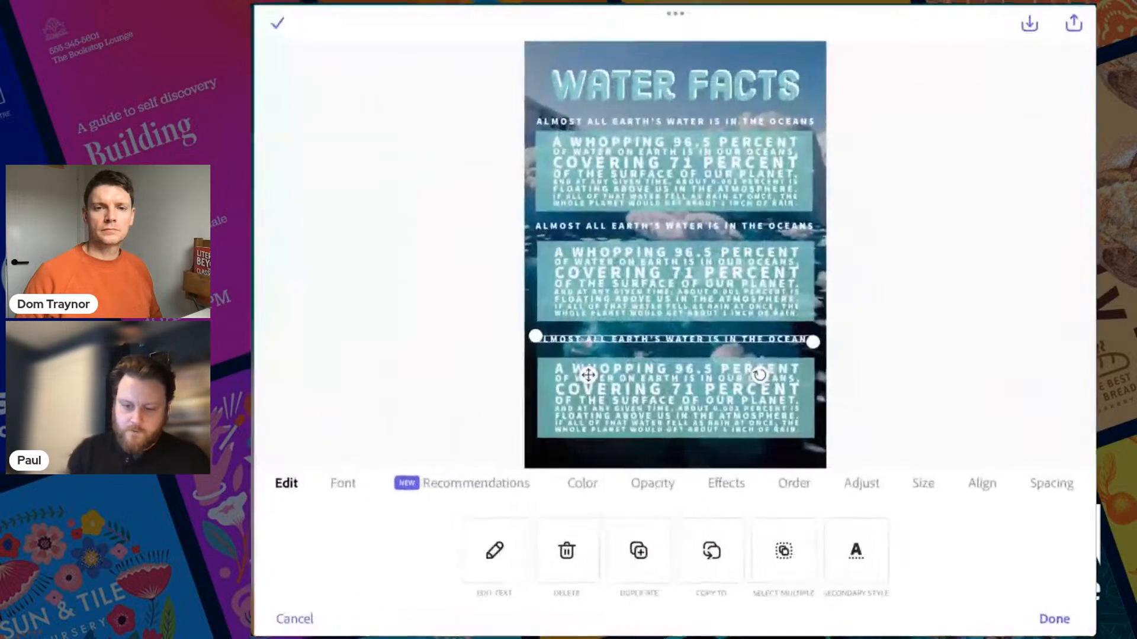
left_click(673, 225)
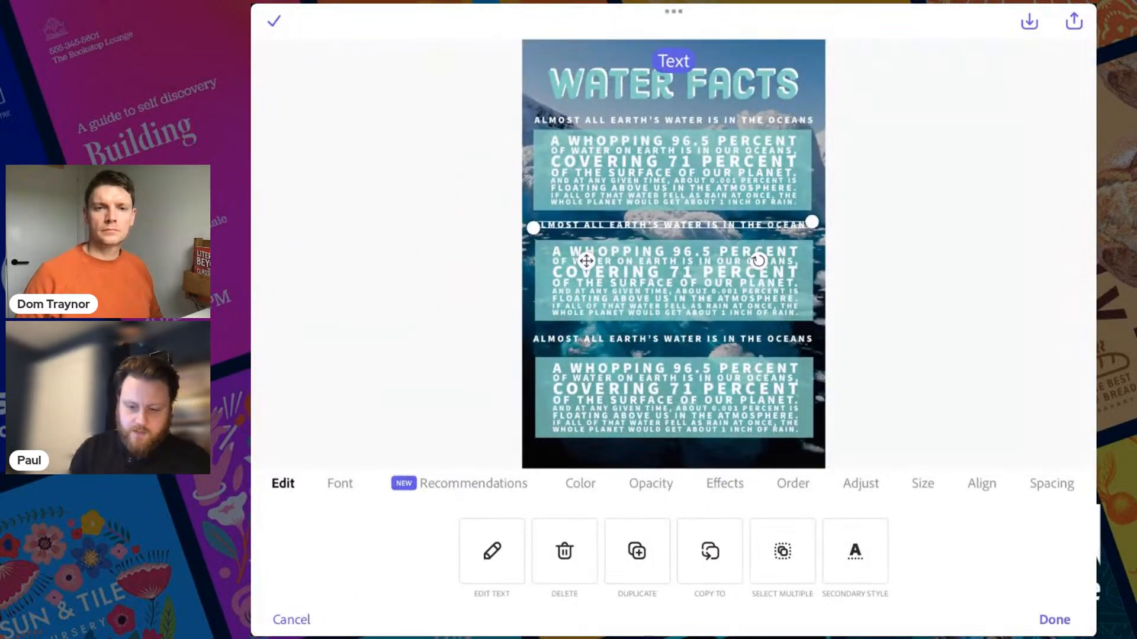
double_click(673, 225)
key("BackSpace")
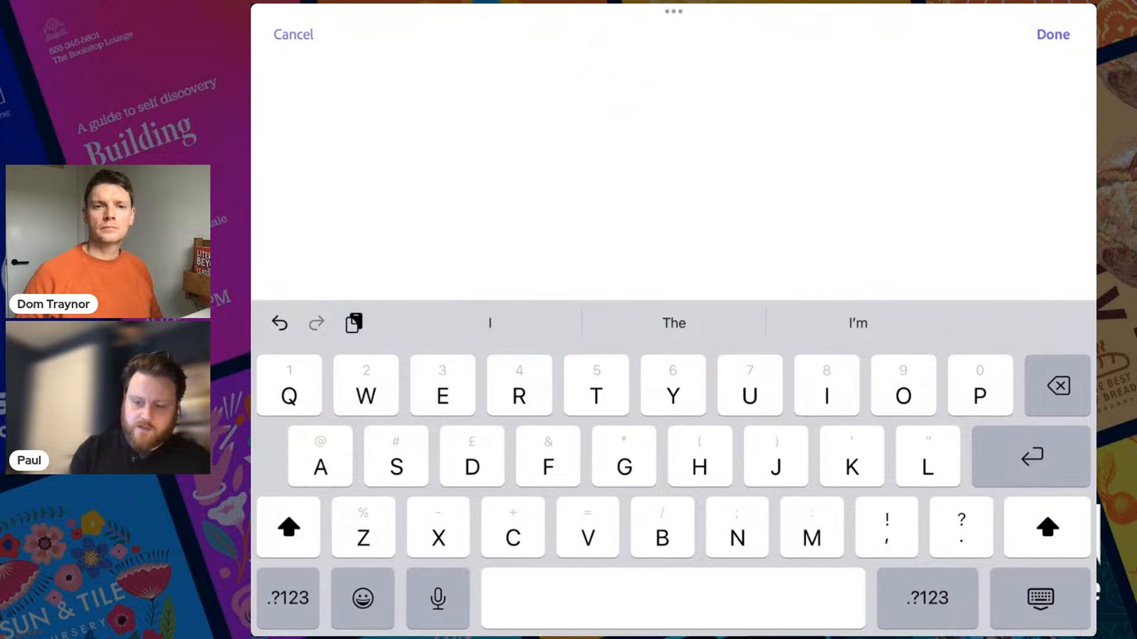
left_click(674, 88)
left_click(673, 41)
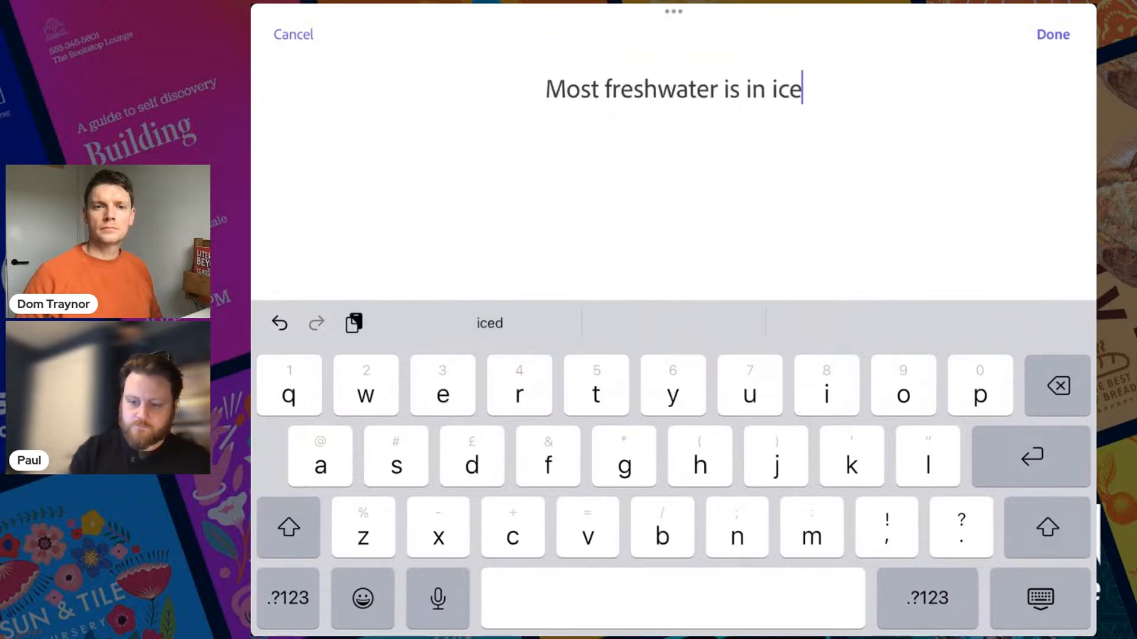
left_click(1053, 34)
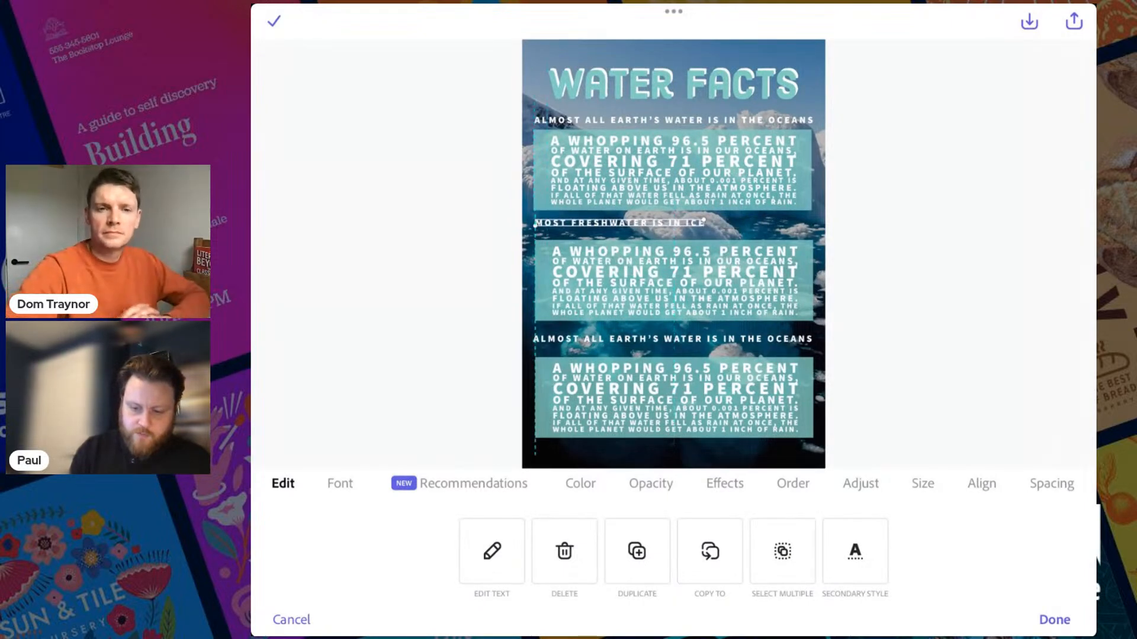
left_click_drag(605, 224, 616, 223)
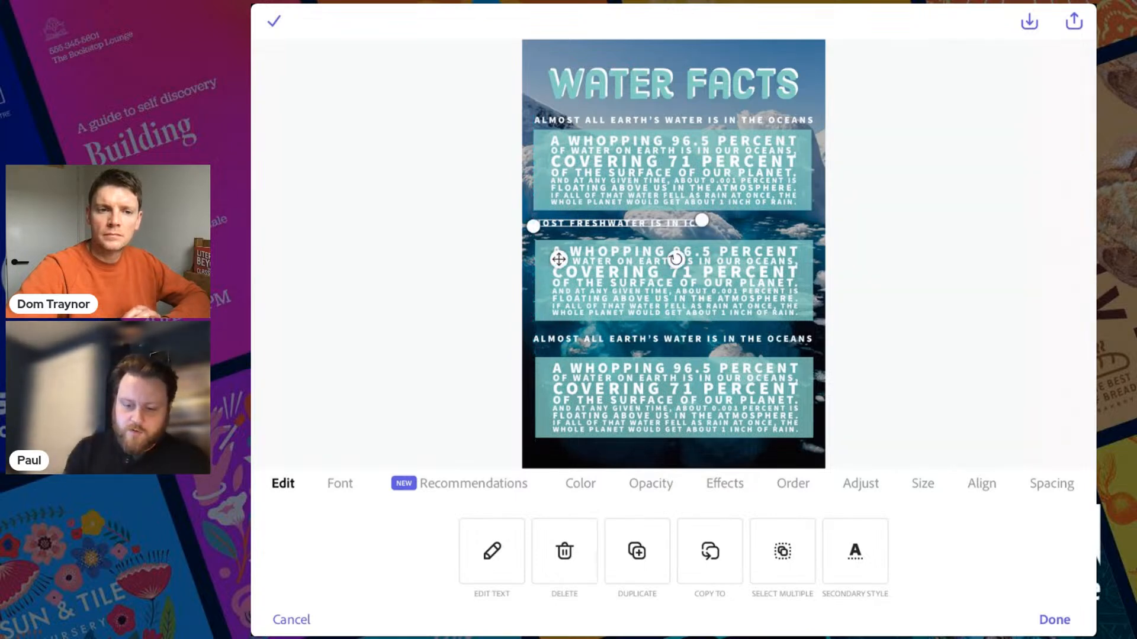
Step: Open the paragraph in the second turquoise box for editing and delete all its text
left_click(674, 281)
double_click(674, 282)
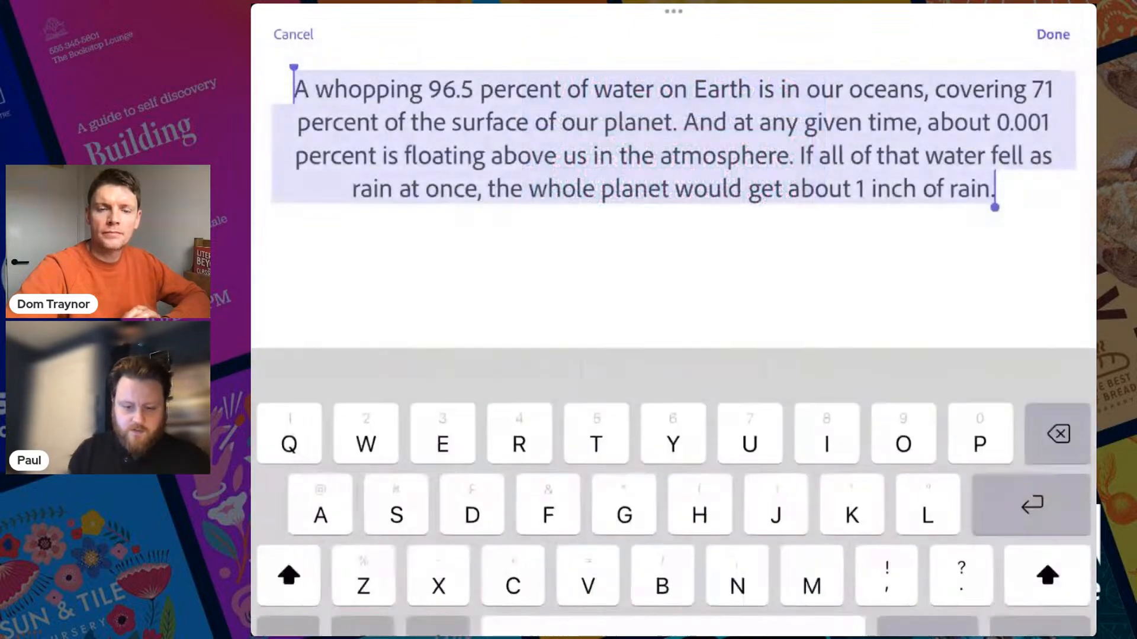
key("BackSpace")
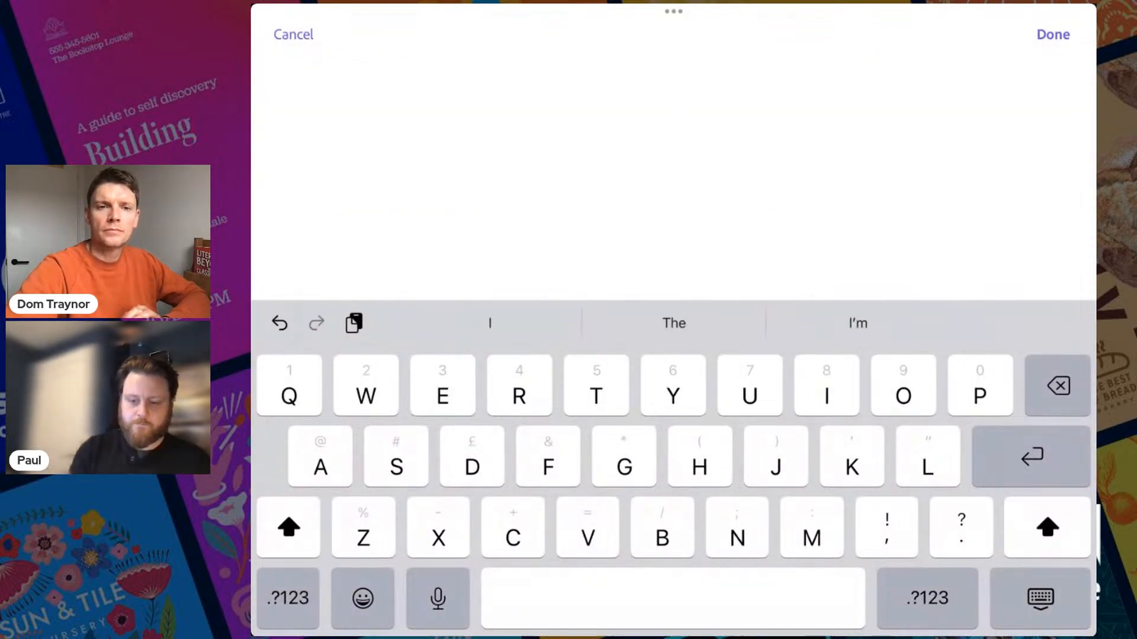
Step: Switch to the Water Facts Google Doc in Chrome and copy the whole paragraph under "Most freshwater is in ice"
left_click_drag(674, 633, 673, 367)
left_click(933, 415)
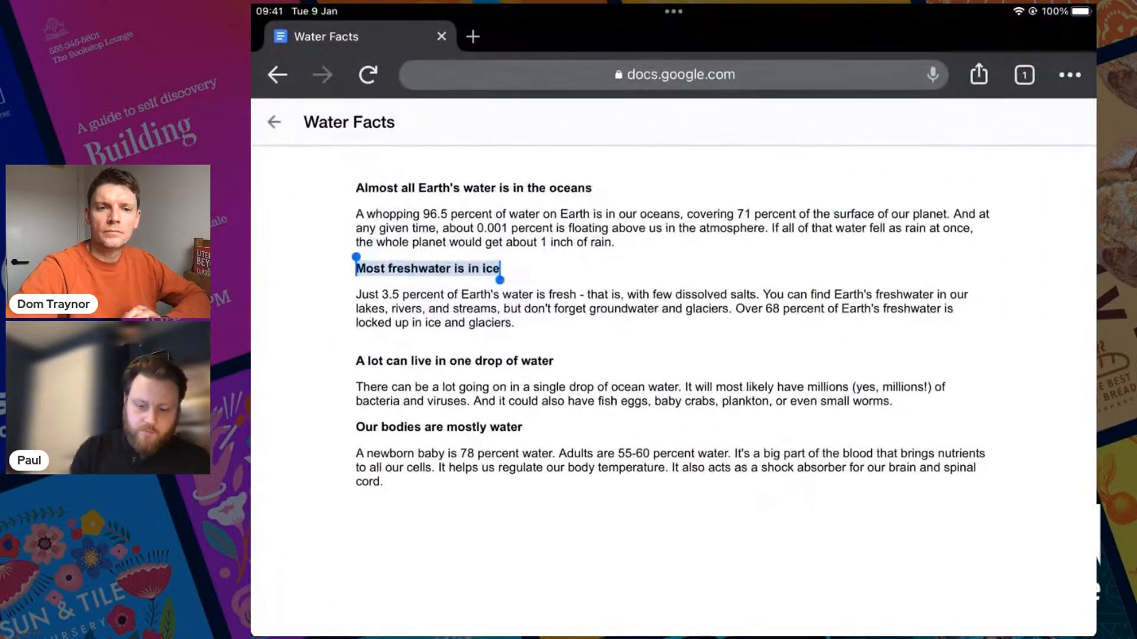
double_click(406, 308)
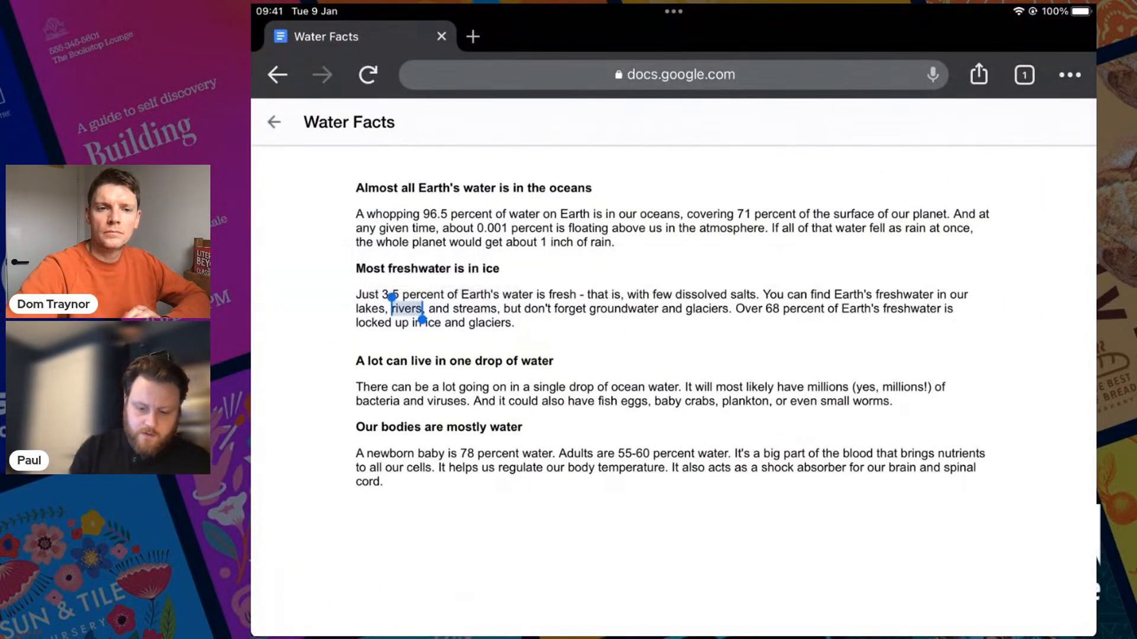
left_click_drag(391, 296, 355, 295)
left_click_drag(422, 320, 514, 333)
key("super+c")
left_click(516, 259)
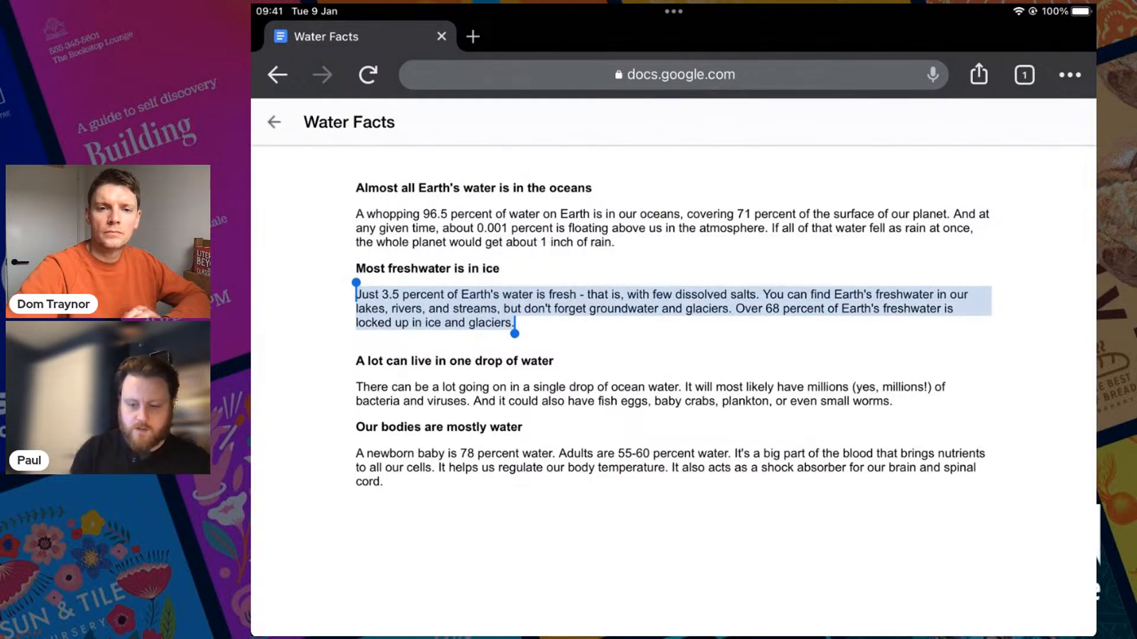
Step: Return to Adobe Express, paste the copied "Just 3.5 percent" paragraph into the emptied text, and narrow its turquoise box to fit
key("super+h")
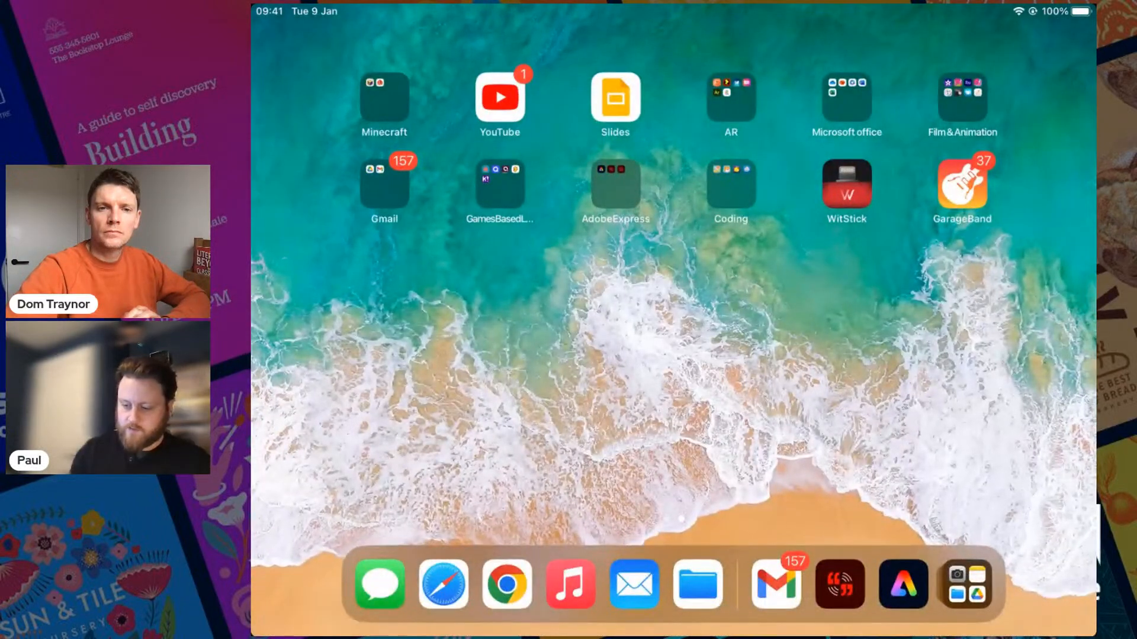
left_click(897, 583)
left_click(717, 89)
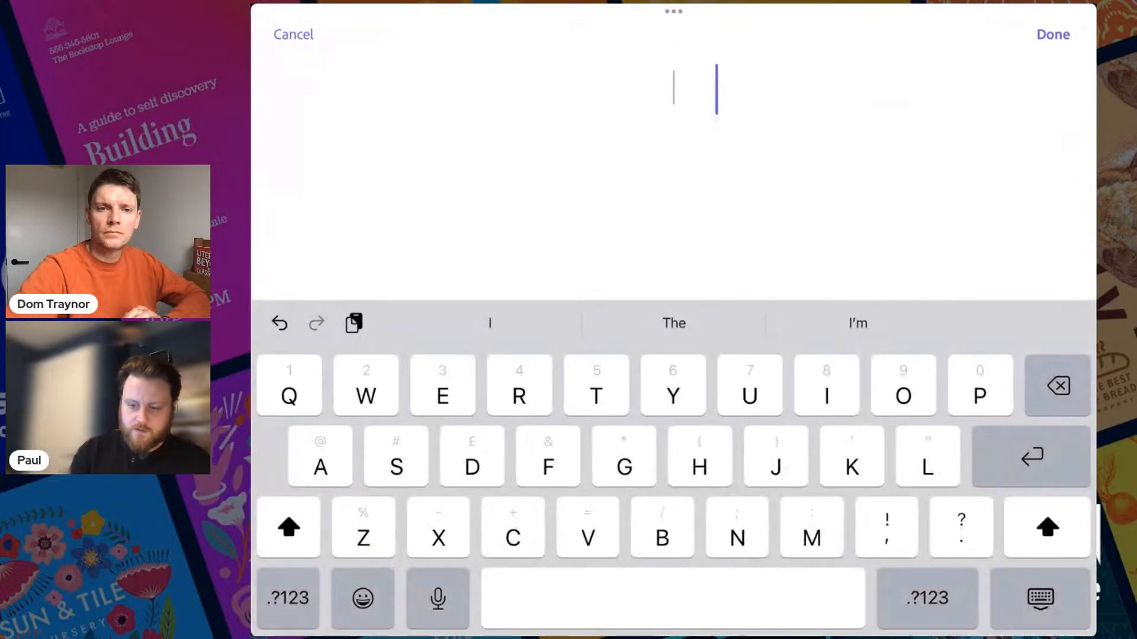
left_click(675, 46)
left_click(1053, 34)
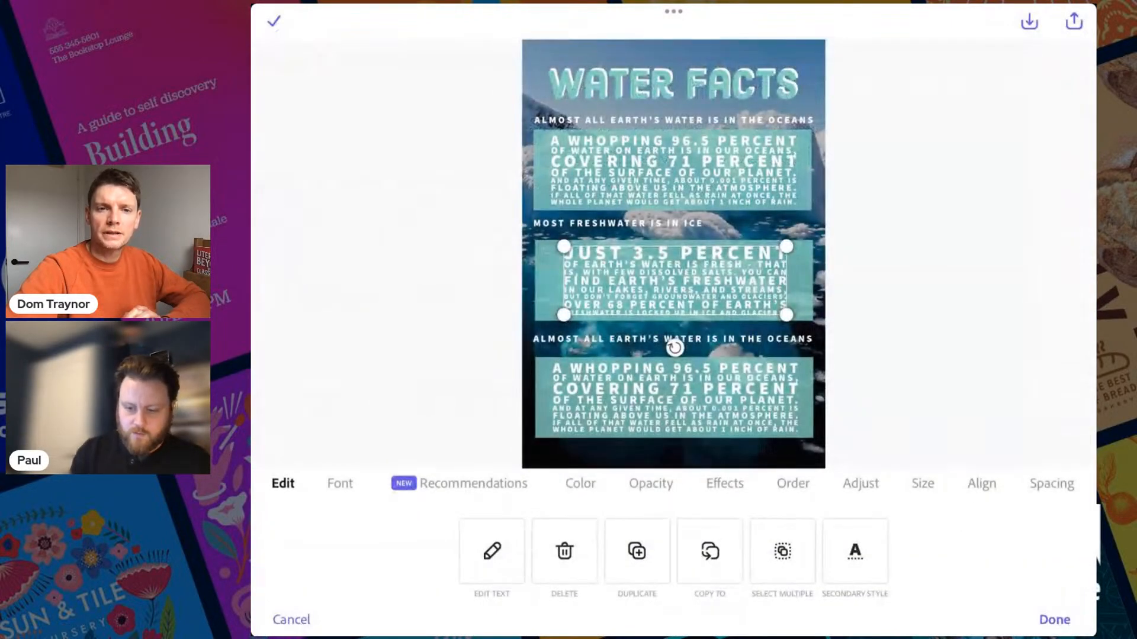
left_click(792, 280)
left_click_drag(813, 280, 781, 281)
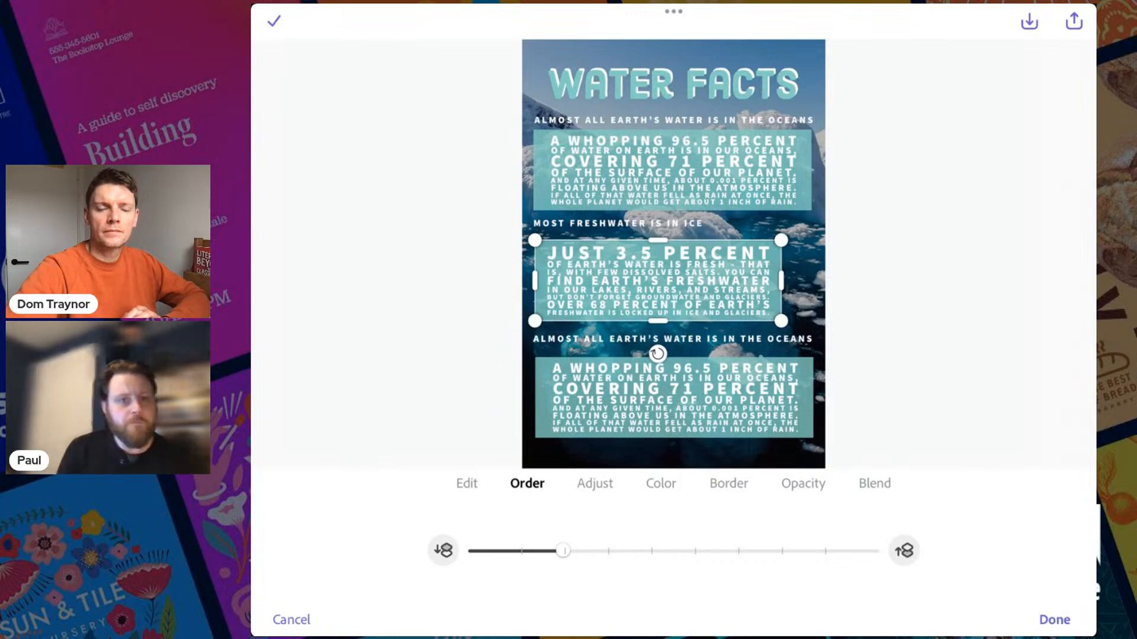
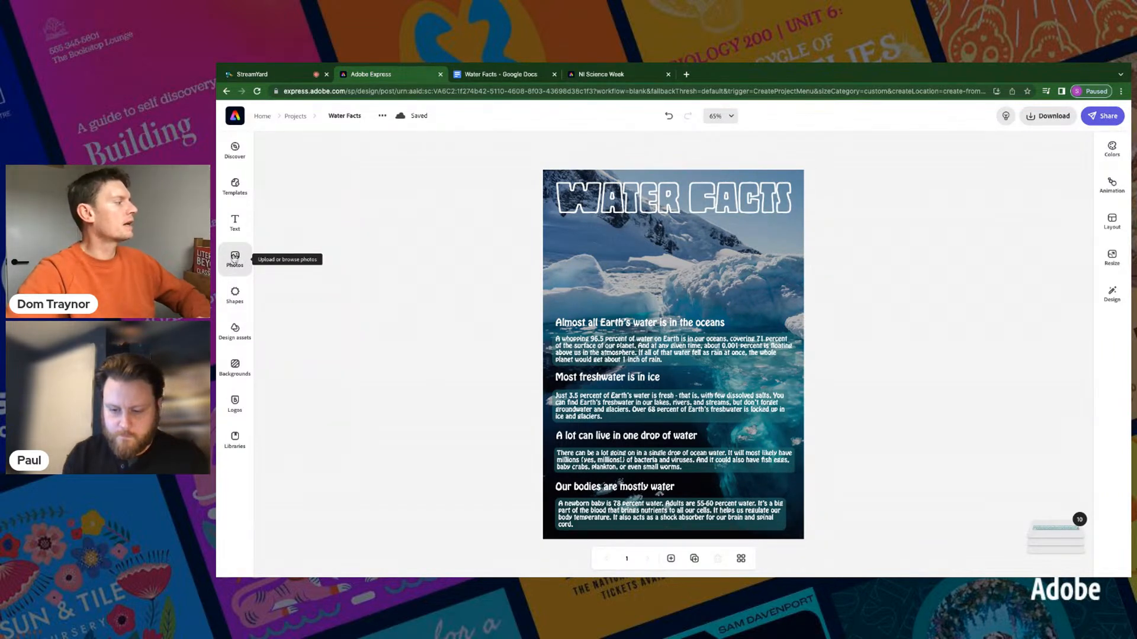
Step: In the desktop Water Facts poster, search the stock photos for "polar bear" and add the one of a bear lying on snow
left_click(234, 258)
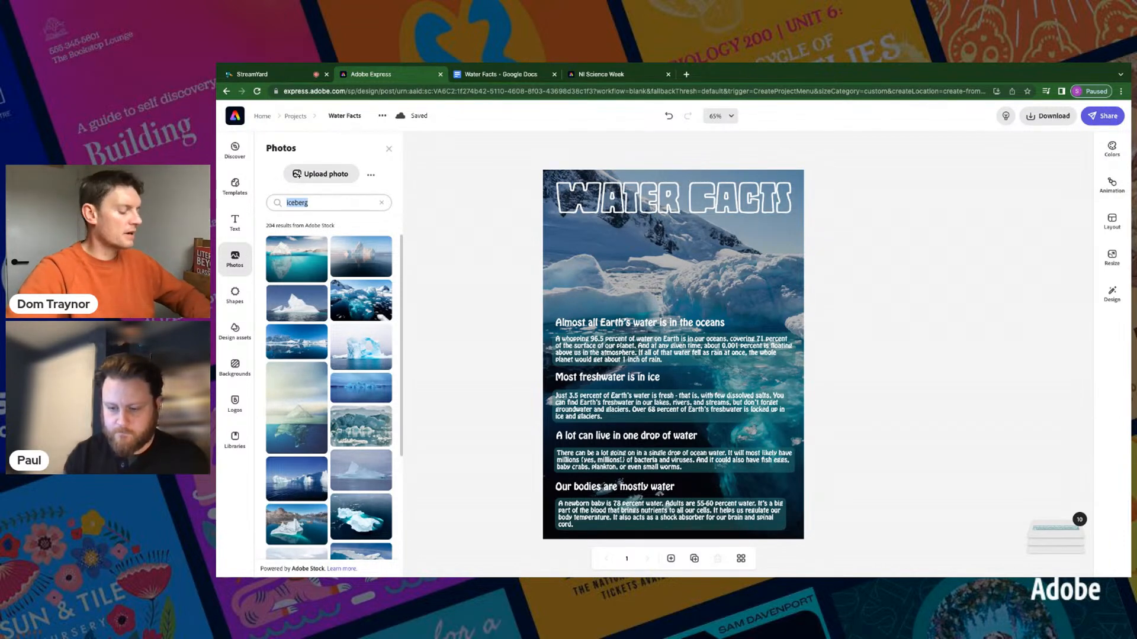
type("po")
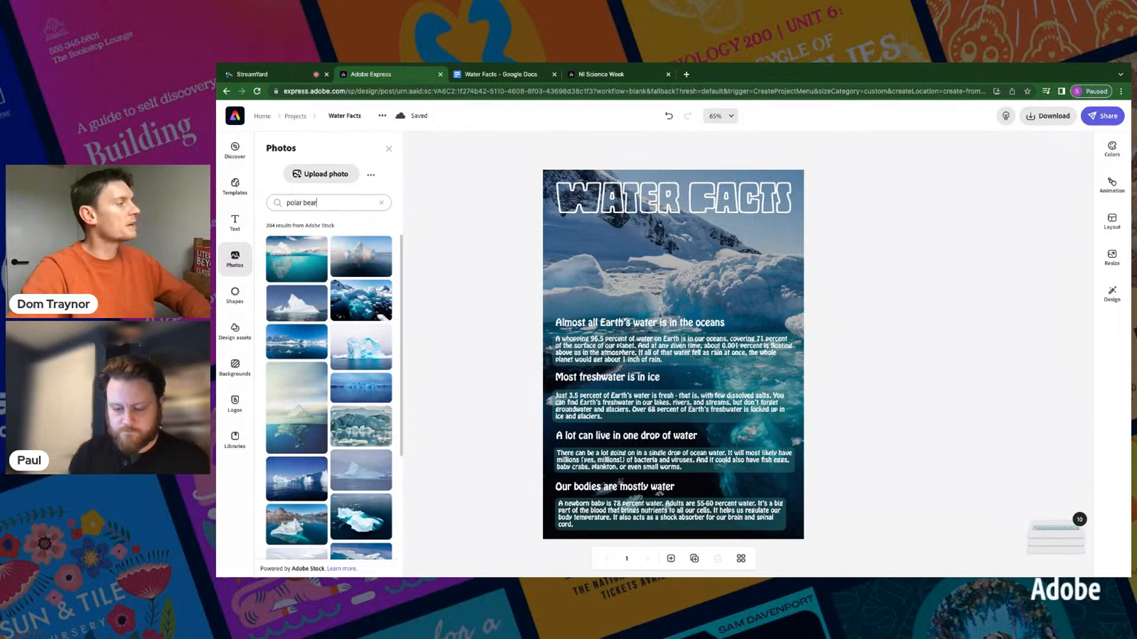
type("lar bear")
key("Return")
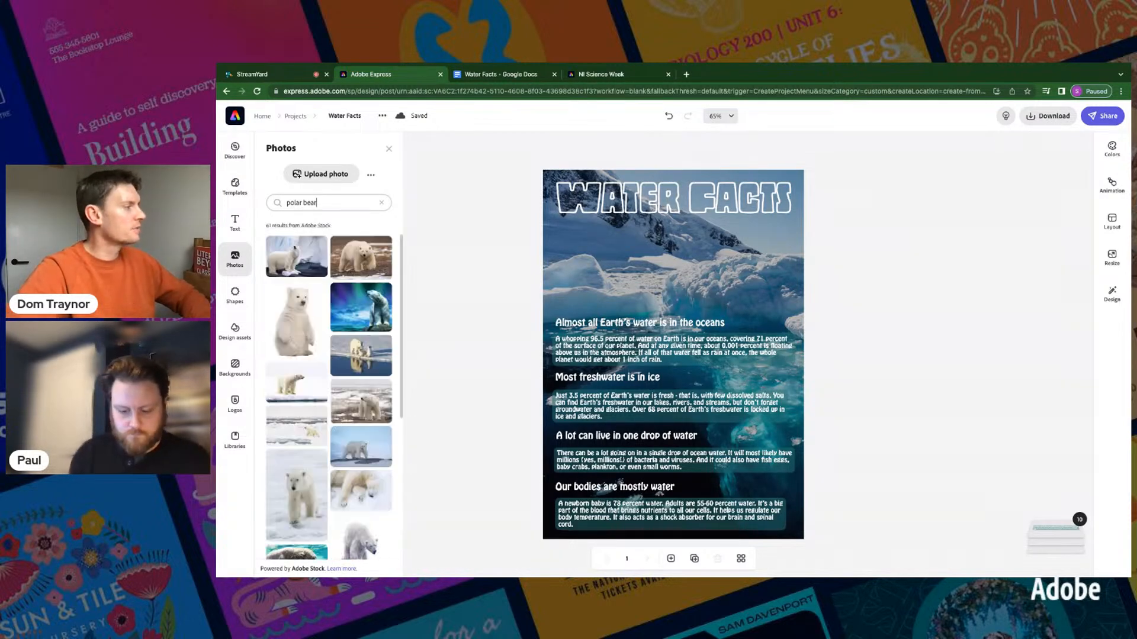
scroll(318, 382, "down", 5)
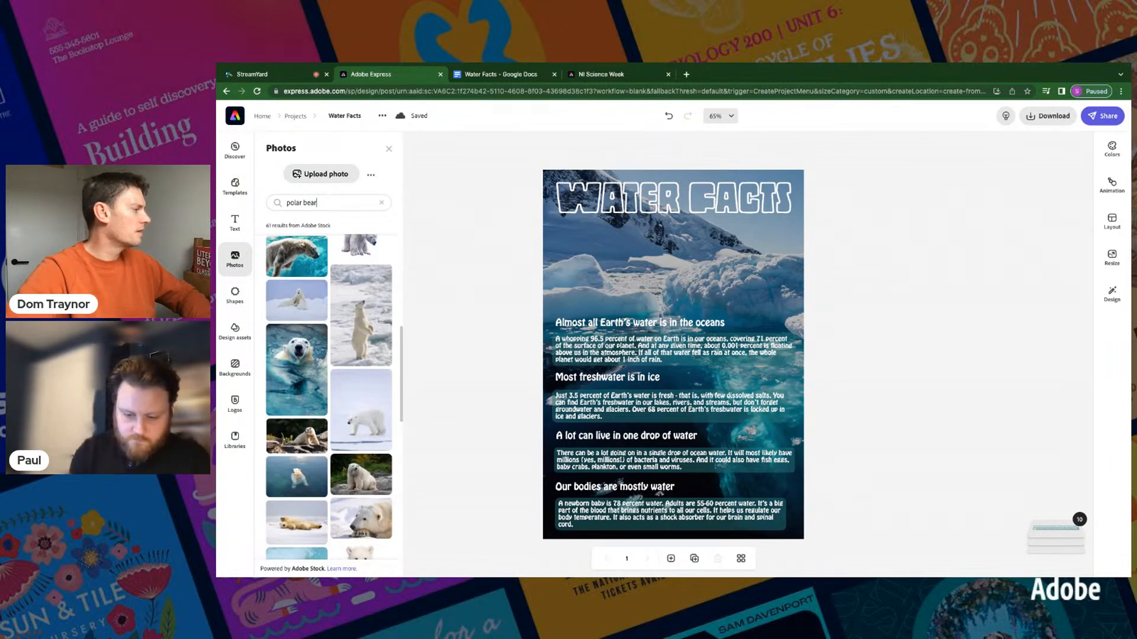
scroll(329, 396, "down", 4)
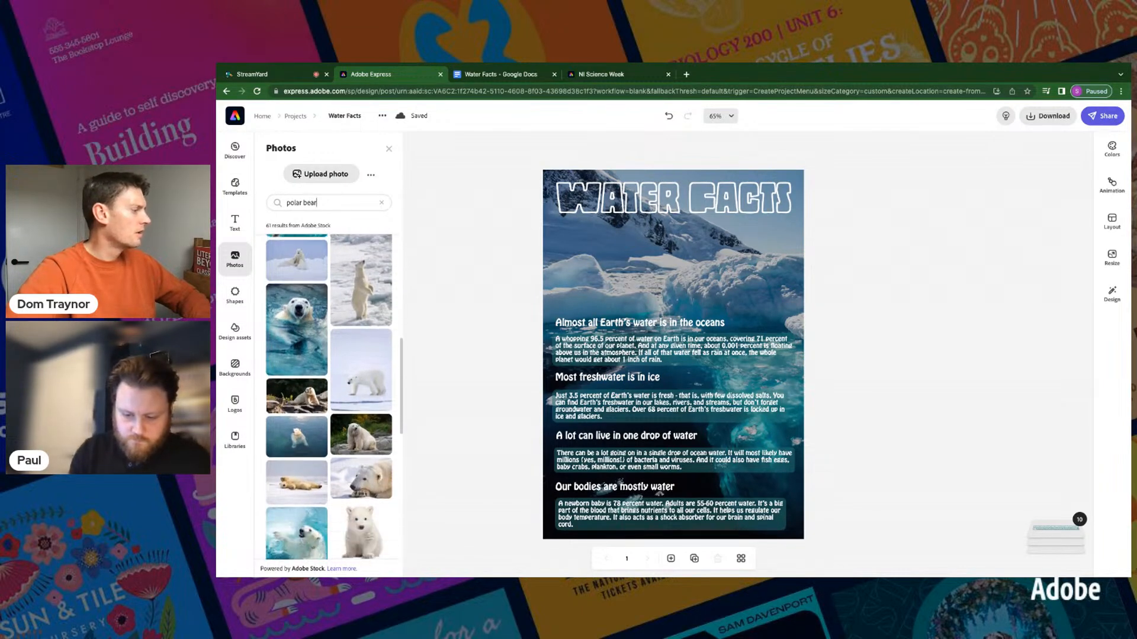
scroll(329, 396, "down", 5)
scroll(329, 397, "down", 4)
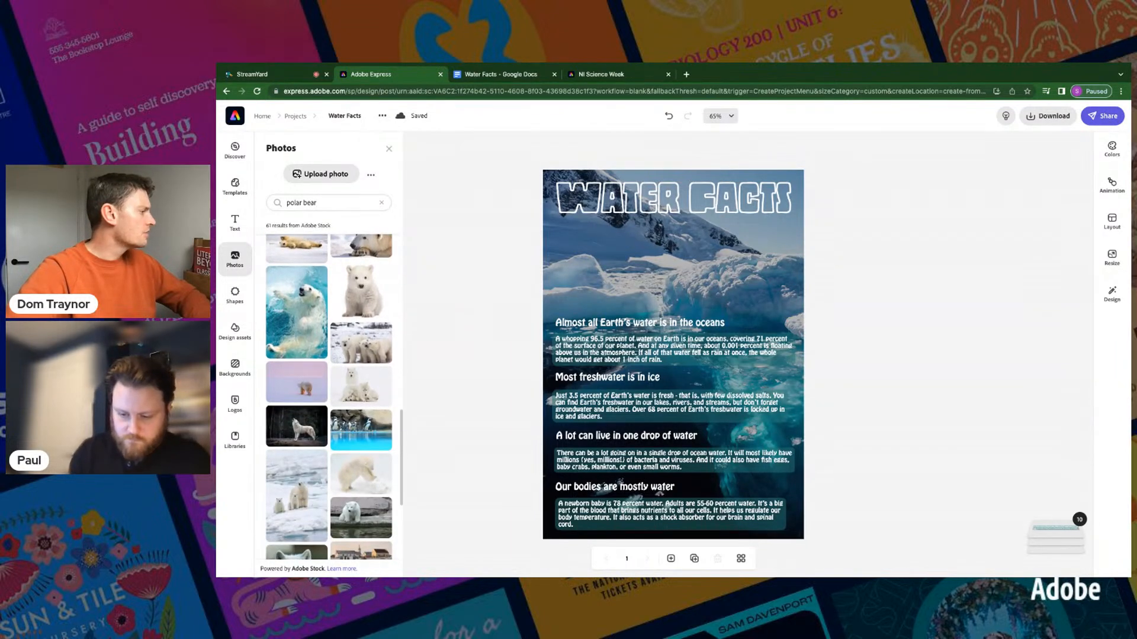
scroll(329, 397, "down", 7)
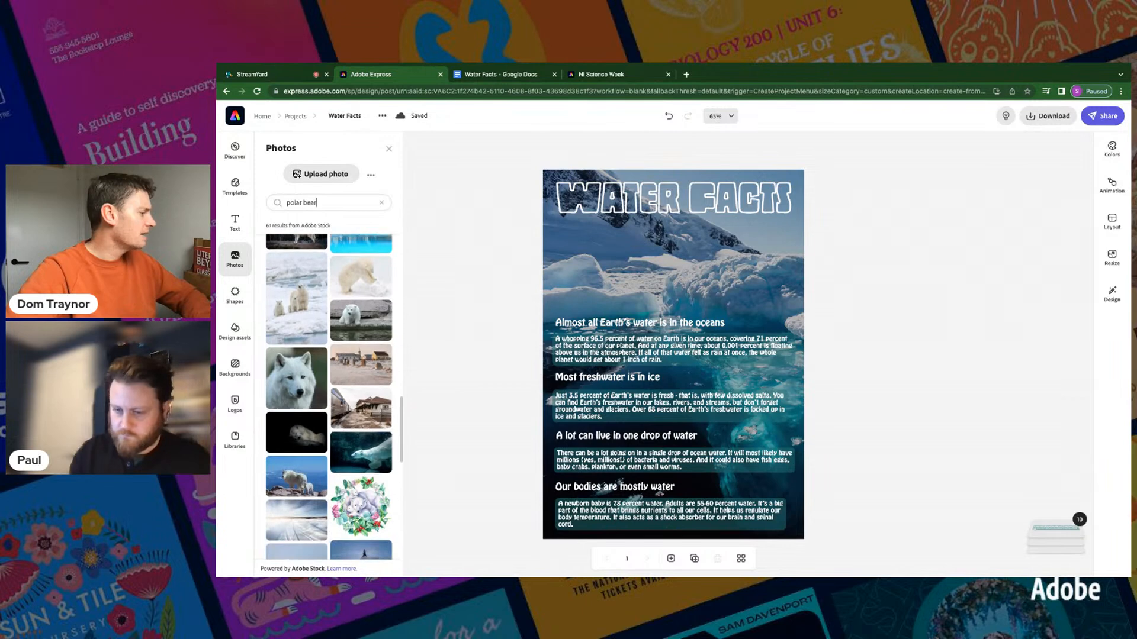
scroll(328, 396, "down", 6)
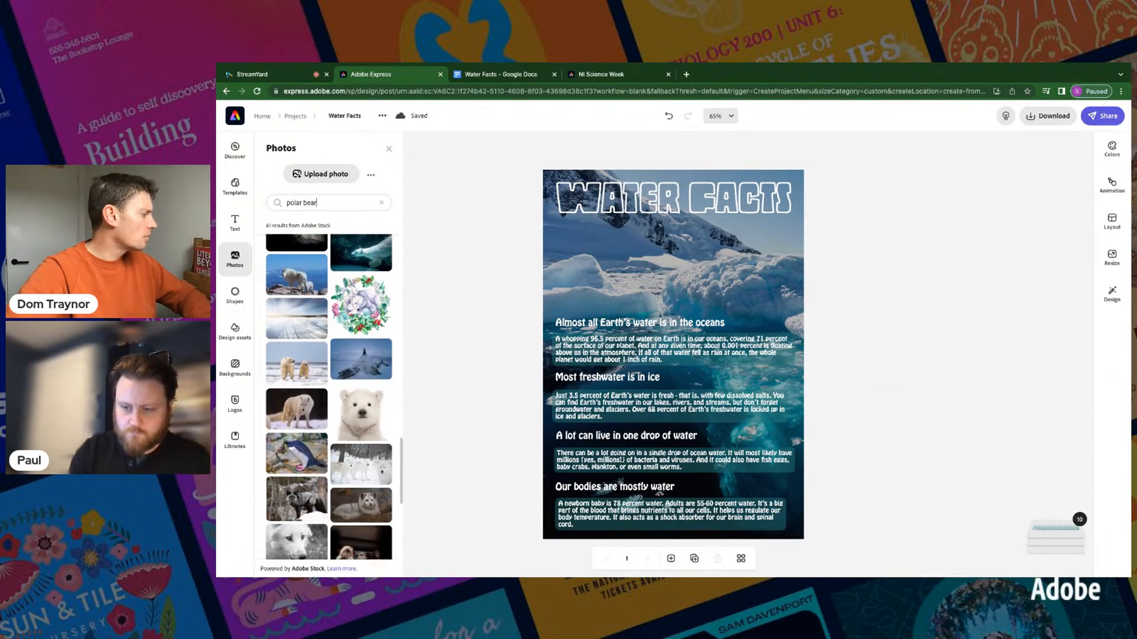
scroll(329, 397, "down", 2)
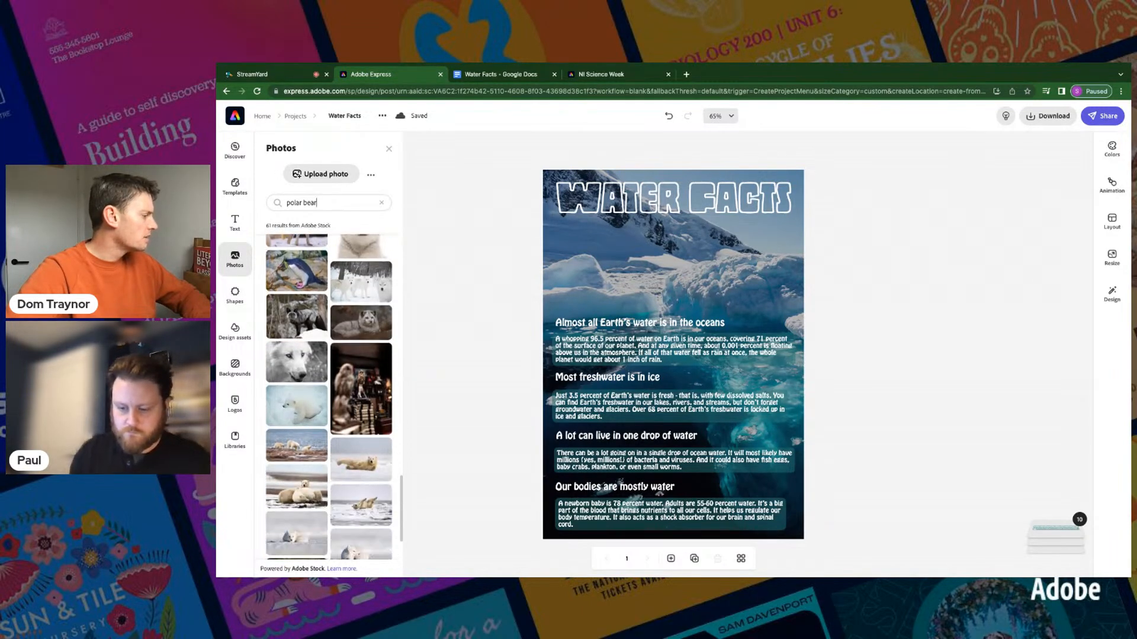
left_click(360, 453)
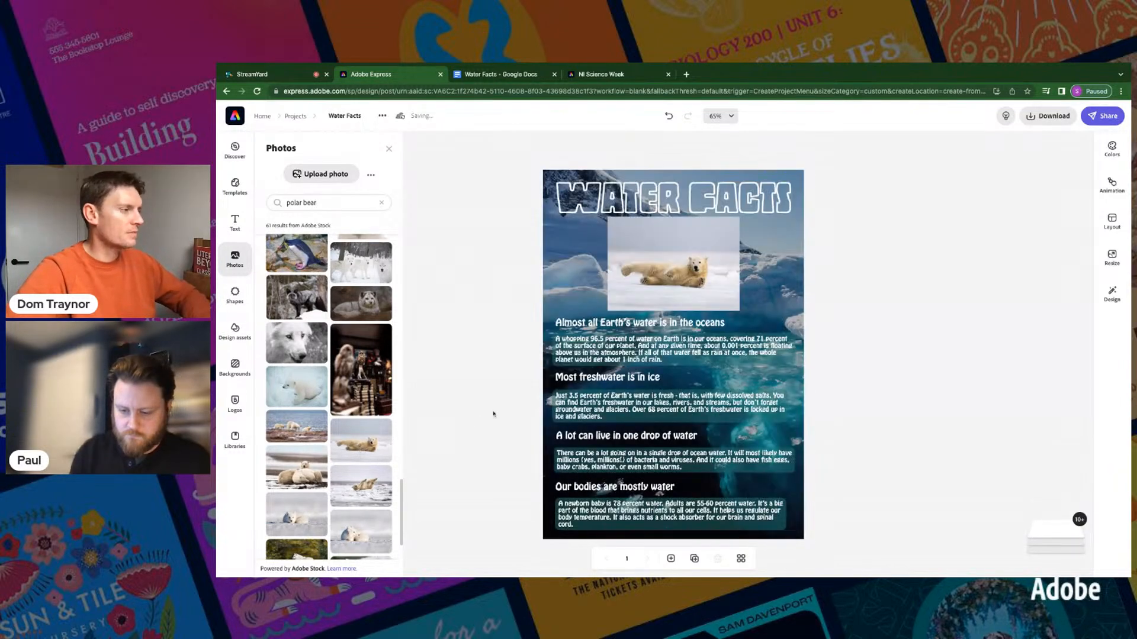
Step: Remove the background from the lying polar bear photo and accept the cutout
left_click(688, 273)
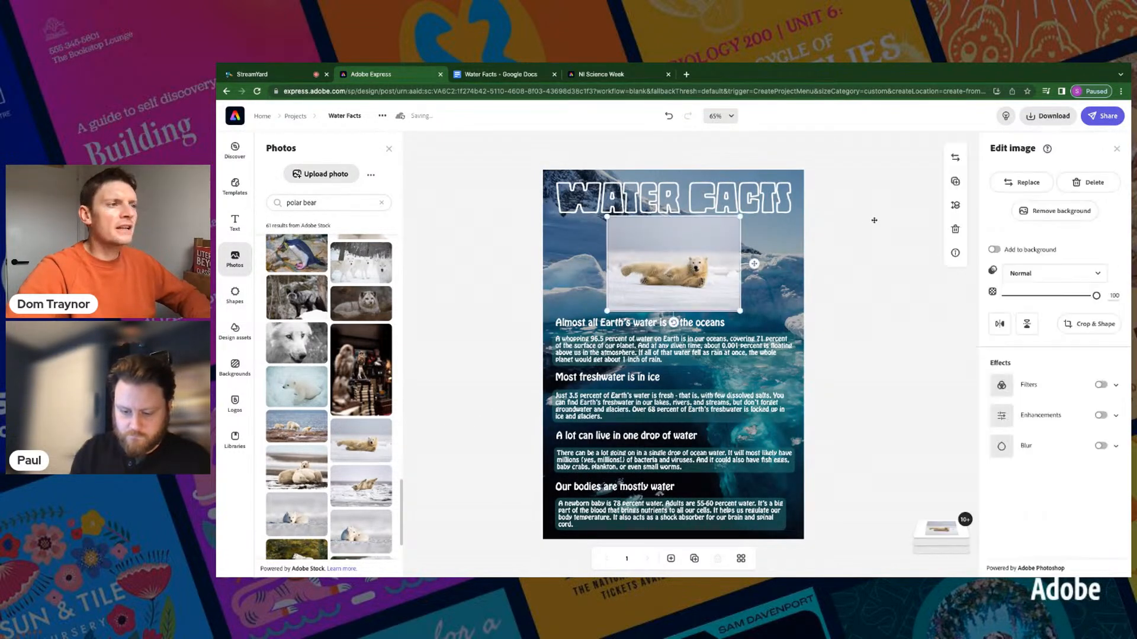
left_click(1046, 214)
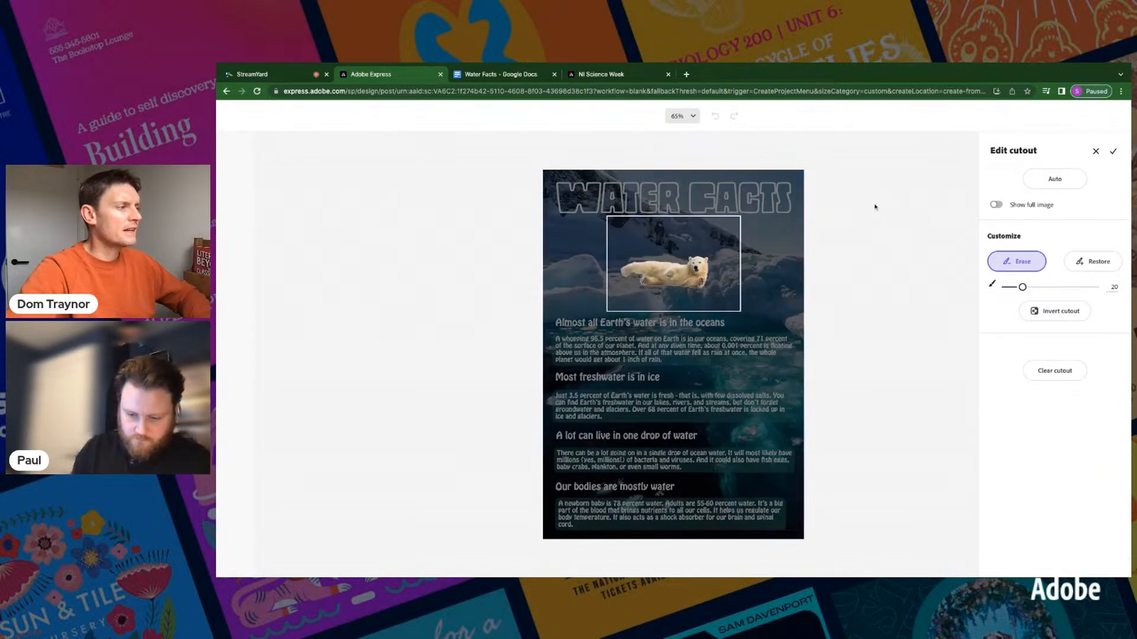
left_click(1113, 151)
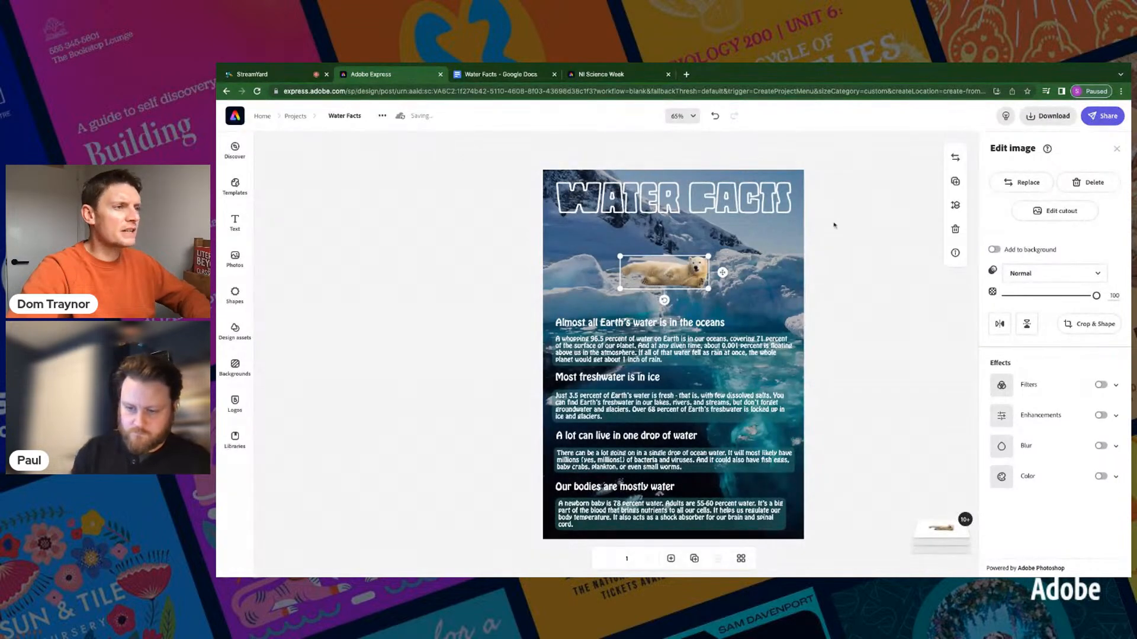
left_click(1057, 211)
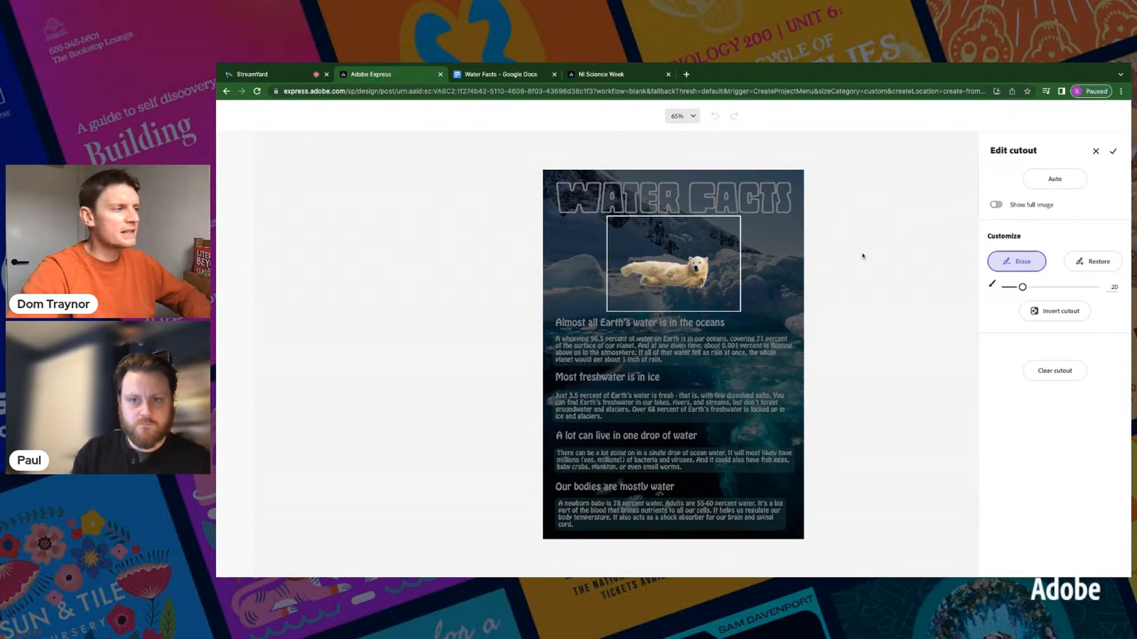
left_click(682, 258)
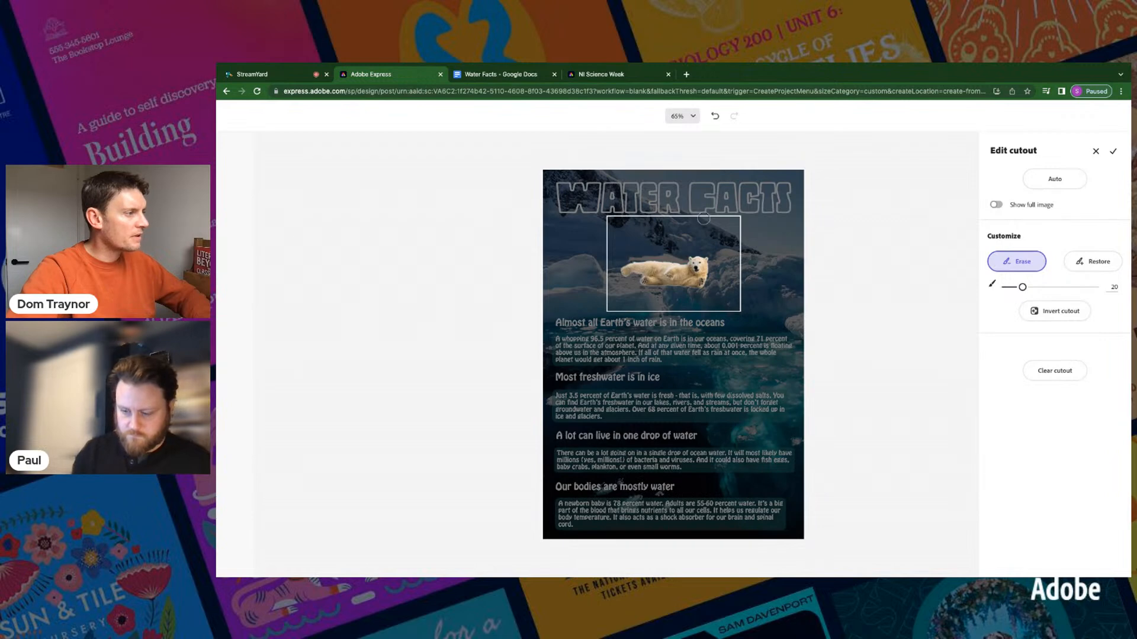
left_click(1096, 151)
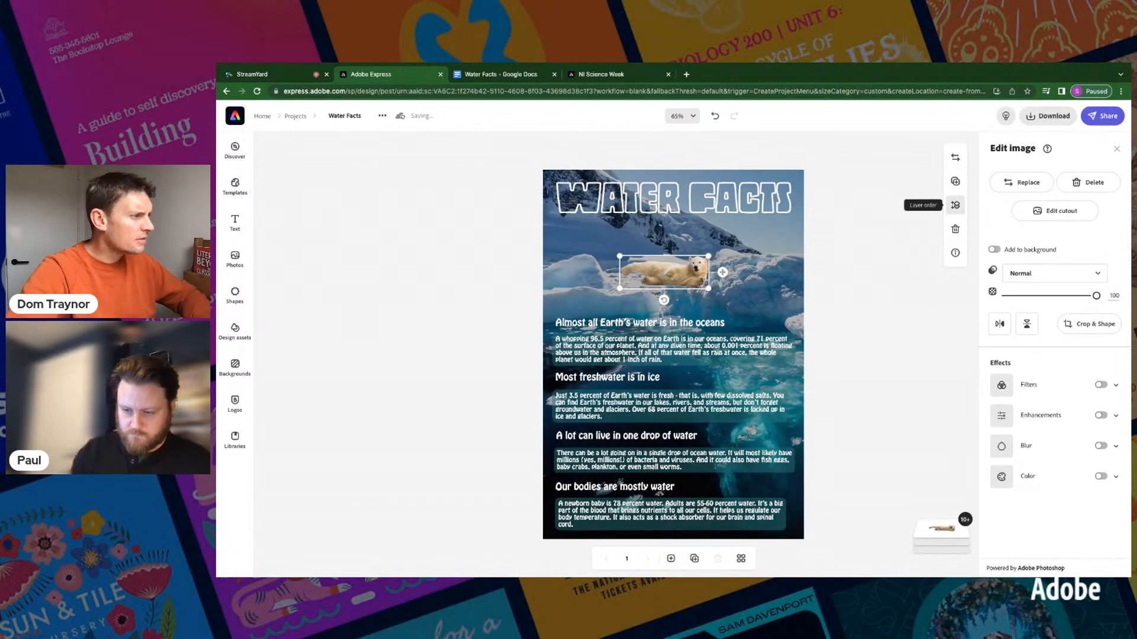
Step: Shrink and slightly tilt the lying polar bear cutout, placing it on the ice above the first fact heading
left_click_drag(666, 274, 636, 300)
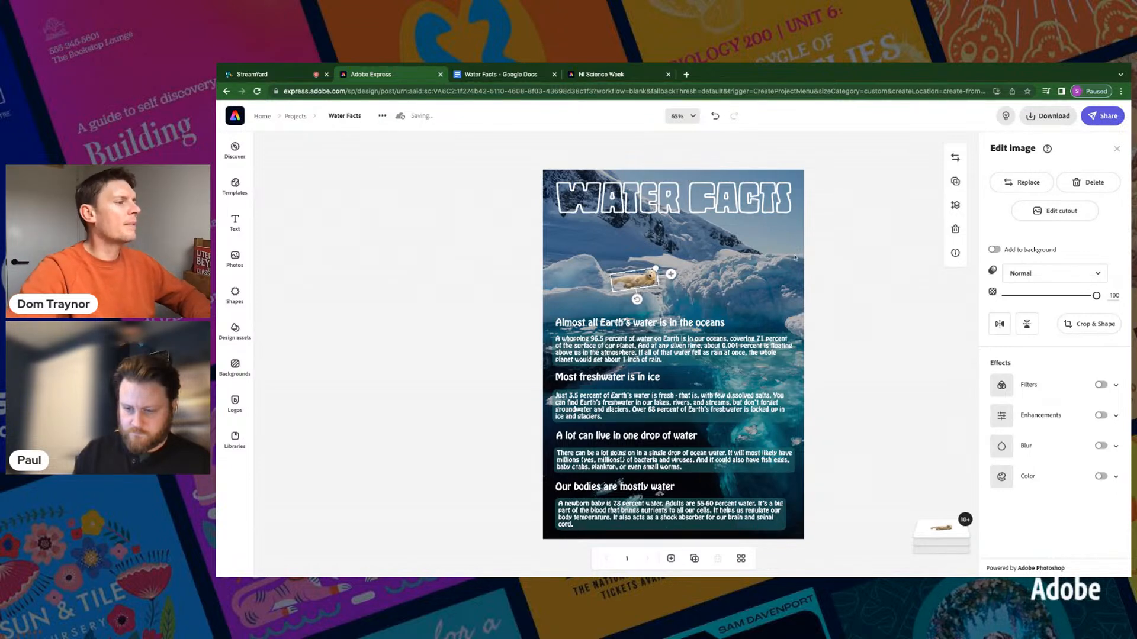
left_click(858, 264)
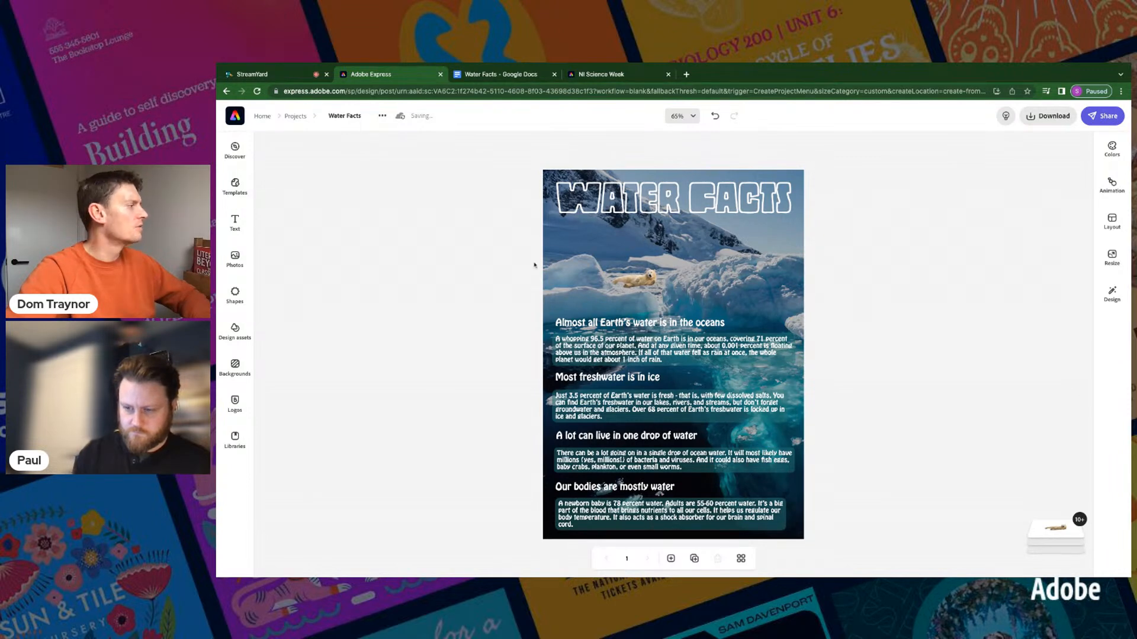
Step: Add the photo of a polar bear sitting under northern lights and remove its background
left_click(235, 259)
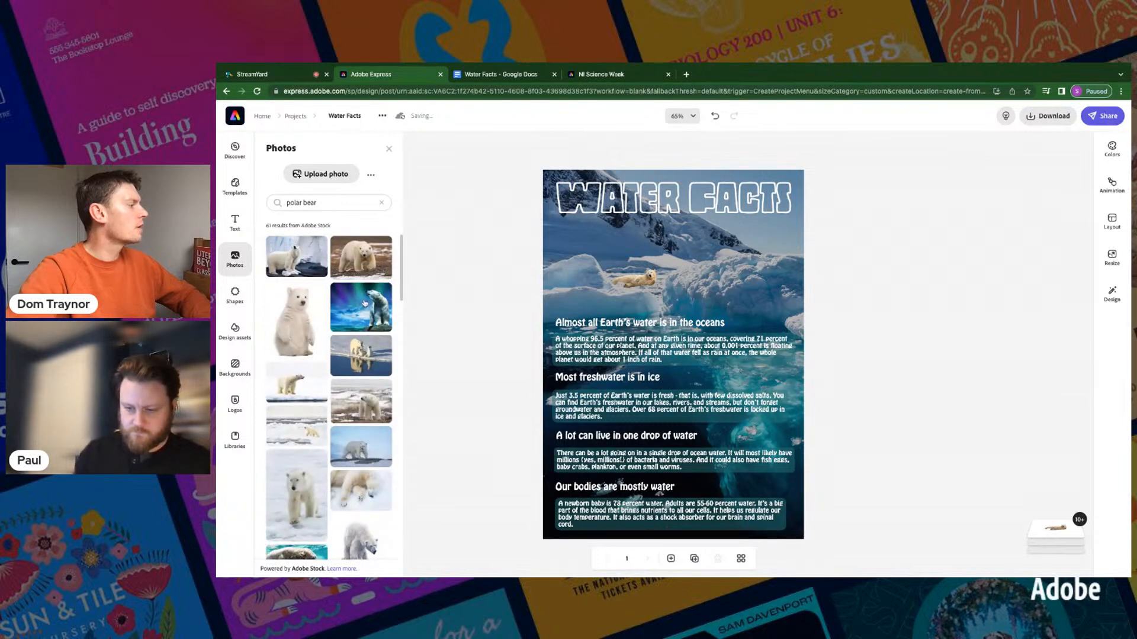
left_click(364, 303)
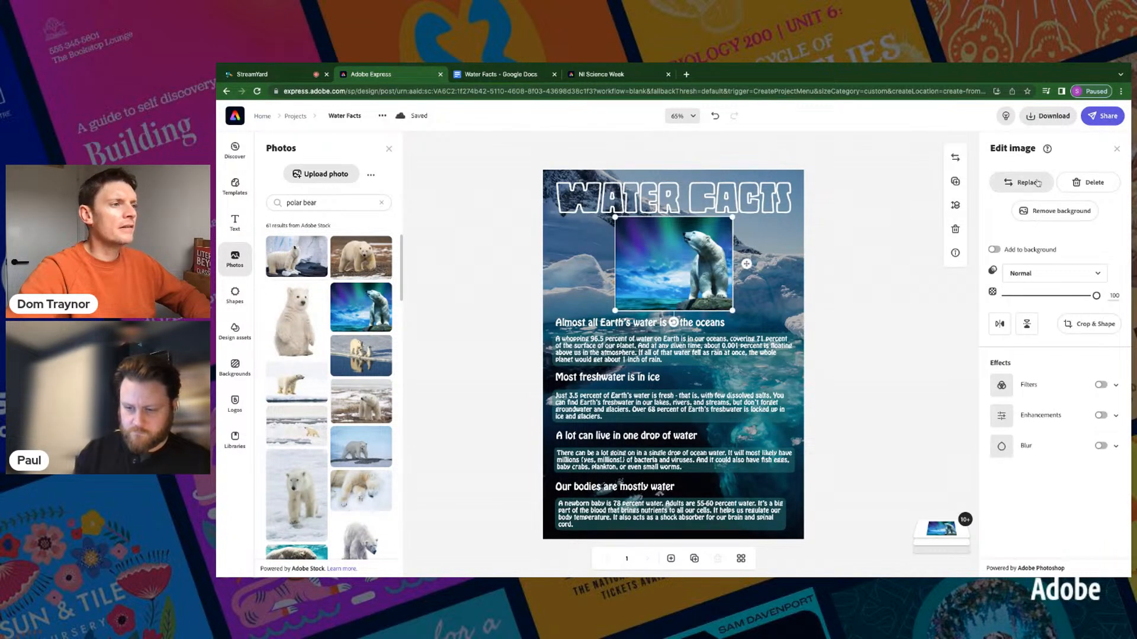
left_click(1045, 212)
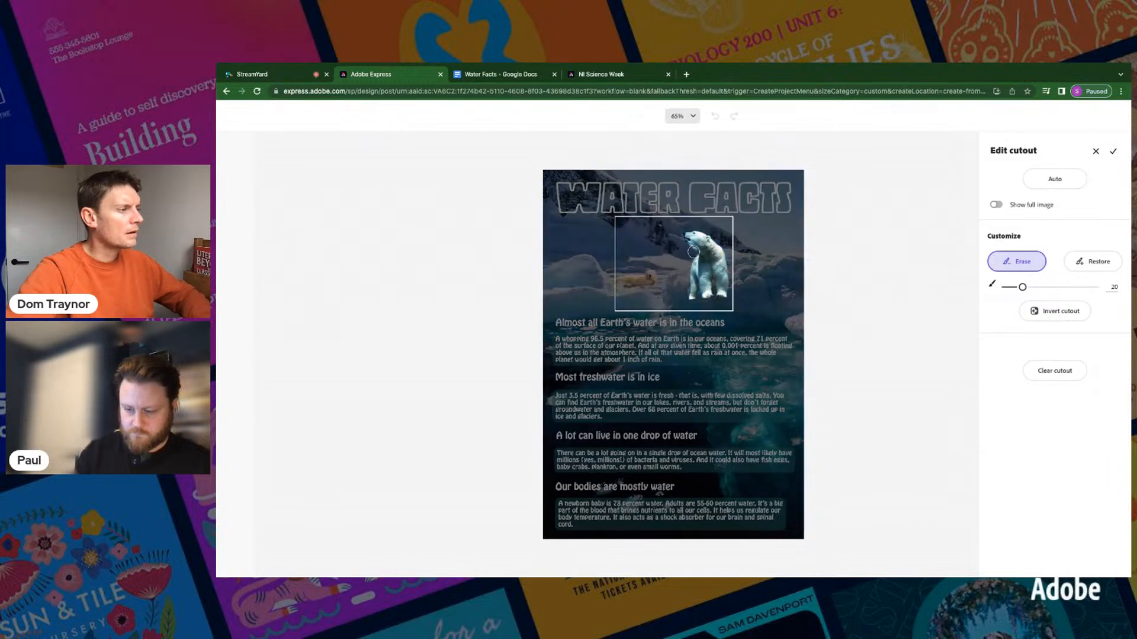
left_click(1113, 151)
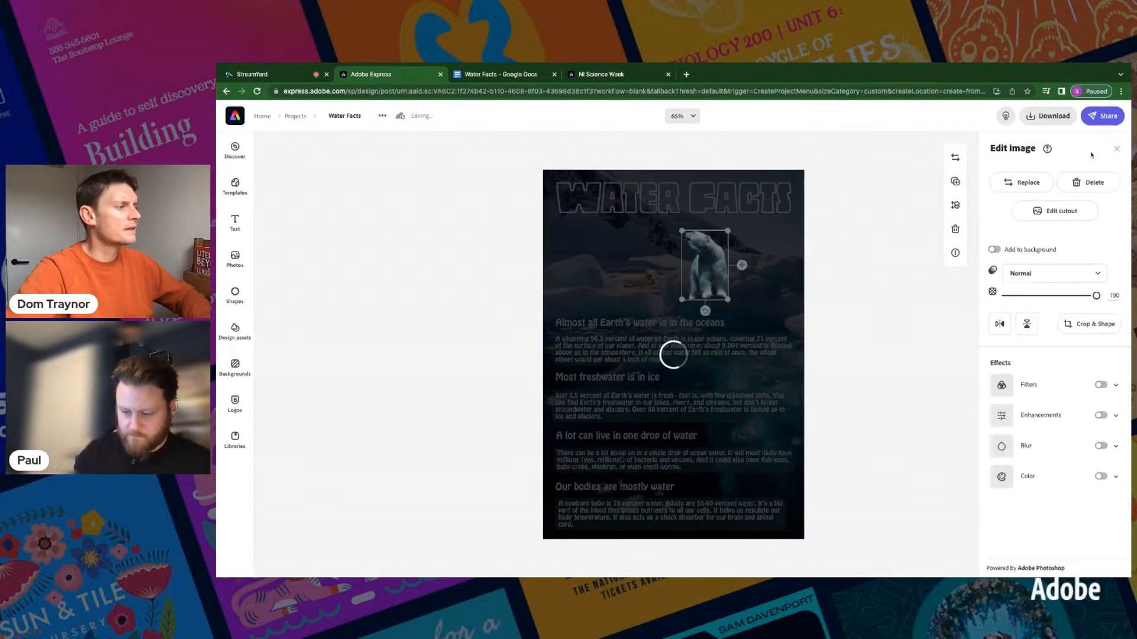
Step: Shrink and tilt the sitting polar bear cutout, placing it on the ice at the poster's right edge above the first paragraph
left_click_drag(680, 301, 793, 326)
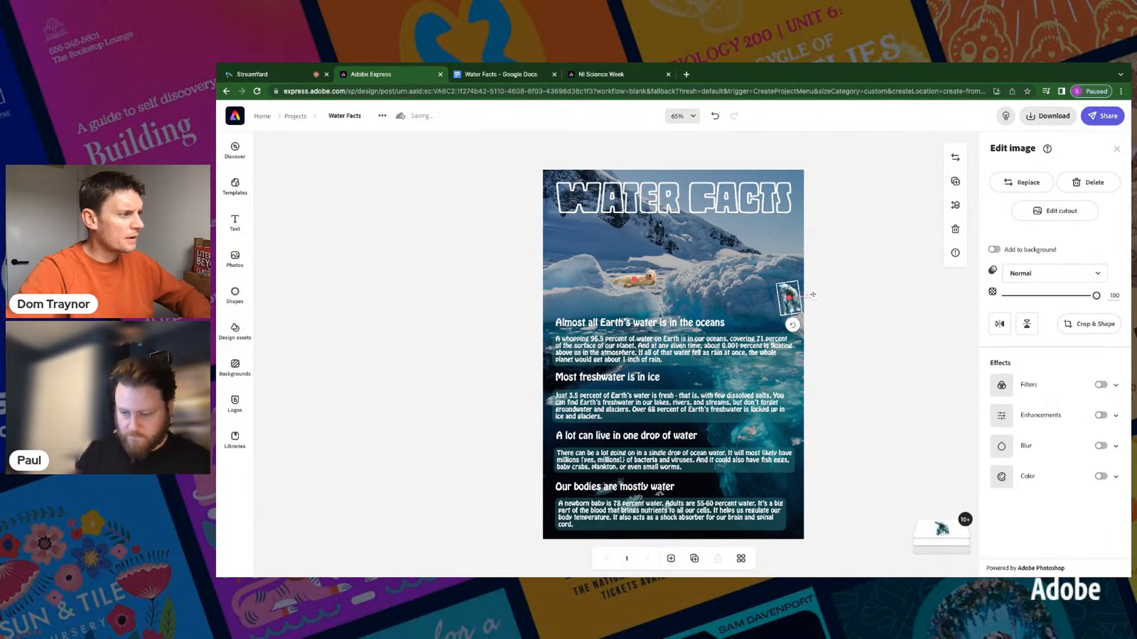
left_click(823, 322)
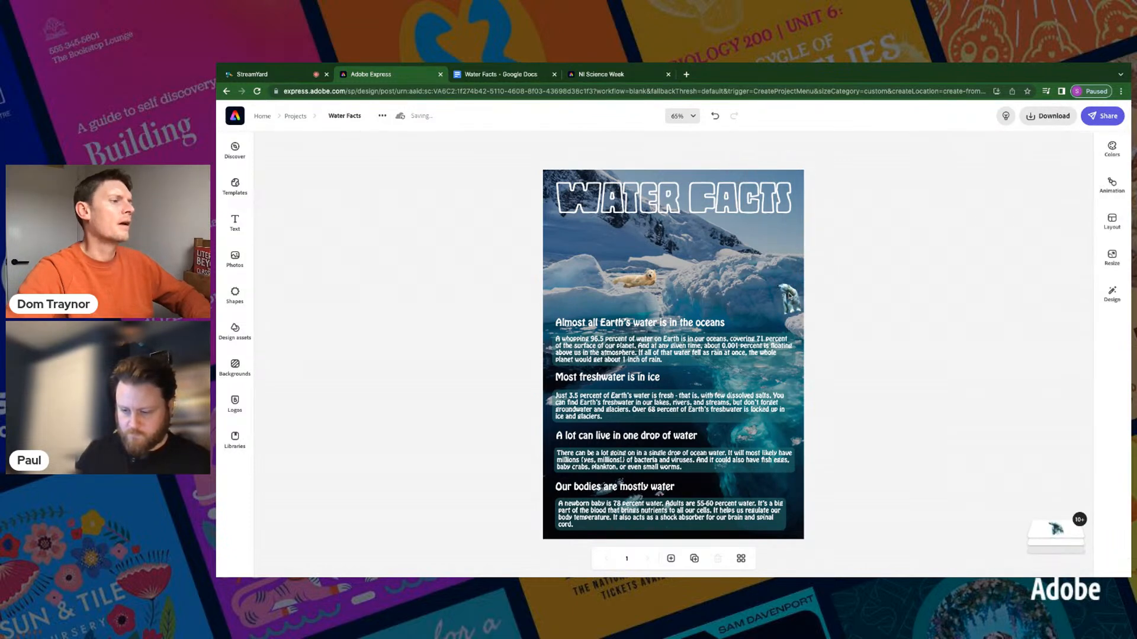
left_click(789, 299)
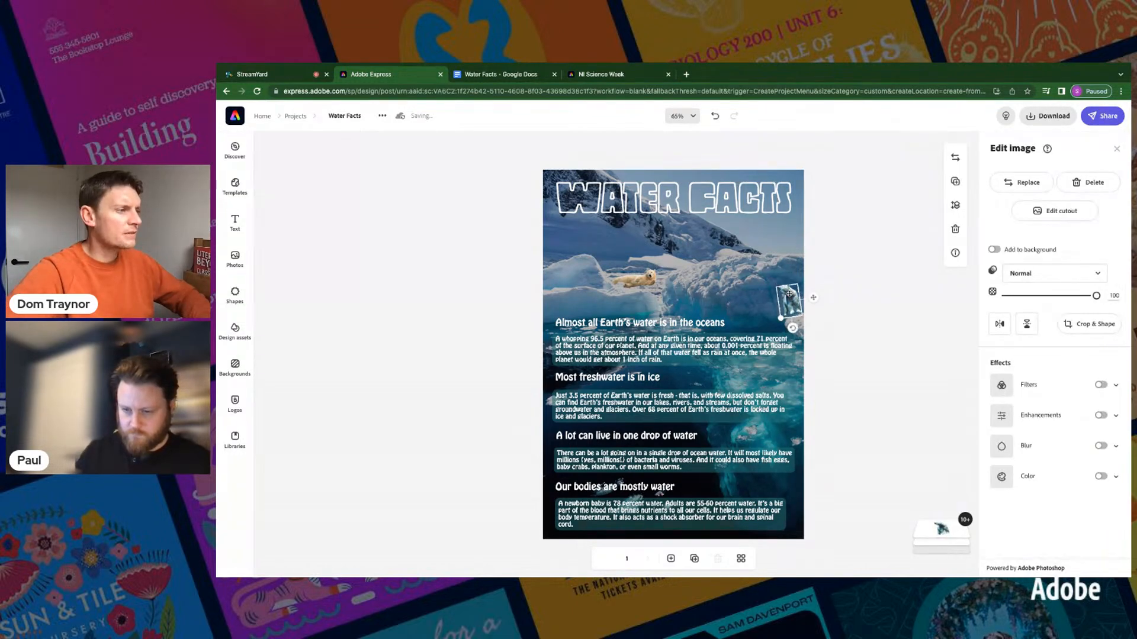
Step: Move the sitting polar bear cutout onto the ice ridge just below the end of the title and rotate it upright
left_click(822, 290)
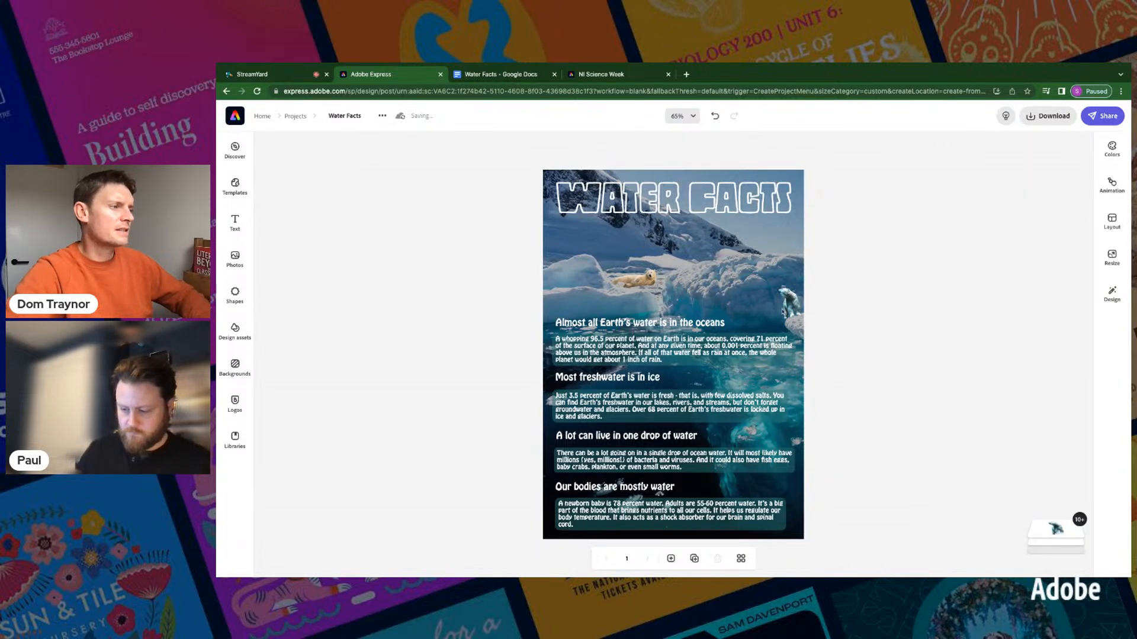
left_click_drag(790, 305, 756, 241)
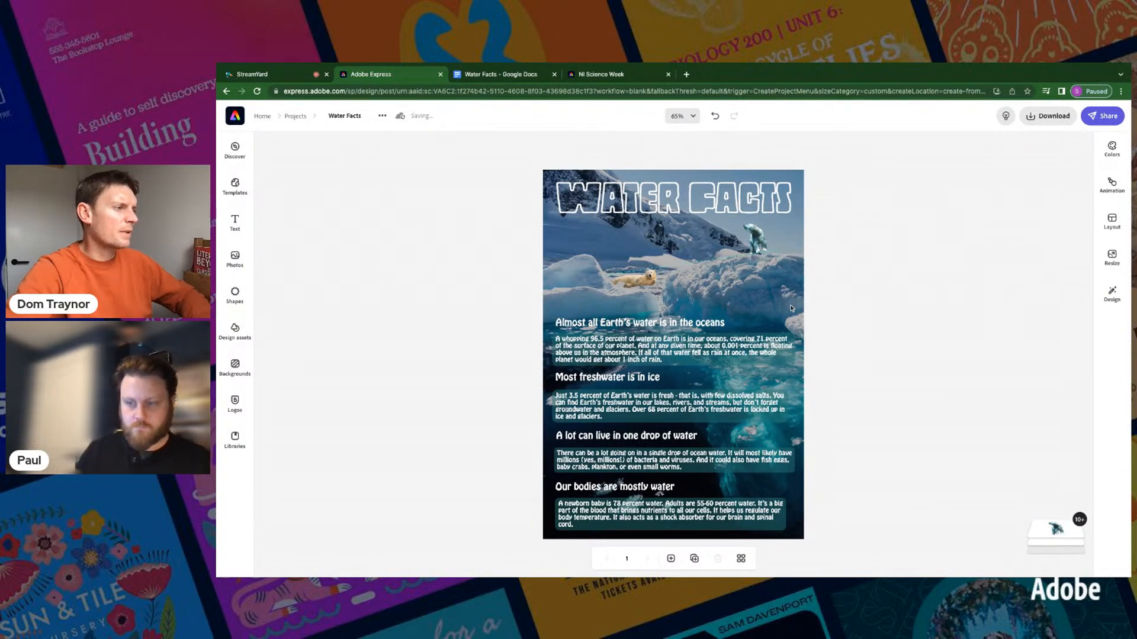
left_click(757, 244)
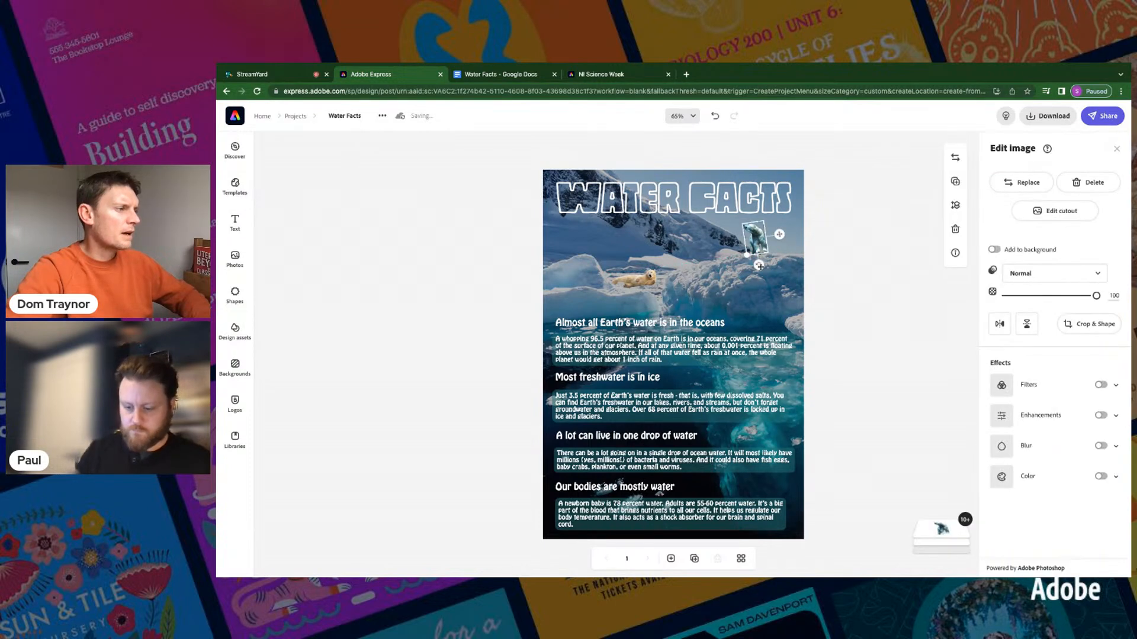
left_click_drag(760, 265, 779, 244)
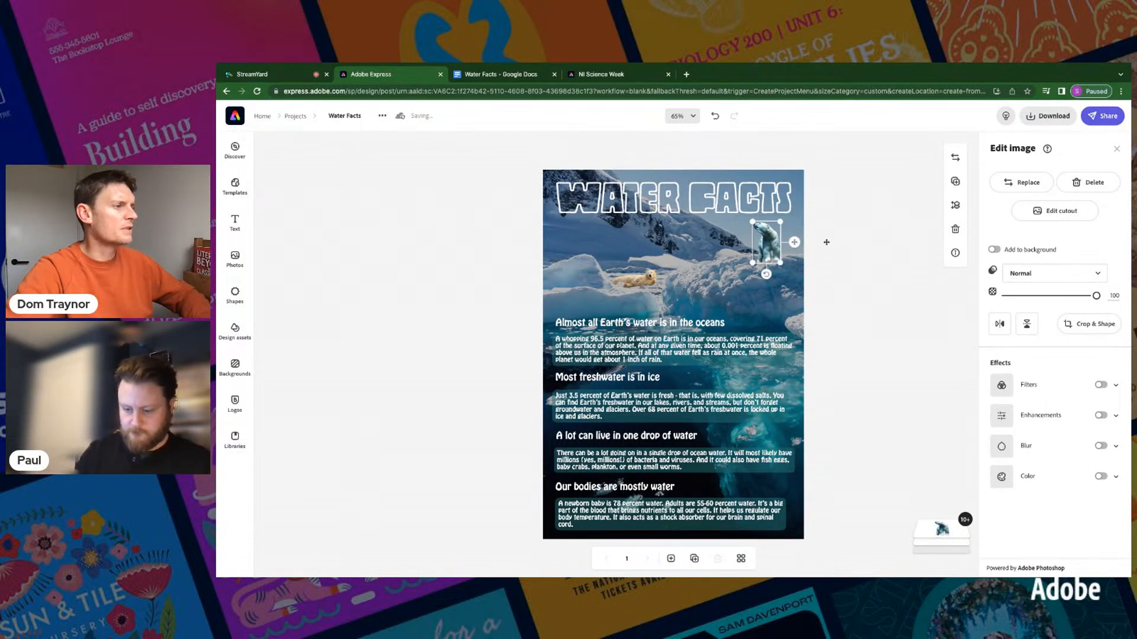
Step: Apply the Darken filter to the lying polar bear cutout
left_click(648, 285)
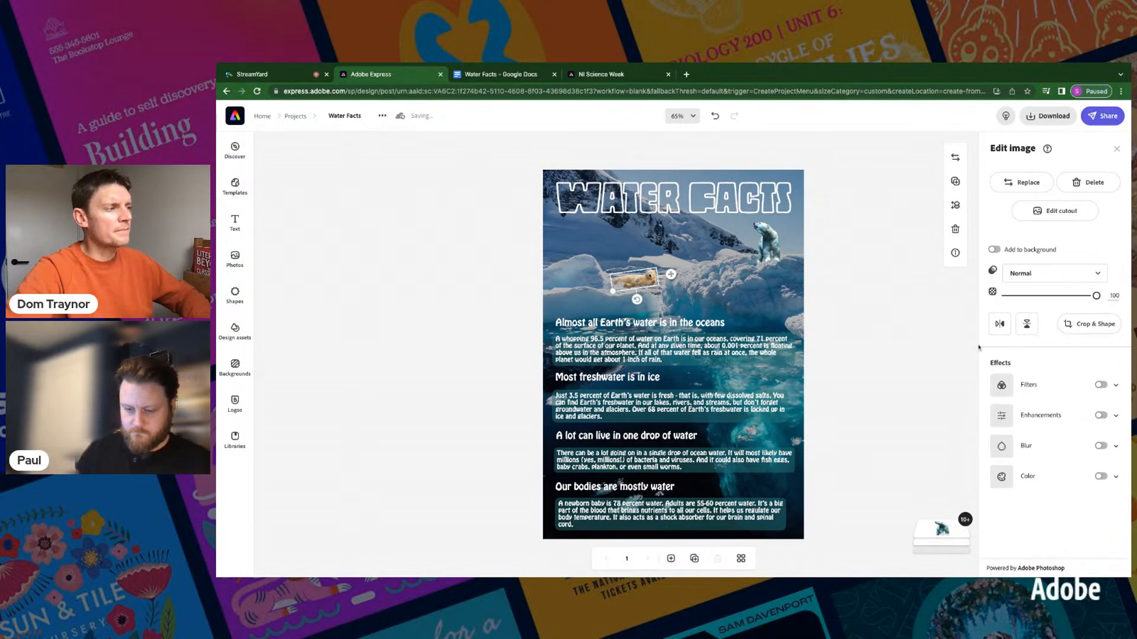
left_click(1114, 387)
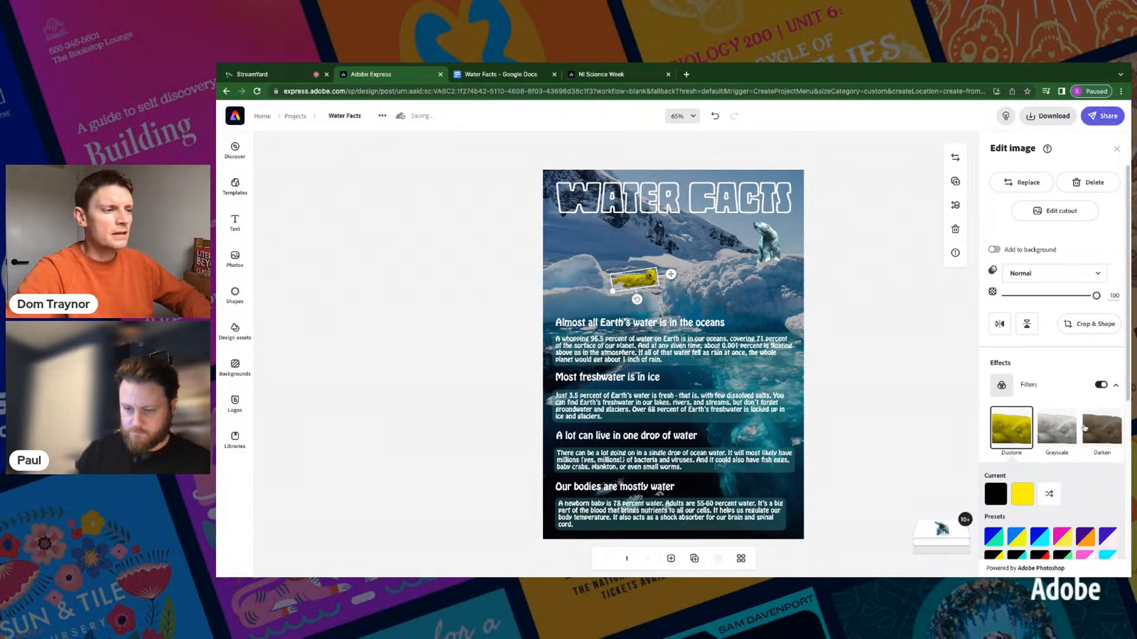
scroll(1092, 439, "down", 1)
left_click(1102, 401)
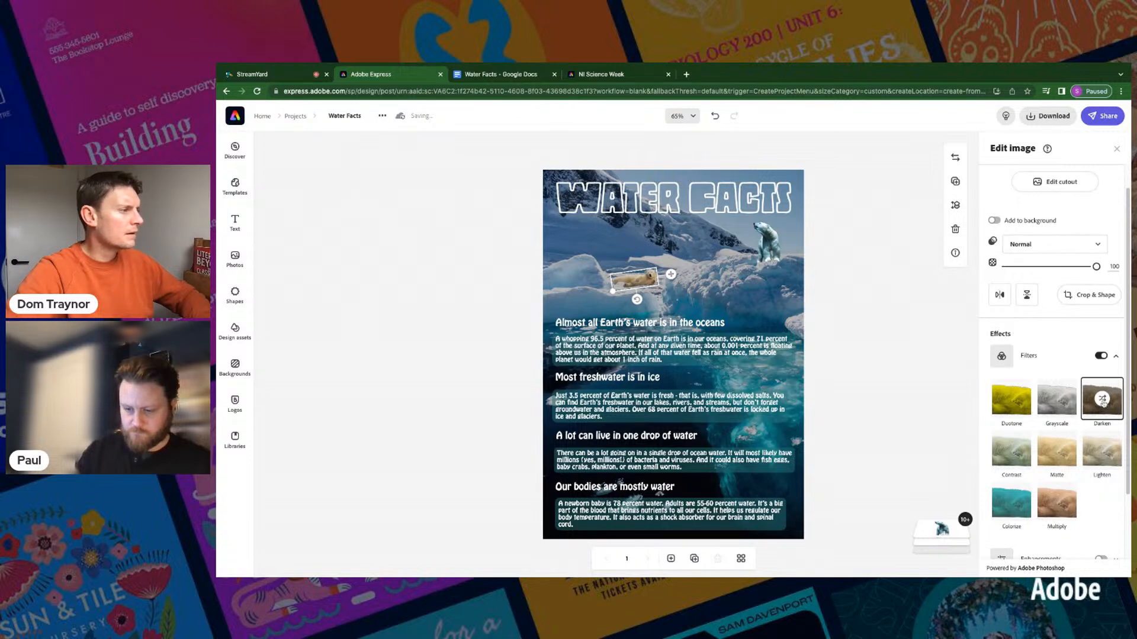
left_click(875, 375)
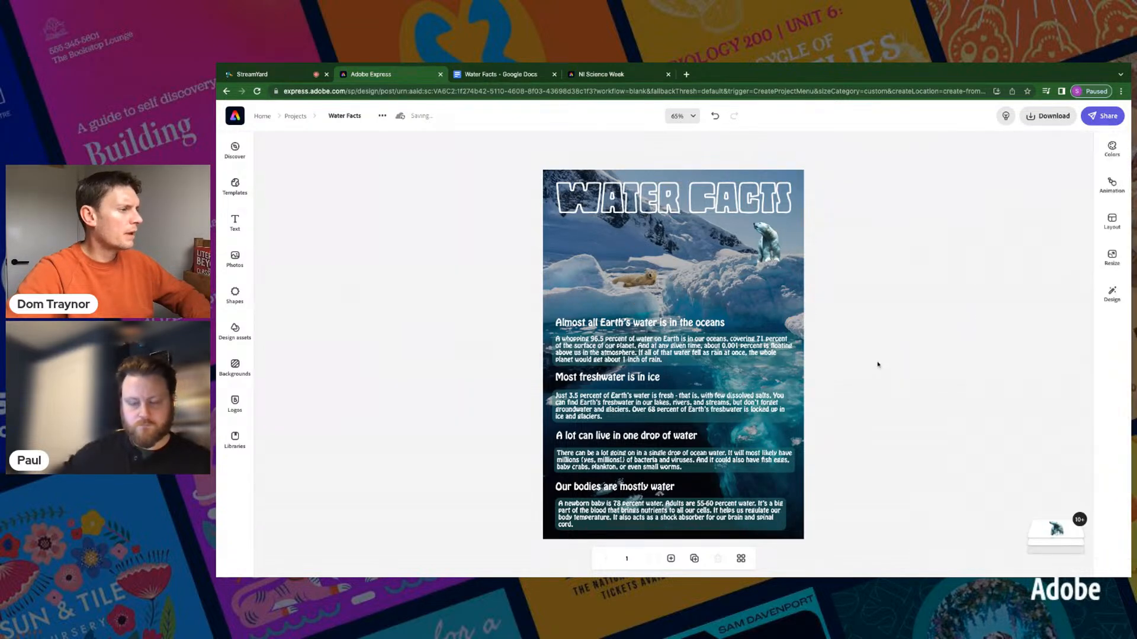
left_click(768, 242)
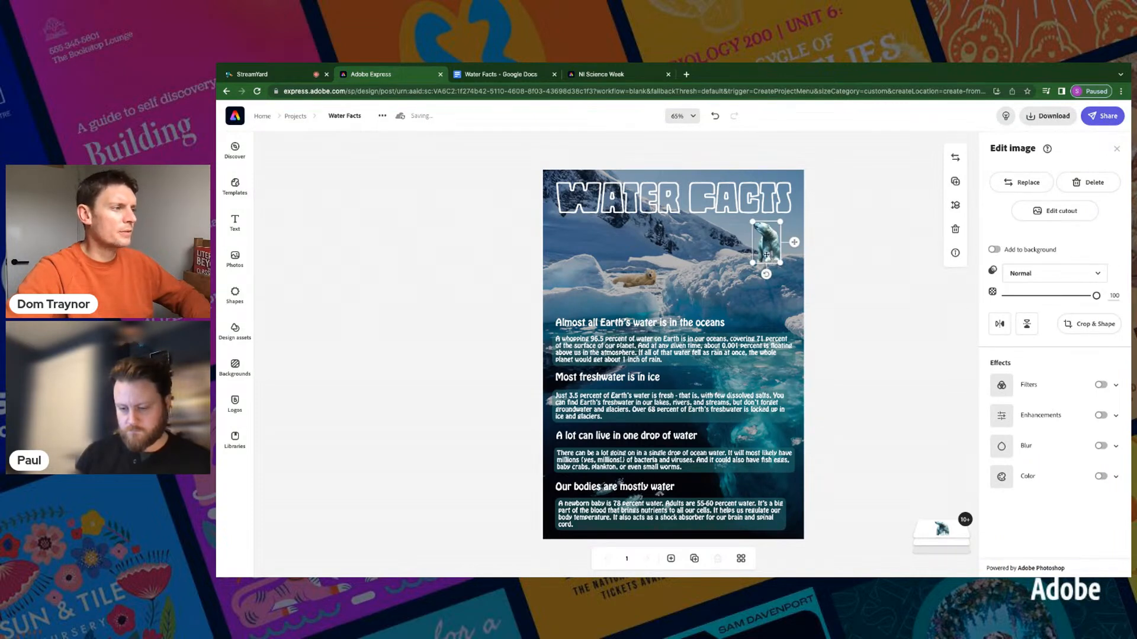
left_click(860, 272)
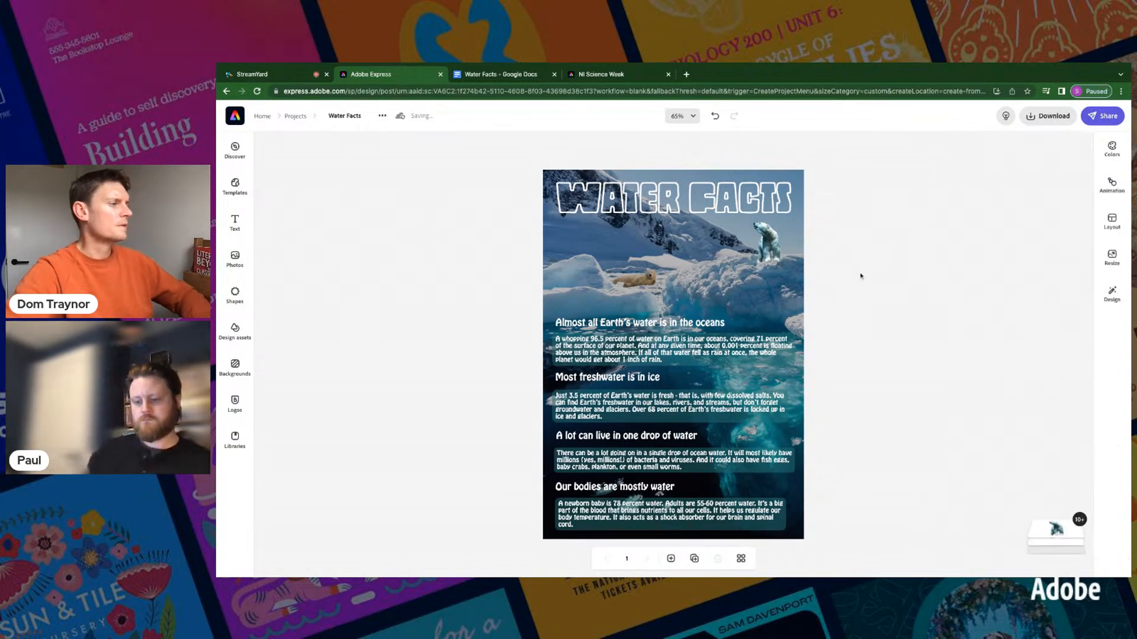
Step: Replace the lying polar bear with the photo of a polar bear standing on brown ground
left_click(632, 283)
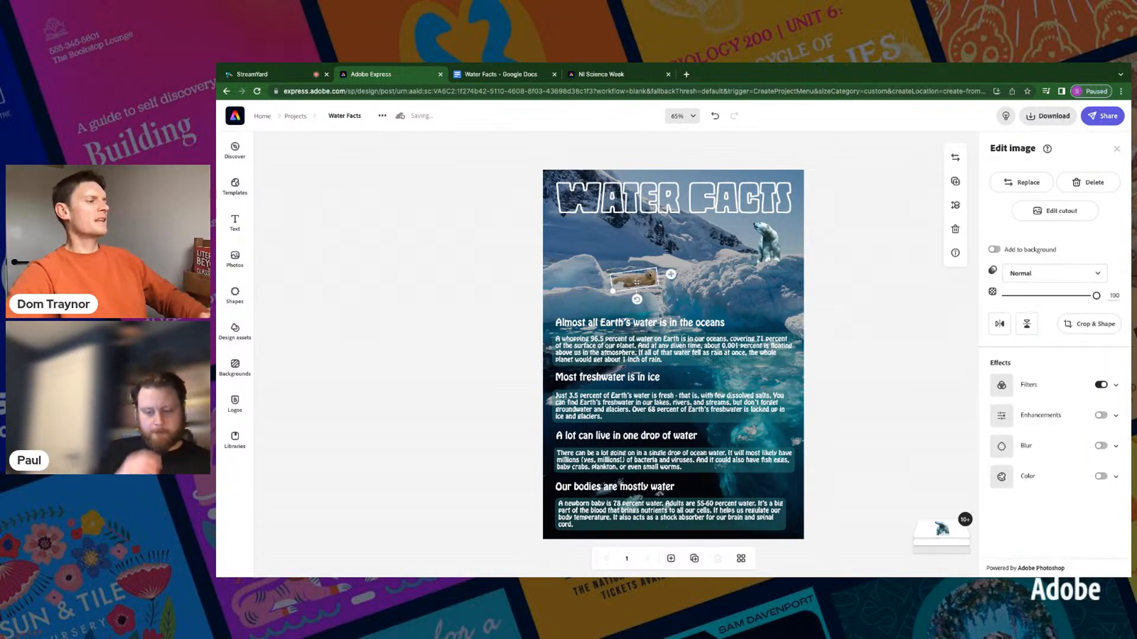
left_click(1011, 184)
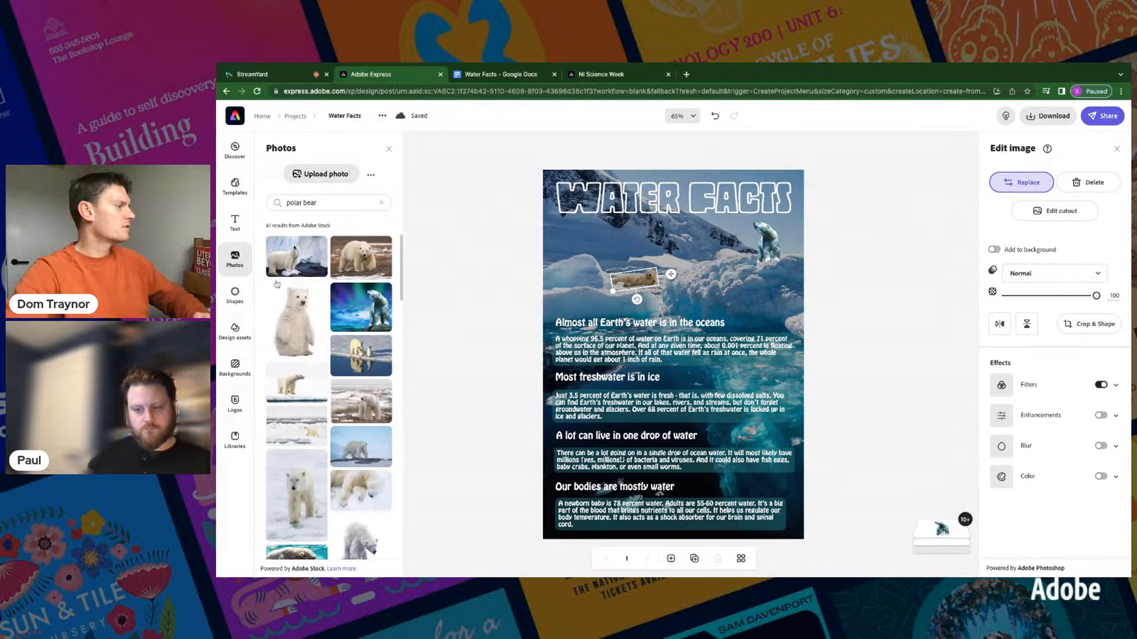
left_click(359, 254)
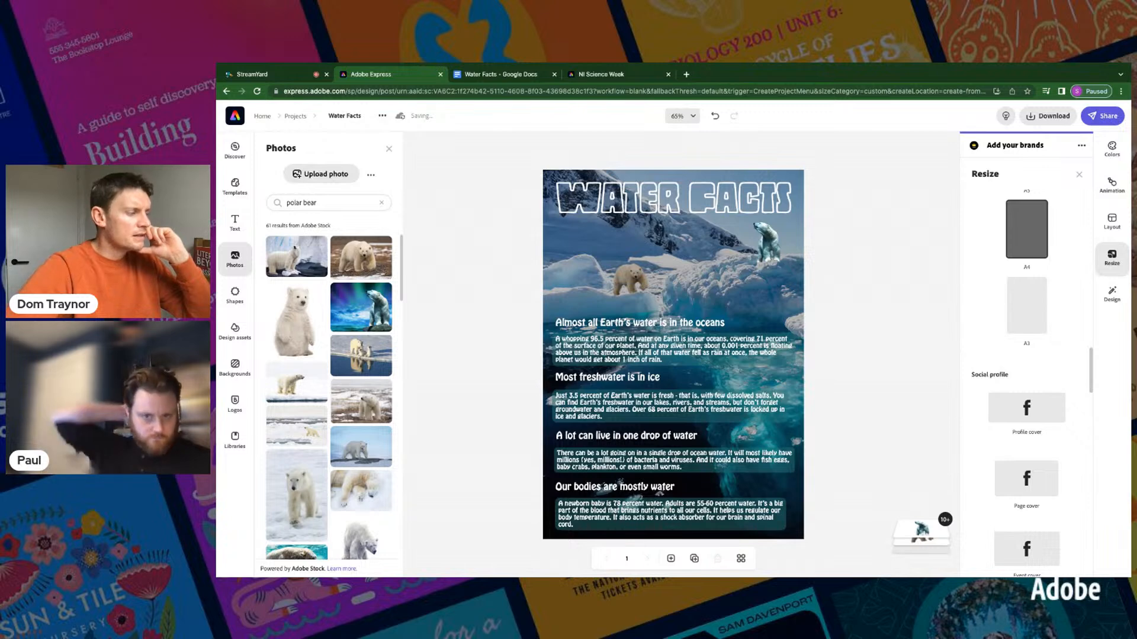
left_click(630, 280)
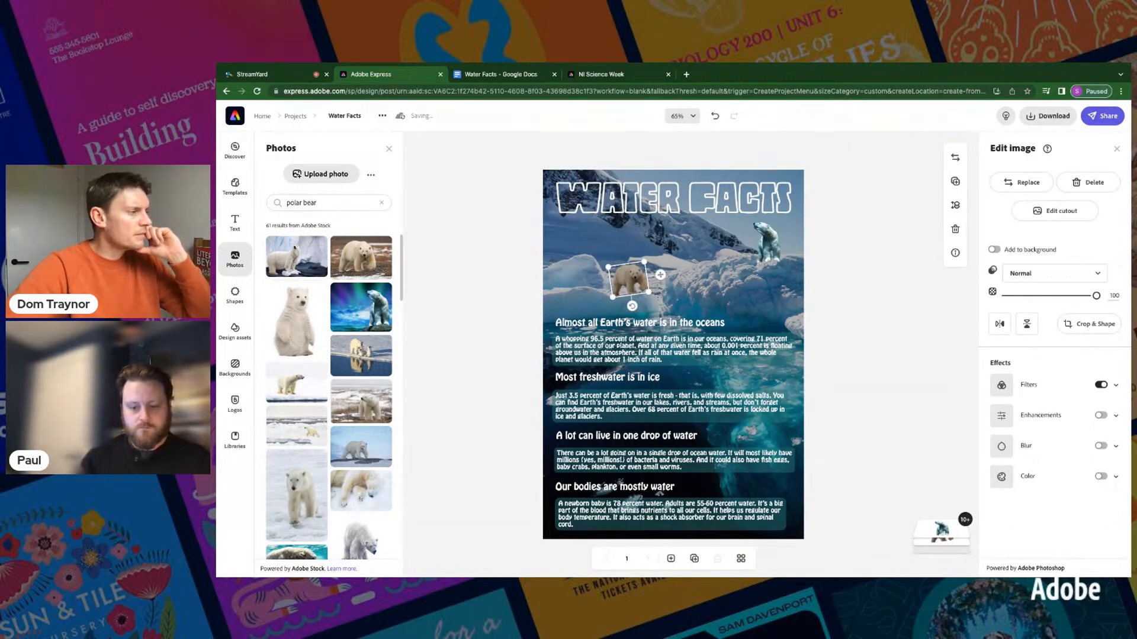
left_click(830, 262)
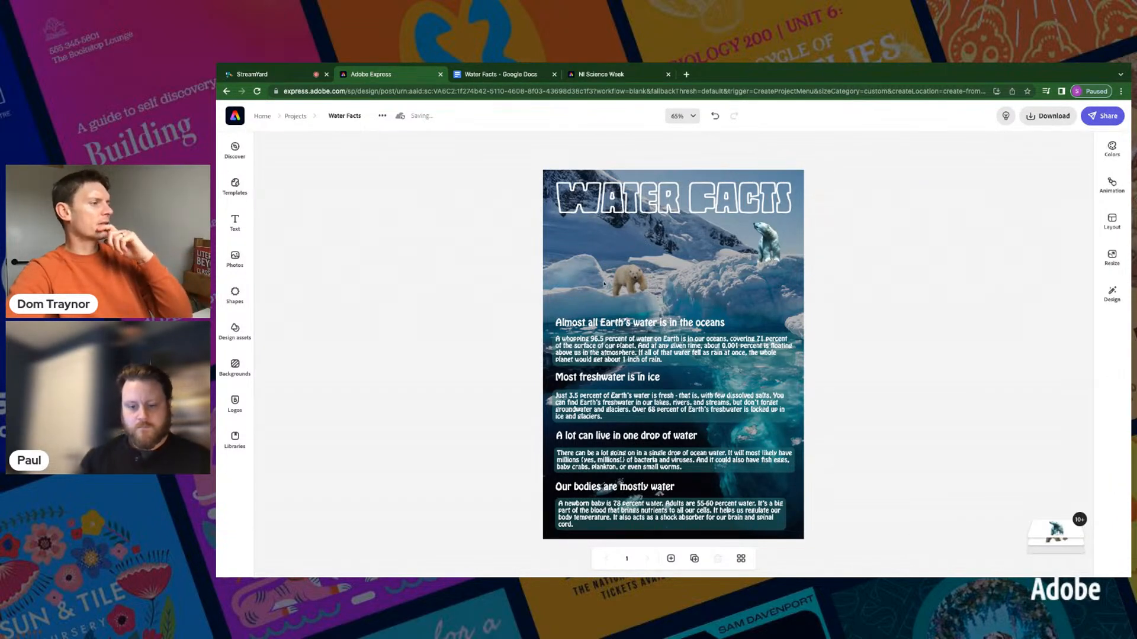
Step: Shrink the standing polar bear cutout slightly so it sits on the ice above the first fact heading
left_click(636, 284)
left_click_drag(644, 261, 635, 271)
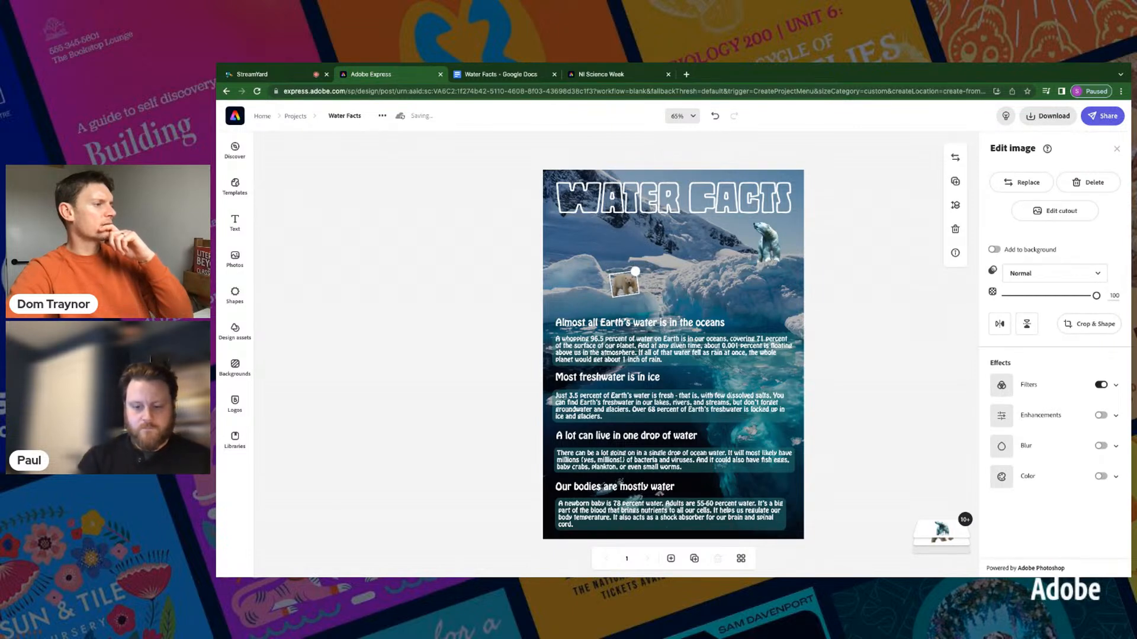
left_click(864, 246)
Step: Apply the Darken filter to the sitting polar bear cutout below the title
left_click(757, 244)
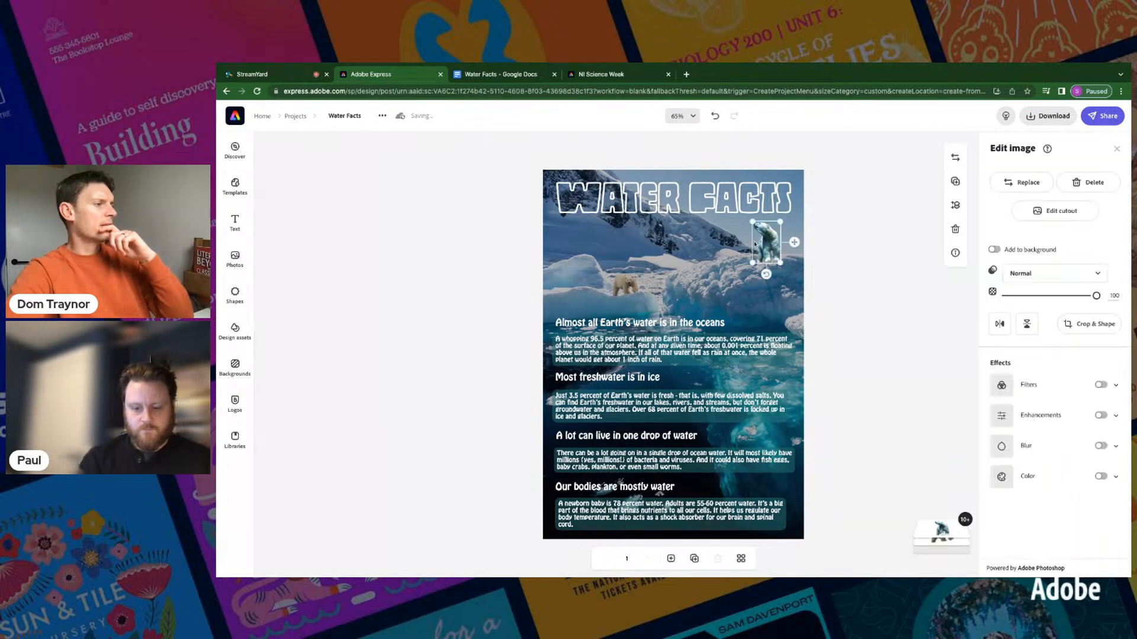
left_click(1116, 385)
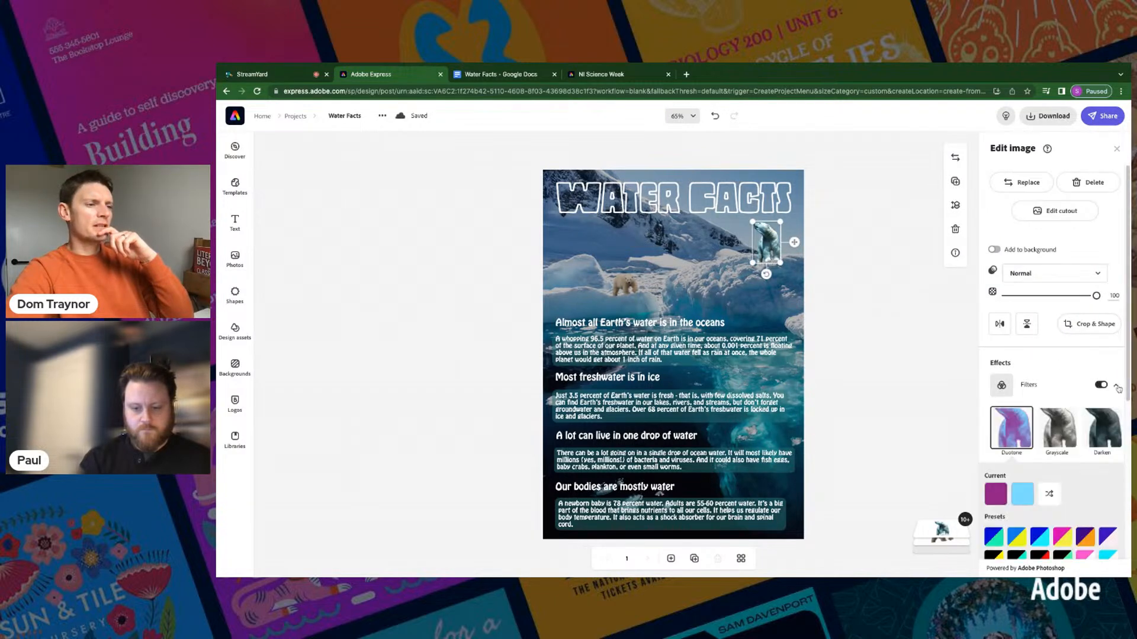
left_click(1103, 427)
left_click(1109, 426)
left_click(1108, 426)
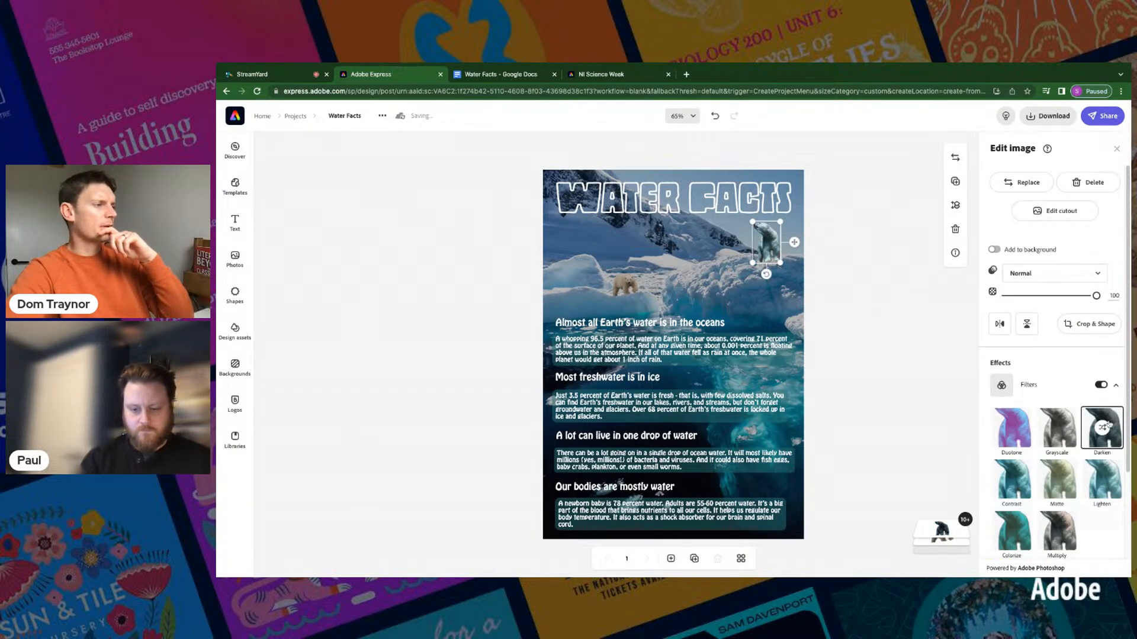
Step: Switch the Darken filter on the selected cutout image below the title to another variation and deselect the image
left_click(1108, 425)
left_click(860, 344)
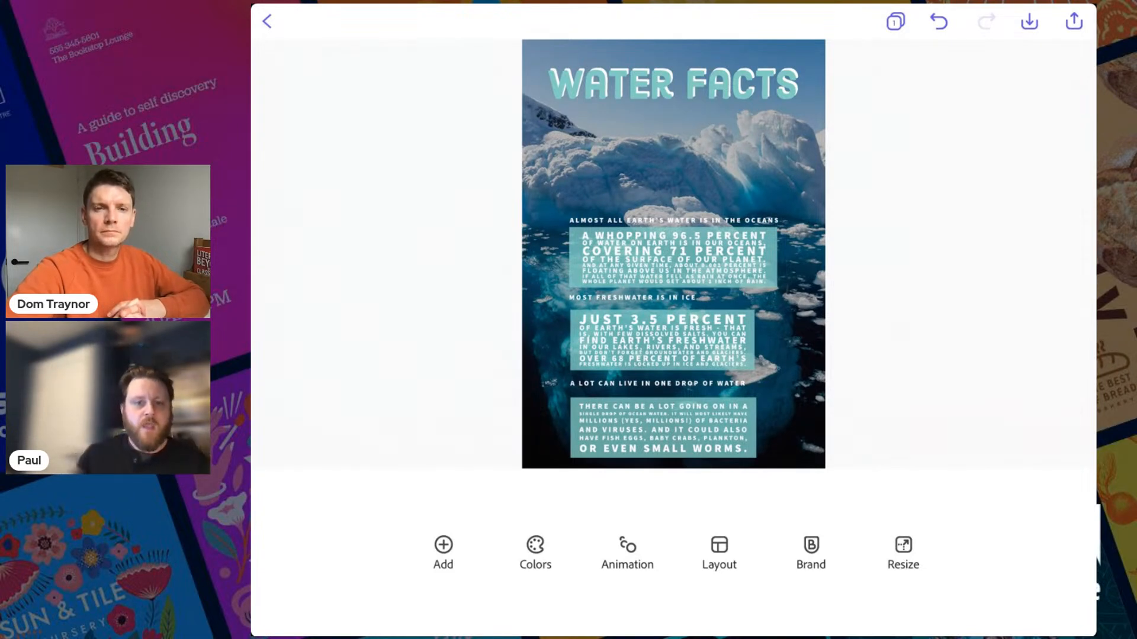
Step: Search the photo library for "polar bear" to find a picture to add to the Water Facts poster
left_click(442, 551)
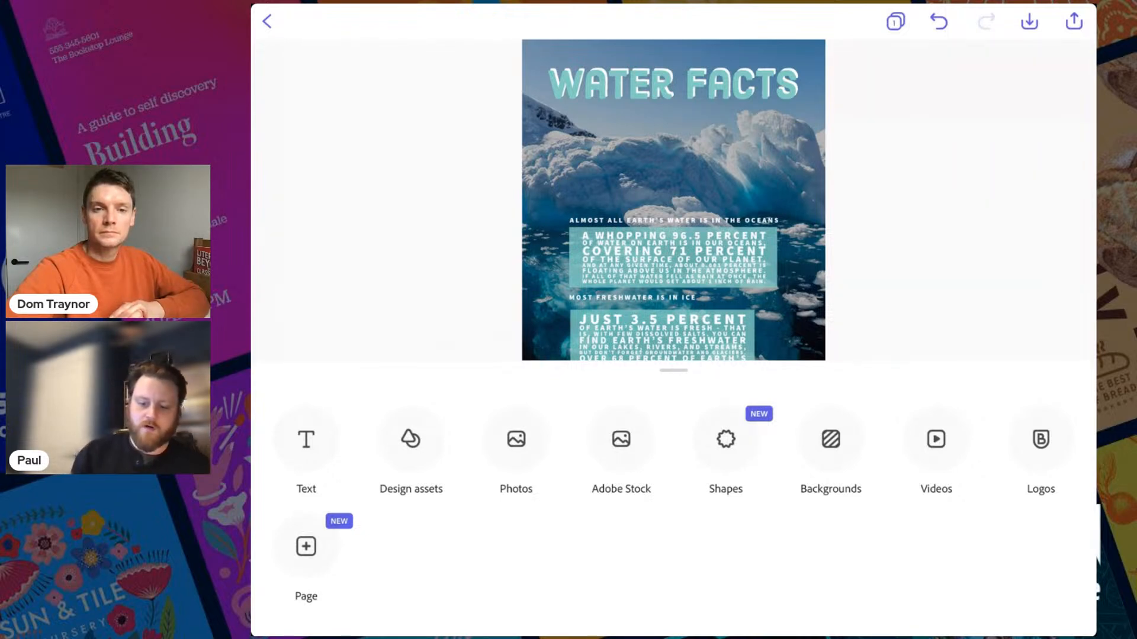
left_click(516, 440)
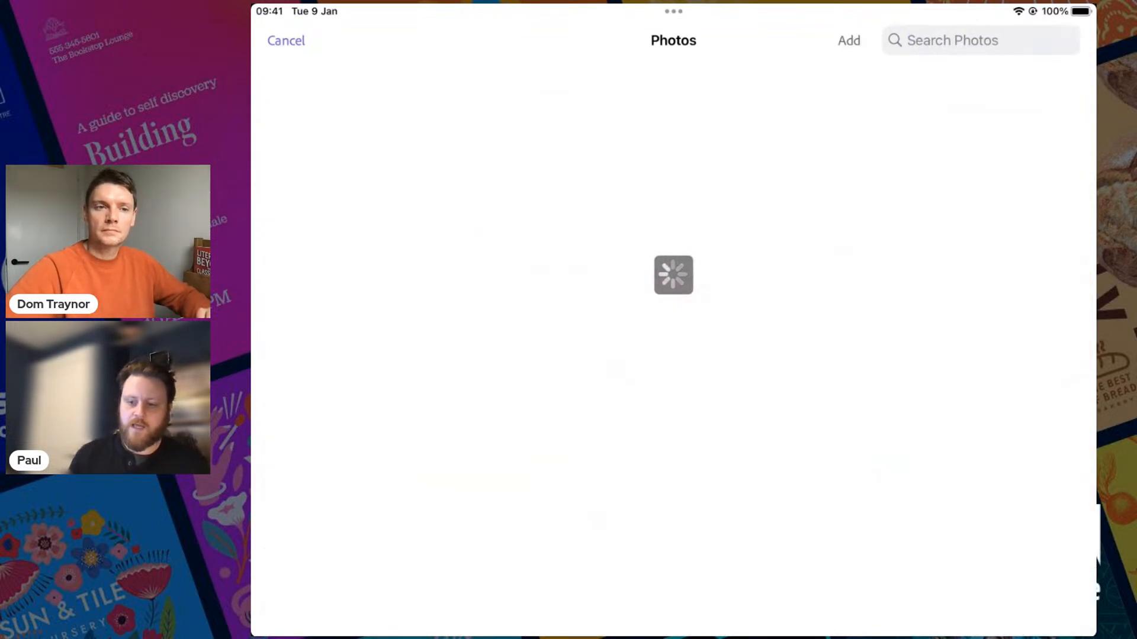
left_click(971, 40)
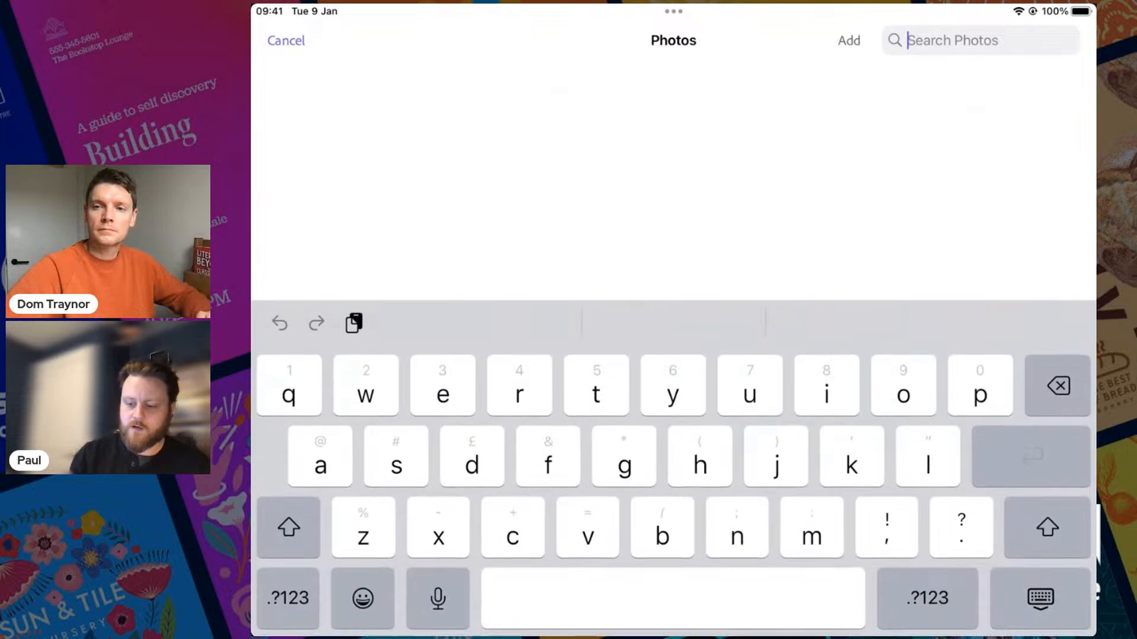
type("polar bear")
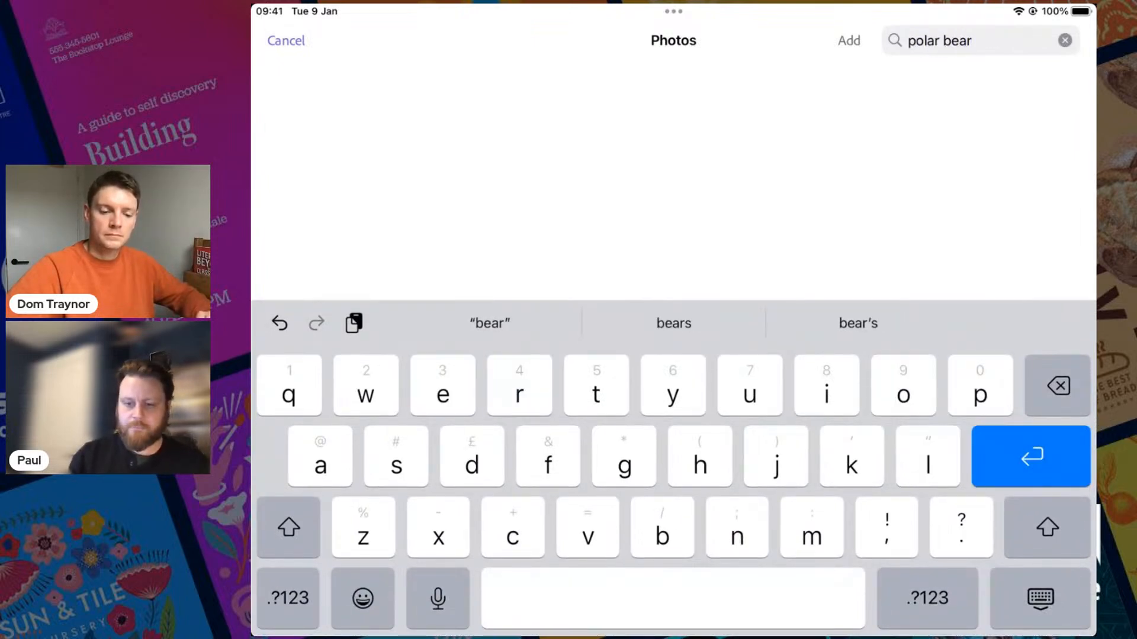
key("Return")
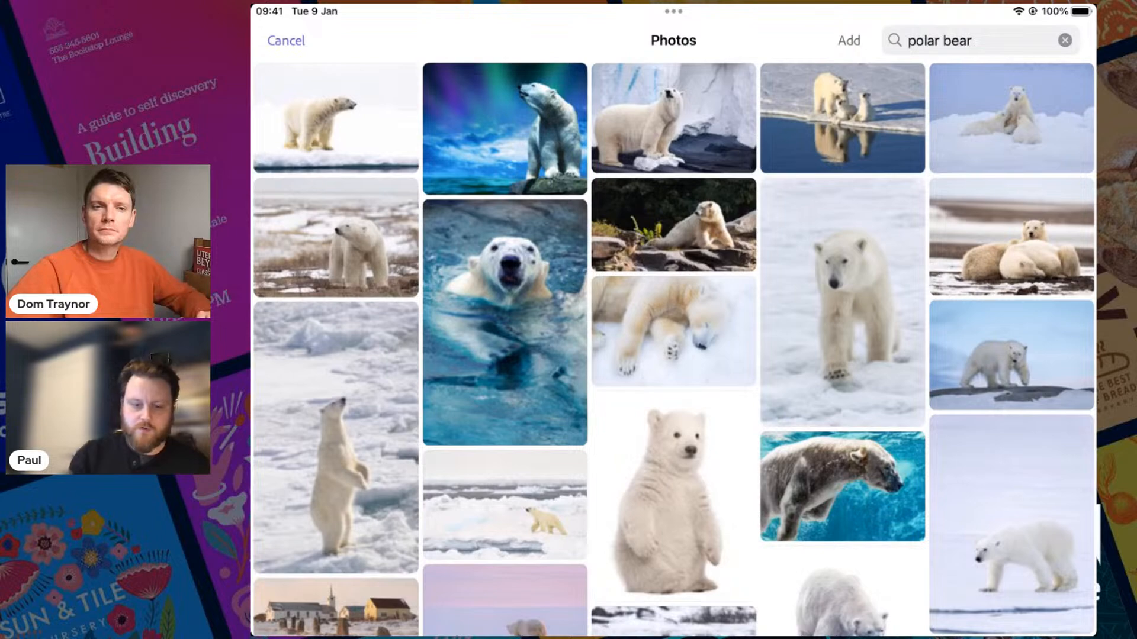
Step: Add the first photo, a polar bear standing on snow, to the poster as a freely movable image
left_click(335, 118)
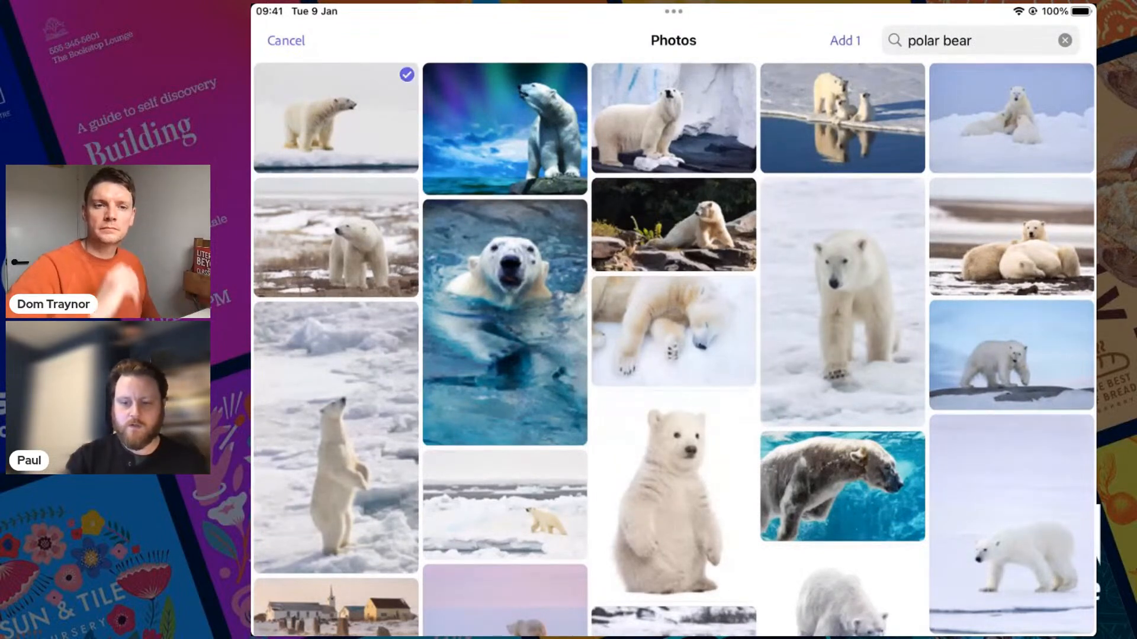
left_click(844, 40)
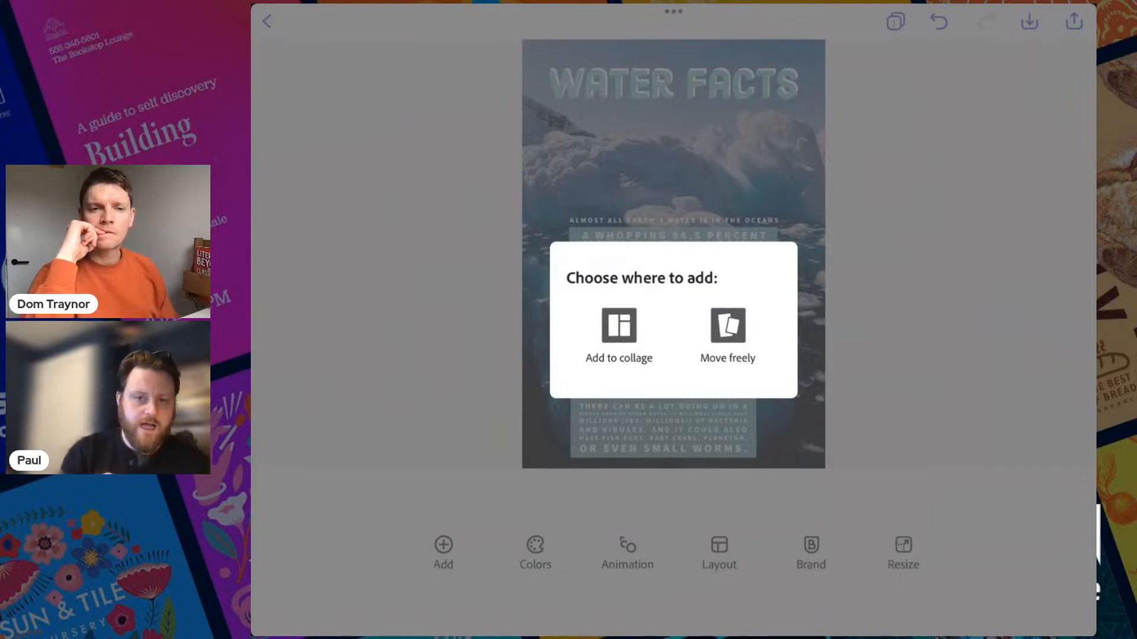
left_click(728, 329)
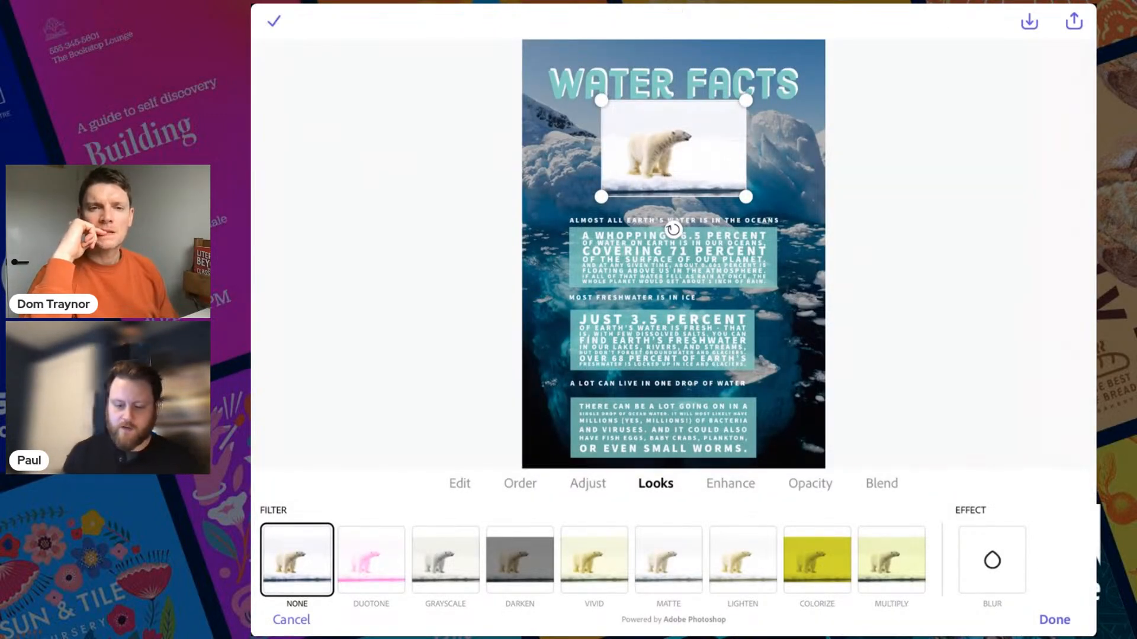
Step: Remove the polar bear photo's background, shrink the bear and move it onto the snowy slope under the title
left_click(460, 484)
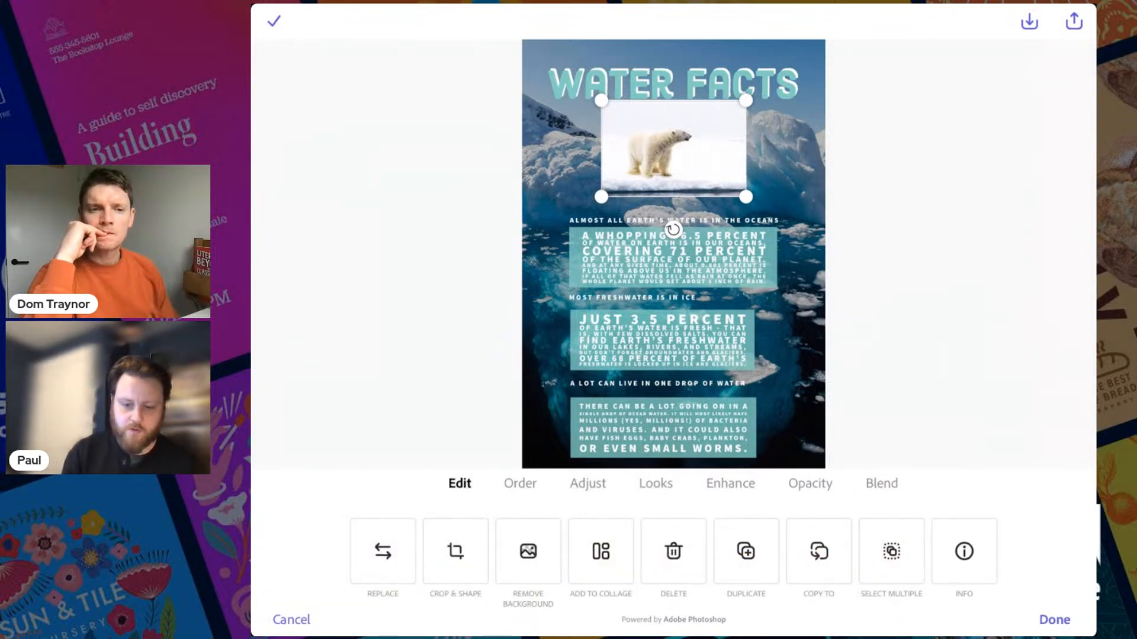
left_click(528, 551)
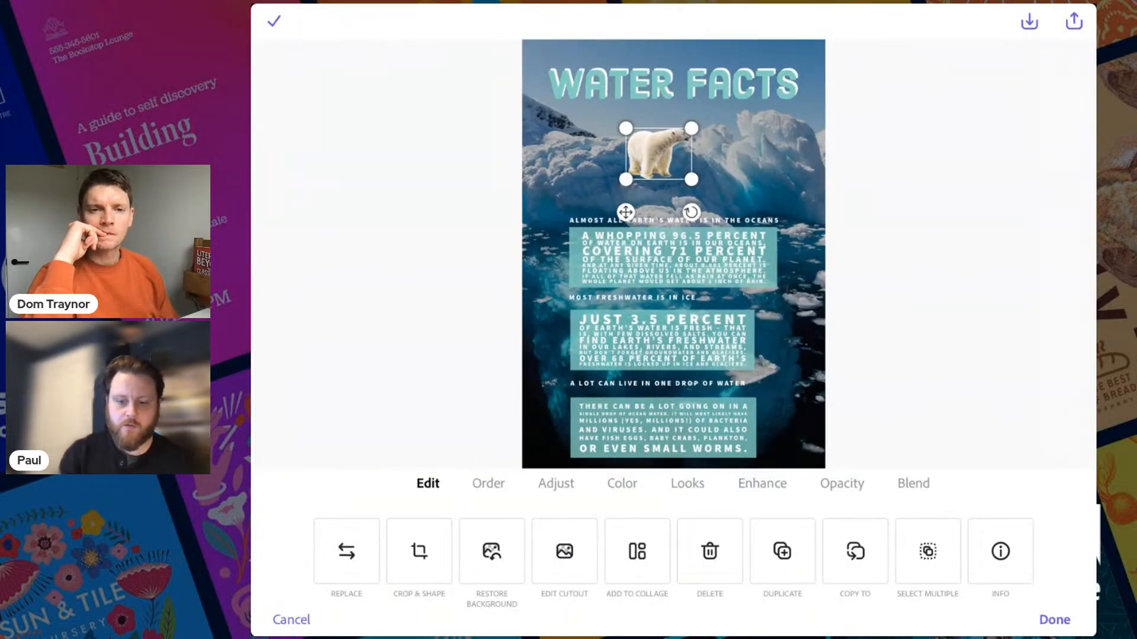
left_click_drag(658, 154, 582, 117)
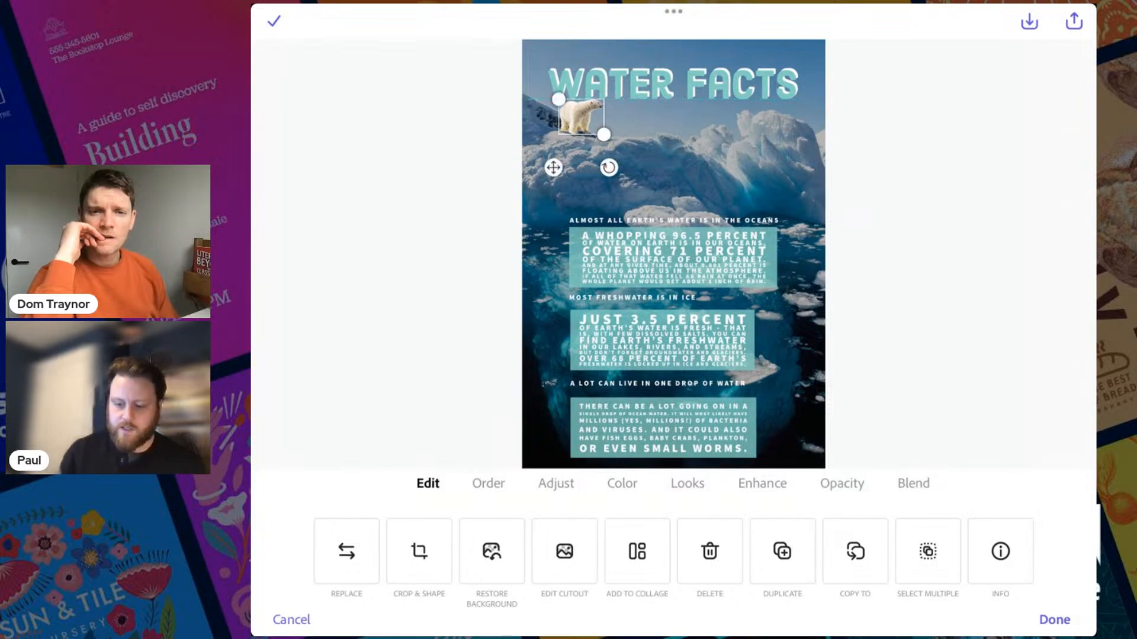
Step: Try the Screen and Multiply blend modes on the bear and set the blending back to Normal
left_click(913, 484)
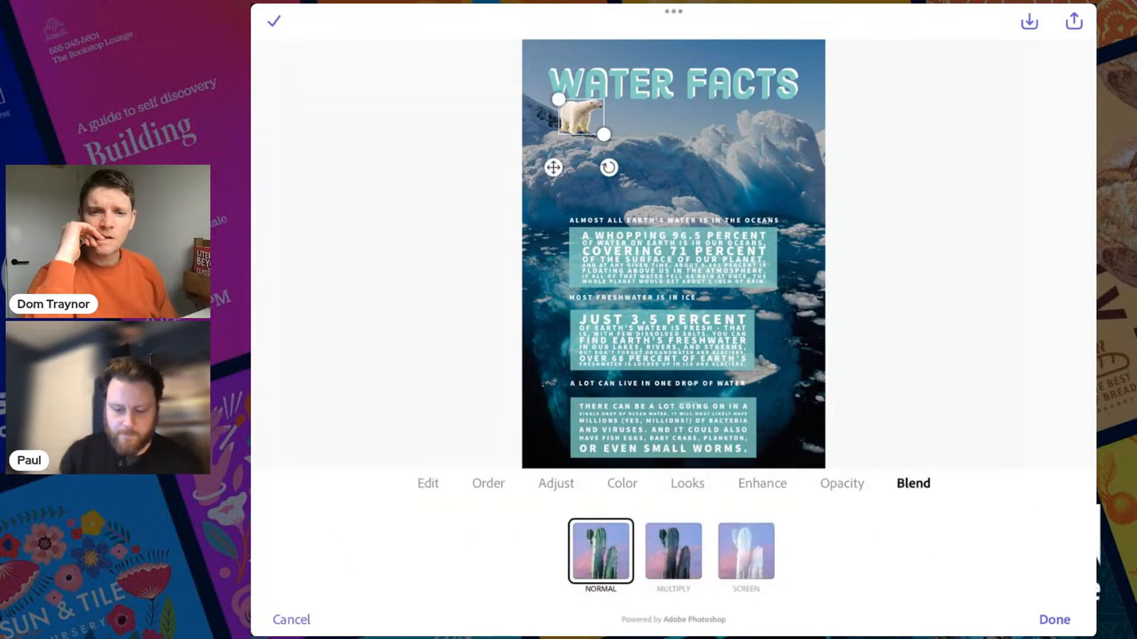
left_click(746, 551)
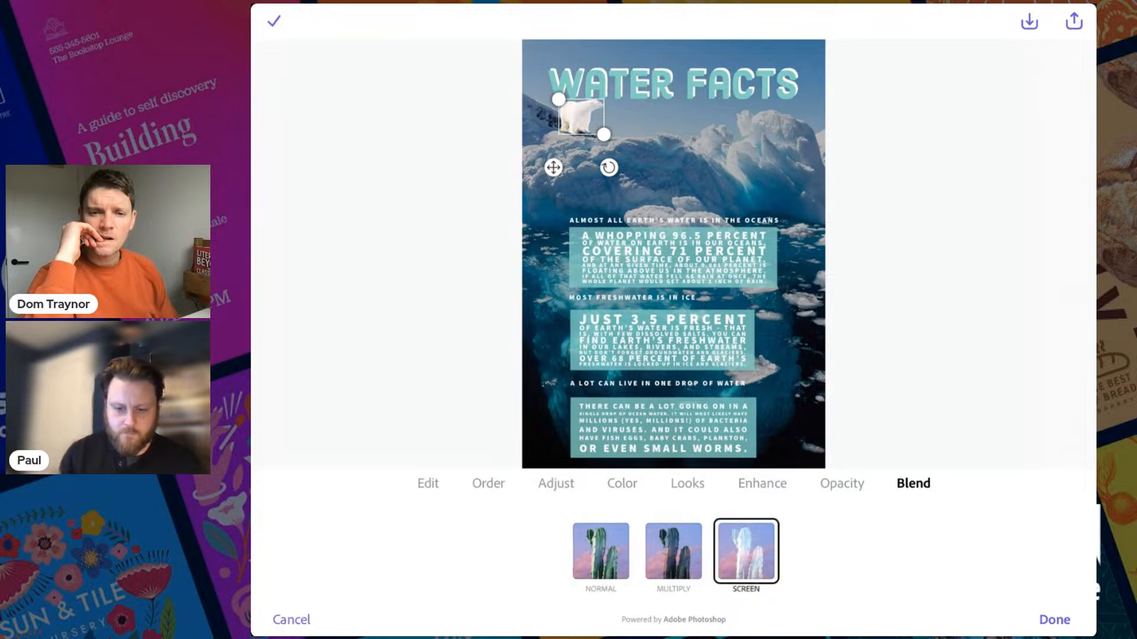
left_click(673, 551)
left_click(601, 551)
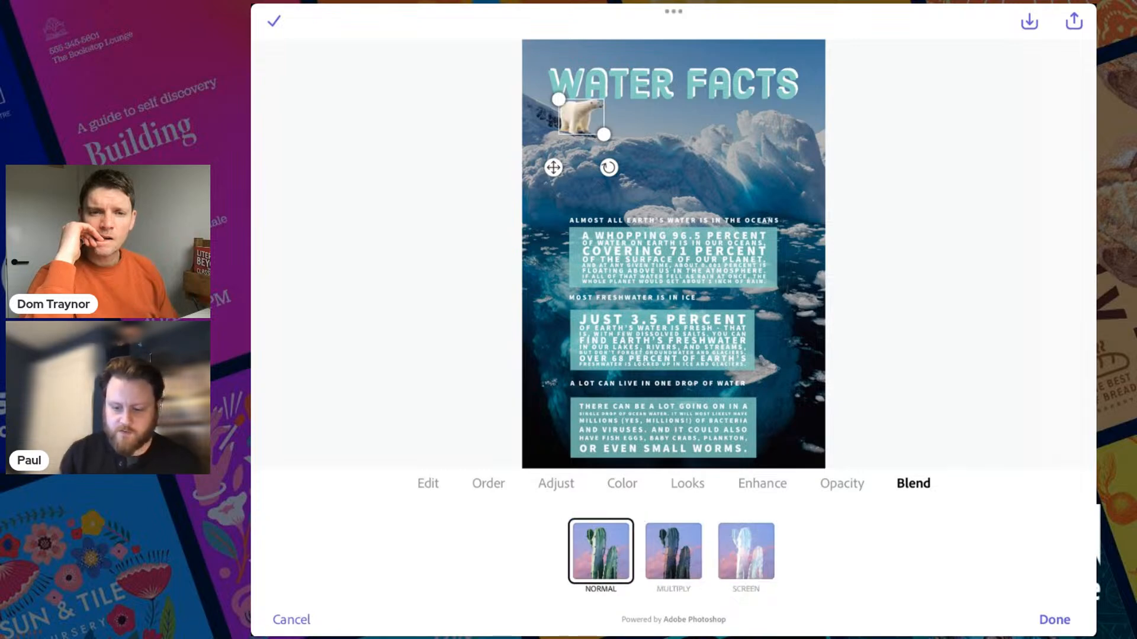
Step: Try the Darken filter and several variations of the Colorize filter on the bear
left_click(687, 484)
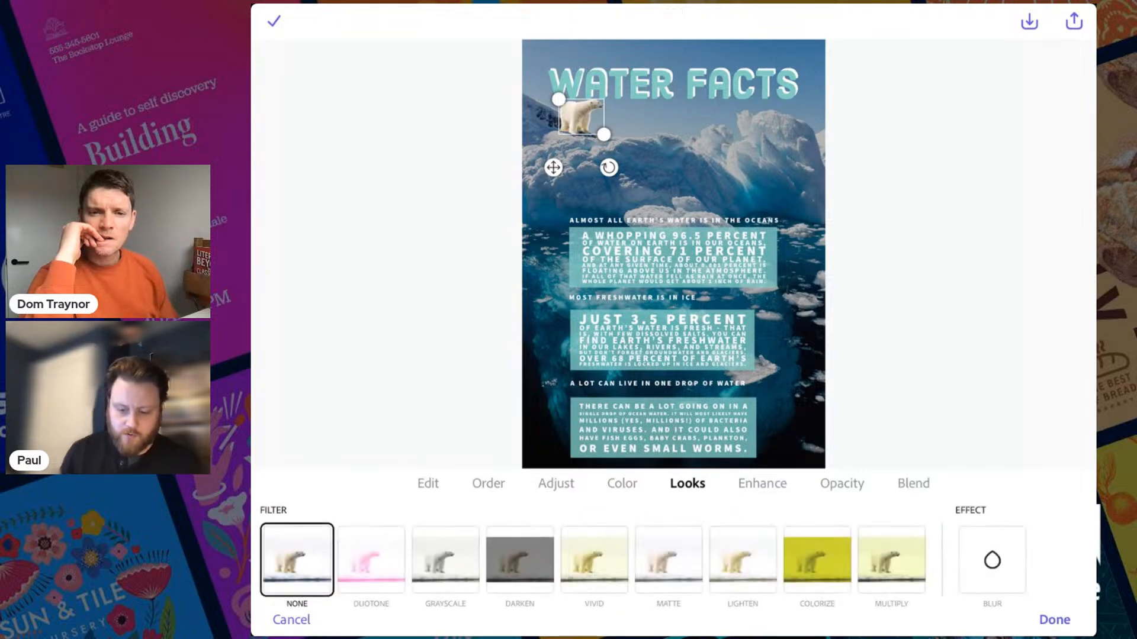
left_click(520, 560)
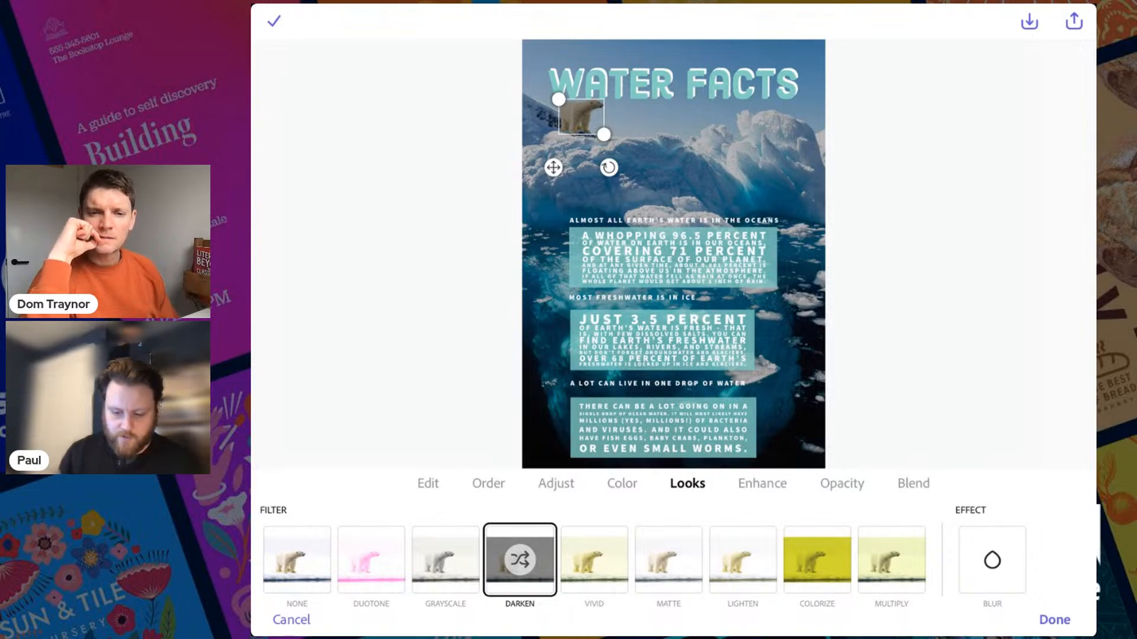
left_click(817, 560)
left_click(817, 560)
left_click(817, 560)
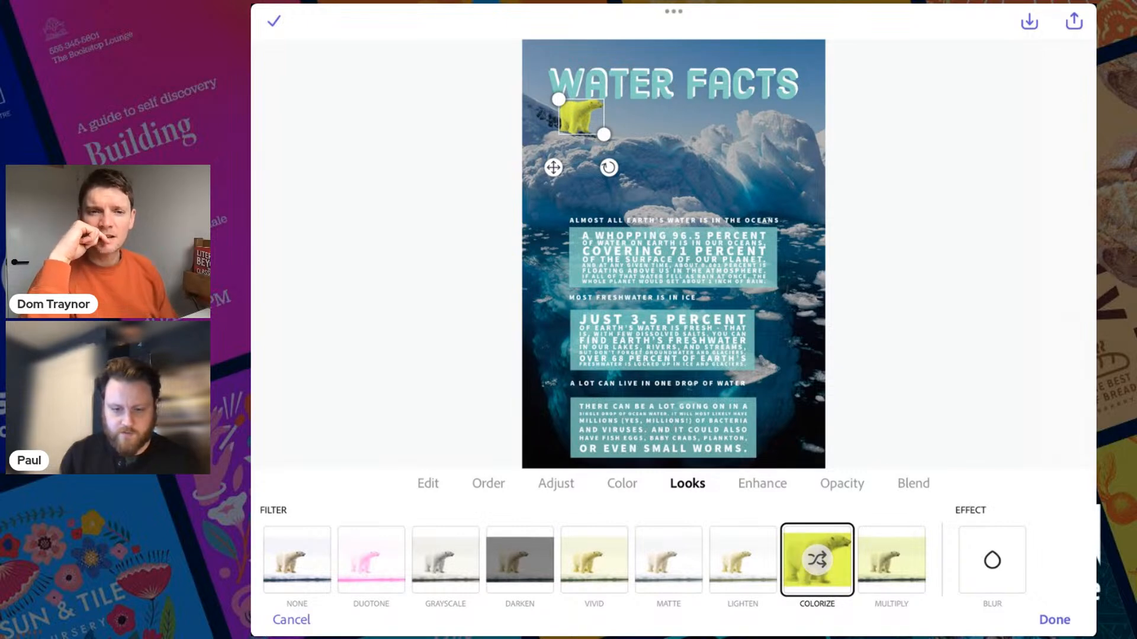
left_click(817, 560)
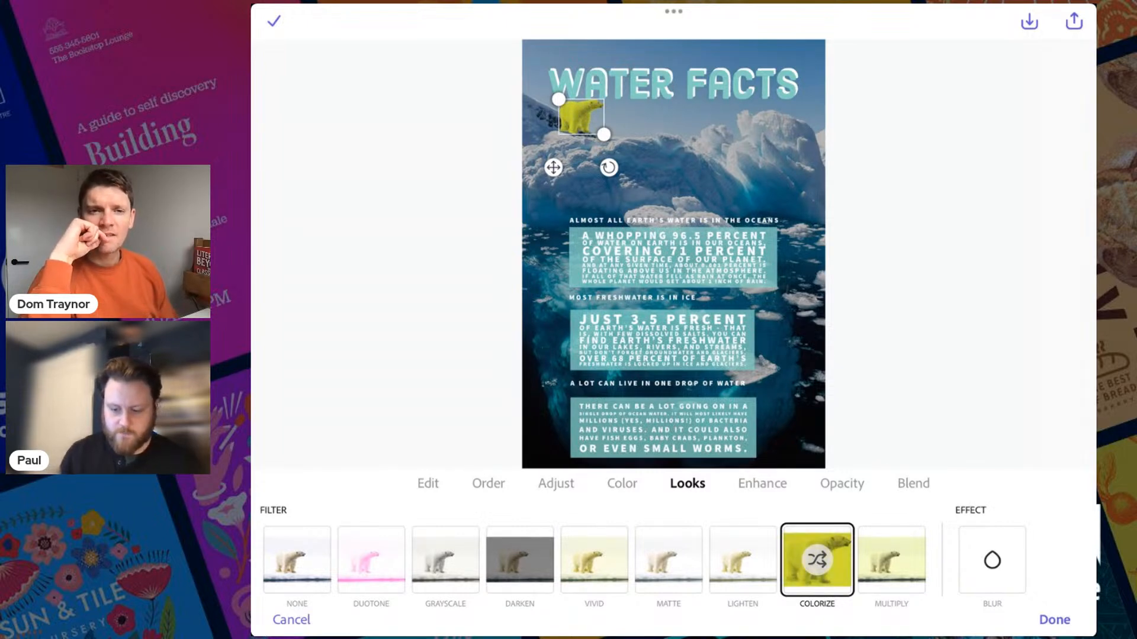
left_click(817, 560)
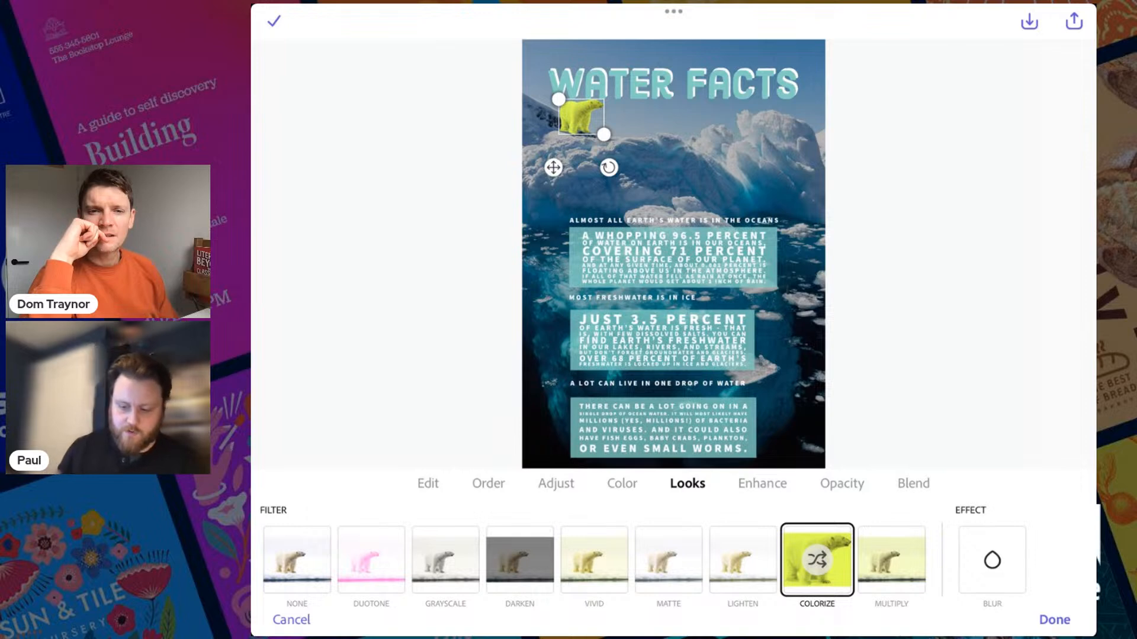
Step: Try lowering the bear's warmth, and discard all edits made to the photo
left_click(762, 484)
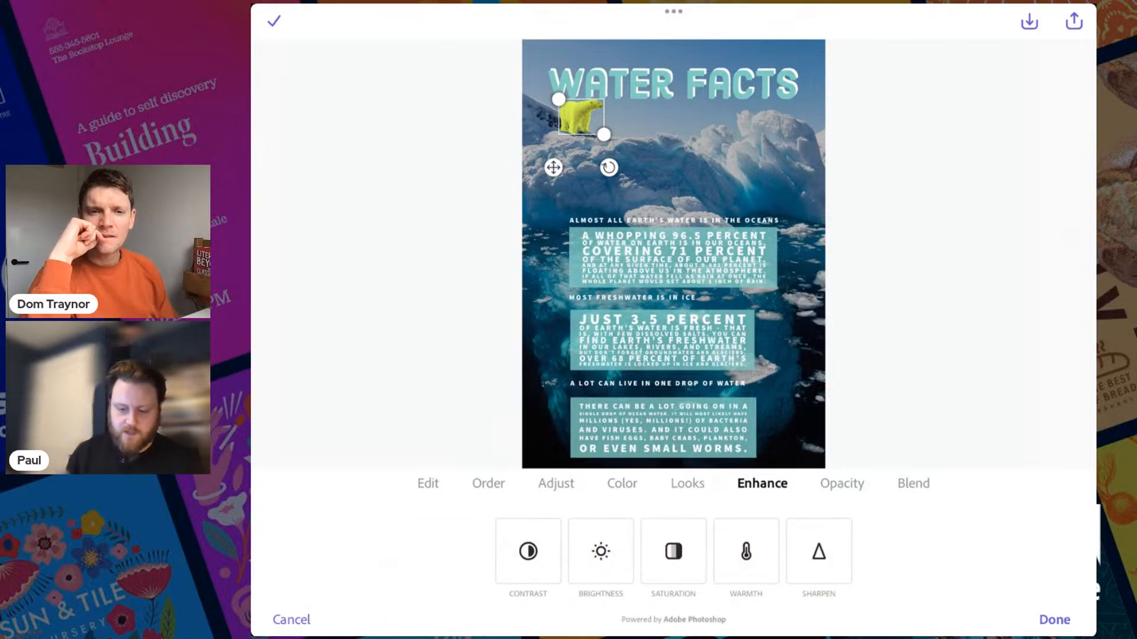
left_click(746, 551)
left_click_drag(665, 568, 472, 568)
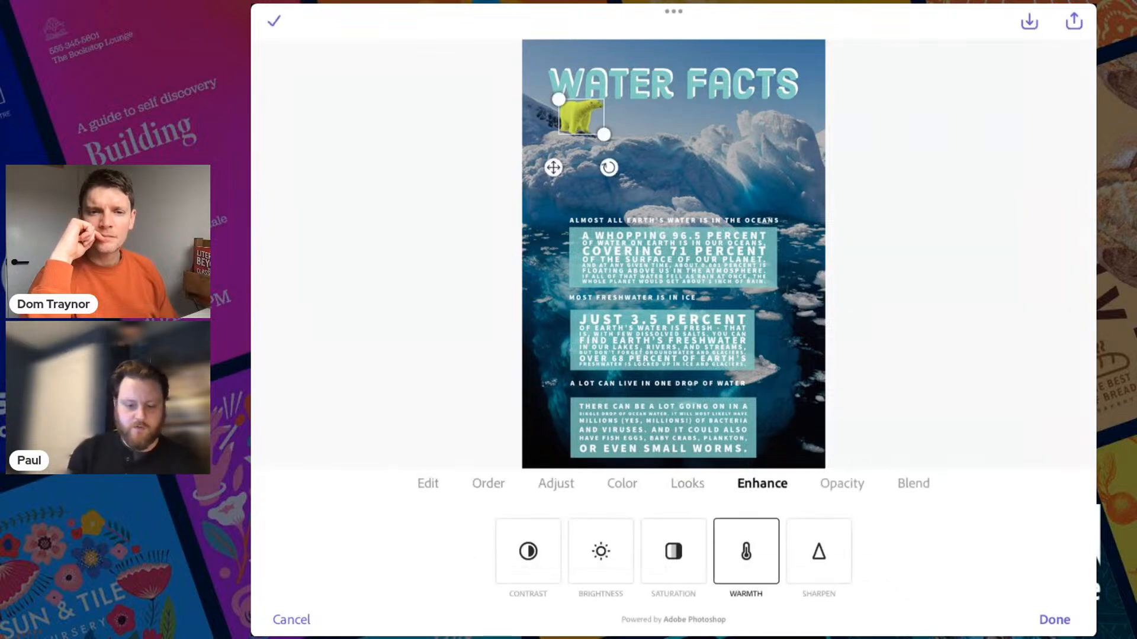
left_click(292, 619)
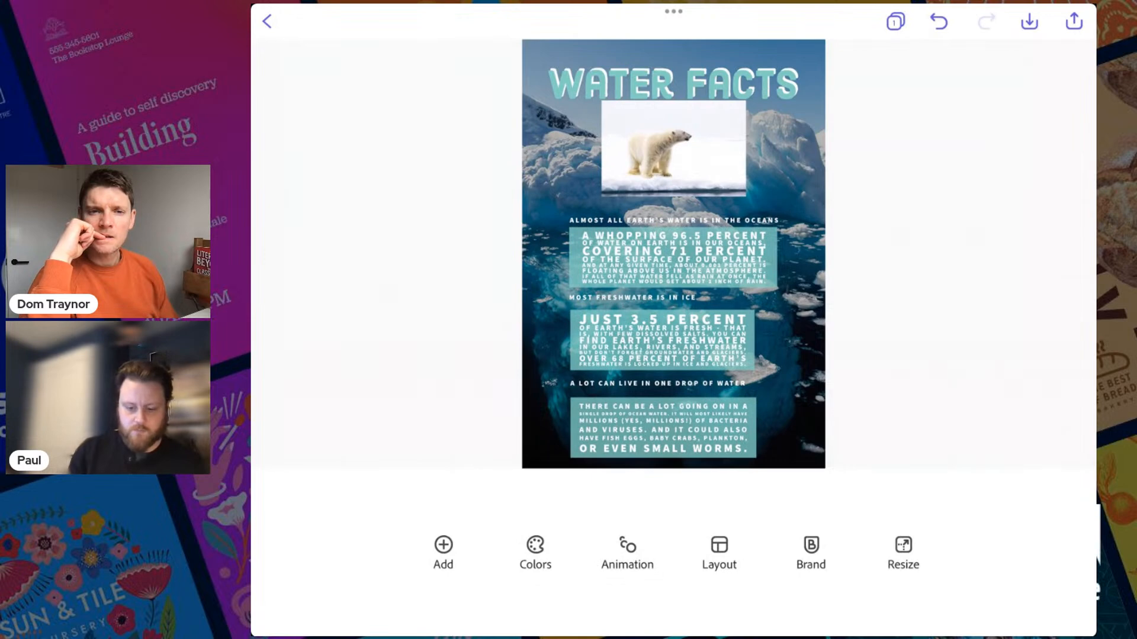
Step: Select the polar bear photo on the poster again and remove its background
left_click(673, 148)
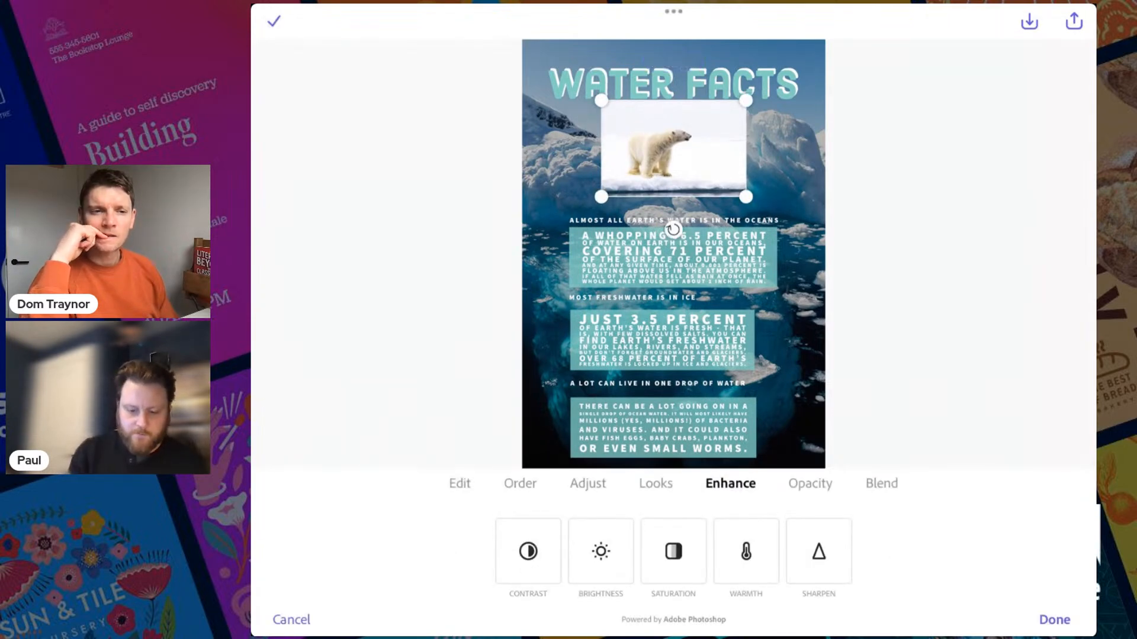
left_click(460, 483)
left_click(528, 551)
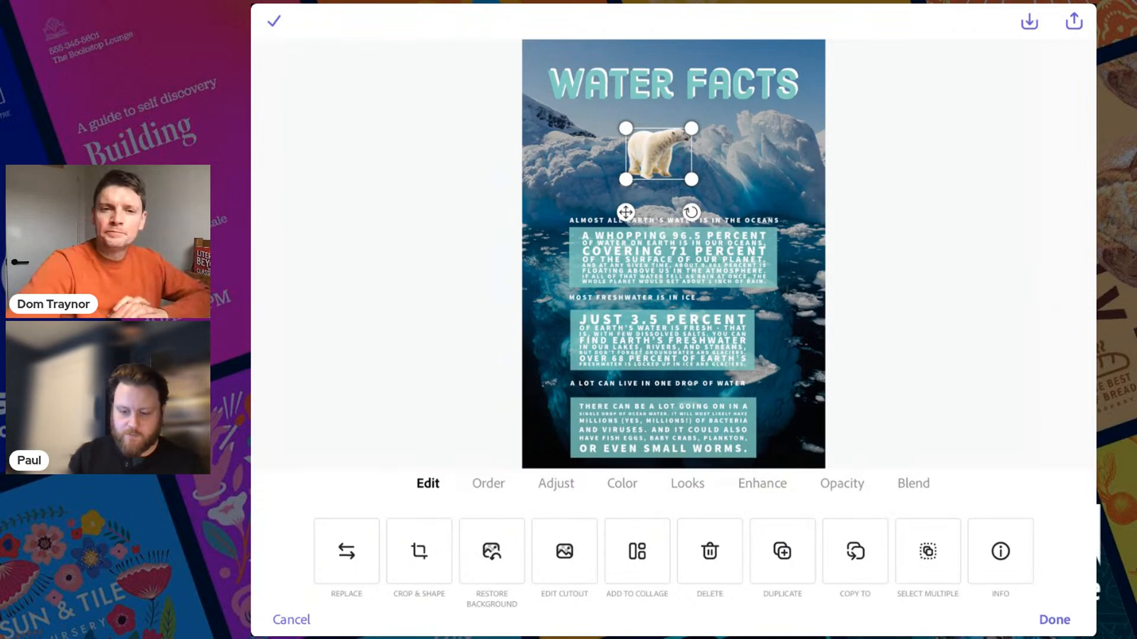
Step: Set the bear's warmth to -53, move it onto the snowy slope just under the word WATER and accept the edits
left_click(622, 484)
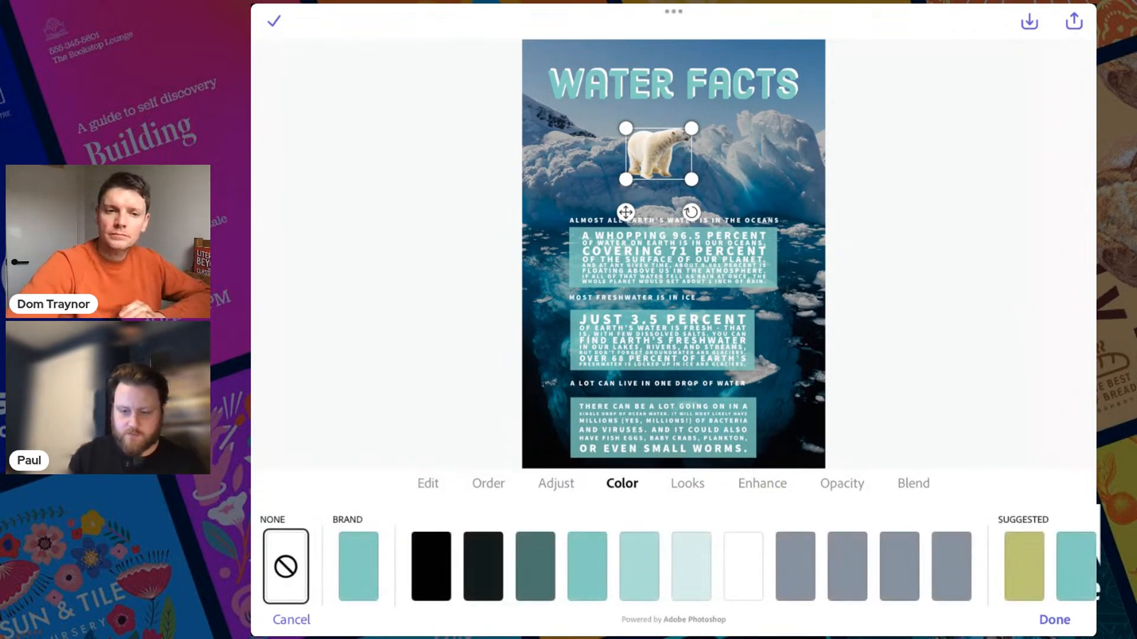
left_click(762, 484)
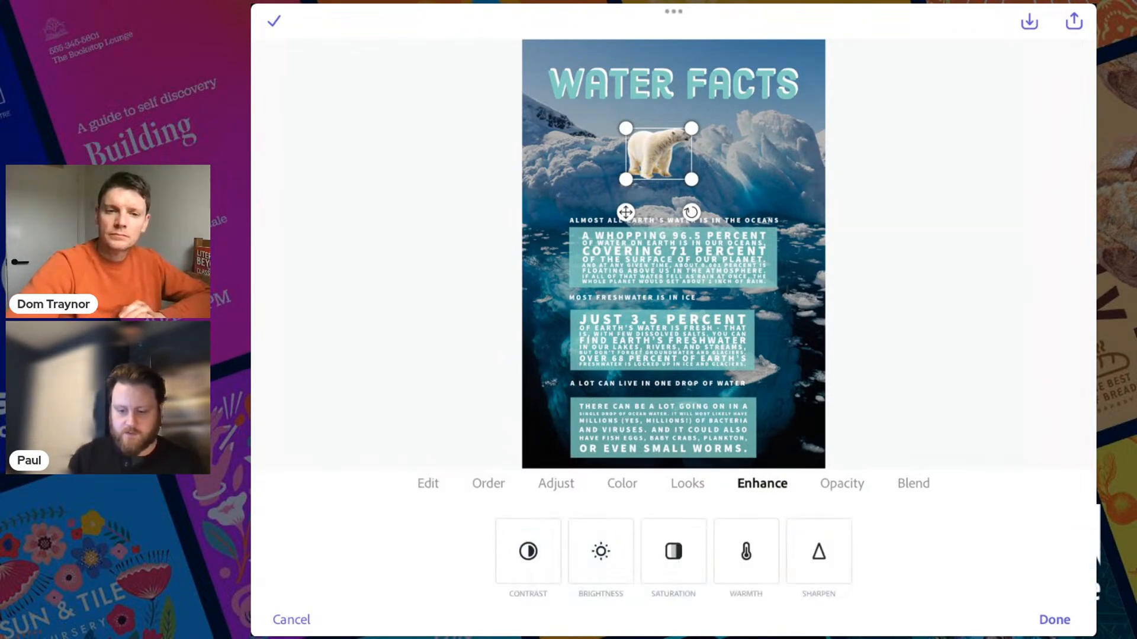
left_click(746, 551)
left_click_drag(665, 567, 549, 568)
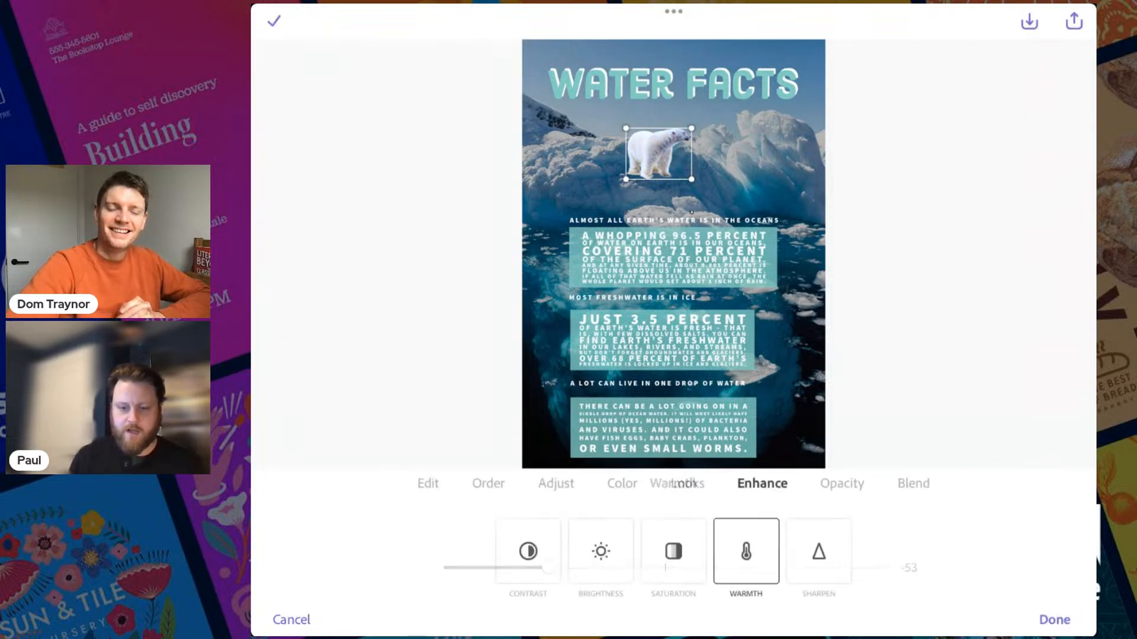
left_click_drag(658, 153, 595, 125)
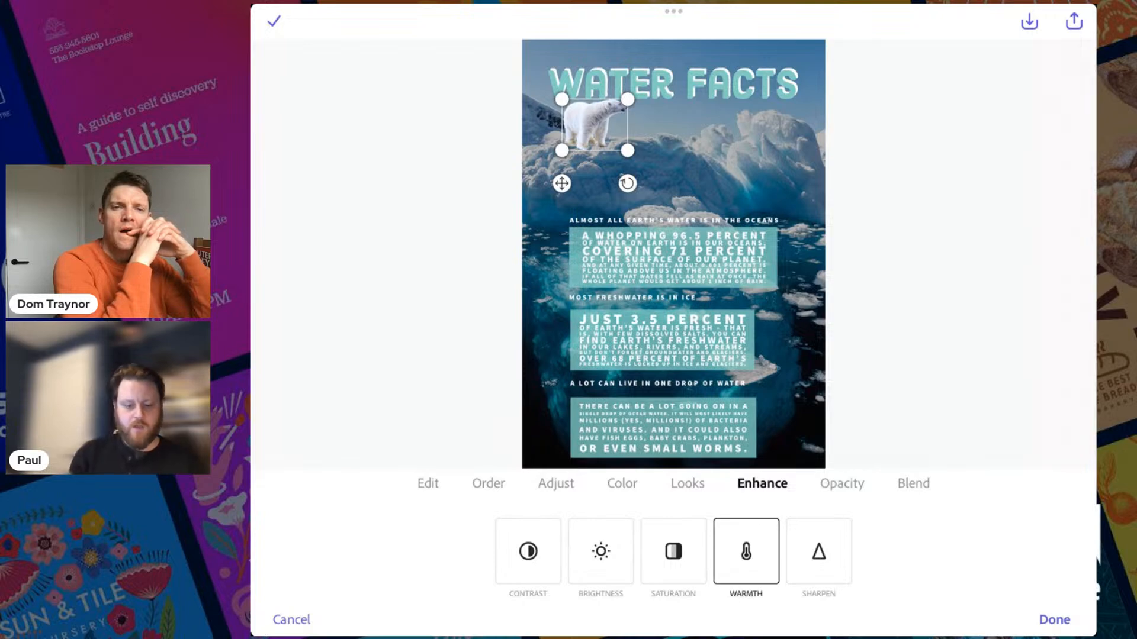
left_click(274, 21)
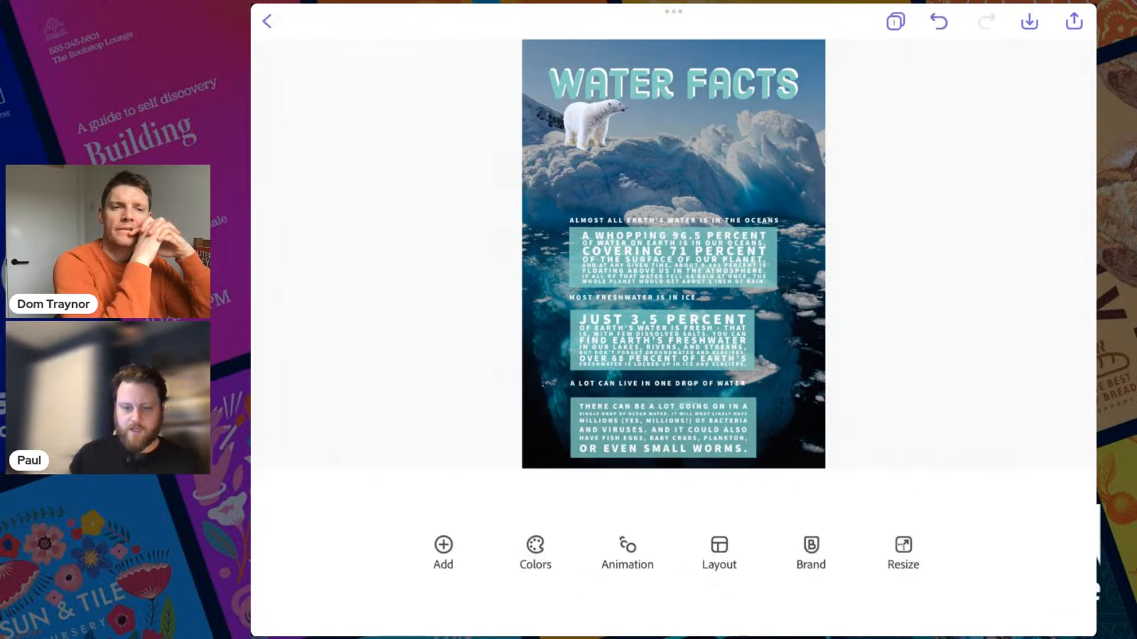
Step: Search the photo library for "killer whale" to find another picture for the poster
left_click(443, 551)
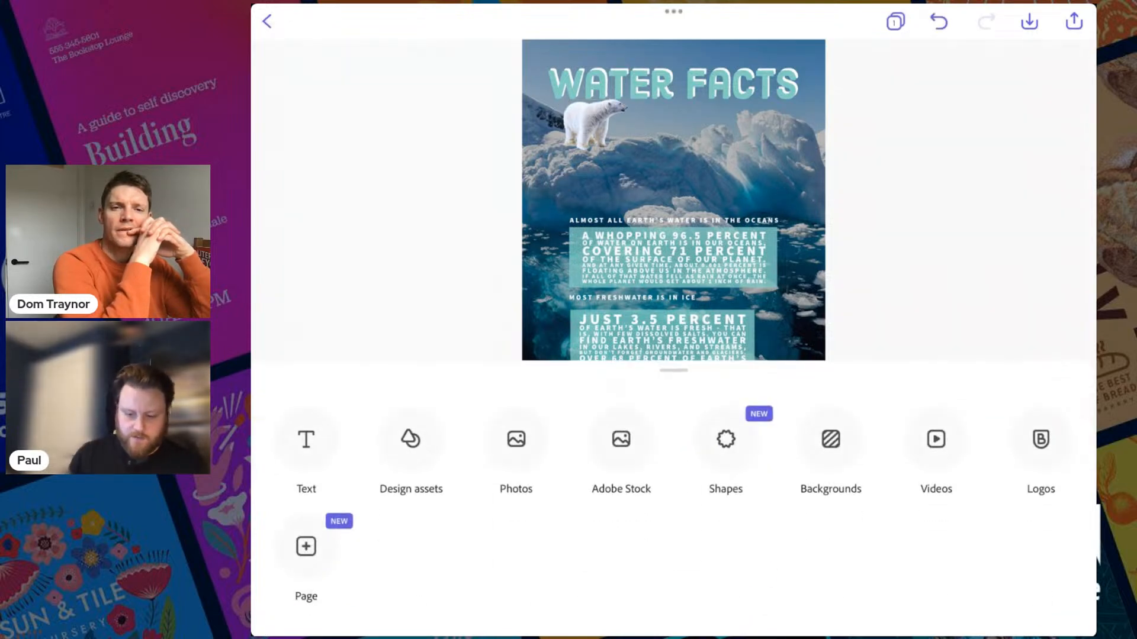
left_click(516, 439)
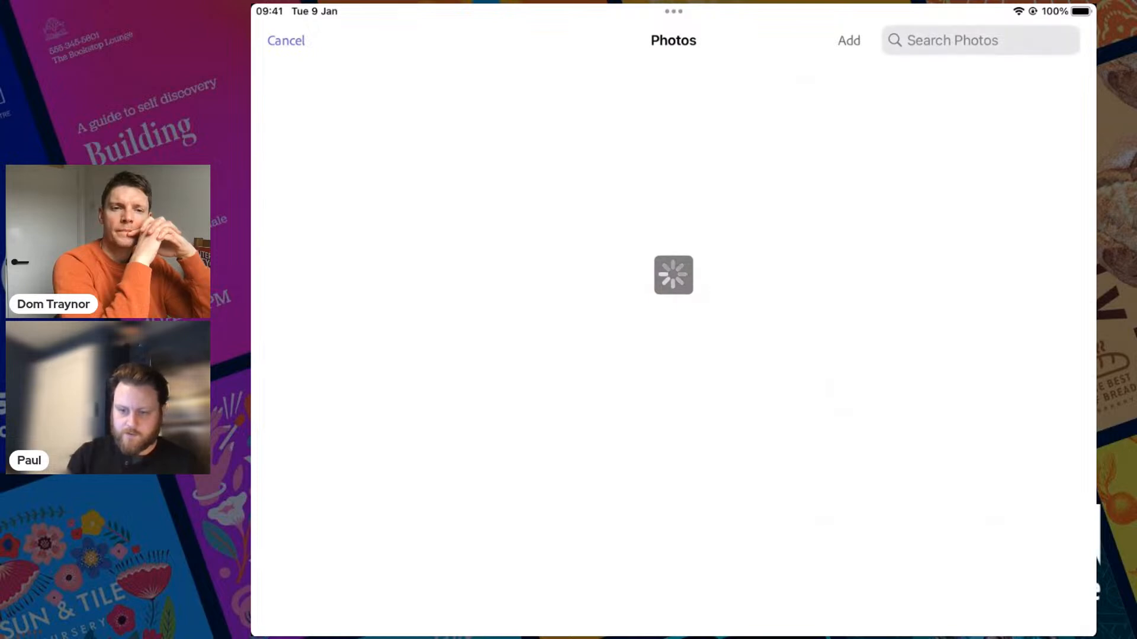
left_click(980, 40)
type("killer ")
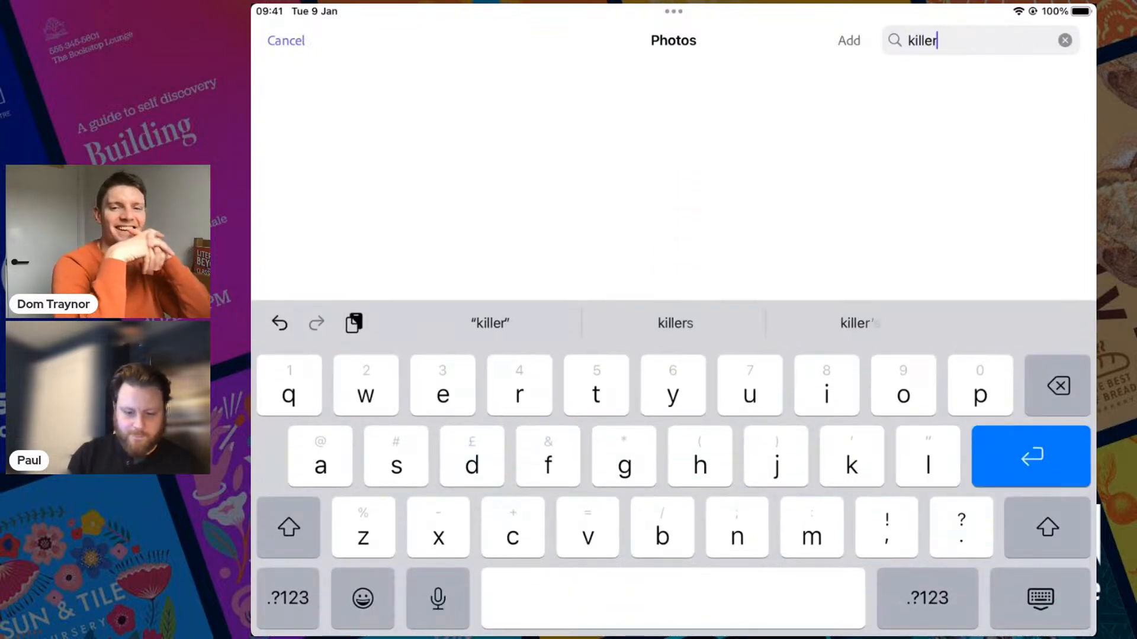
type("whale")
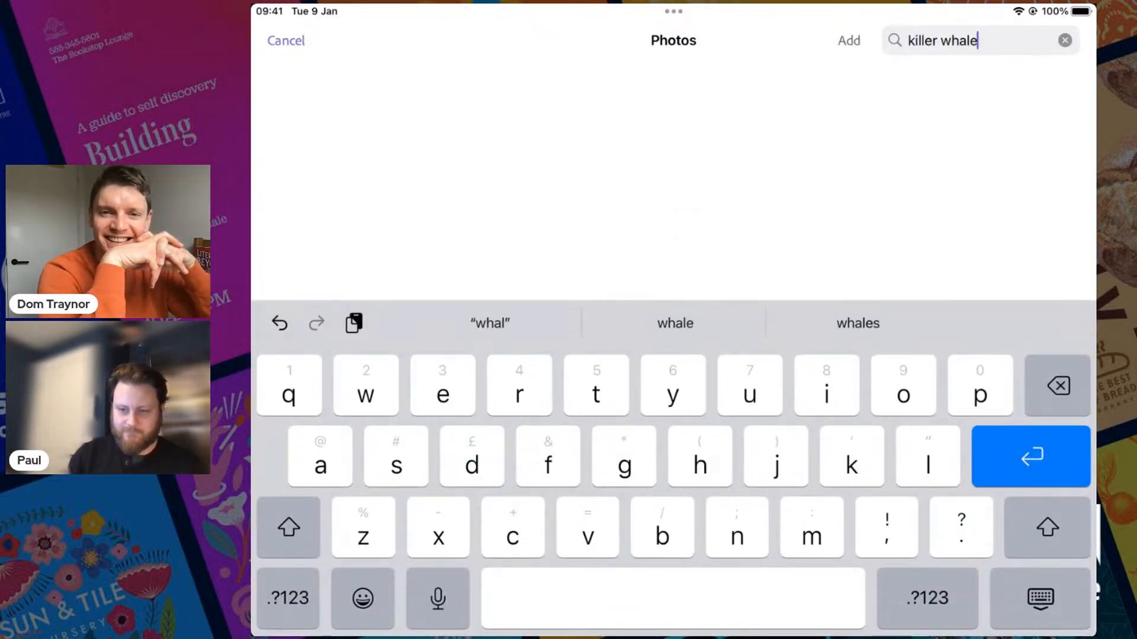
key("Return")
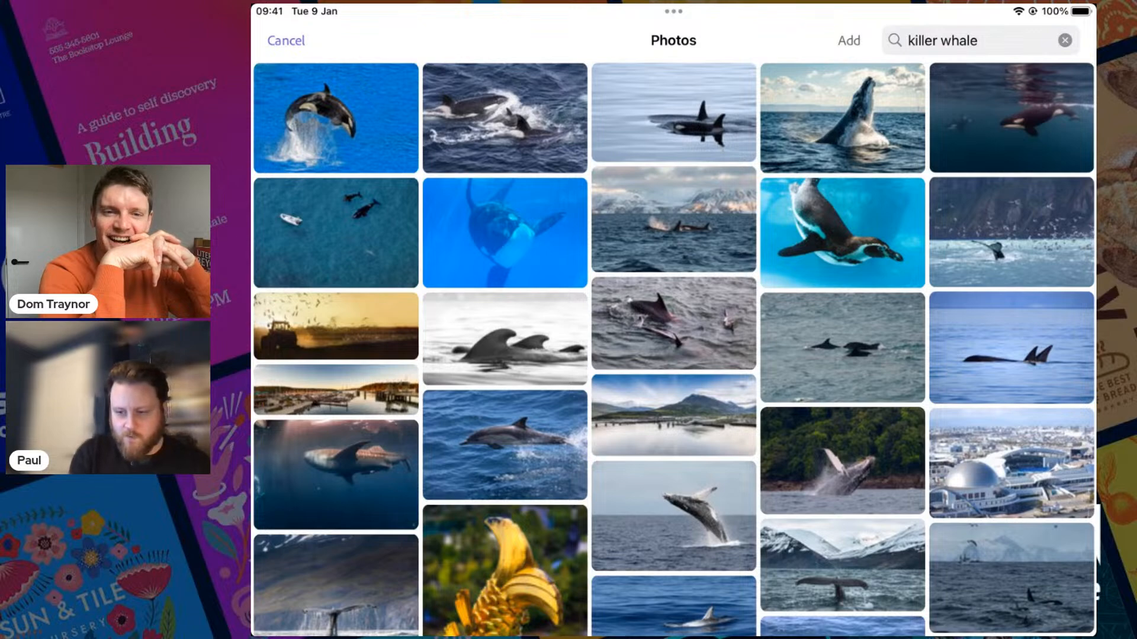
Step: Add the photo of the orca leaping from bright blue water as a freely movable image and remove its background
left_click(335, 118)
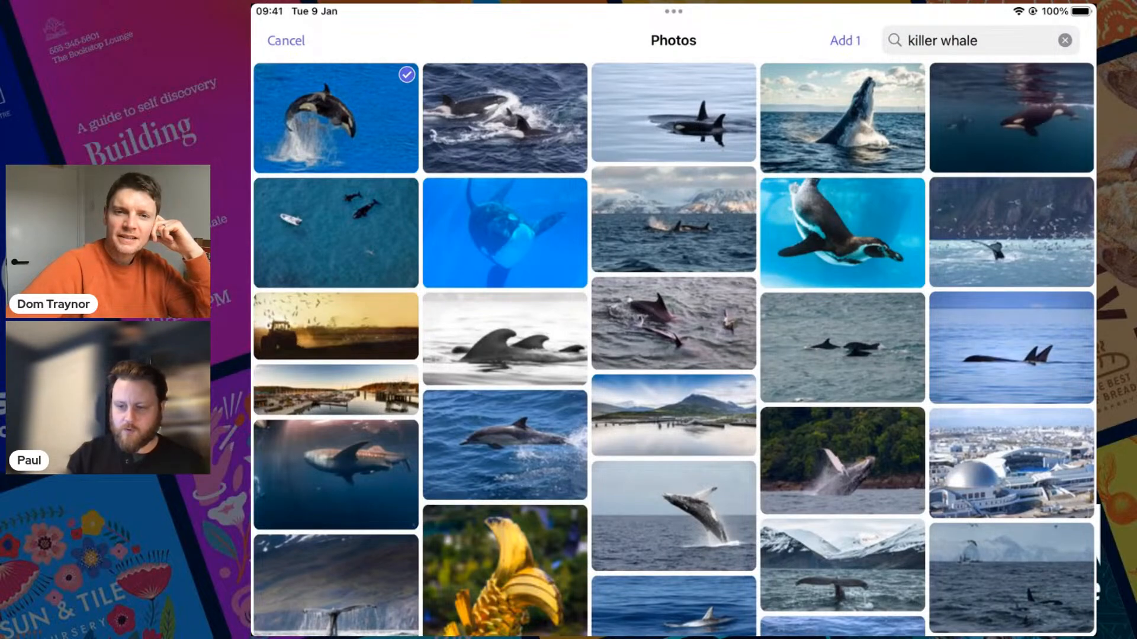
left_click(845, 41)
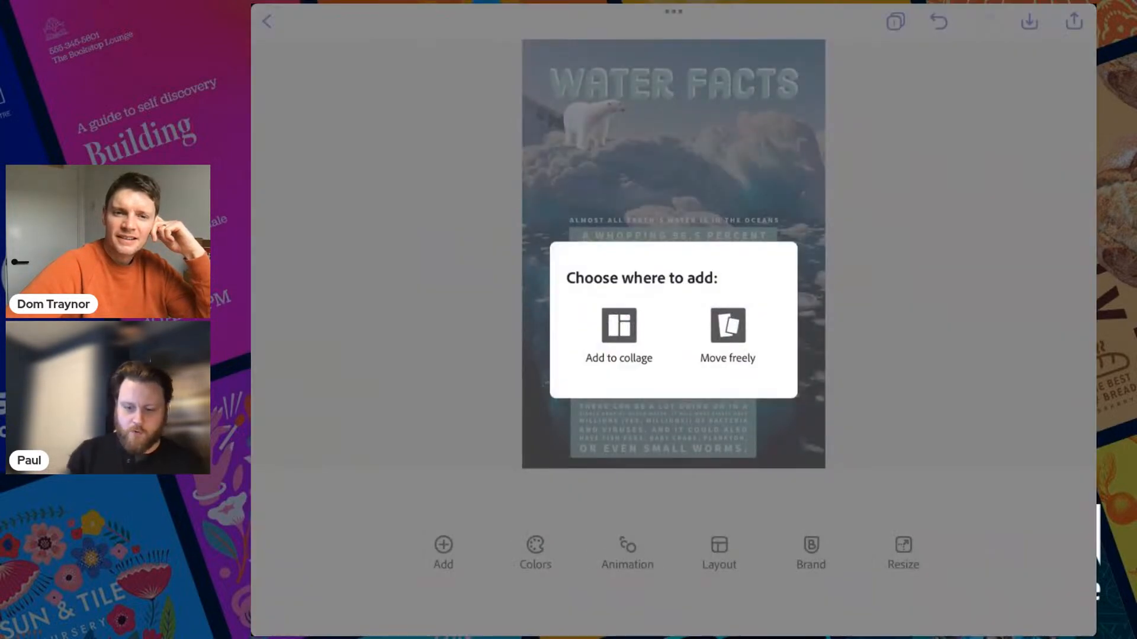
left_click(728, 326)
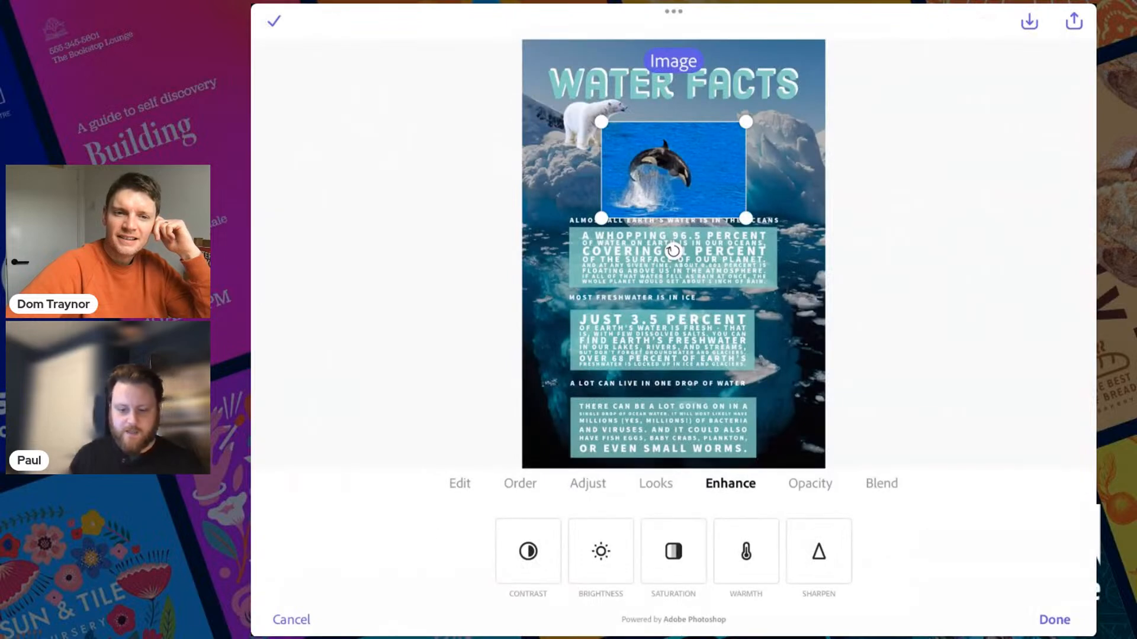
left_click(459, 483)
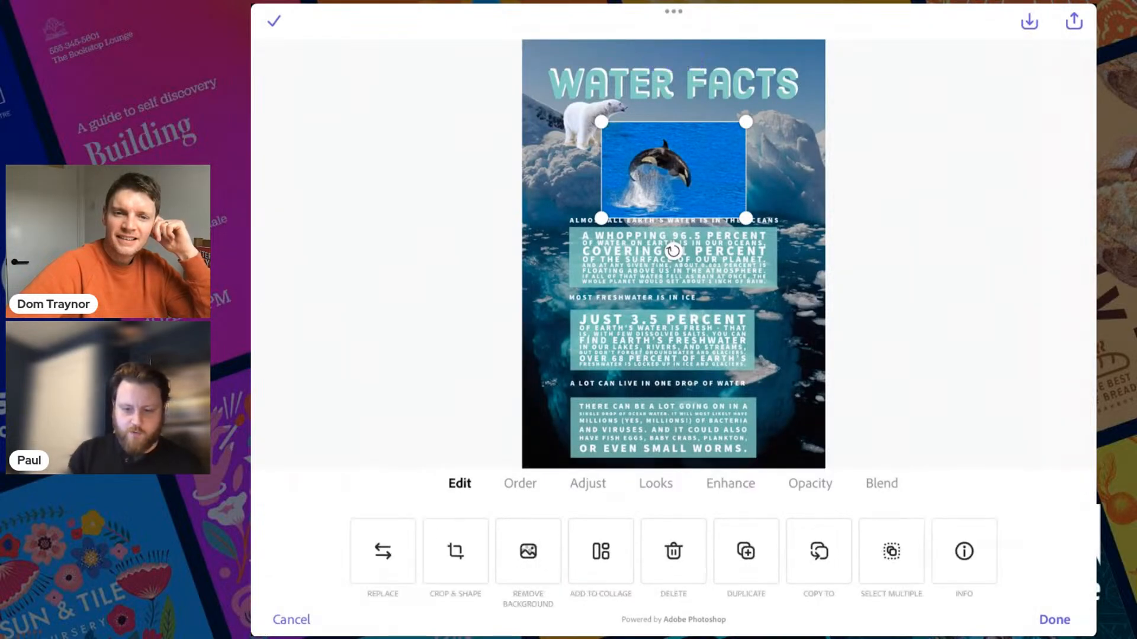
left_click(528, 551)
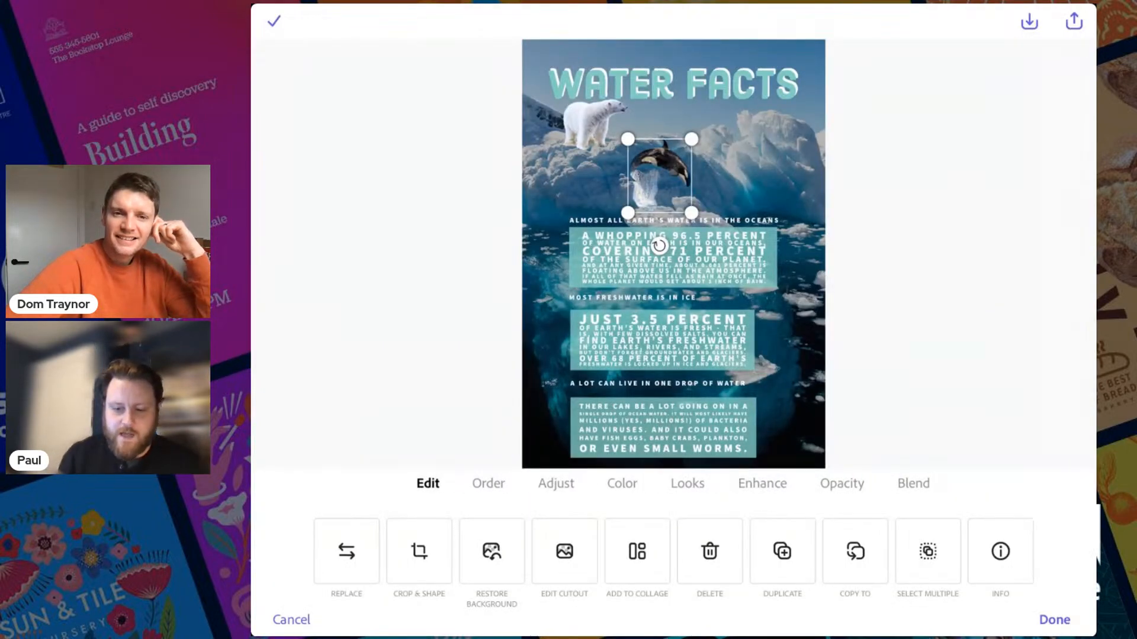
Step: Rotate the orca cutout counter-clockwise, enlarge it and place it at the poster's left edge, overlapping the upper text blocks
left_click_drag(659, 176, 787, 335)
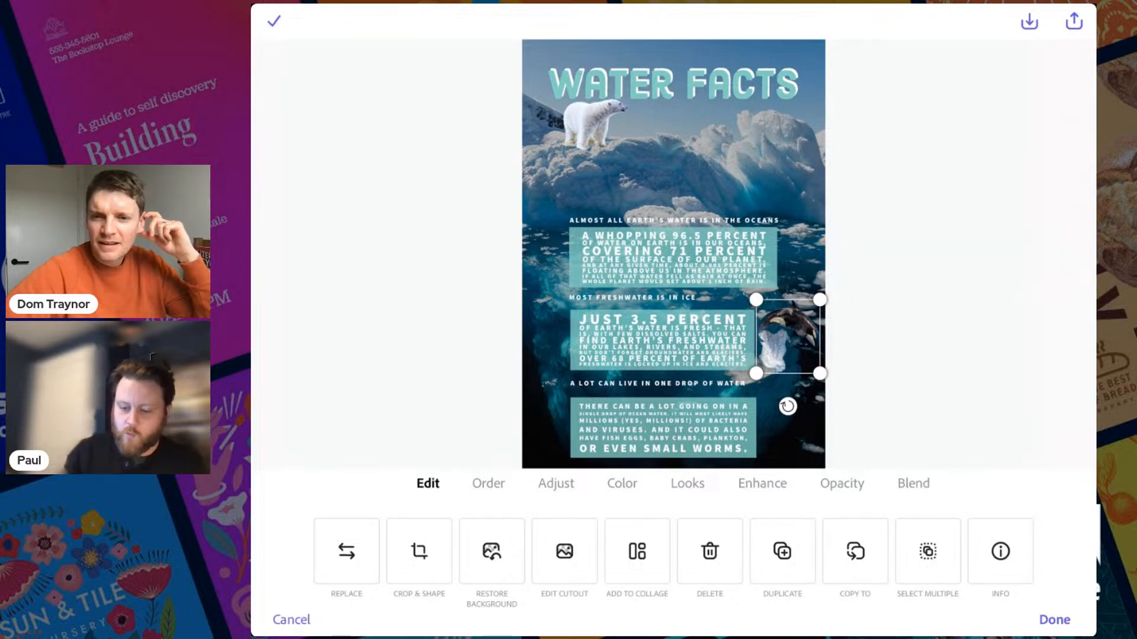
left_click_drag(787, 406, 834, 389)
left_click_drag(787, 287, 785, 190)
left_click_drag(780, 293, 589, 246)
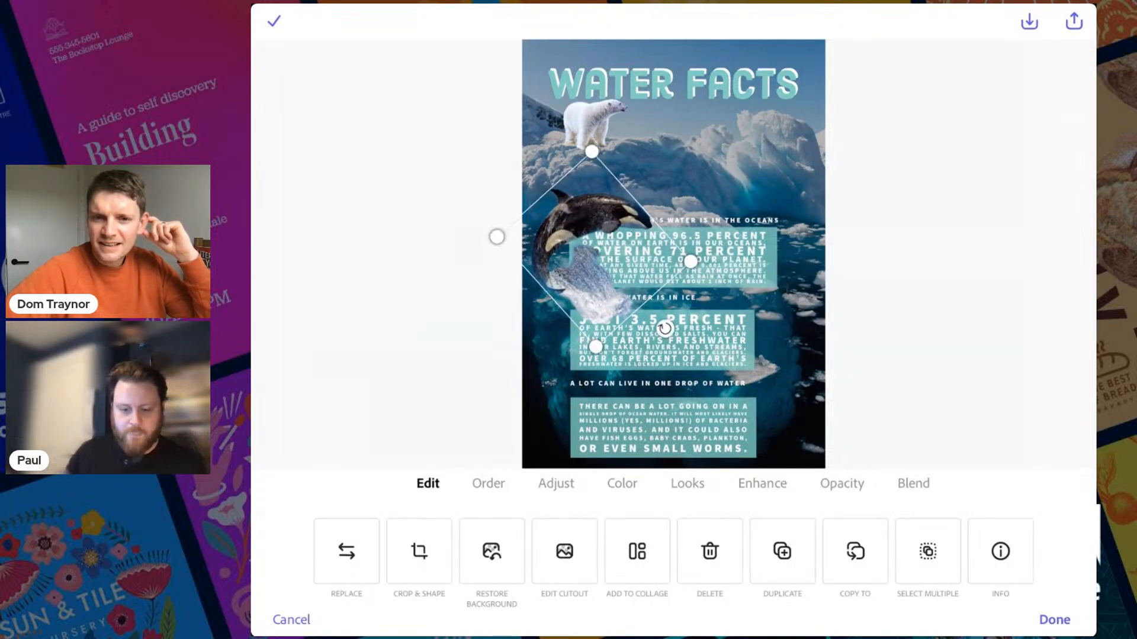
Step: Send the orca behind the text blocks and move it to the middle of the poster, in front of the iceberg
left_click(488, 484)
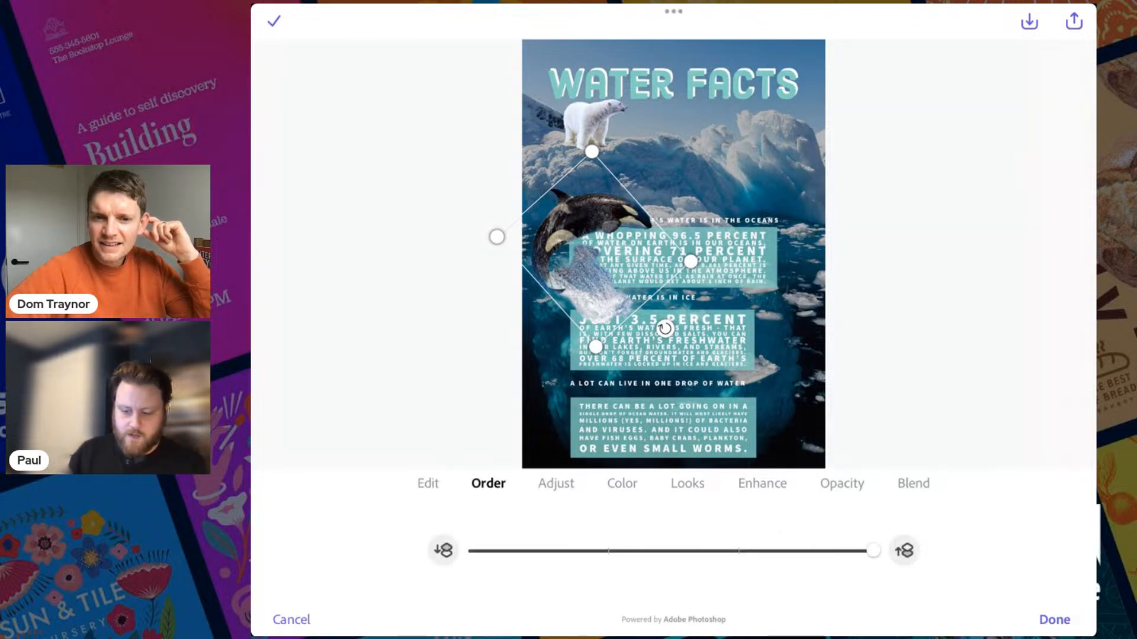
left_click_drag(874, 550, 607, 551)
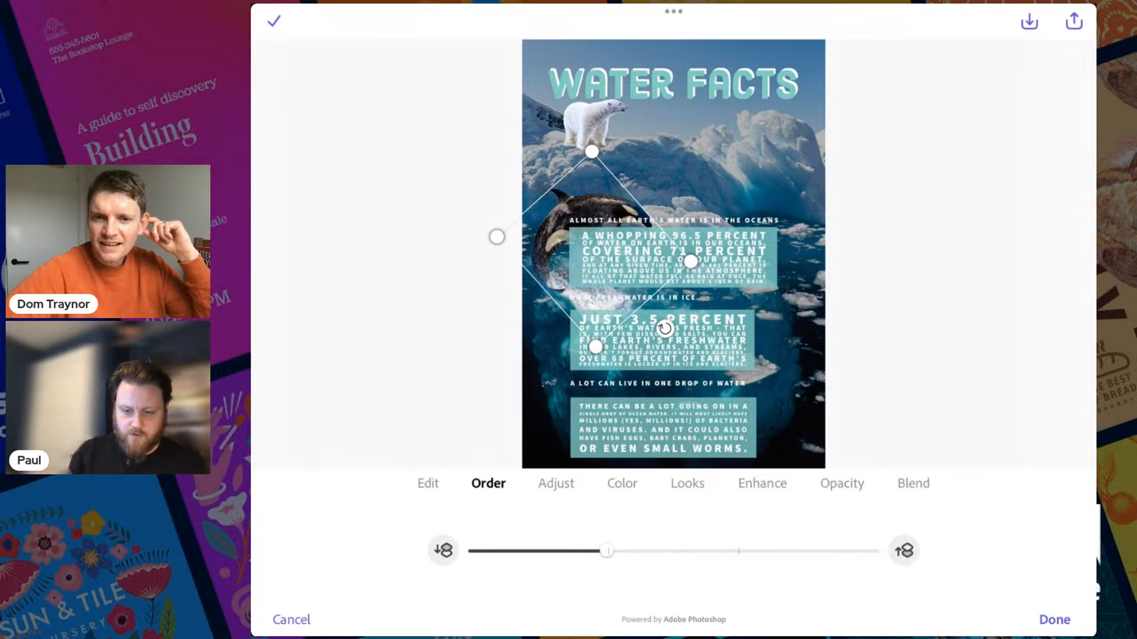
left_click_drag(592, 236, 655, 205)
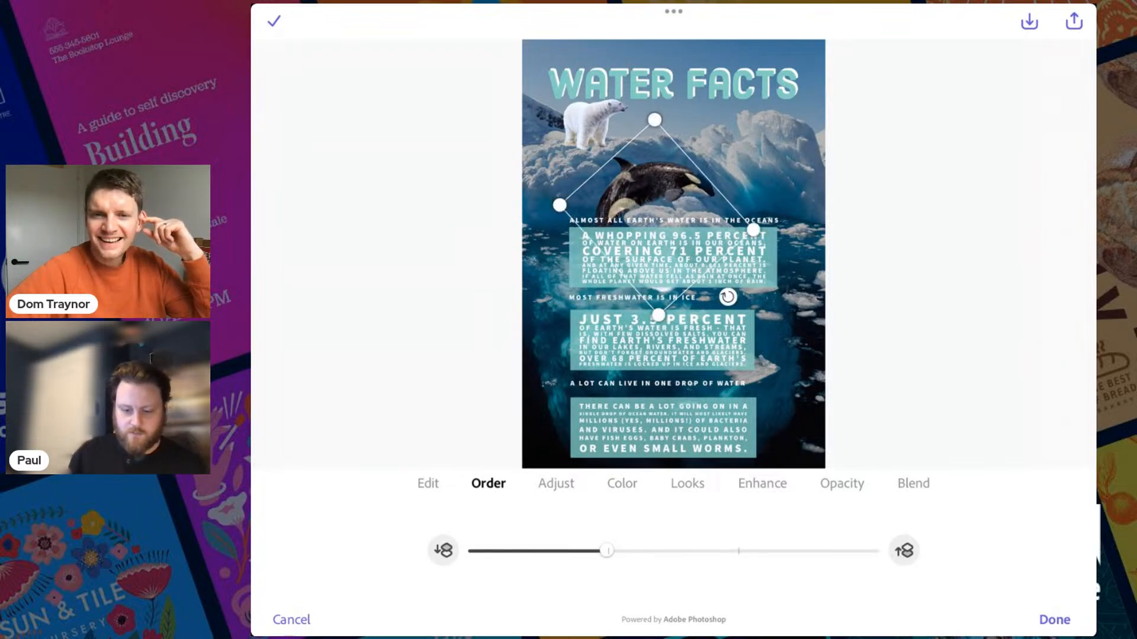
Step: Flip the orca horizontally, move it to the poster's right edge, adjust its rotation and accept the edits
left_click(556, 484)
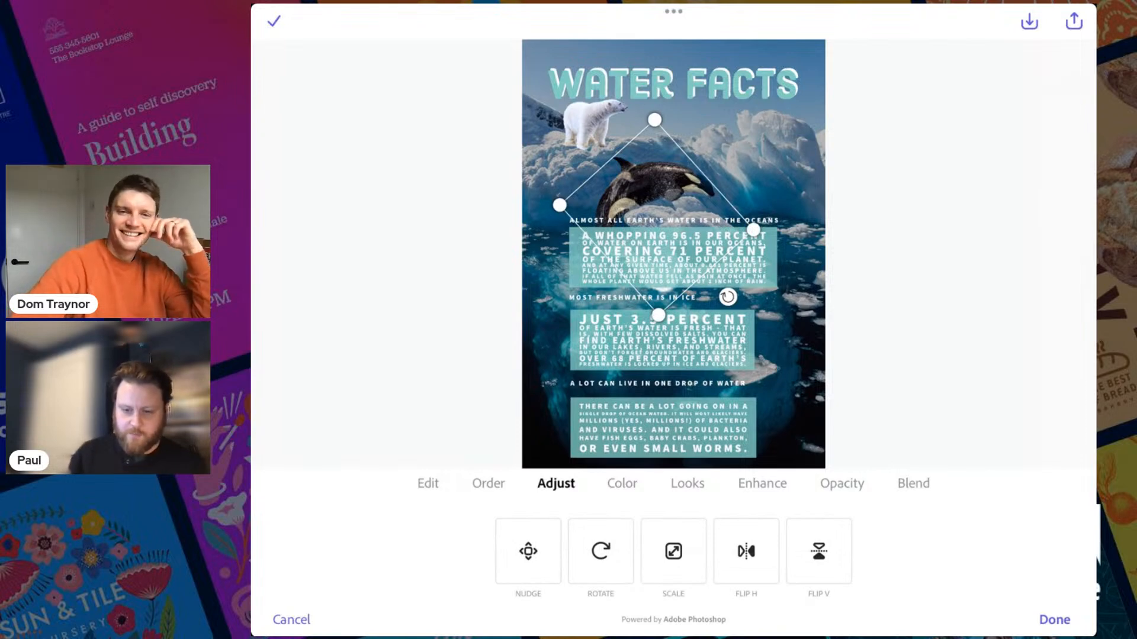
left_click(746, 551)
left_click_drag(657, 204, 742, 179)
left_click_drag(837, 180, 852, 210)
left_click(1054, 620)
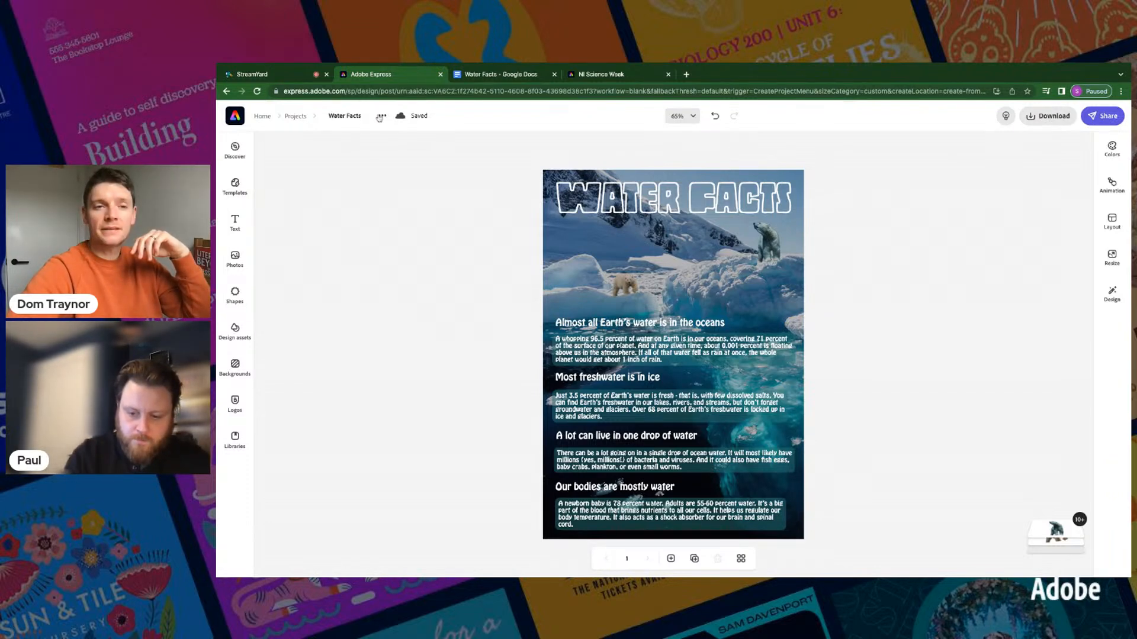
Step: Download the two-bear version of the Water Facts poster as a PNG
left_click(1048, 116)
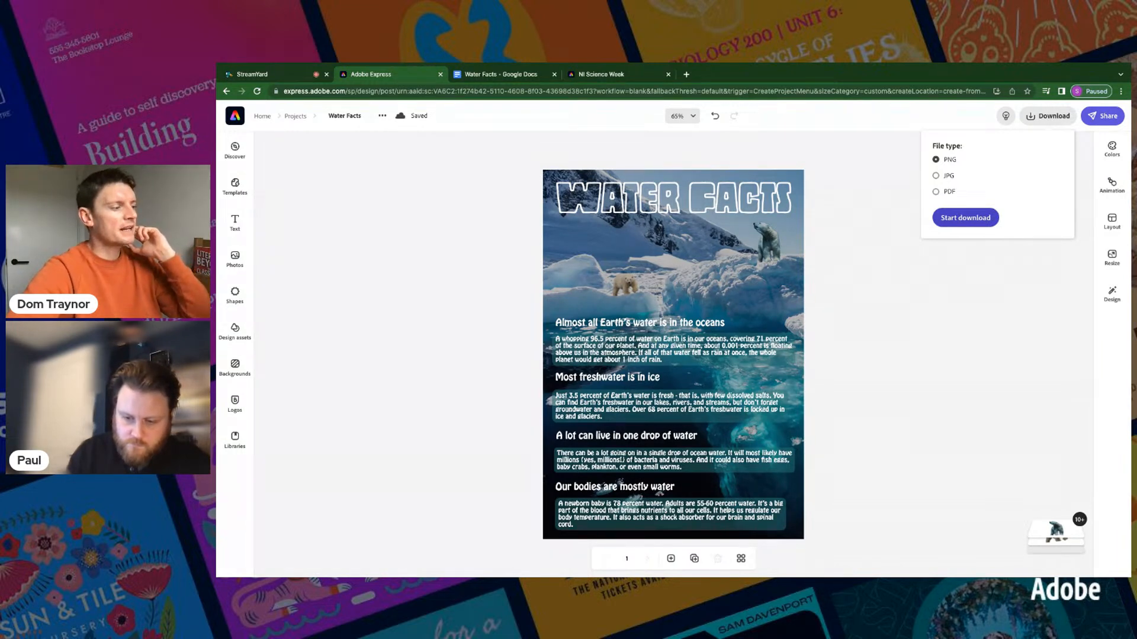
left_click(870, 323)
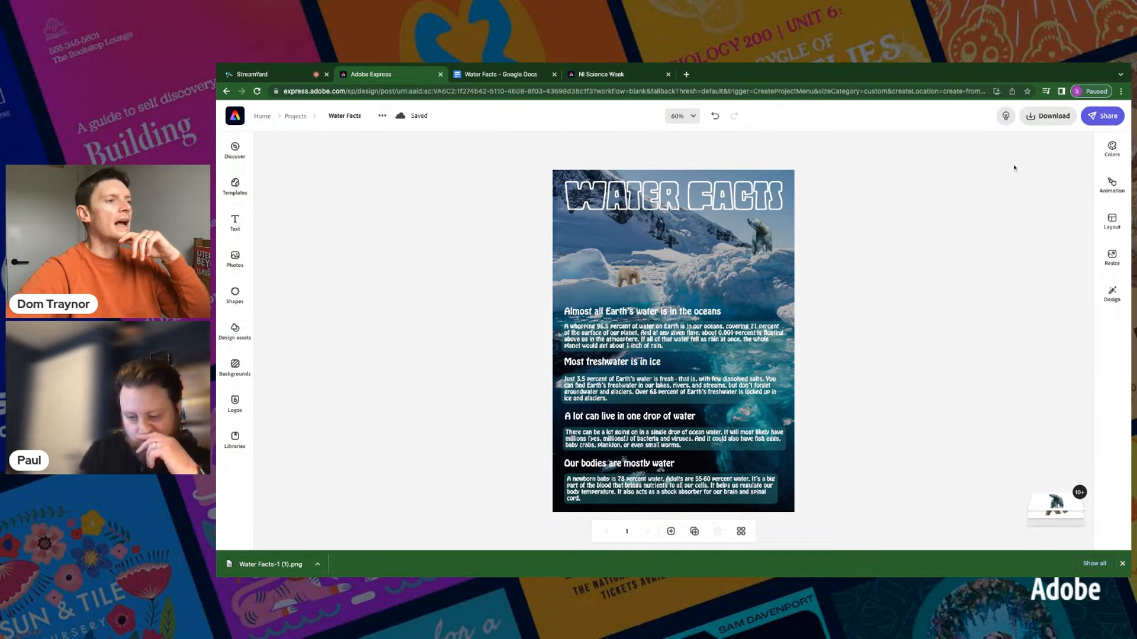
Step: Publish the poster as a shareable link, dismiss the finished download notice and copy the link
left_click(1098, 116)
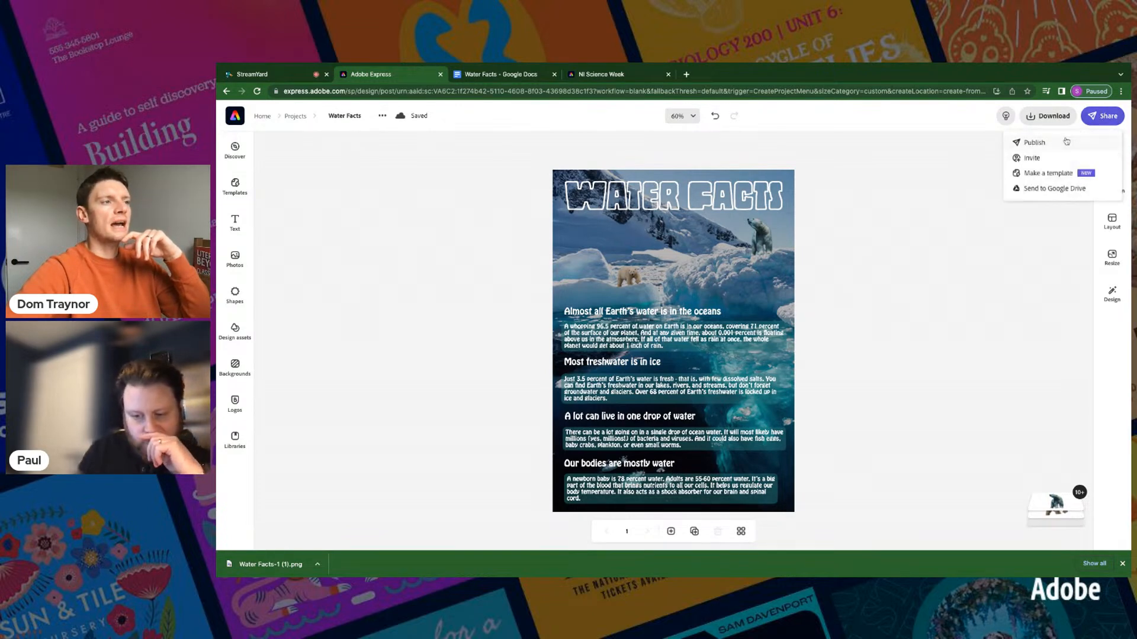
left_click(1050, 145)
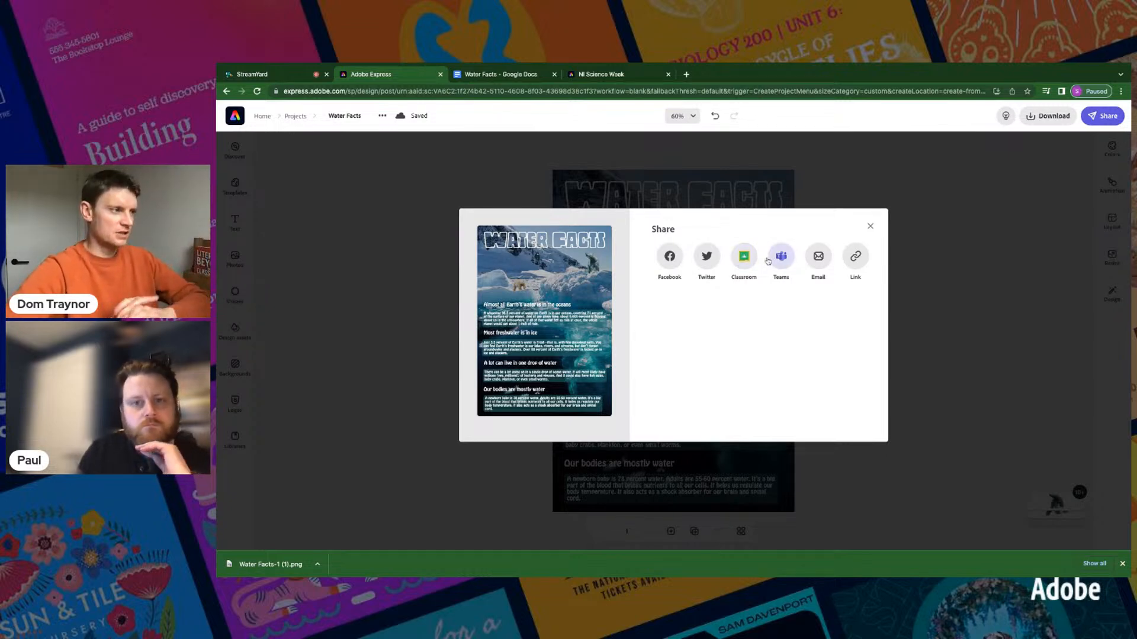
left_click(850, 264)
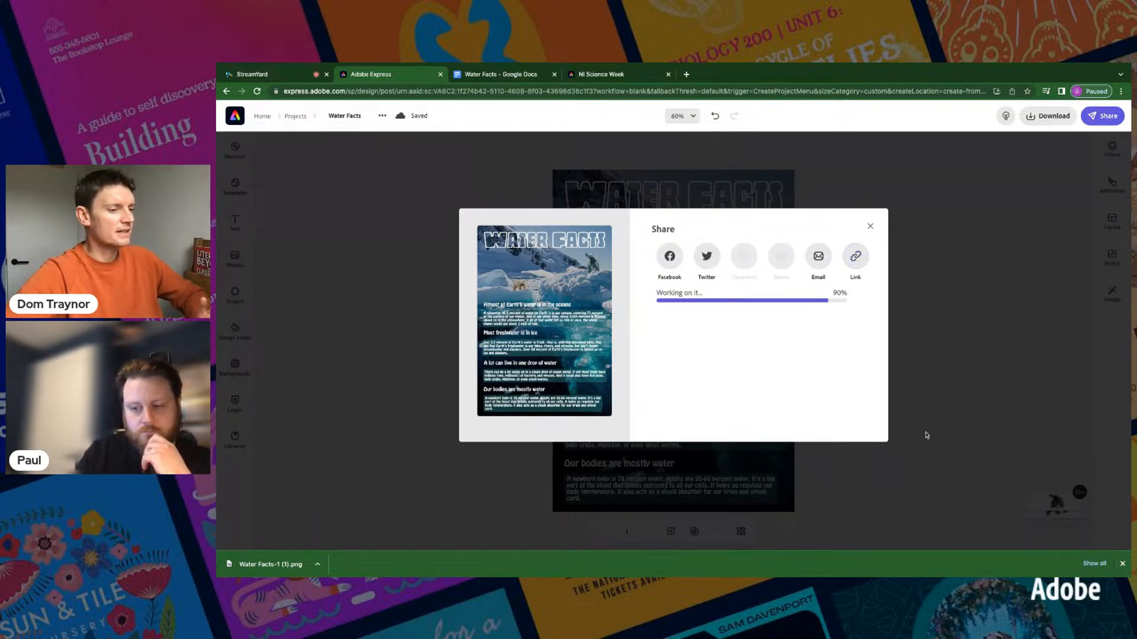
left_click(1122, 564)
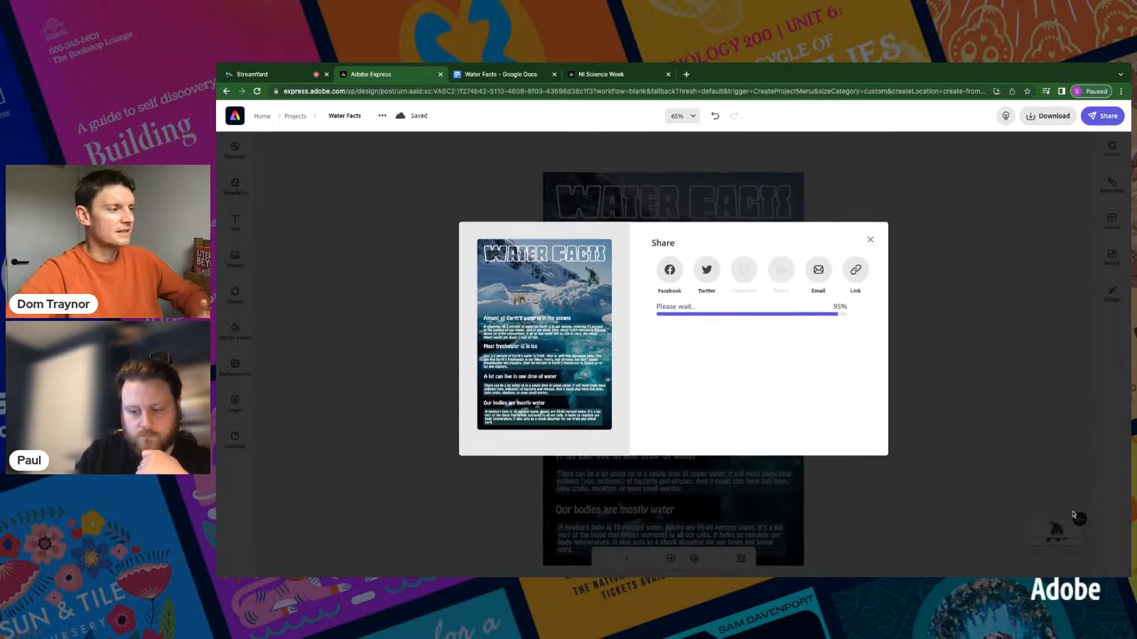
left_click(783, 317)
key("ctrl+c")
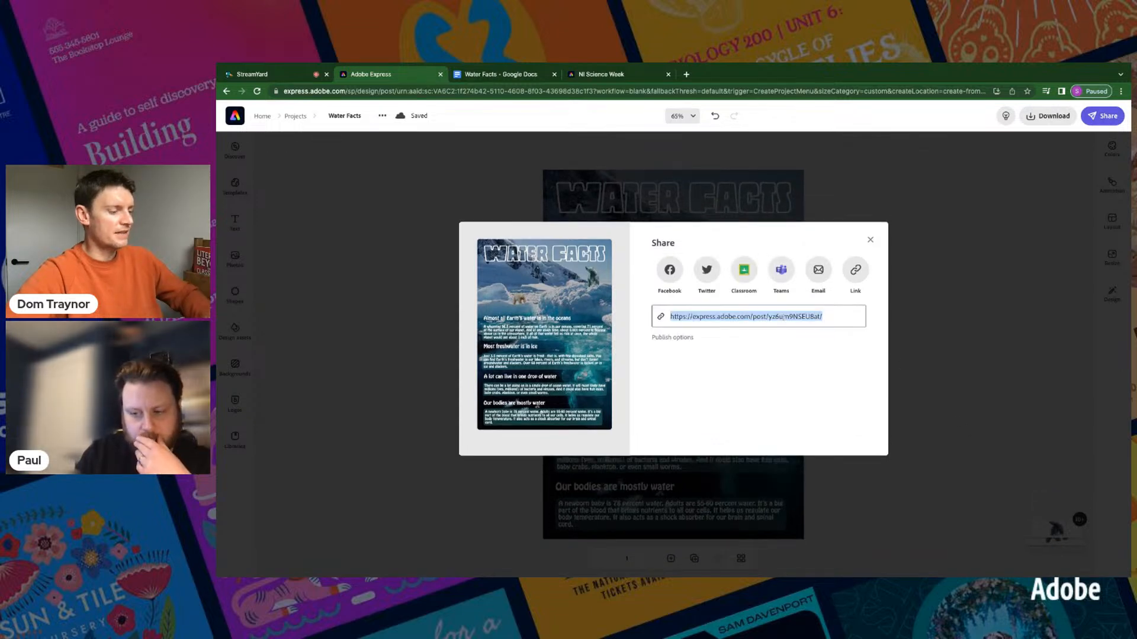
Step: Open the copied link in a new browser tab to view the published poster, and return to the Adobe Express project
left_click(686, 74)
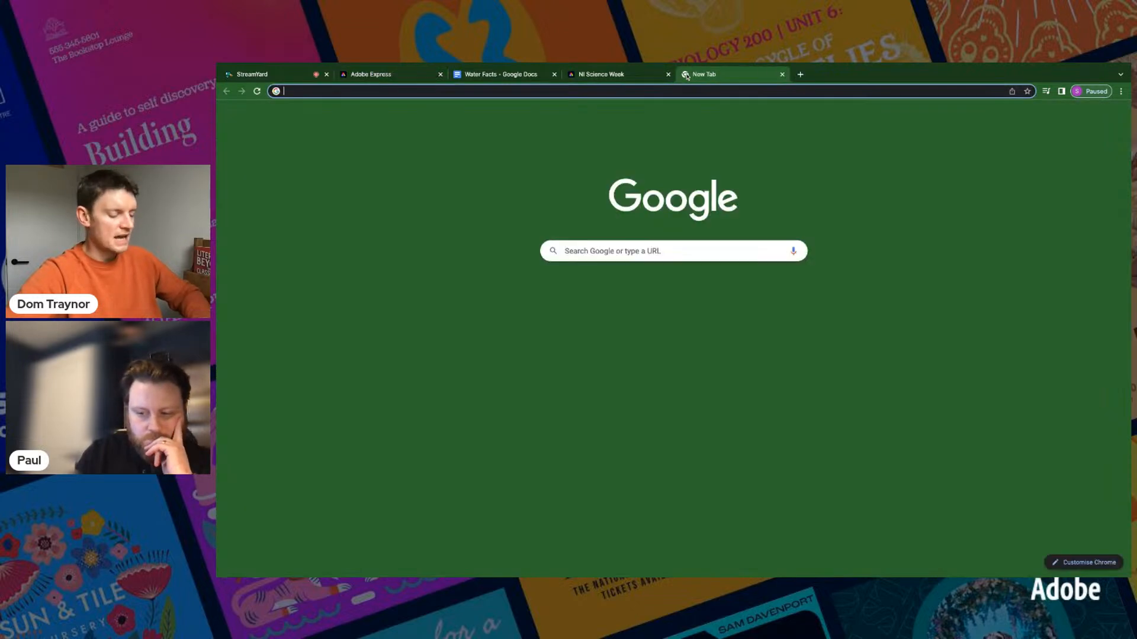
key("ctrl+v")
key("Return")
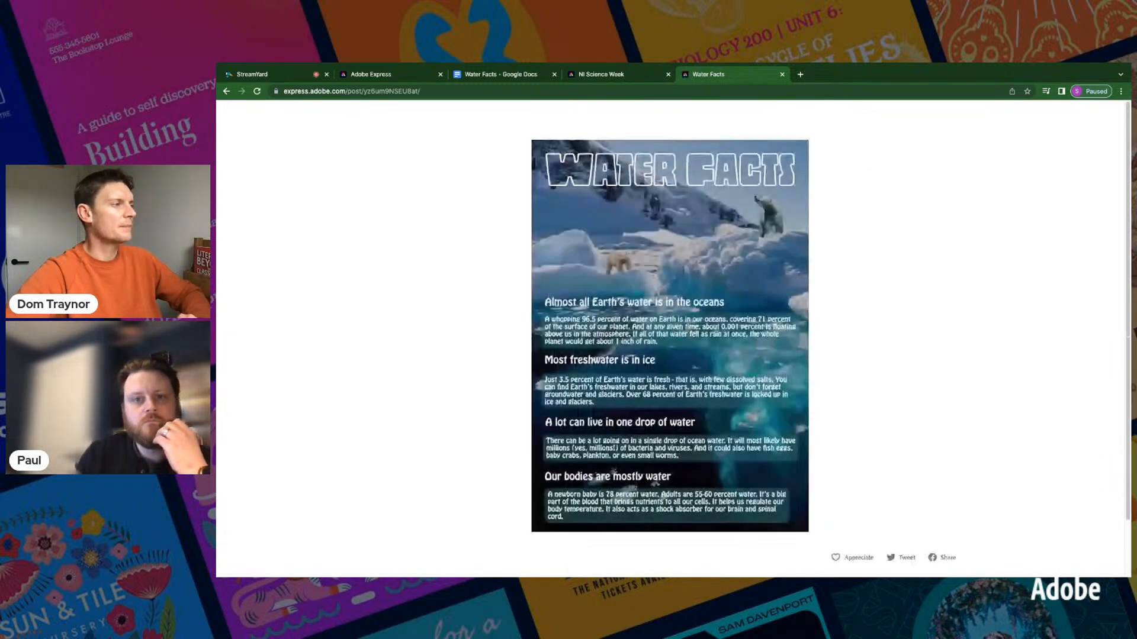
left_click(397, 79)
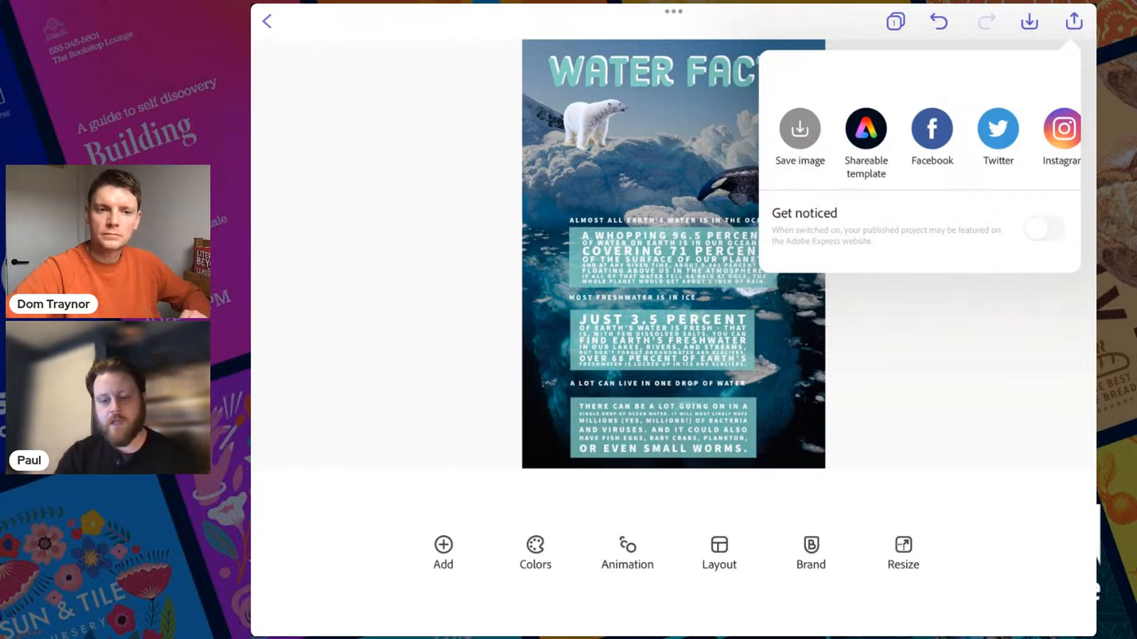
Step: Look through the sharing destinations for the orca poster, including the device's additional share options, and dismiss them
scroll(919, 139, "right", 1)
scroll(919, 139, "left", 1)
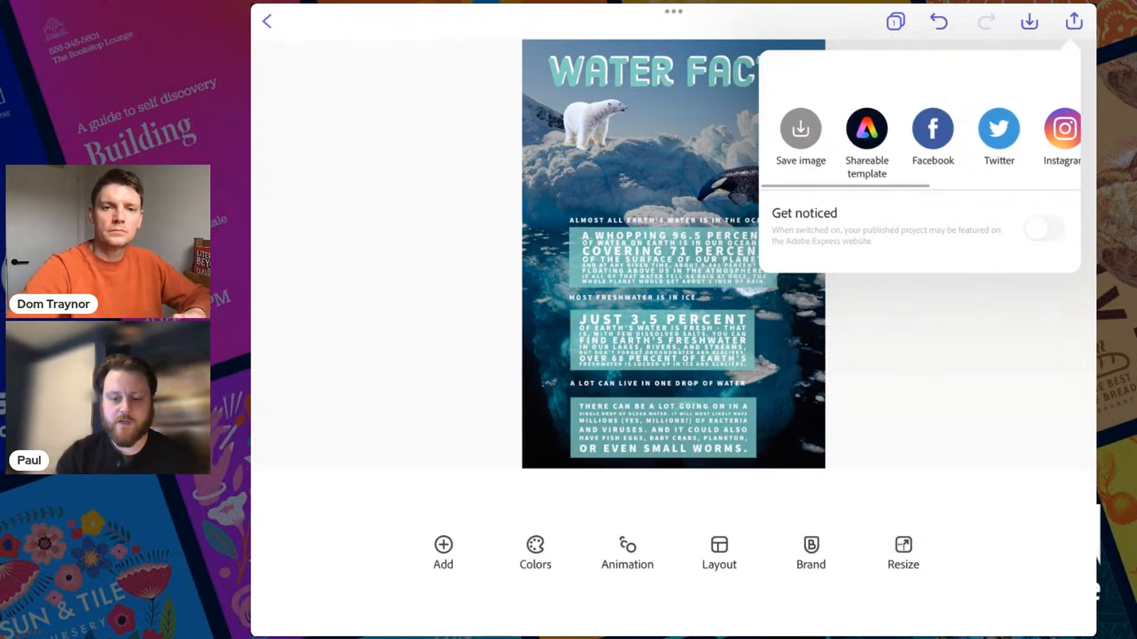
scroll(919, 140, "right", 5)
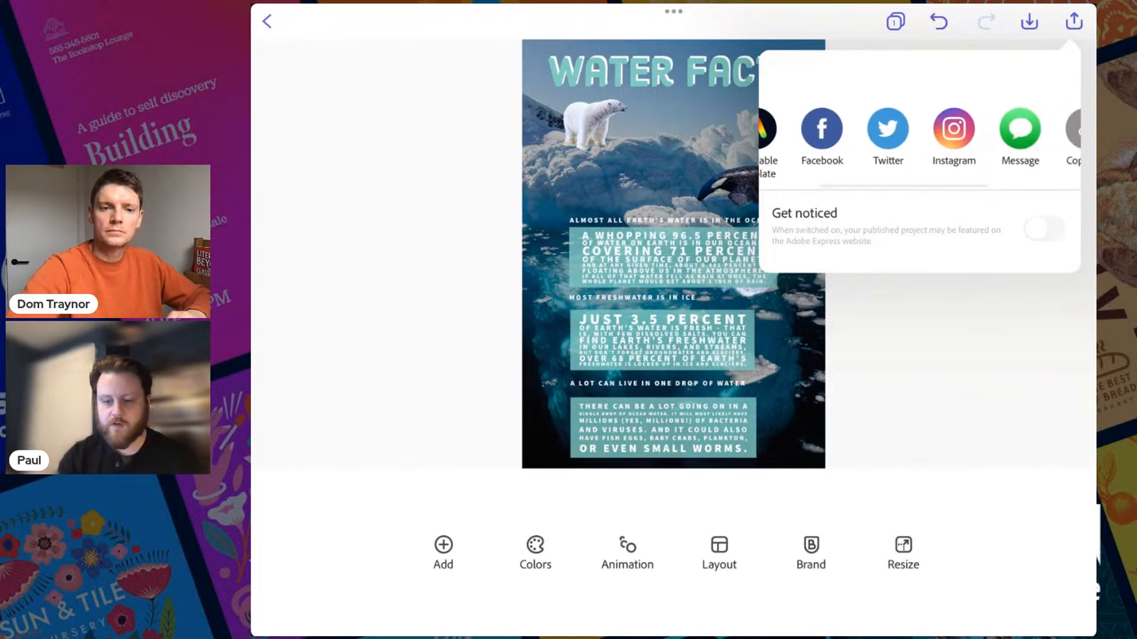
scroll(919, 139, "right", 6)
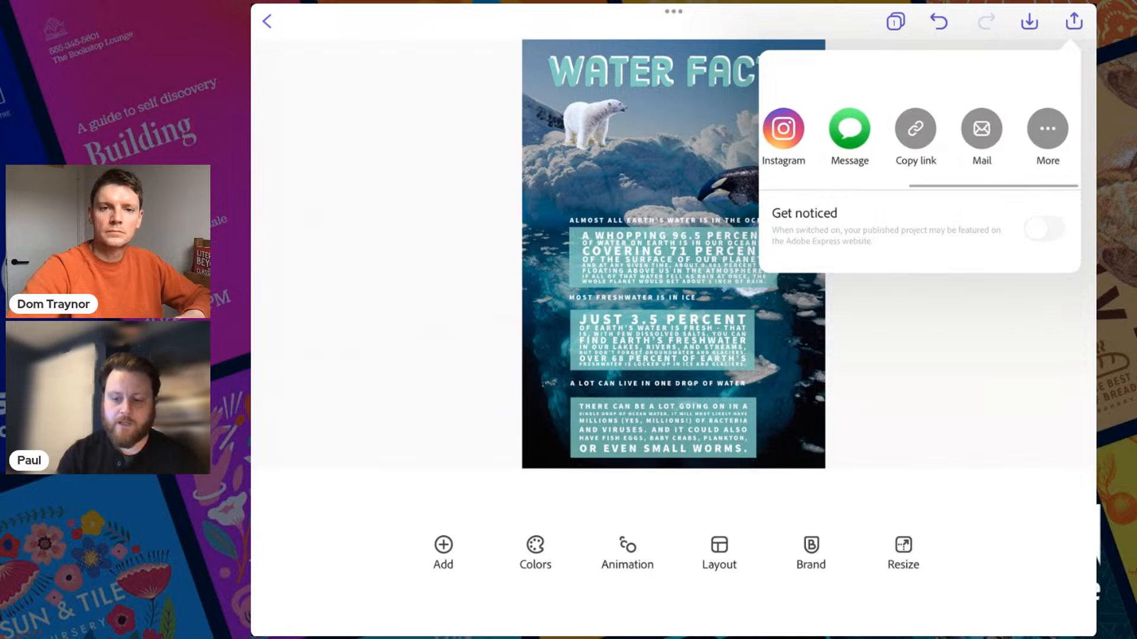
left_click(1048, 128)
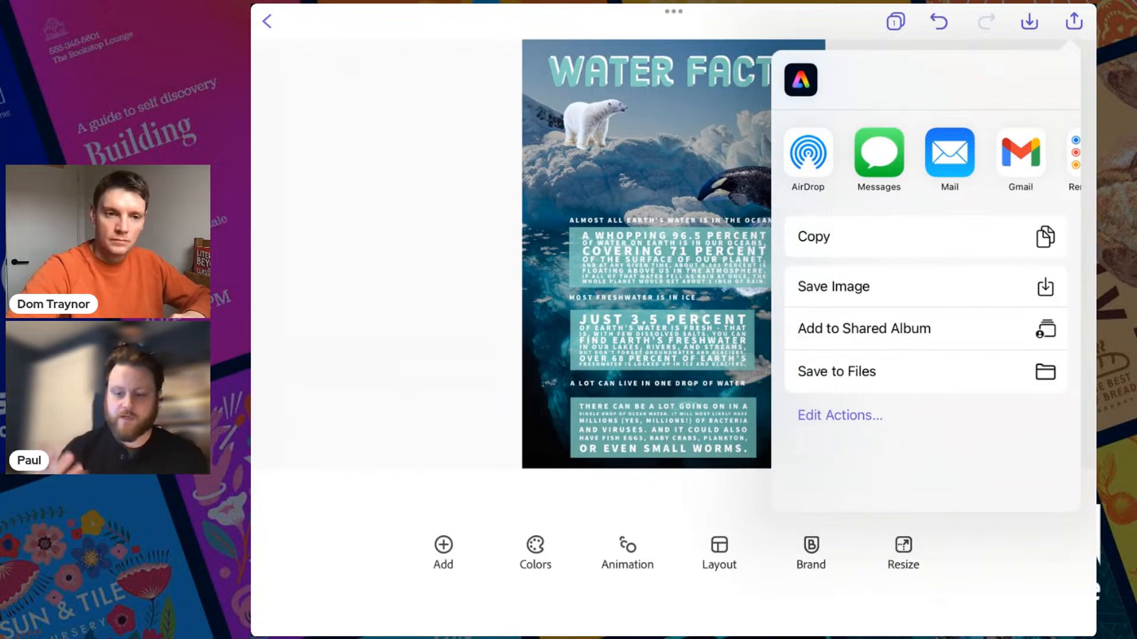
key("Escape")
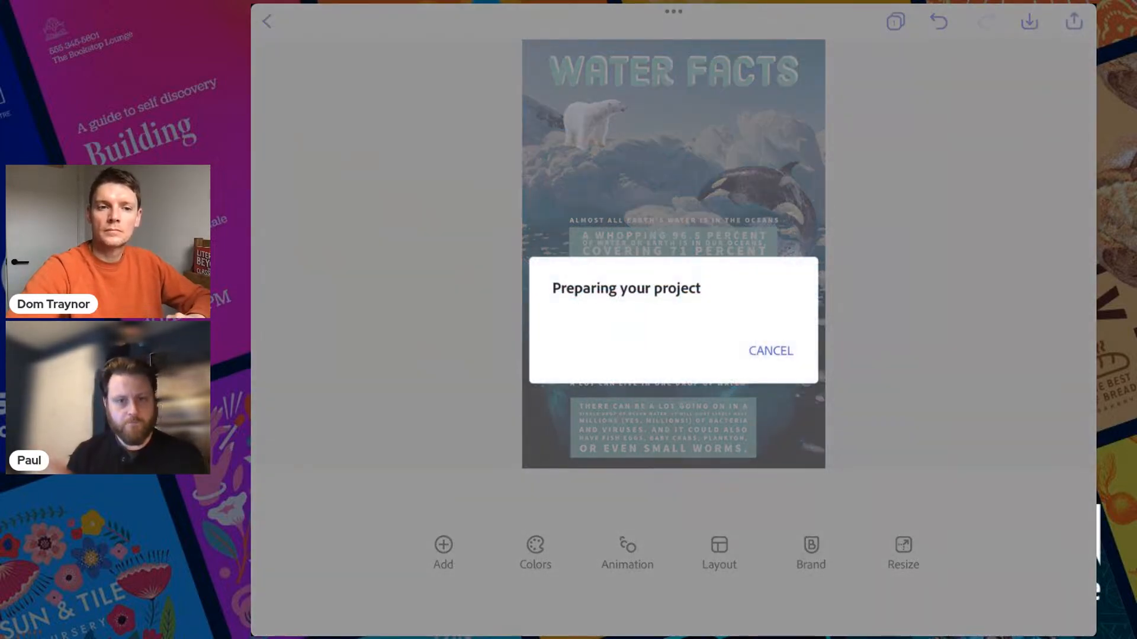
Step: Copy the share link of the orca poster and switch to Chrome
scroll(920, 137, "right", 5)
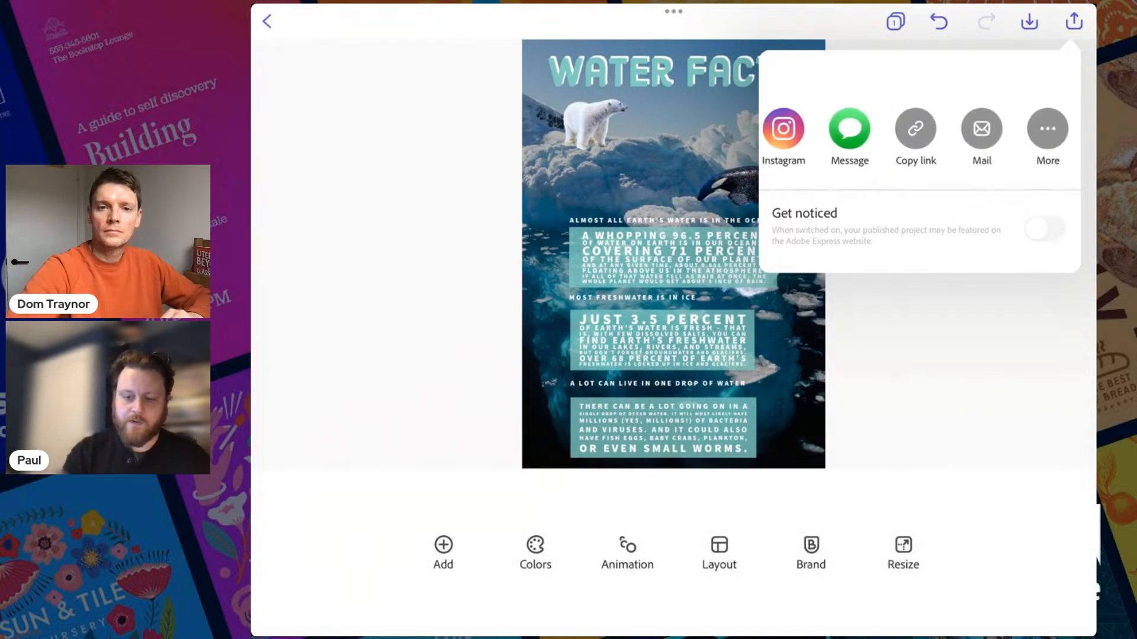
left_click(1047, 128)
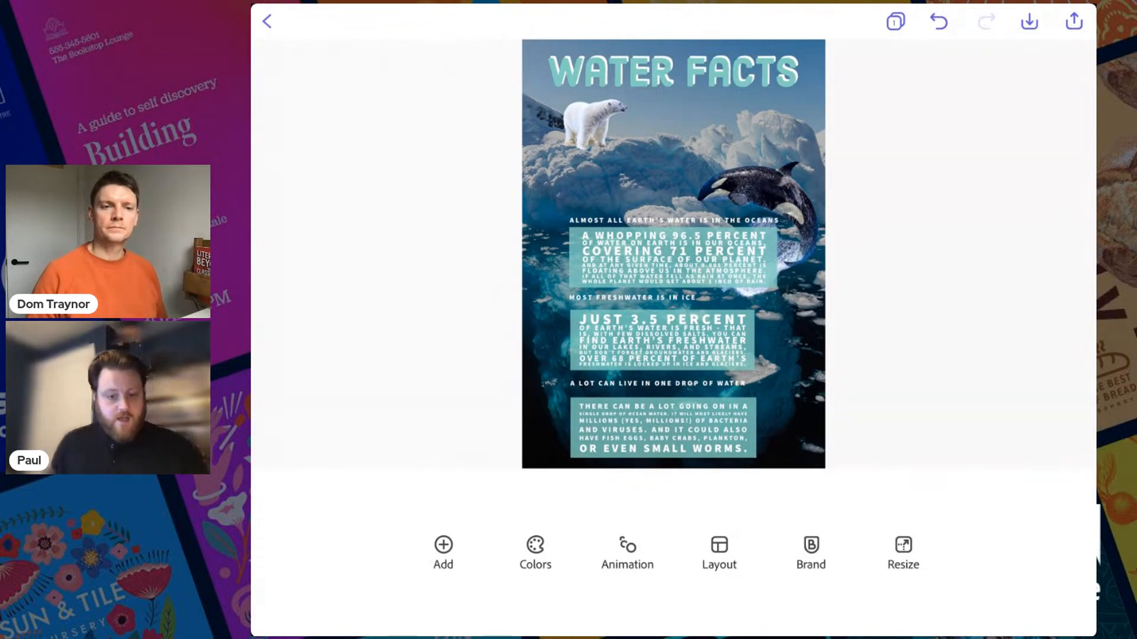
left_click_drag(673, 634, 673, 355)
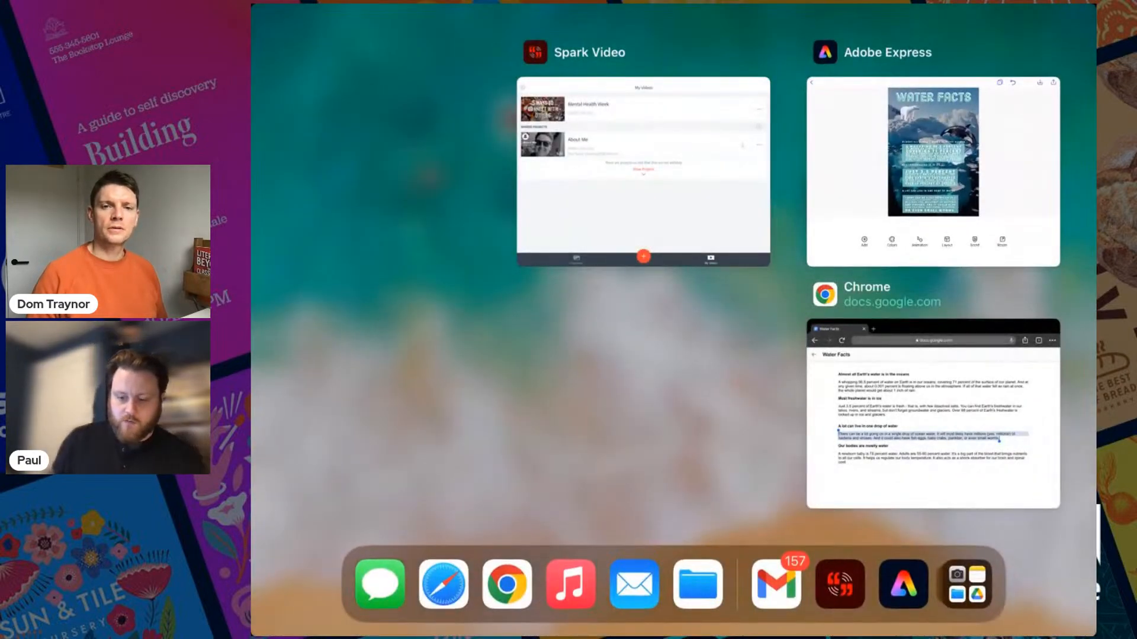
left_click(933, 414)
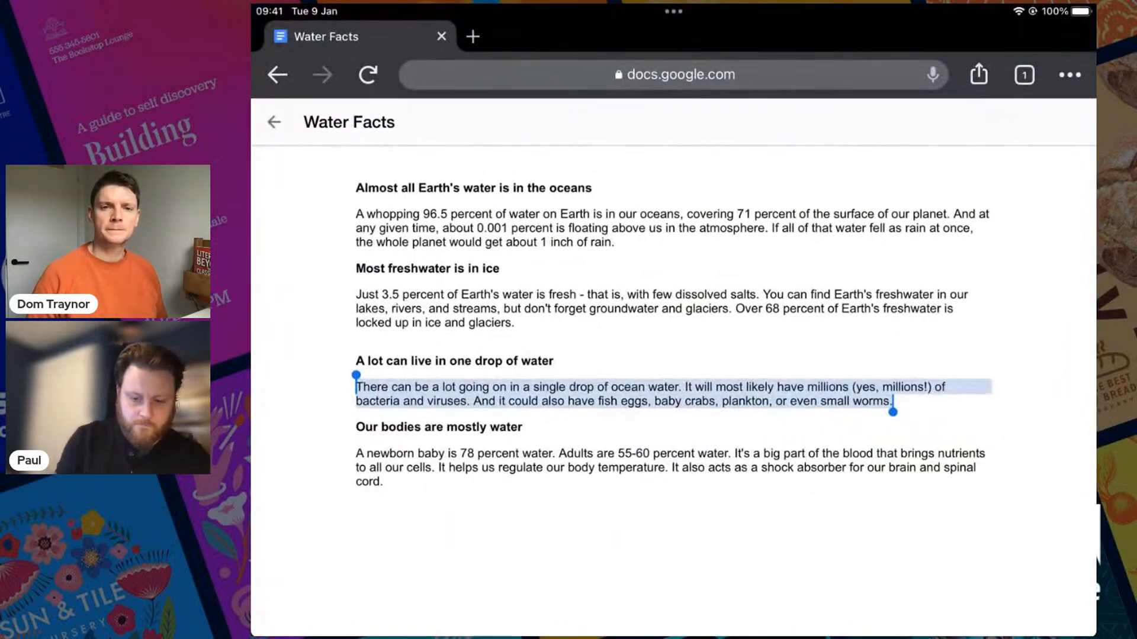
Step: Open the copied poster link in a new browser tab to view the published page
left_click(473, 37)
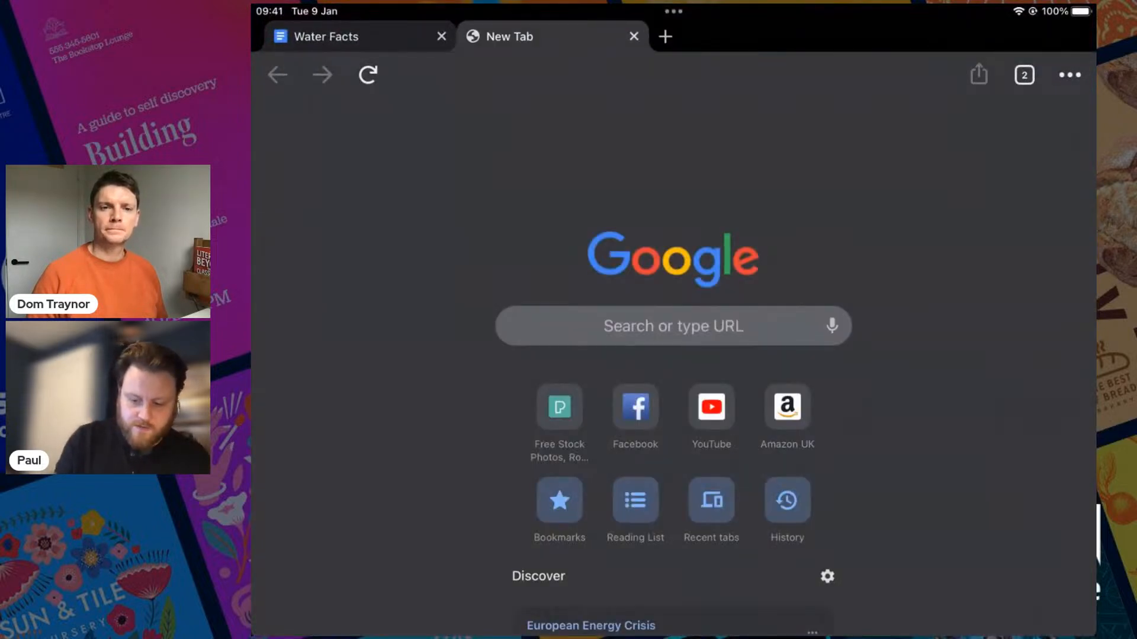
left_click(673, 326)
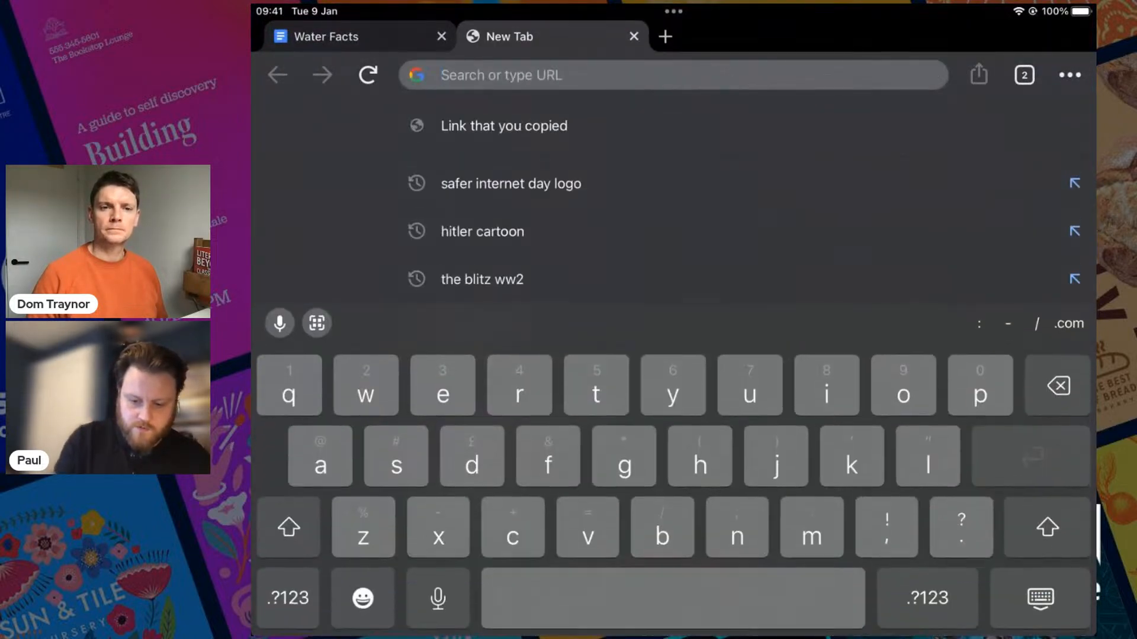
left_click(467, 75)
left_click(384, 38)
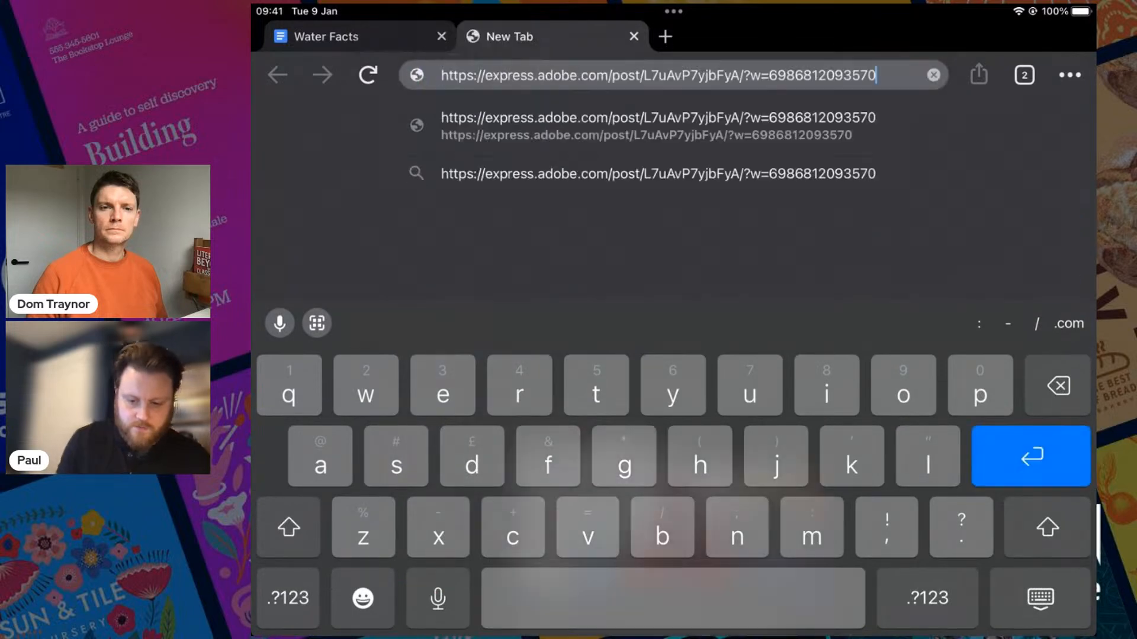
key("Return")
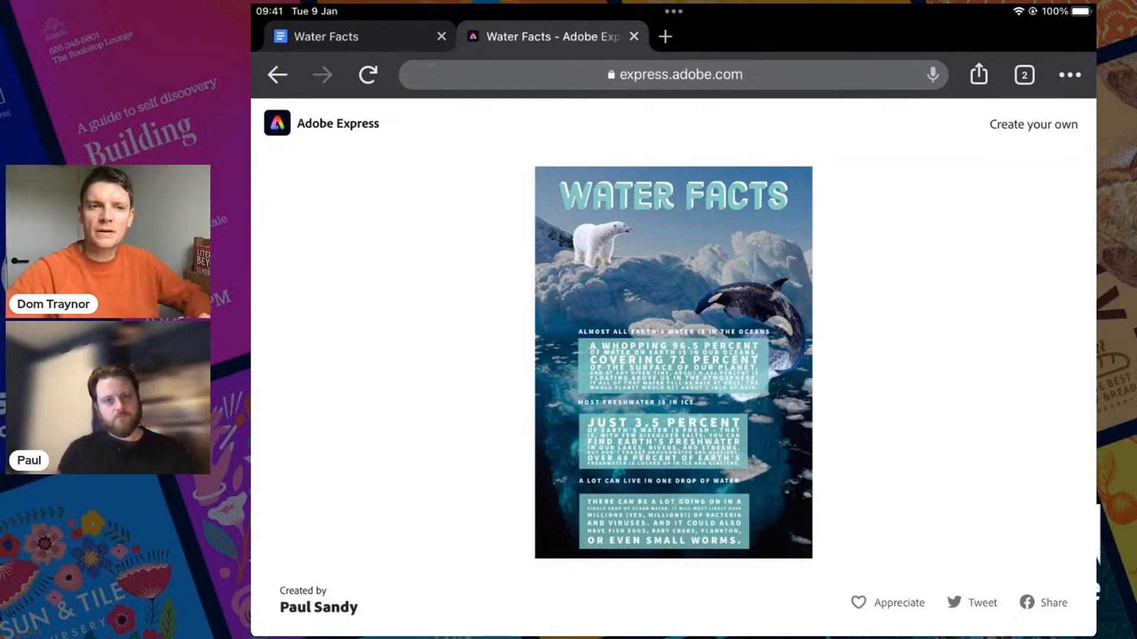
Step: Switch from Chrome back to the orca poster in Adobe Express and open the options for adding content
left_click_drag(673, 634, 673, 385)
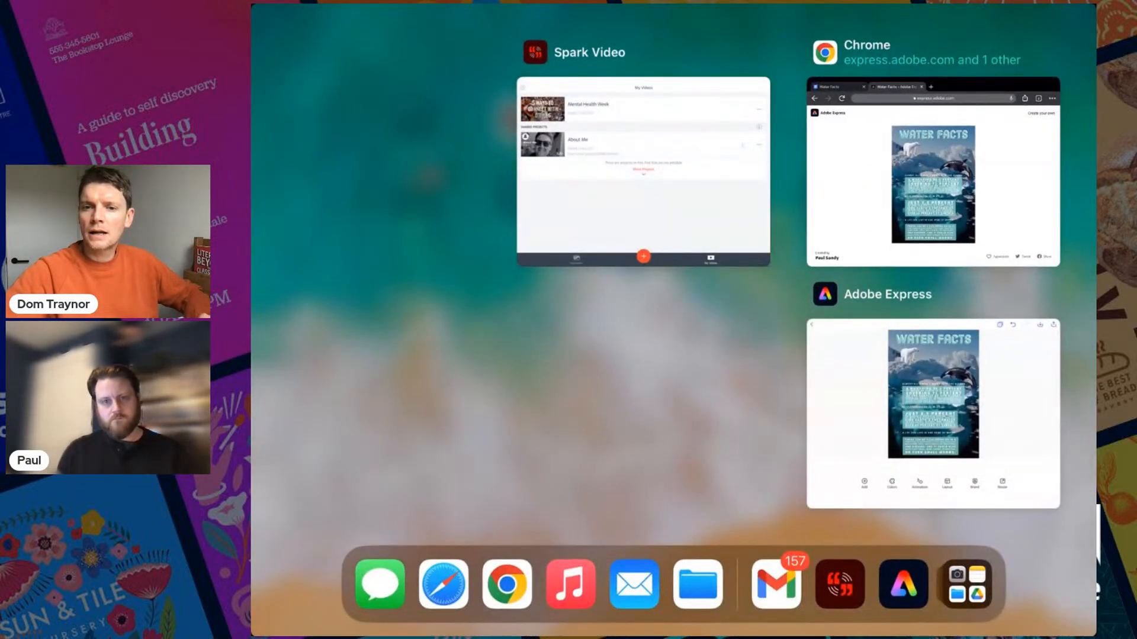
left_click(934, 411)
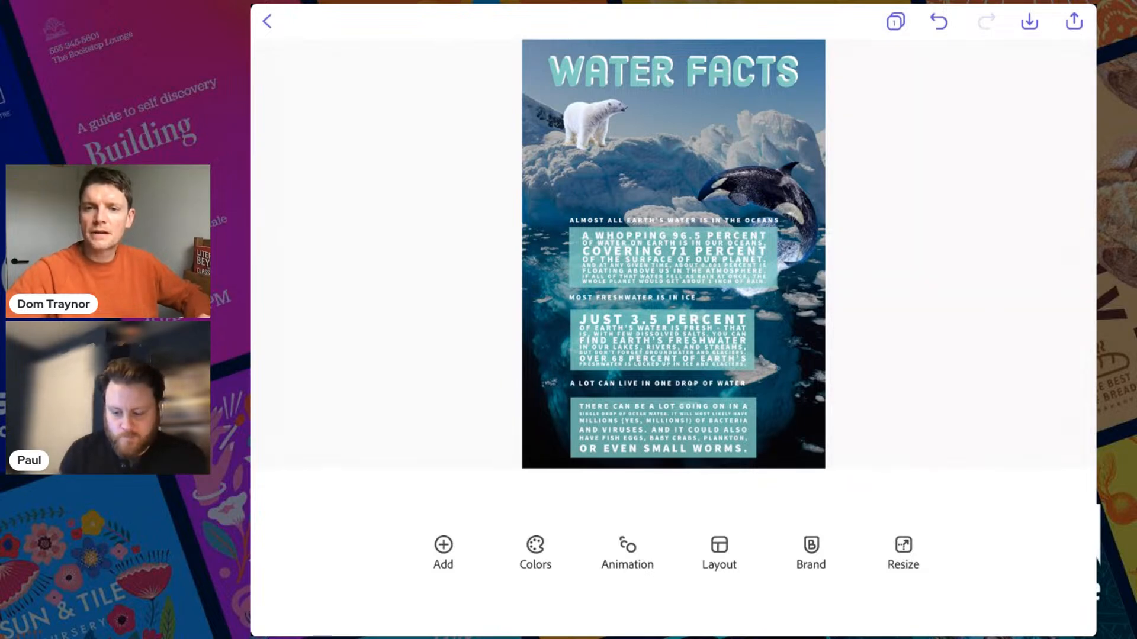
left_click(443, 544)
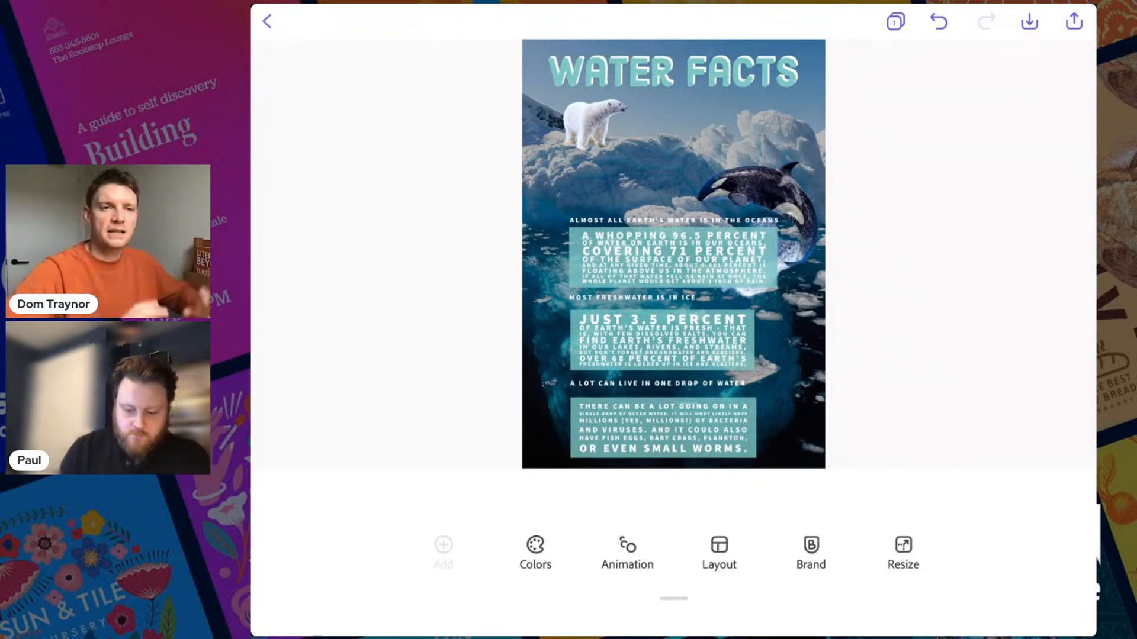
left_click(831, 440)
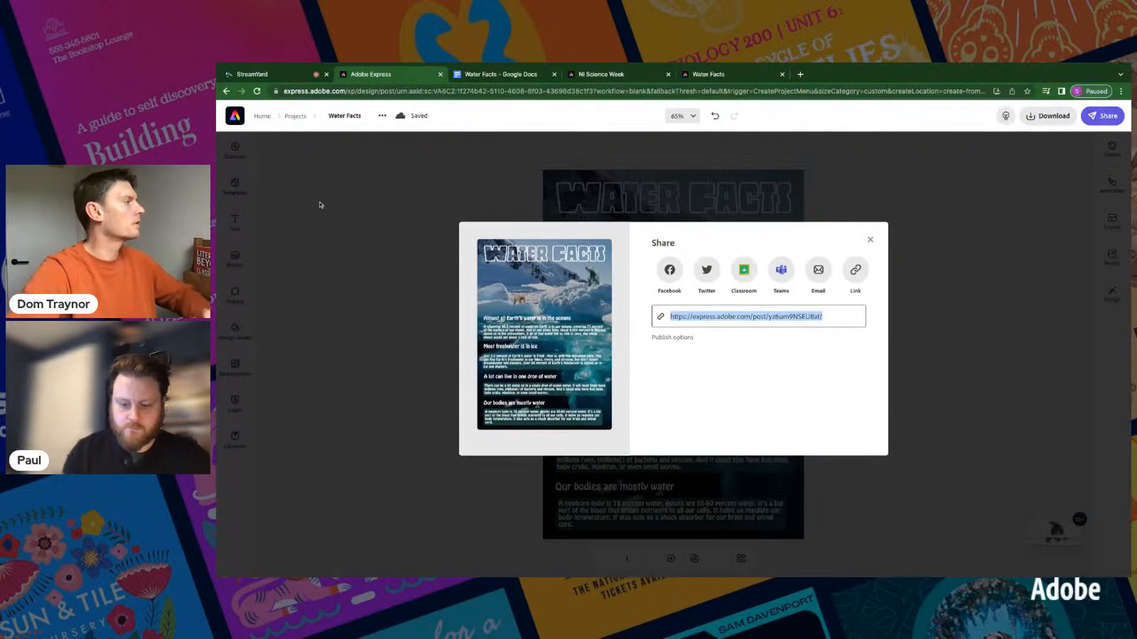
Step: Close the sharing dialog, leave the poster for the home page, and create a blank custom graphic in the A4 print size
left_click(870, 239)
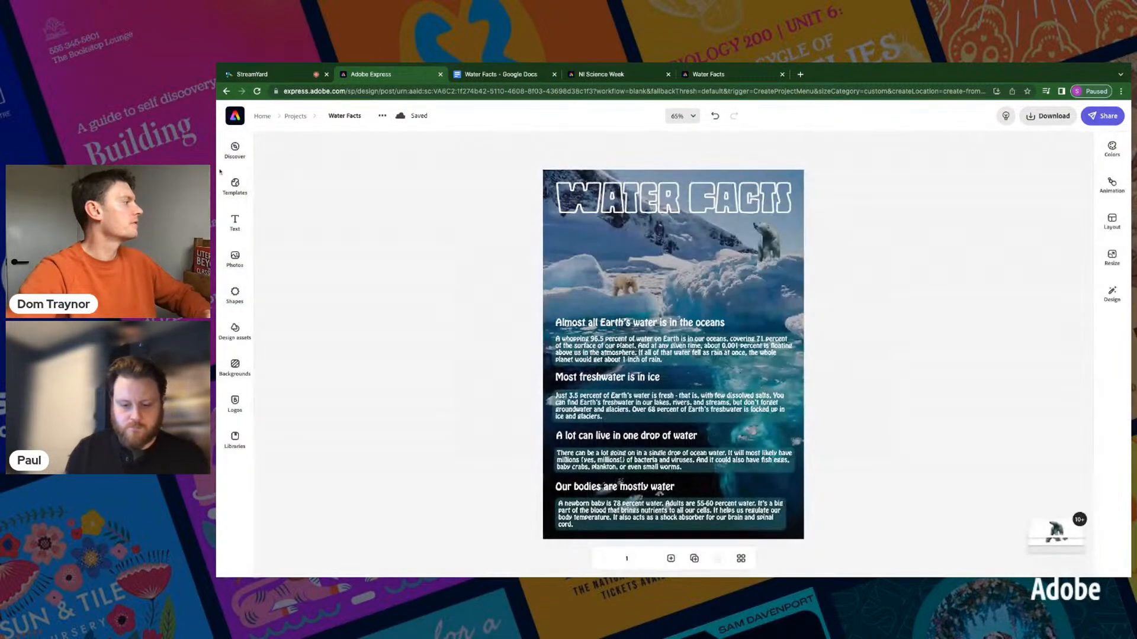
left_click(263, 117)
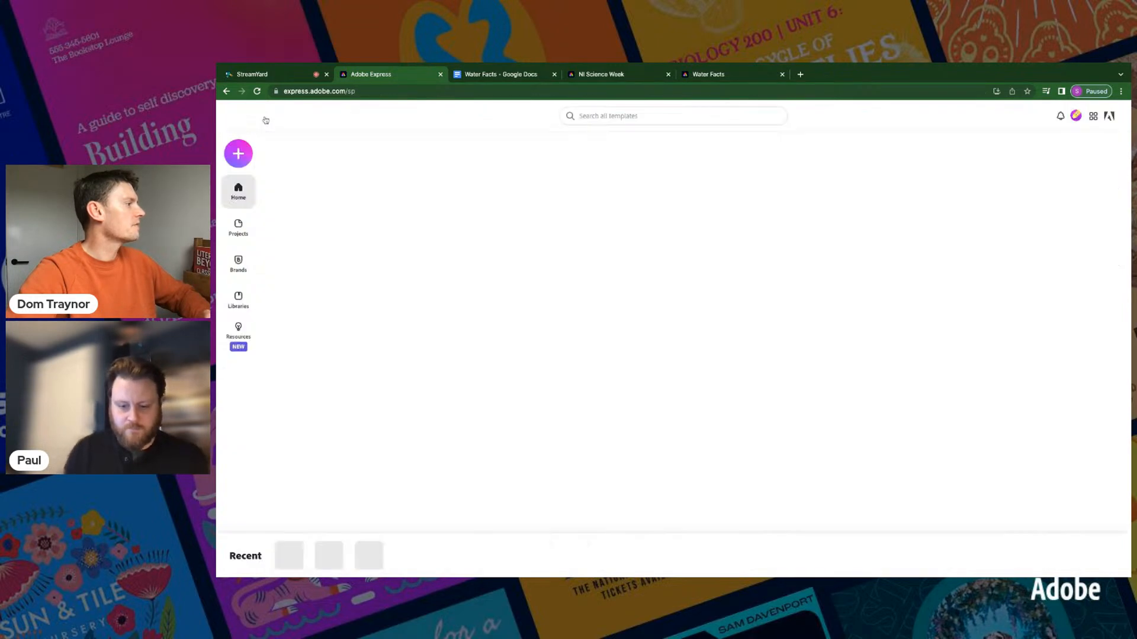
left_click(235, 144)
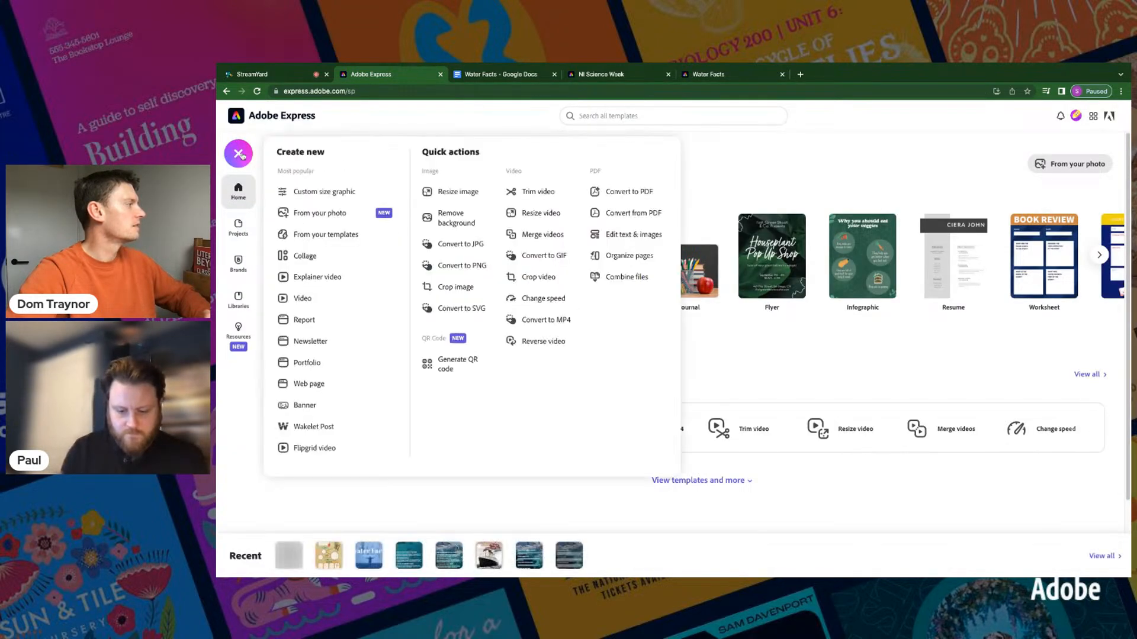
left_click(308, 192)
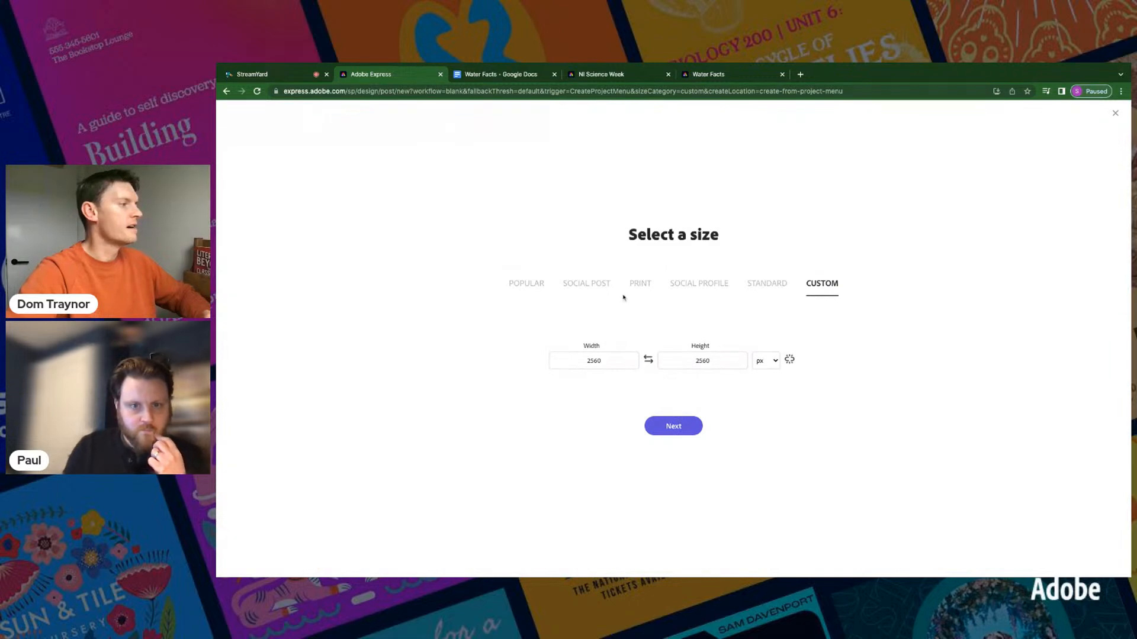
left_click(639, 284)
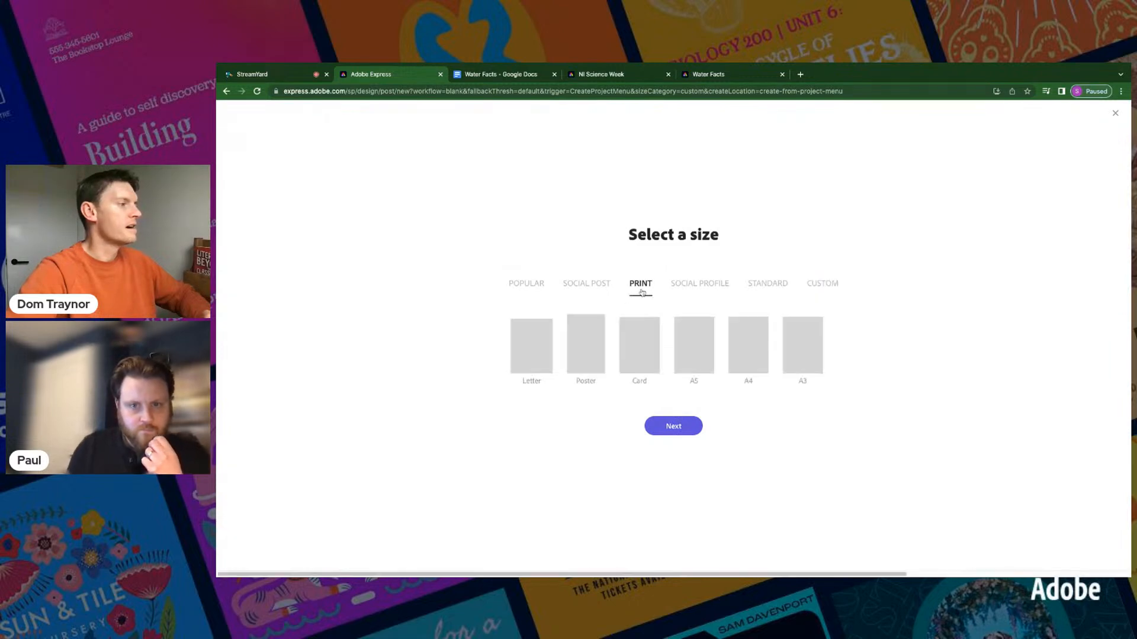
left_click(750, 356)
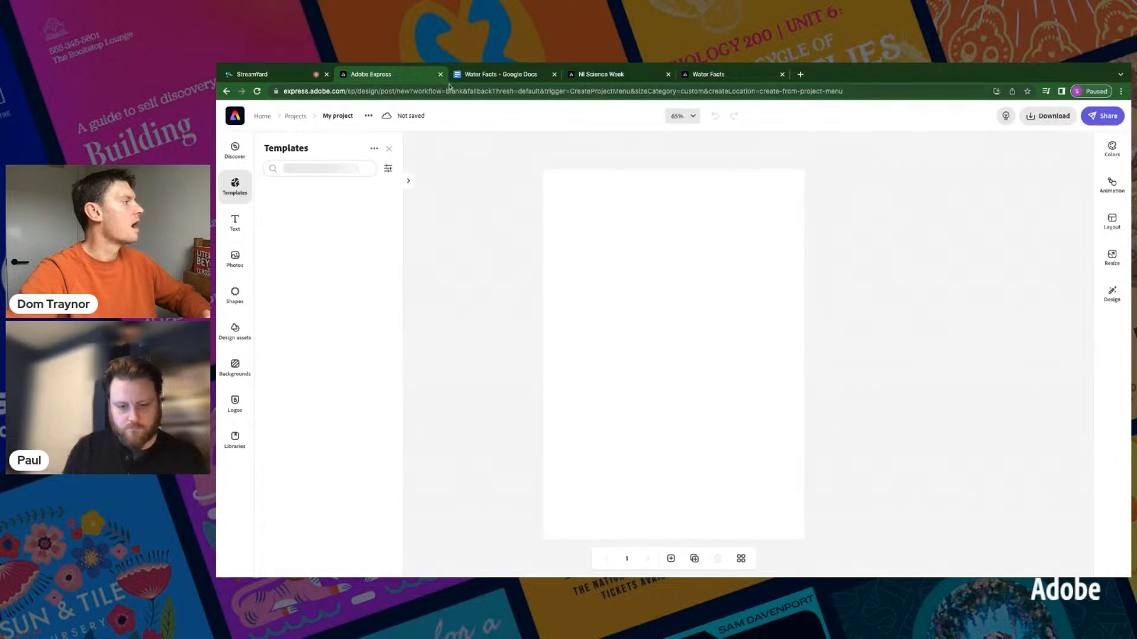
Step: Search the Adobe Stock photos for "water"
left_click(239, 264)
left_click(321, 202)
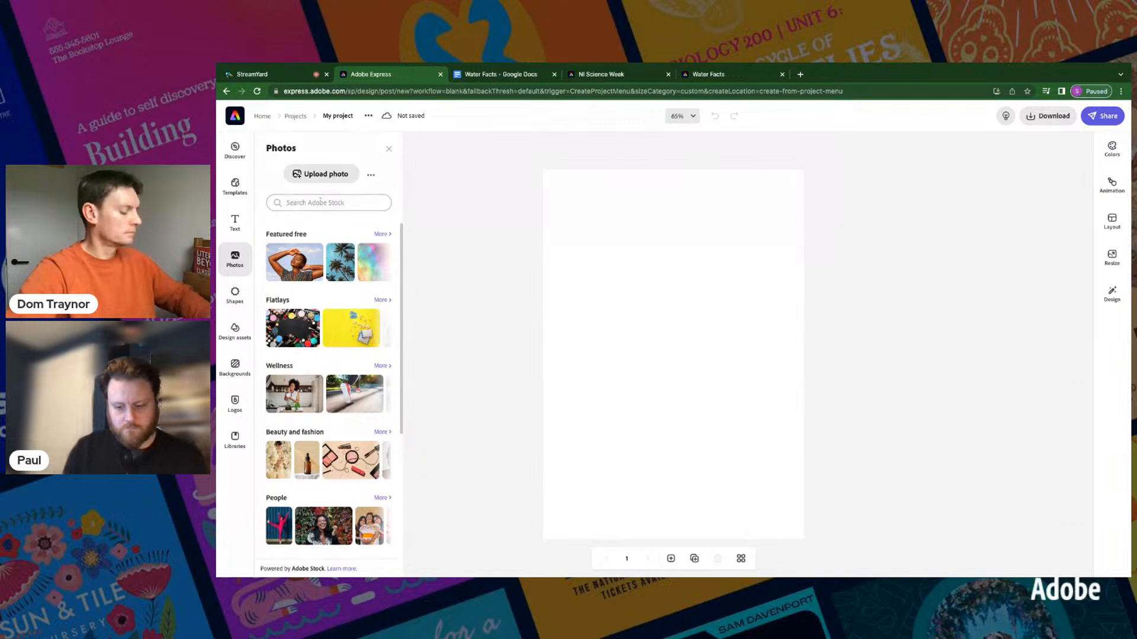
type("ater")
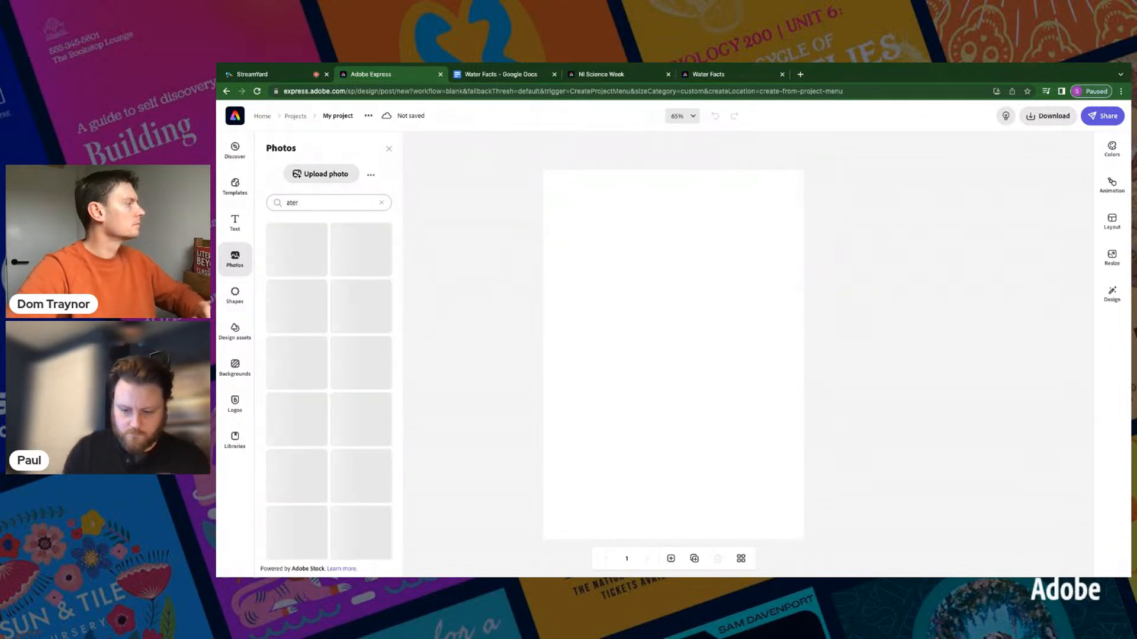
left_click(287, 202)
type("w")
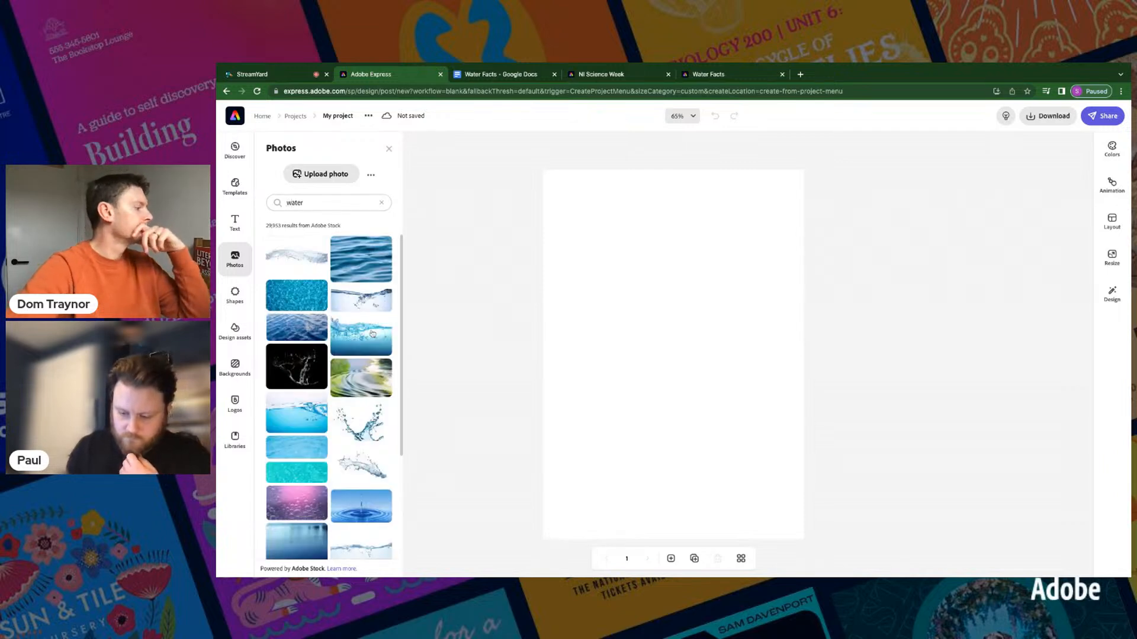
Step: Place the dark photo of a man with raised, wing-like water splashes and make it the page background
scroll(313, 478, "down", 3)
scroll(314, 479, "down", 10)
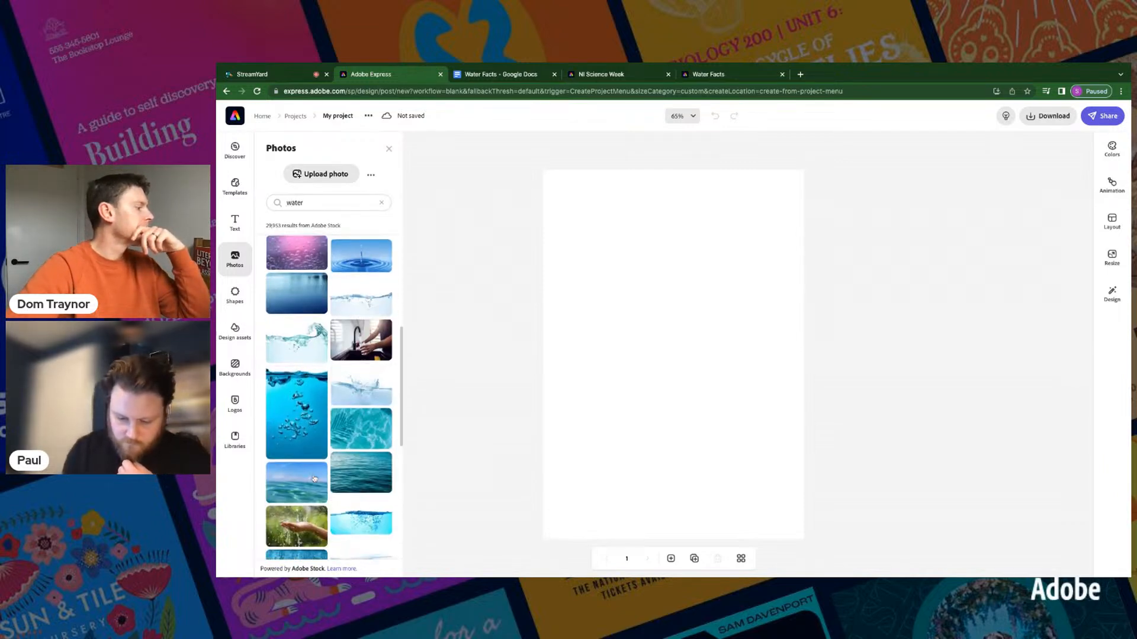
scroll(315, 478, "down", 5)
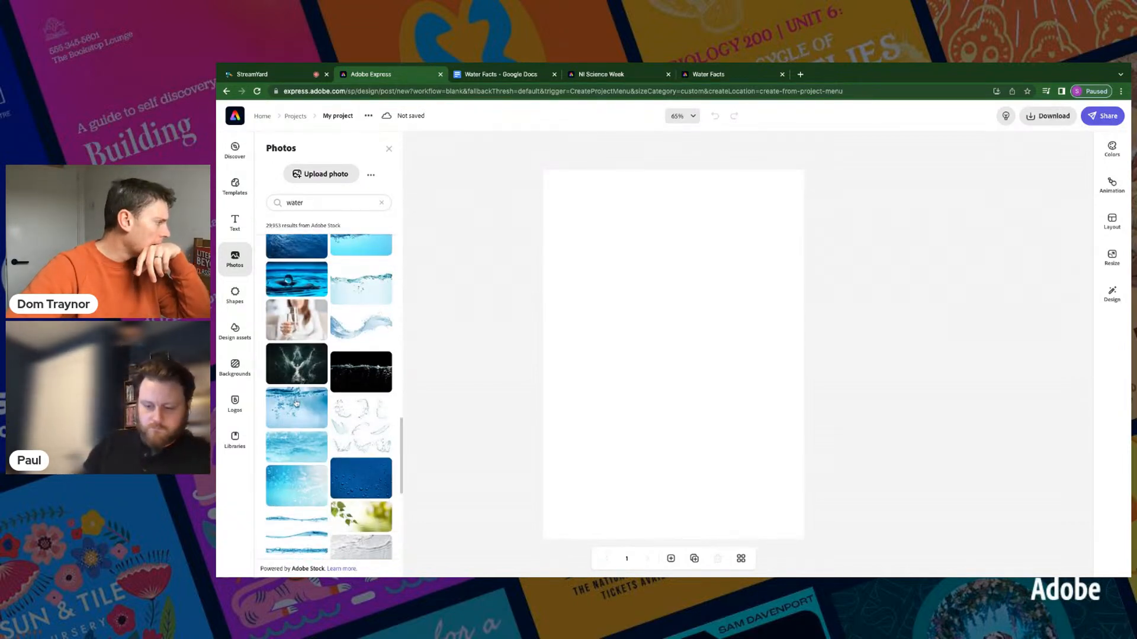
left_click(296, 364)
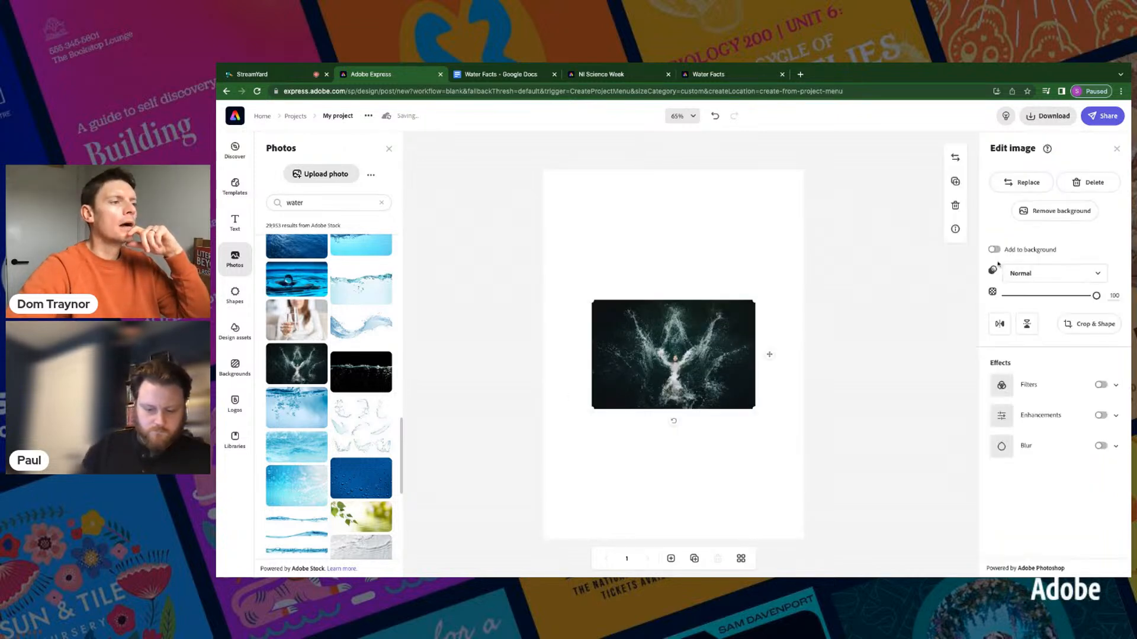
left_click(996, 250)
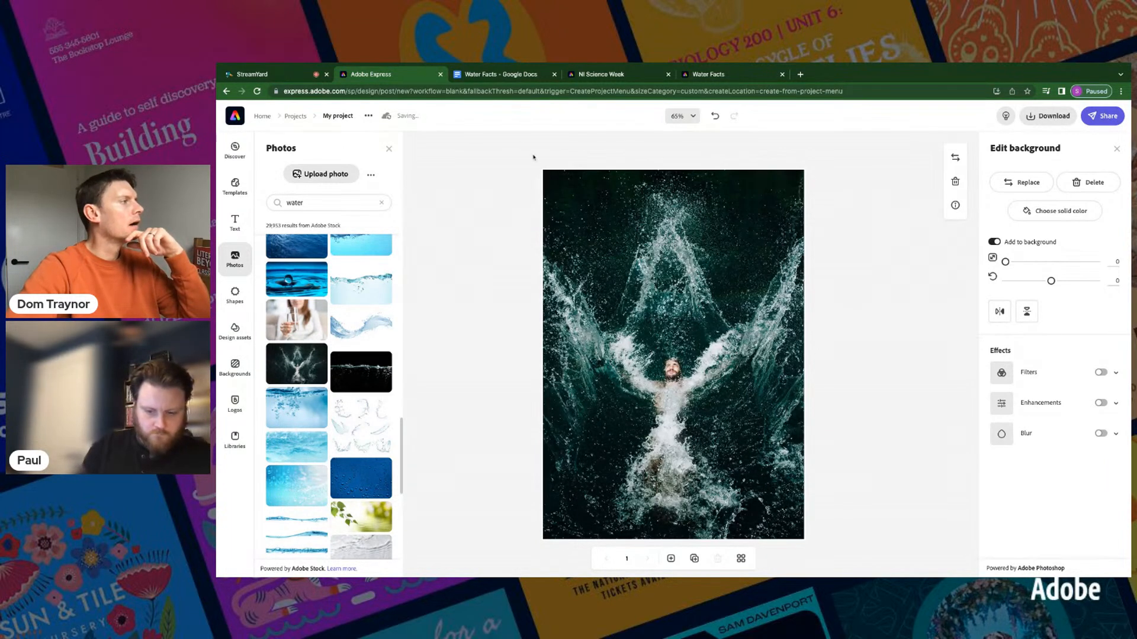
Step: Copy the document title "Water Facts" from Google Docs and return to the poster project
left_click(481, 74)
triple_click(283, 111)
key("ctrl+c")
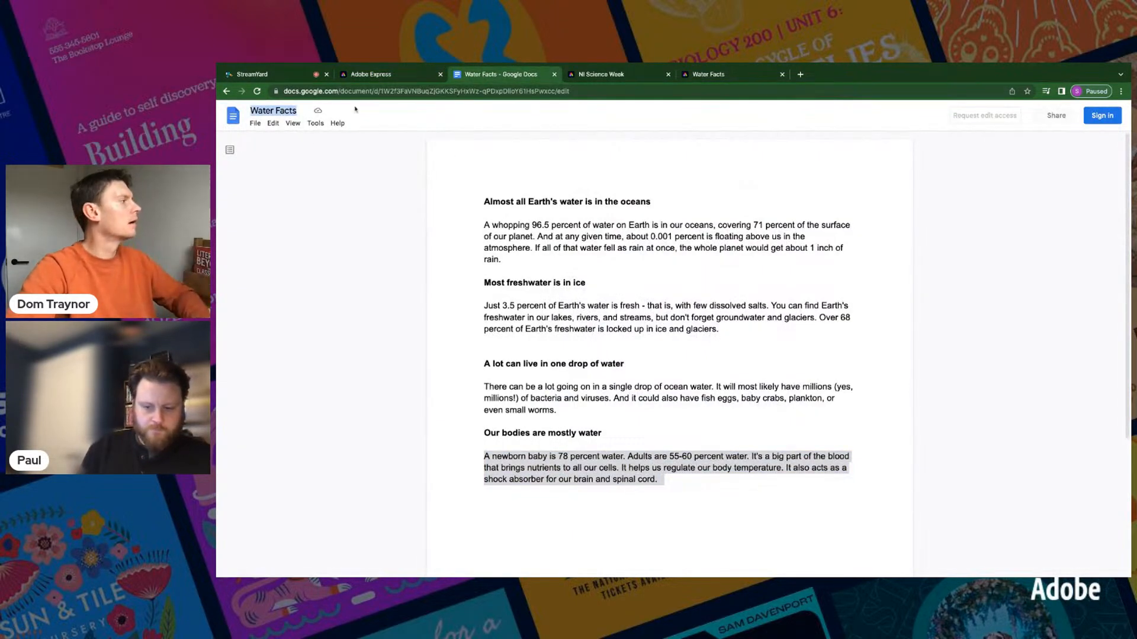
left_click(367, 76)
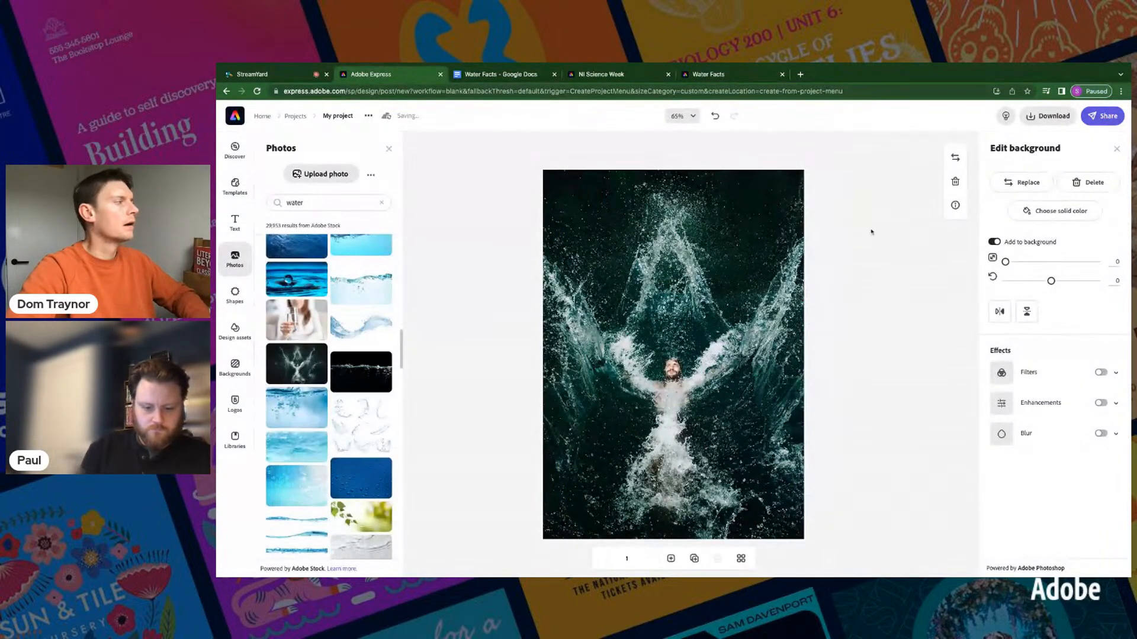
Step: Add a text element to the poster containing the copied title "Water Facts" without a trailing line break
left_click(237, 222)
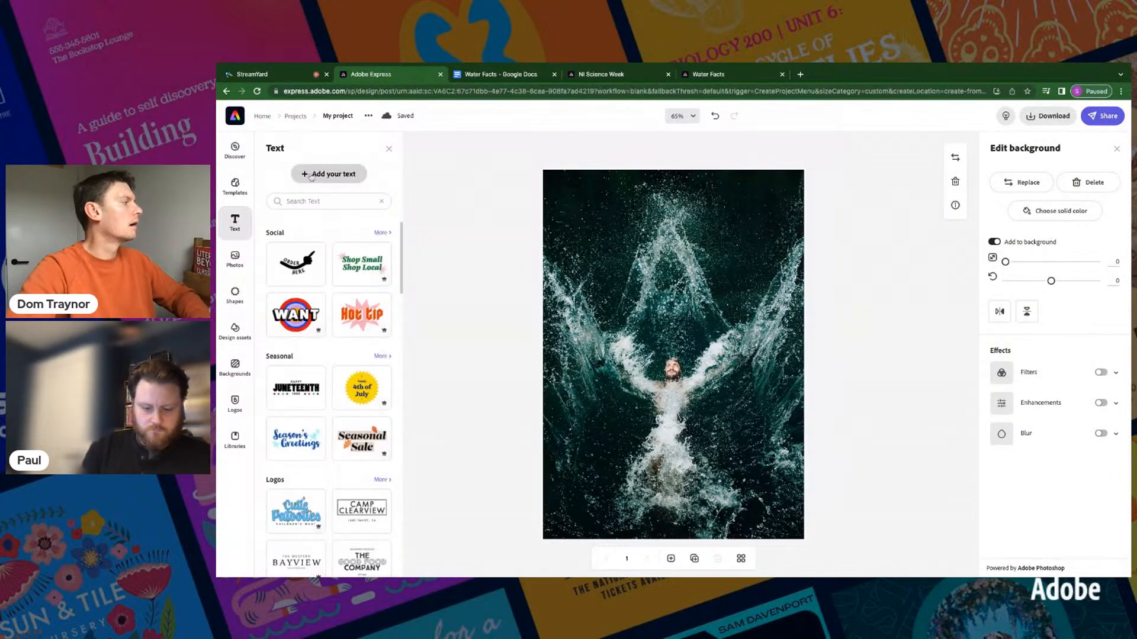
key("t")
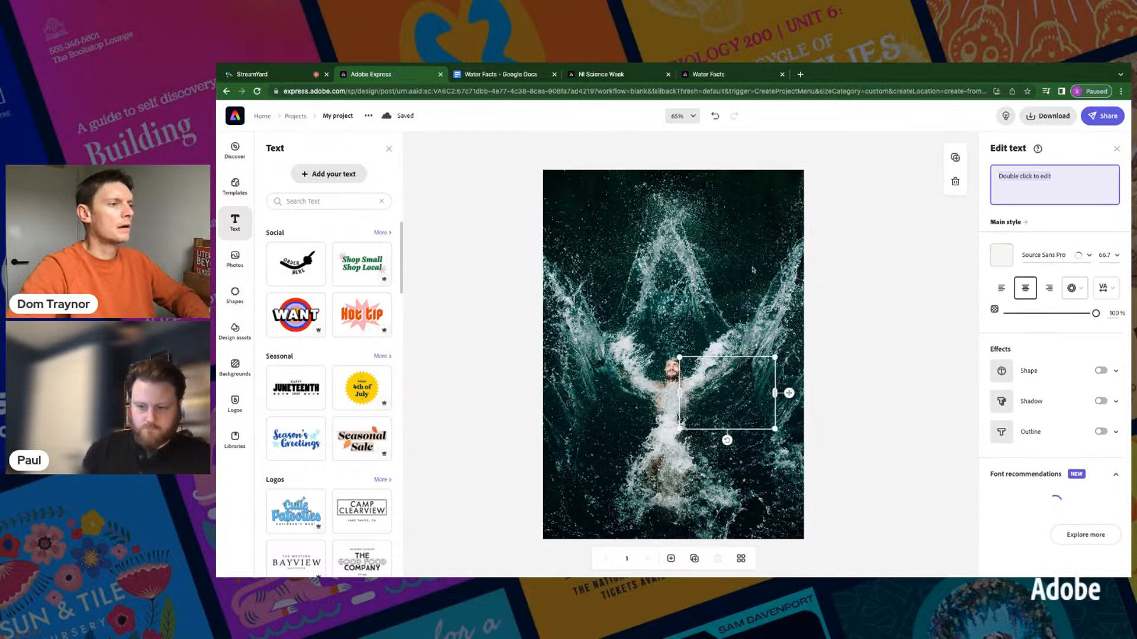
key("ctrl+v")
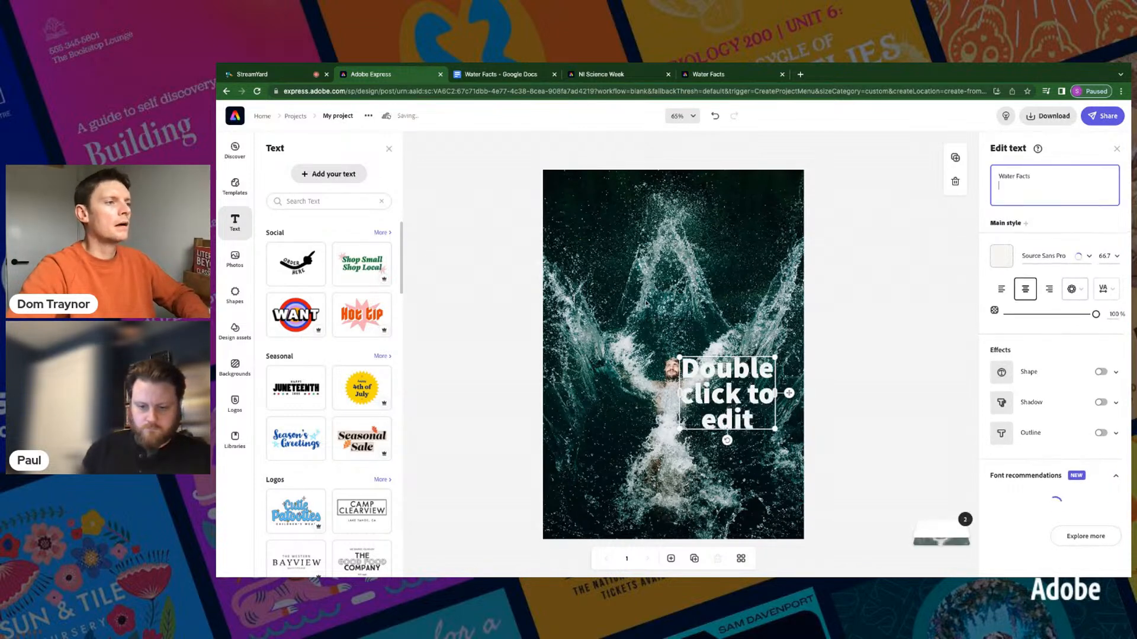
key("BackSpace")
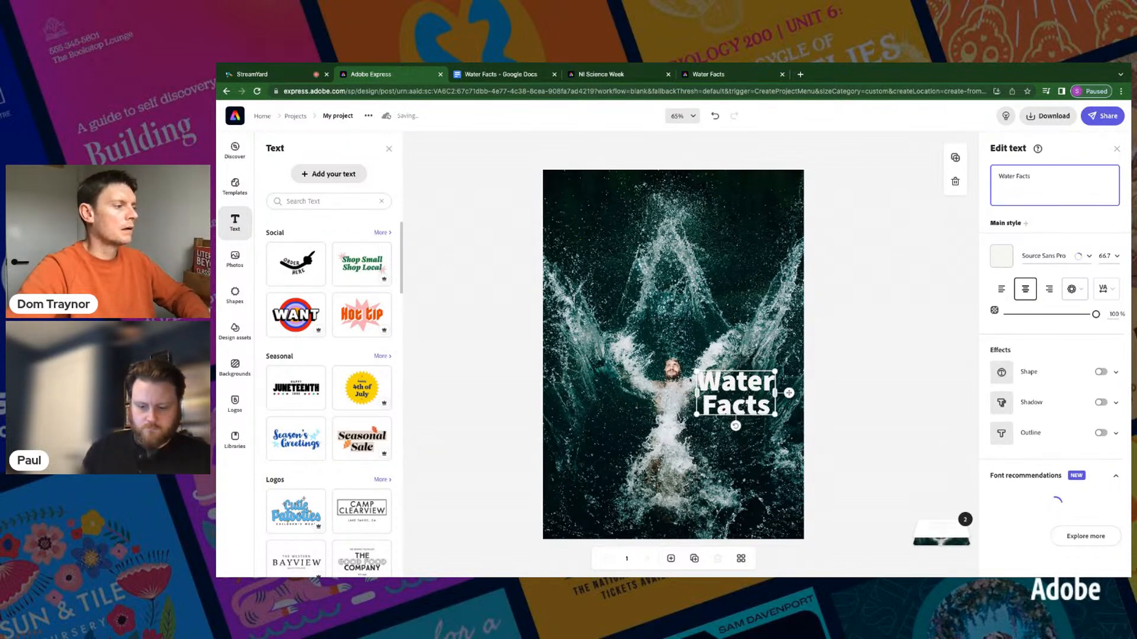
Step: Widen the title so it fits on one line, and move it to the top centre of the poster
left_click_drag(697, 373, 564, 385)
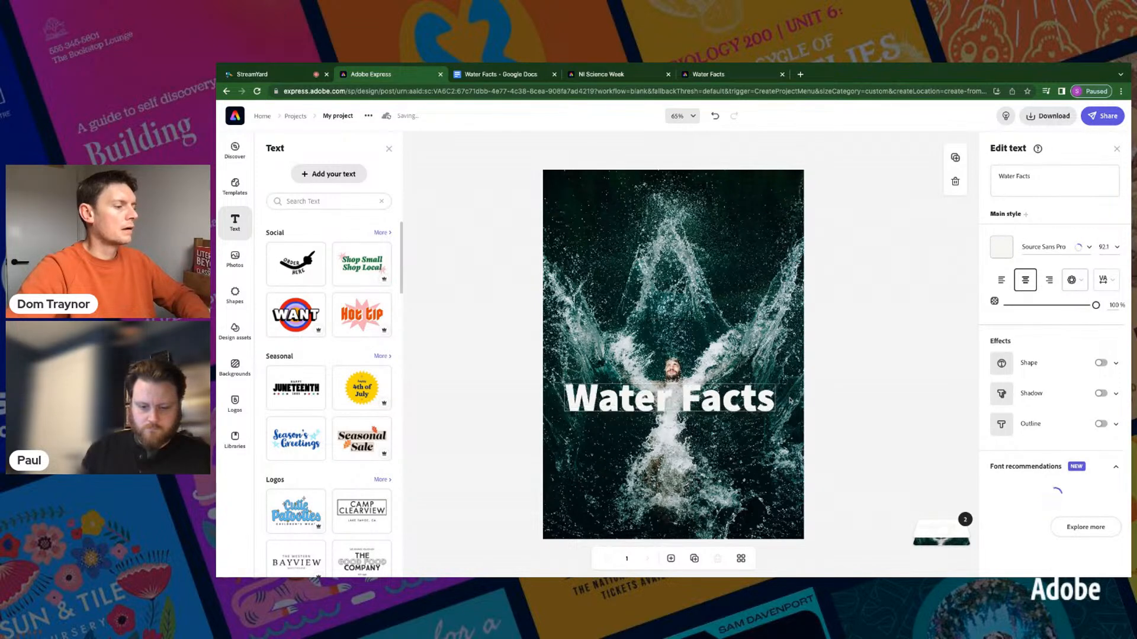
left_click(789, 398)
left_click(757, 399)
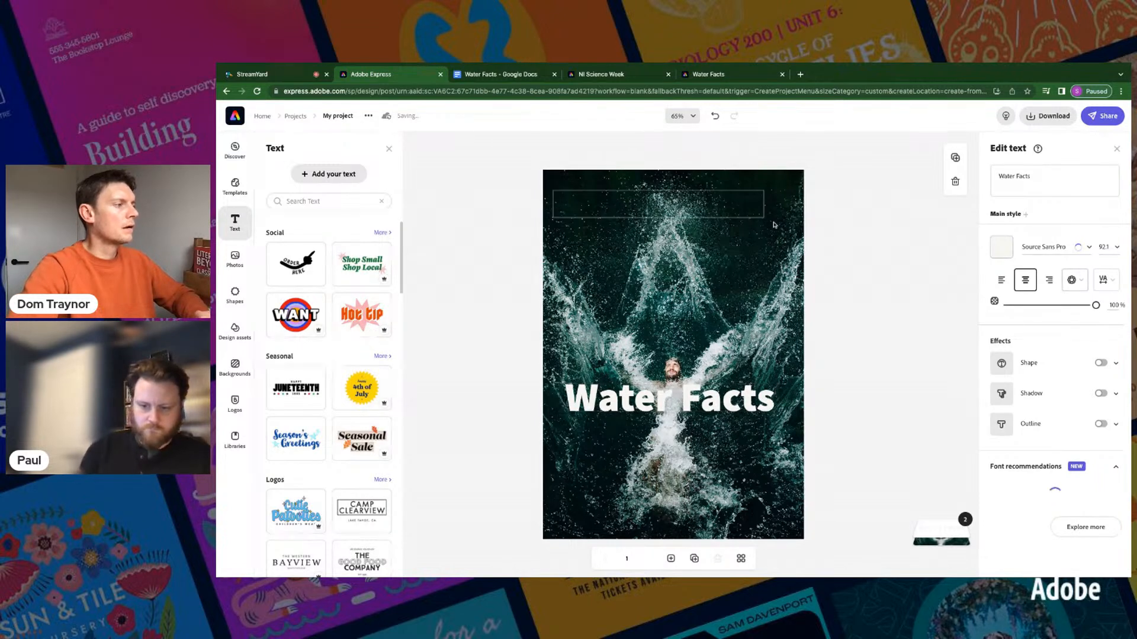
left_click_drag(788, 400, 793, 199)
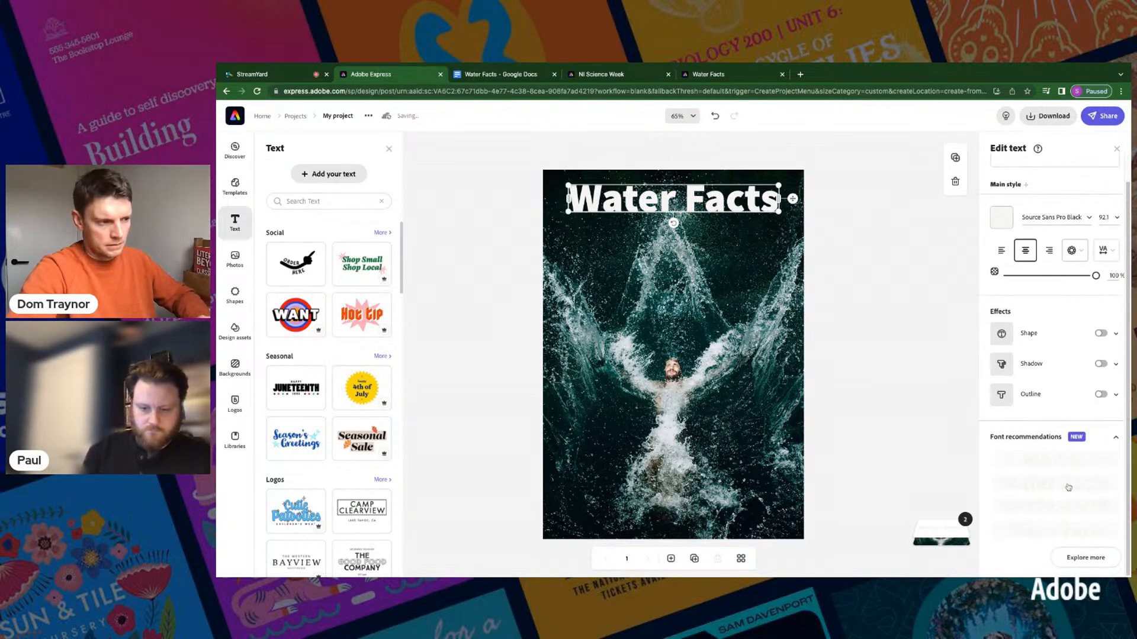
Step: Expand the font recommendations for the title, try a thin sans-serif font, and apply a flowing script font
left_click(1085, 557)
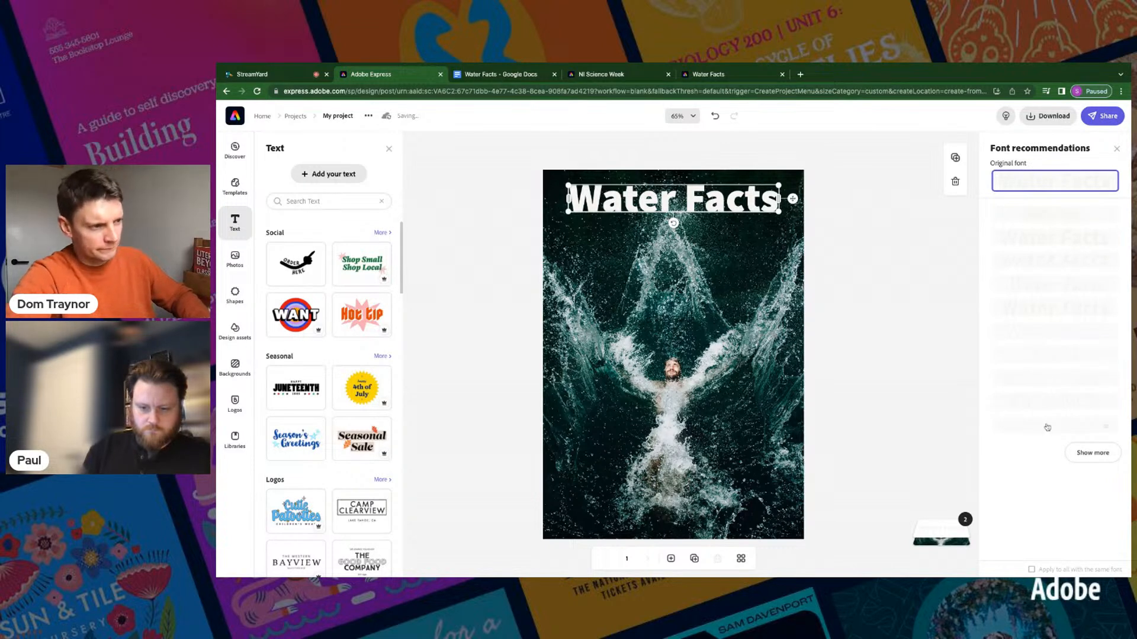
left_click(1080, 453)
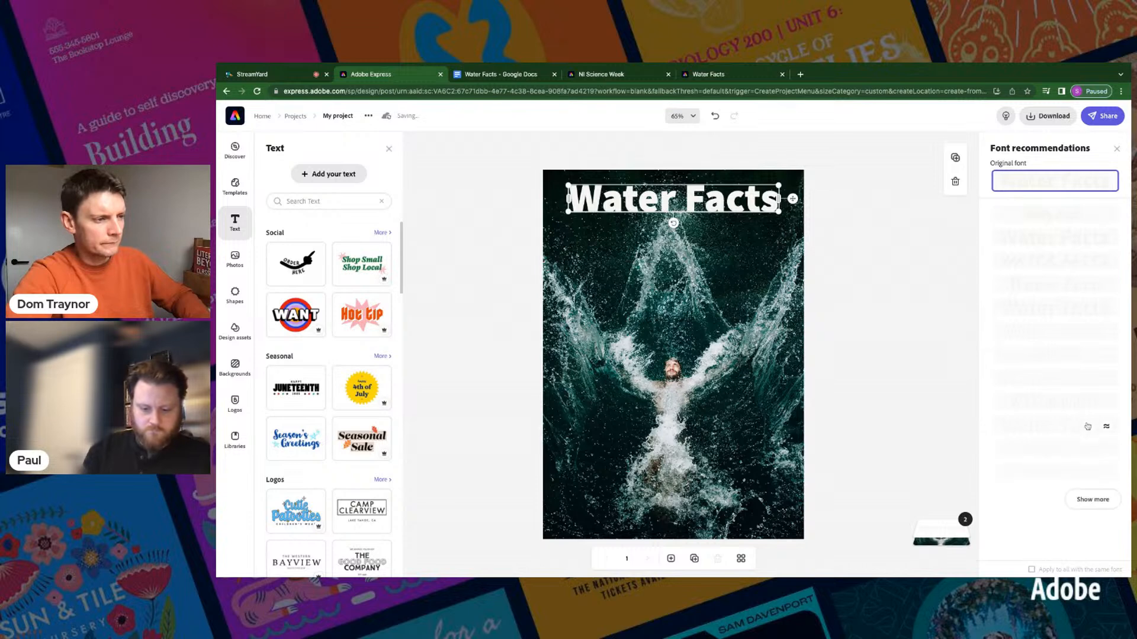
scroll(1066, 453, "down", 2)
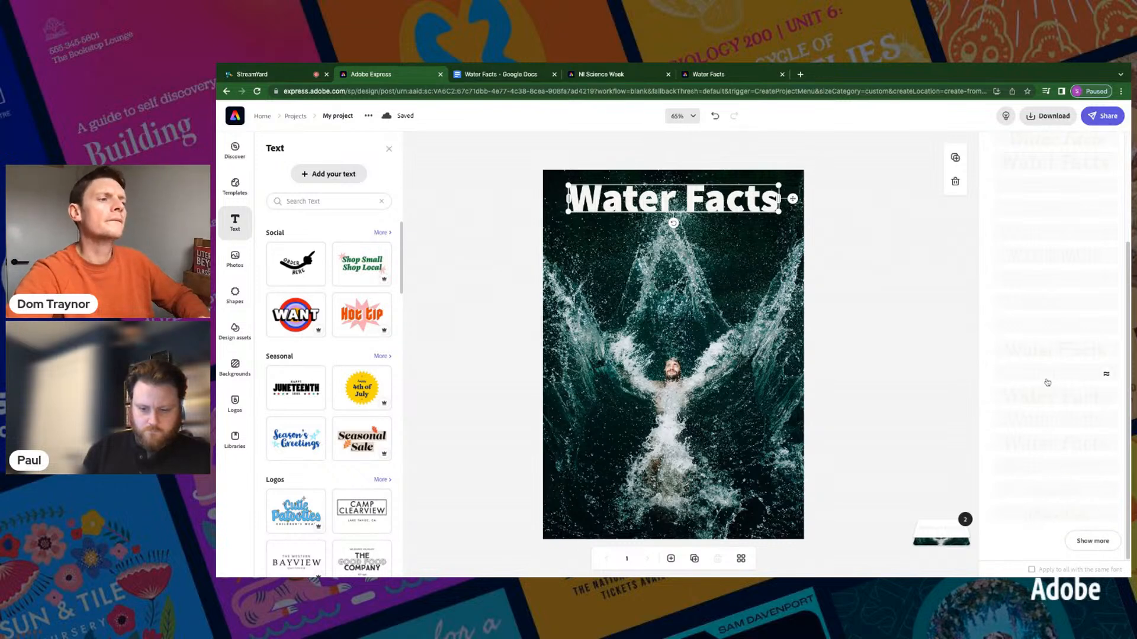
left_click(1049, 305)
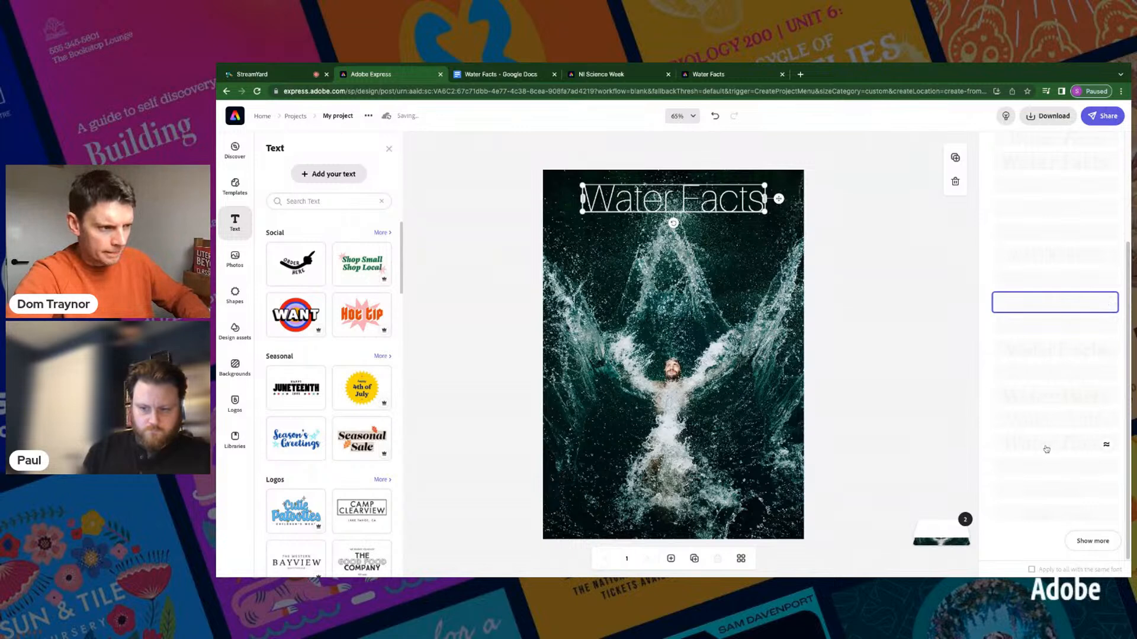
left_click(1045, 517)
Step: Enlarge the script title to nearly the poster's width and centre it close to the upper edge
left_click_drag(736, 211, 786, 233)
left_click_drag(611, 194, 559, 184)
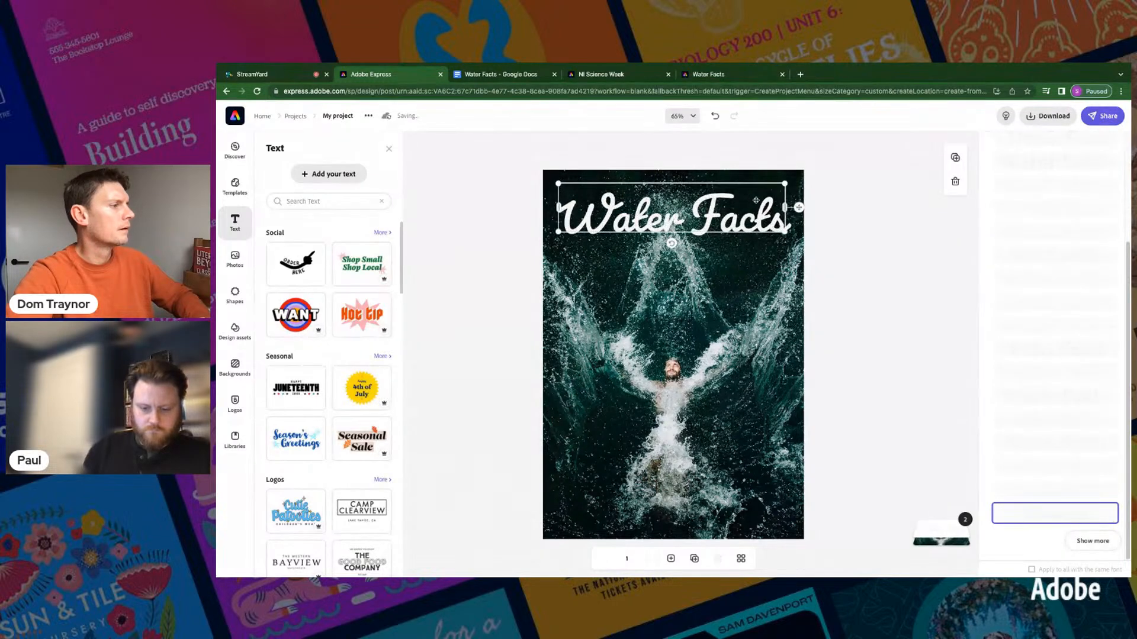
left_click_drag(798, 207, 802, 201)
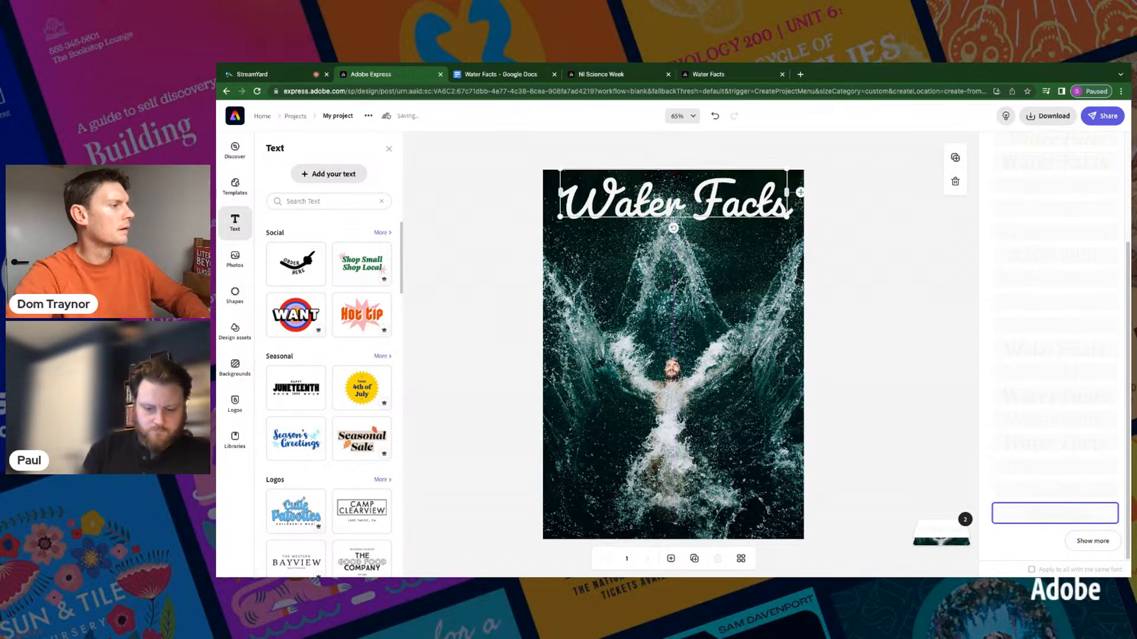
left_click(858, 248)
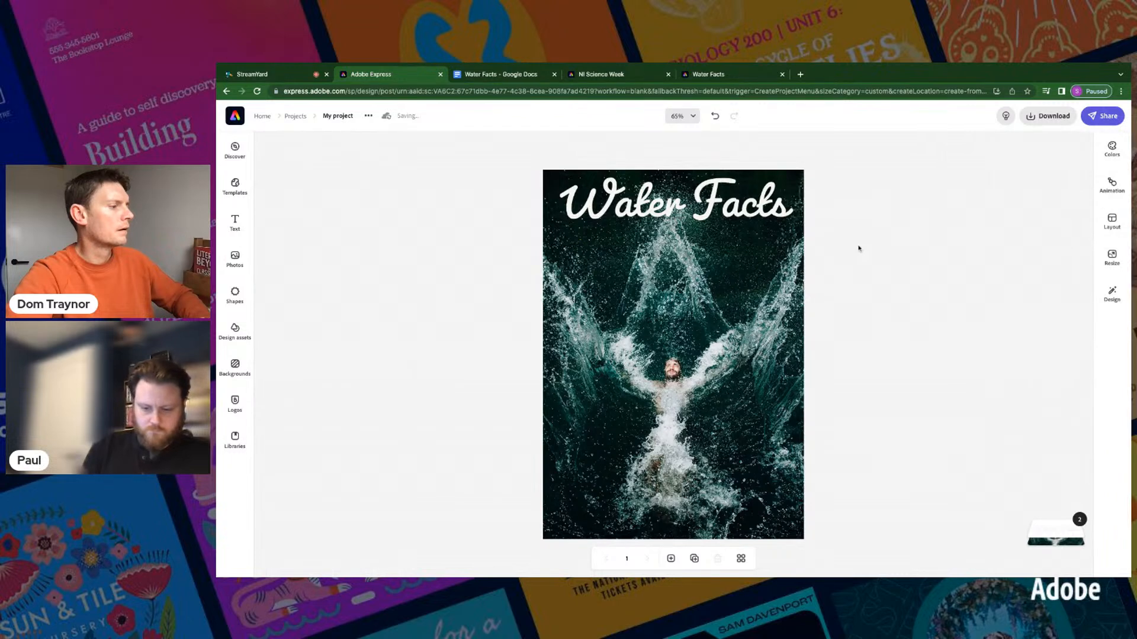
Step: Enlarge the water-splash background photo by setting its scale to 6
left_click(720, 387)
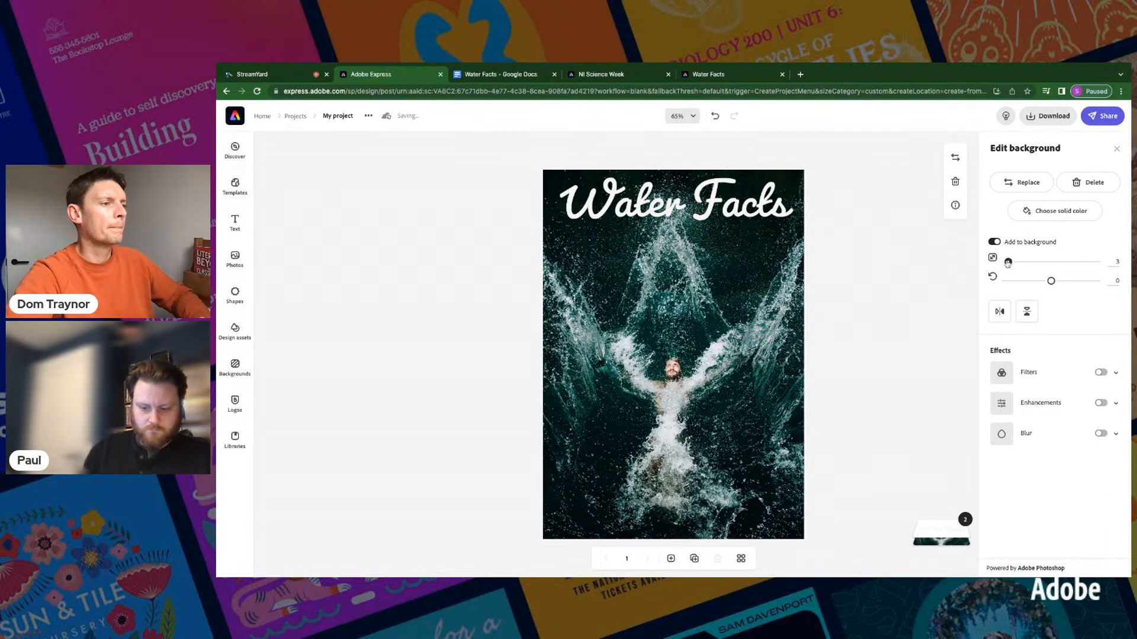
left_click_drag(1008, 262, 1011, 262)
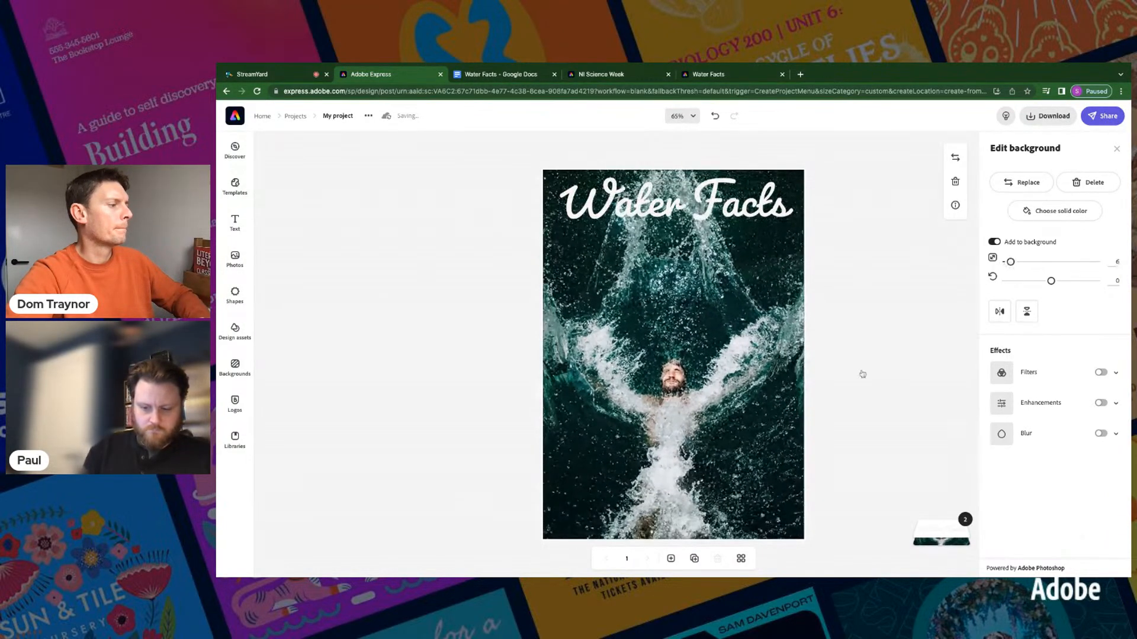
Step: Shift the water-splash background photo upward so the swimmer's splashing arms sit just beneath the title
left_click_drag(728, 509, 721, 408)
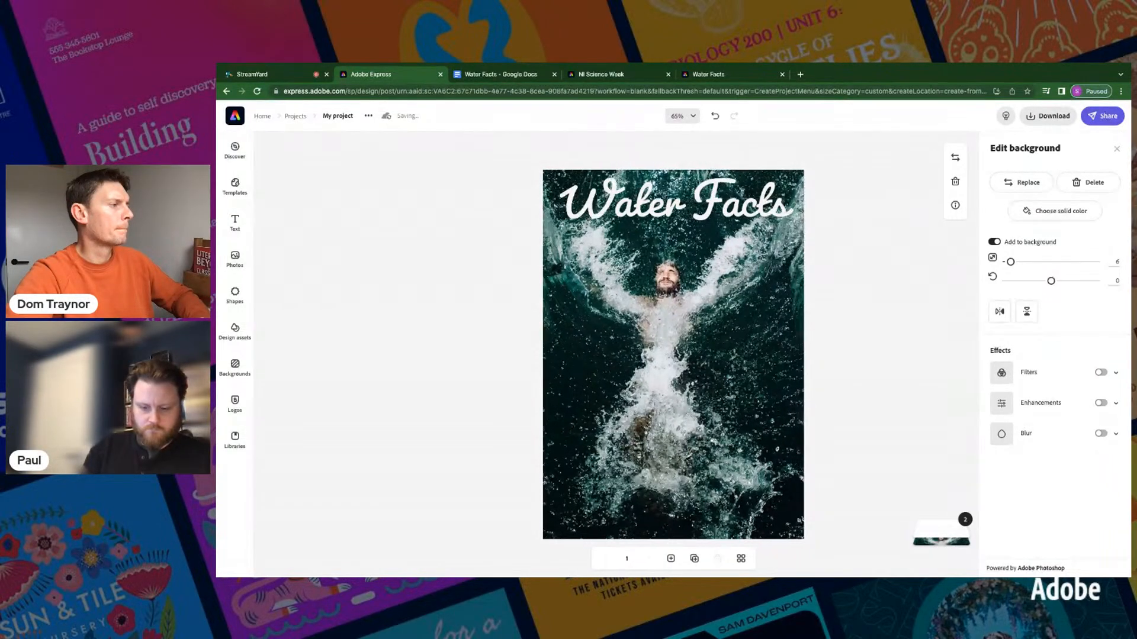
Step: Add a shadow to the Water Facts title and recolour it a deep, saturated blue
left_click(714, 214)
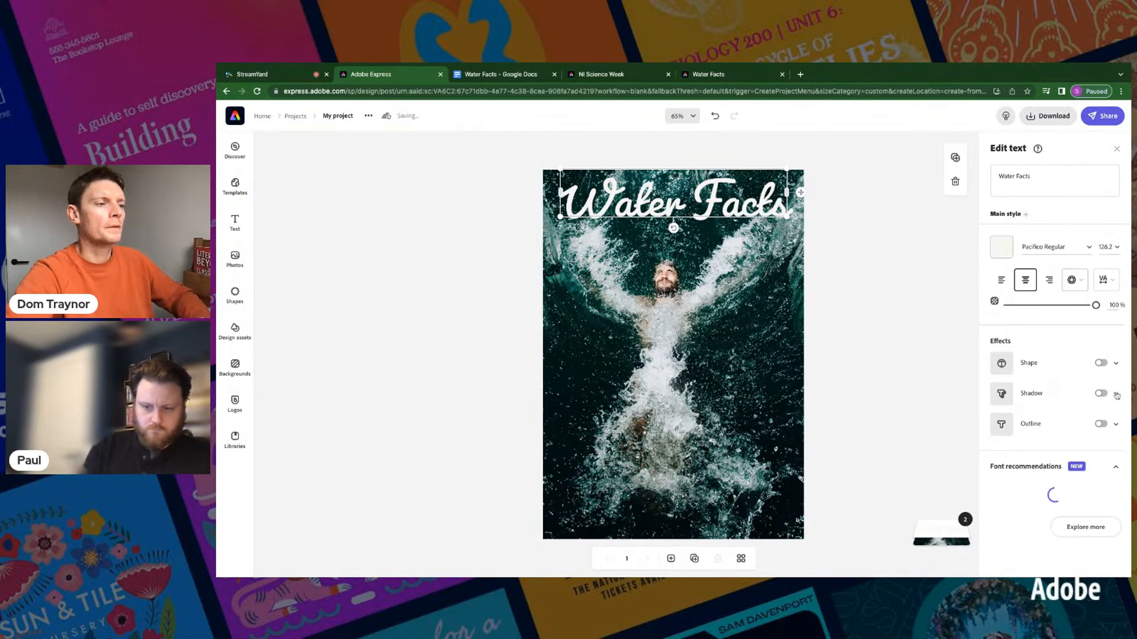
left_click(1116, 396)
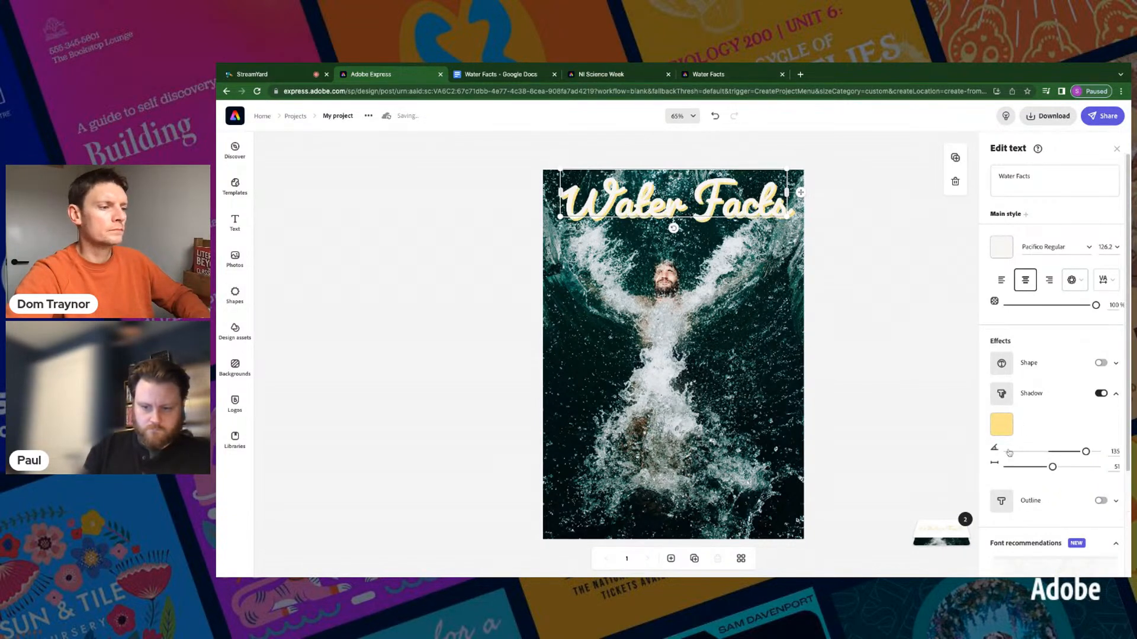
left_click(1001, 425)
left_click(1051, 384)
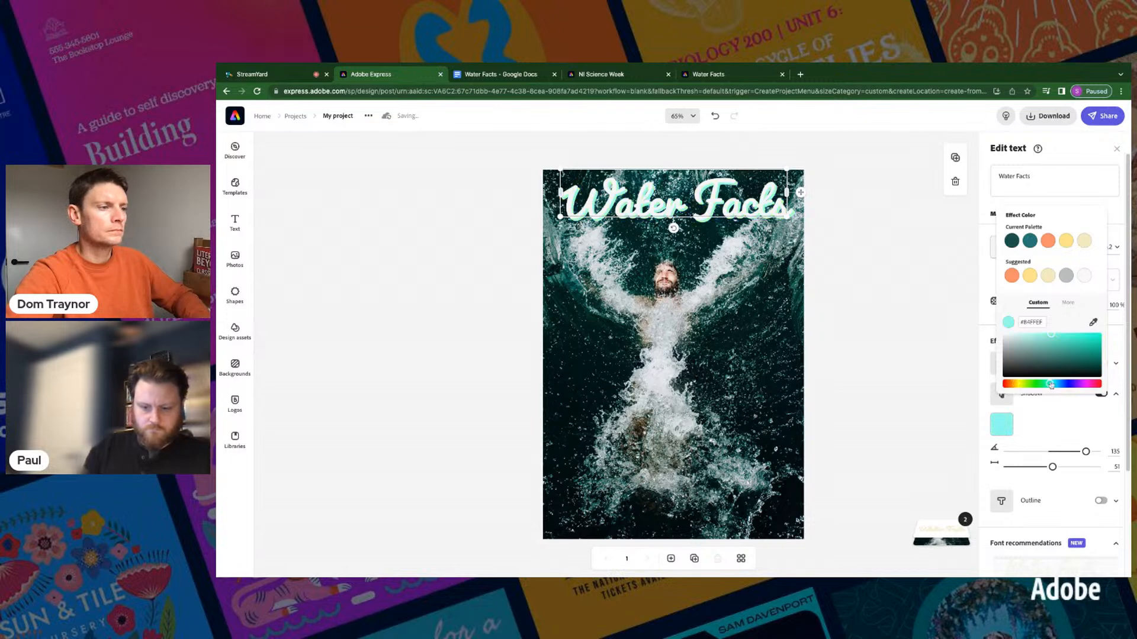
left_click(1060, 384)
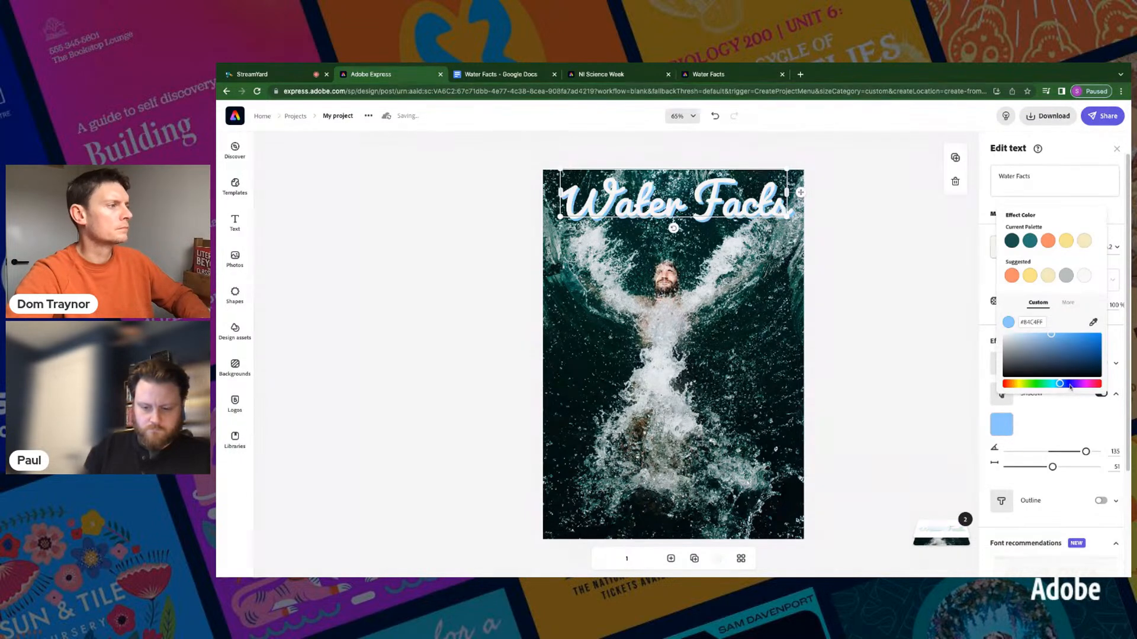
left_click(1072, 386)
left_click(1085, 345)
left_click(1067, 384)
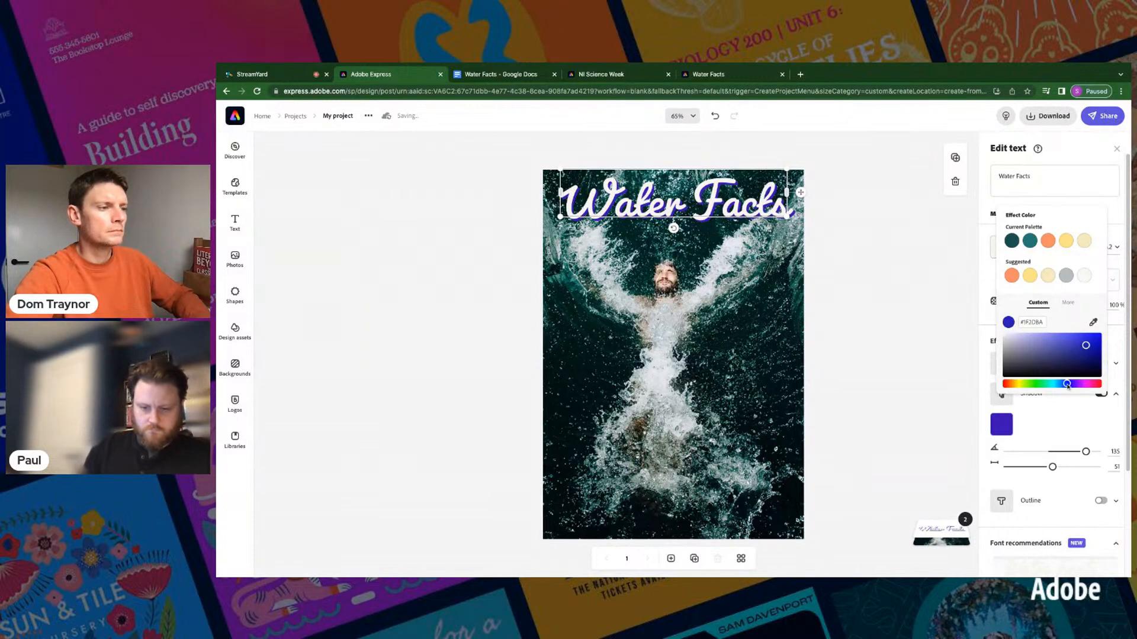
left_click(948, 343)
Step: Copy the heading "Almost all Earth's water is in the oceans" from the Water Facts Google Docs document and return to Adobe Express
left_click(493, 77)
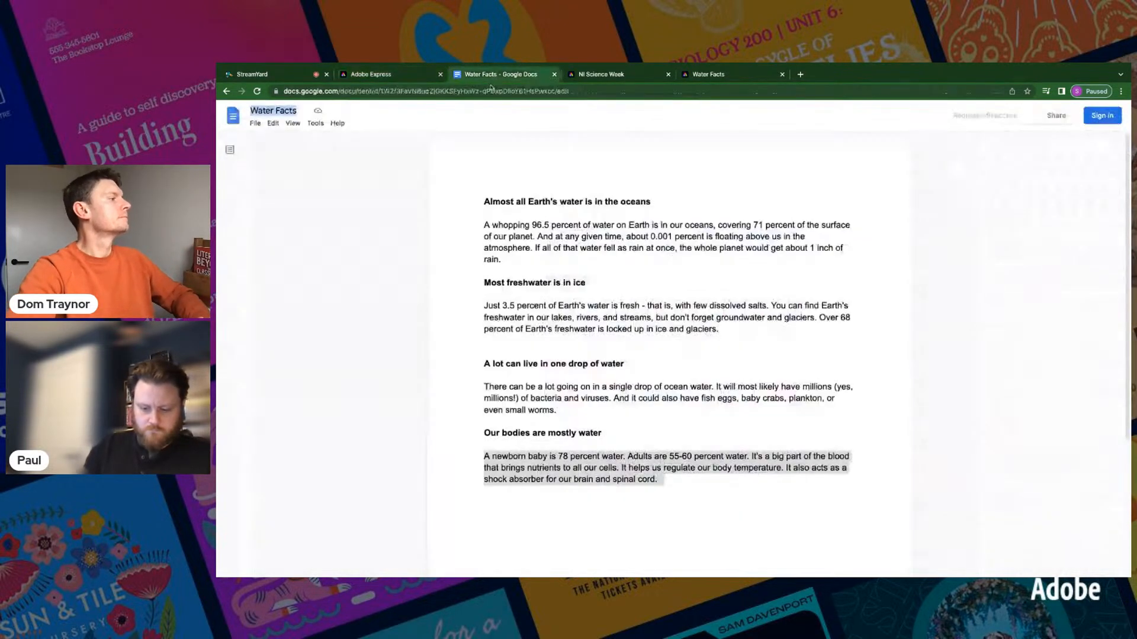
left_click_drag(485, 201, 650, 202)
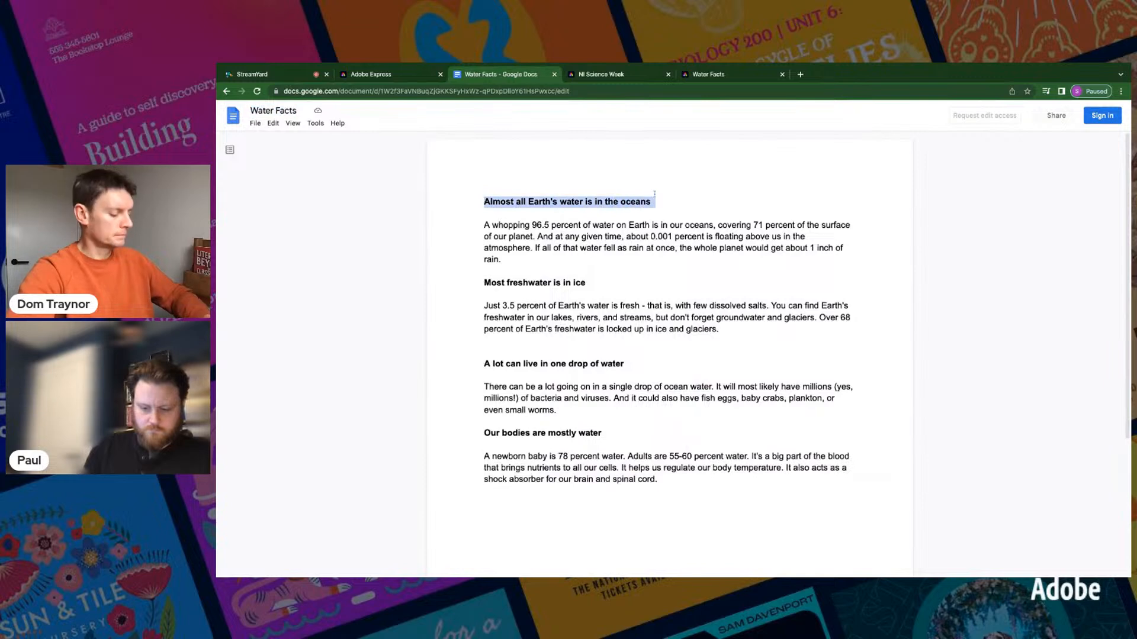
left_click(370, 74)
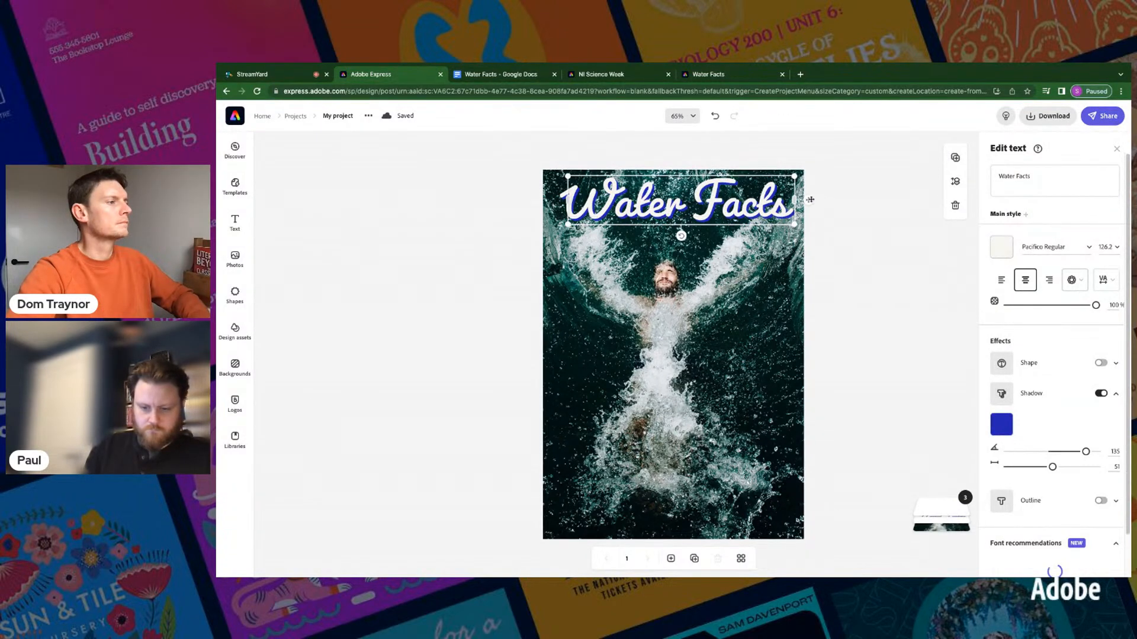
Step: Place a duplicate of the title mid-poster, replace its text with "Almost all Earth's water is in the oceans", and shrink it to one line
left_click_drag(810, 200, 792, 286)
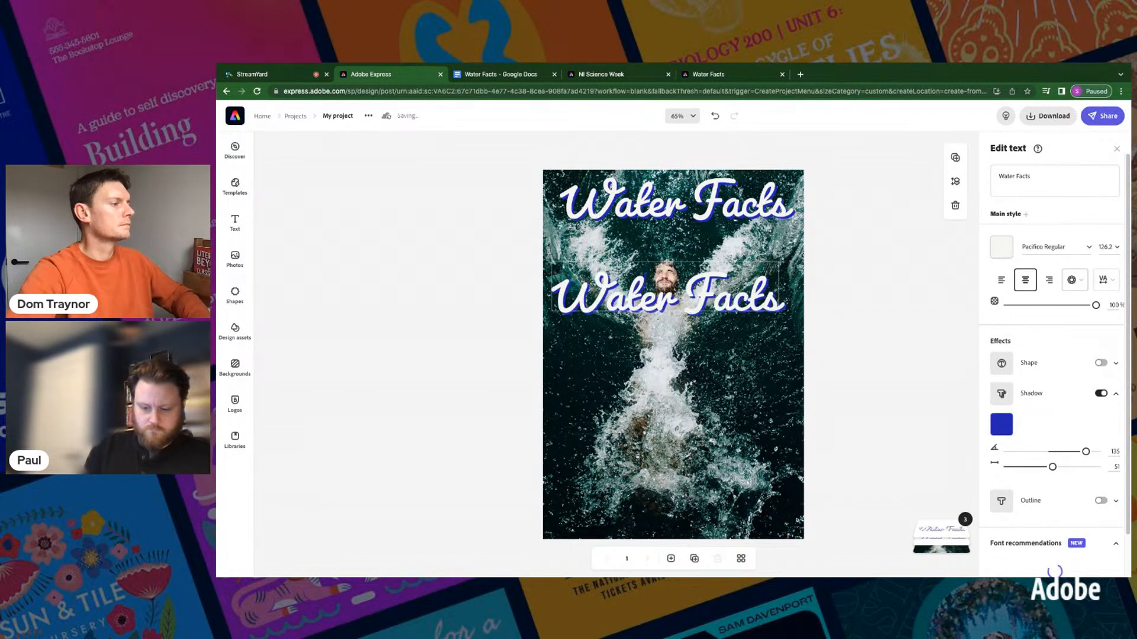
triple_click(1007, 175)
type("Almost all Earth's water is in the oceans.")
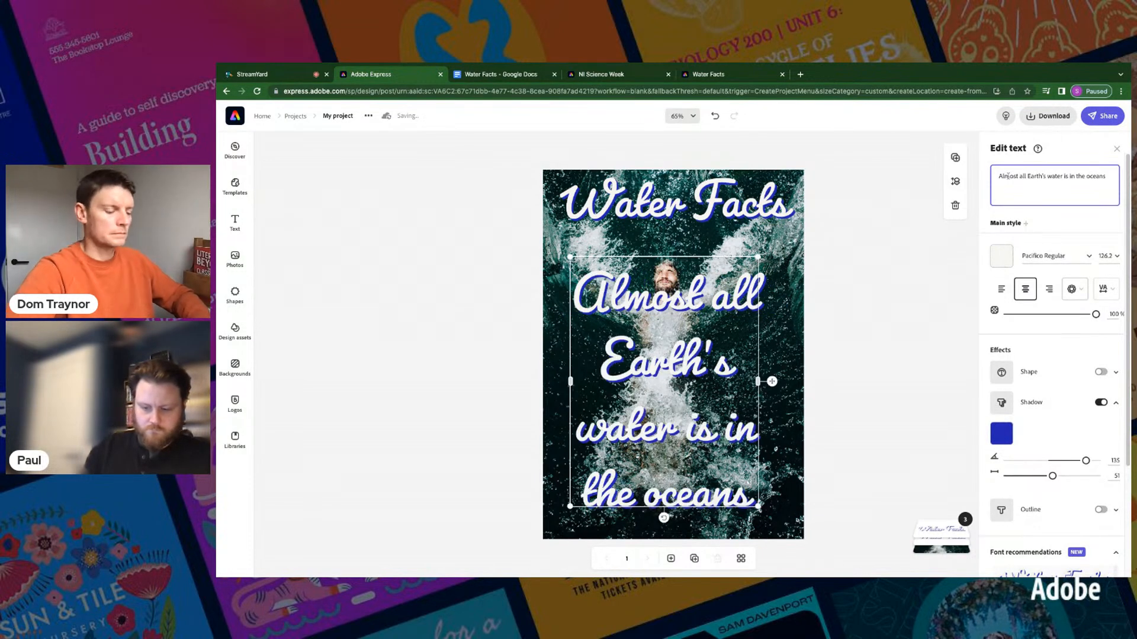
left_click_drag(758, 507, 758, 297)
Step: Apply the Darken filter to the background photo and soften its strength slightly
left_click(750, 379)
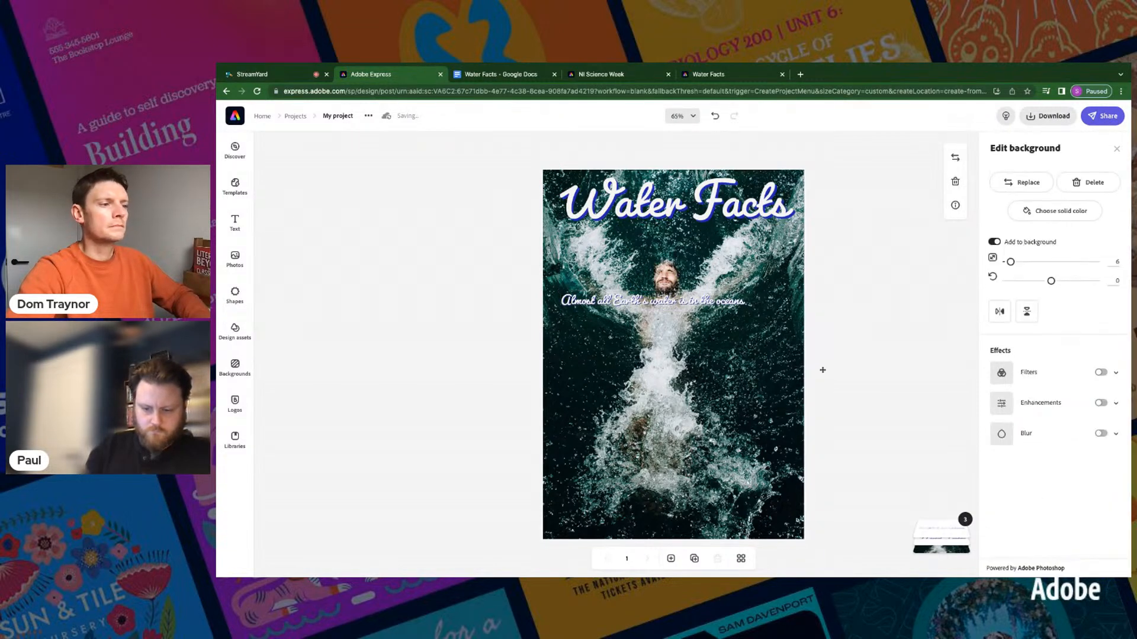
left_click(1102, 371)
left_click(1102, 416)
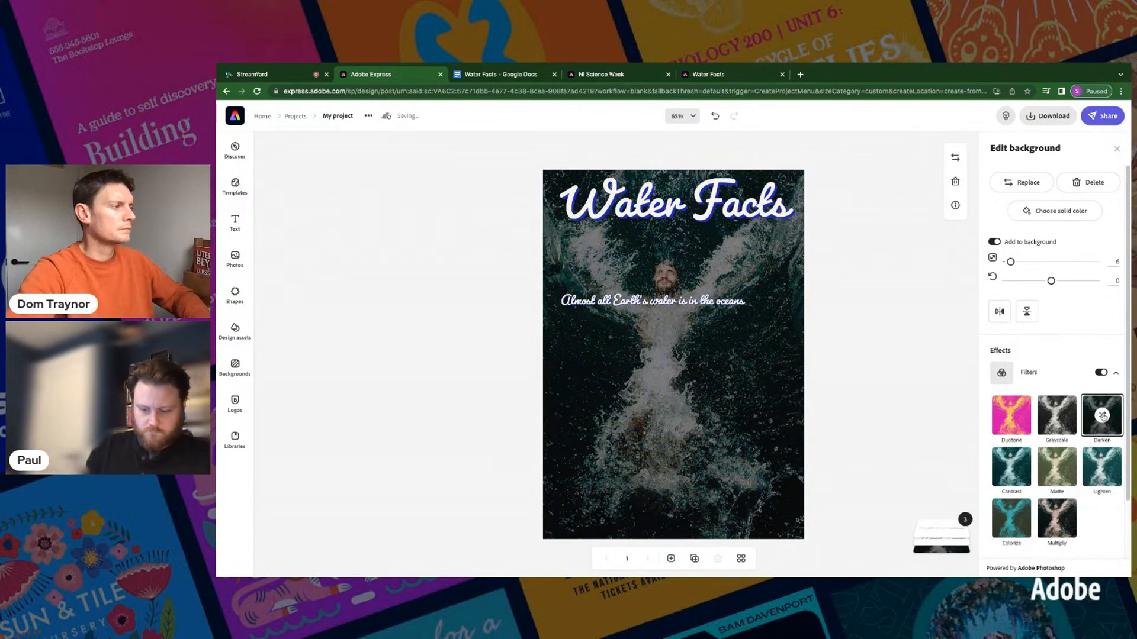
left_click(1102, 416)
left_click(1102, 416)
left_click(891, 394)
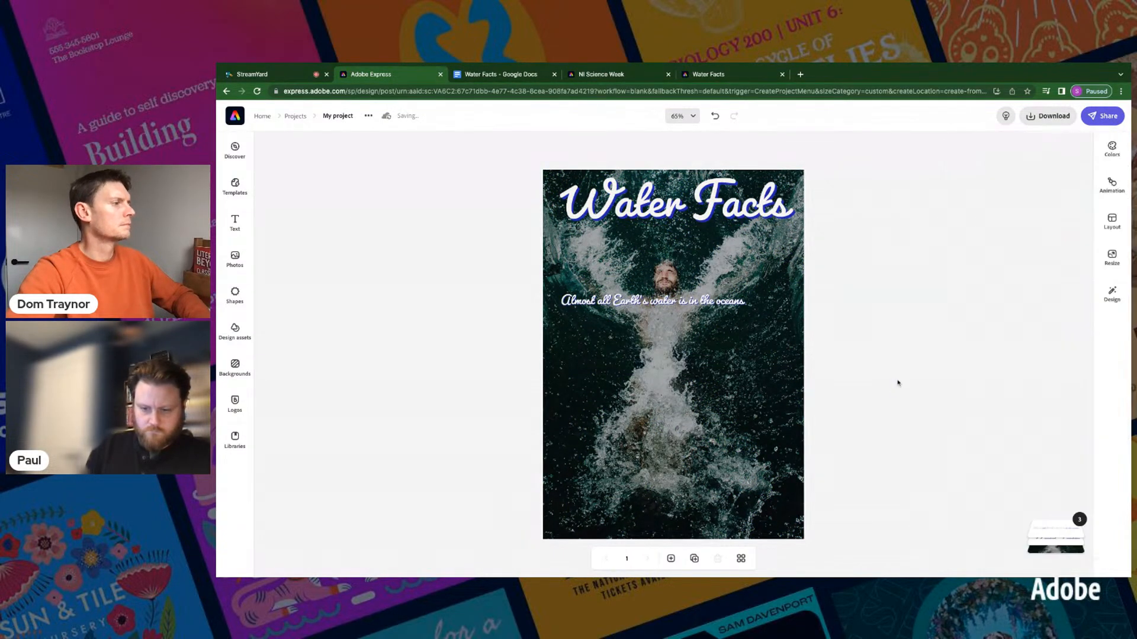
Step: Copy the paragraph starting "A whopping 96.5 percent of water on Earth" from the Google Docs document and return to Adobe Express
left_click(491, 74)
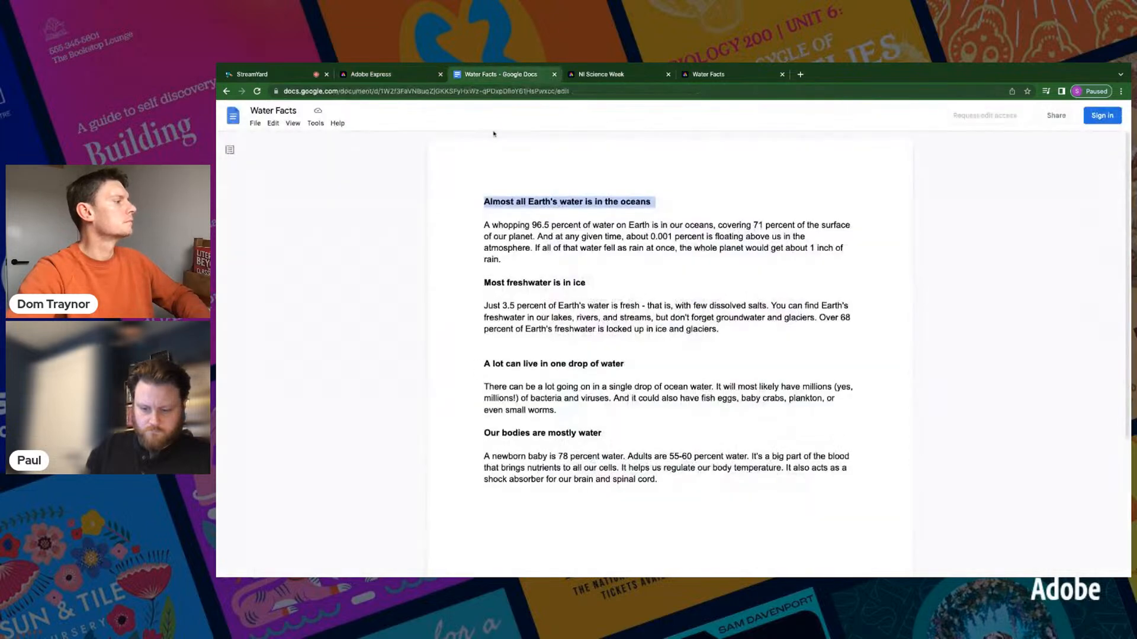
triple_click(483, 225)
key("ctrl+c")
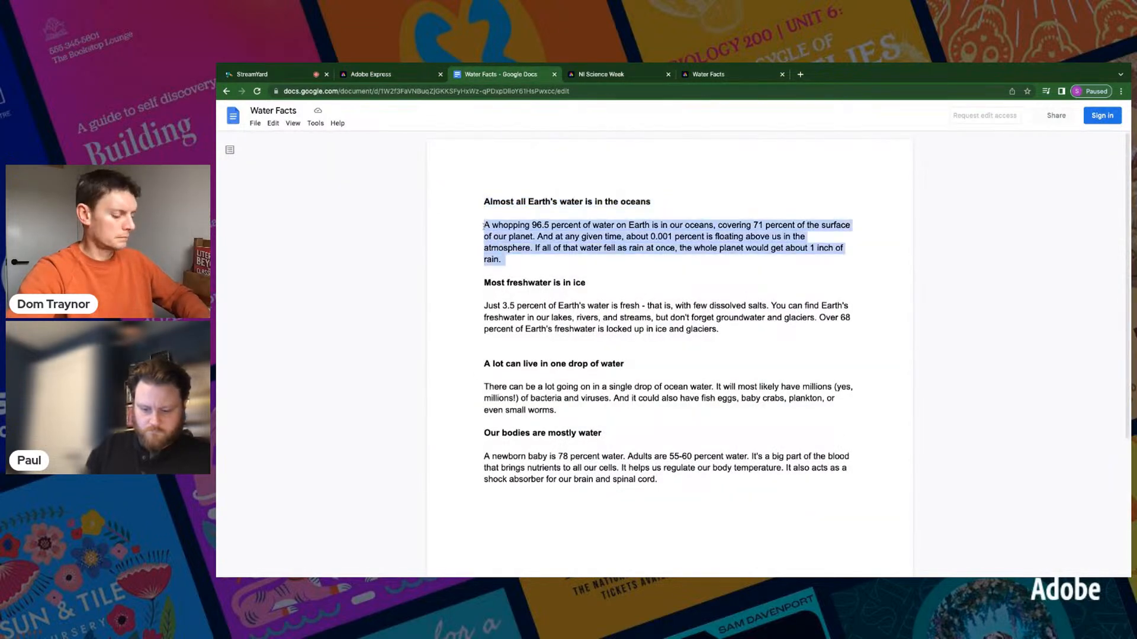
left_click(353, 76)
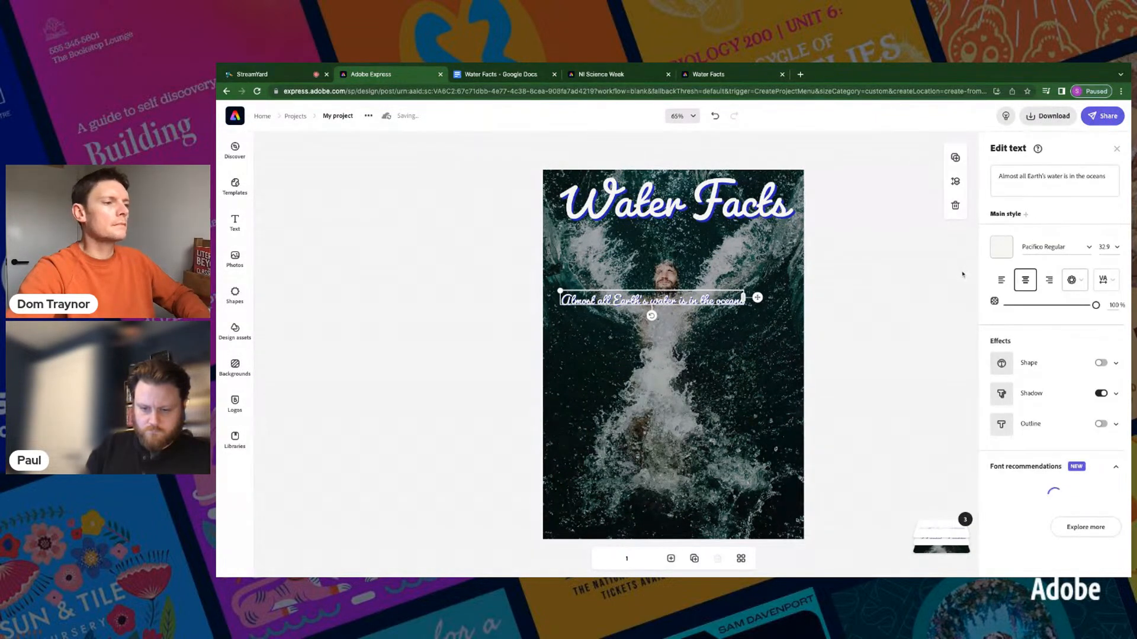
Step: Duplicate the oceans heading, place the copy directly below it, and replace its text with the copied paragraph
left_click(955, 157)
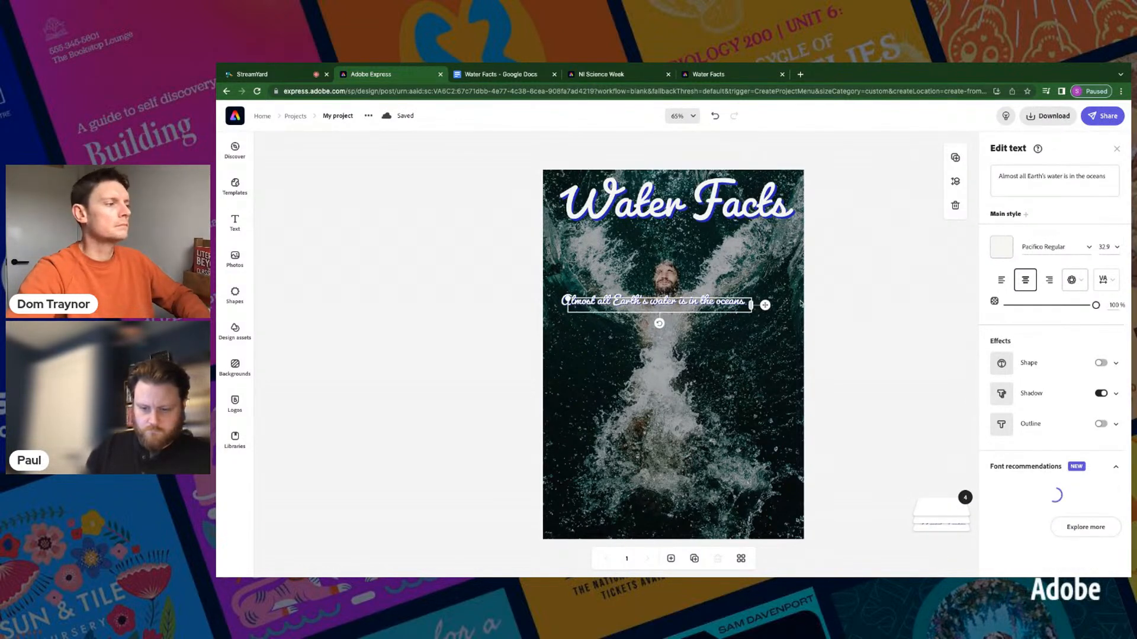
mouse_move(766, 305)
left_mouse_down()
mouse_move(760, 330)
mouse_move(758, 318)
left_mouse_up()
double_click(1030, 172)
key("ctrl+a")
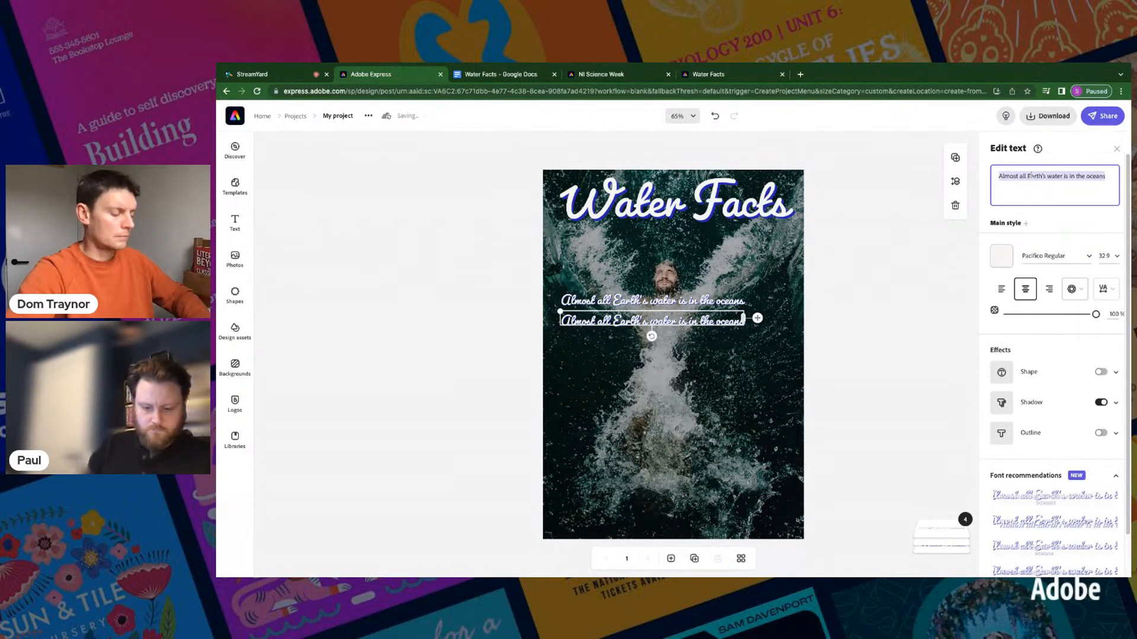
key("ctrl+v")
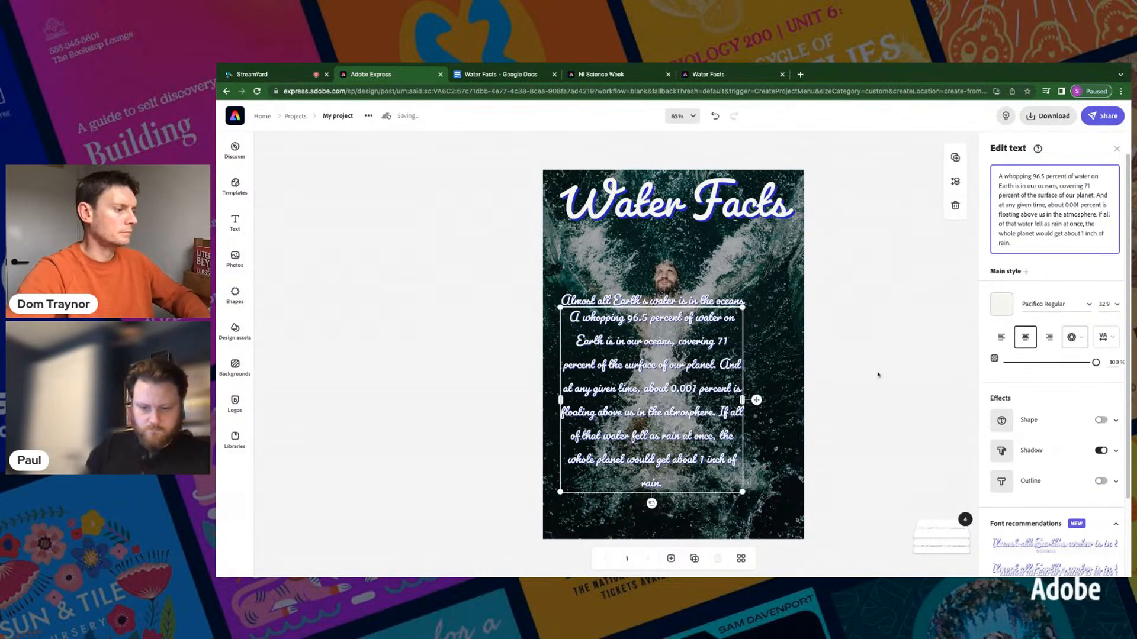
Step: Reduce the paragraph to size 17, left-align its text, and line it up beneath the heading's left edge
left_click_drag(742, 491, 818, 329)
left_click(1002, 289)
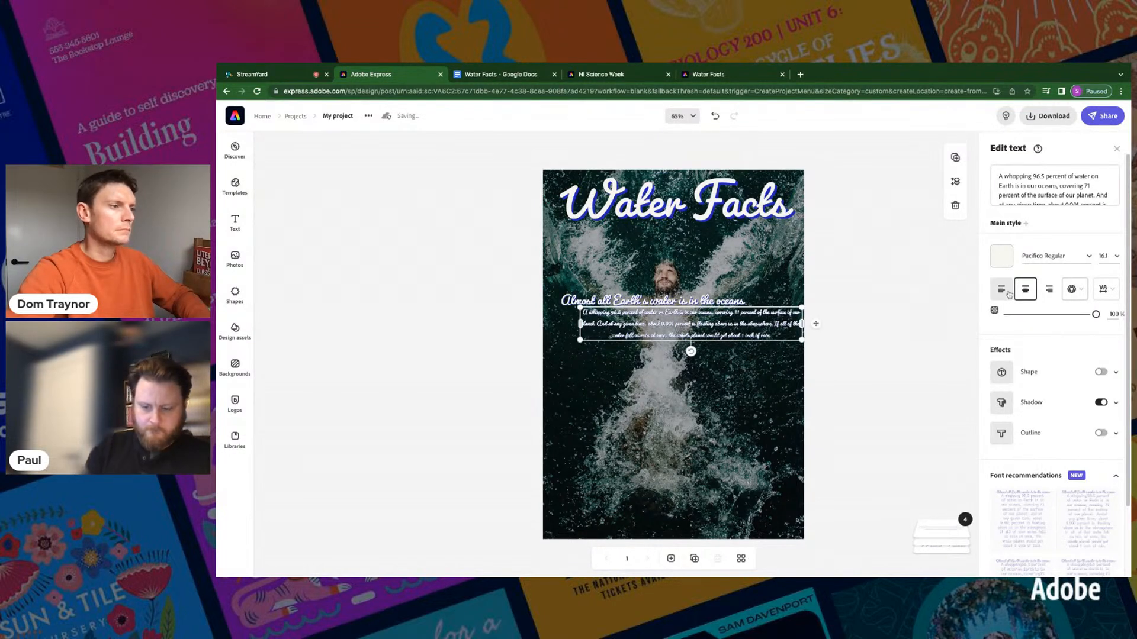
left_click_drag(816, 323, 792, 361)
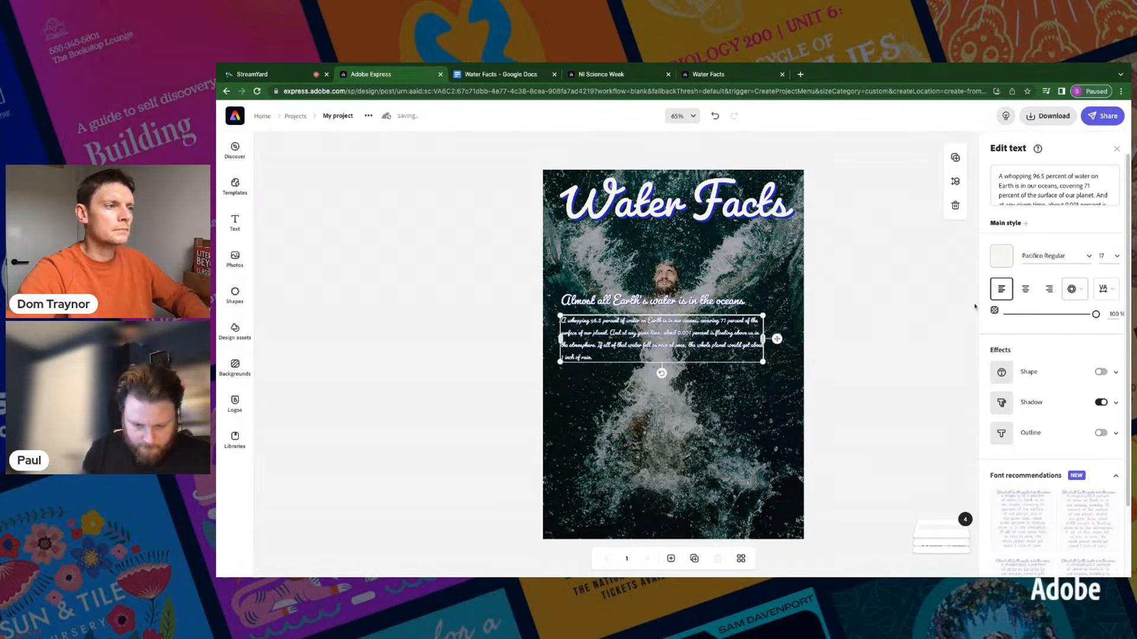
Step: Try the Hobo Std Medium font on the fact paragraph
left_click(1056, 256)
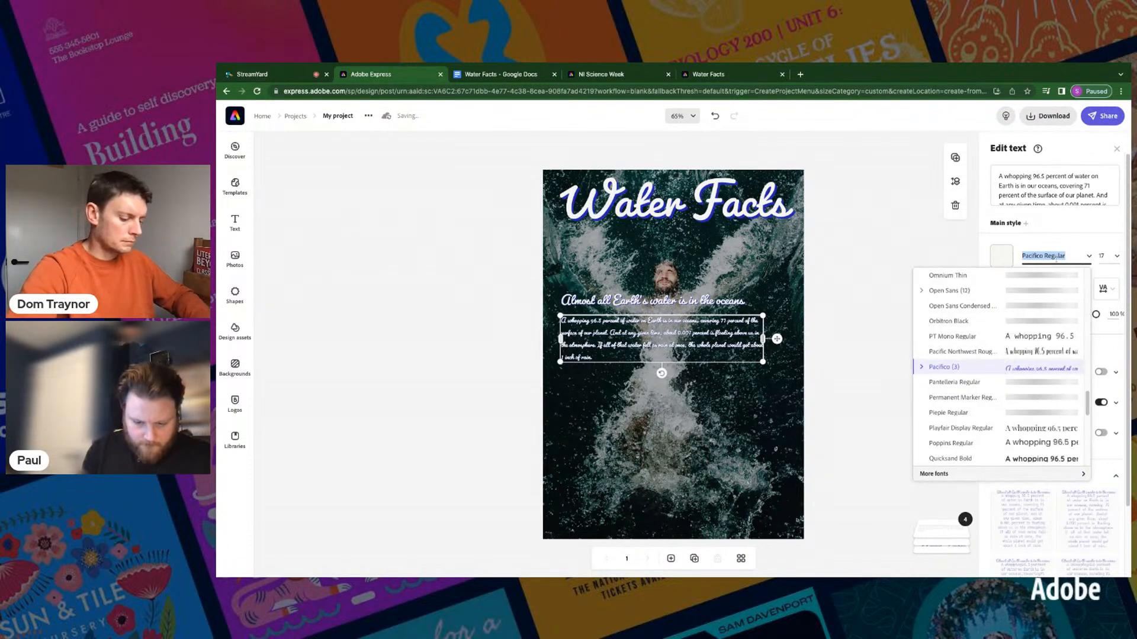
type("hobo")
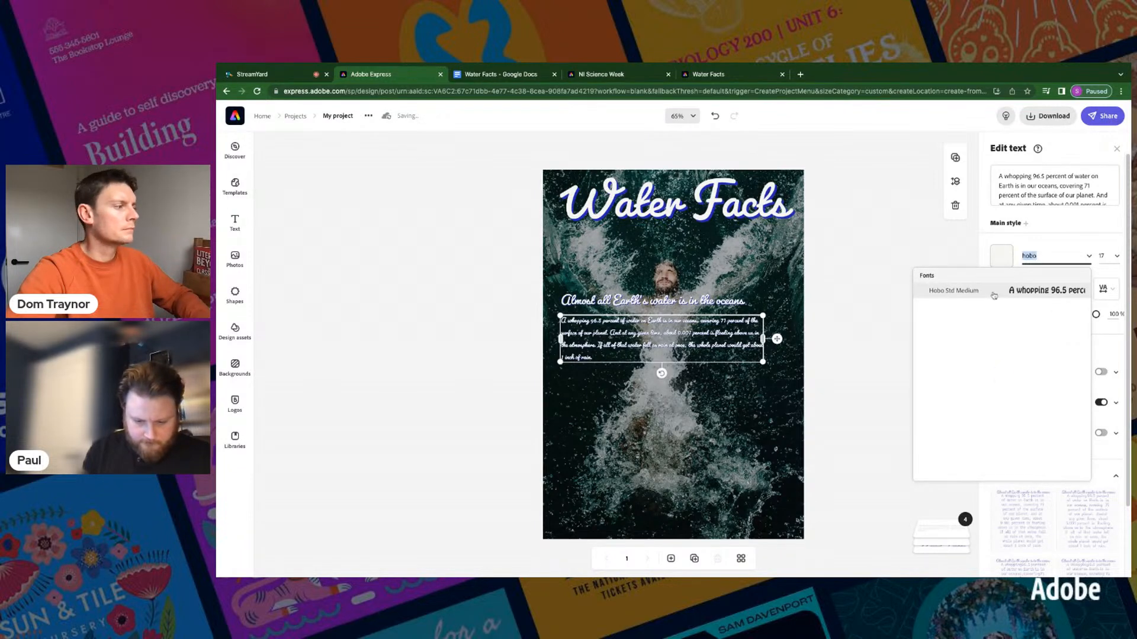
left_click(994, 295)
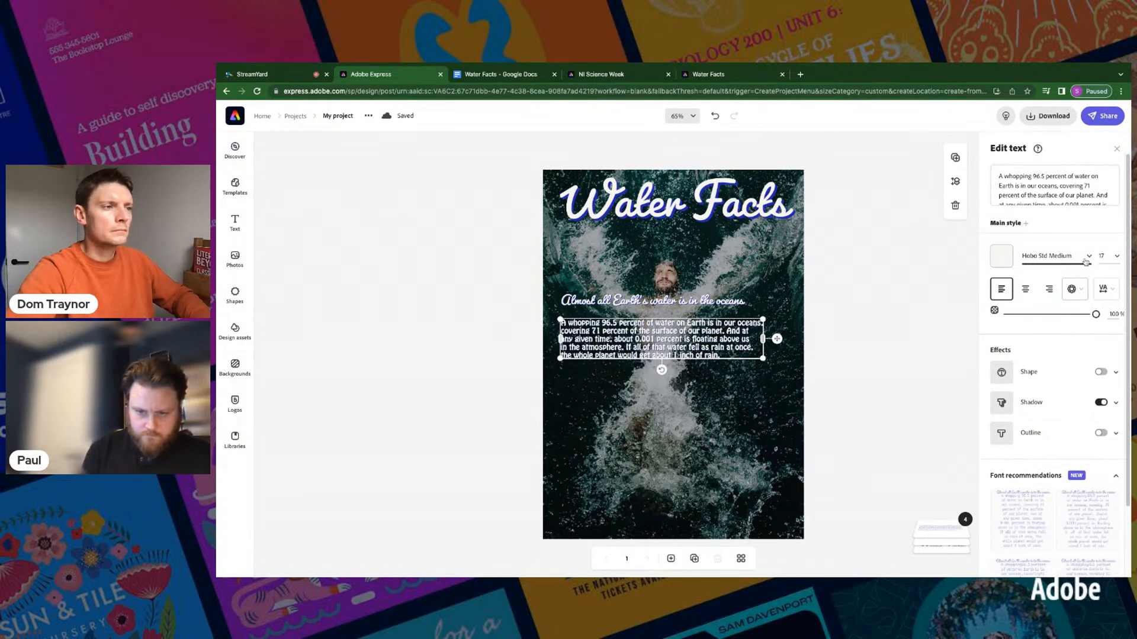
Step: Set the fact paragraph in a Bebas Neue Pro font and widen its text box so it wraps onto four lines
left_click(1051, 258)
type("bebas")
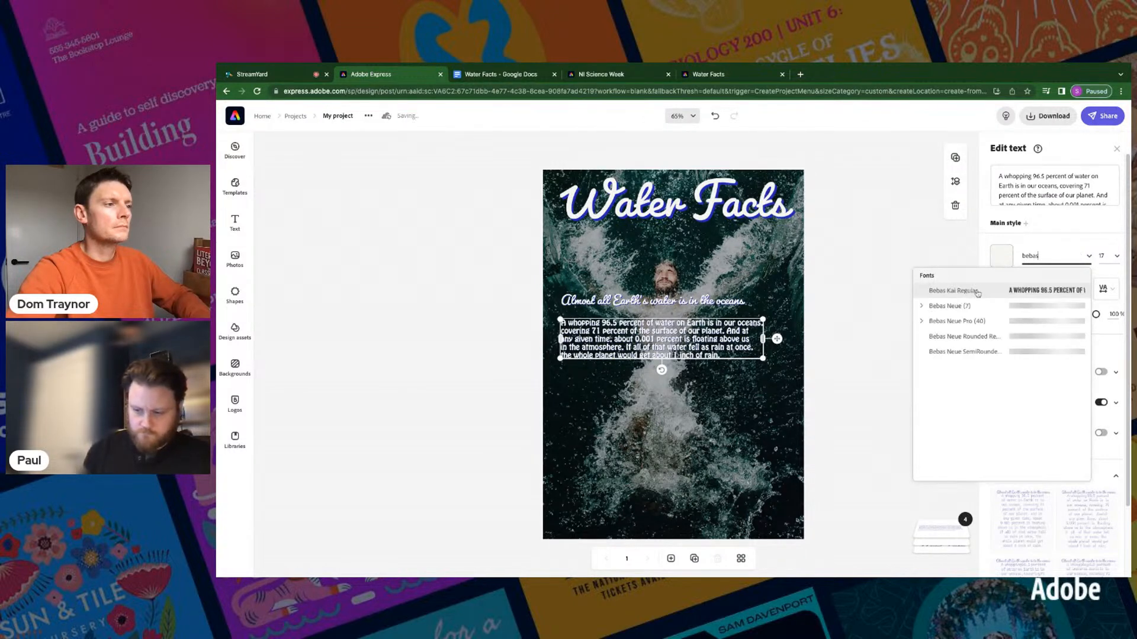
left_click(1012, 321)
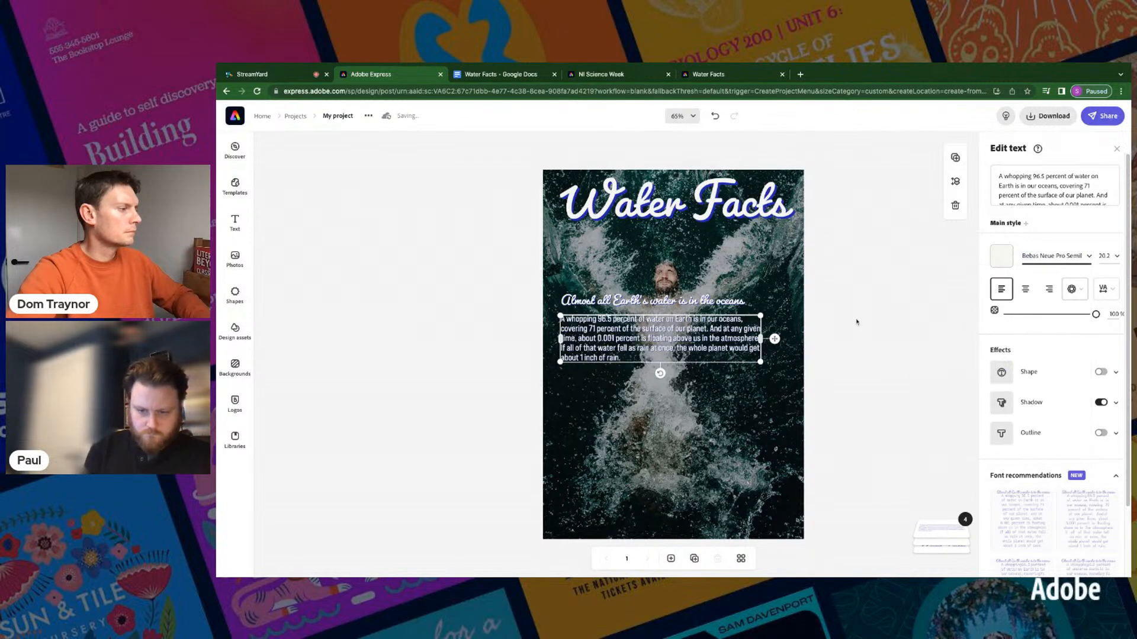
left_click_drag(760, 338, 782, 336)
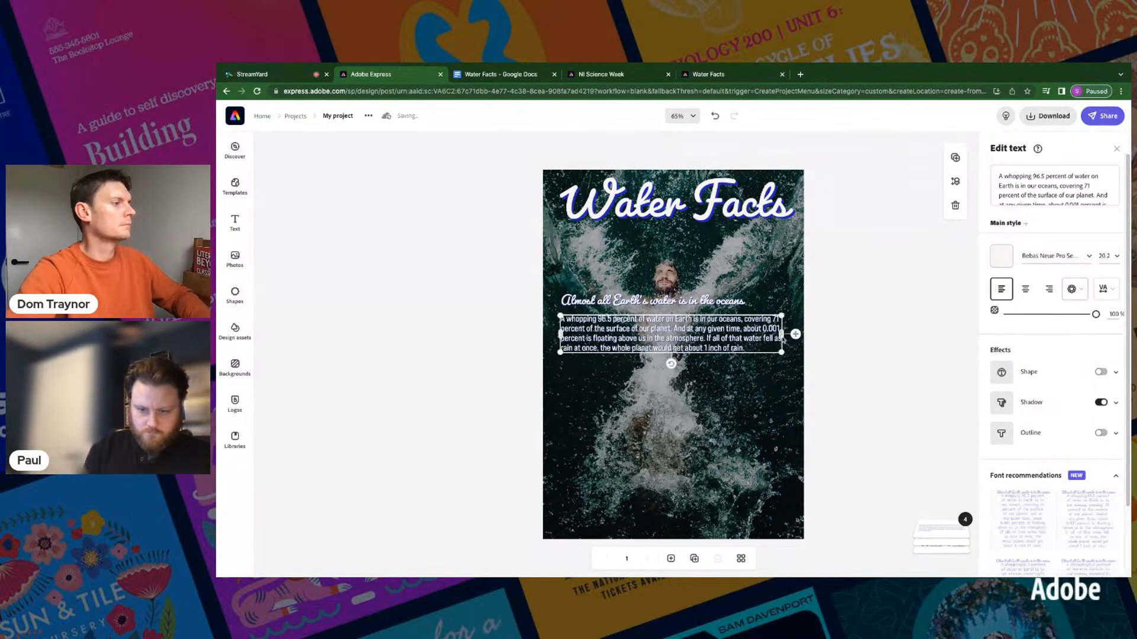
Step: Duplicate the heading and paragraph as a pair, then both pairs together, stacking four left-aligned fact blocks down the poster
left_click(434, 290)
left_click_drag(500, 285, 634, 351)
left_click_drag(733, 308, 732, 377)
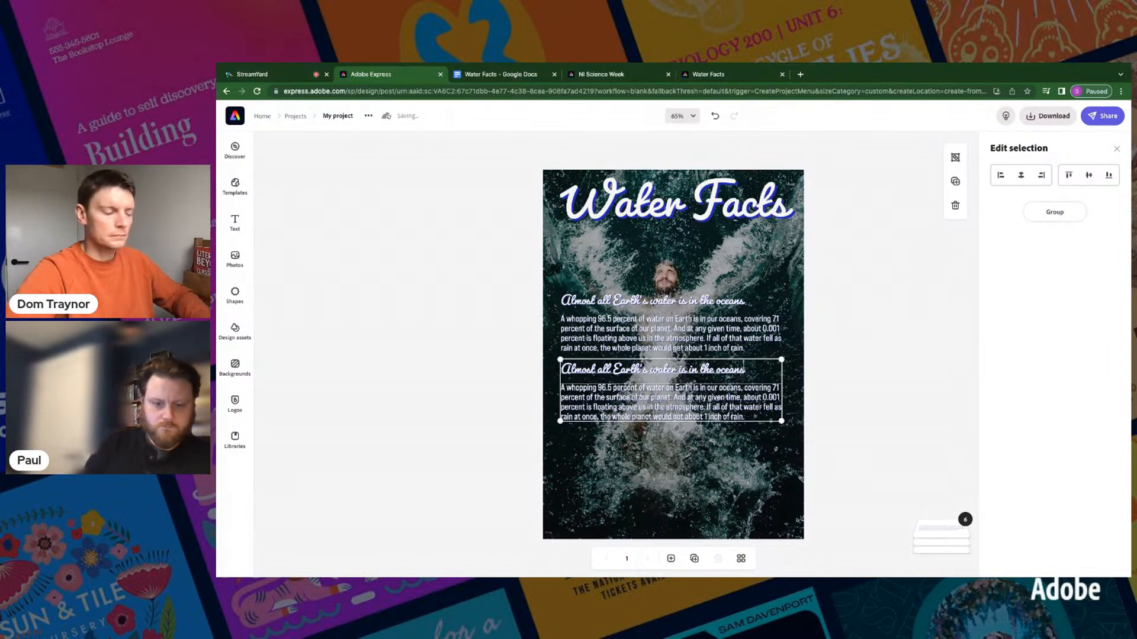
left_click_drag(494, 291, 630, 421)
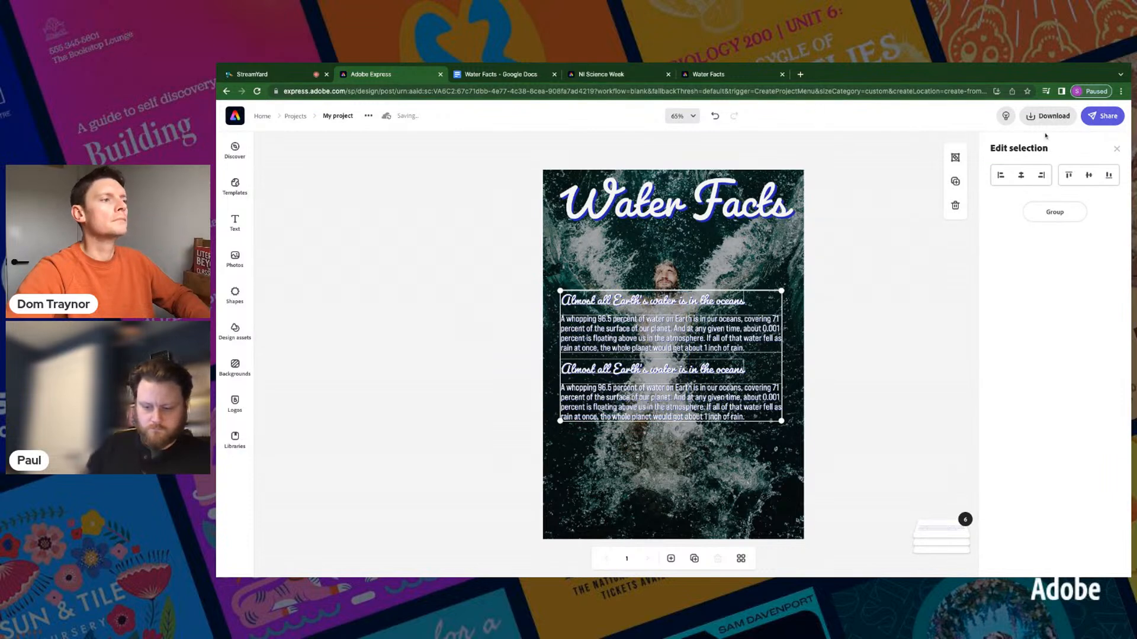
left_click(955, 182)
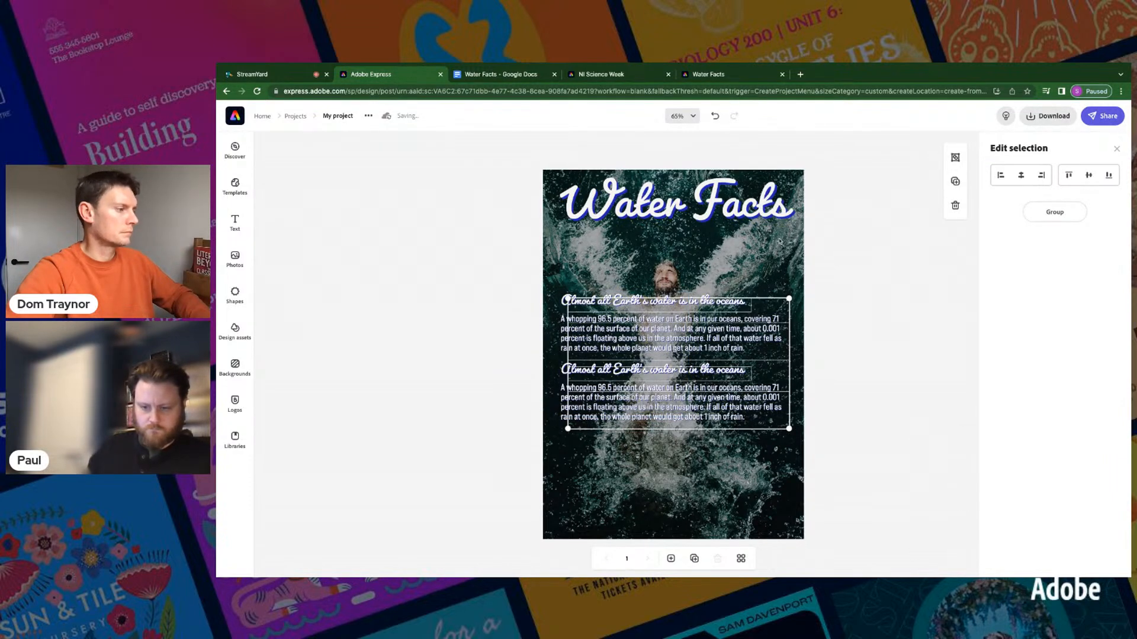
left_click_drag(685, 321, 676, 450)
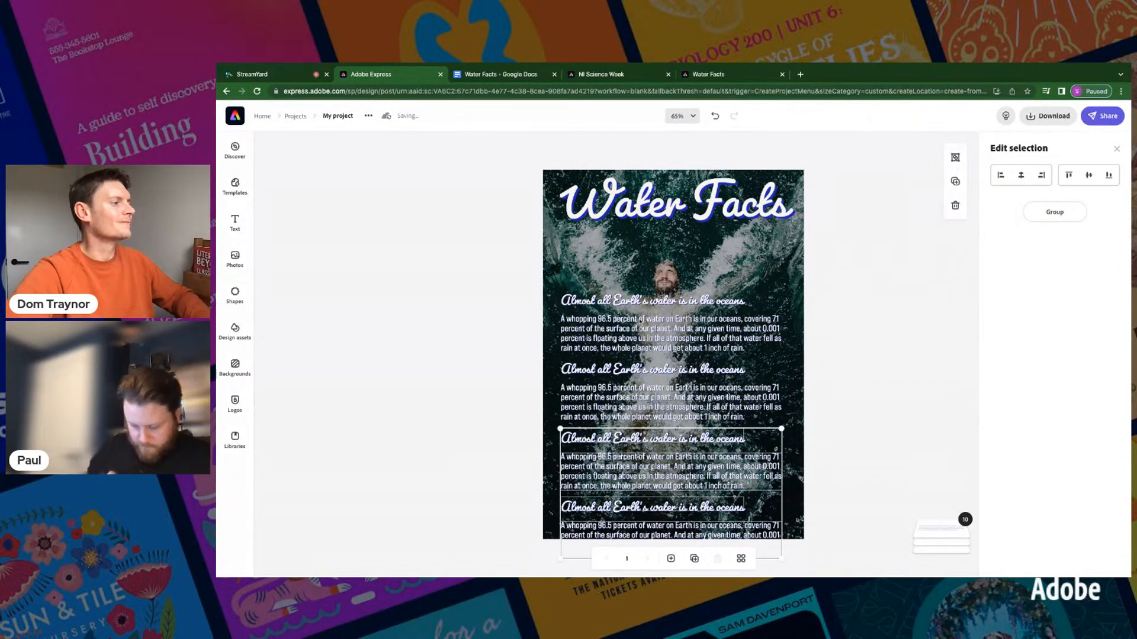
Step: Shrink the first fact paragraph and fit its text box so it wraps onto three lines
left_click(756, 317)
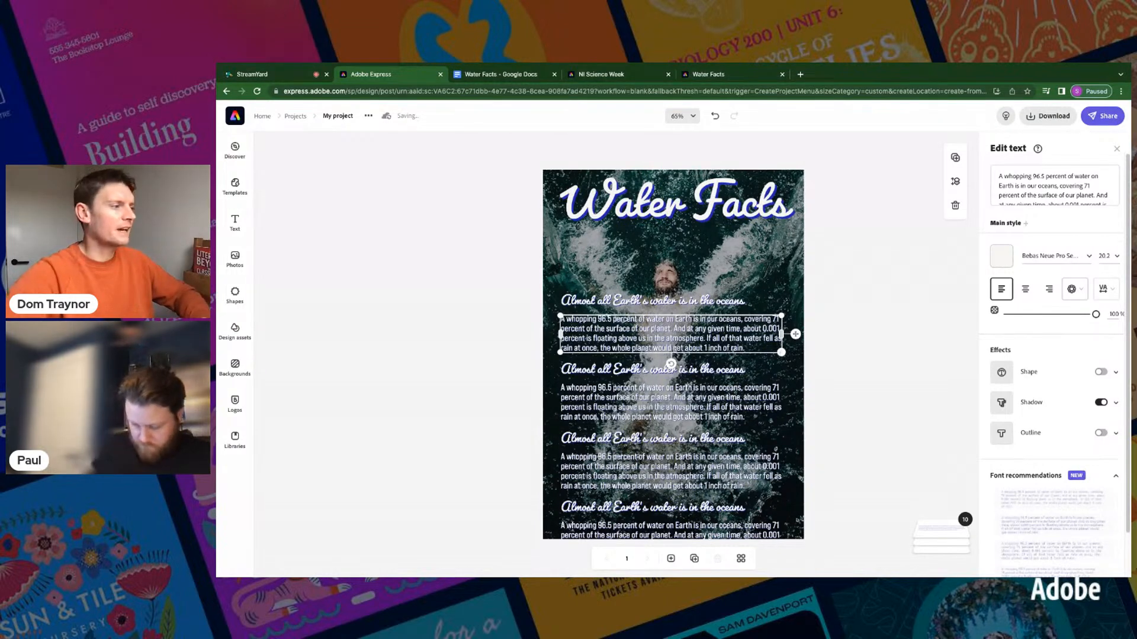
mouse_move(781, 335)
left_mouse_down()
mouse_move(783, 353)
mouse_move(786, 338)
left_mouse_up()
left_click(808, 332)
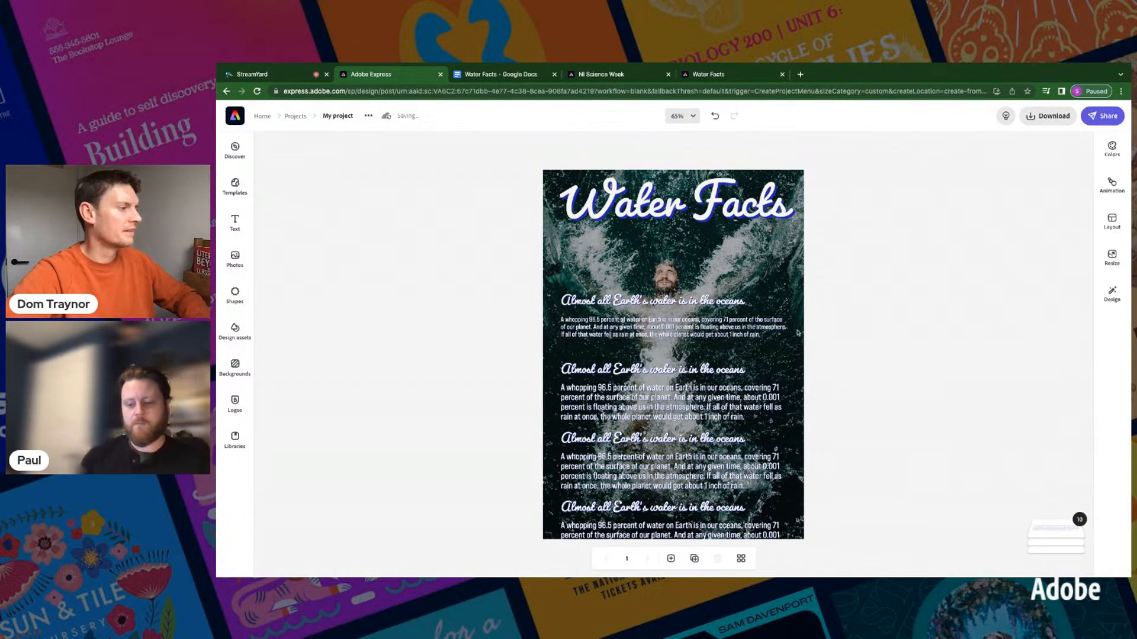
Step: Move the second fact heading up under the first paragraph and place its paragraph beneath it at size 16.2 on three lines
left_click_drag(617, 374, 617, 369)
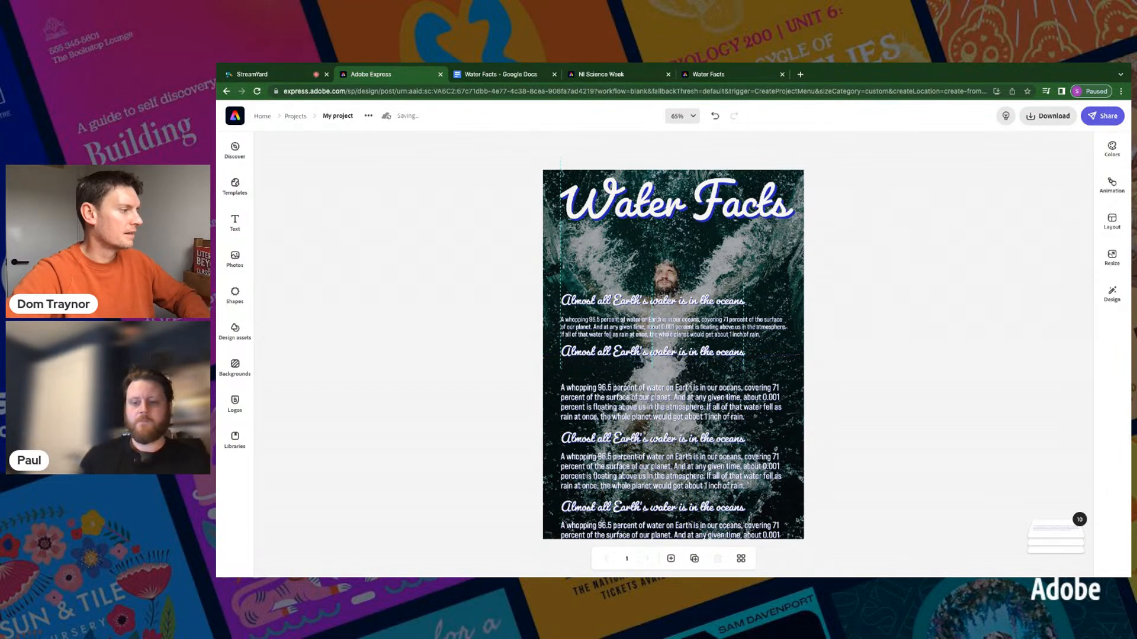
left_click(670, 402)
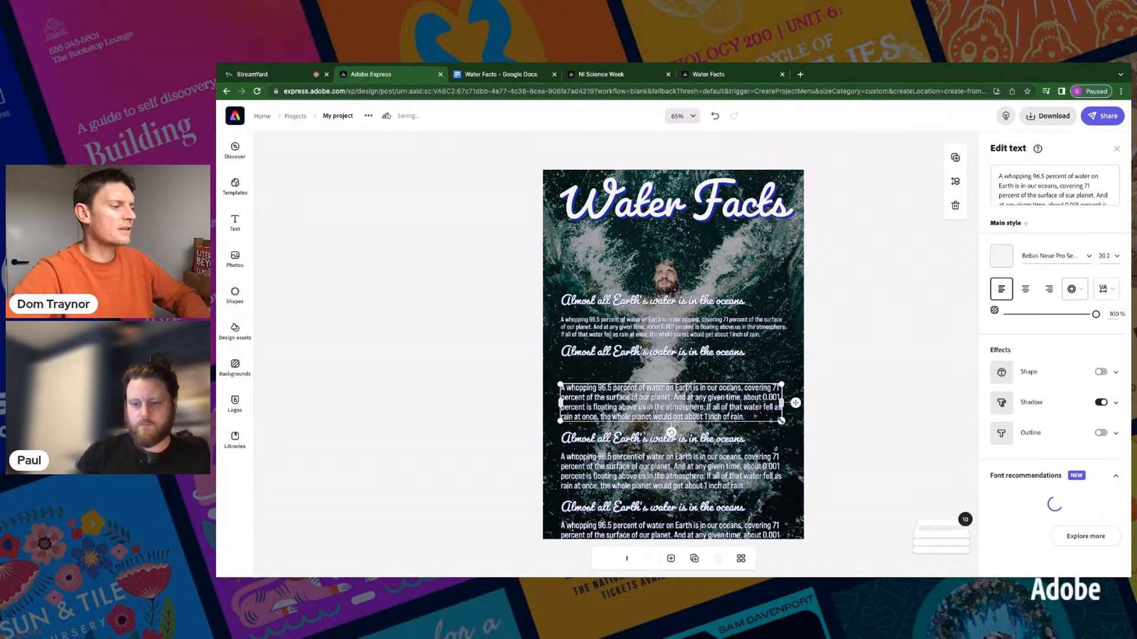
left_click_drag(782, 421, 810, 379)
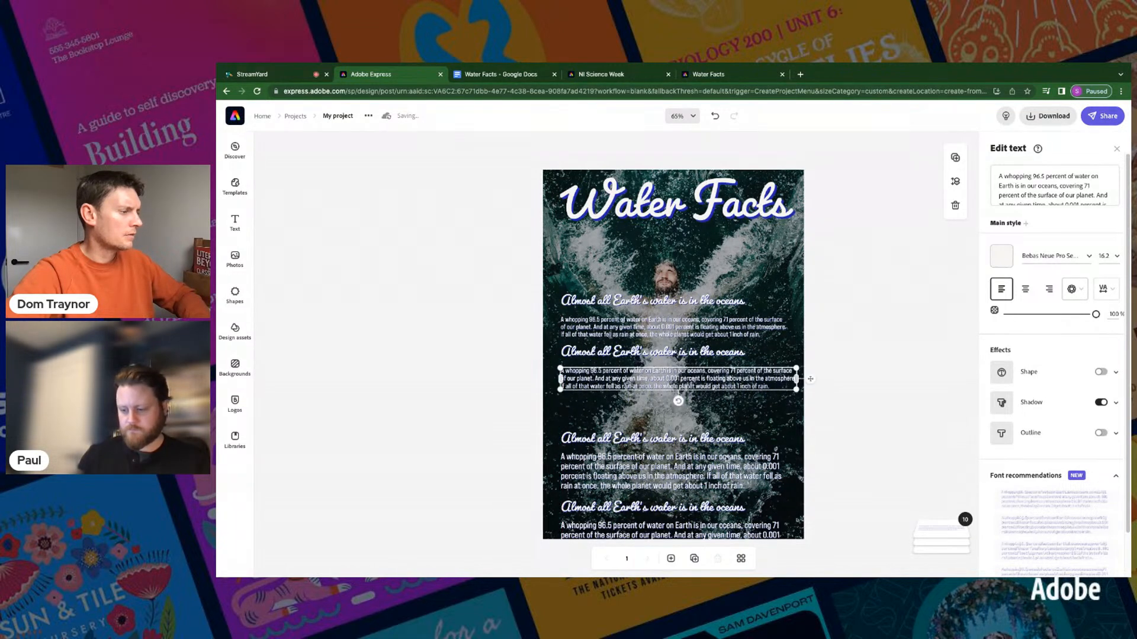
Step: Move the third heading and paragraph up below the second block and reduce the paragraph to size 16
left_click(650, 439)
left_click_drag(651, 454, 651, 424)
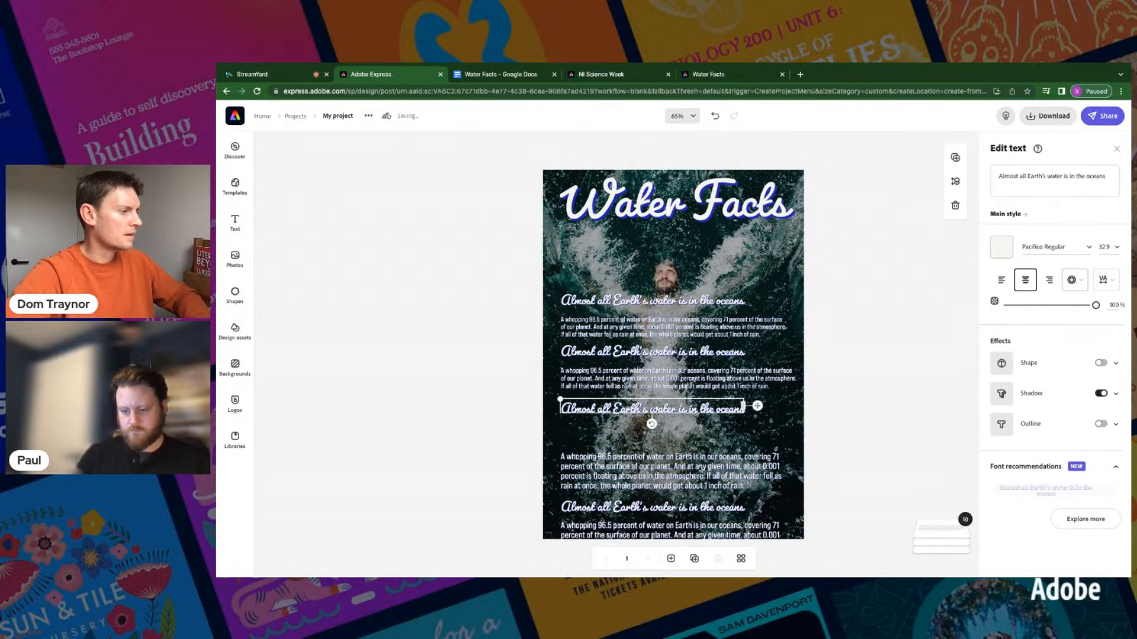
left_click_drag(701, 485, 701, 456)
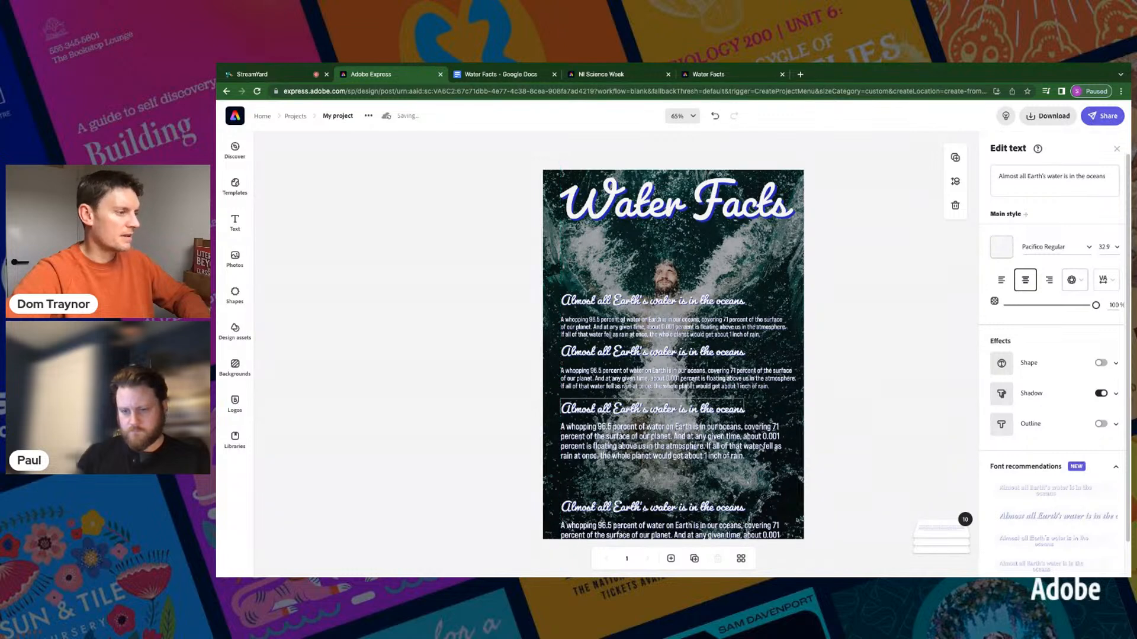
left_click(772, 453)
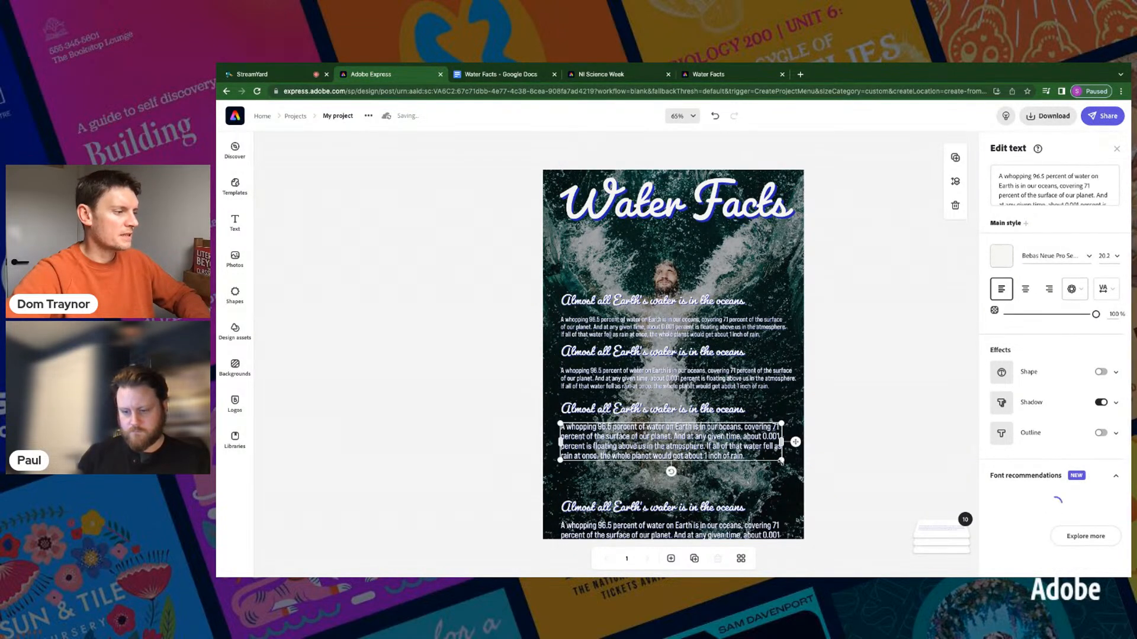
mouse_move(782, 460)
left_mouse_down()
mouse_move(792, 462)
mouse_move(792, 438)
mouse_move(793, 448)
left_mouse_up()
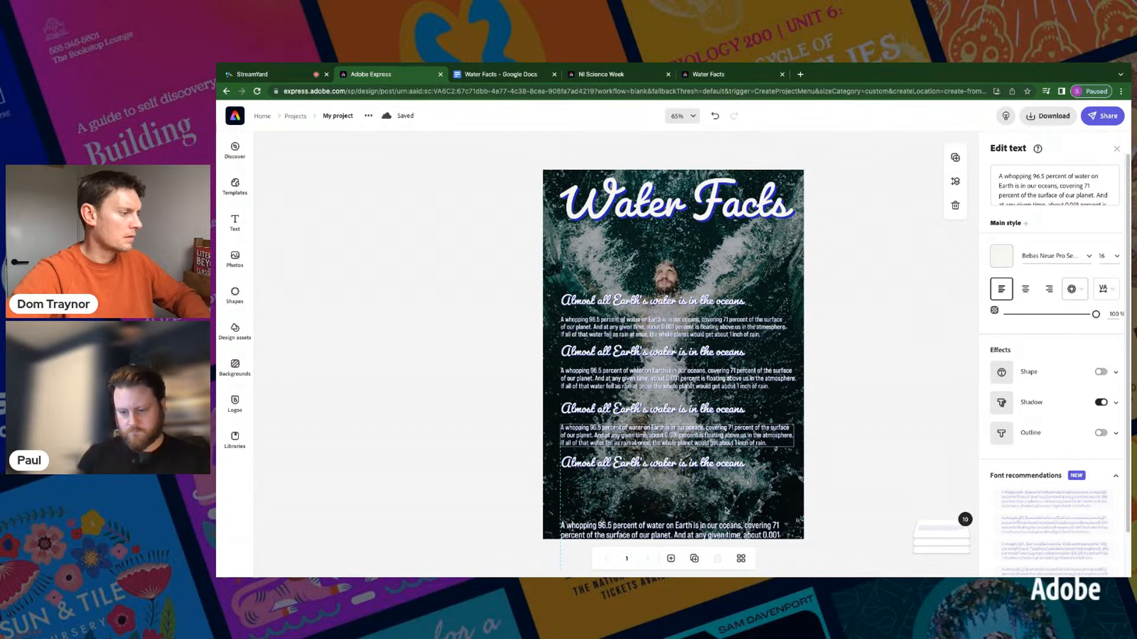
Step: Move the fourth fact block up below the third and reduce its paragraph to size 16.6, inside the poster's edges
left_click_drag(703, 531, 703, 488)
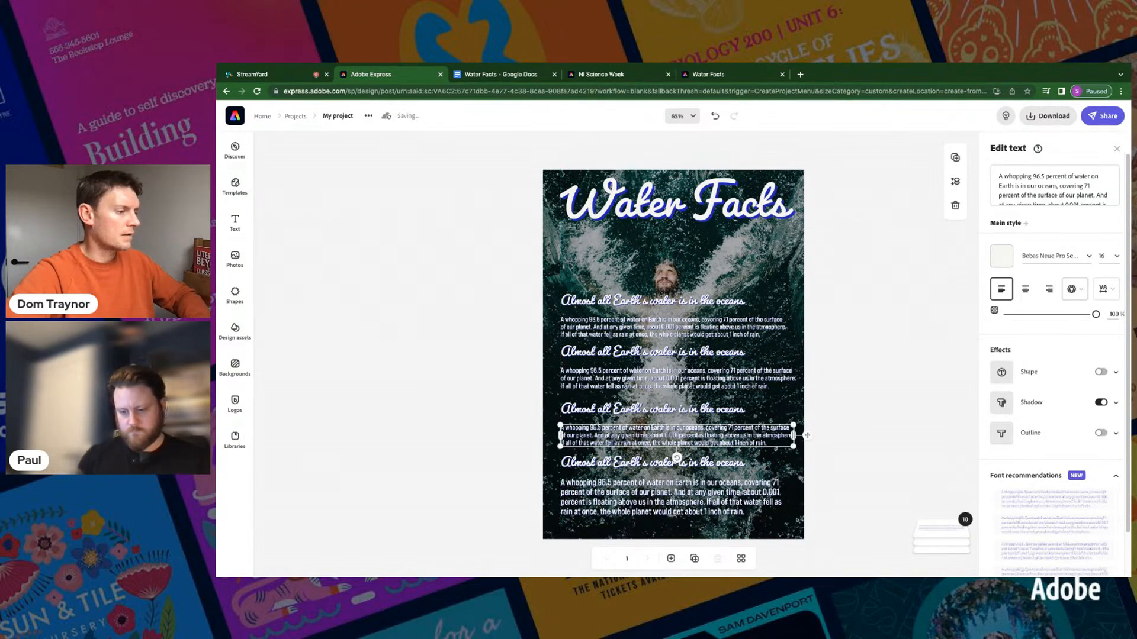
left_click(747, 493)
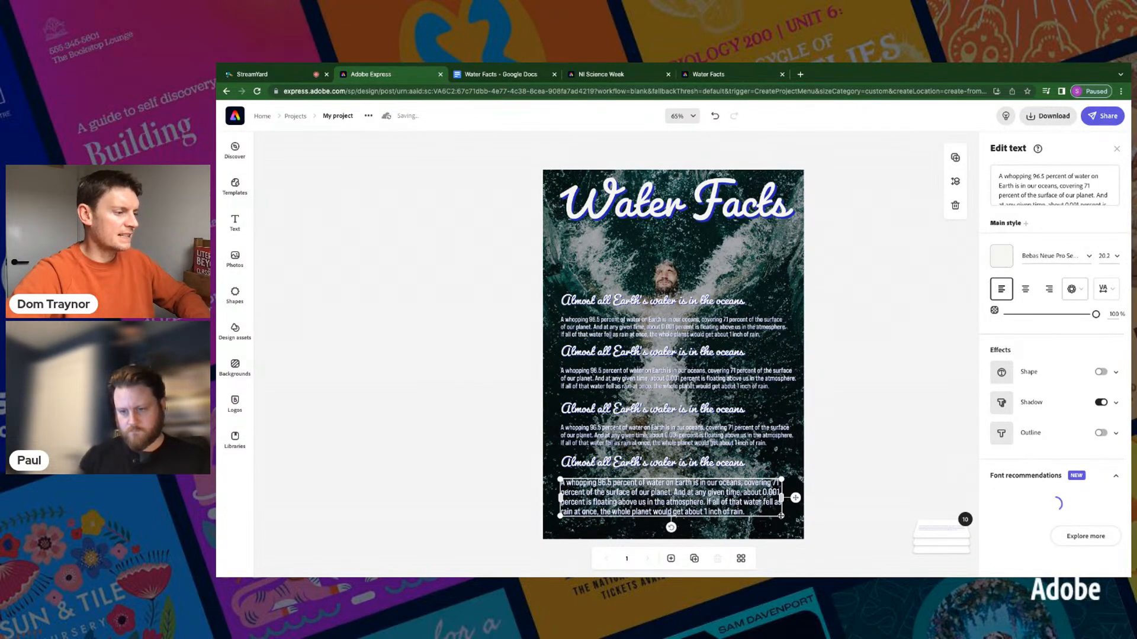
mouse_move(782, 516)
left_mouse_down()
mouse_move(798, 491)
mouse_move(795, 508)
left_mouse_up()
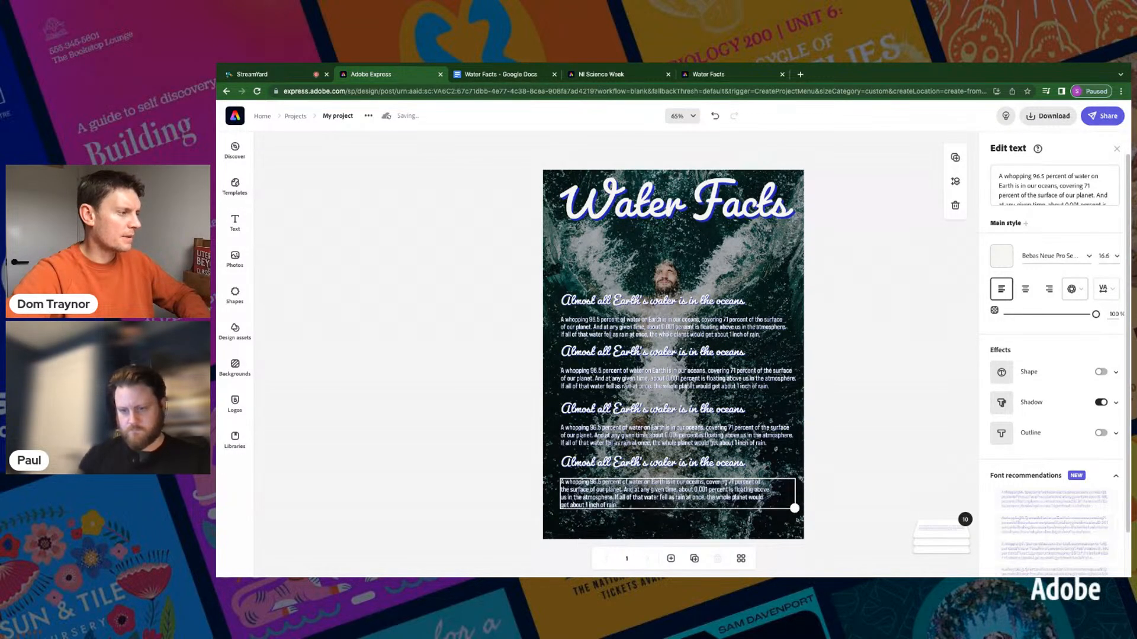
left_click(848, 441)
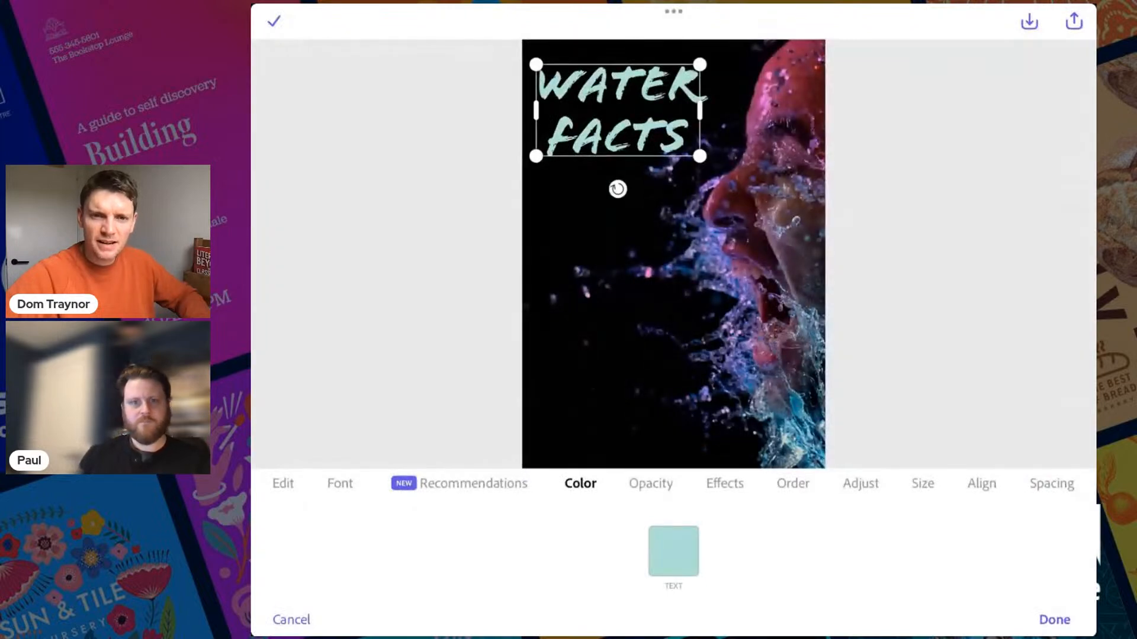
Step: Accept the pale mint title colour on the iPad poster and start a new text element
left_click(1055, 620)
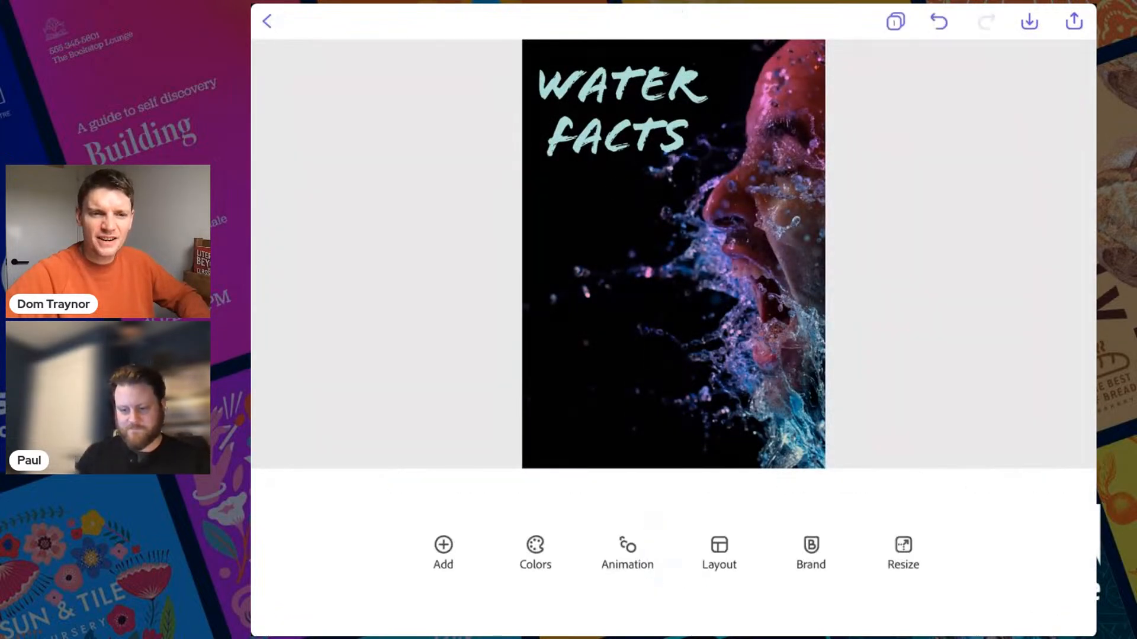
left_click(443, 551)
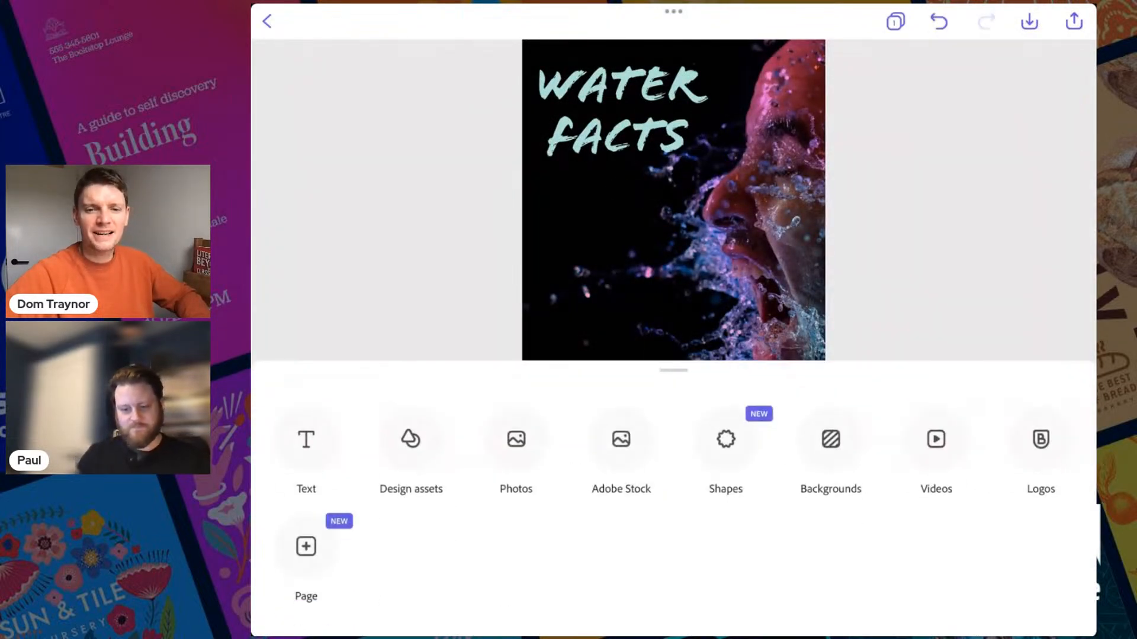
left_click(306, 440)
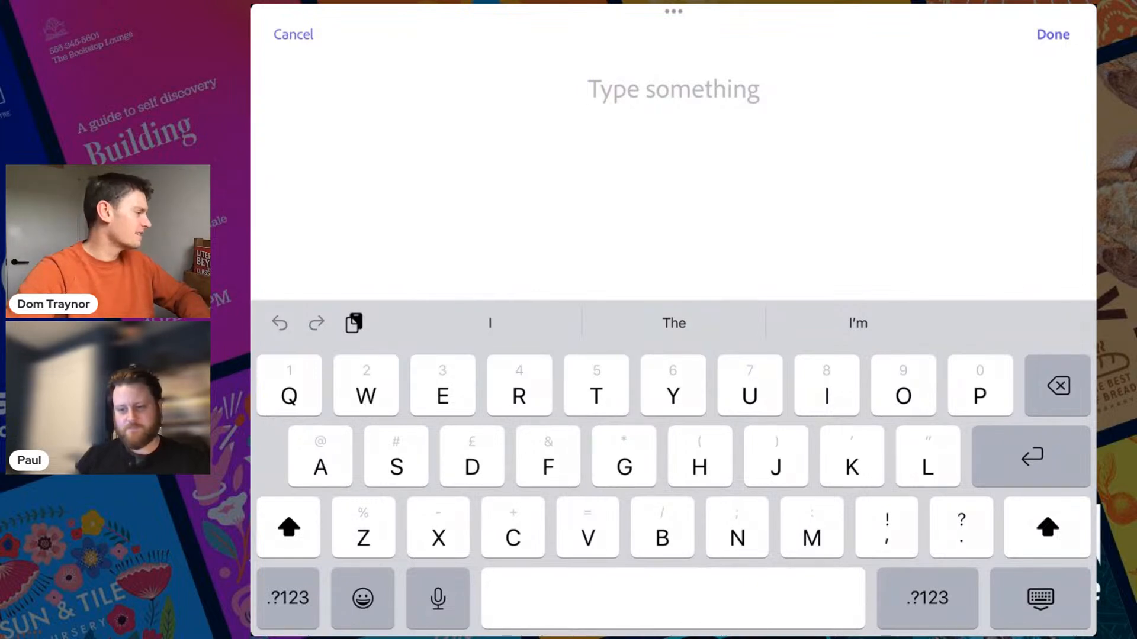
Step: Switch to Chrome, copy the "A whopping 96.5 percent" paragraph from the Water Facts document, and return to the empty text in Adobe Express
left_click_drag(673, 635, 770, 379)
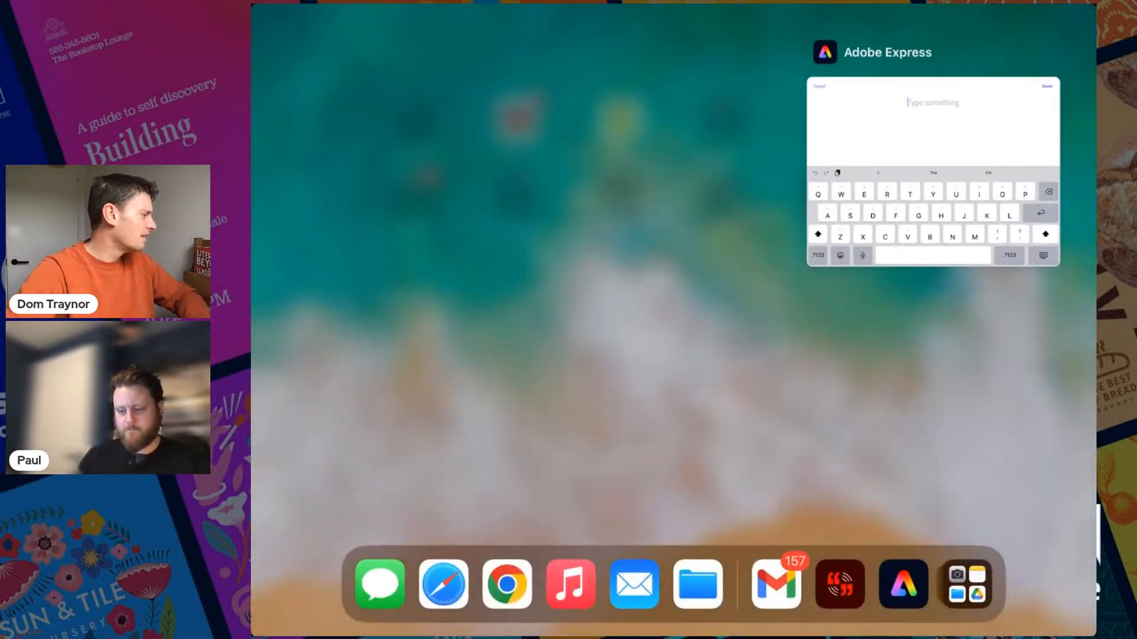
left_click(506, 584)
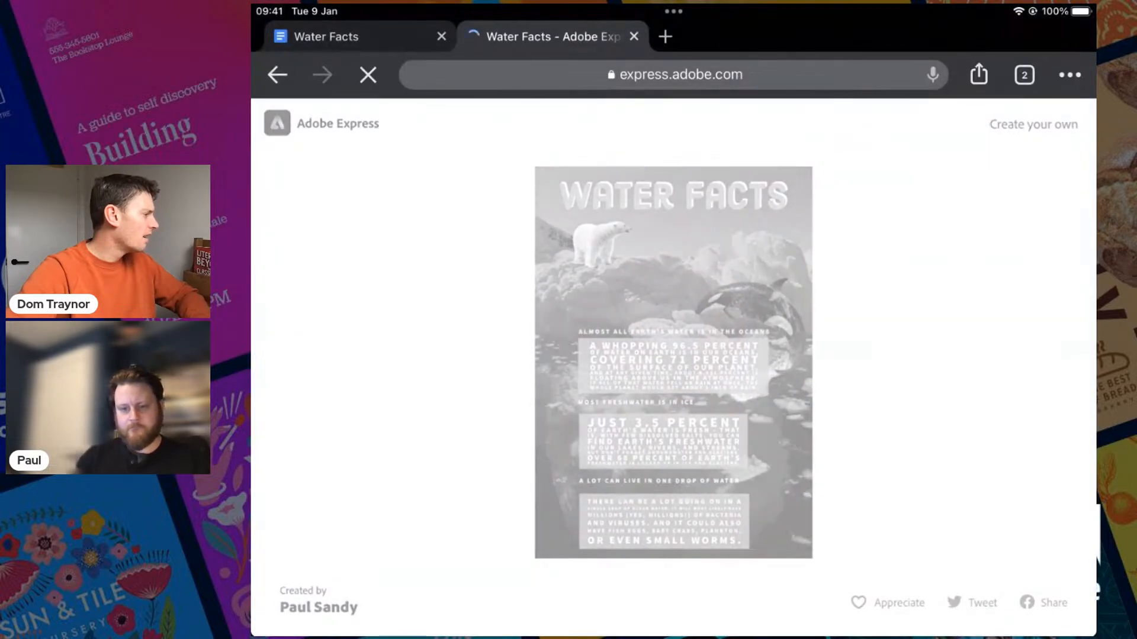
left_click(355, 37)
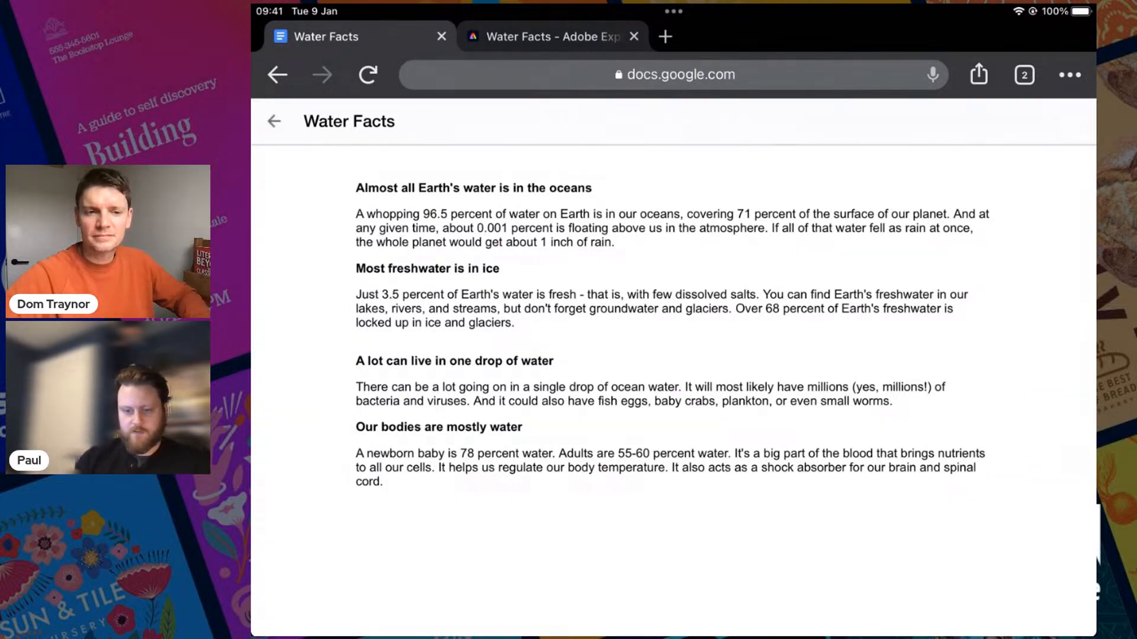
double_click(445, 215)
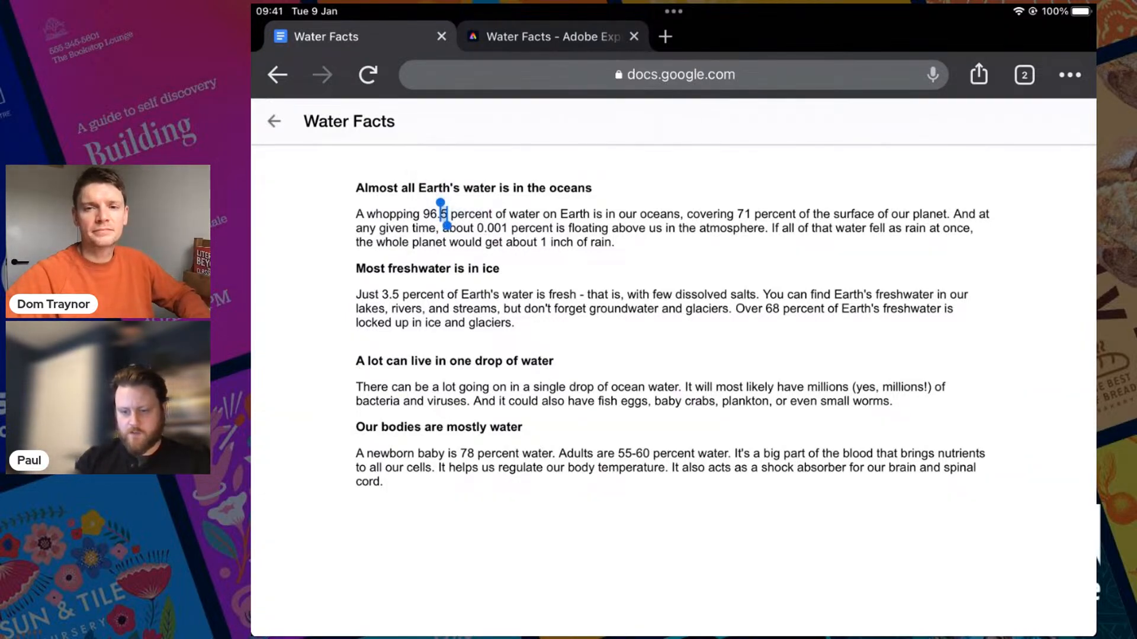
left_click_drag(439, 203, 356, 204)
left_click_drag(447, 226, 614, 254)
left_click(530, 181)
left_click_drag(673, 633, 673, 414)
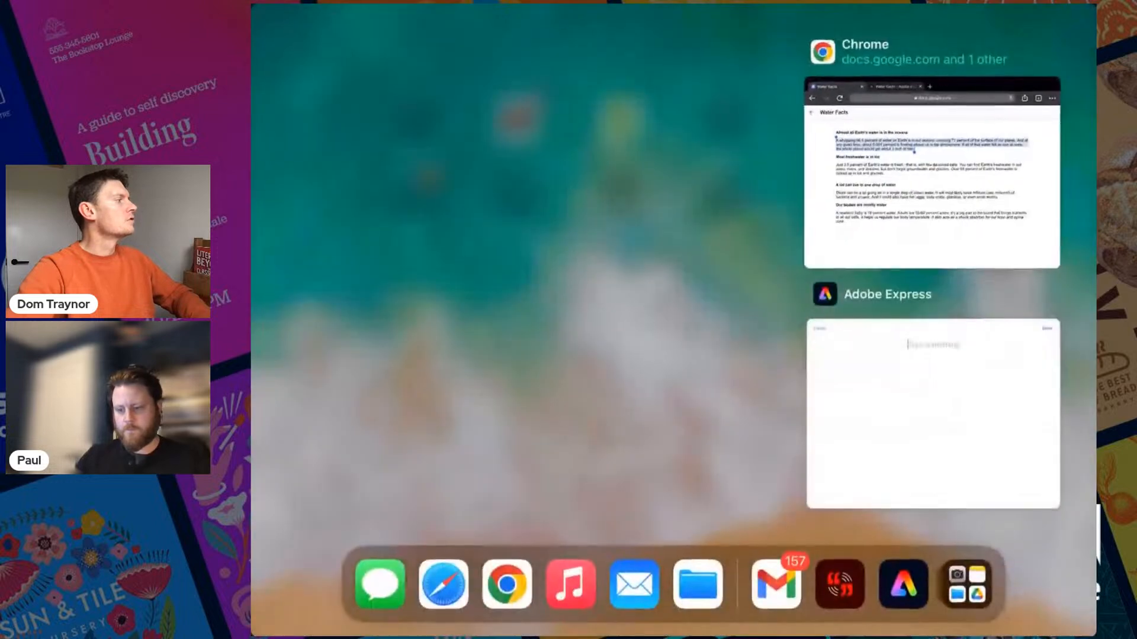
left_click(933, 414)
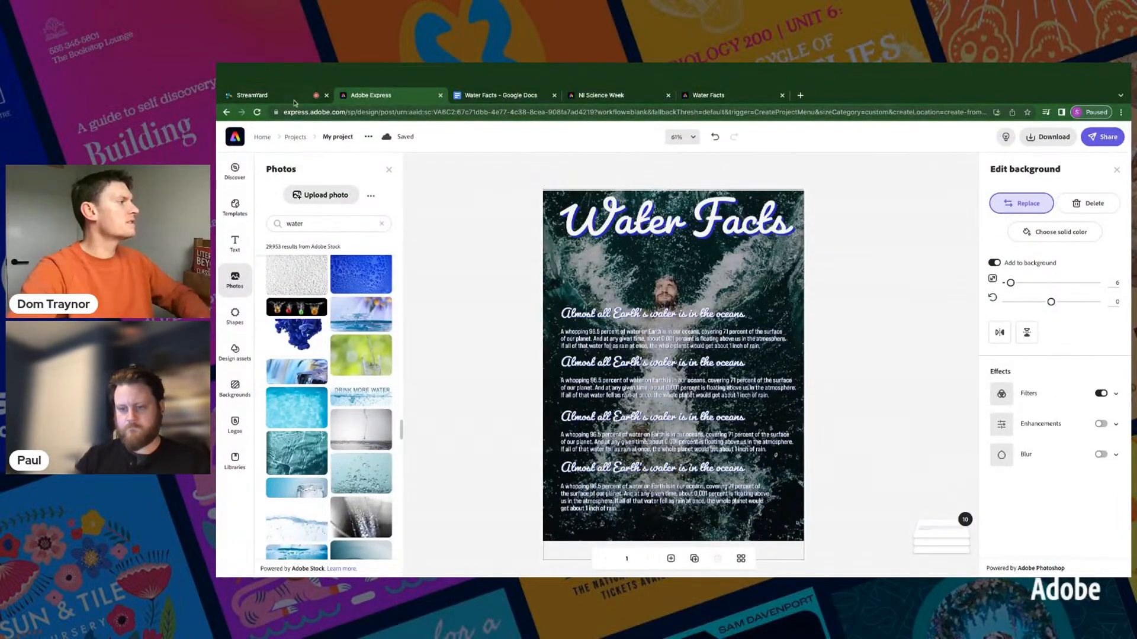
Step: Review the fact headings and paragraphs in the Water Facts Google Doc, clear the text selection, and return to the poster
left_click(488, 75)
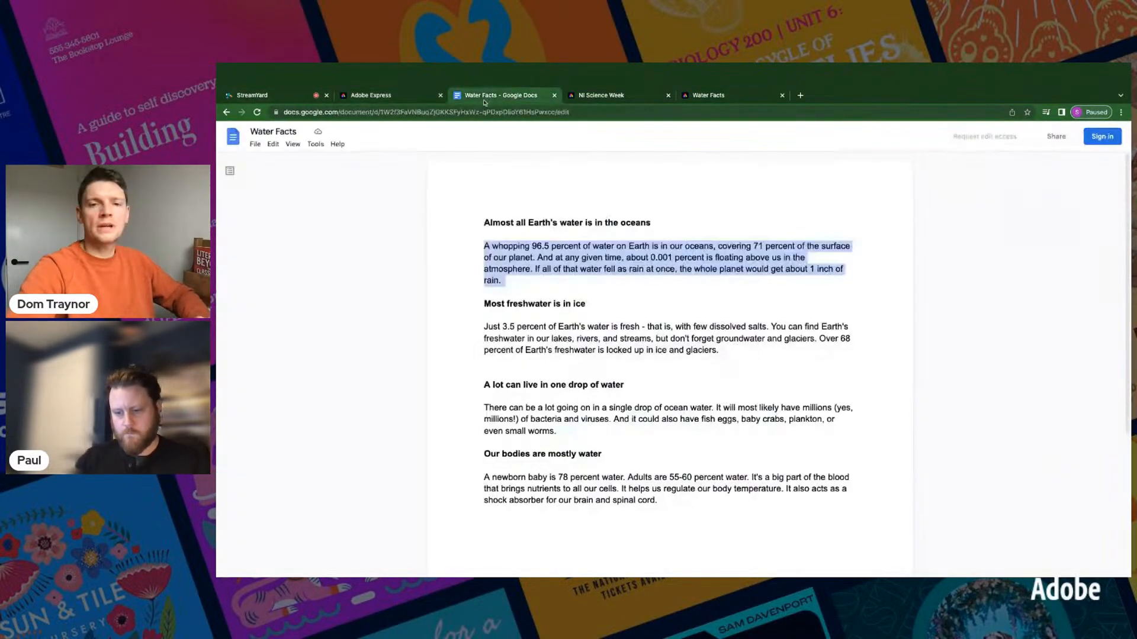
left_click(507, 326)
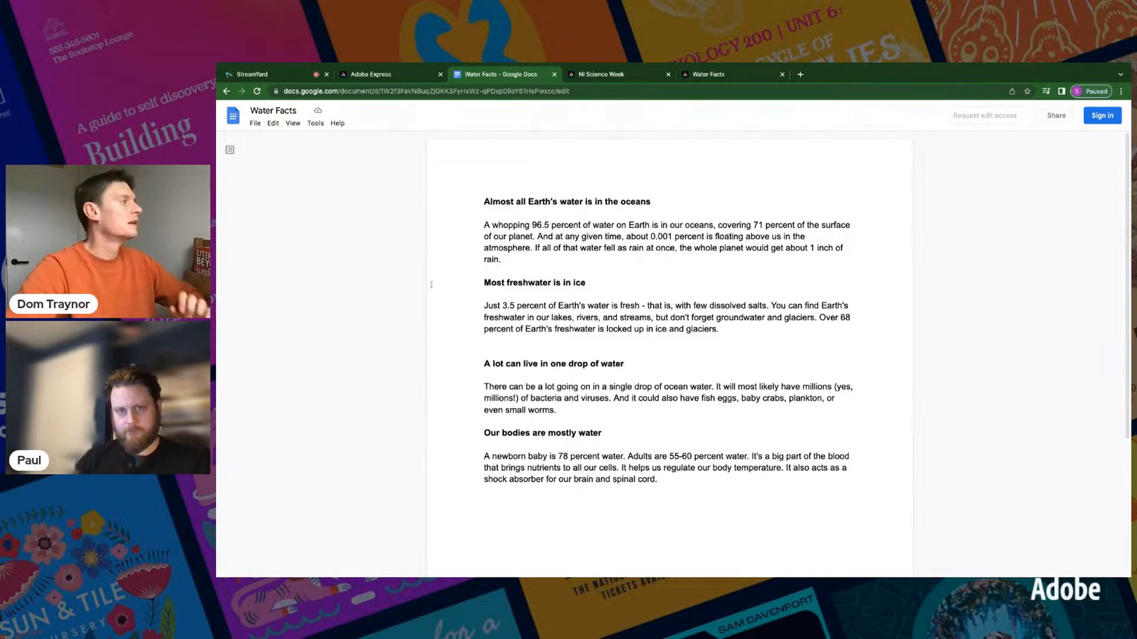
left_click(367, 75)
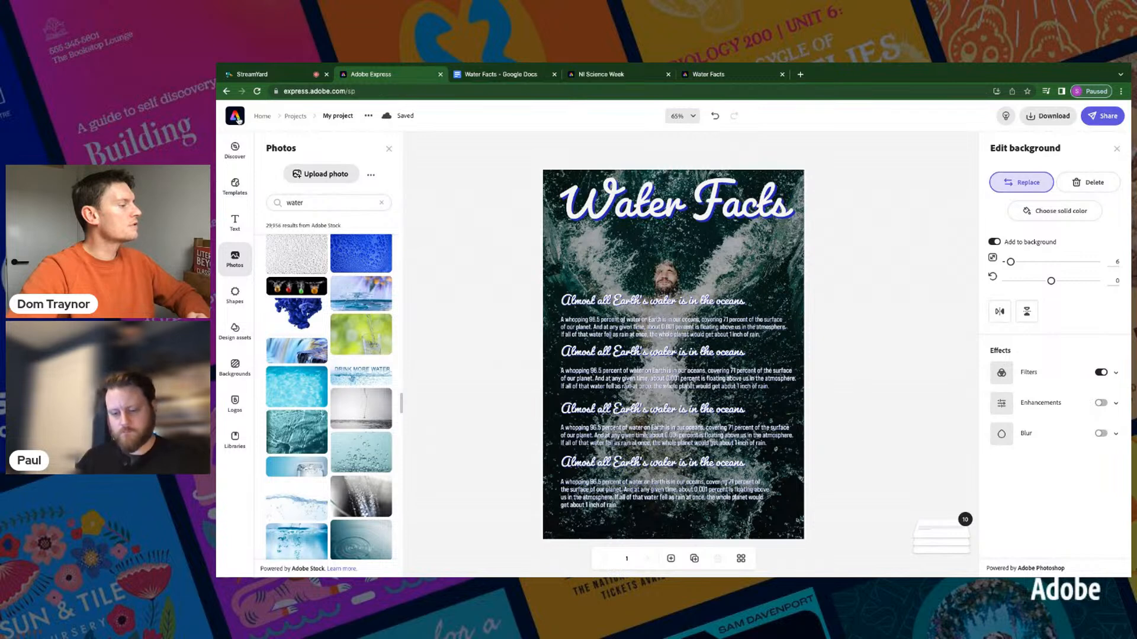
Step: Create a new video project titled "Water Facts" and start it from scratch without a story template
left_click(237, 117)
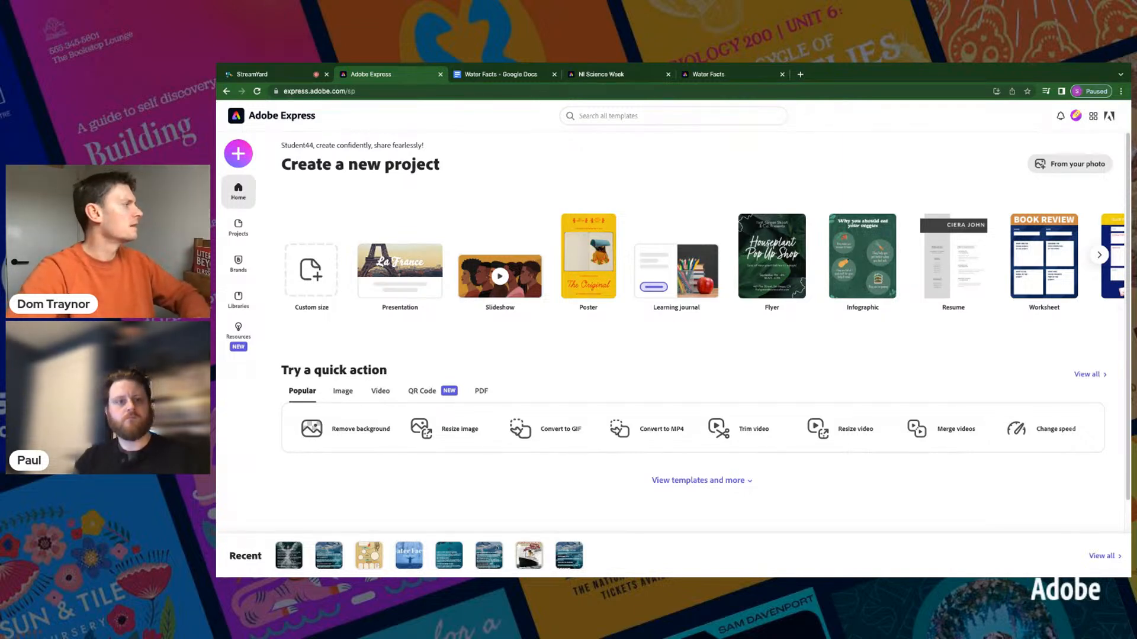
left_click(238, 154)
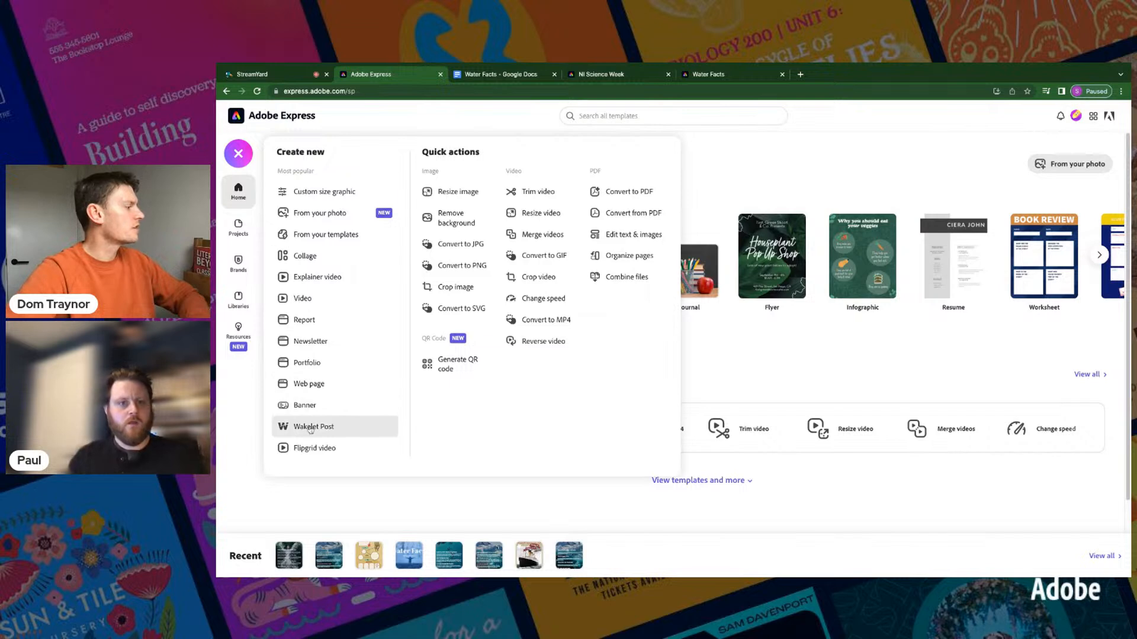
left_click(312, 301)
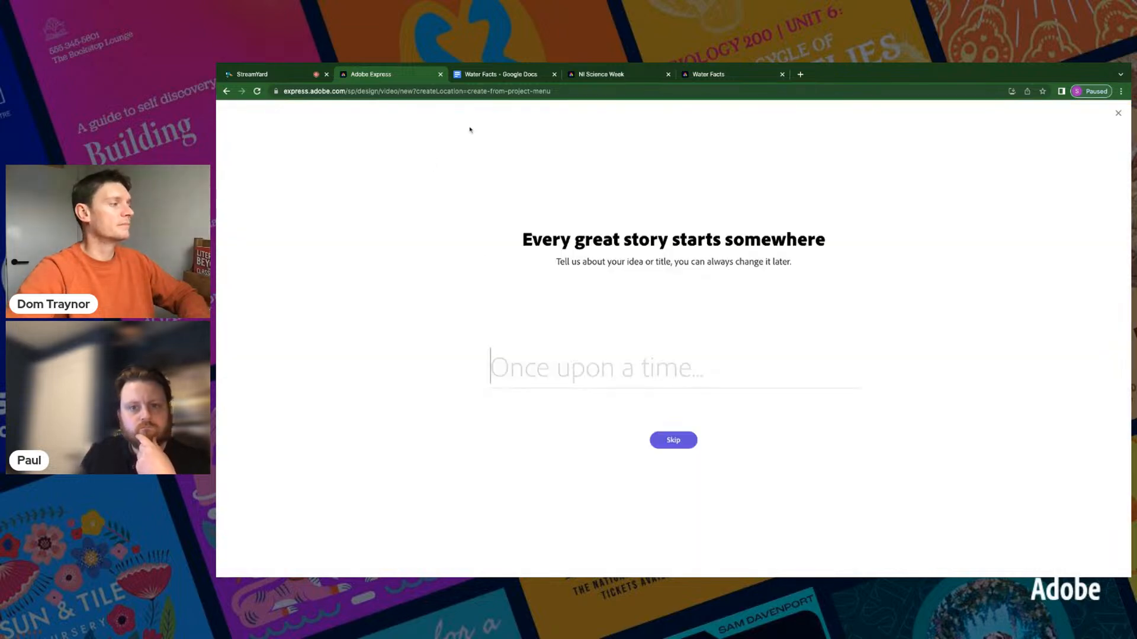
type("Water Fa")
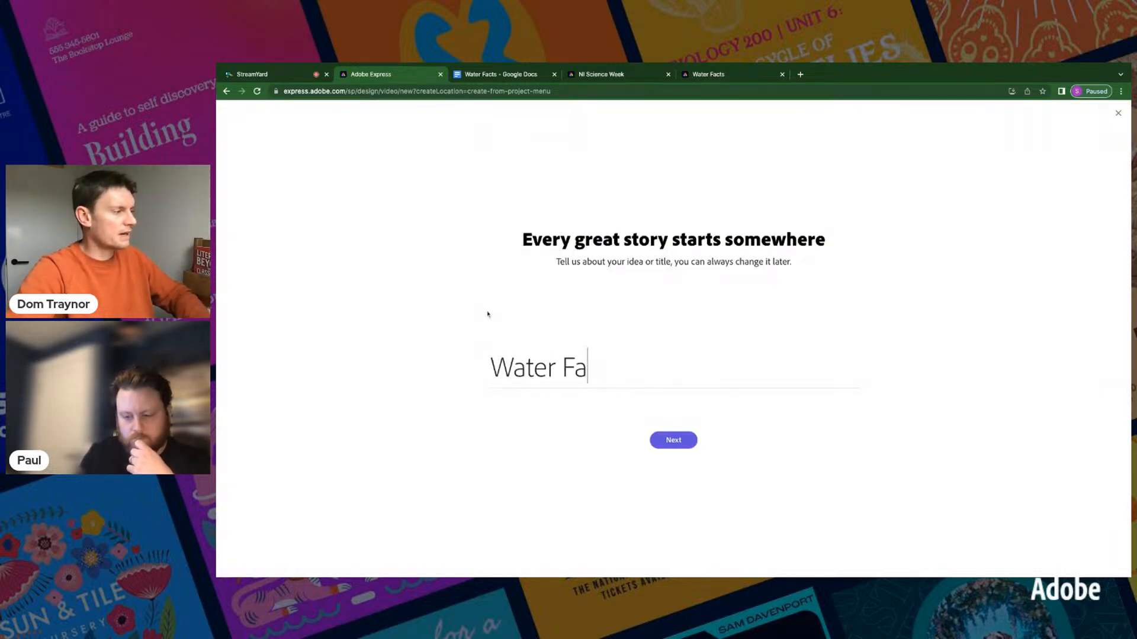
type("cts")
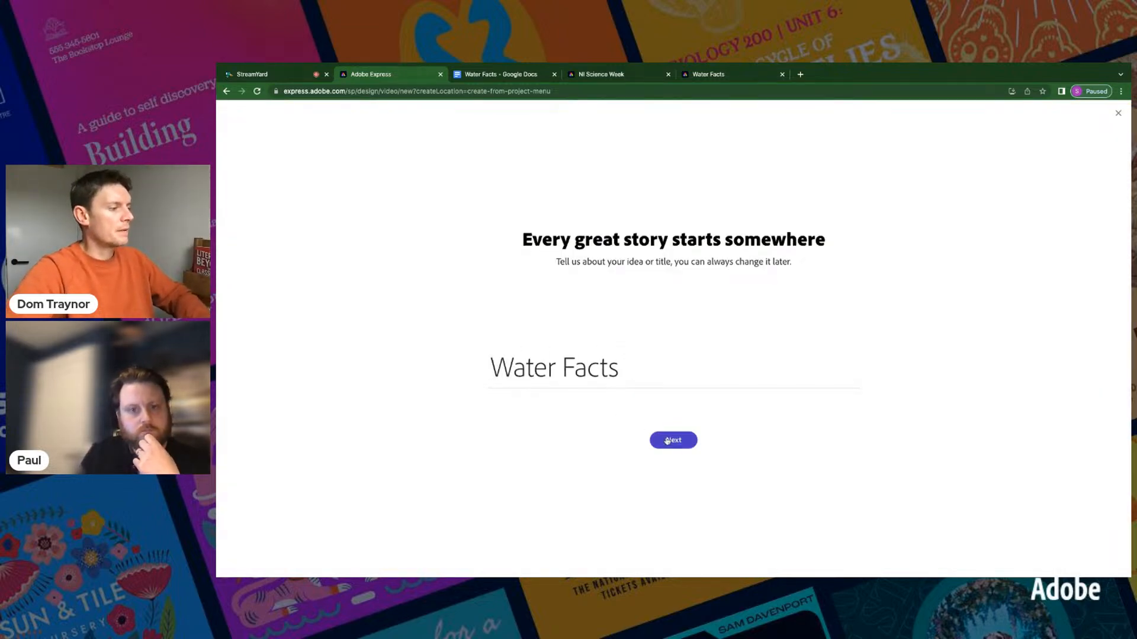
left_click(667, 441)
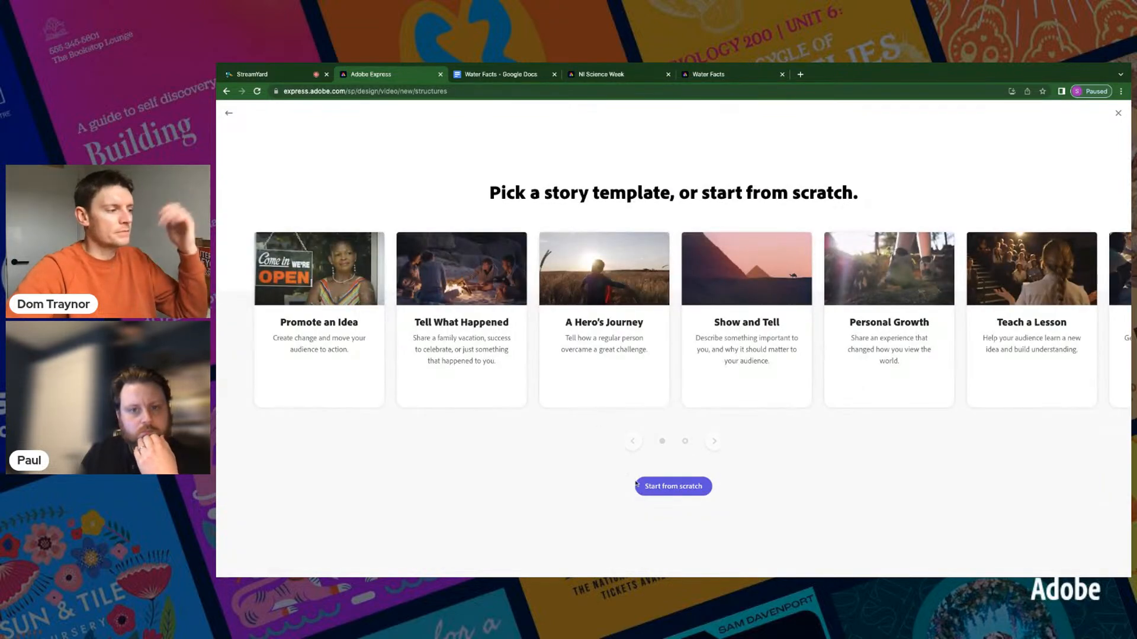
left_click(665, 491)
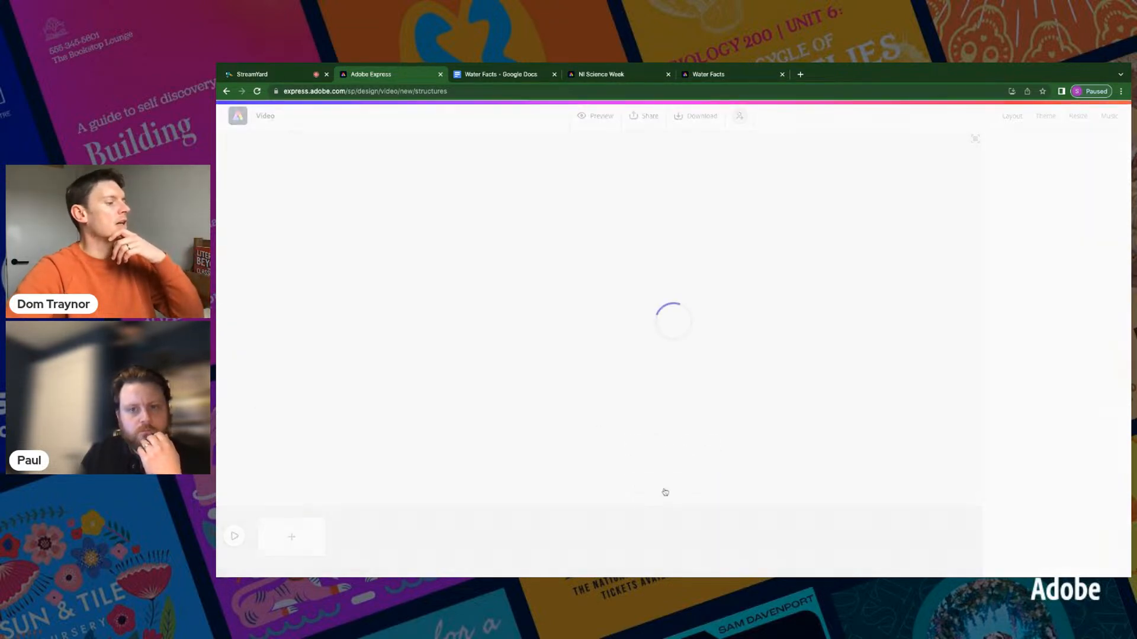
Step: Check the source text in the Water Facts Google Doc
left_click(519, 77)
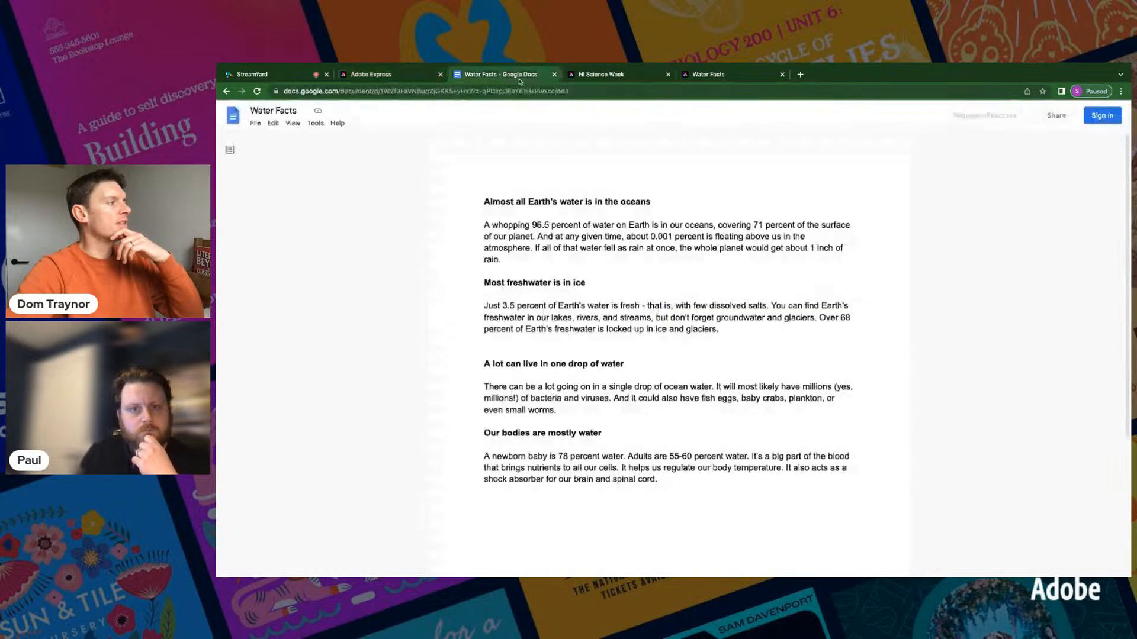
left_click(439, 69)
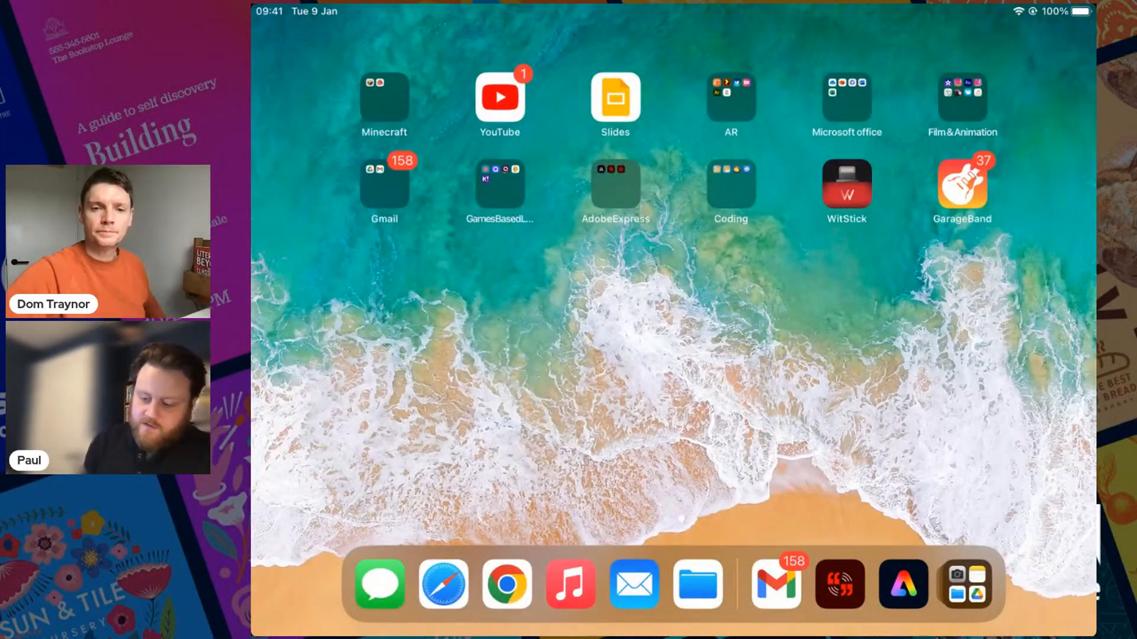
Step: Open Spark Video on the iPad and create a new video, skipping straight to the editor
left_click(615, 184)
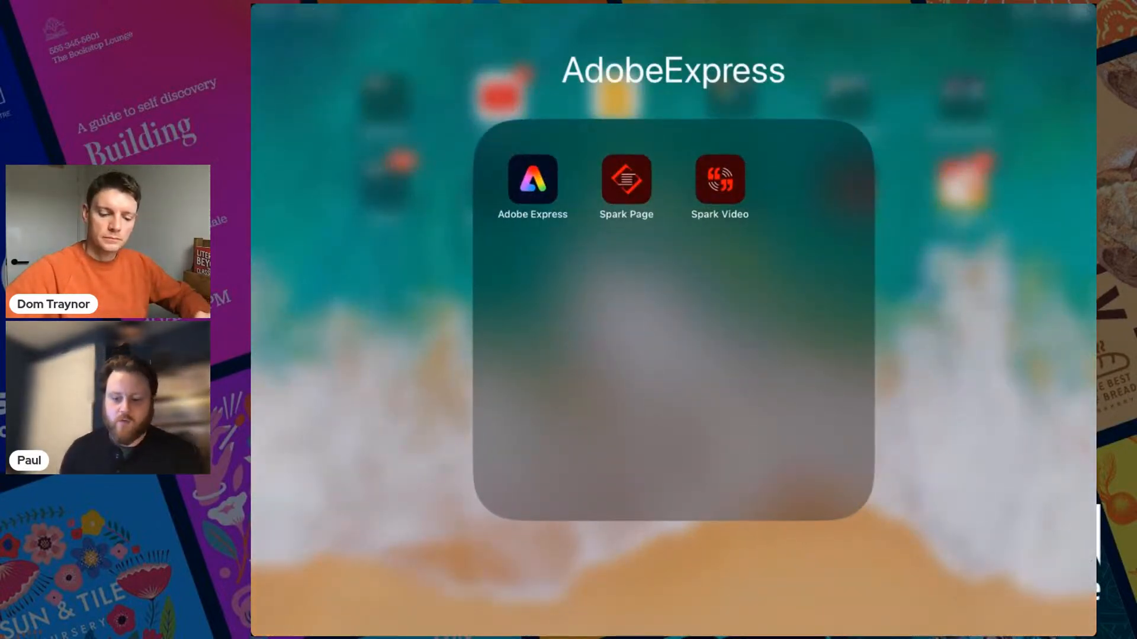
left_click(720, 180)
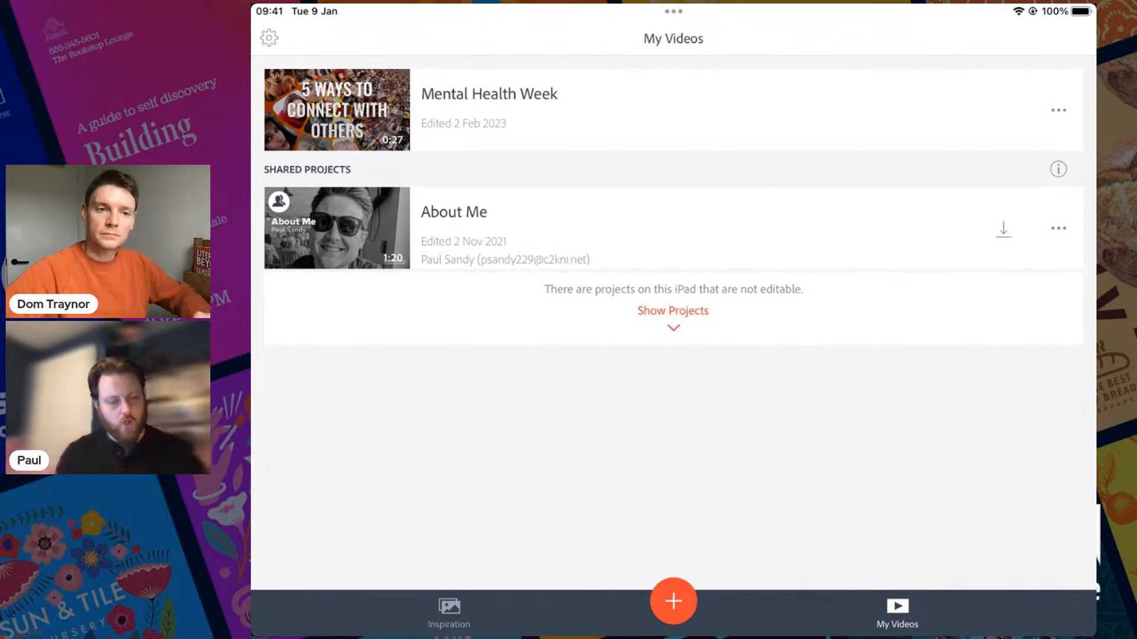
left_click(673, 602)
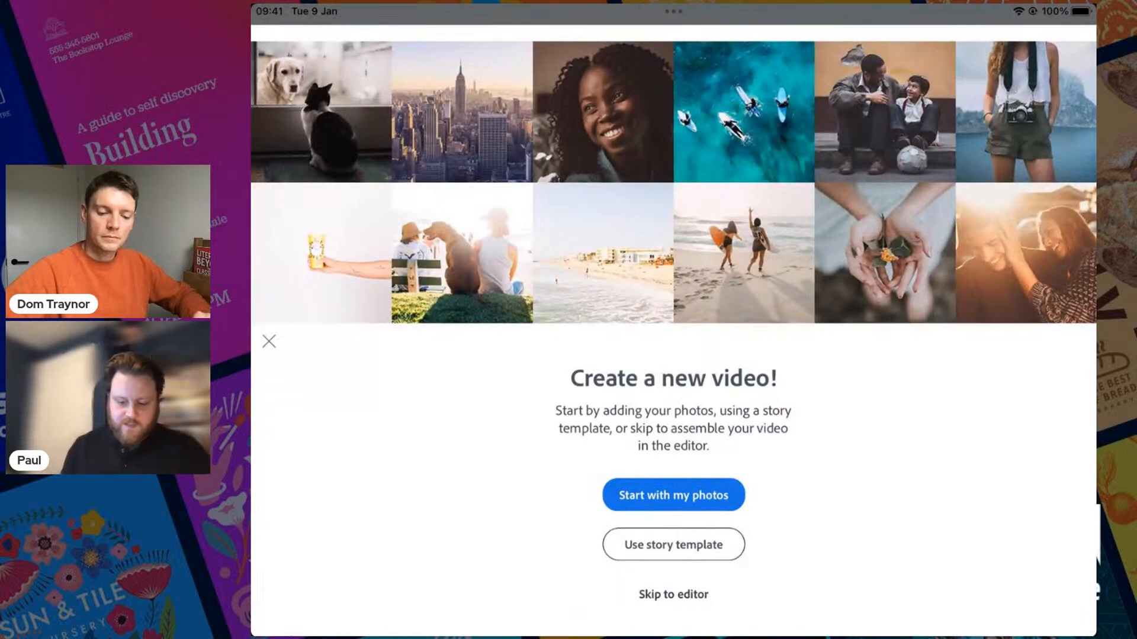
left_click(673, 595)
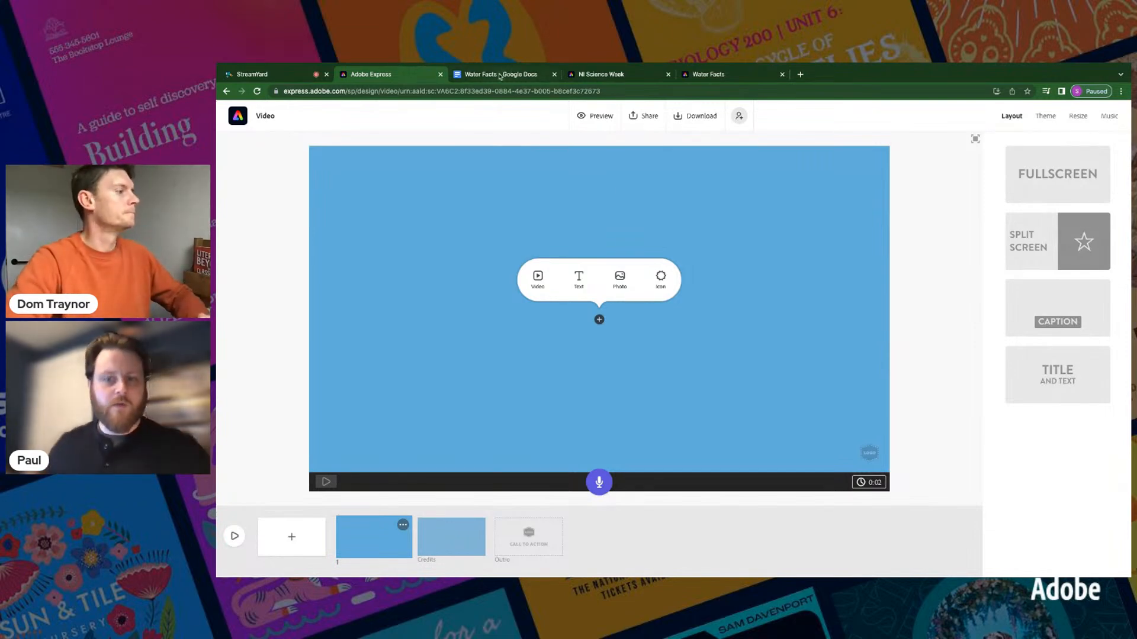
Step: Give the first slide the Title and Text layout, with "Water Facts" as title and the author's full name beneath it
left_click(1073, 355)
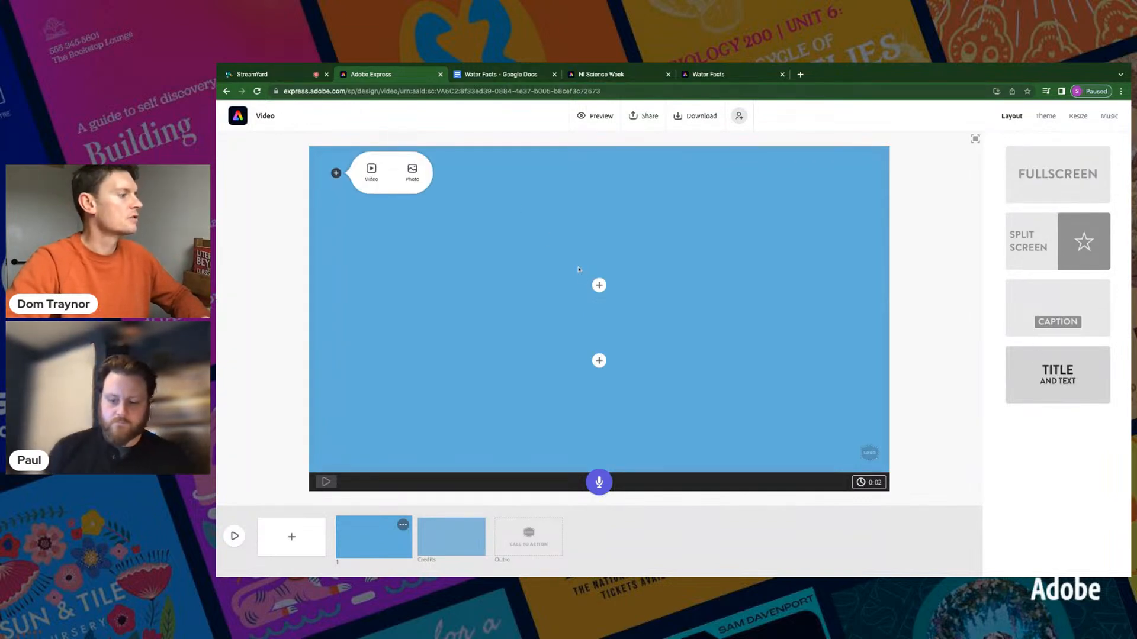
left_click(599, 285)
type("Water Facts")
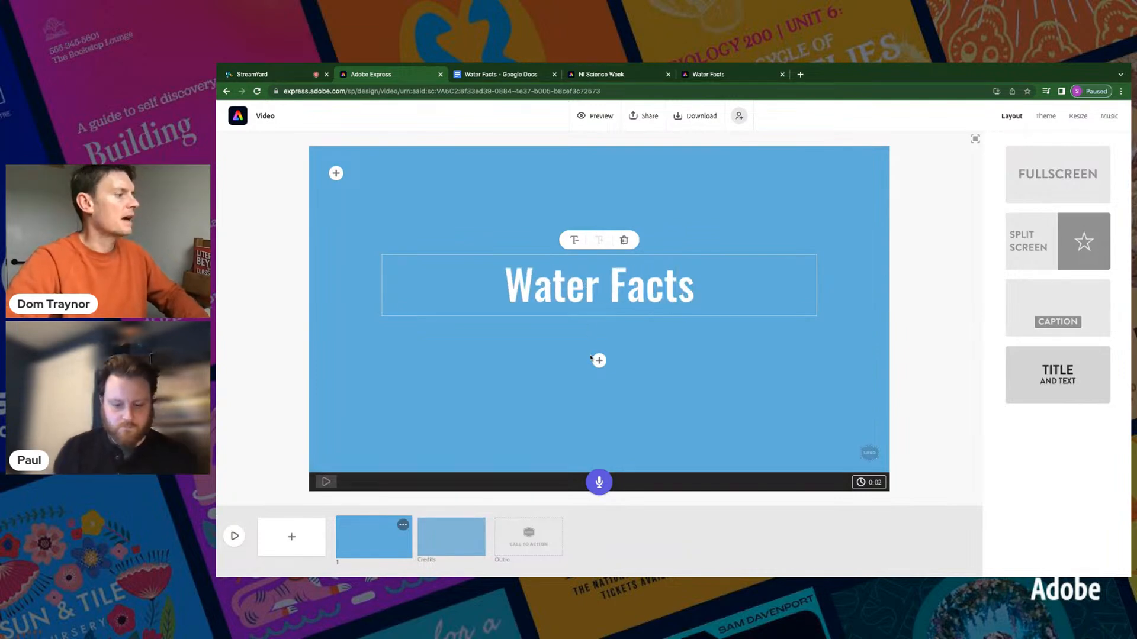
left_click(599, 360)
type("Dom T")
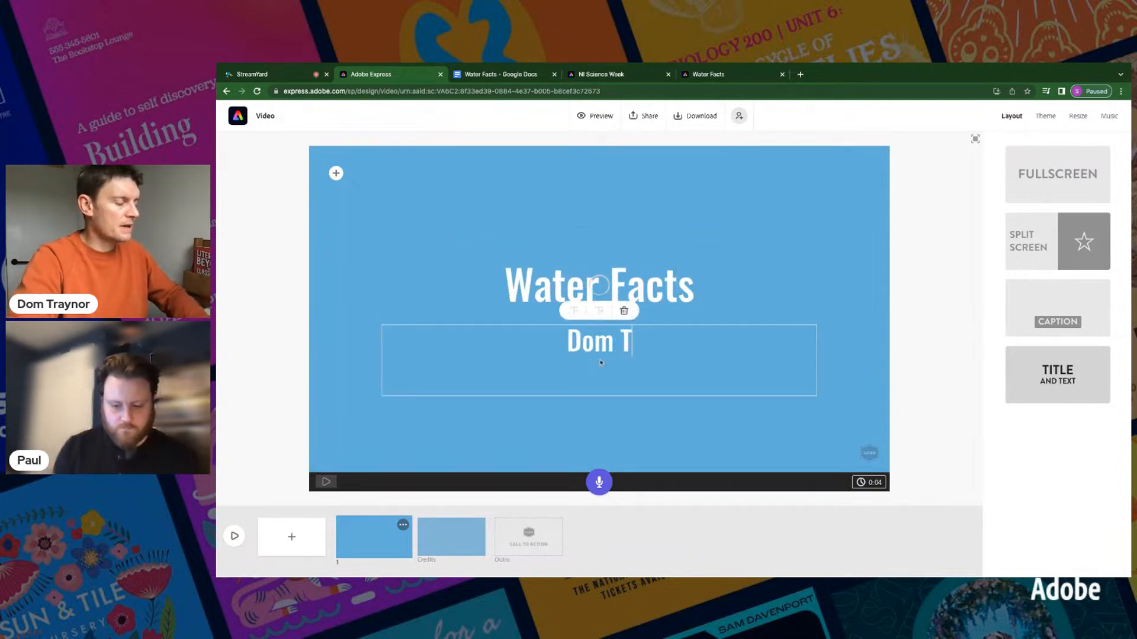
type("rab")
key("BackSpace")
type("ynor")
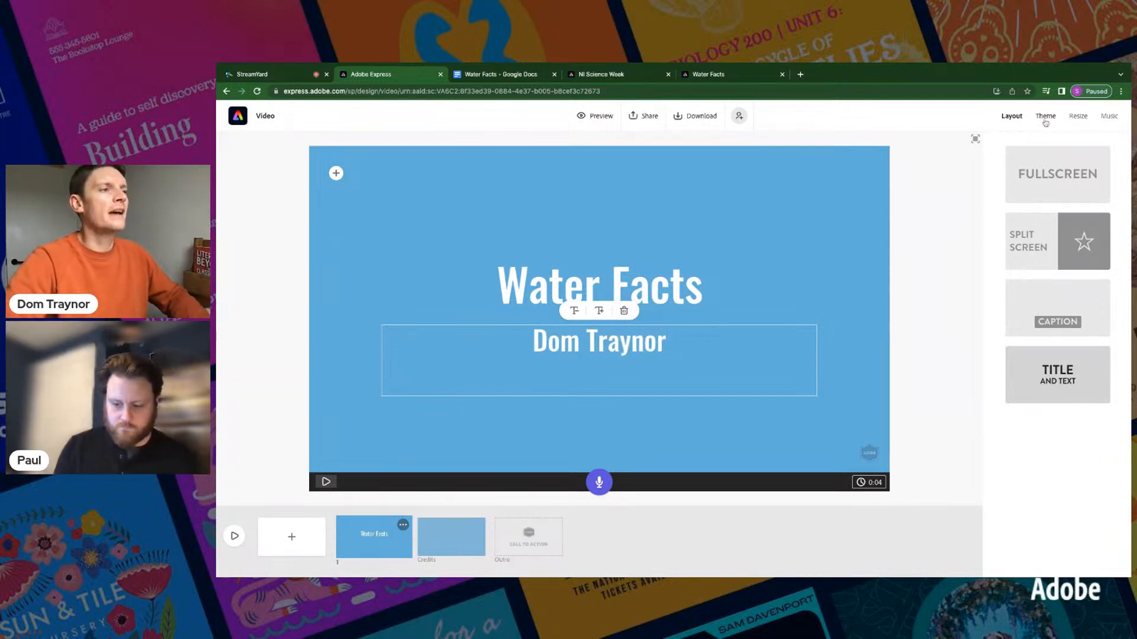
Step: Apply the Mega theme to the video in its dark navy blue colour variant
left_click(1045, 117)
left_click(1054, 358)
scroll(1057, 383, "down", 1)
scroll(1057, 384, "down", 1)
left_click(1057, 383)
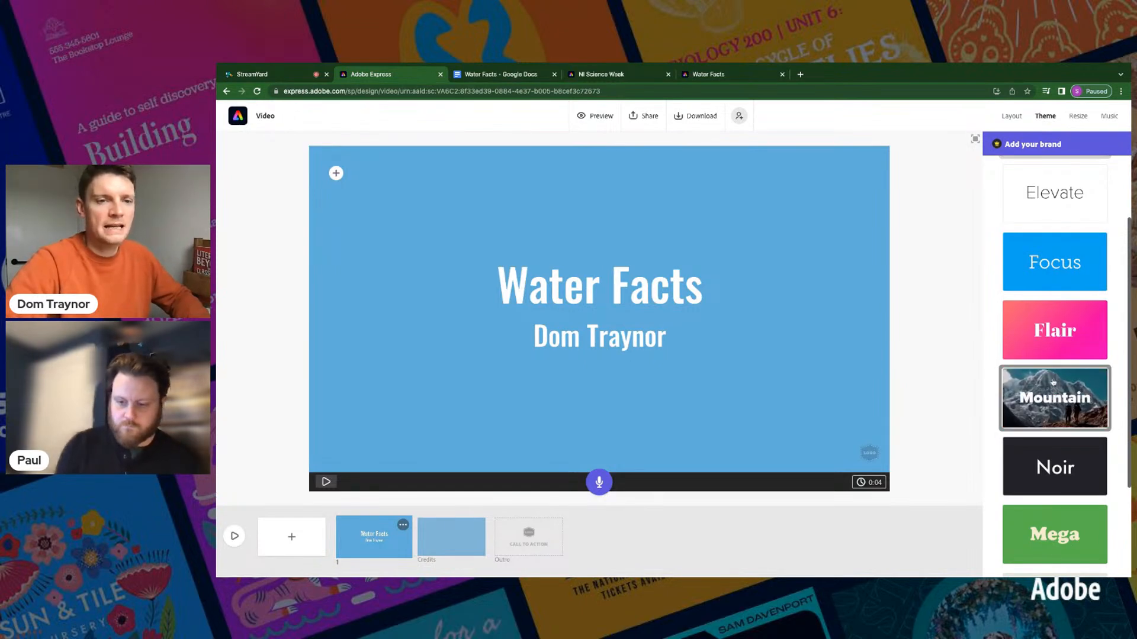
left_click(1030, 400)
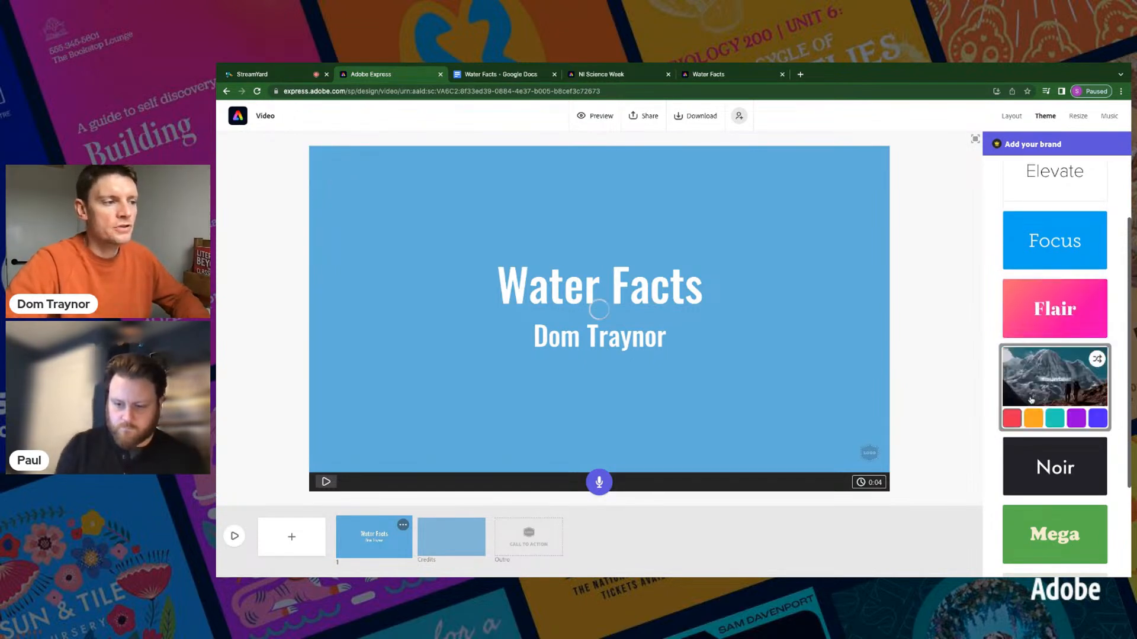
scroll(1042, 408, "down", 1)
left_click(1045, 418)
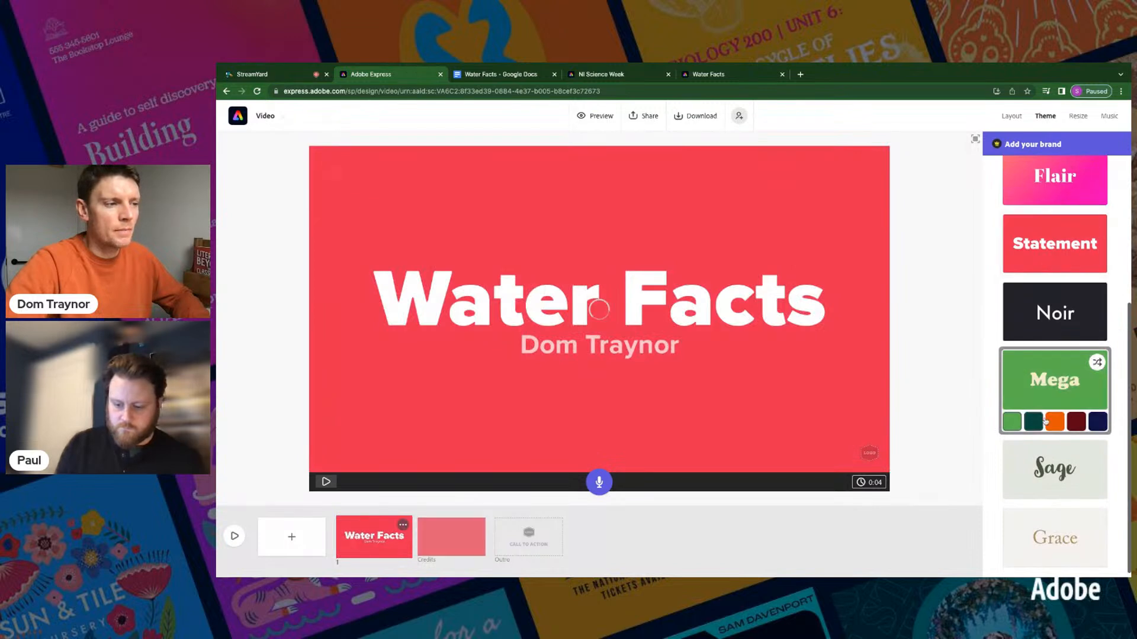
left_click(1095, 421)
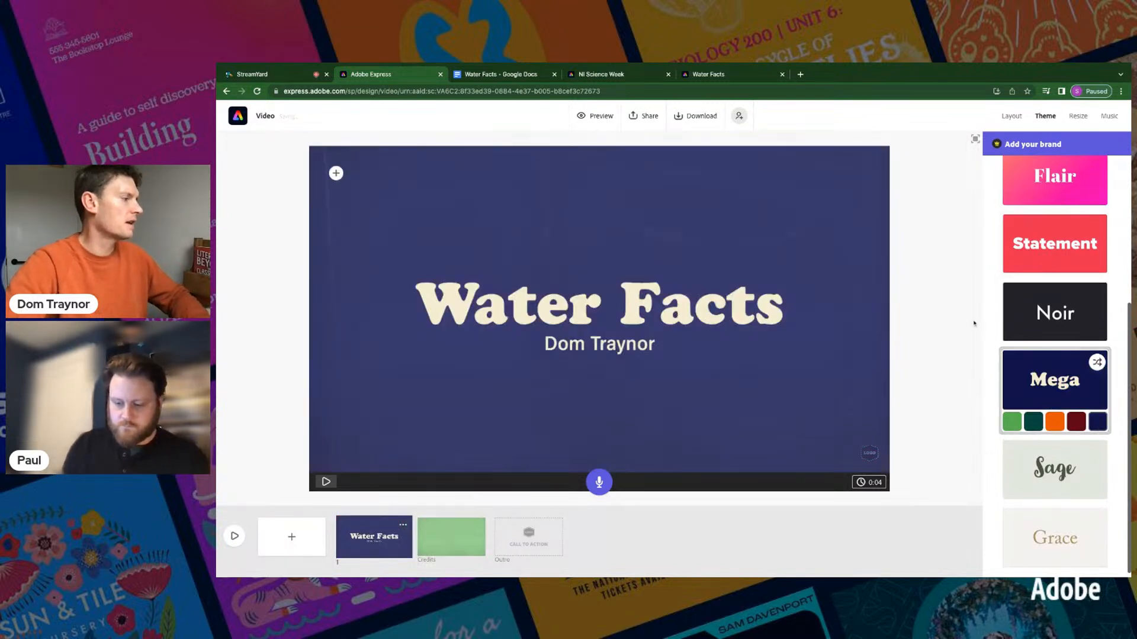
Step: Search Adobe Stock photos for "water spray" and set the picture of water splashing over a face as the title slide's background
left_click(336, 173)
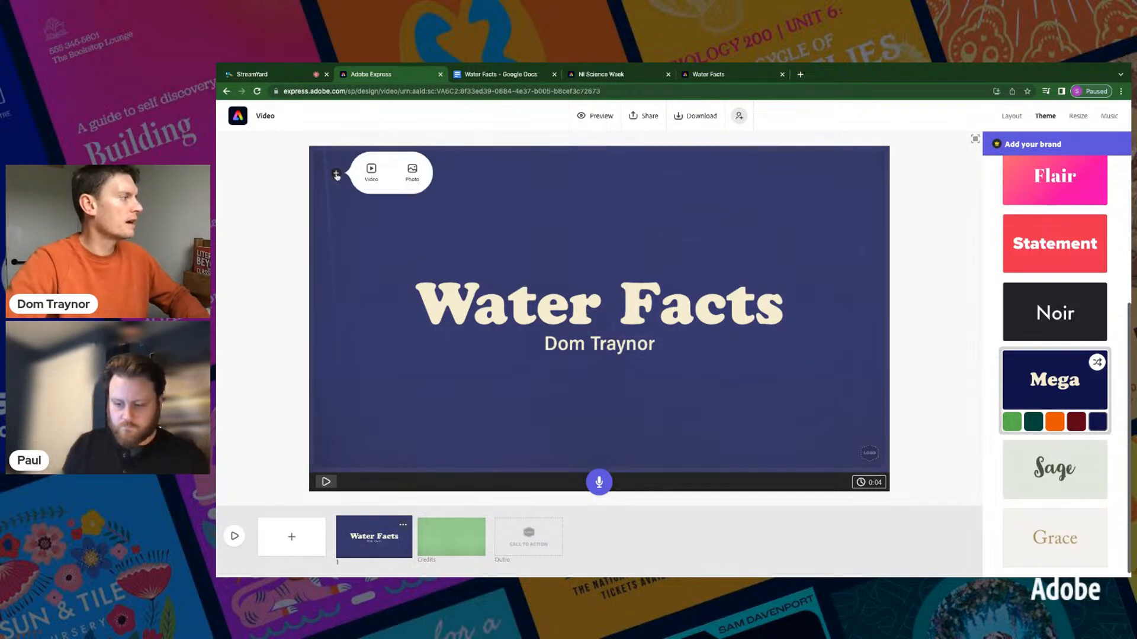
left_click(412, 173)
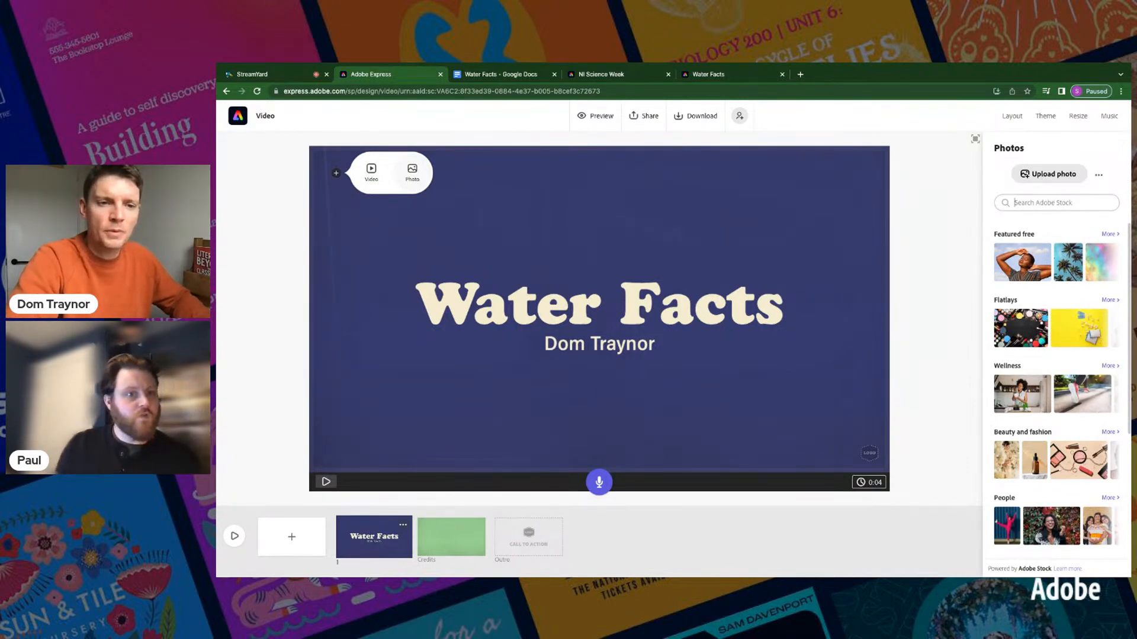
type("water spray")
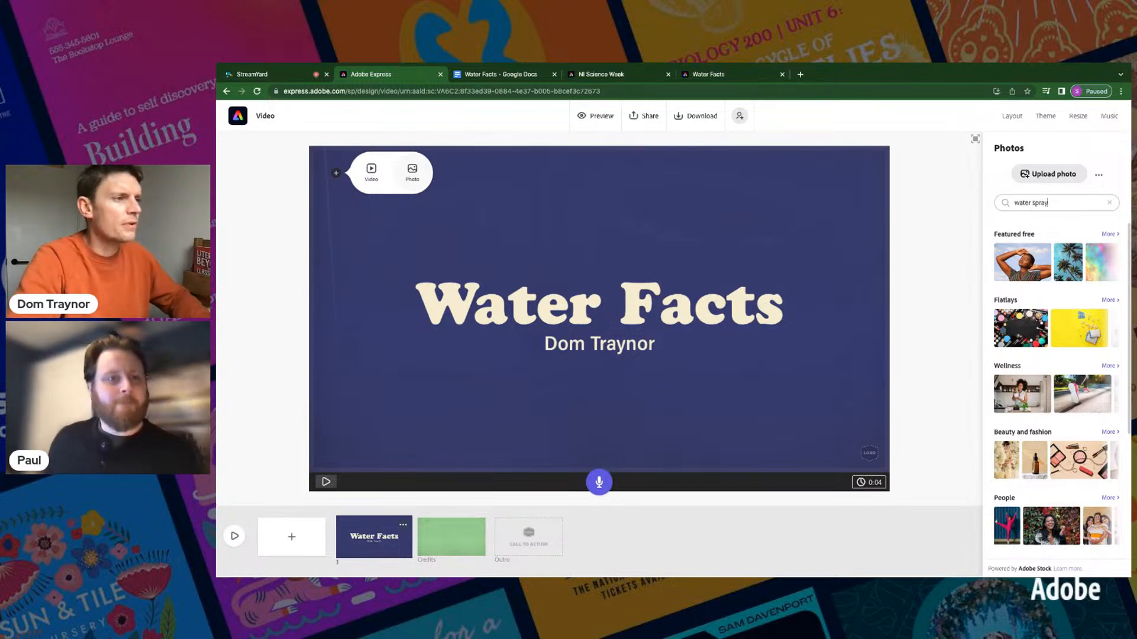
key("Return")
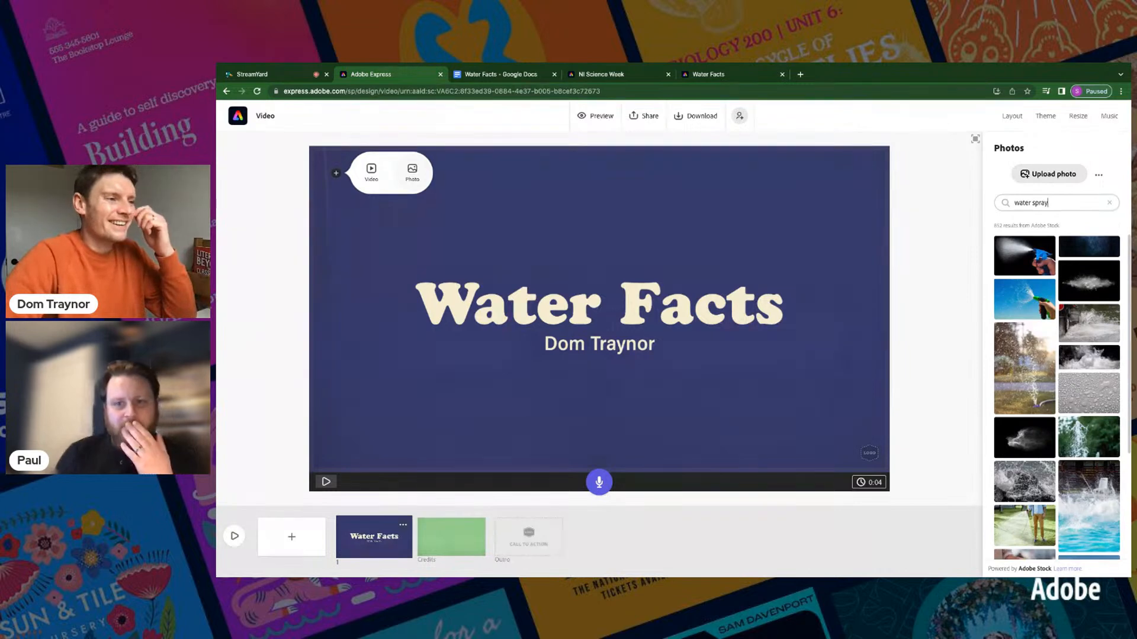
scroll(1073, 407, "down", 2)
scroll(1072, 407, "down", 5)
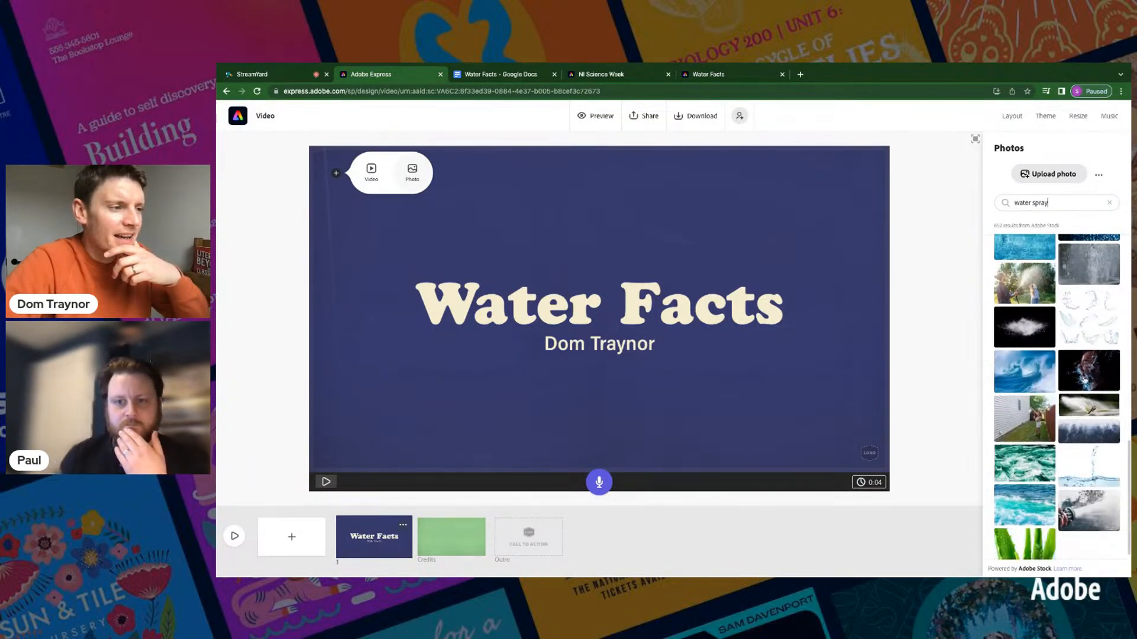
left_click(1086, 379)
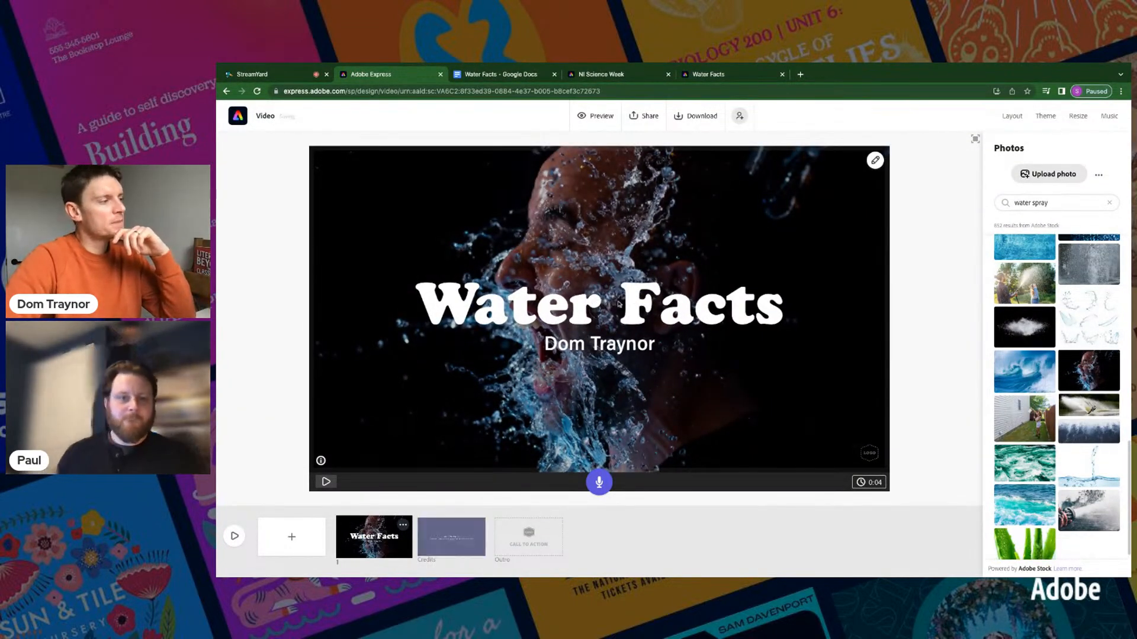
left_click(635, 293)
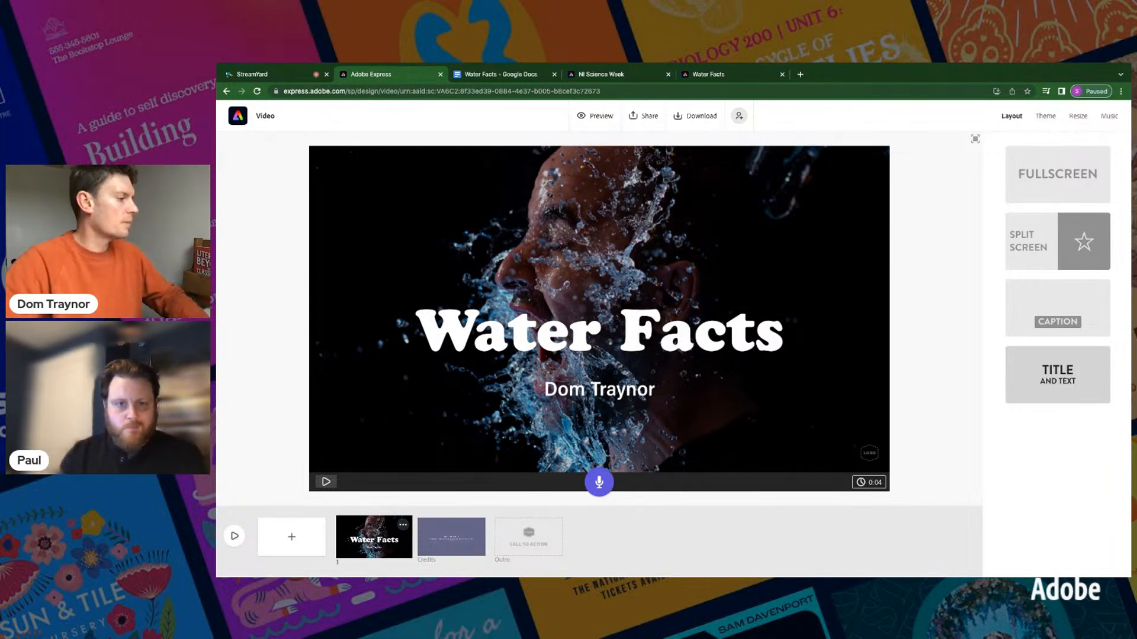
Step: Record a short voice narration on the title slide and play it back
left_click(599, 482)
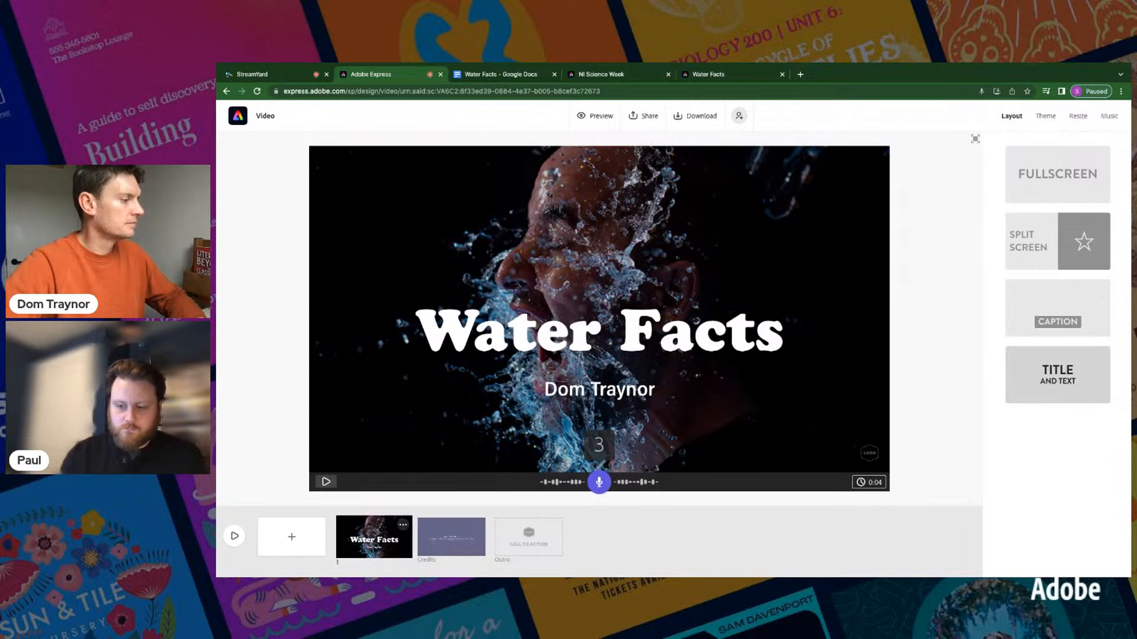
left_click(600, 482)
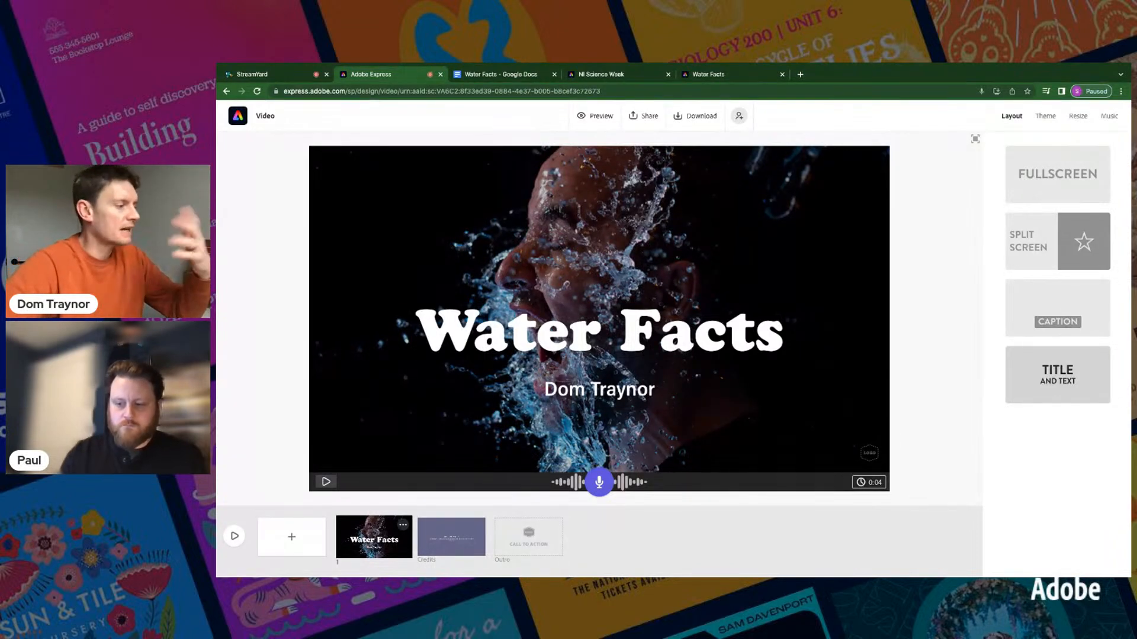
left_click(325, 482)
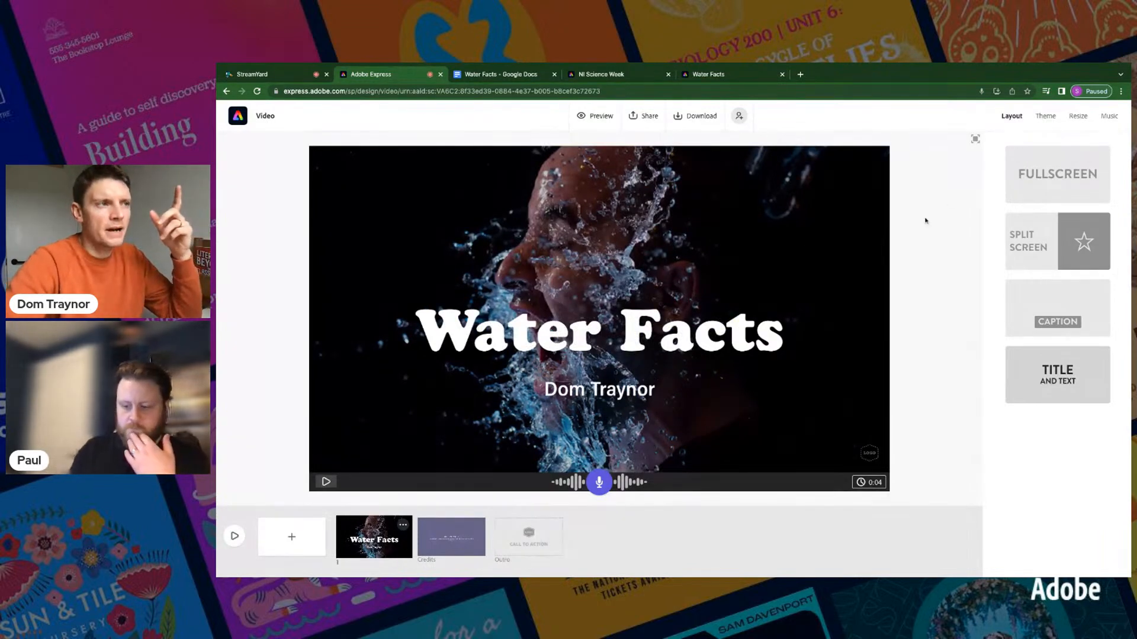
Step: Preview the Playful track "Spirit of the Time" and set it as the video's background music
left_click(1108, 117)
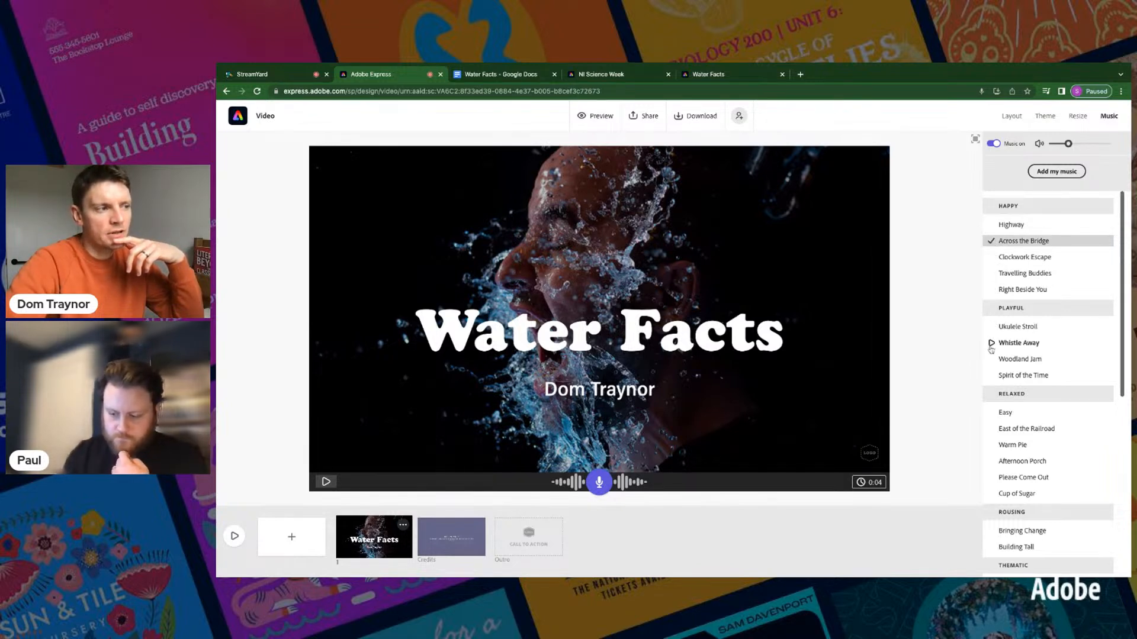
left_click(992, 377)
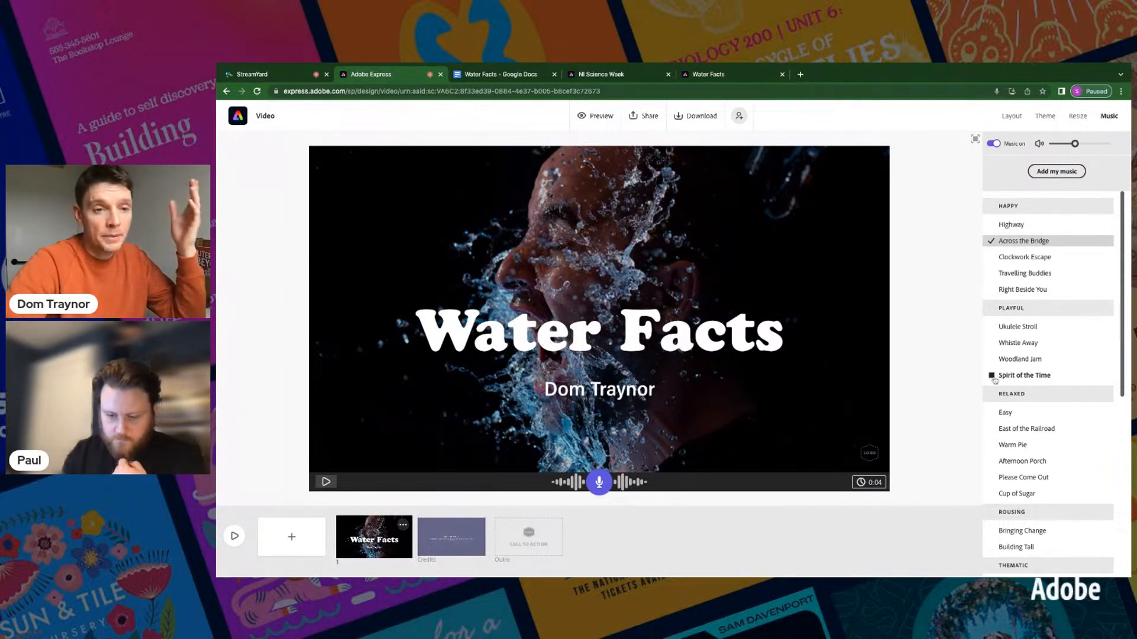
left_click(1026, 377)
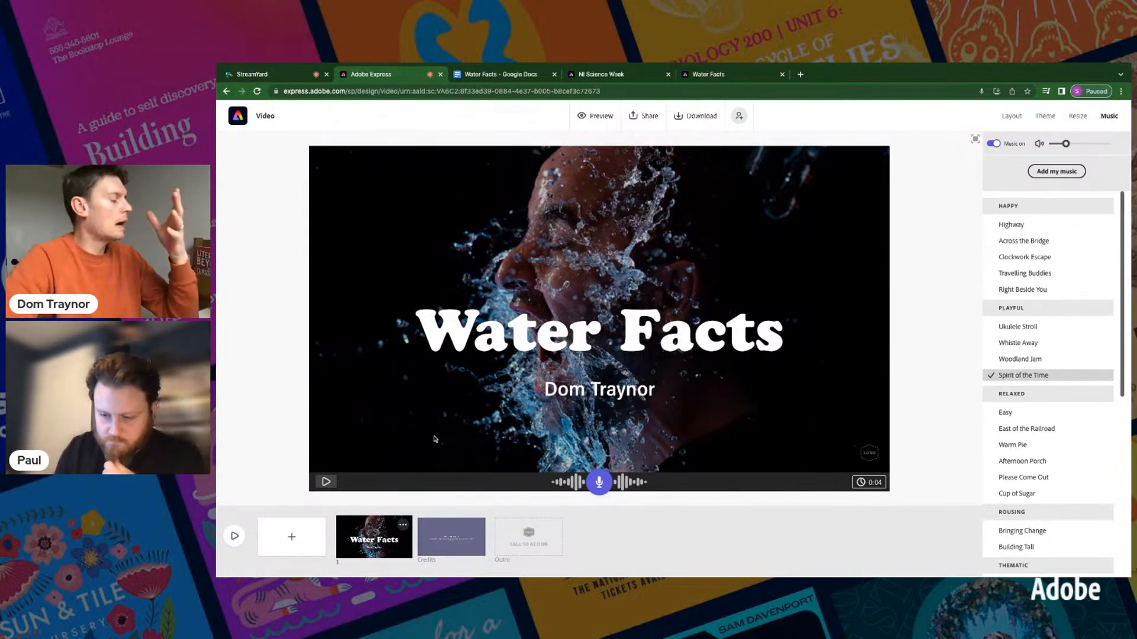
Step: Add a second slide, then copy the heading "Almost all Earth's water is in the oceans" from the Water Facts document
left_click(310, 533)
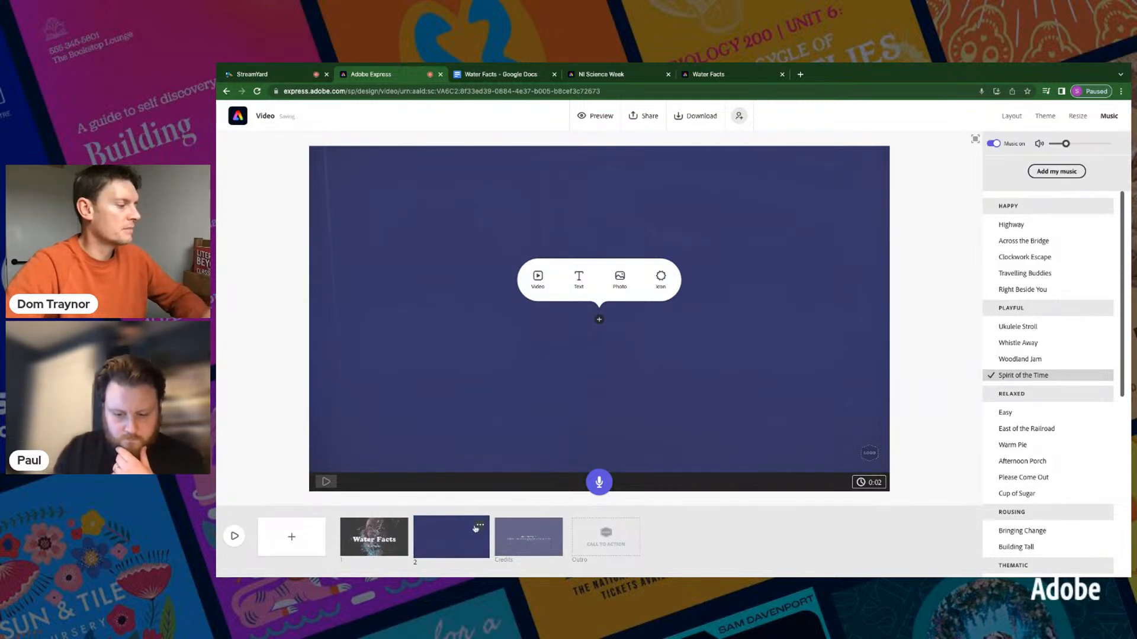
left_click(501, 74)
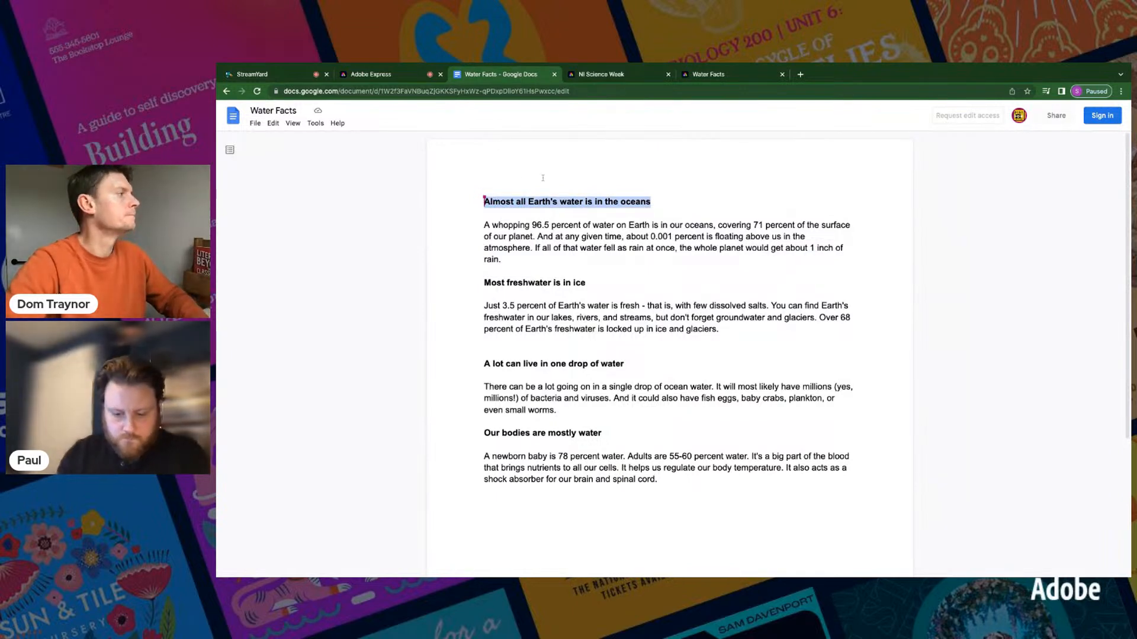
left_click(372, 78)
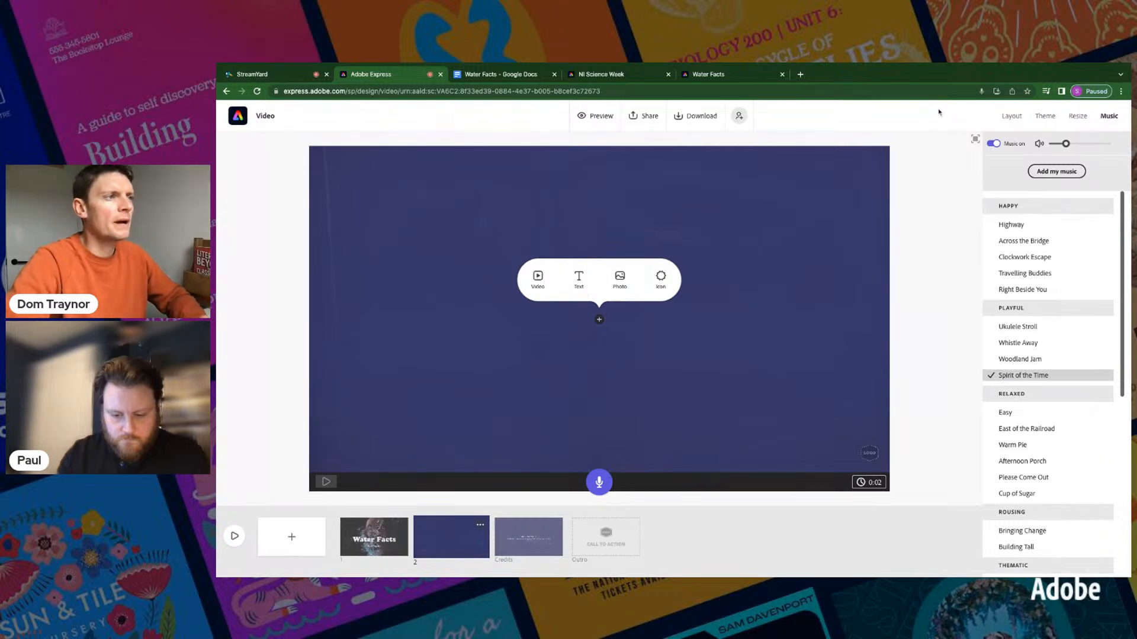
Step: Give the second slide the Caption layout and enter the caption "Almost all Earth's water is in the oceans"
left_click(1011, 116)
left_click(1041, 326)
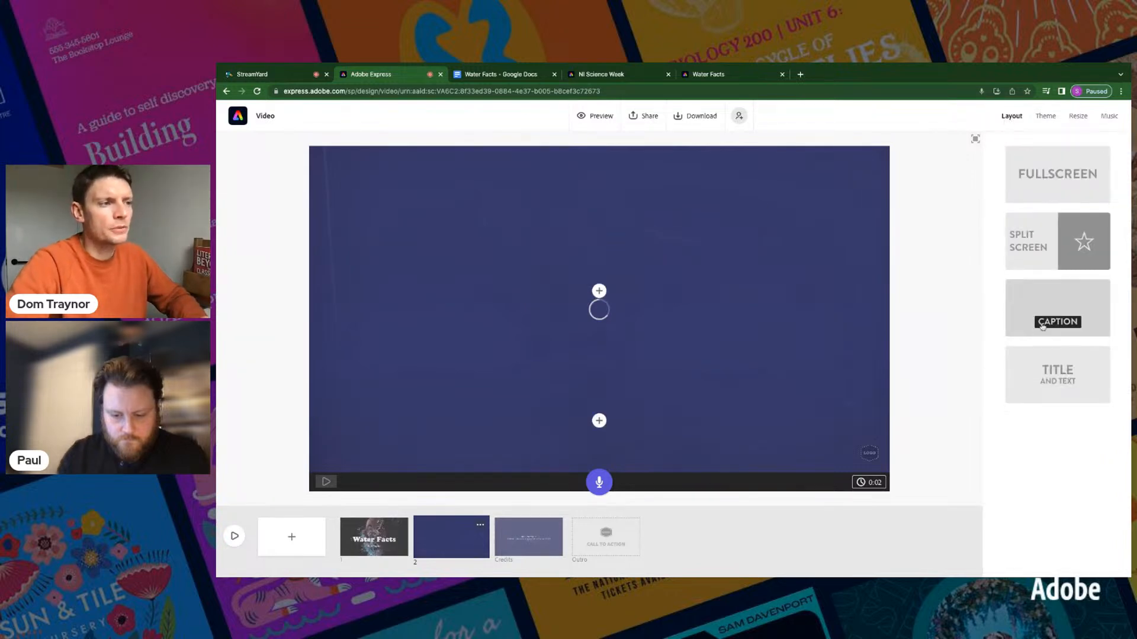
left_click(599, 300)
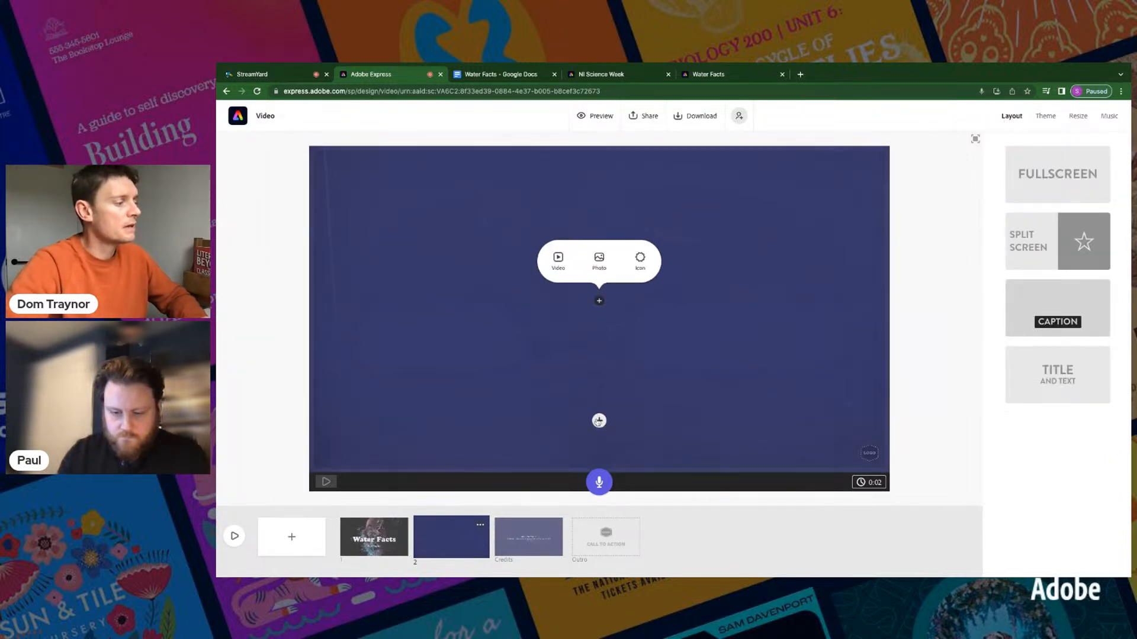
left_click(598, 422)
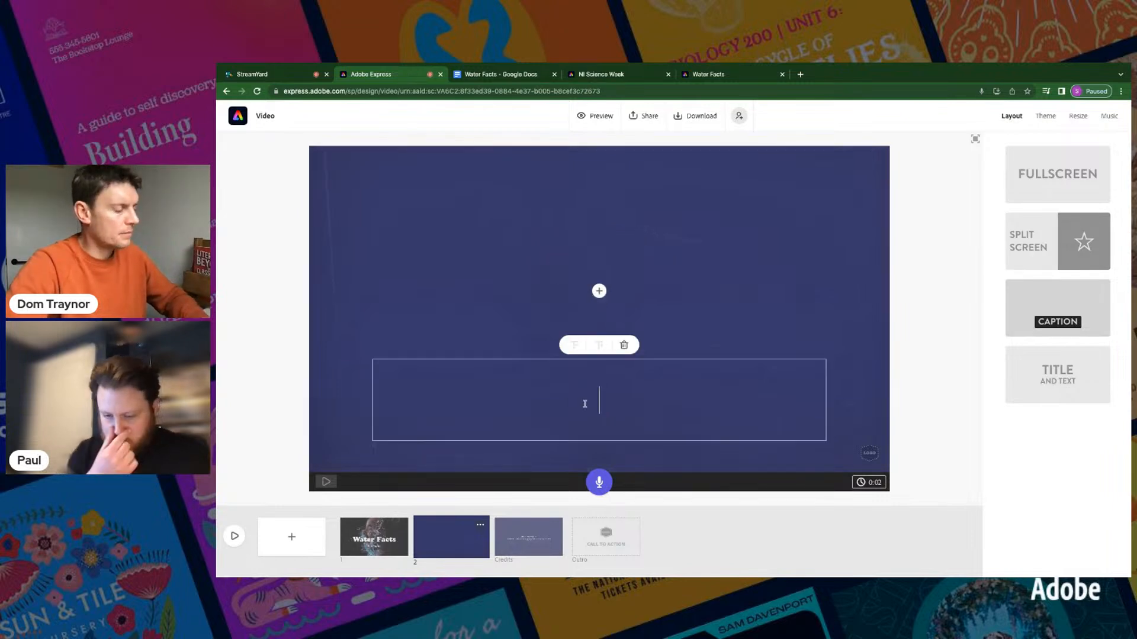
type("Almost all Earth's water is in the oceans")
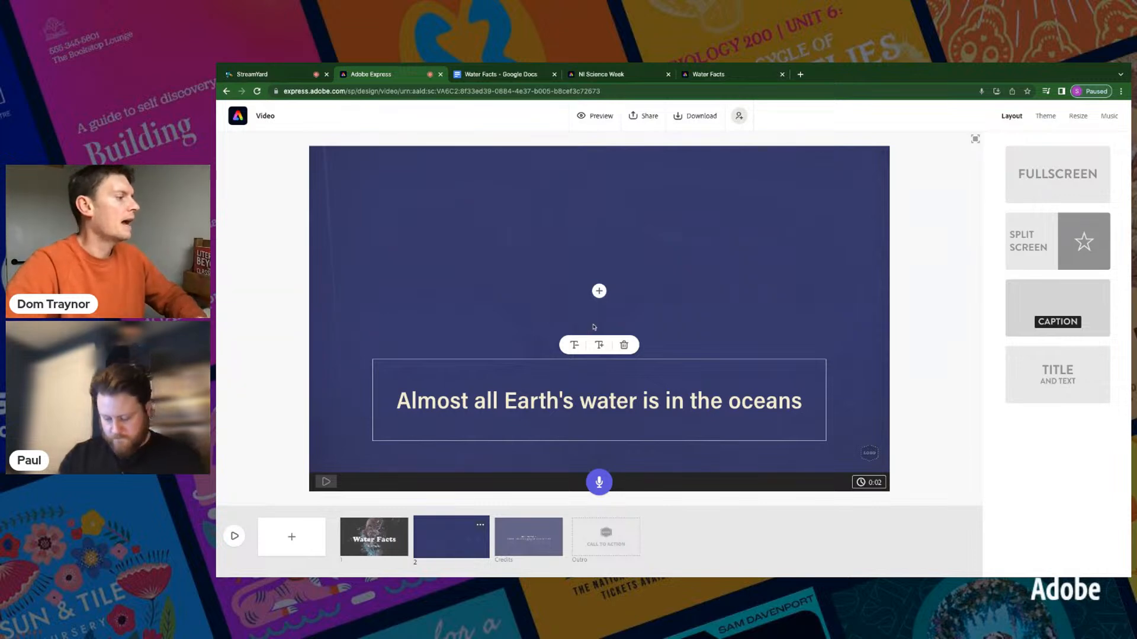
Step: Search the stock photos for "killer whale" and add the photo of a whale tail with seabirds to the second slide
left_click(598, 291)
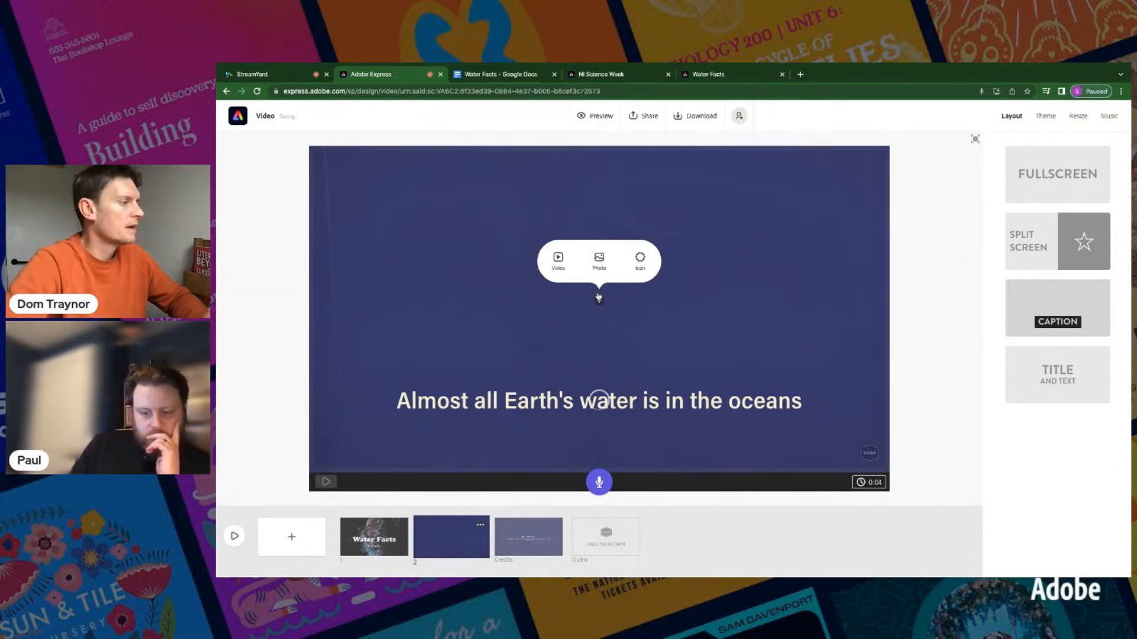
left_click(598, 269)
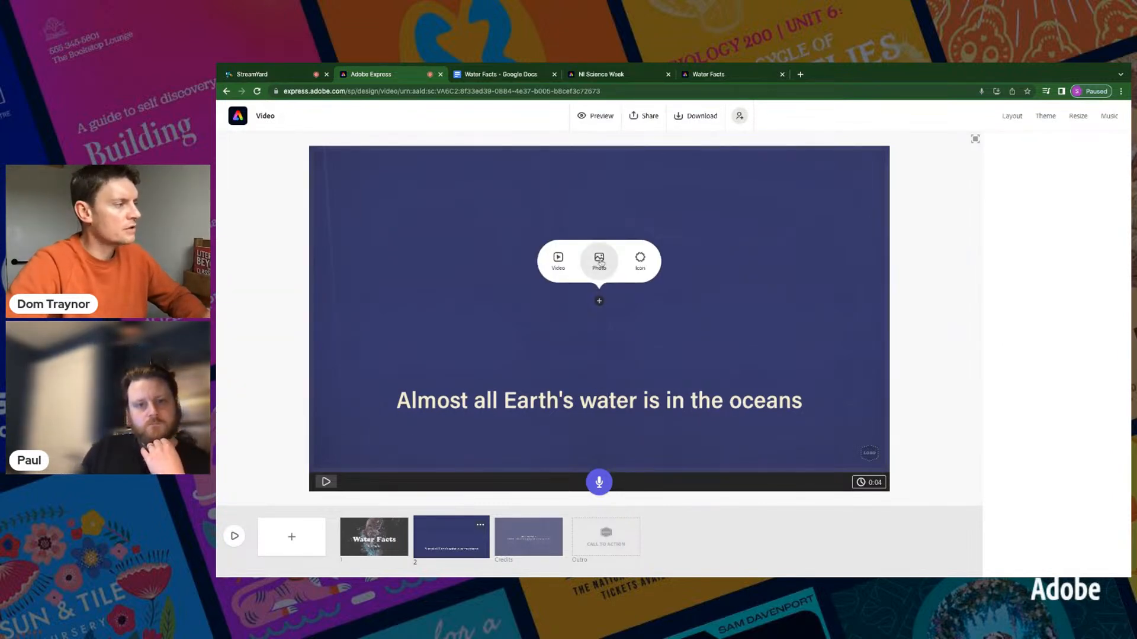
triple_click(1043, 202)
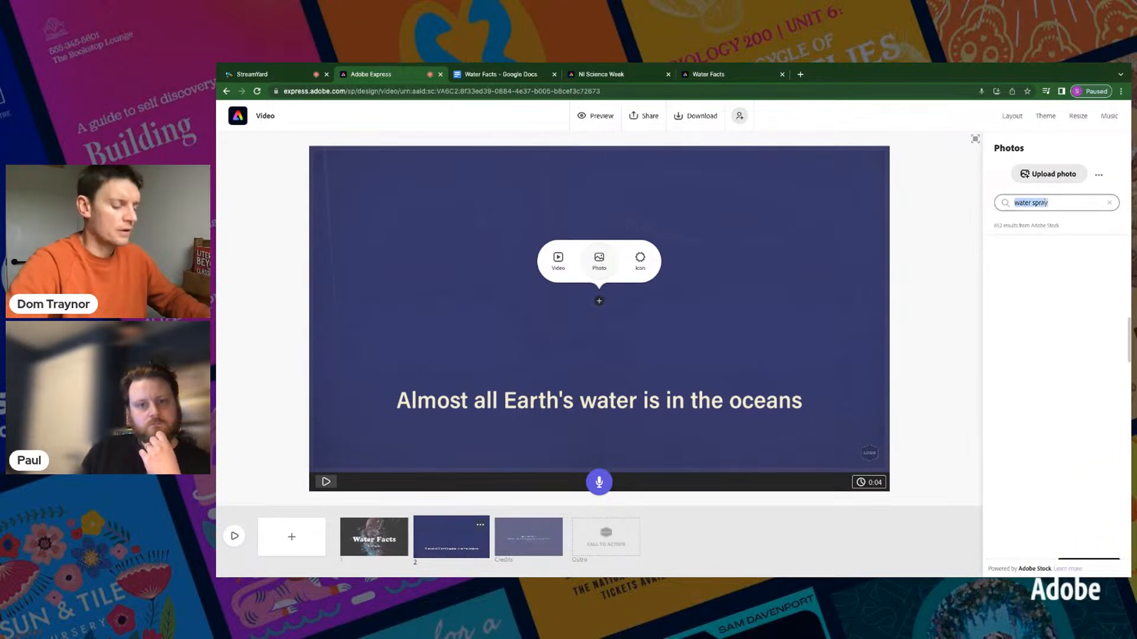
type("ocean")
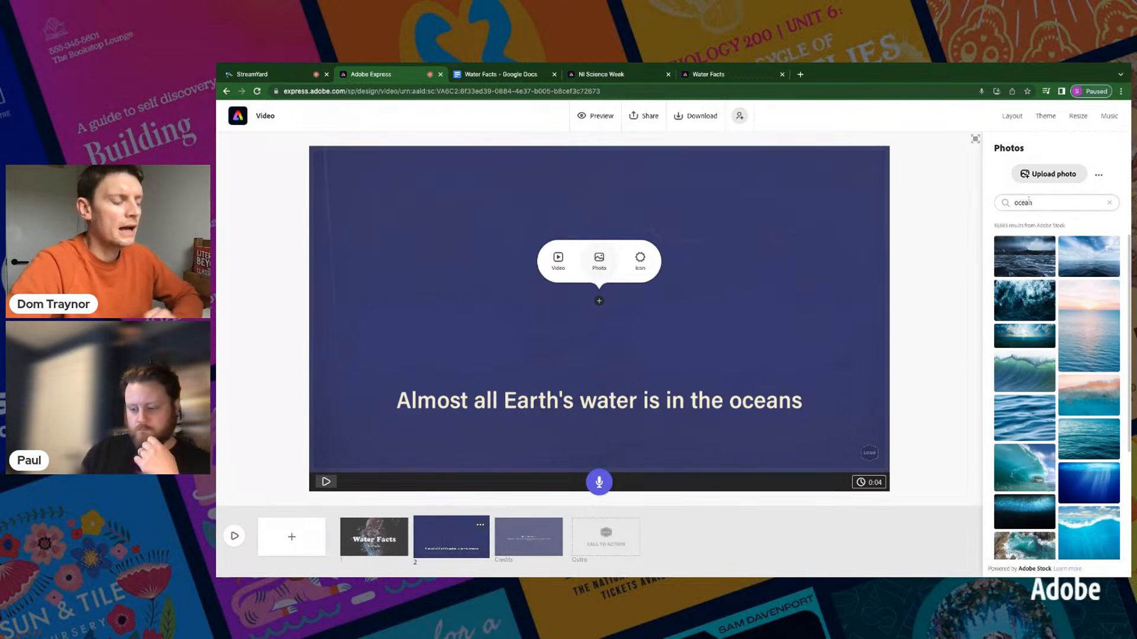
double_click(1024, 199)
type("killer whale")
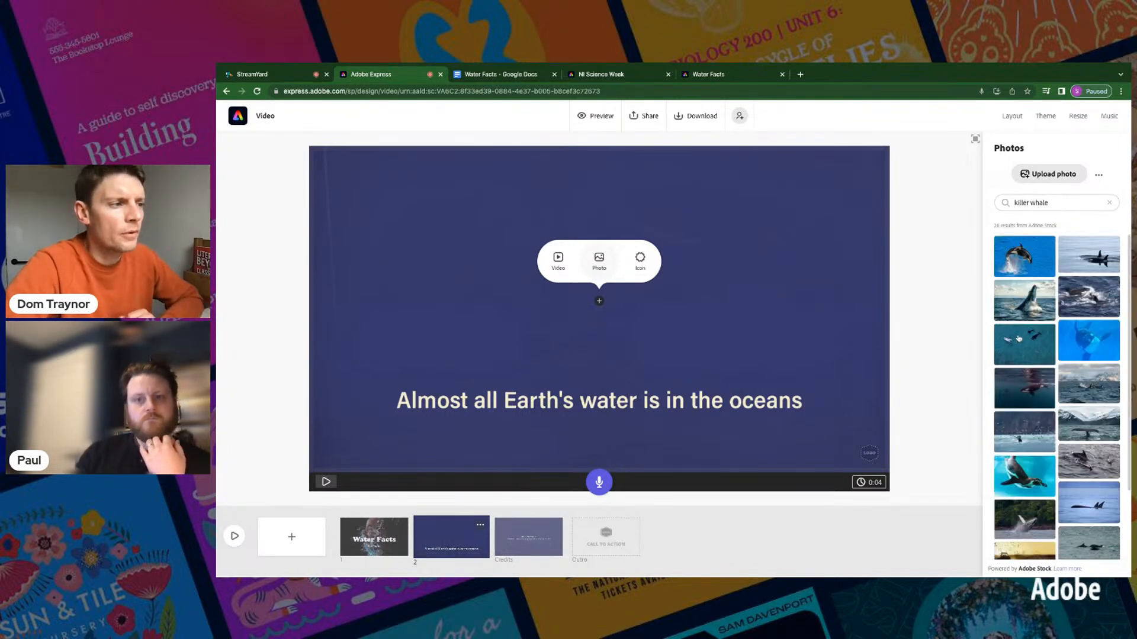
left_click(1024, 434)
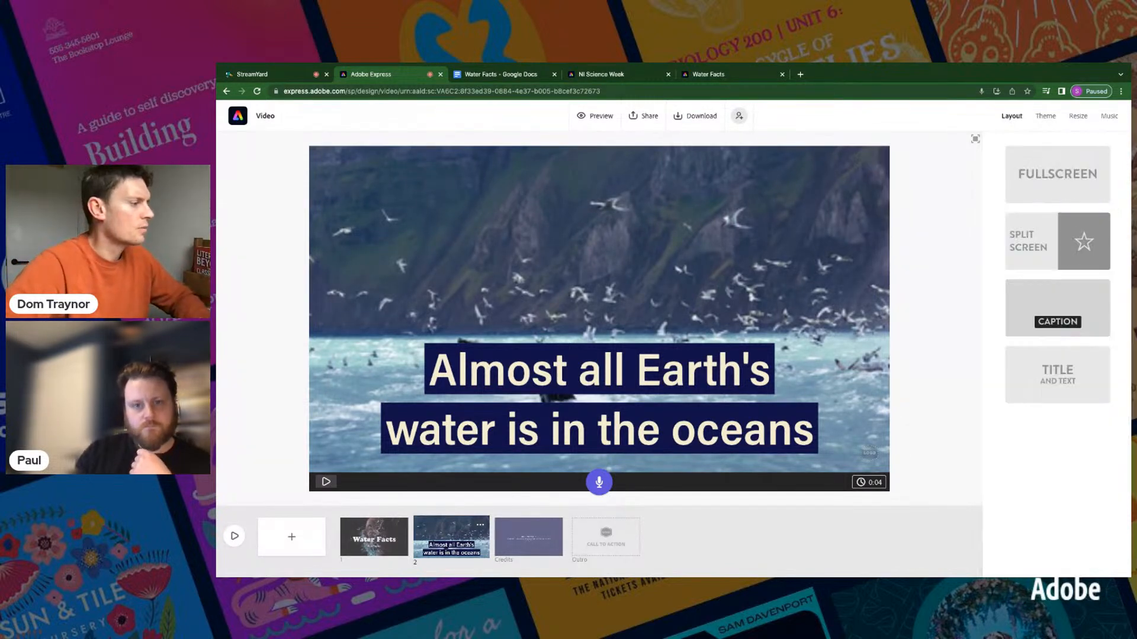
Step: Reduce the second slide's caption size and place the caption in the upper-left corner of the photo
double_click(649, 361)
left_click(573, 328)
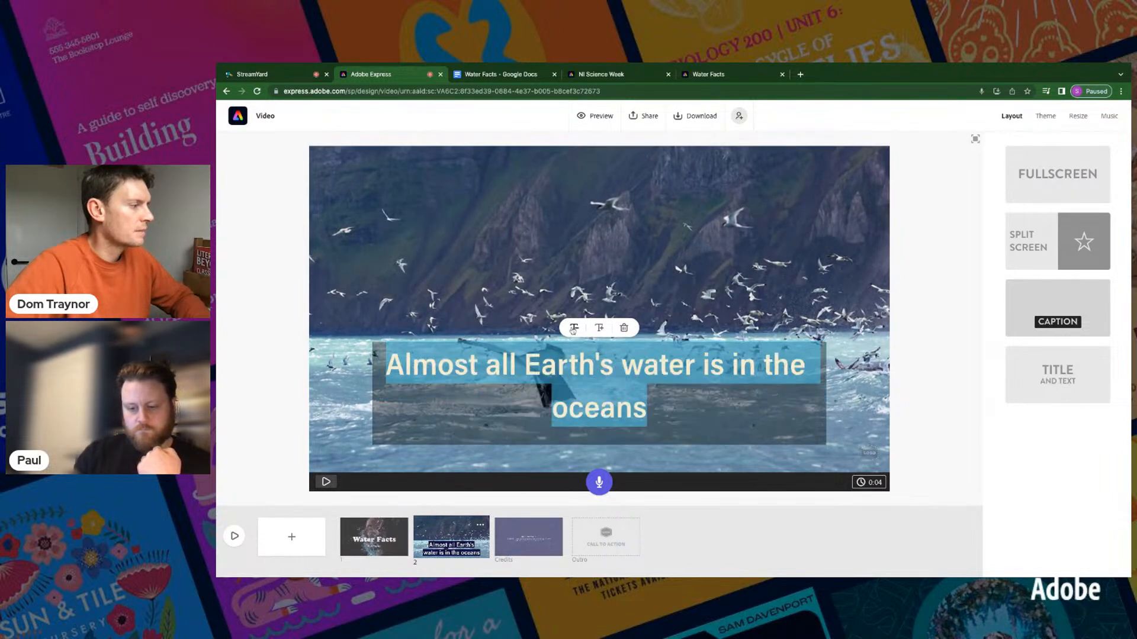
left_click(573, 328)
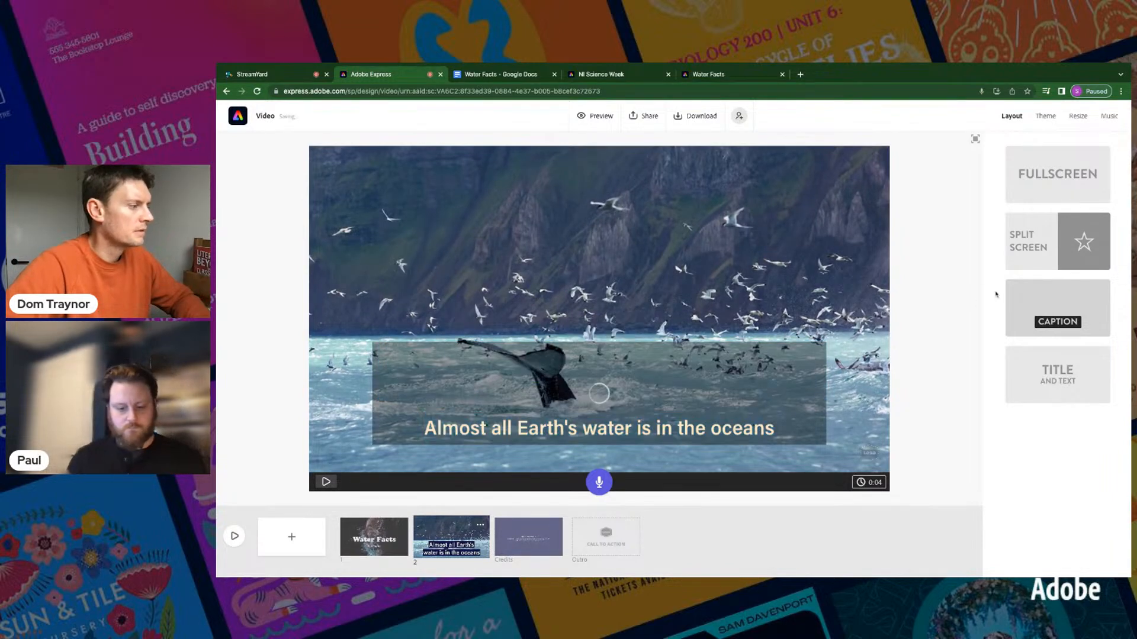
left_click(943, 313)
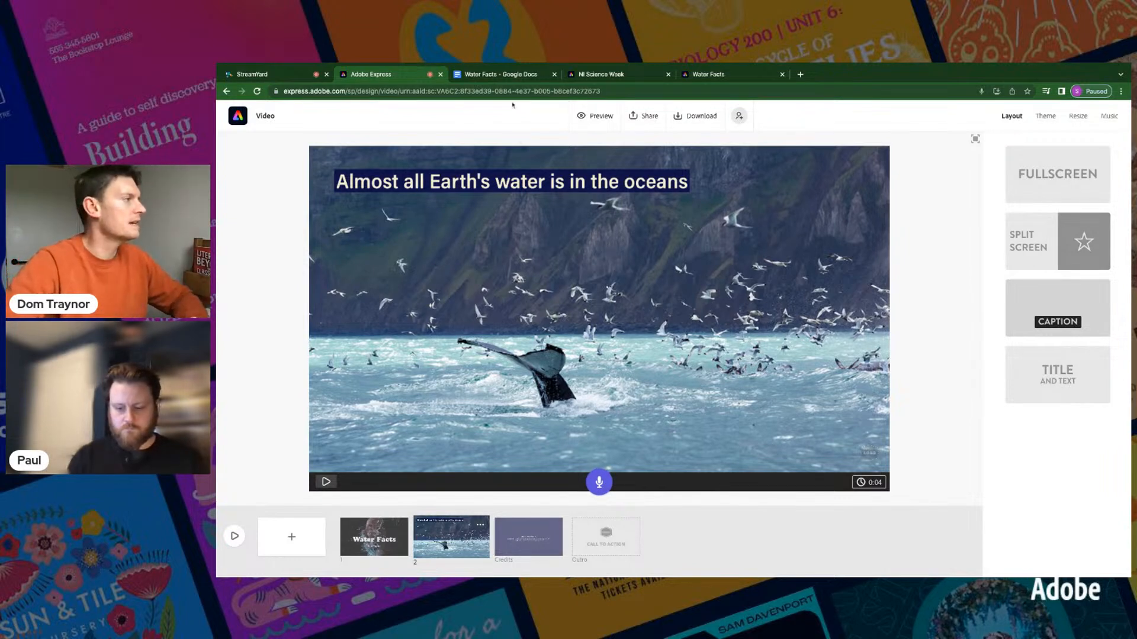
Step: Copy the "A whopping 96.5 percent" paragraph from the Water Facts document and paste it below the heading in the second slide's caption
key("ctrl+Tab")
triple_click(477, 224)
key("ctrl+c")
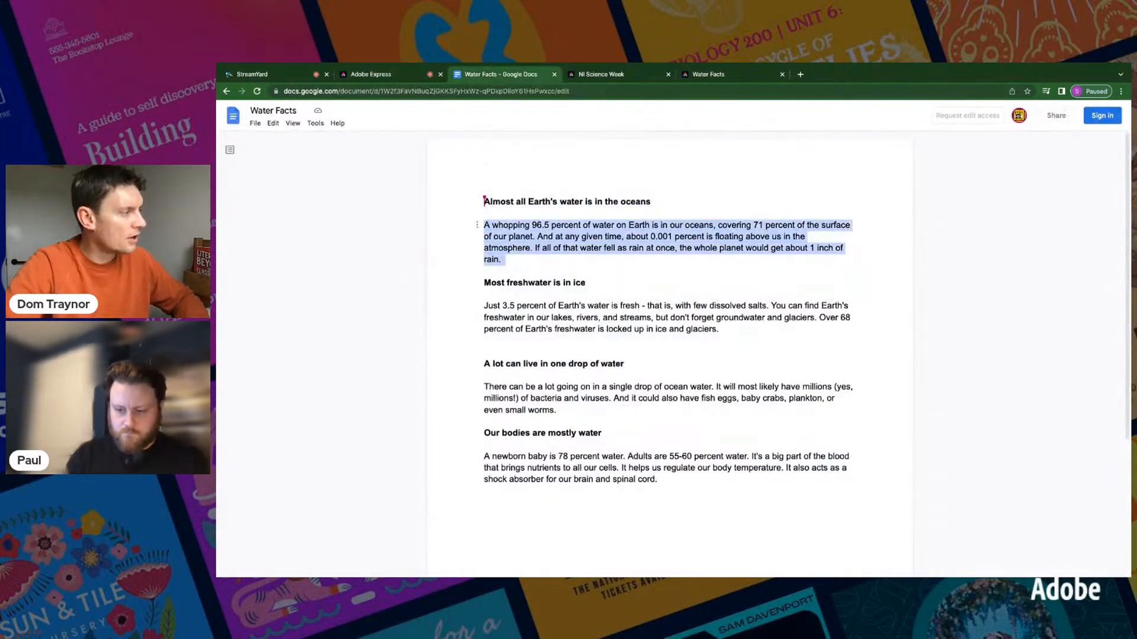
left_click(389, 78)
left_click(413, 179)
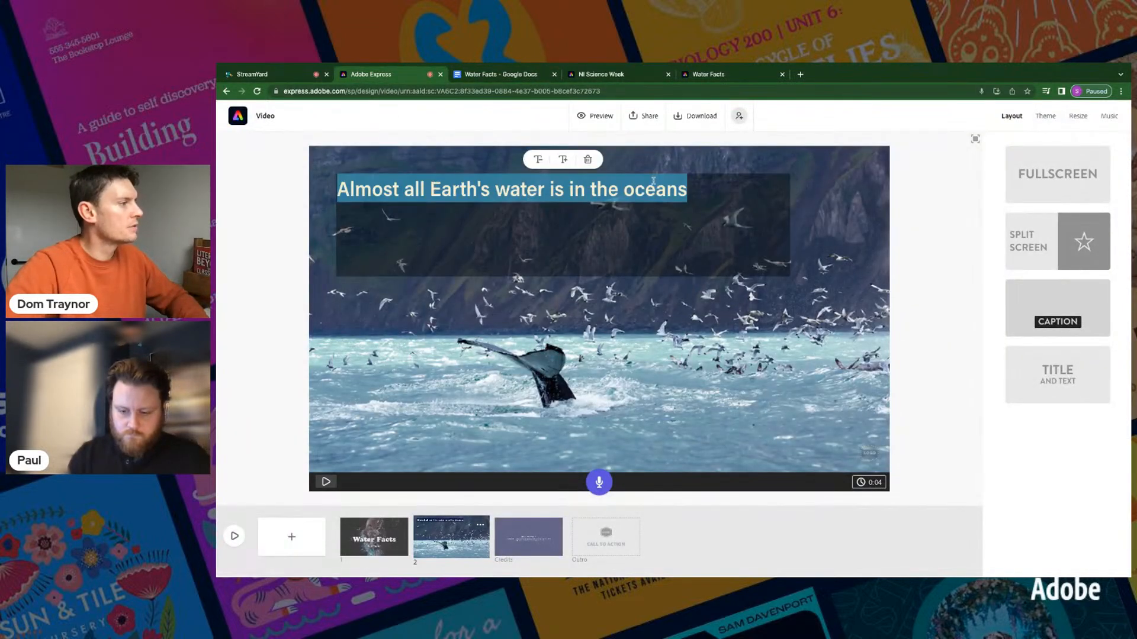
left_click(696, 189)
key("Return")
key("Return")
key("ctrl+v")
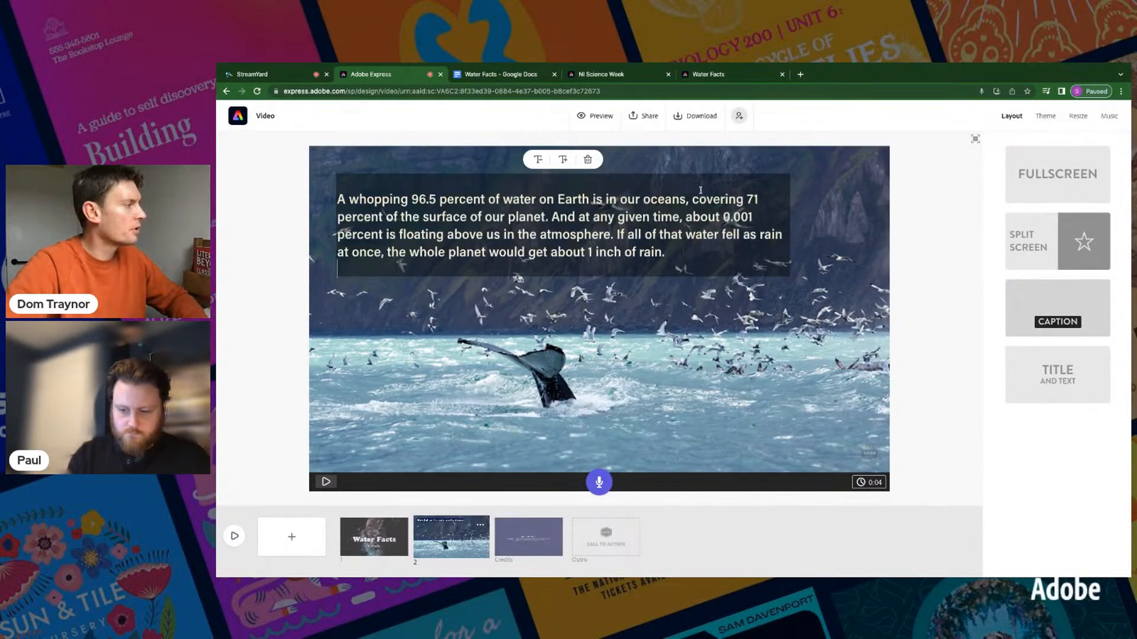
left_click(934, 266)
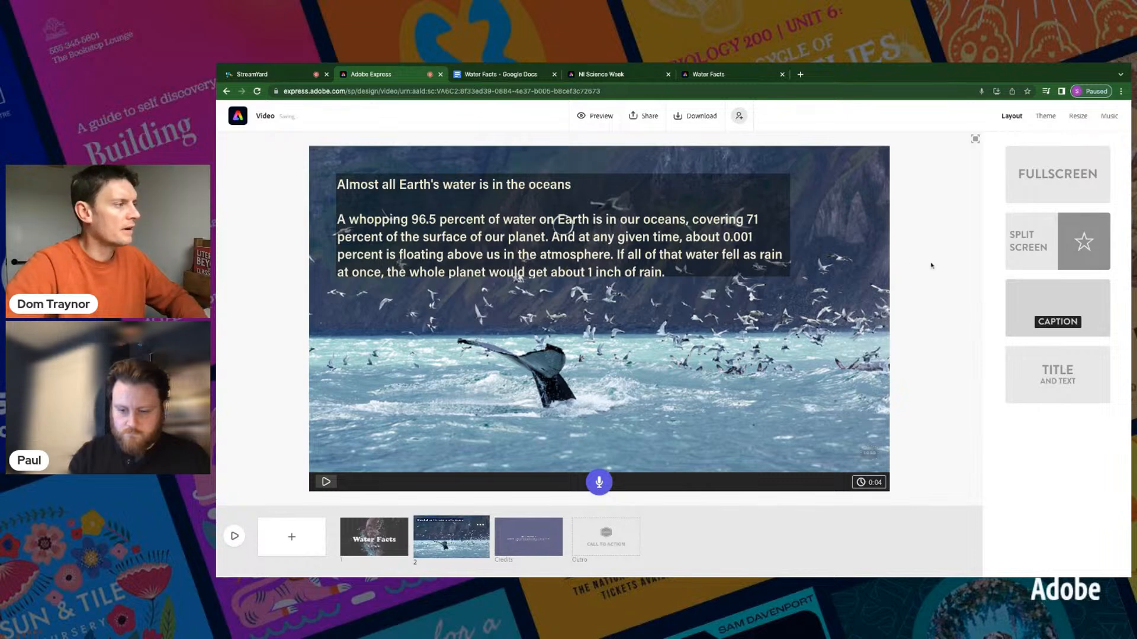
Step: Record the ocean fact narration on the second slide, then delete the paragraph from the caption, keeping only the heading
left_click(599, 483)
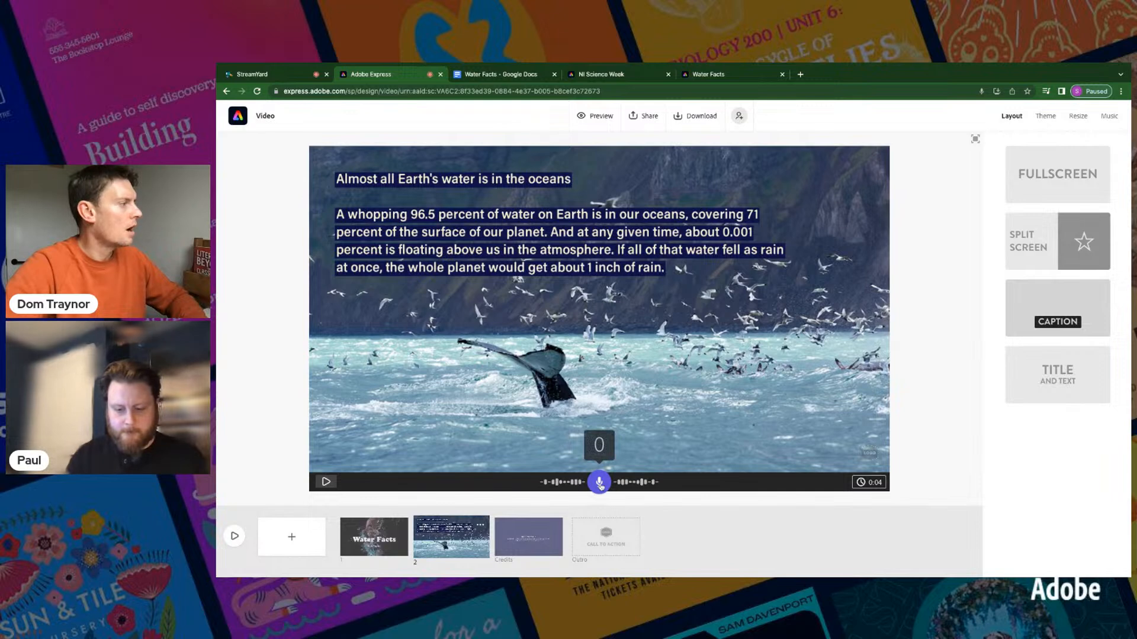
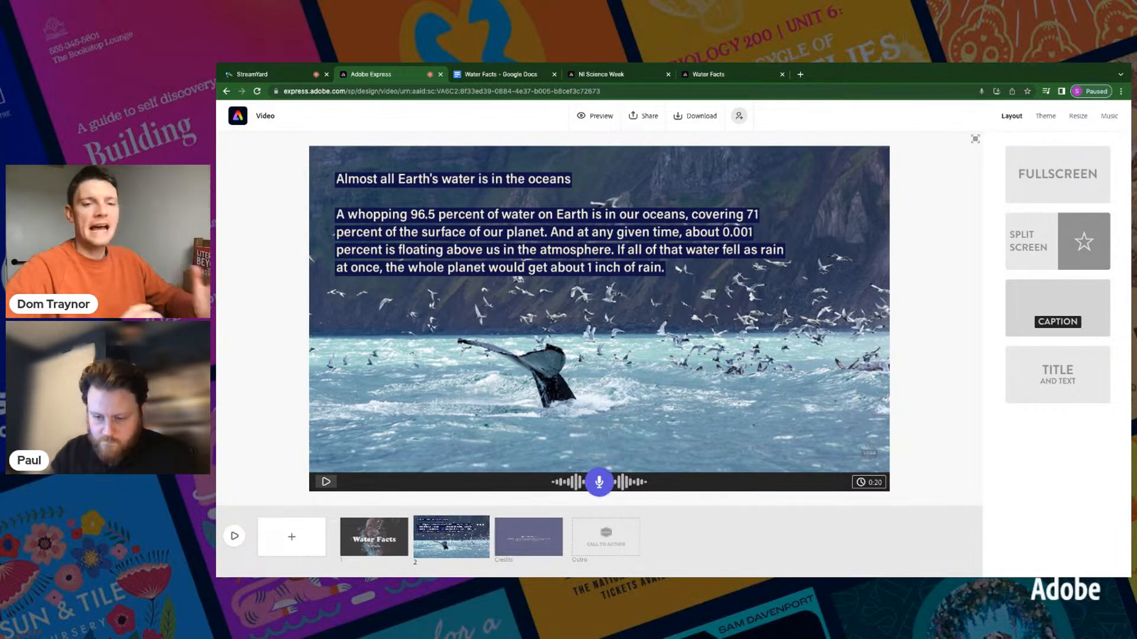
left_click(451, 245)
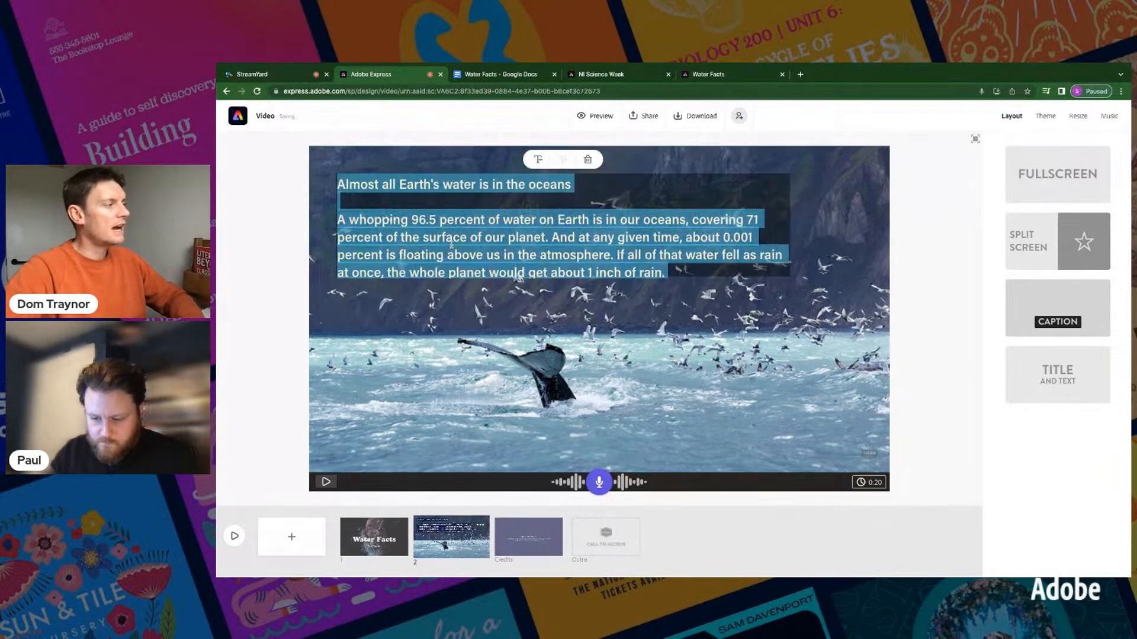
left_click(346, 220)
left_click_drag(337, 220, 749, 276)
key("BackSpace")
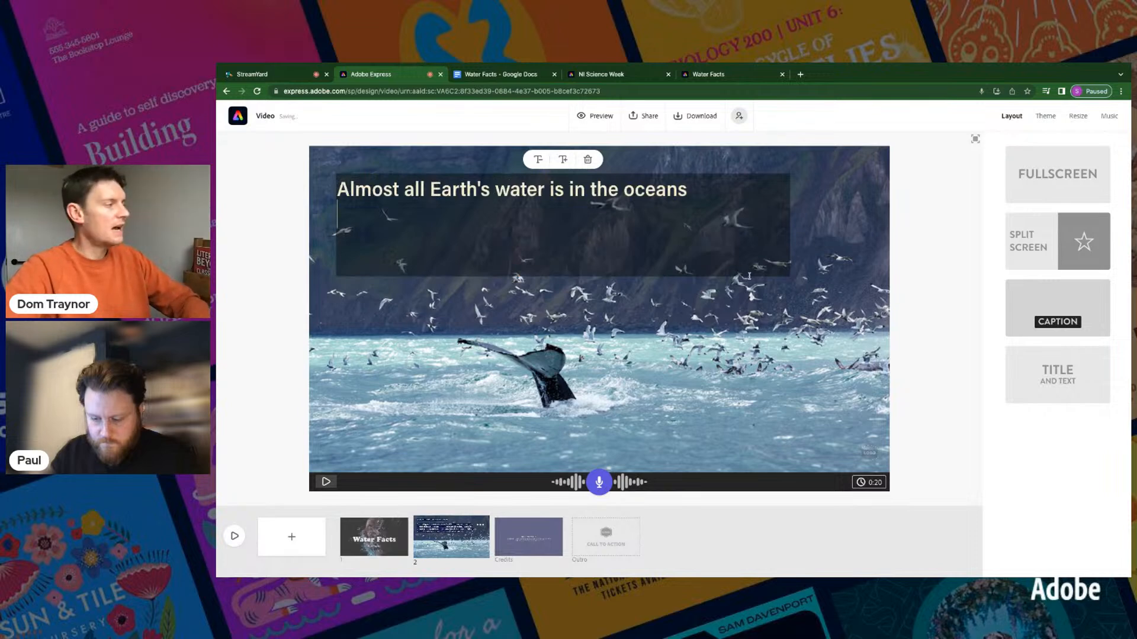
left_click(958, 263)
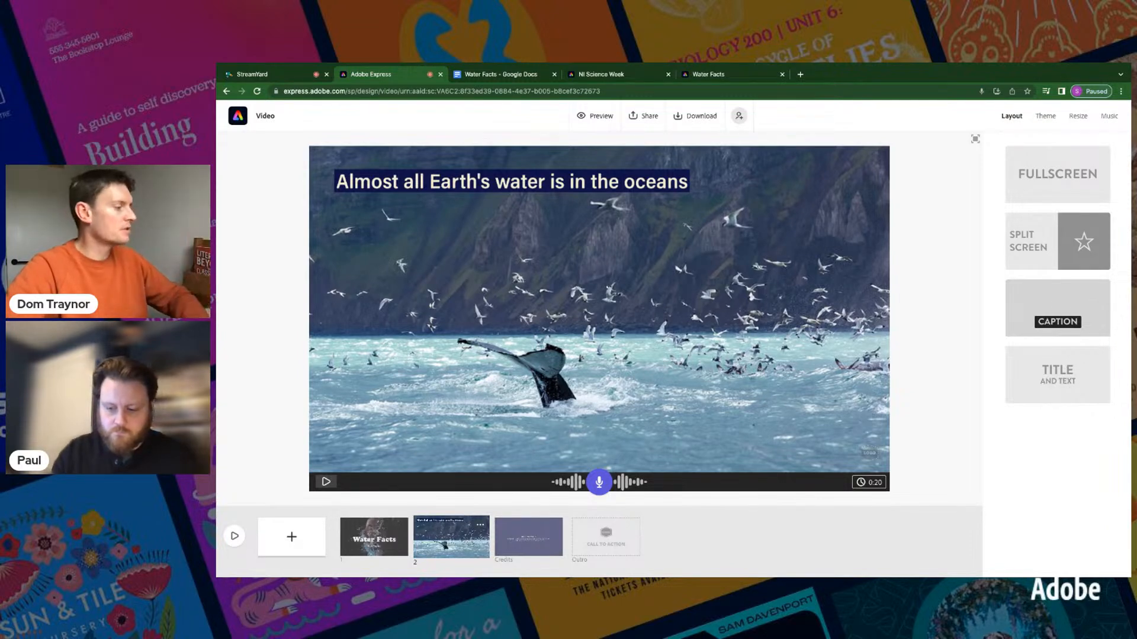
Step: Add a third slide with the Split Screen layout, then copy the "Just 3.5 percent" freshwater paragraph from the Water Facts document
left_click(291, 537)
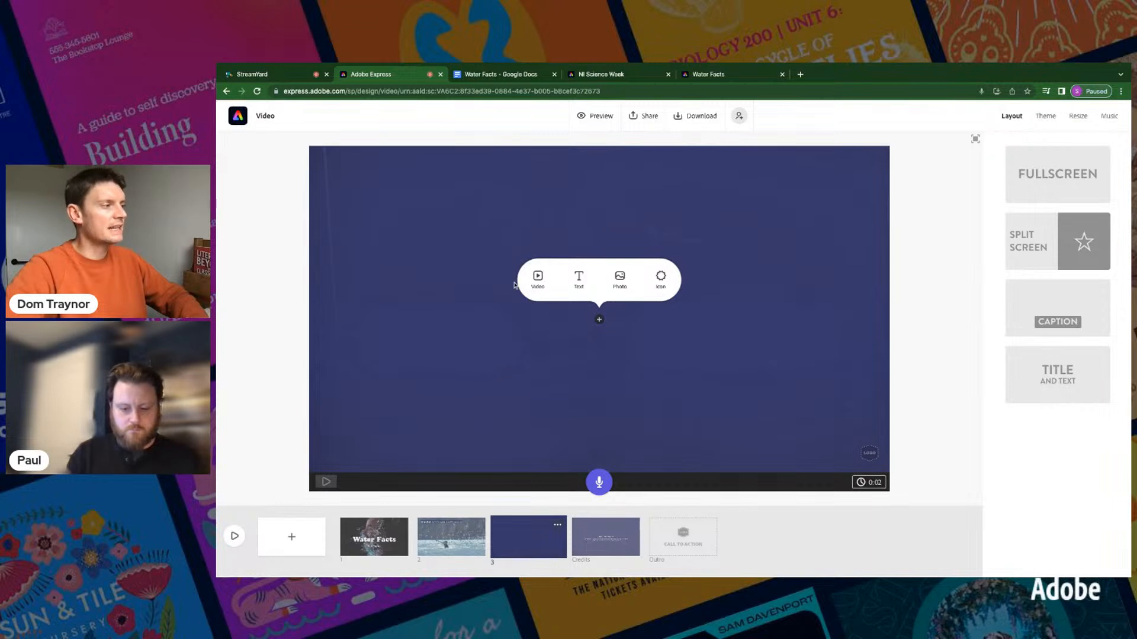
left_click(1044, 240)
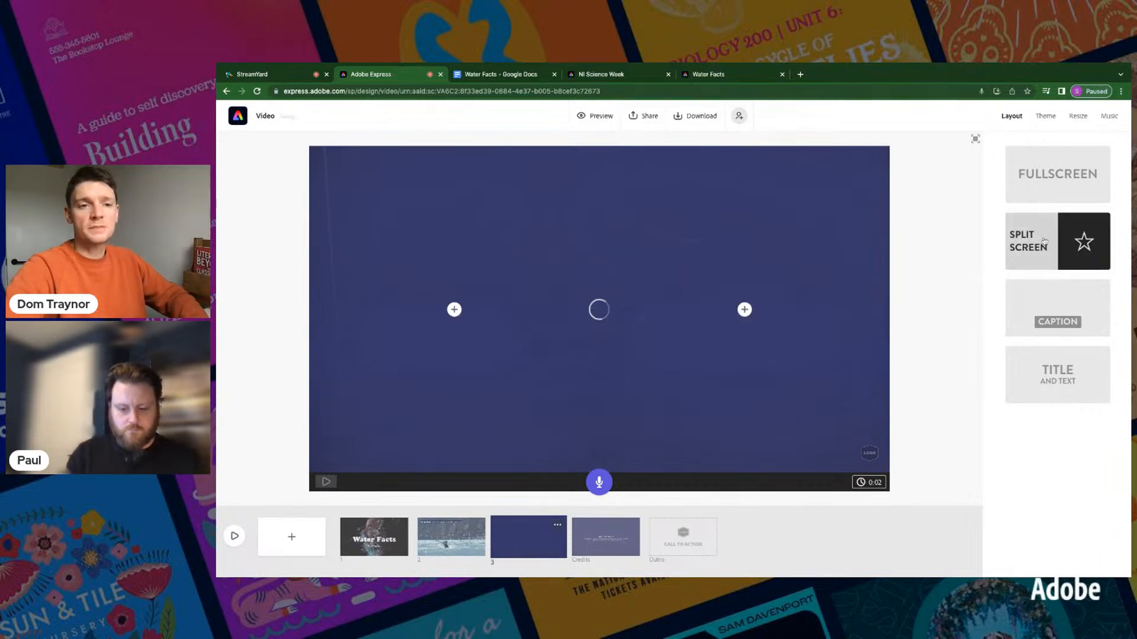
left_click(494, 75)
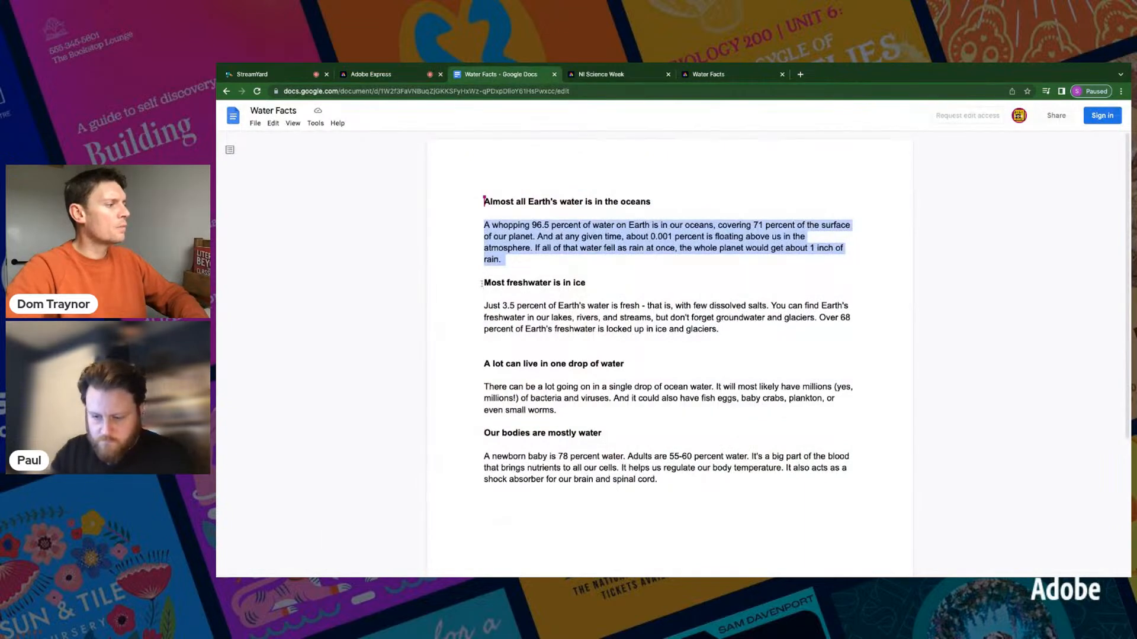
left_click_drag(484, 305, 759, 328)
key("ctrl+c")
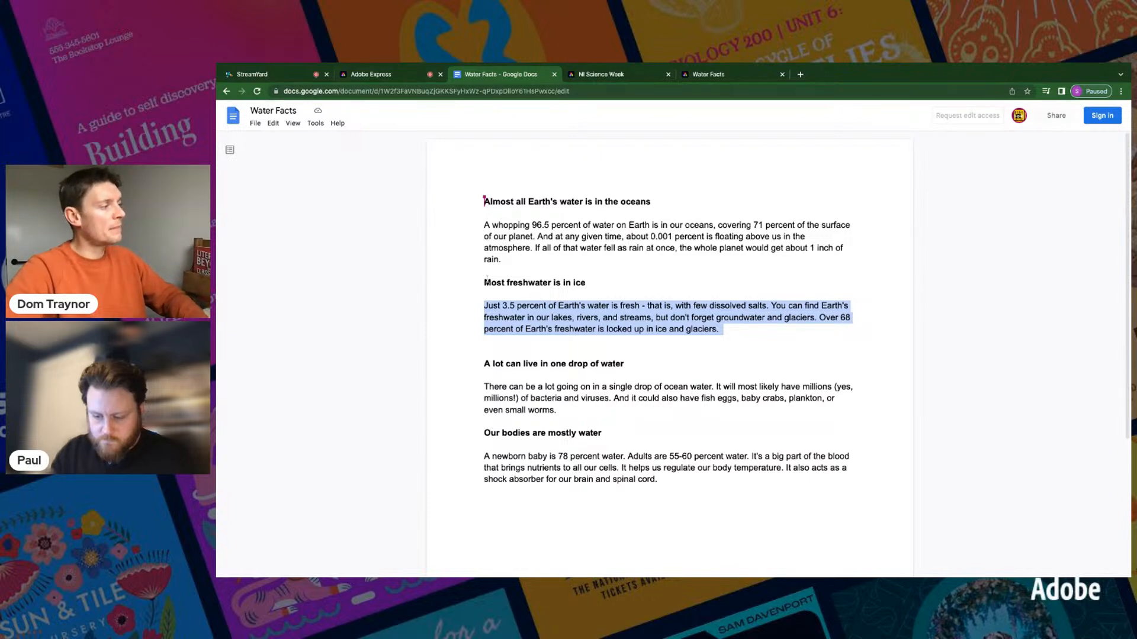
Step: Paste the freshwater paragraph as text in the third slide's left half and record the slide's voice narration
left_click(377, 74)
left_click(434, 277)
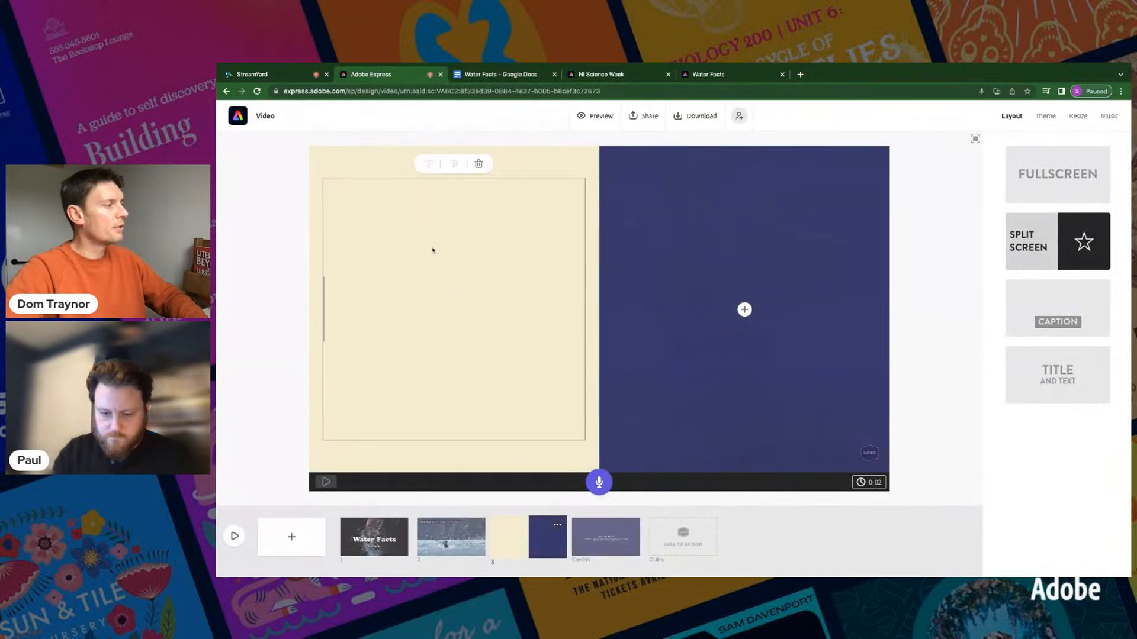
key("ctrl+v")
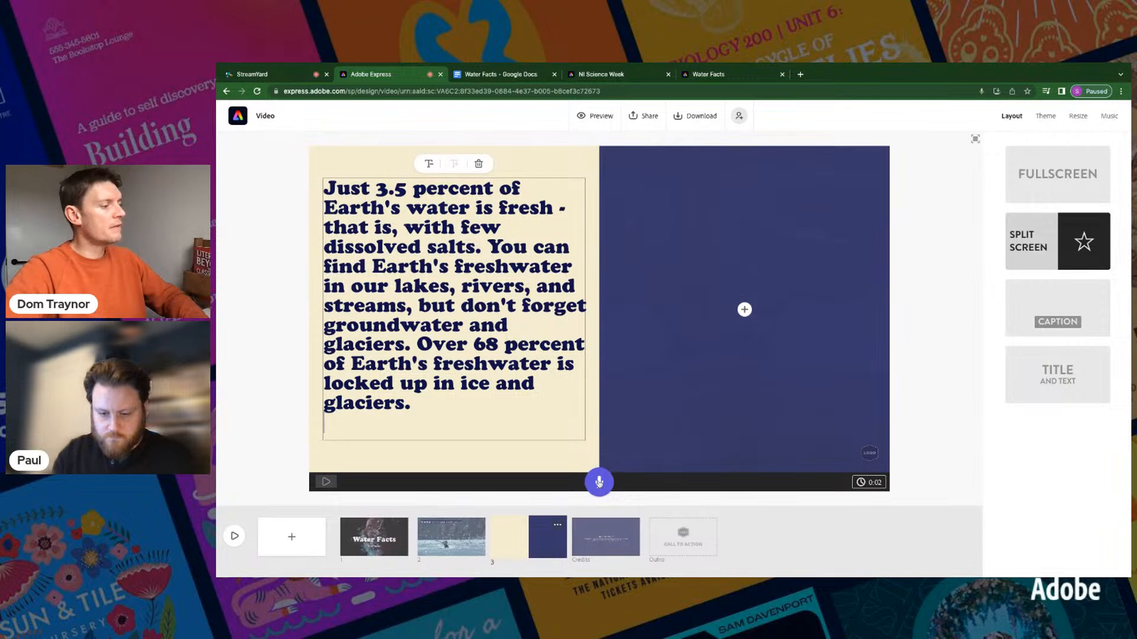
left_click(599, 483)
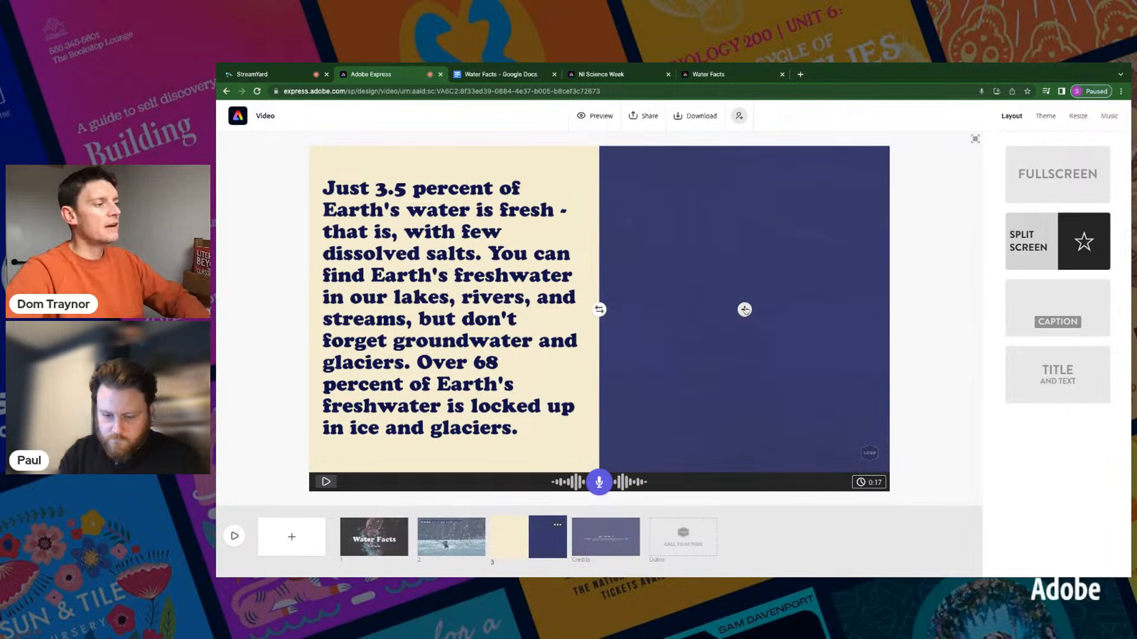
Step: Search the stock photos for "Iceberg", fill the third slide's empty half with an arched iceberg photo, and swap the two halves
left_click(744, 309)
left_click(744, 276)
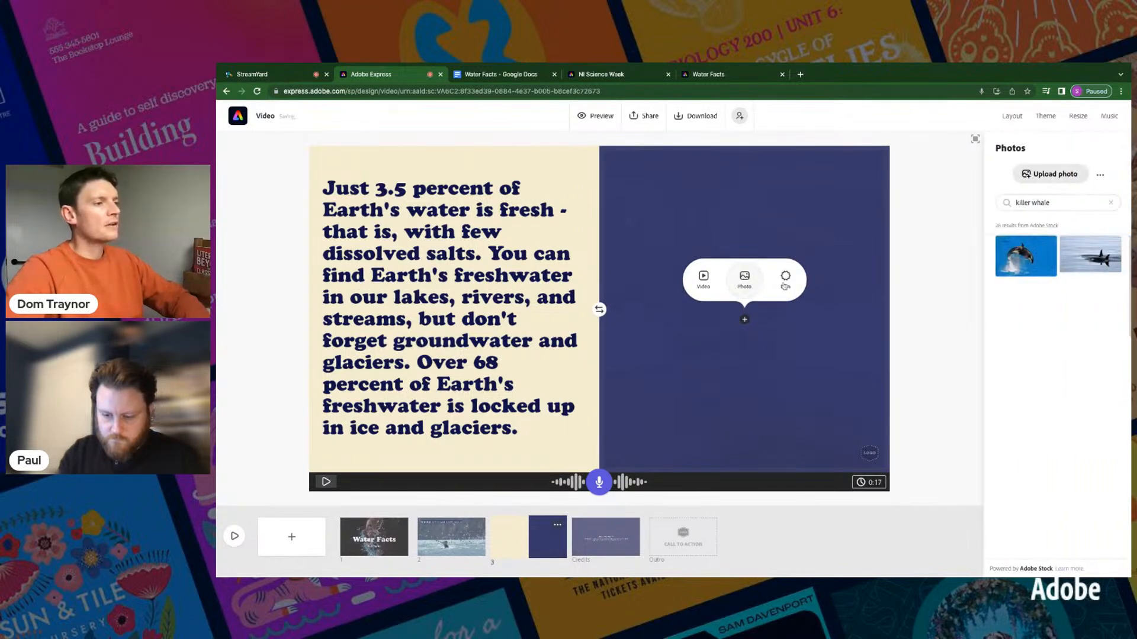
triple_click(1032, 203)
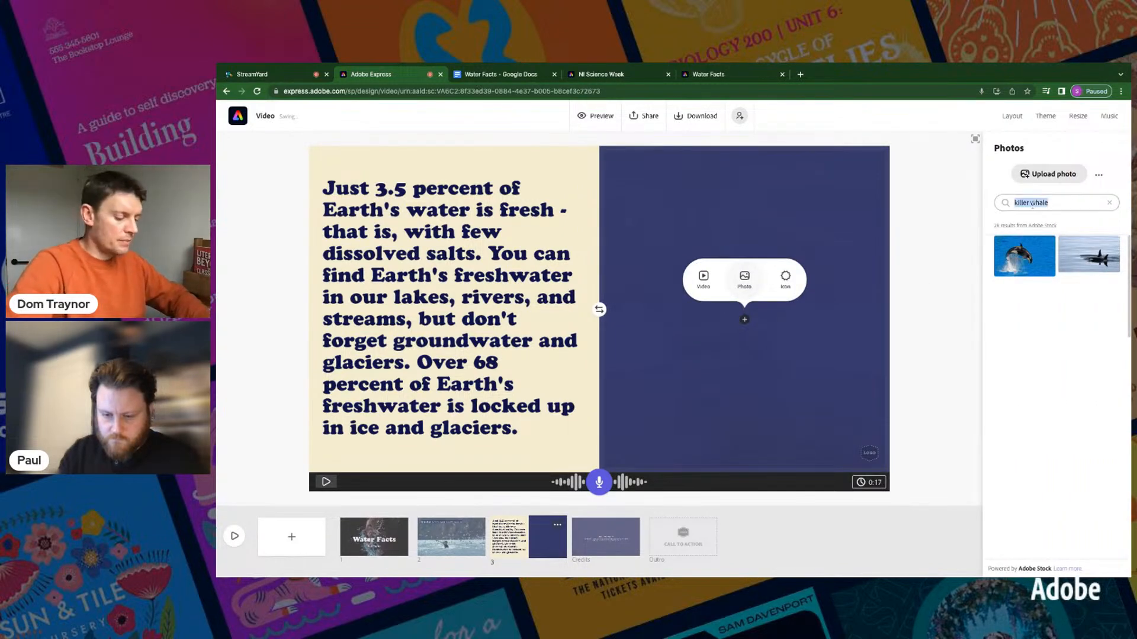
key("BackSpace")
type("Iceberg")
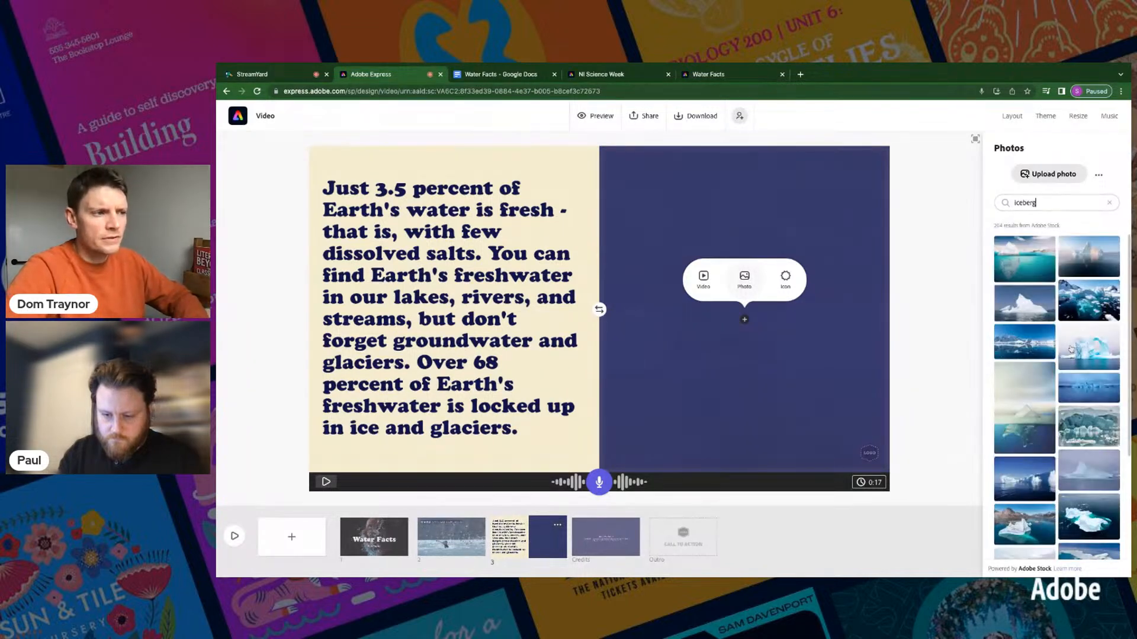
left_click(1081, 354)
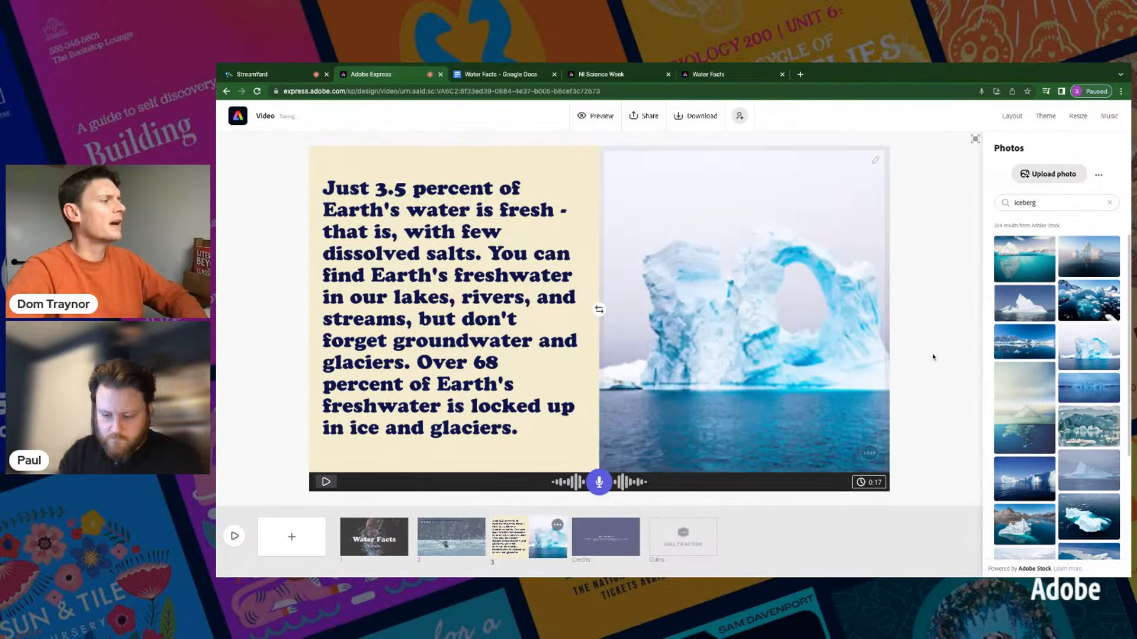
left_click(598, 313)
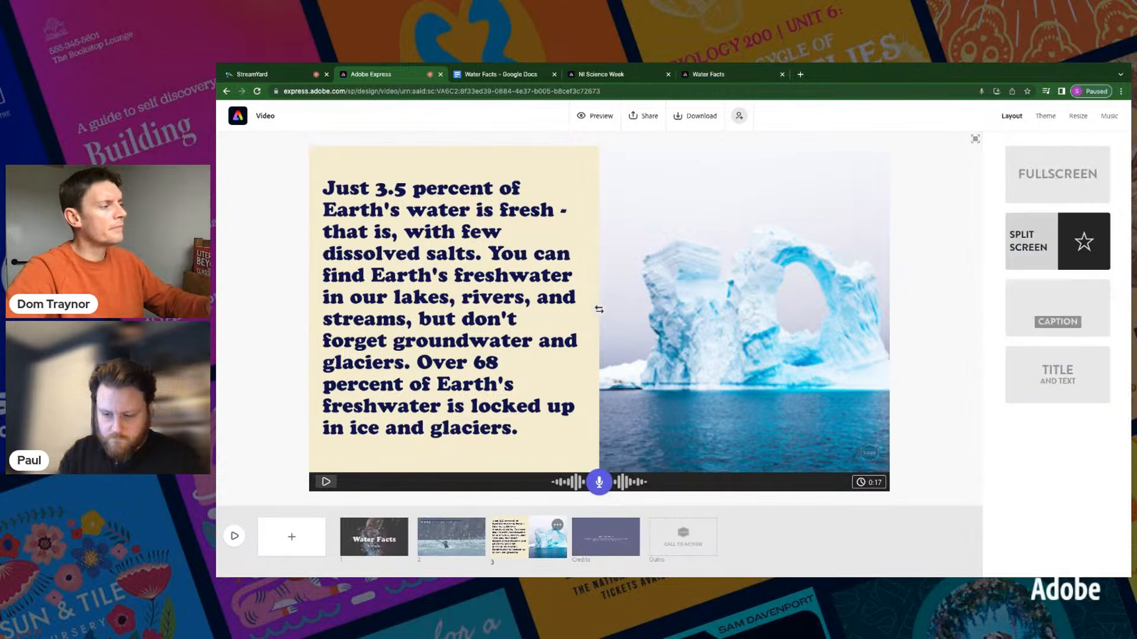
left_click(599, 309)
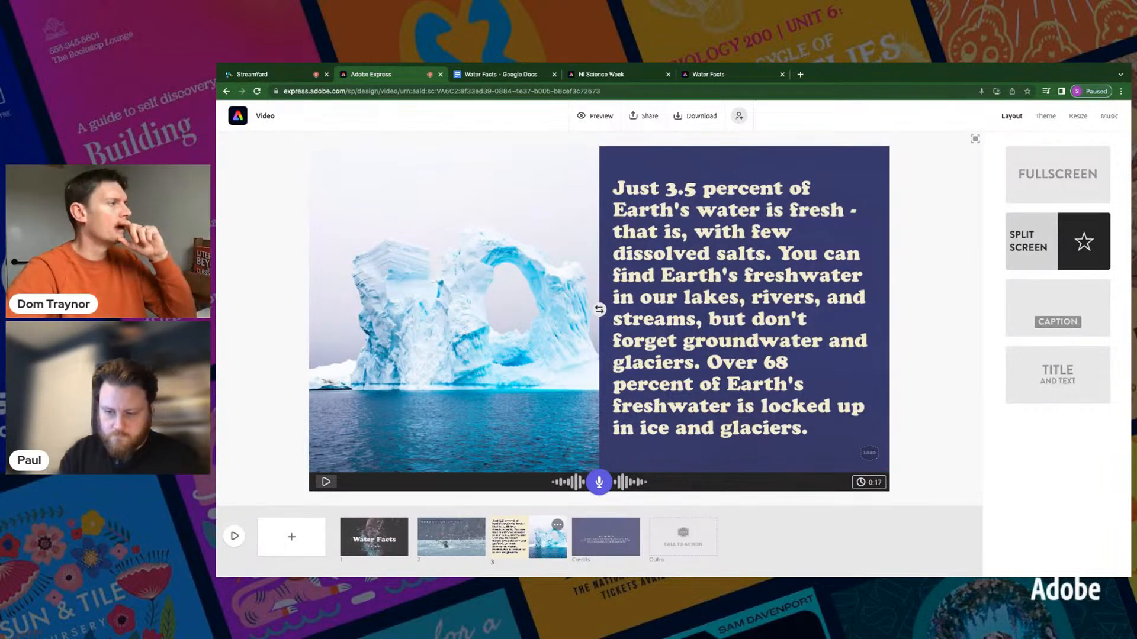
Step: Replace the third slide's paragraph with the heading "Most freshwater is in ice" copied from the Water Facts document
left_click(504, 74)
left_click_drag(484, 282, 591, 282)
key("ctrl+c")
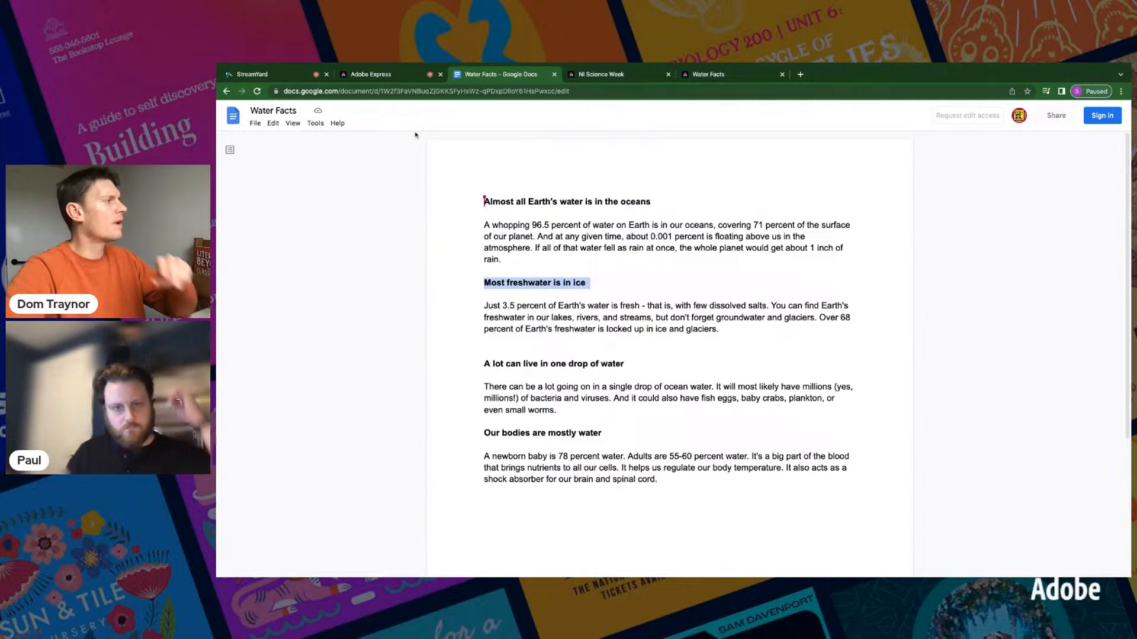
left_click(370, 74)
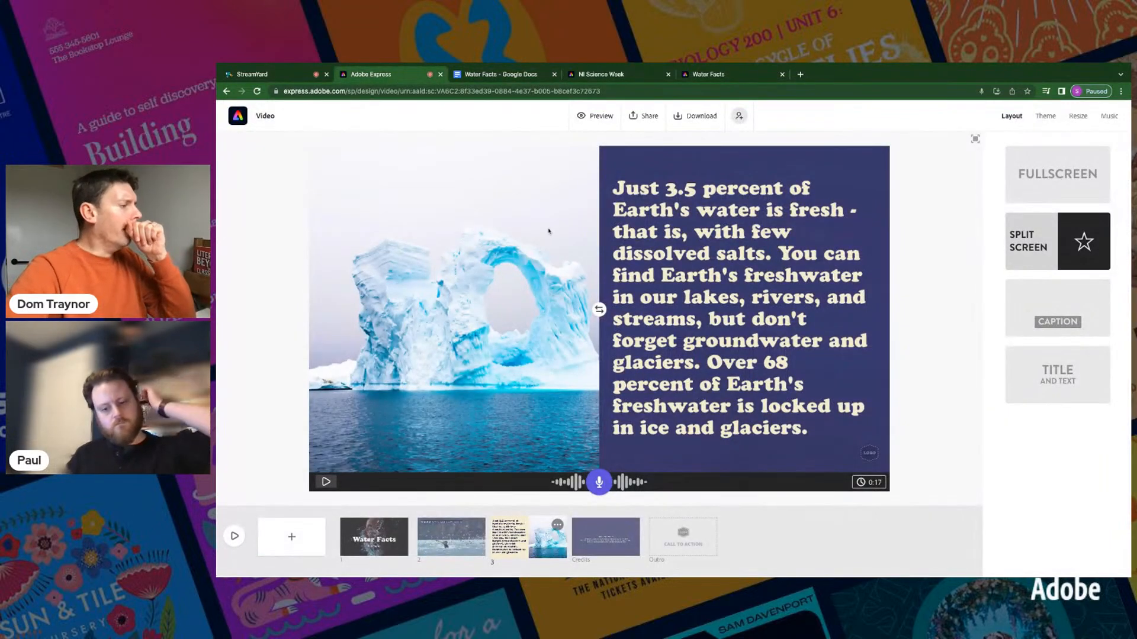
double_click(639, 280)
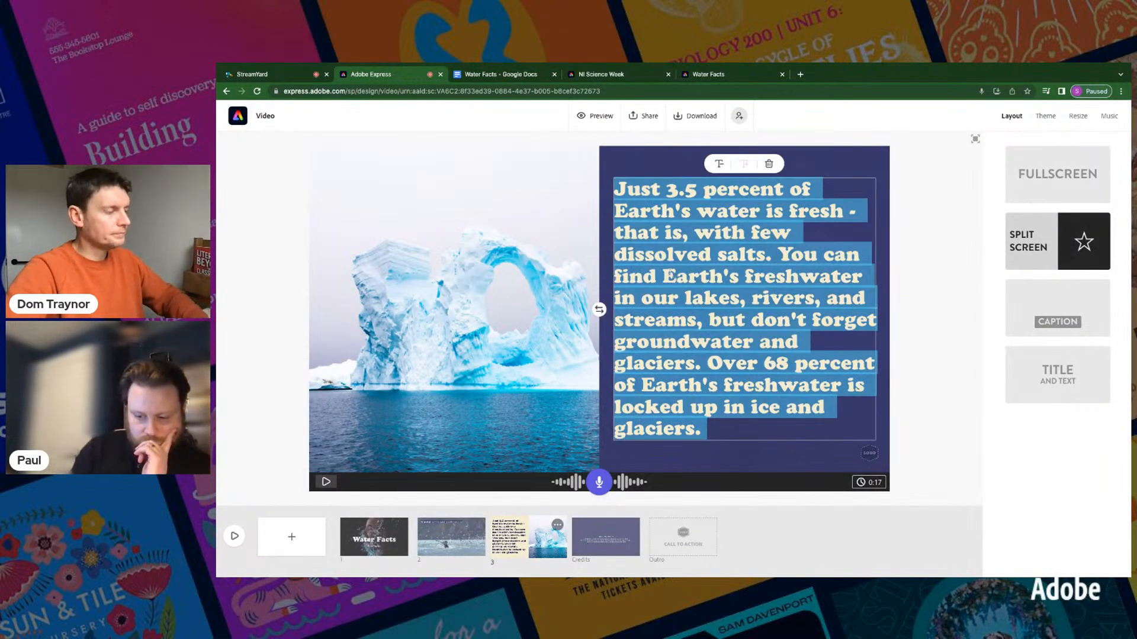
key("ctrl+v")
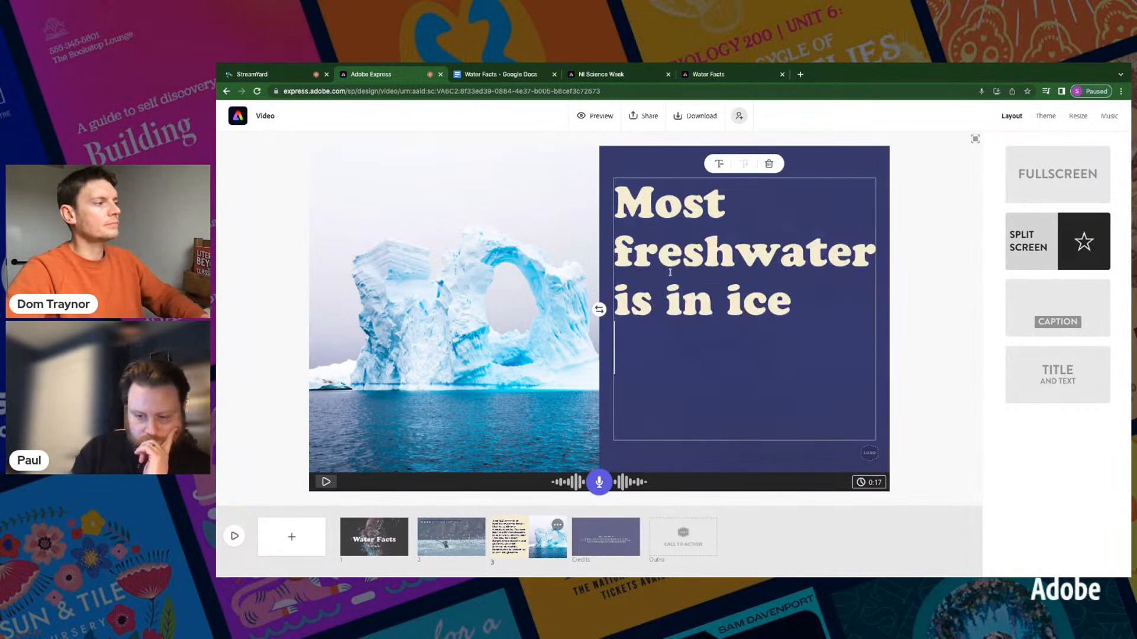
Step: Add a fourth slide with the Fullscreen layout and copy the heading "A lot can live in one drop of water" from the Water Facts document
left_click(919, 276)
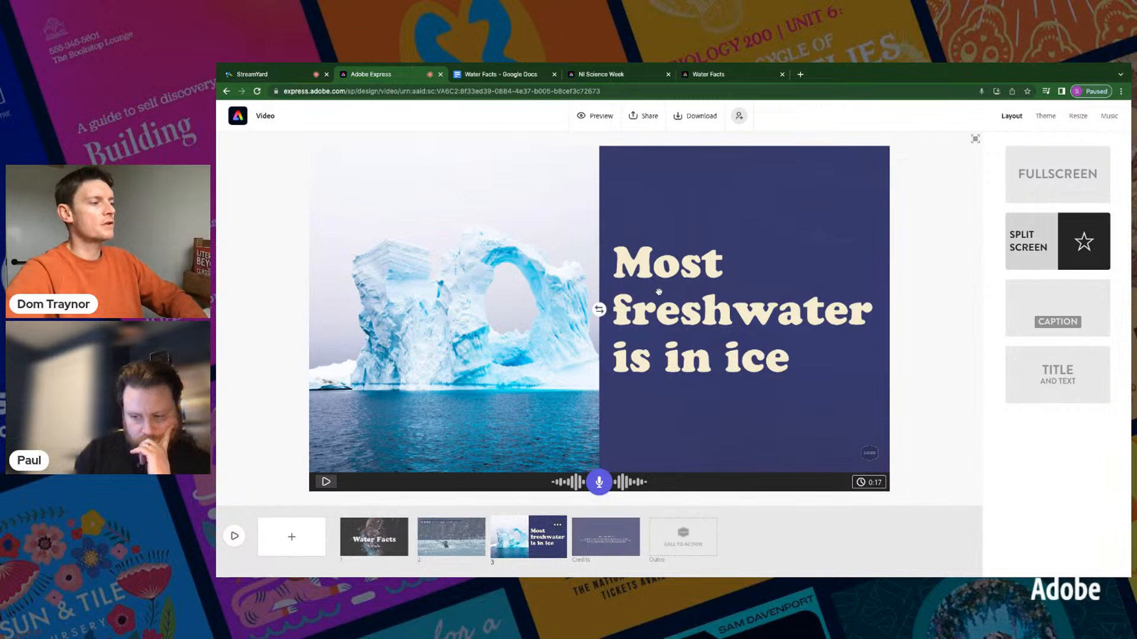
left_click(290, 537)
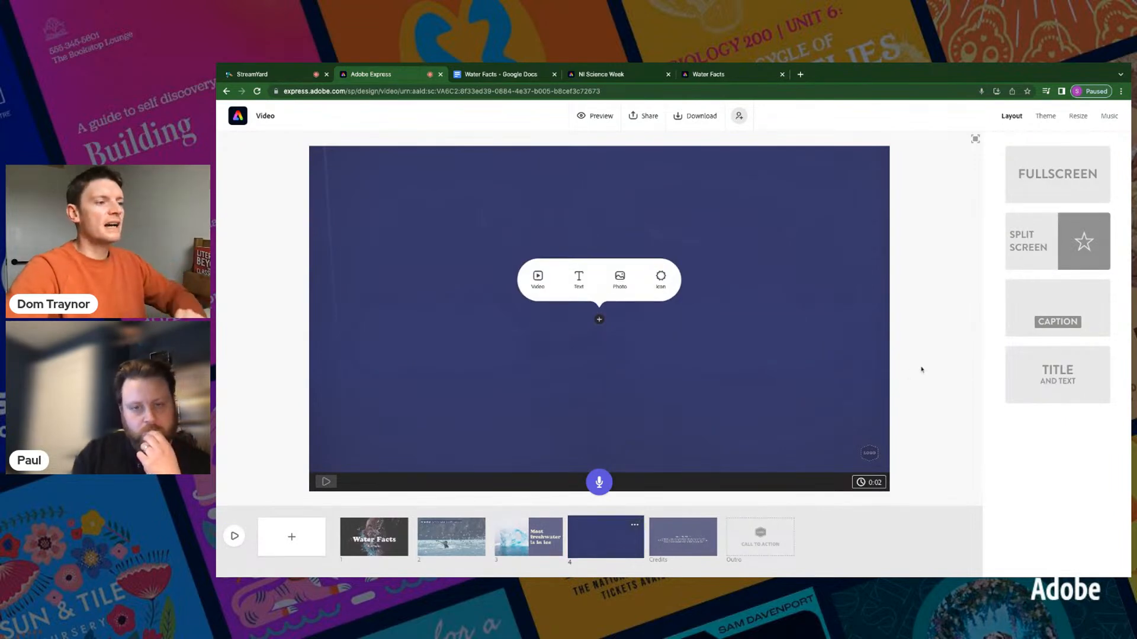
left_click(1055, 186)
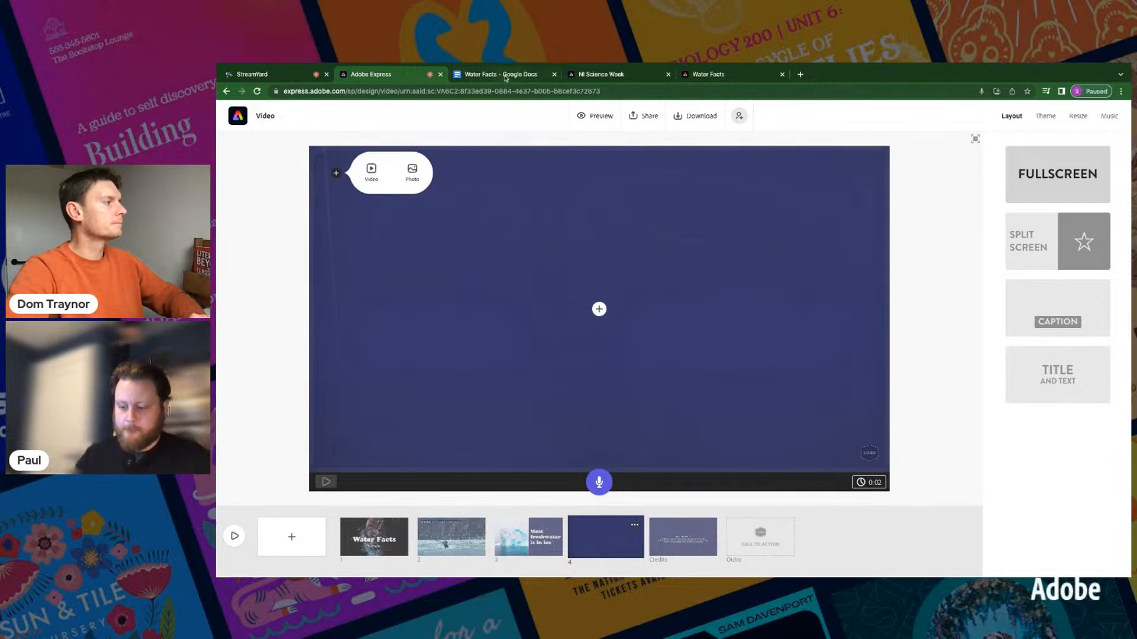
left_click(501, 74)
left_click_drag(483, 365, 624, 365)
key("ctrl+c")
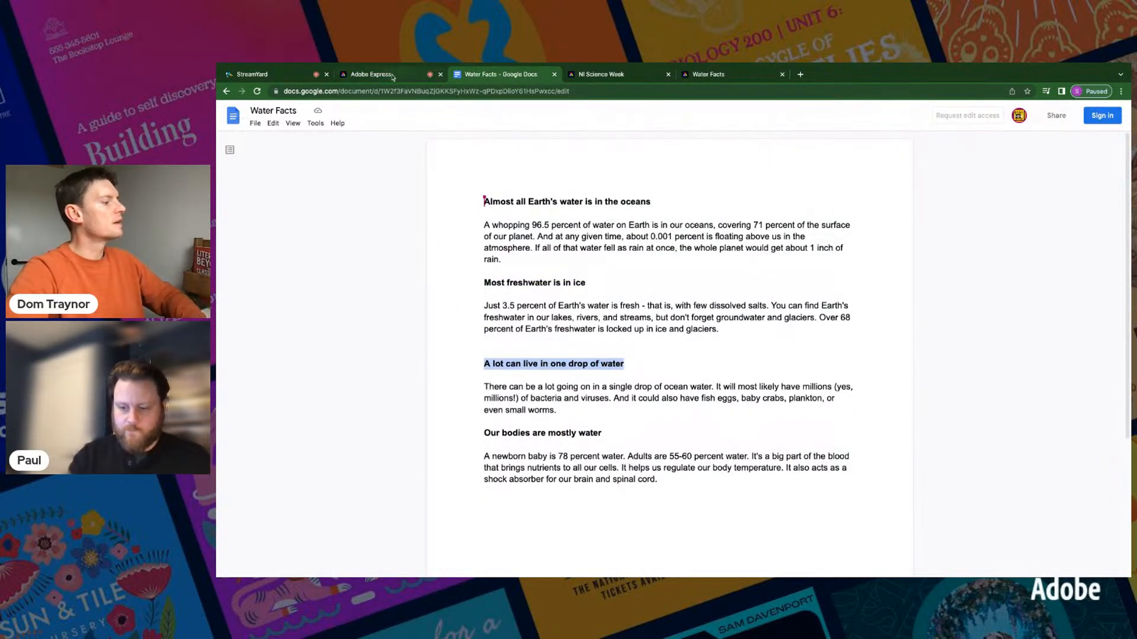
Step: Paste the copied heading as text in the fourth slide and shrink it until it fits on one line
left_click(373, 74)
left_click(598, 309)
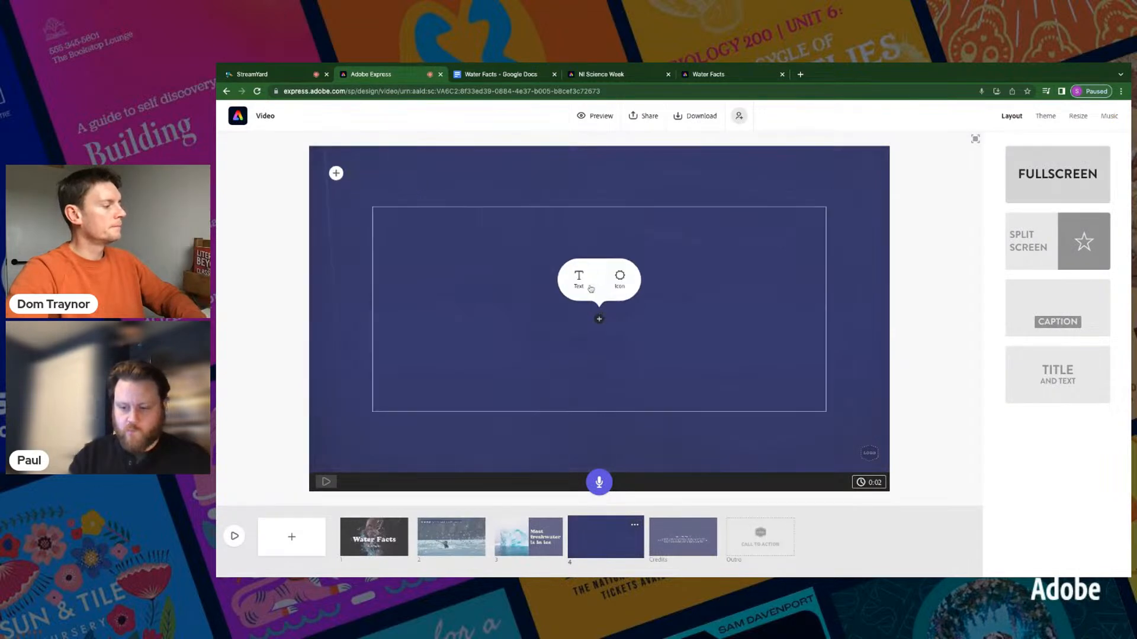
left_click(588, 279)
key("ctrl+v")
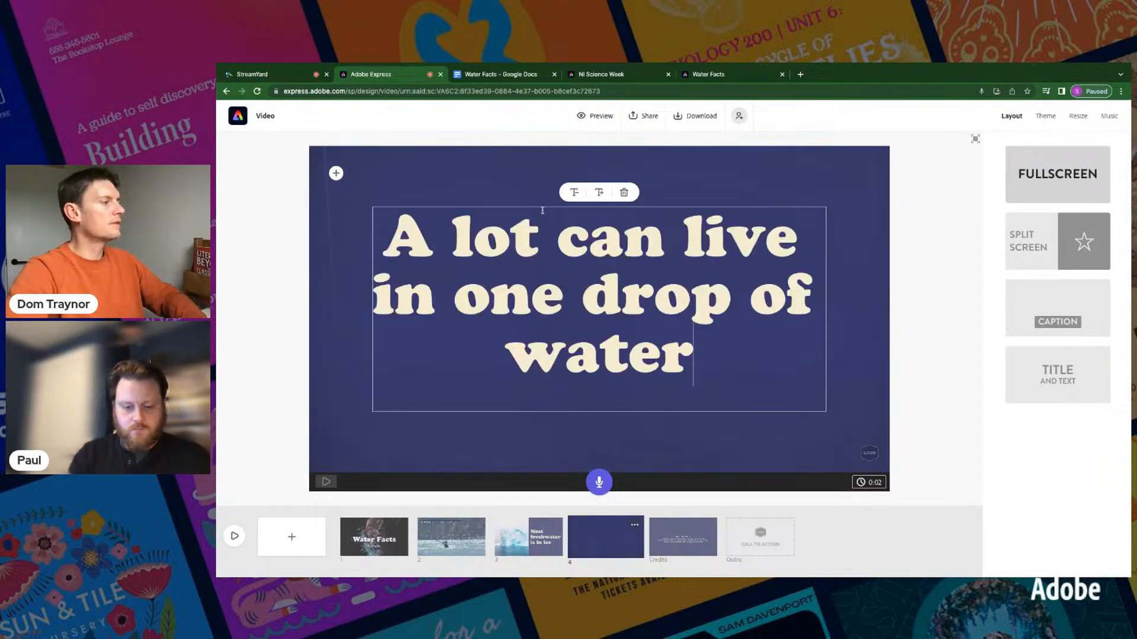
left_click(573, 193)
left_click(573, 192)
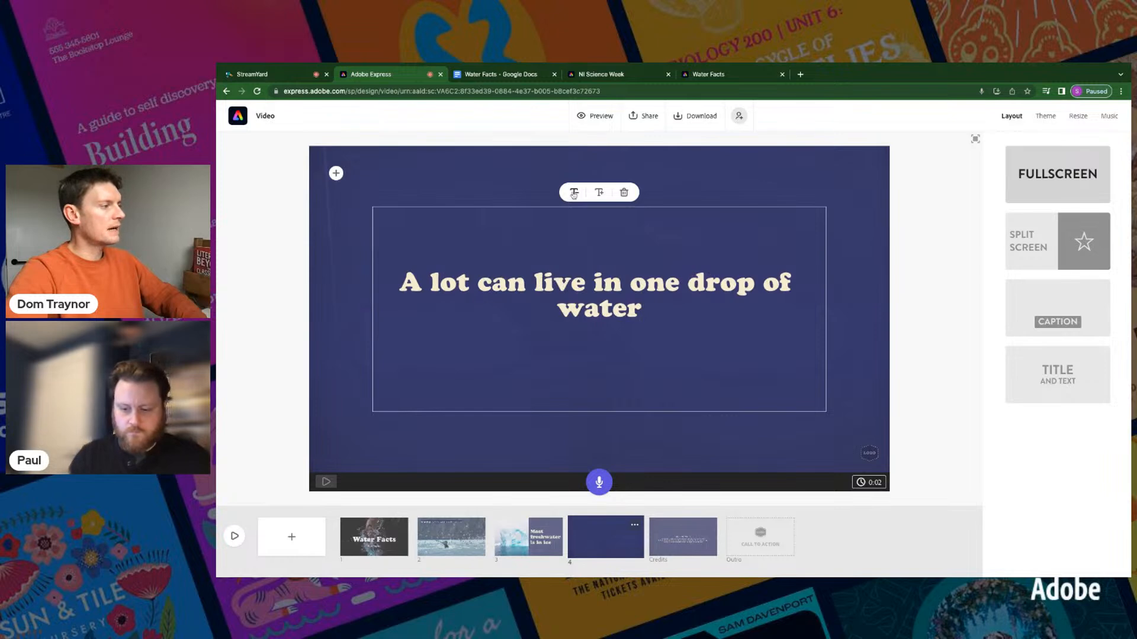
left_click(573, 192)
left_click(905, 254)
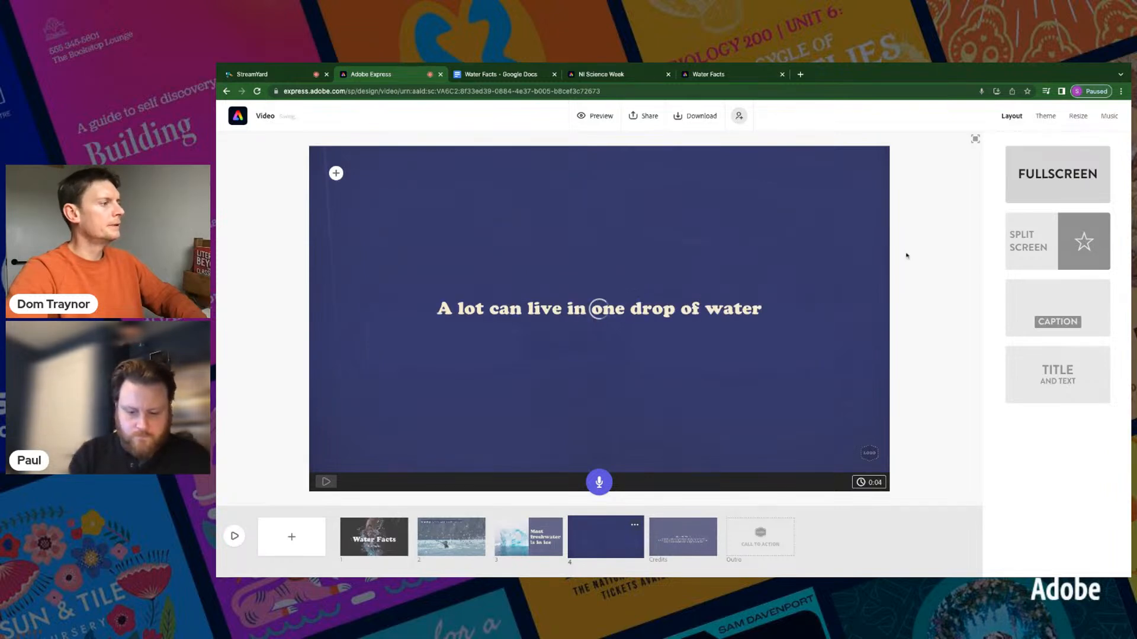
Step: Fill the fourth slide with the orange-and-blue droplet photo from a "water droplet" search and move the heading to the slide's upper-right corner
left_click(336, 173)
left_click(412, 171)
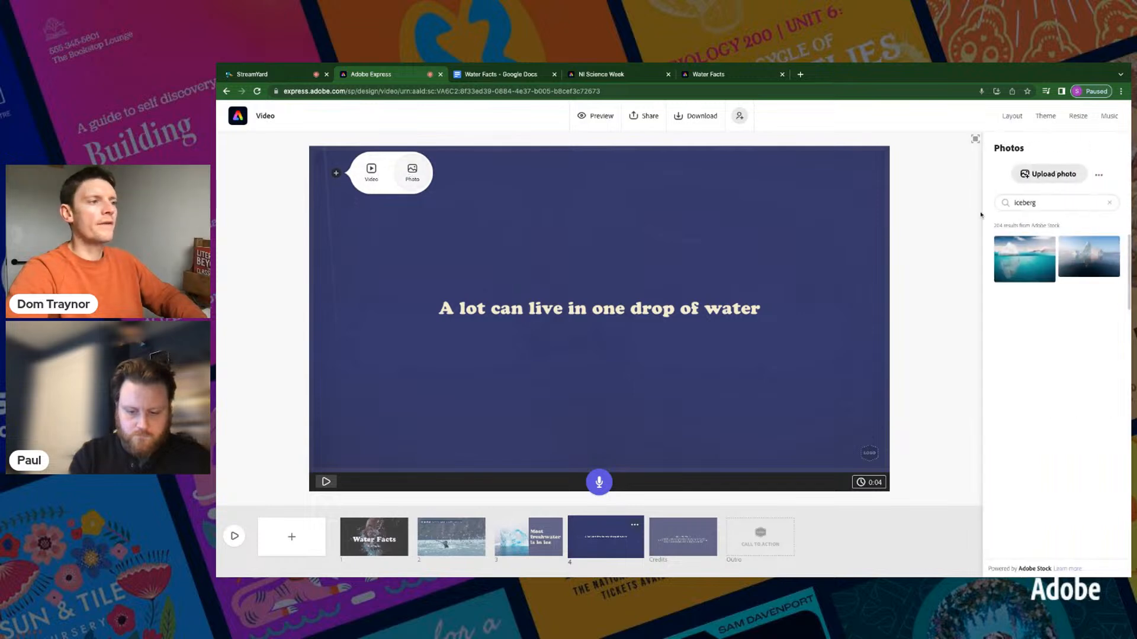
double_click(1025, 202)
type("wat")
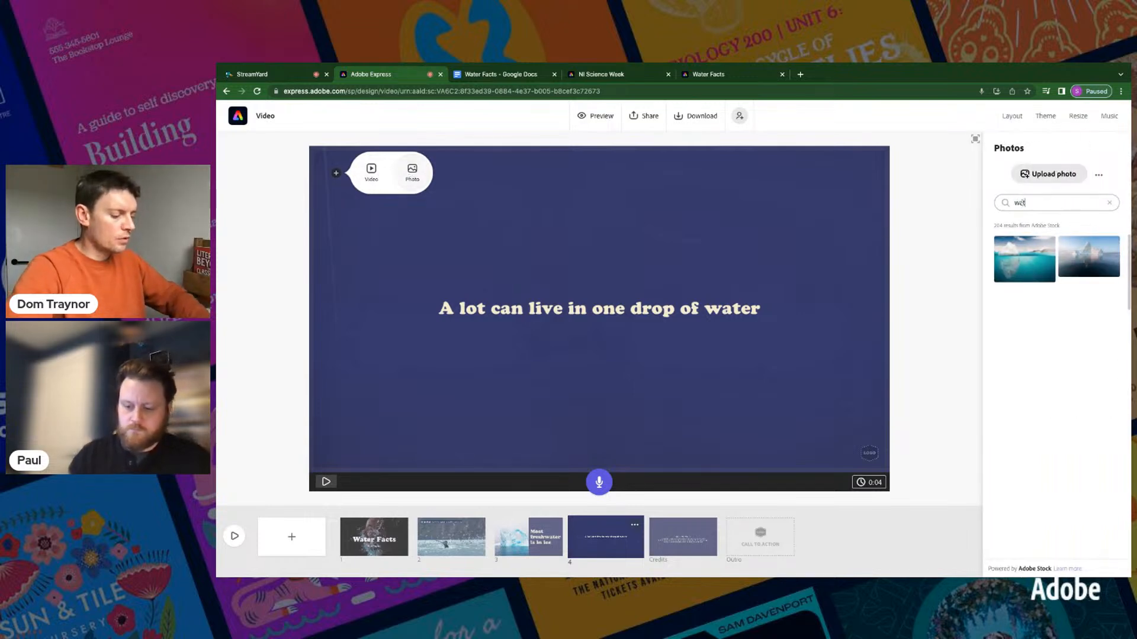
type("er droplet")
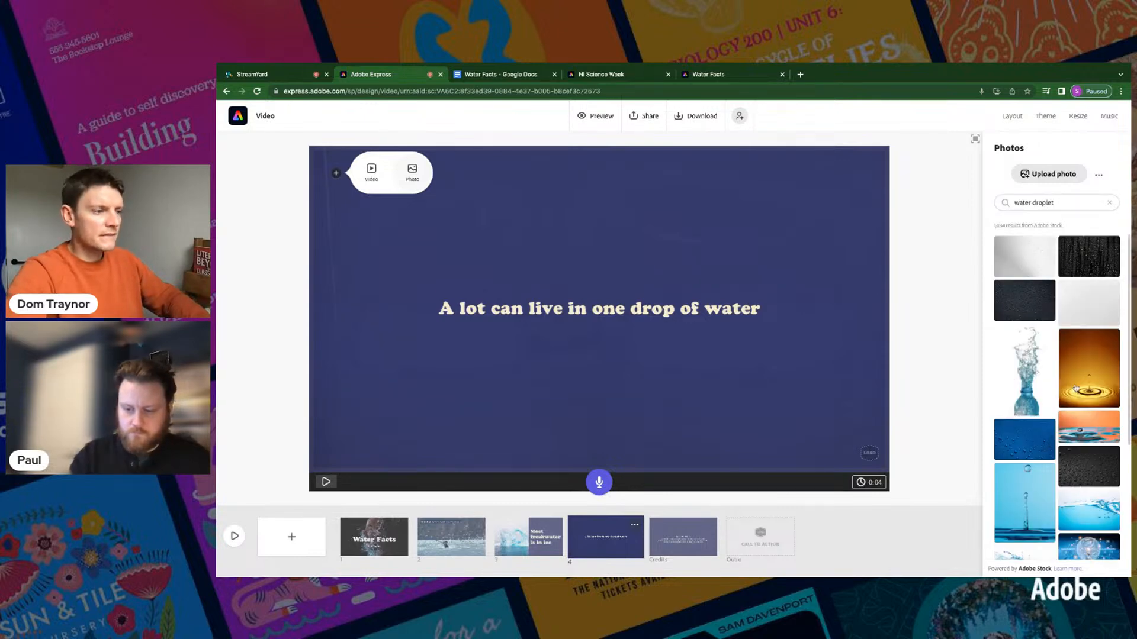
left_click(1076, 421)
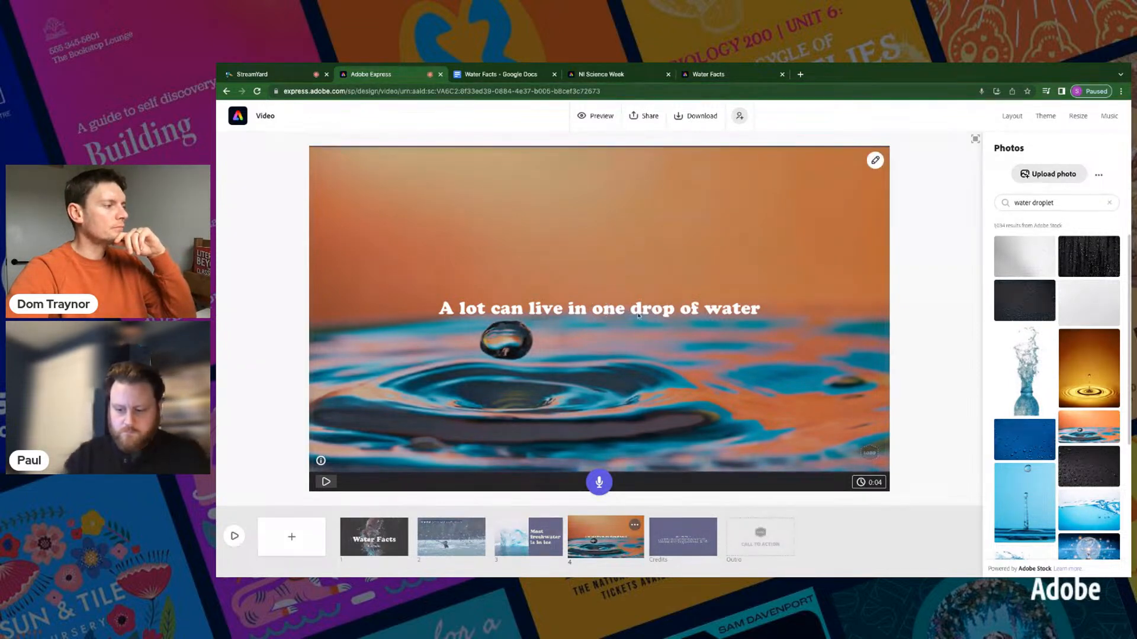
left_click_drag(651, 307, 795, 170)
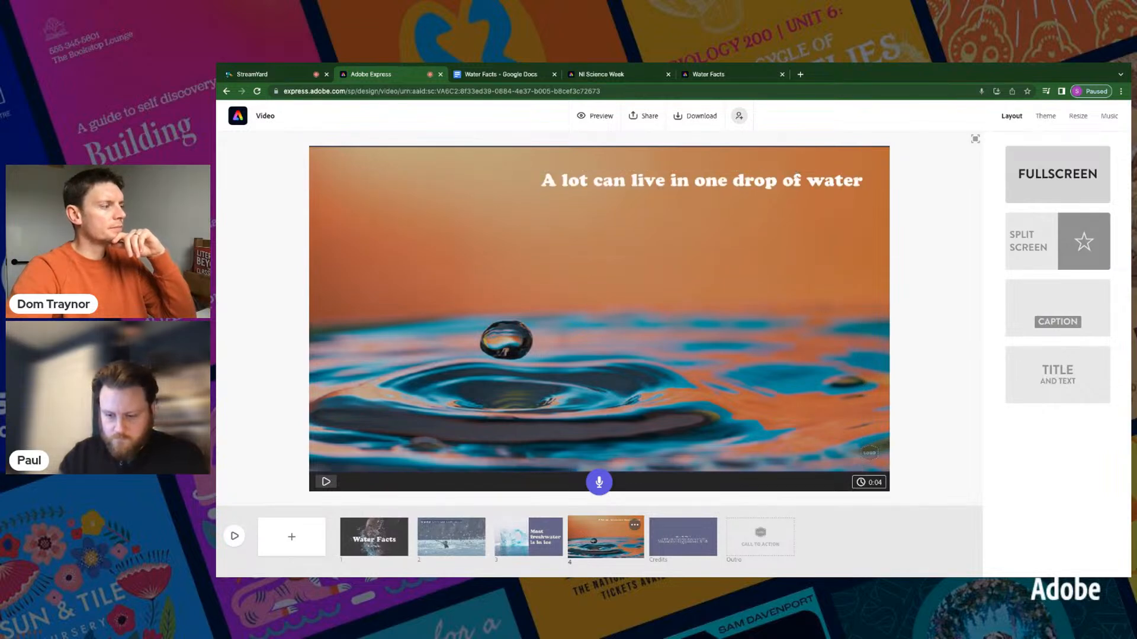
Step: Try the Caption layout with smaller text on the droplet slide, and return to the Fullscreen layout with the heading shrunk to one line
left_click(1041, 325)
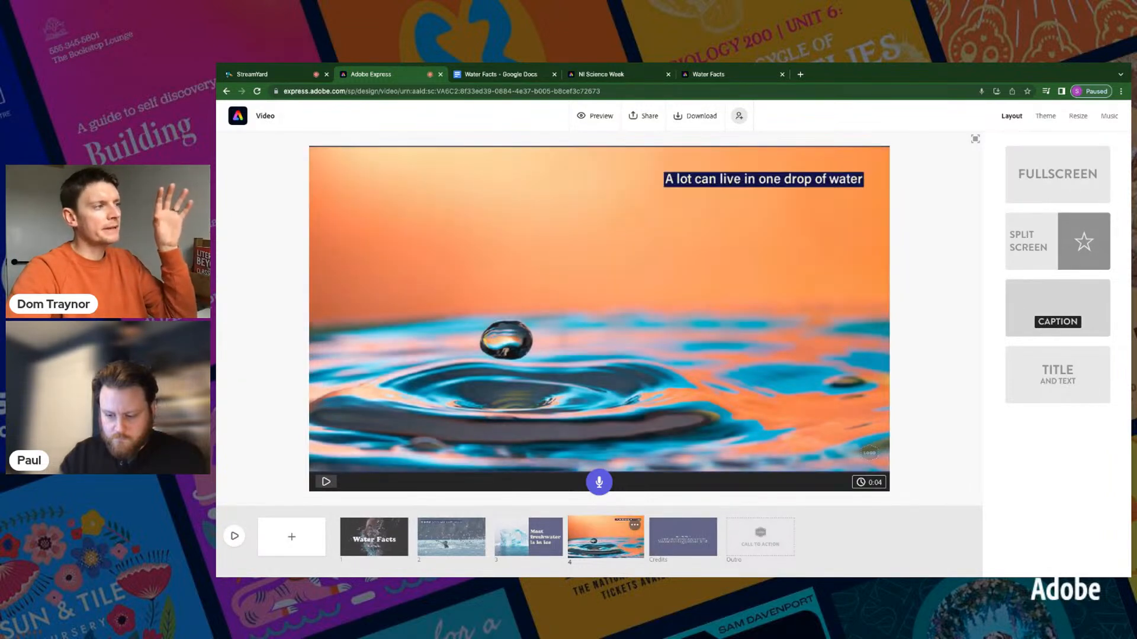
left_click(801, 183)
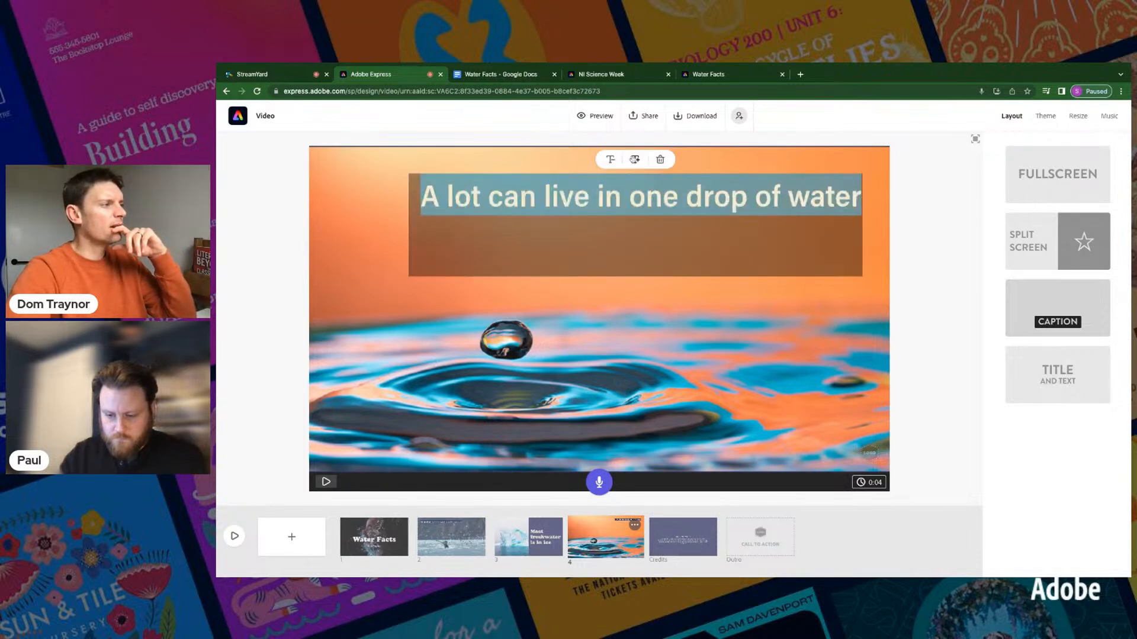
left_click(611, 160)
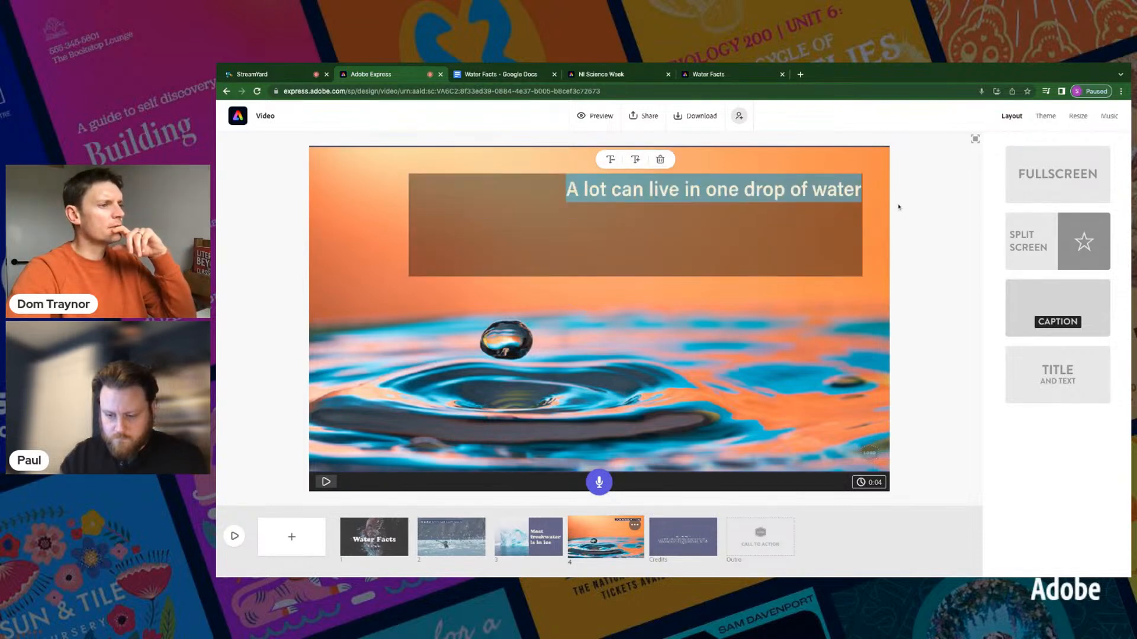
left_click(1043, 178)
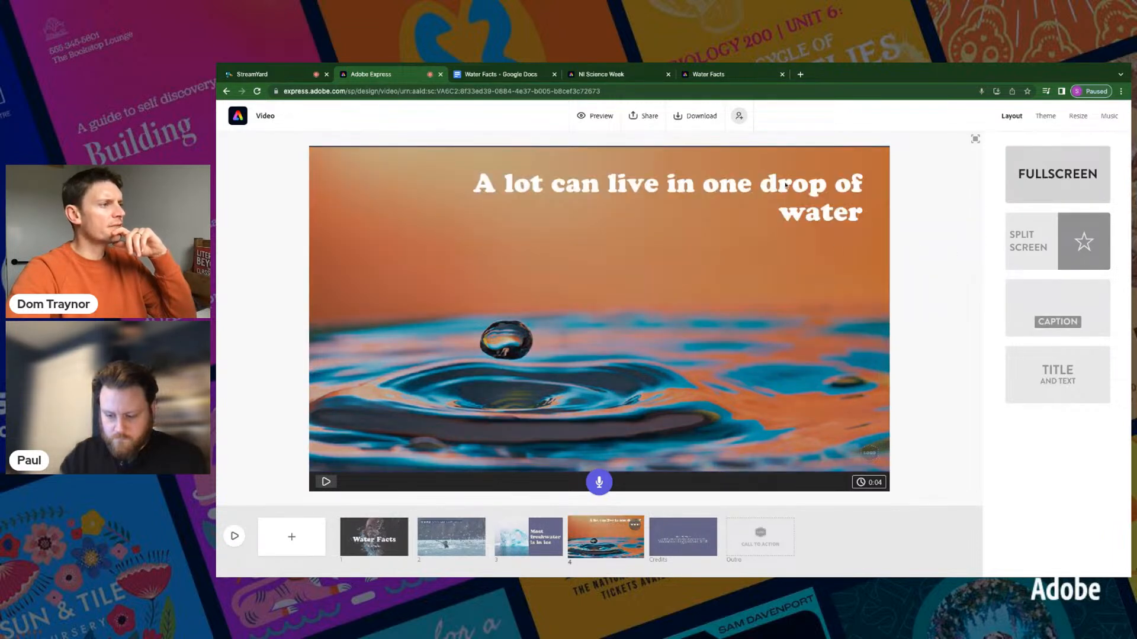
left_click(785, 185)
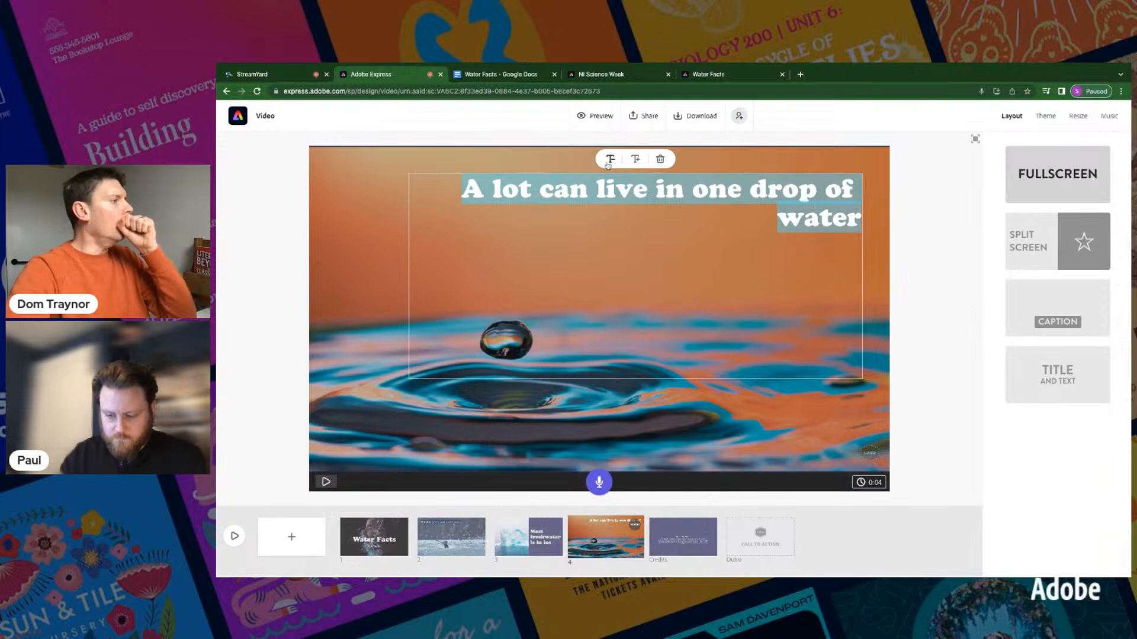
left_click(610, 164)
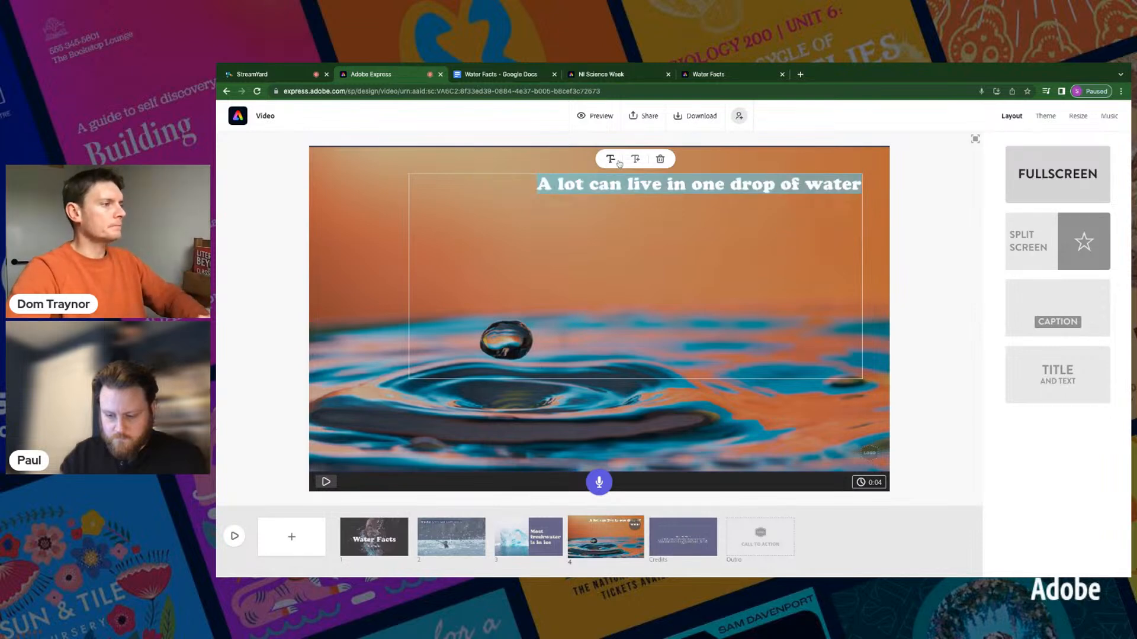
left_click(939, 209)
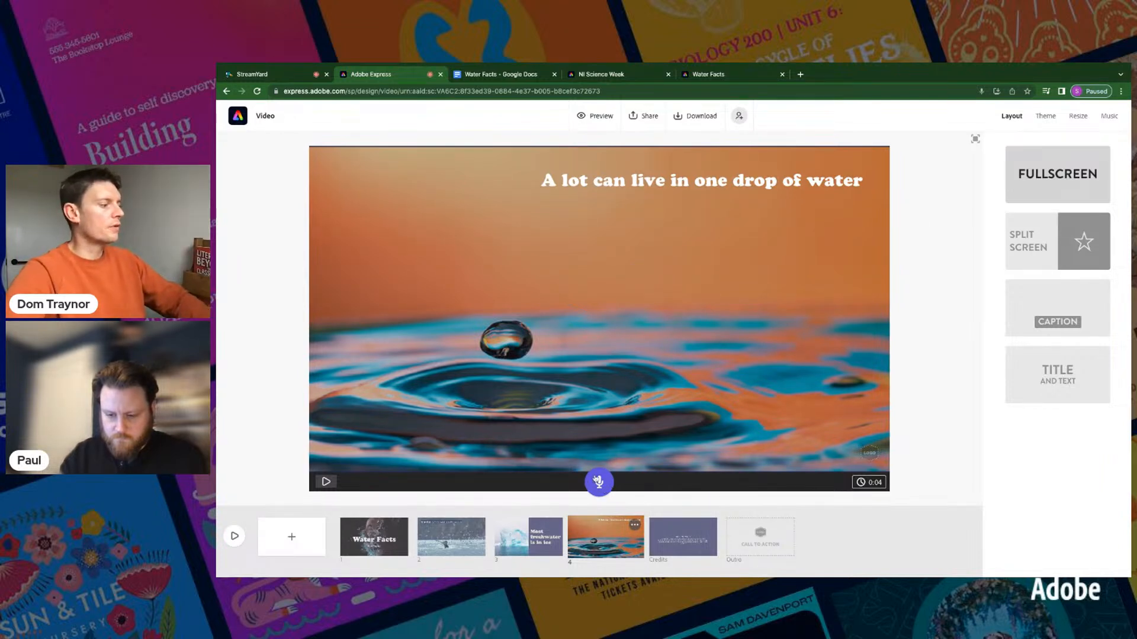
Step: Add a fifth slide with the Split Screen layout and switch to the Water Facts document
left_click(291, 537)
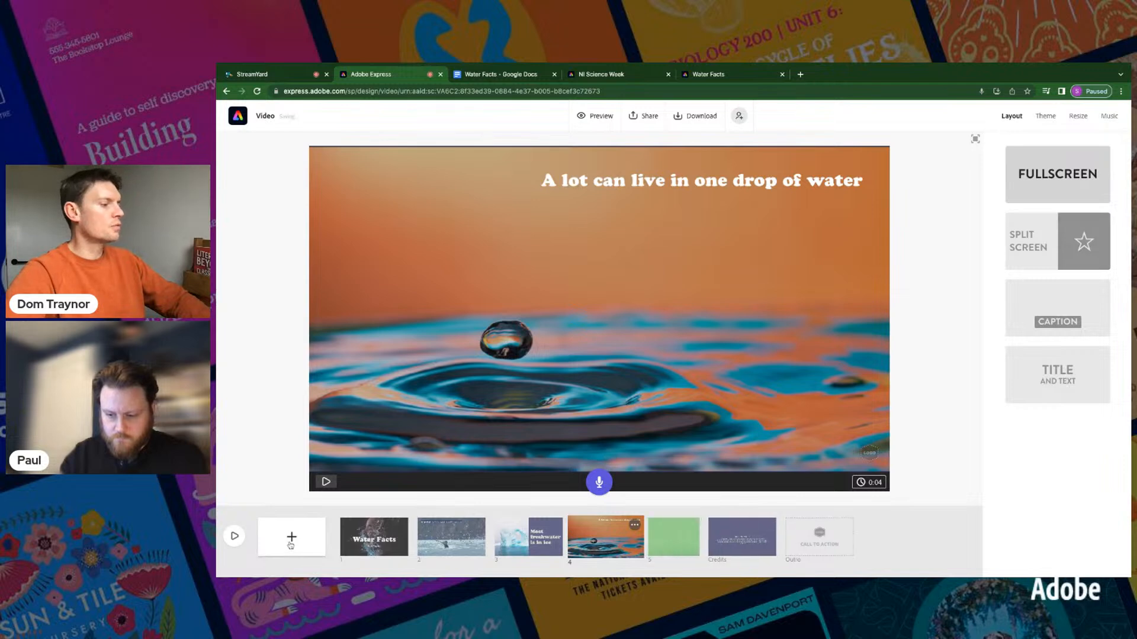
left_click(1079, 256)
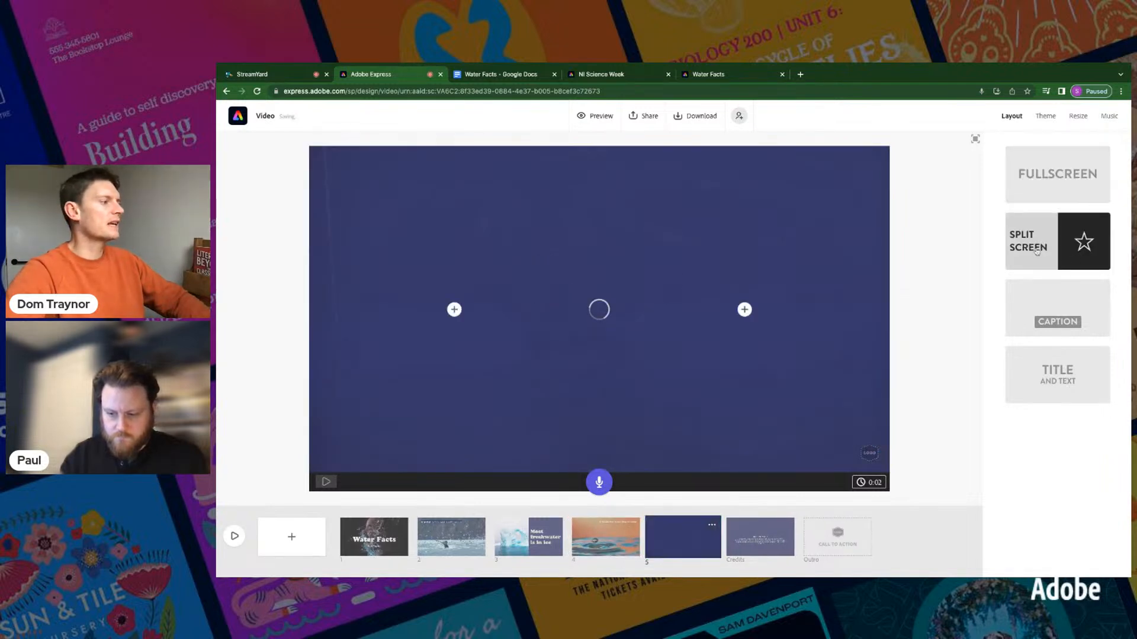
left_click(507, 77)
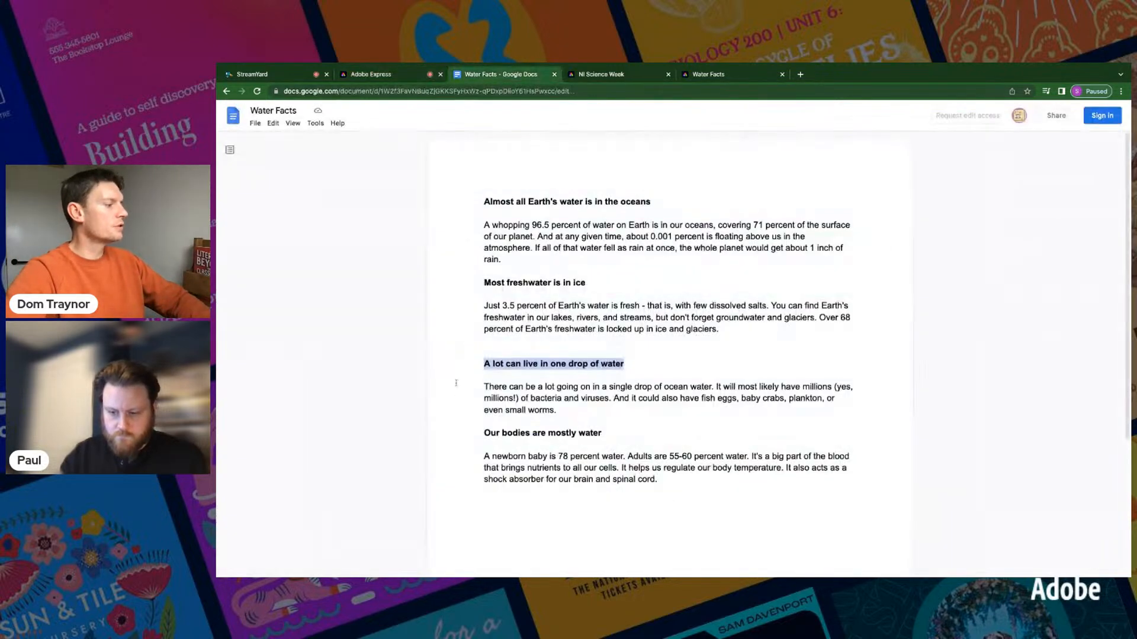
left_click(483, 432)
key("shift+Right")
key("shift+Right")
key("shift+Right")
key("shift+Right")
key("shift+Right")
key("shift+Right")
key("shift+Right")
key("shift+Right")
key("shift+Right")
key("shift+Right")
key("shift+Right")
key("shift+Right")
key("shift+Right")
key("shift+Right")
key("shift+Right")
key("shift+Right")
key("shift+Right")
key("shift+Right")
key("shift+Right")
key("shift+Right")
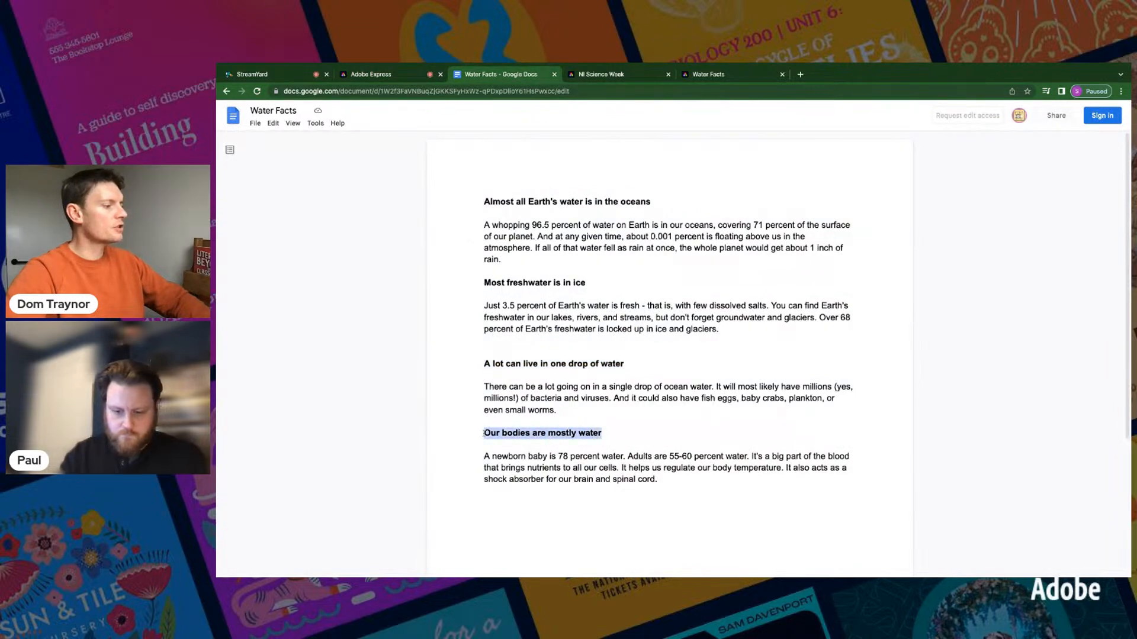
Step: Copy the "A newborn baby is 78 percent water" paragraph from the document and paste it as text in the fifth slide's left half
left_click_drag(486, 457, 656, 480)
key("ctrl+c")
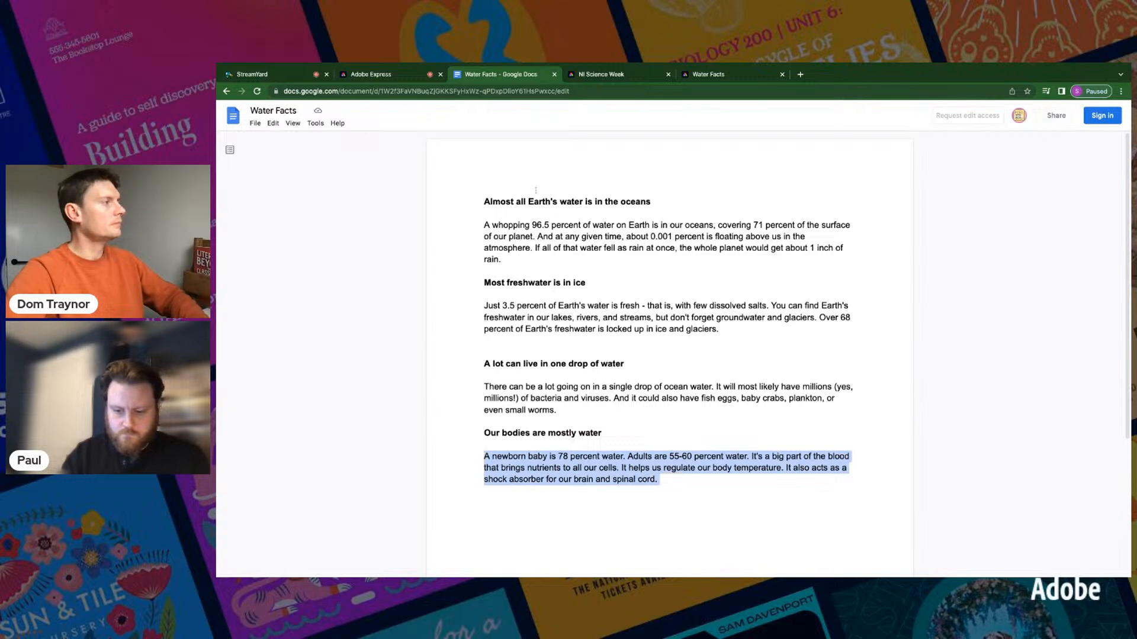
left_click(414, 76)
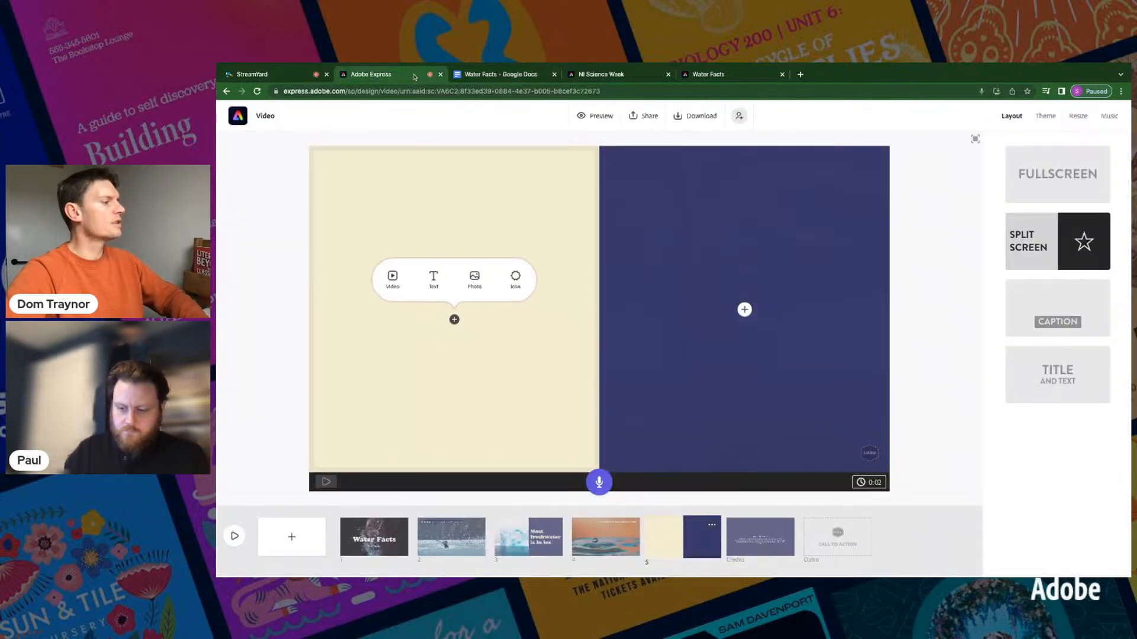
left_click(434, 282)
key("ctrl+v")
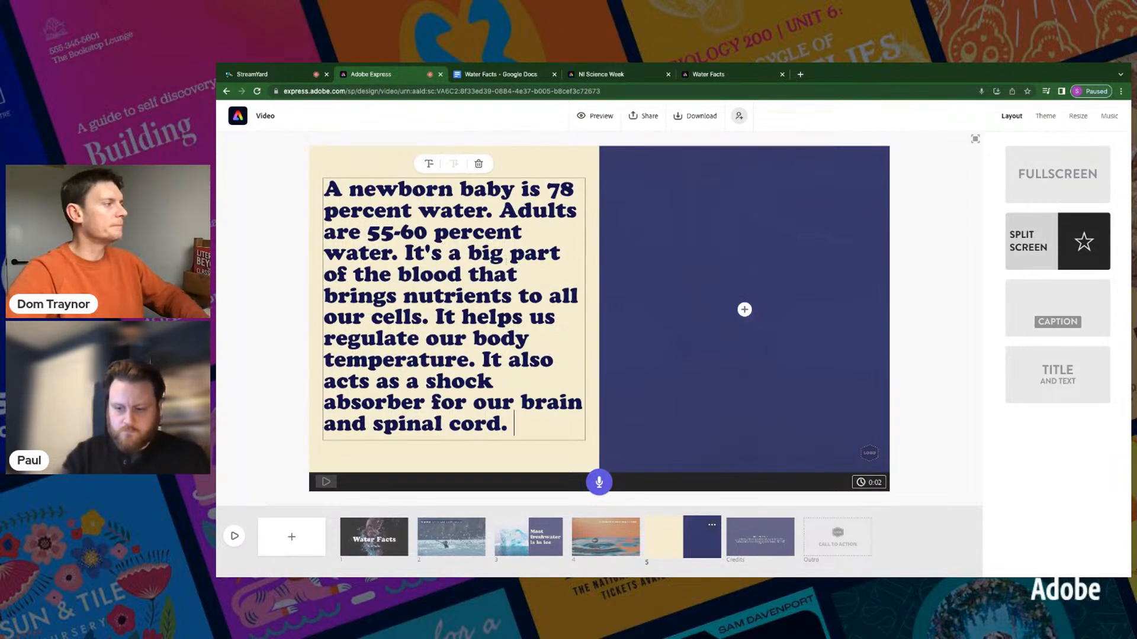
key("Escape")
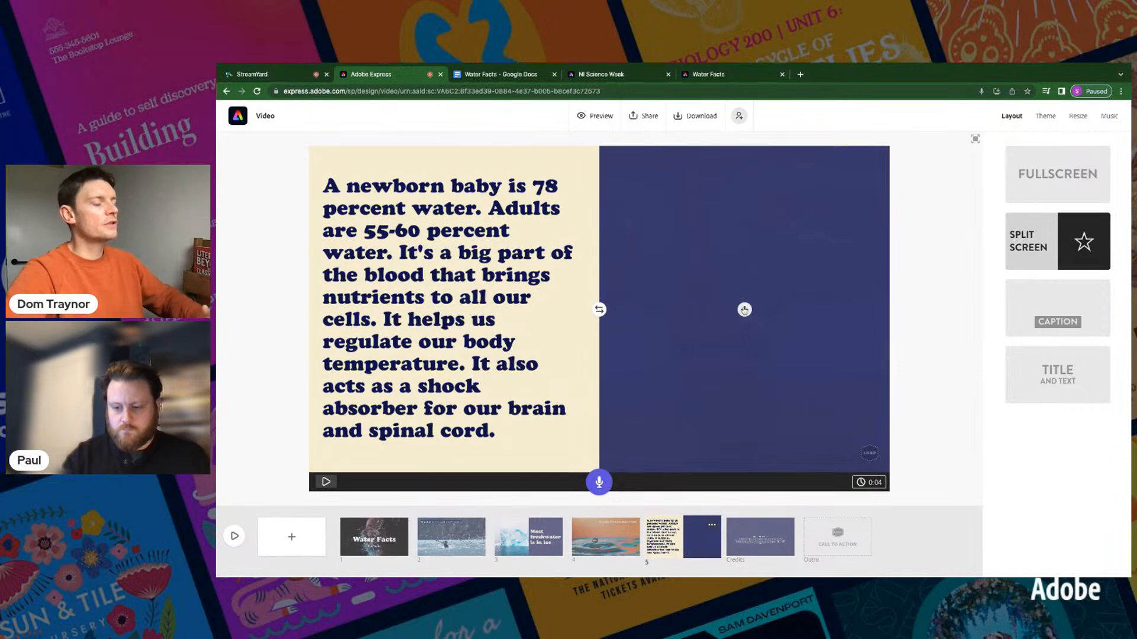
Step: Add a sitting baby icon found by searching "baby" to the fifth slide's empty half, and swap the two halves
left_click(744, 310)
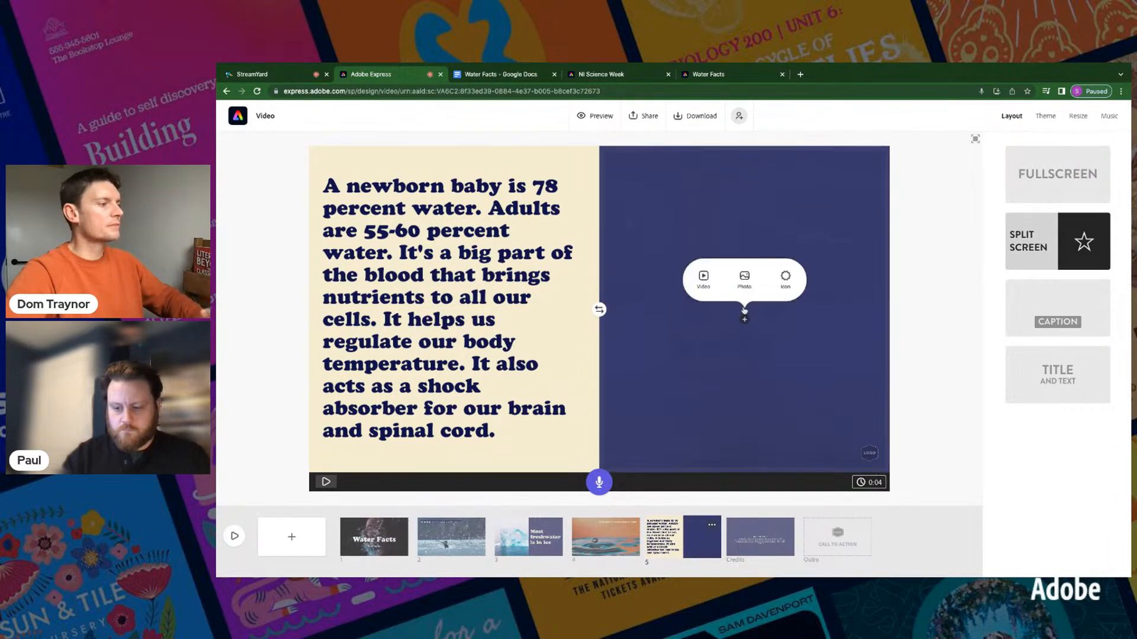
left_click(775, 282)
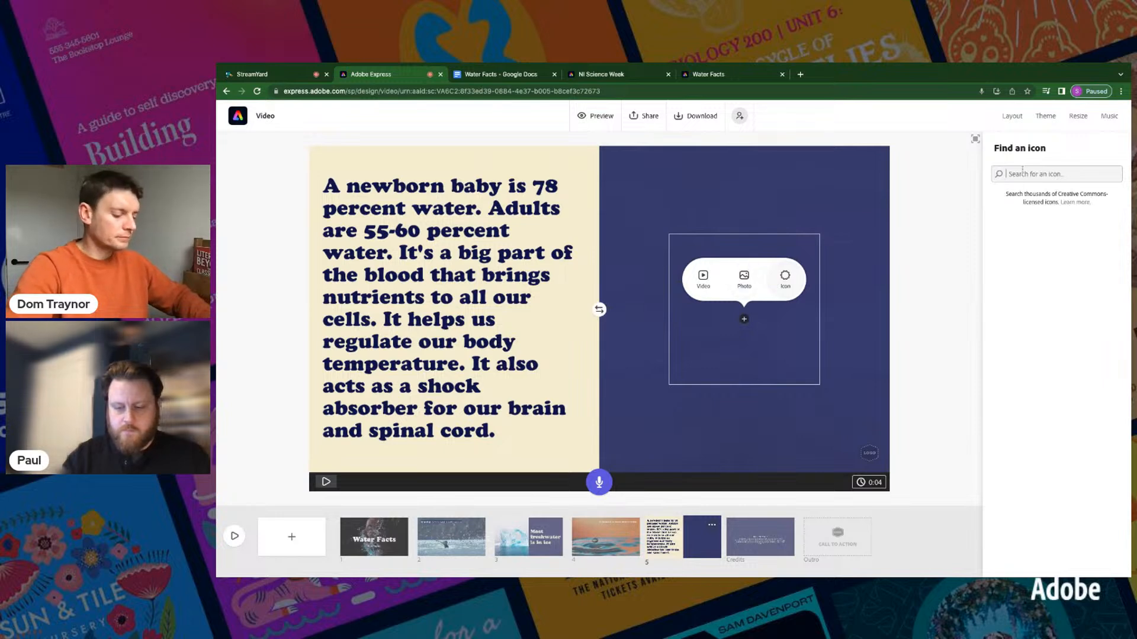
key("Return")
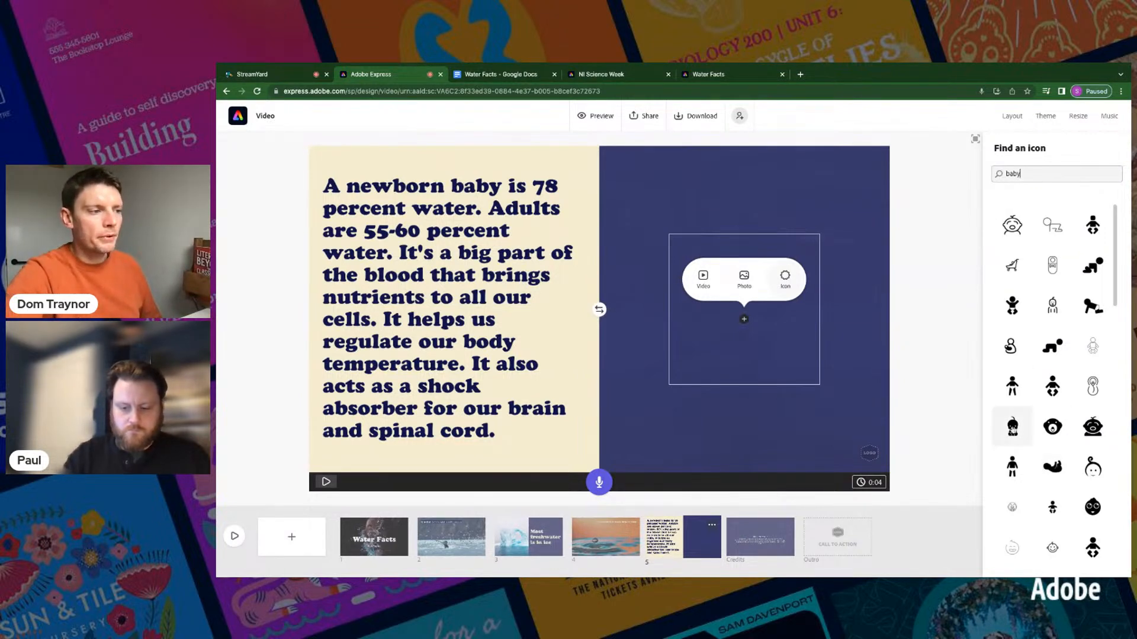
left_click(1012, 426)
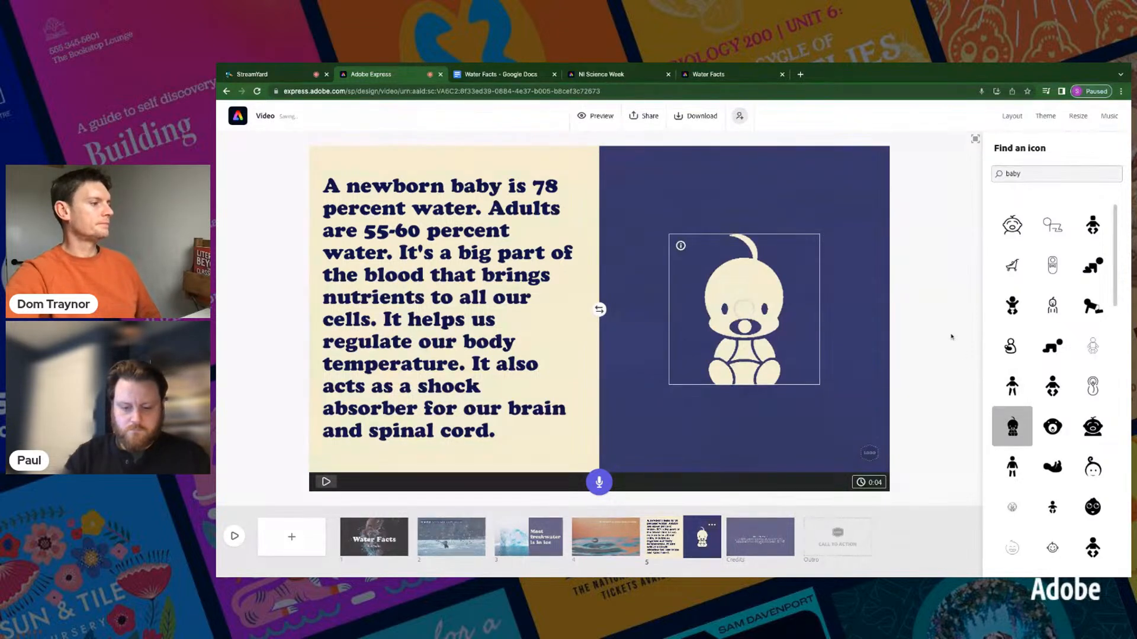
left_click(599, 312)
left_click(599, 309)
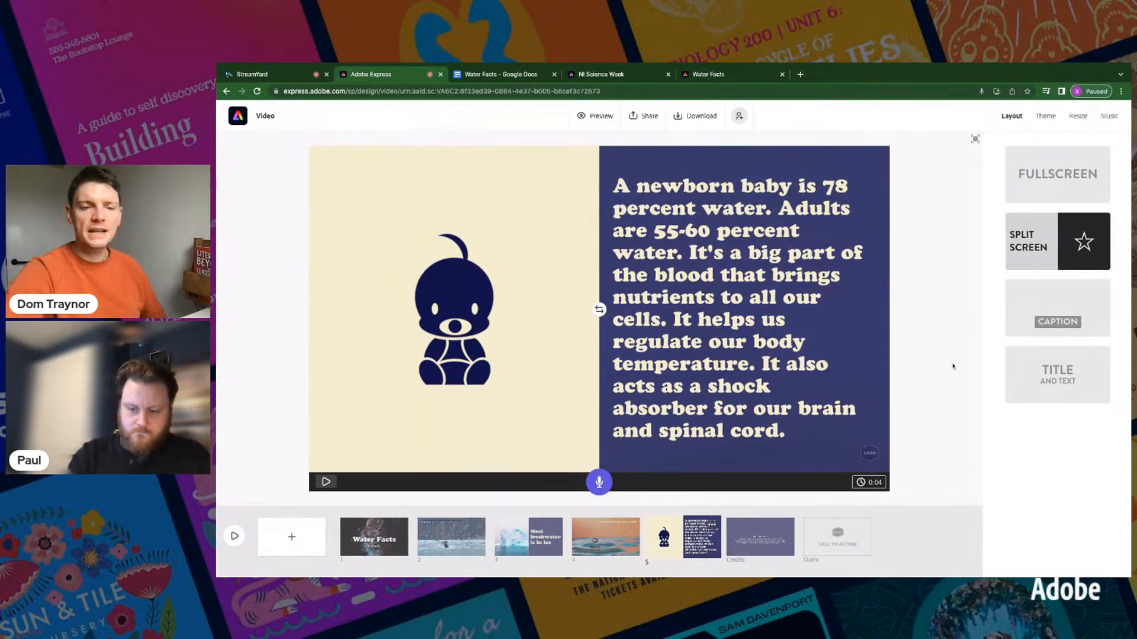
Step: Reorder the slides so the baby slide is second and the iceberg slide is third
left_click_drag(682, 542, 453, 533)
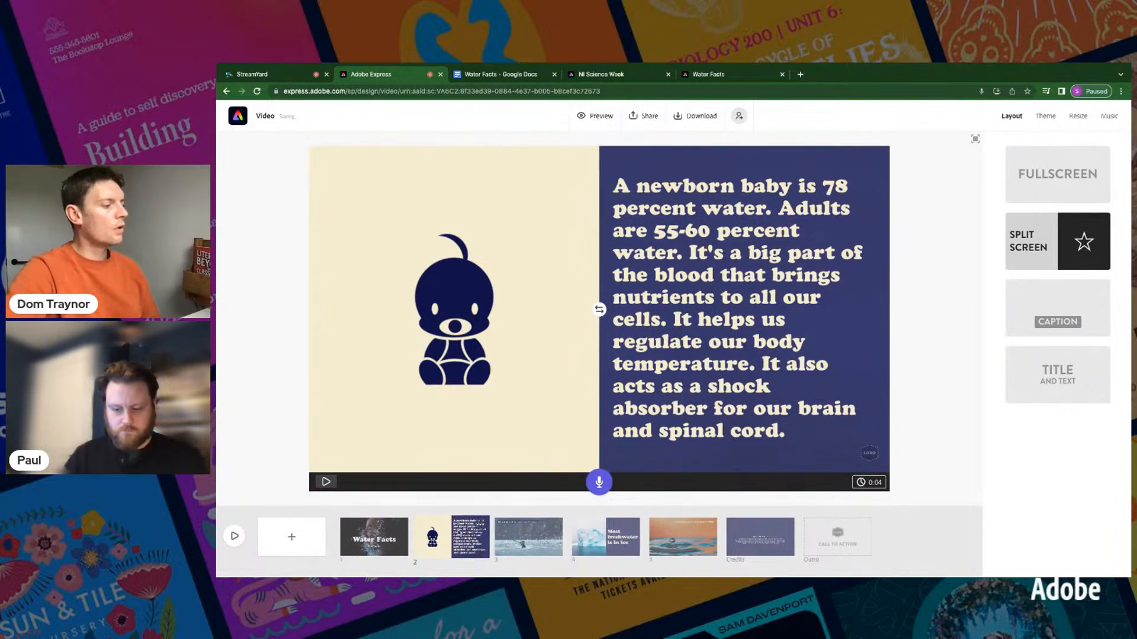
left_click(591, 544)
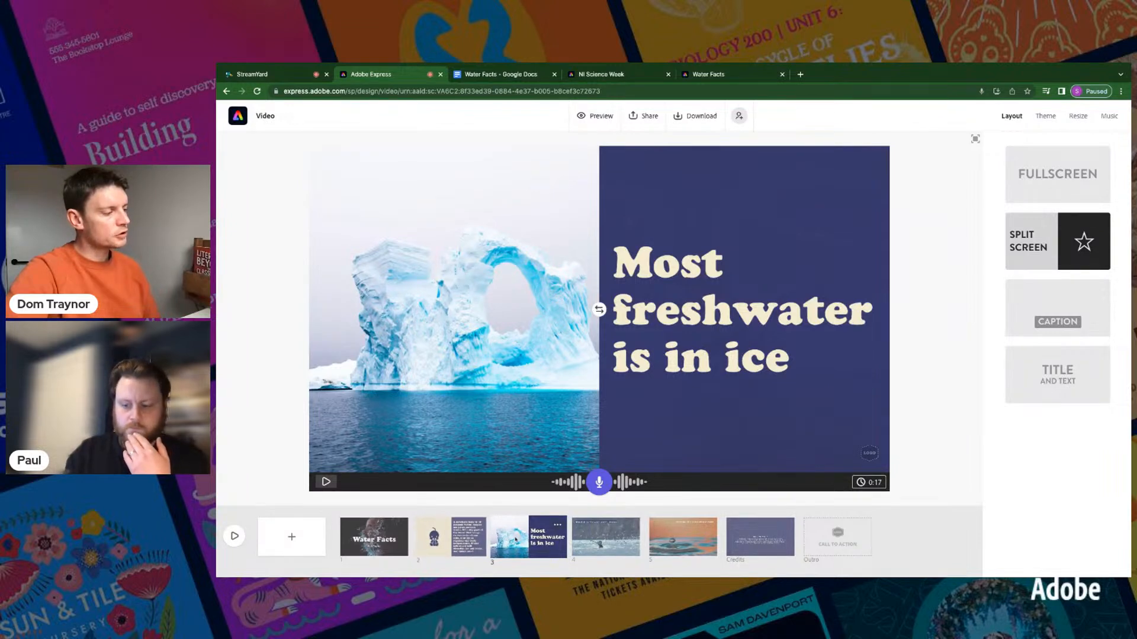
Step: Move the iceberg slide to the fourth position in the slide order
left_click_drag(510, 541, 586, 536)
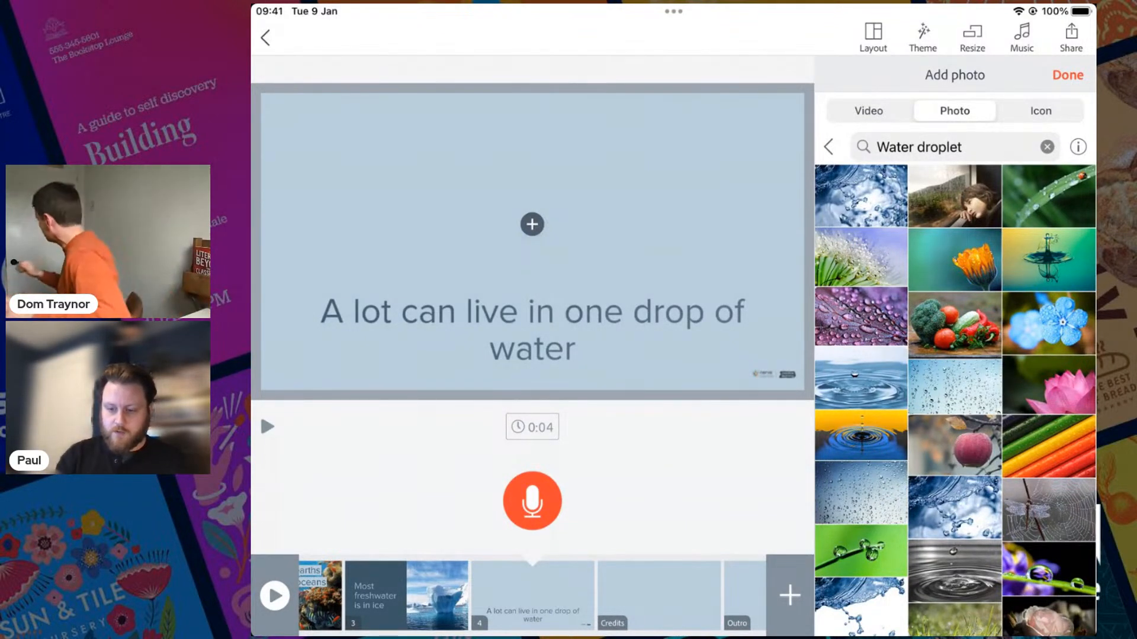
Step: Fill the "A lot can live in one drop of water" slide with the blue water-droplet ripple photo
left_click(861, 435)
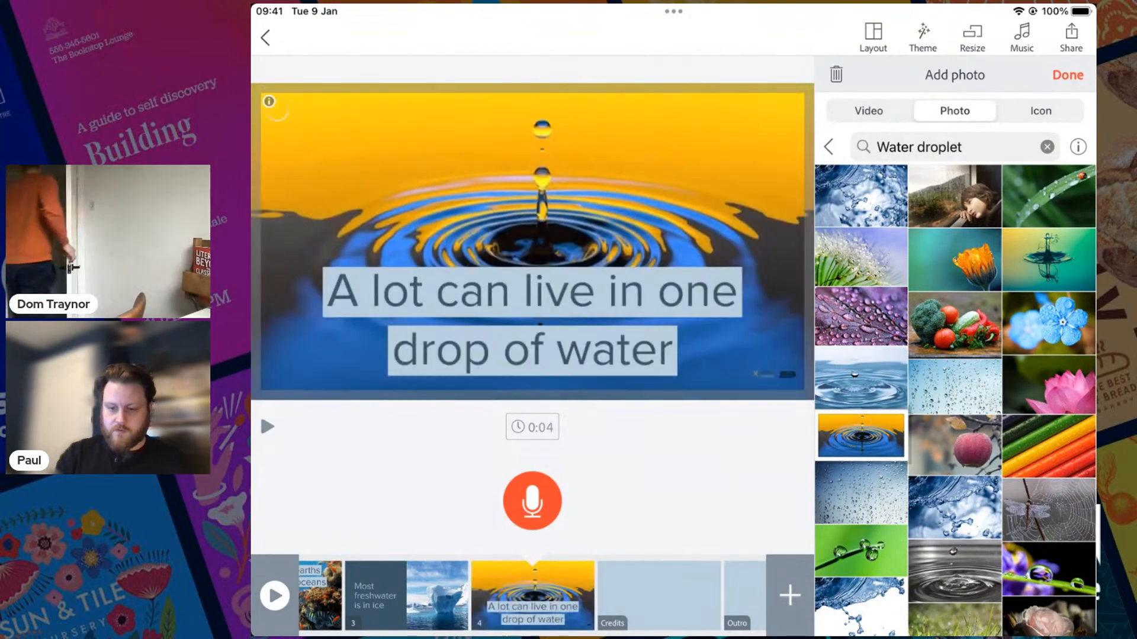
left_click(861, 379)
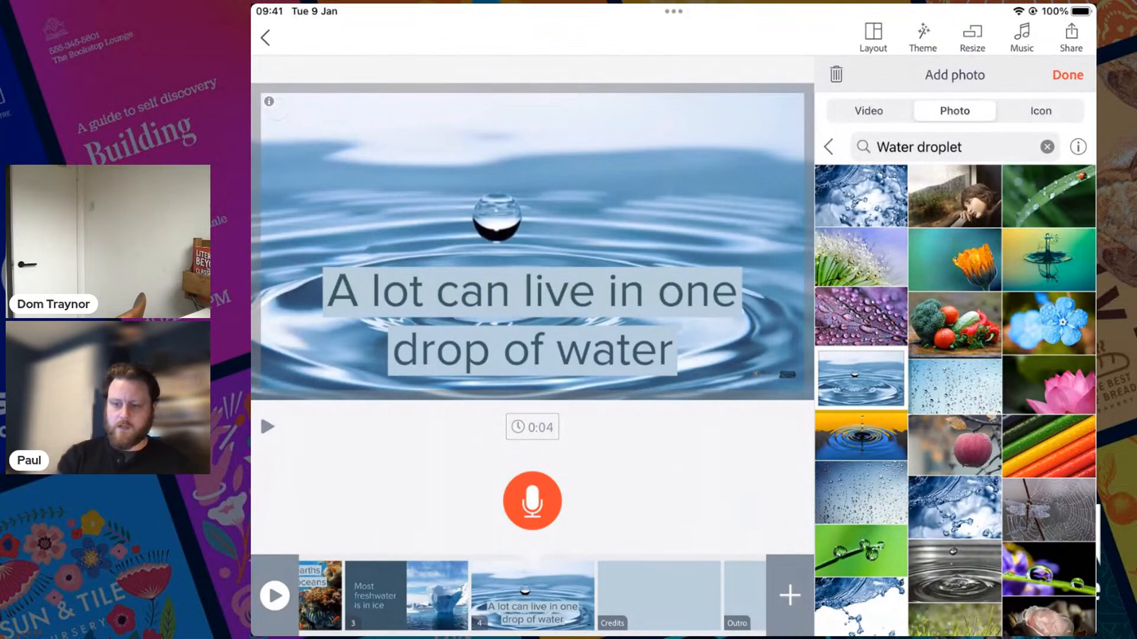
left_click(1067, 75)
Step: Record a voice narration on the second slide, "Almost all of earths water is in the oceans"
scroll(673, 596, "left", 6)
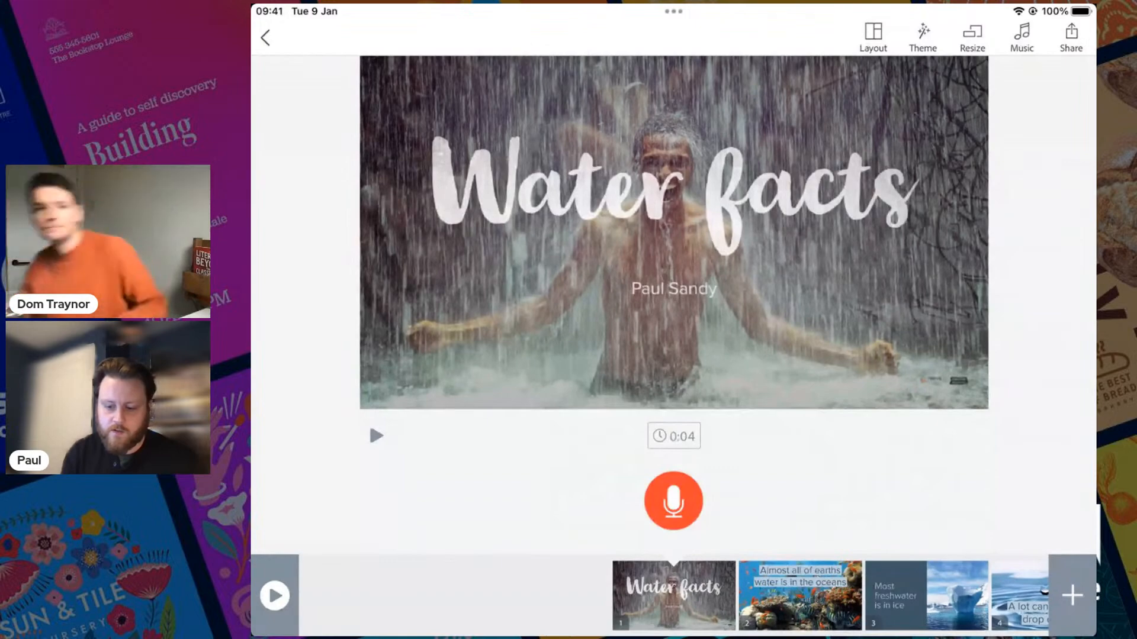
left_click(800, 596)
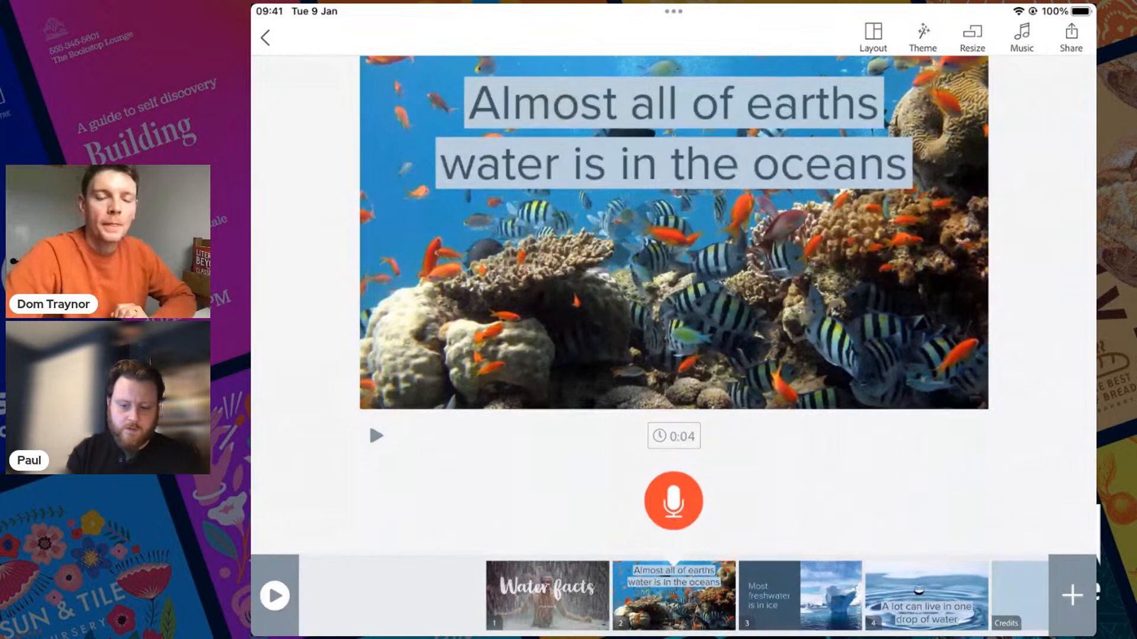
left_click(673, 501)
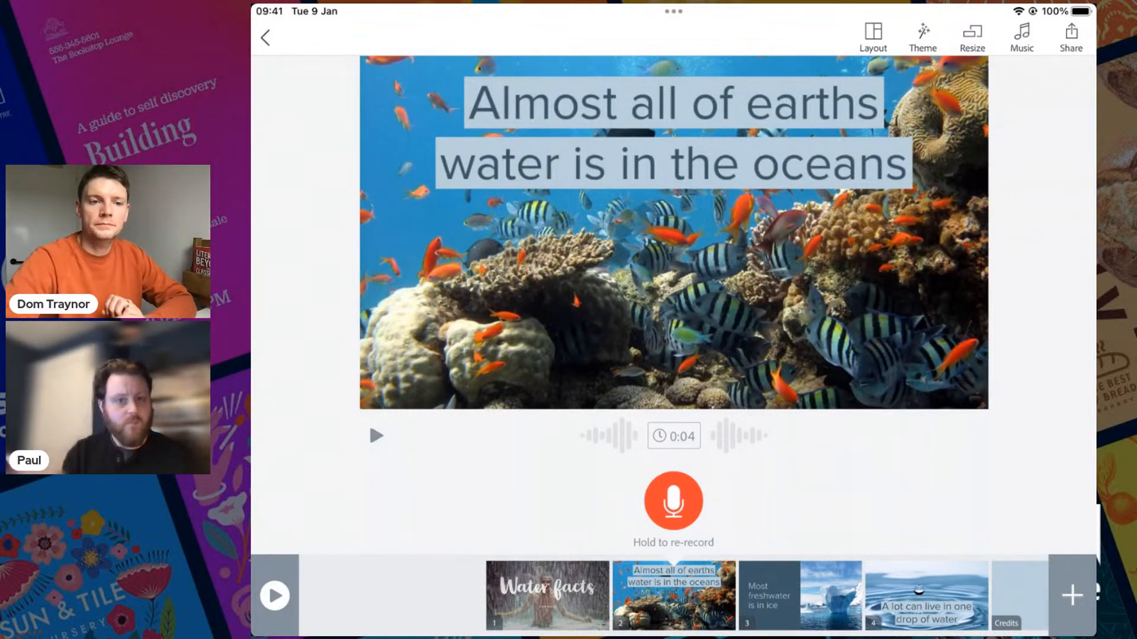
Step: Add a fifth slide after the water drop slide and give it the Split Screen layout
left_click_drag(817, 237, 533, 237)
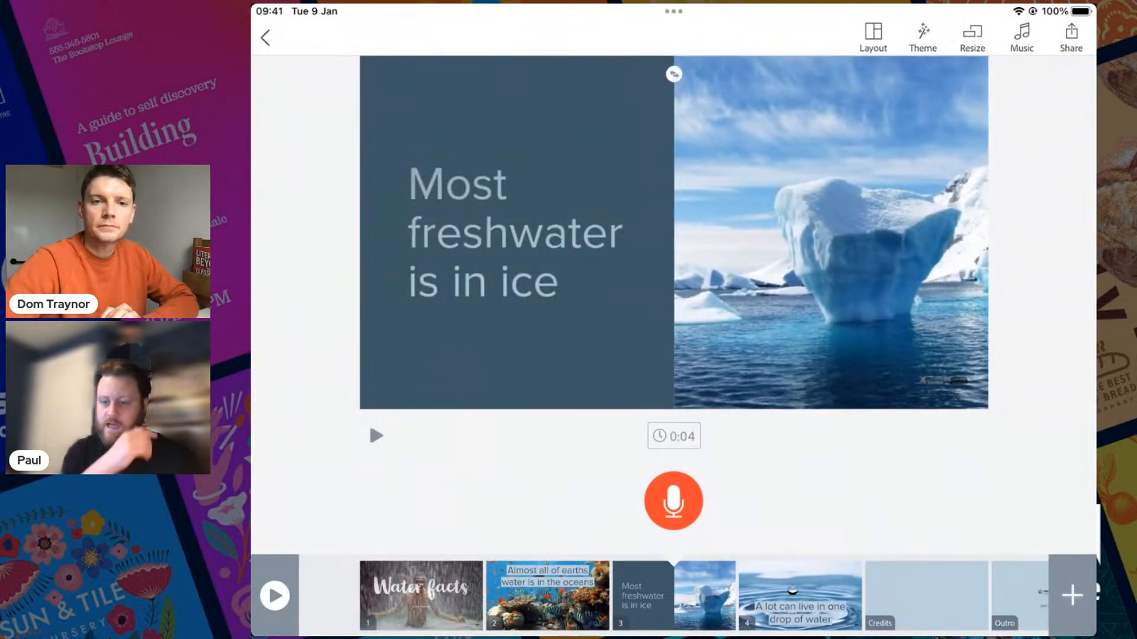
left_click_drag(817, 237, 533, 237)
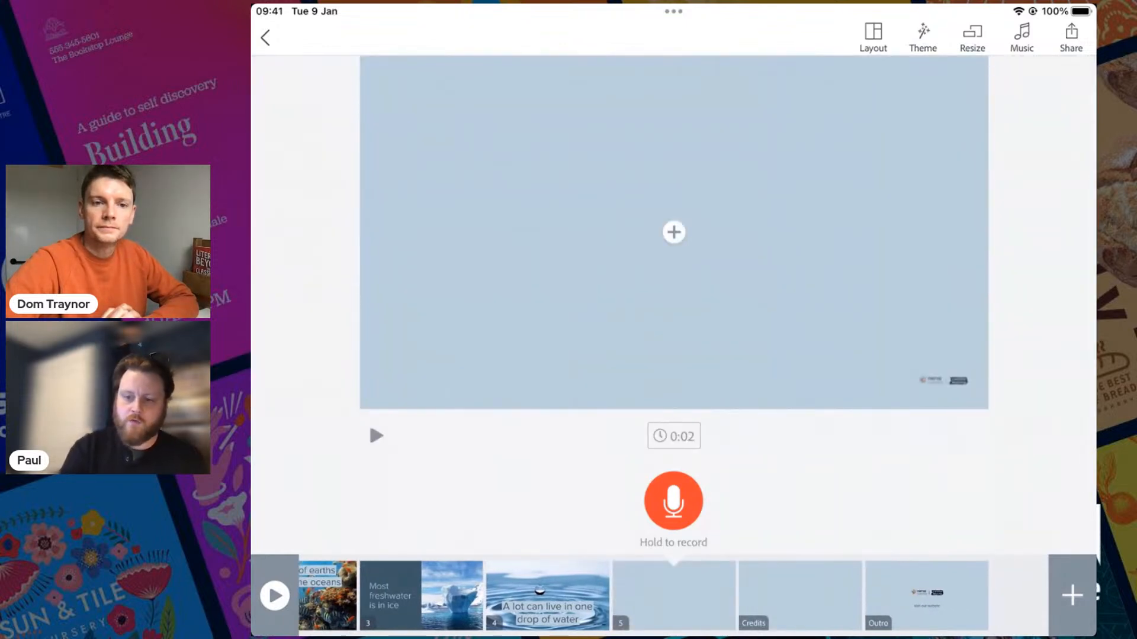
left_click(873, 38)
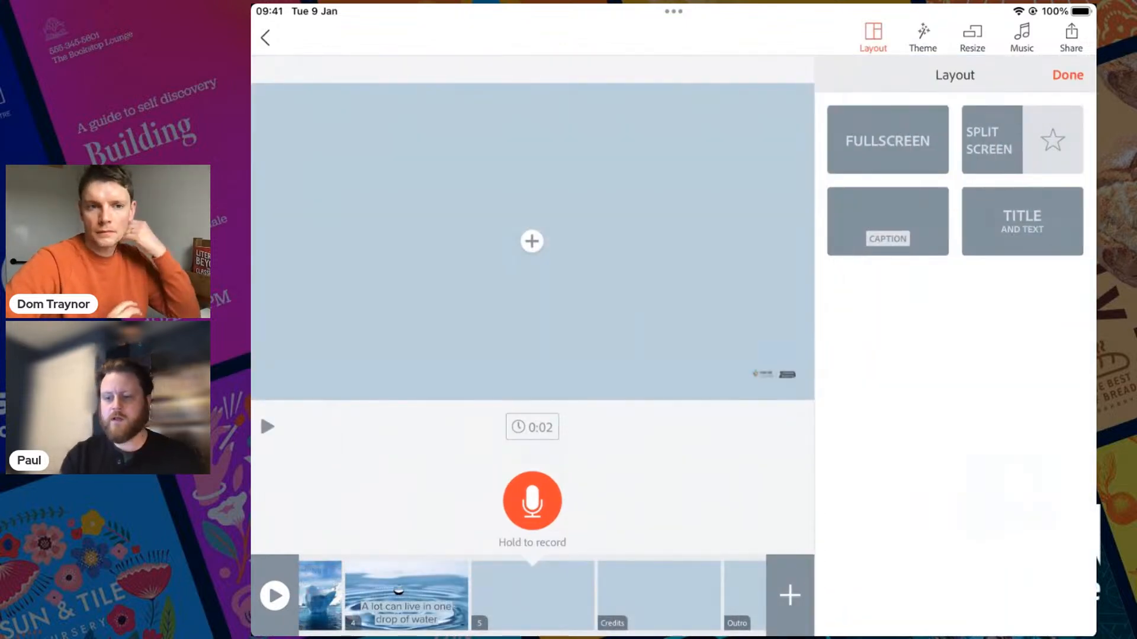
left_click(991, 140)
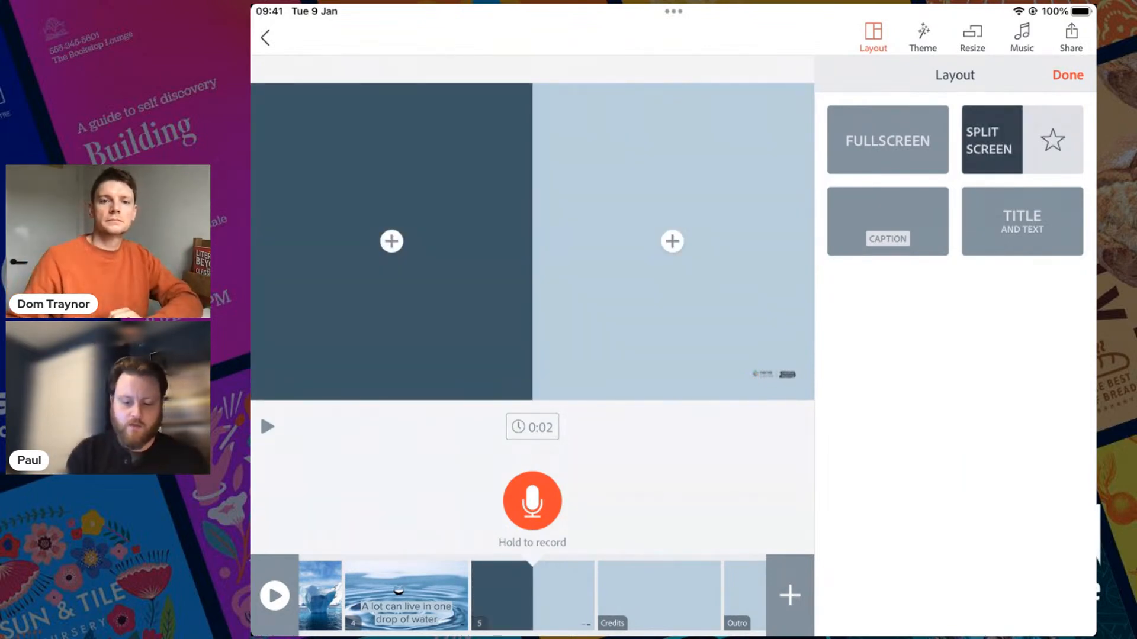
scroll(532, 596, "left", 4)
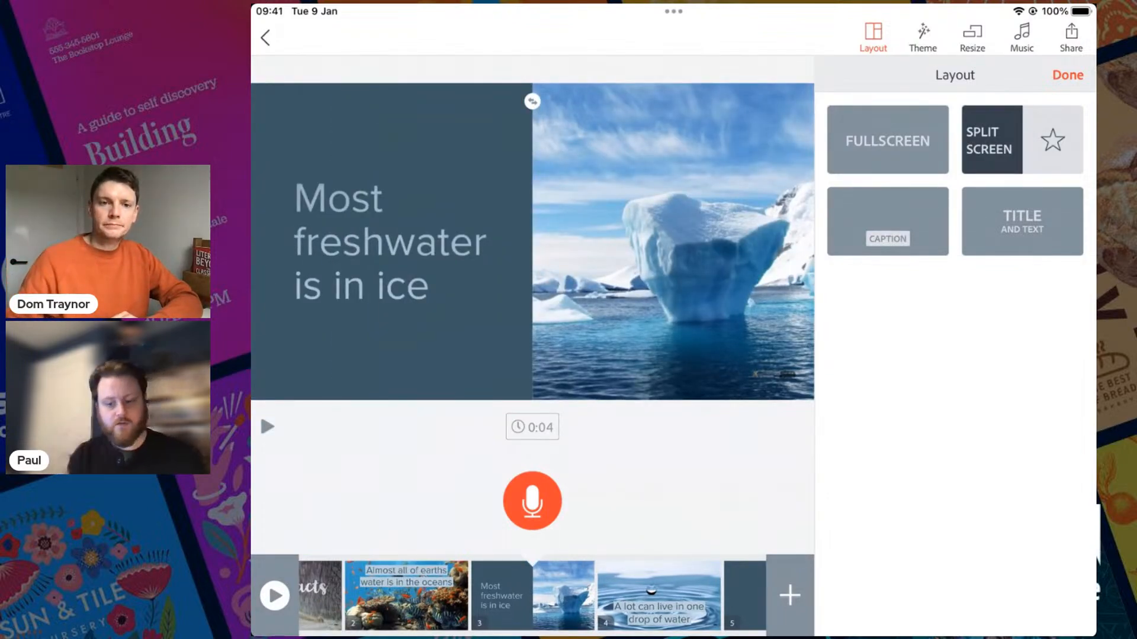
scroll(531, 596, "right", 4)
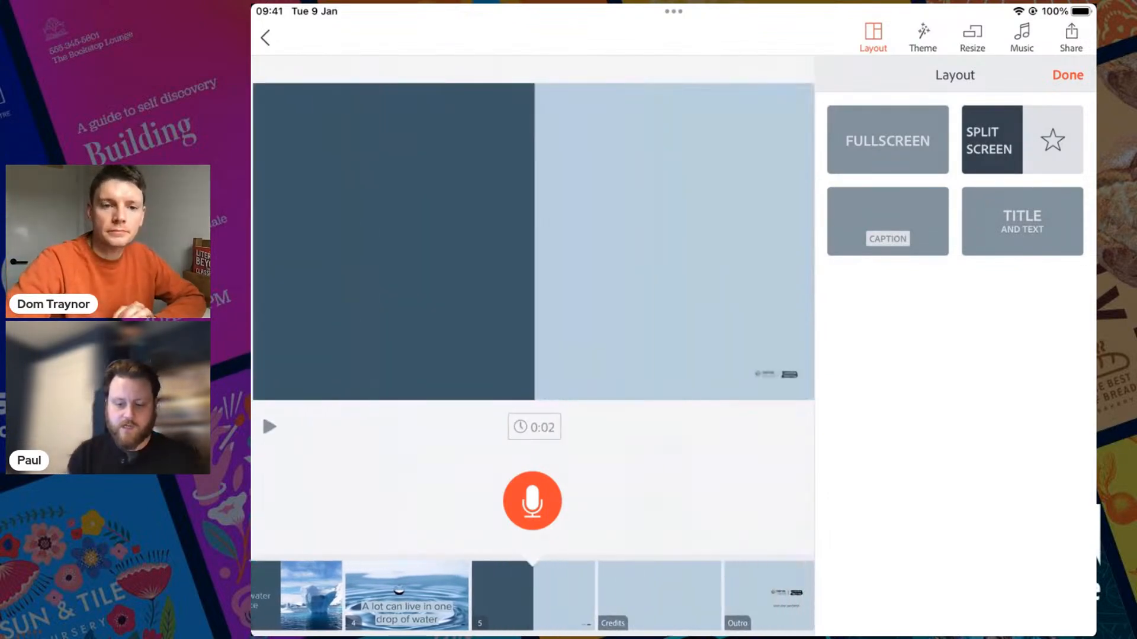
left_click(533, 595)
left_click(532, 595)
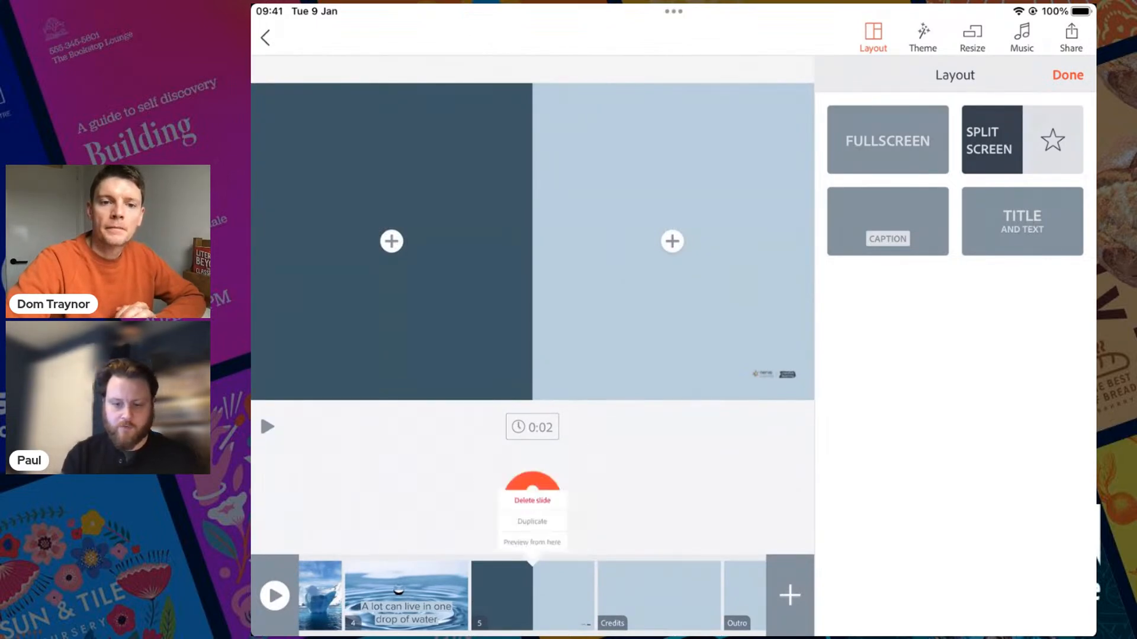
Step: Start a text box in the fifth slide's lighter half and copy the heading "Our bodies are mostly water" from the Water Facts document
left_click(672, 241)
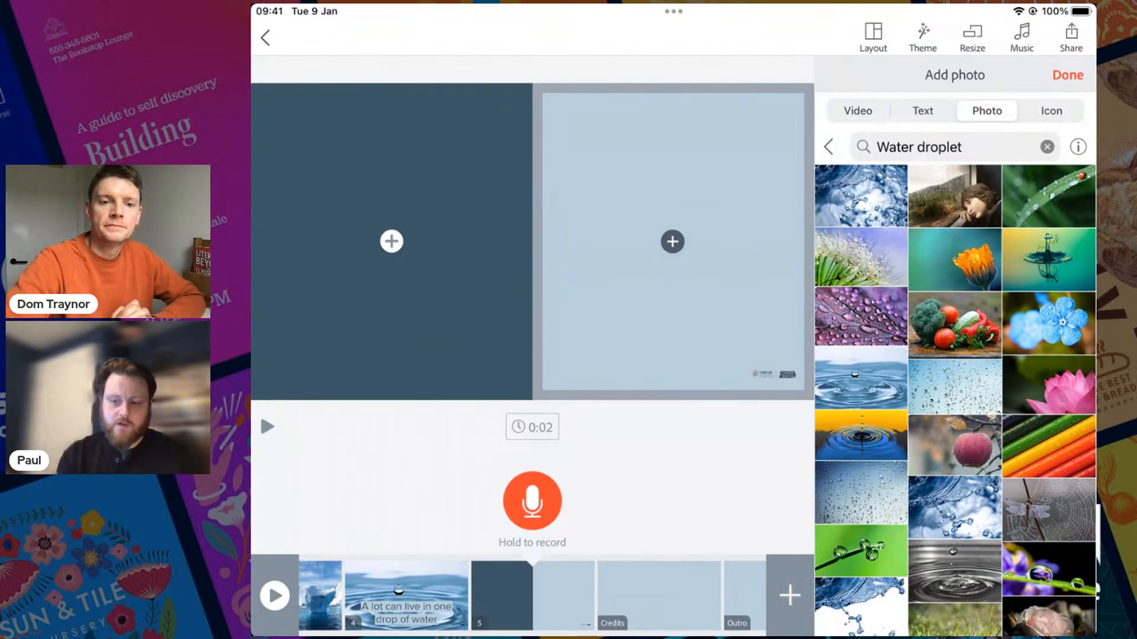
left_click(923, 111)
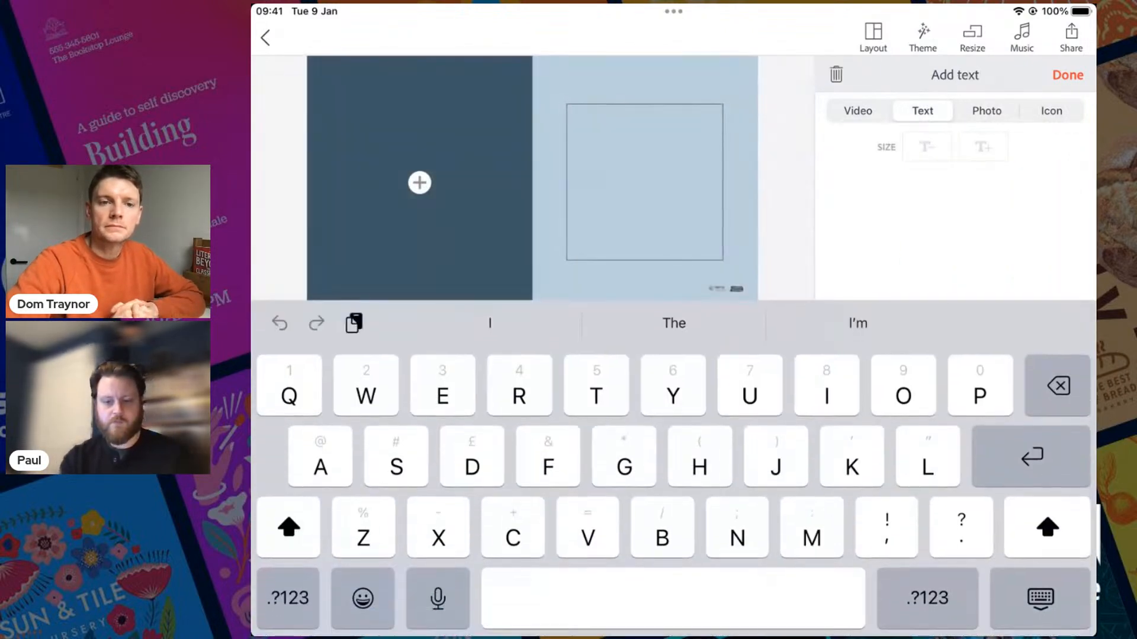
left_click_drag(673, 633, 673, 379)
left_click(932, 414)
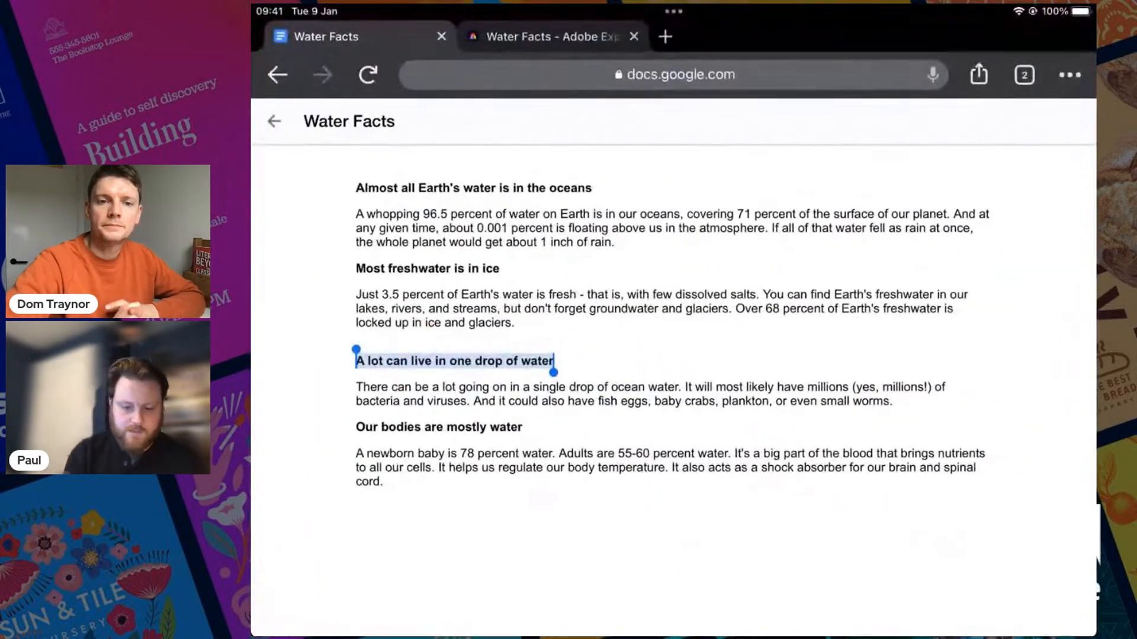
left_click(621, 394)
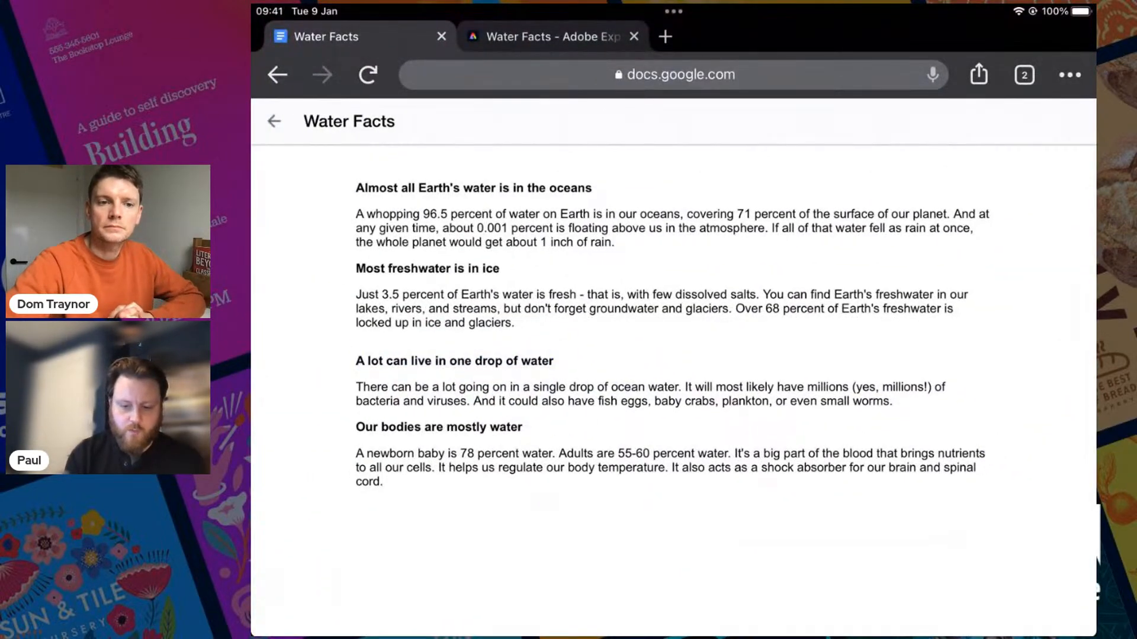
double_click(504, 427)
left_click_drag(489, 416, 356, 416)
left_click(295, 391)
Step: Return to Adobe Express, paste the copied heading into the fifth slide's text box and enlarge it to the largest size
left_click_drag(673, 633, 673, 414)
left_click(934, 413)
left_click(566, 177)
left_click(558, 140)
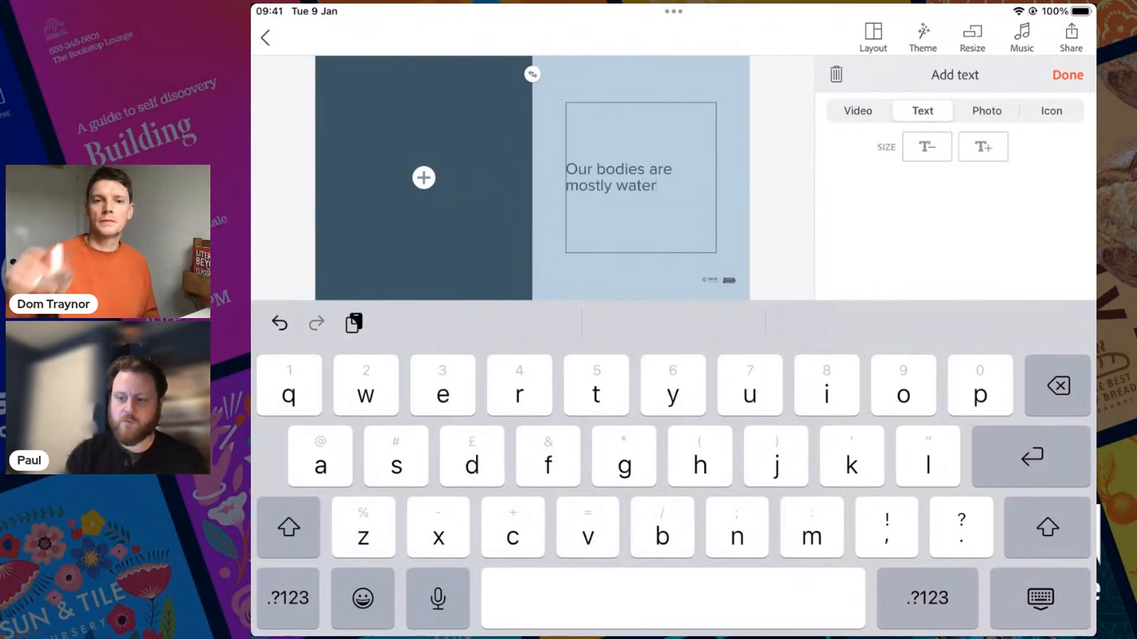
left_click(983, 147)
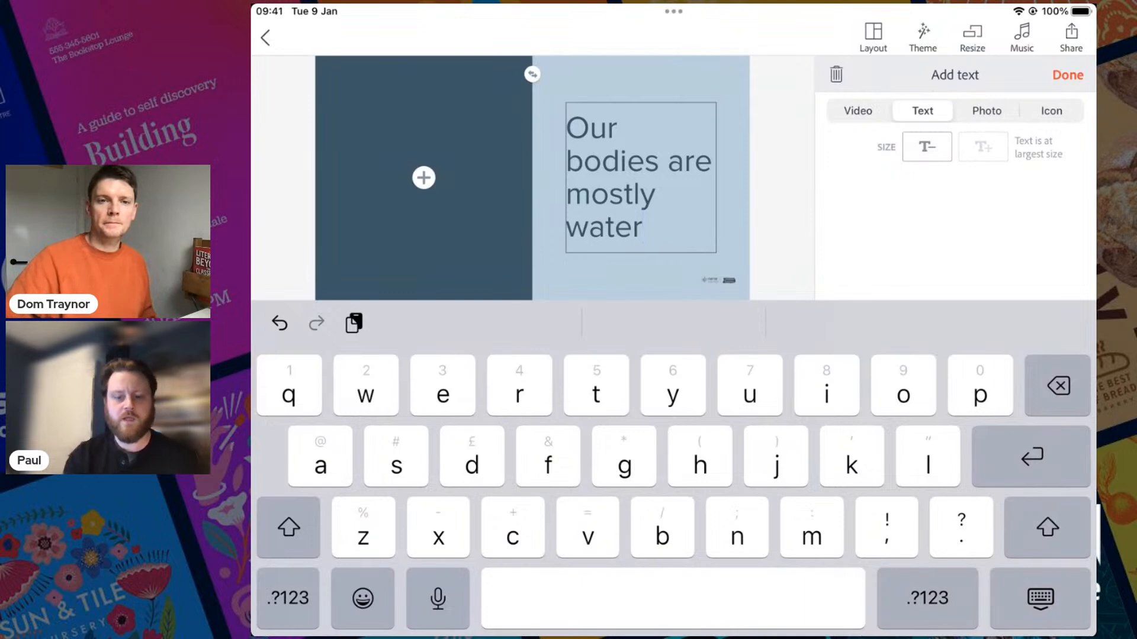
Step: Search for "Body" photos for the fifth slide's darker half and look through the results for a suitable picture
left_click(423, 178)
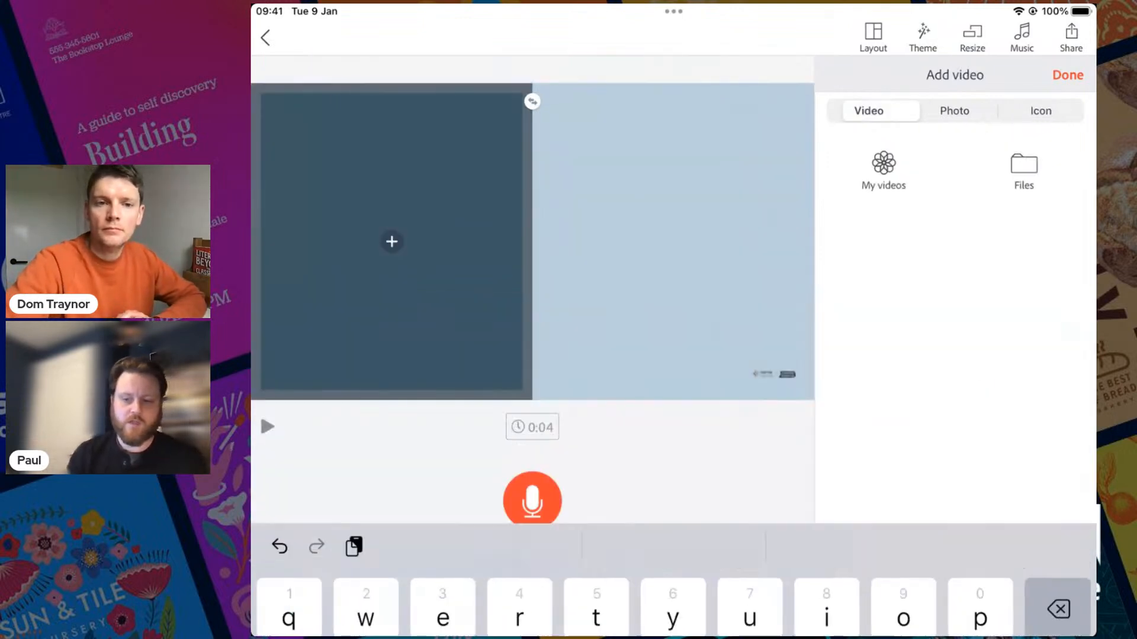
left_click(955, 111)
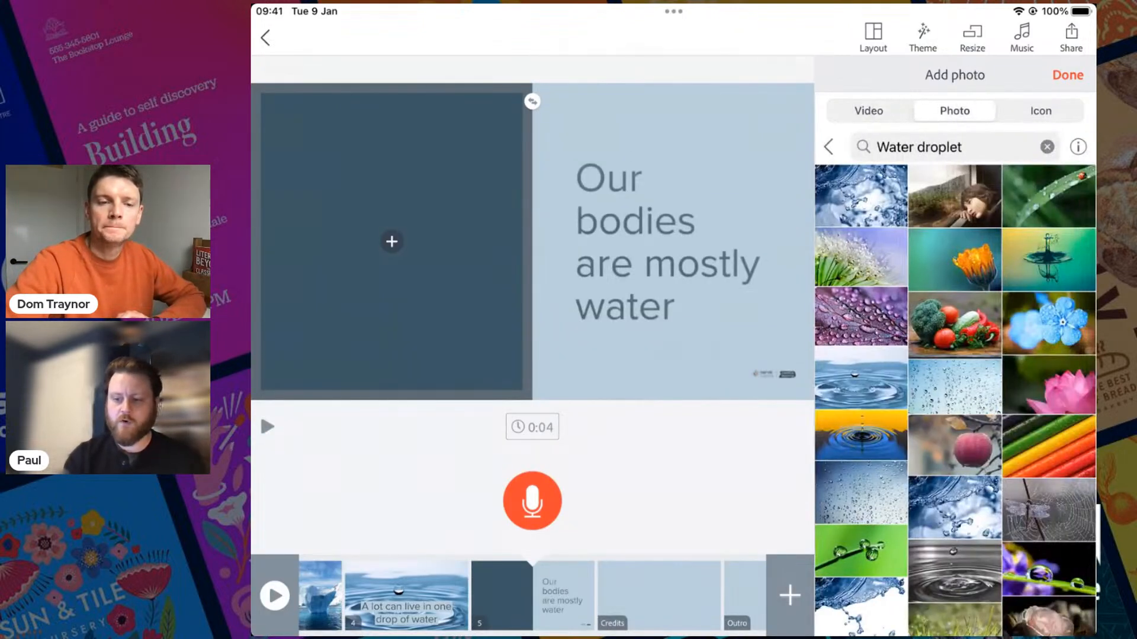
left_click(961, 147)
key("Return")
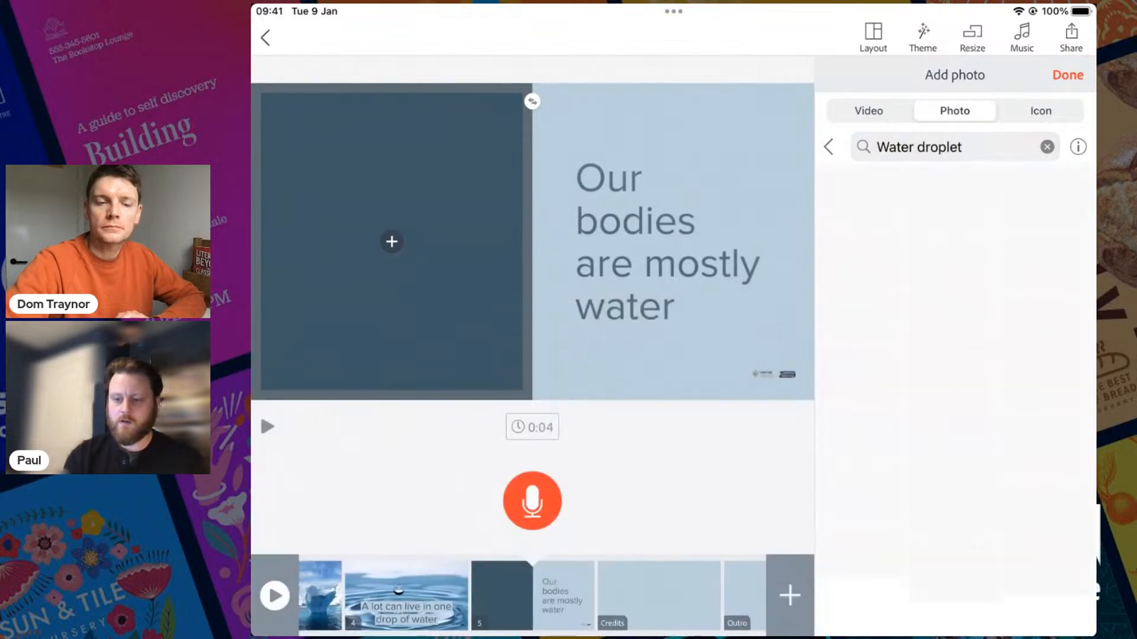
left_click(962, 147)
key("BackSpace")
key("BackSpace")
key("BackSpace")
key("BackSpace")
key("BackSpace")
key("BackSpace")
key("BackSpace")
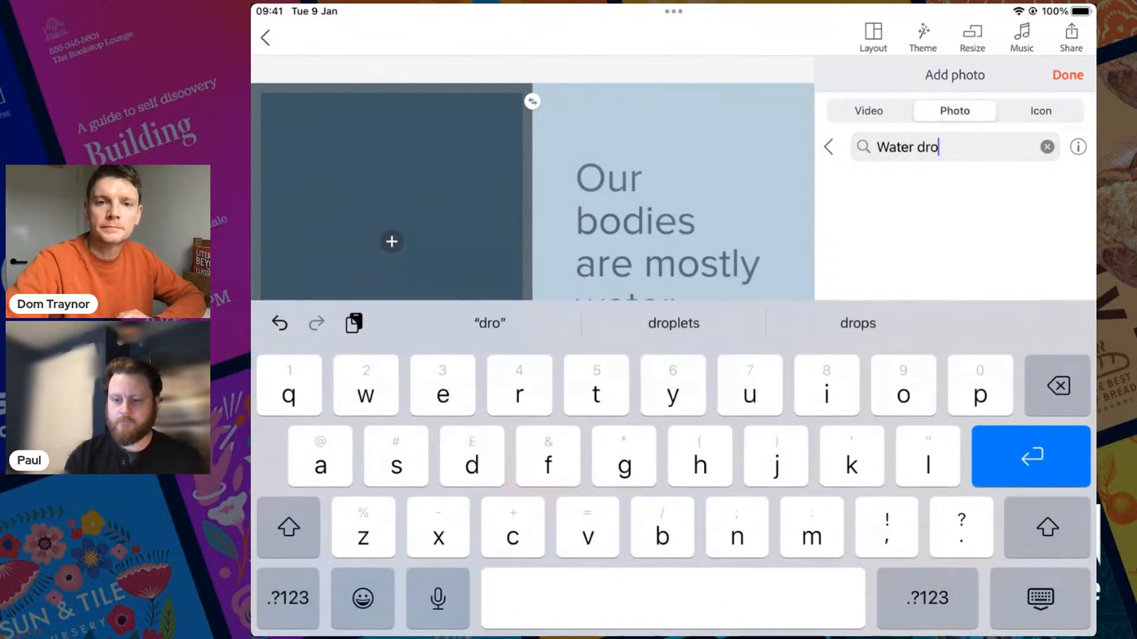
key("BackSpace")
key("BackSpace")
key("BackSpace")
key("BackSpace")
key("BackSpace")
key("BackSpace")
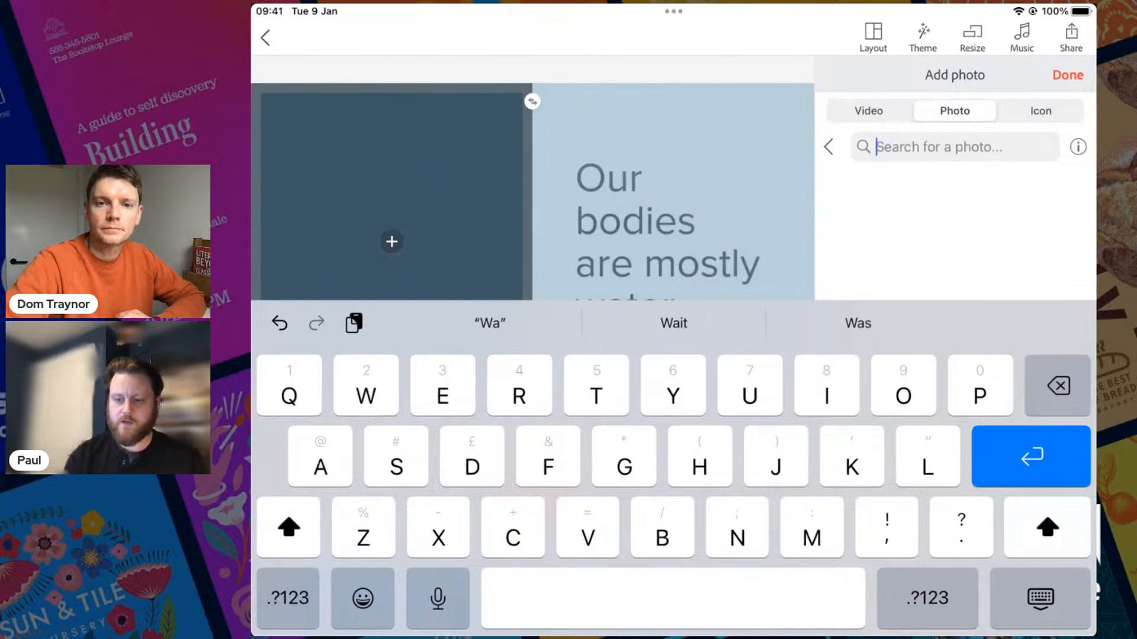
type("Body")
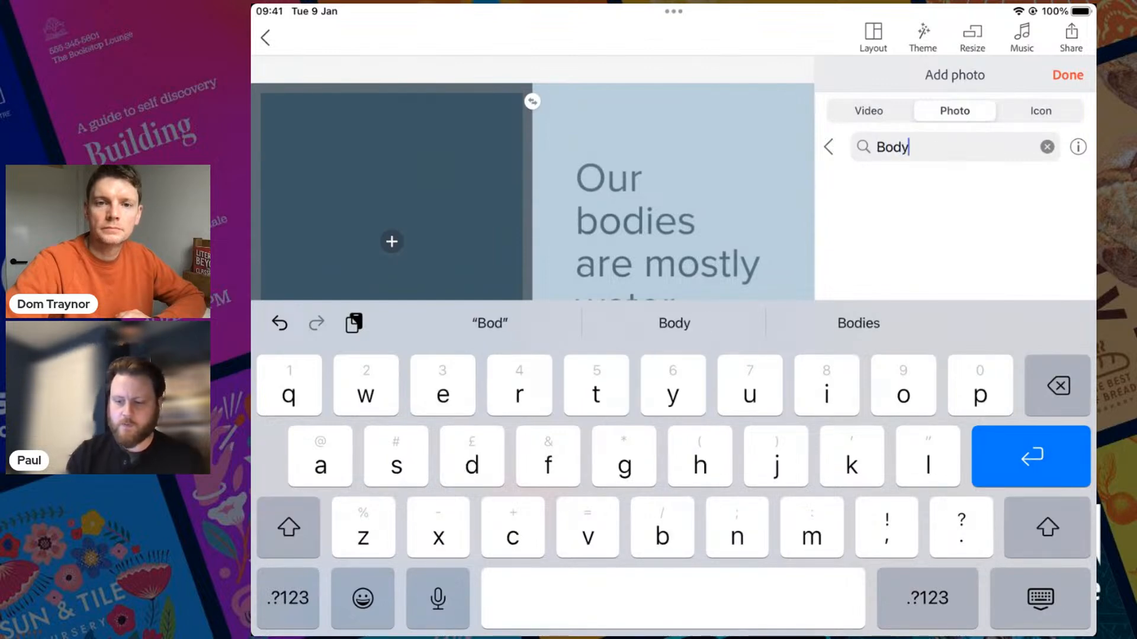
key("Return")
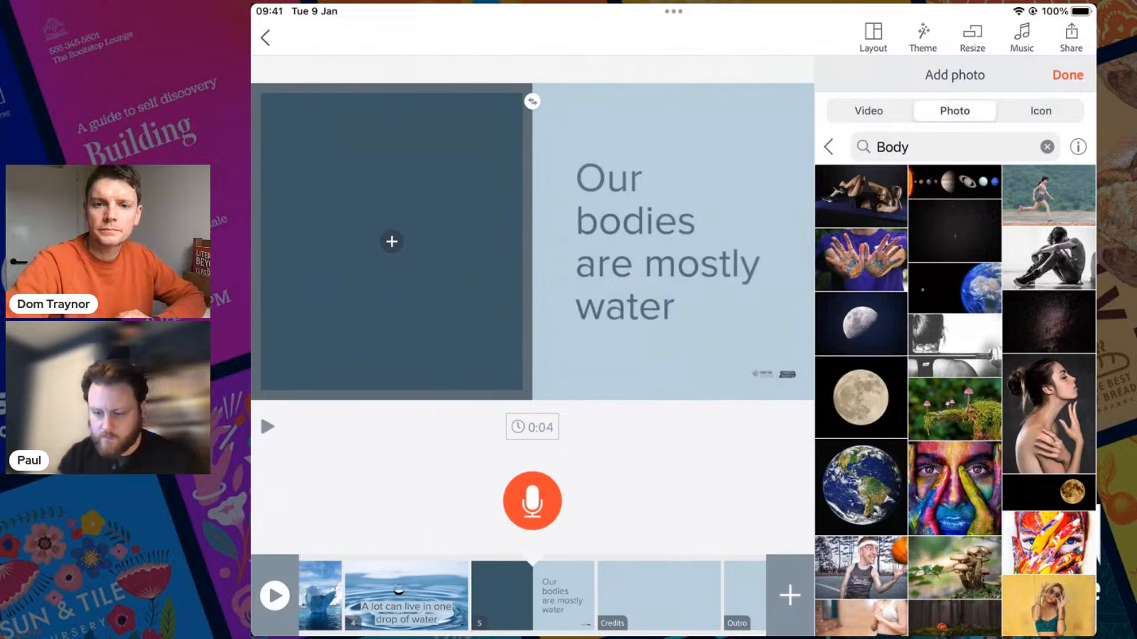
scroll(955, 401, "down", 3)
scroll(955, 401, "down", 3)
left_click_drag(956, 634, 955, 568)
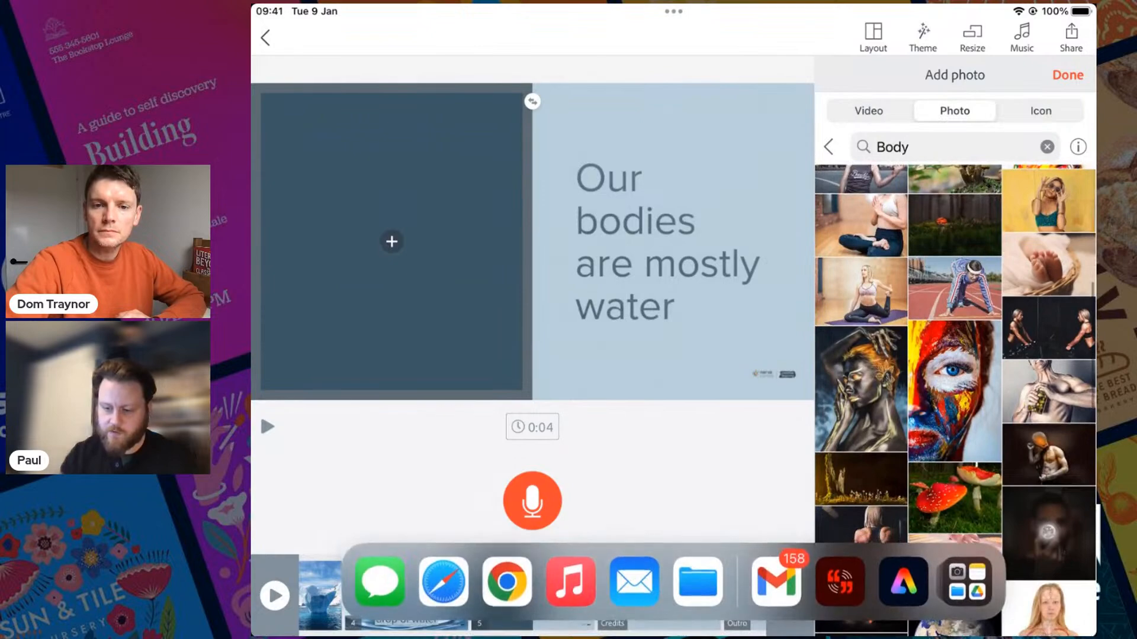
scroll(955, 402, "down", 3)
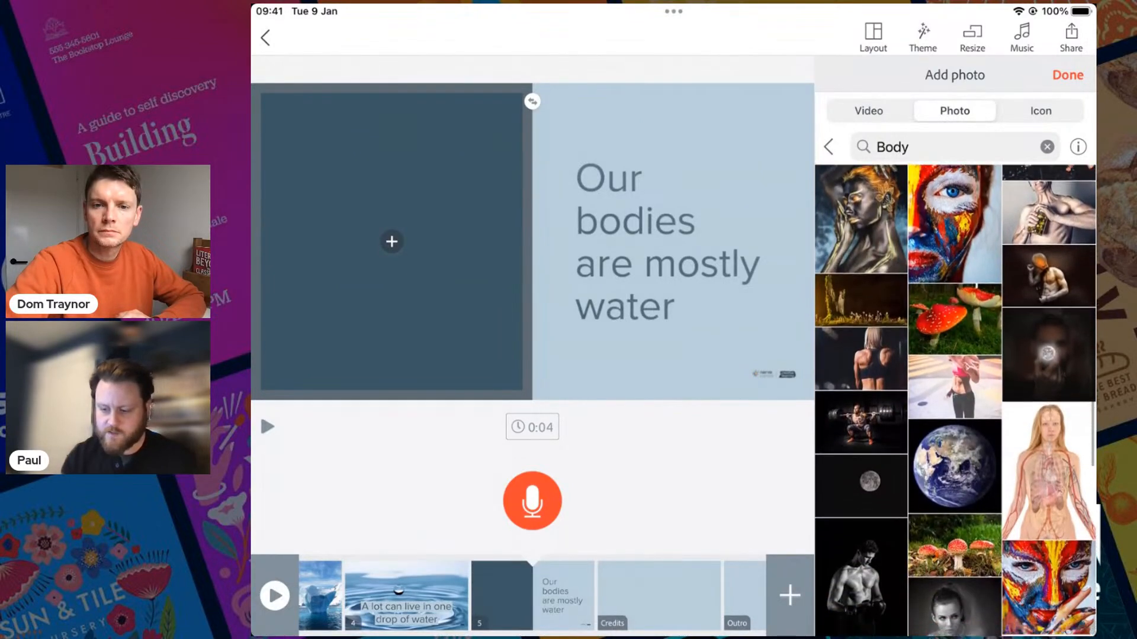
scroll(955, 401, "down", 4)
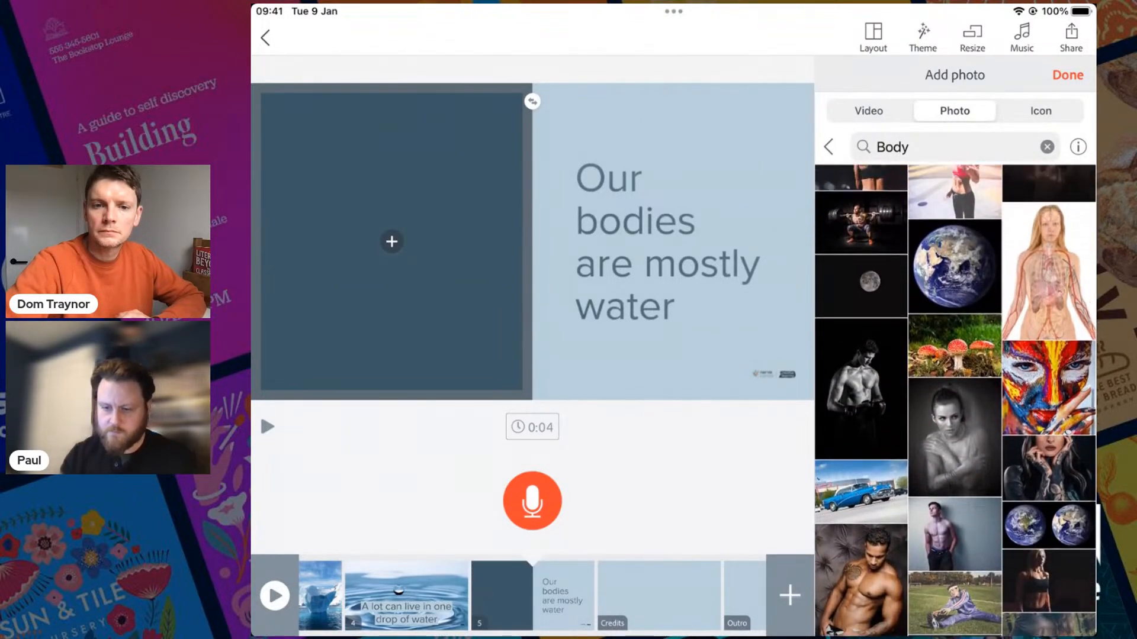
scroll(956, 402, "down", 15)
Step: Search photos for "Water" and fill the fifth slide's darker half with the photo of two people sitting in water under a leaf
left_click(954, 147)
key("BackSpace")
key("BackSpace")
key("BackSpace")
key("BackSpace")
type("Water")
key("Return")
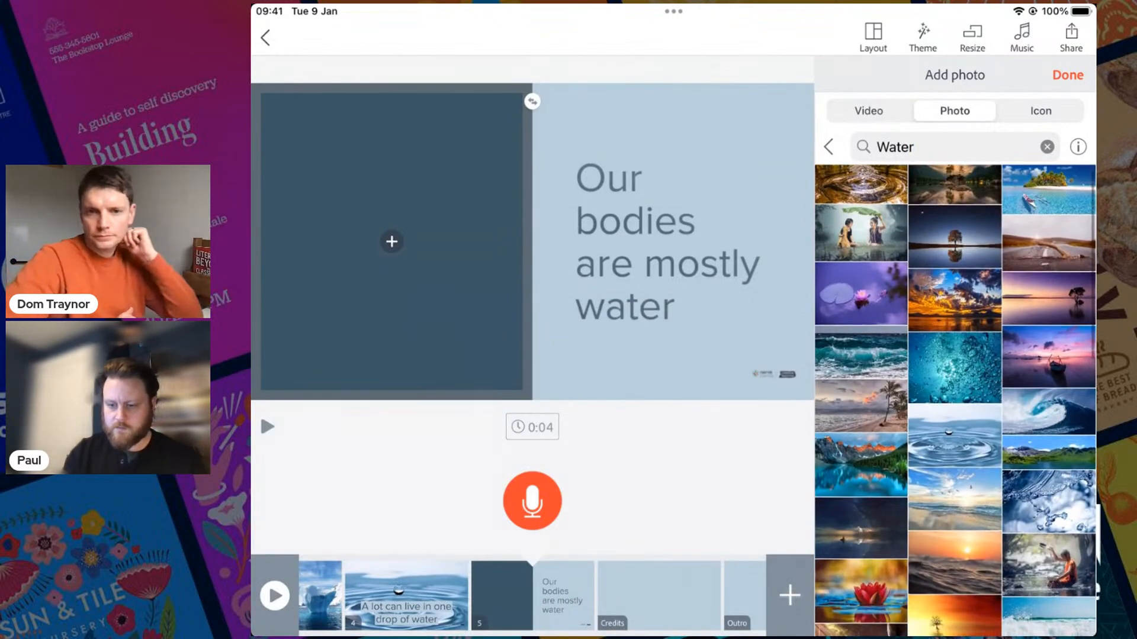
left_click(861, 233)
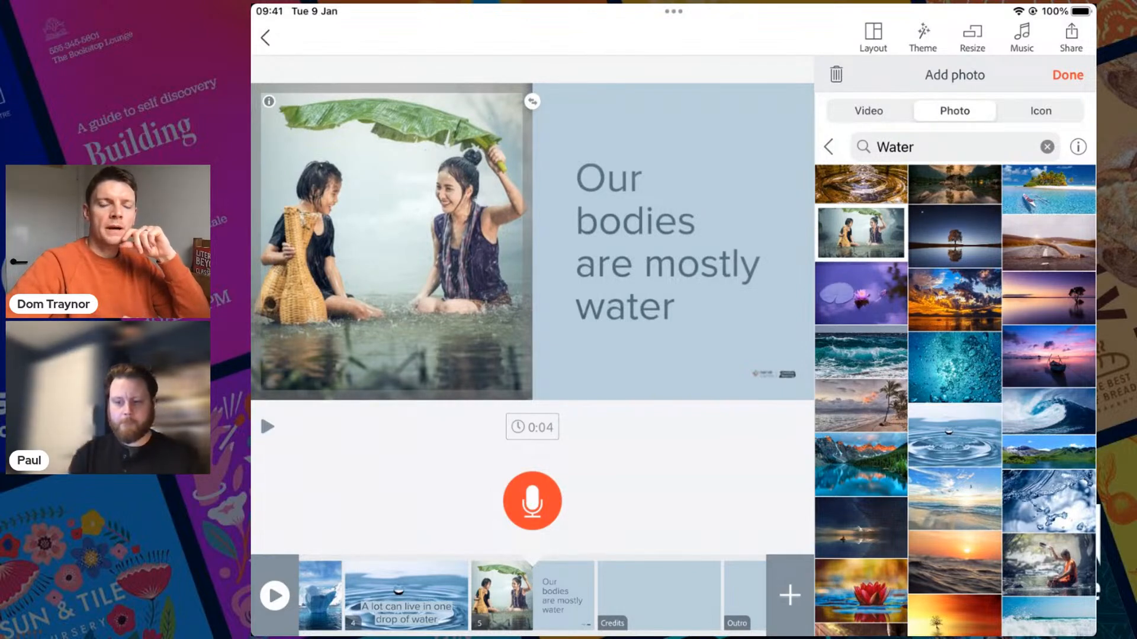
left_click(1067, 76)
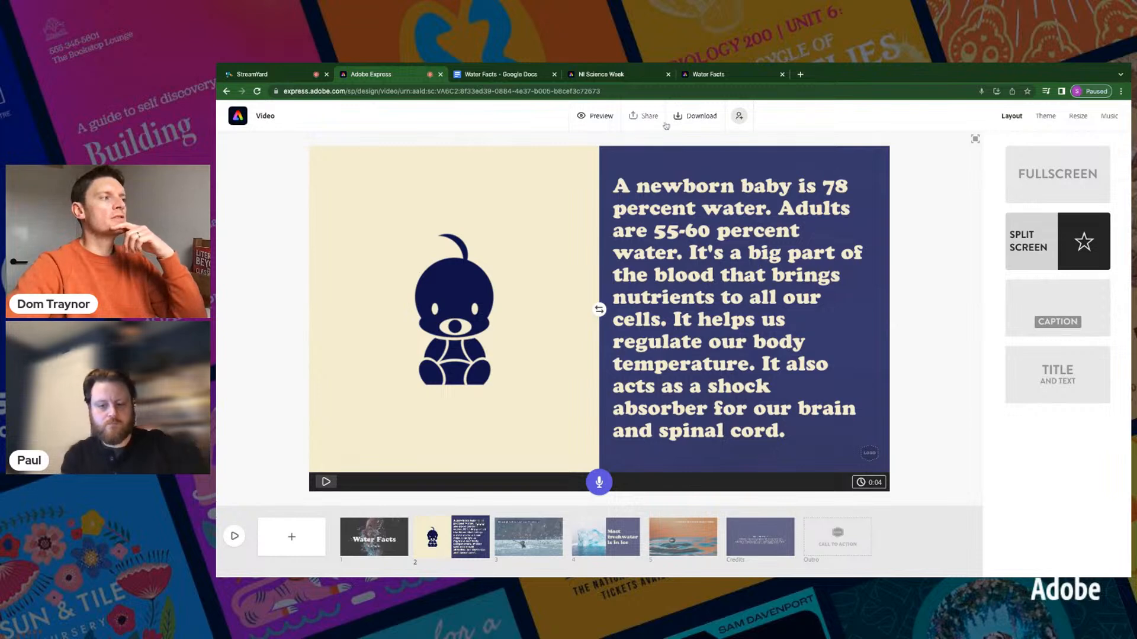
Step: Start downloading the video with the baby icon slide, dismiss the download dialog and open the video's sharing options
left_click(699, 118)
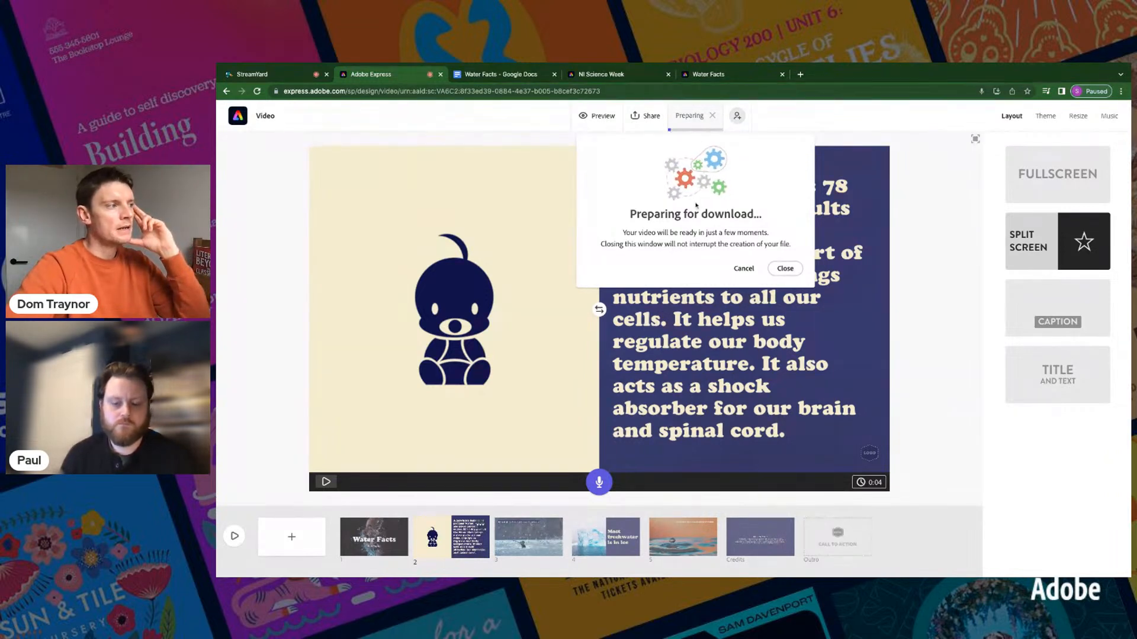
left_click(781, 269)
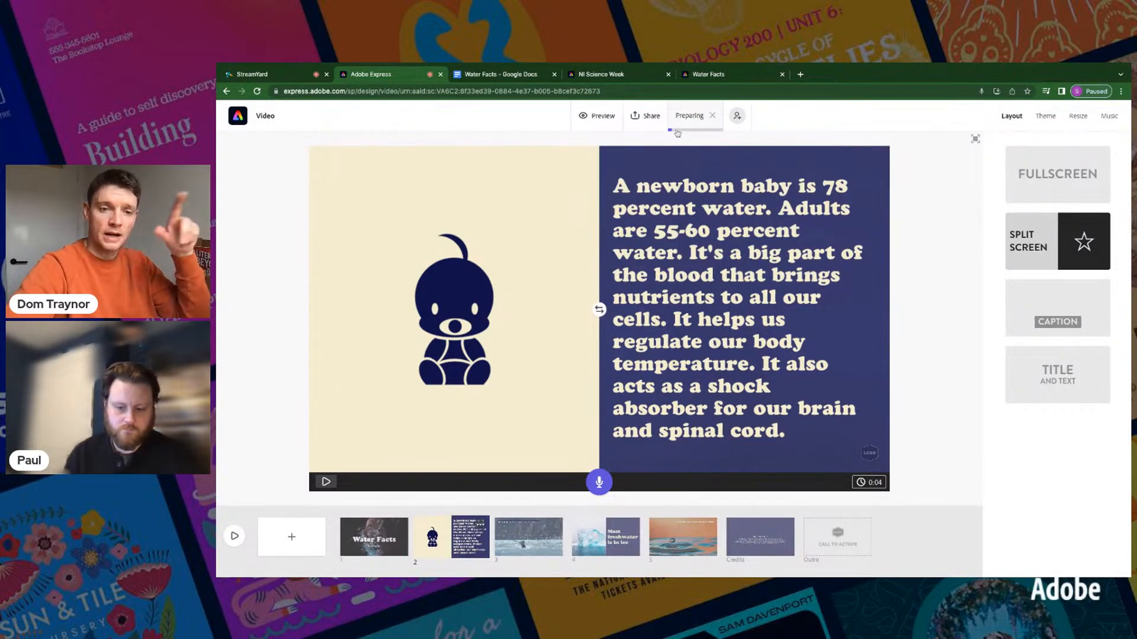
left_click(639, 116)
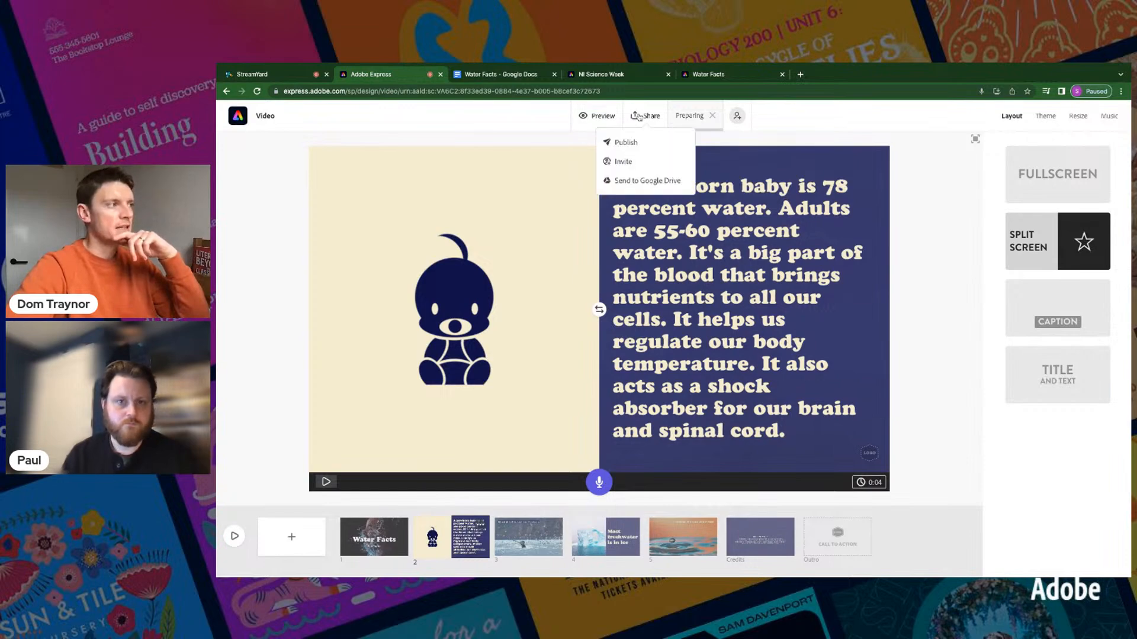
Step: Try to publish the video, dismiss the wait notice and cancel the download in progress
left_click(625, 143)
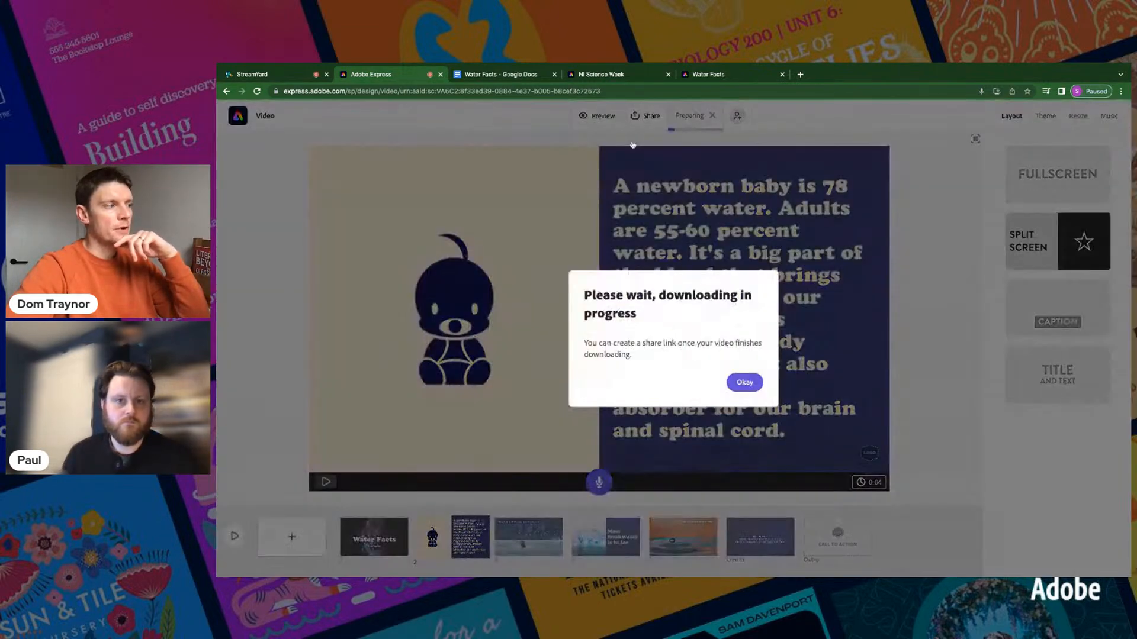
left_click(736, 385)
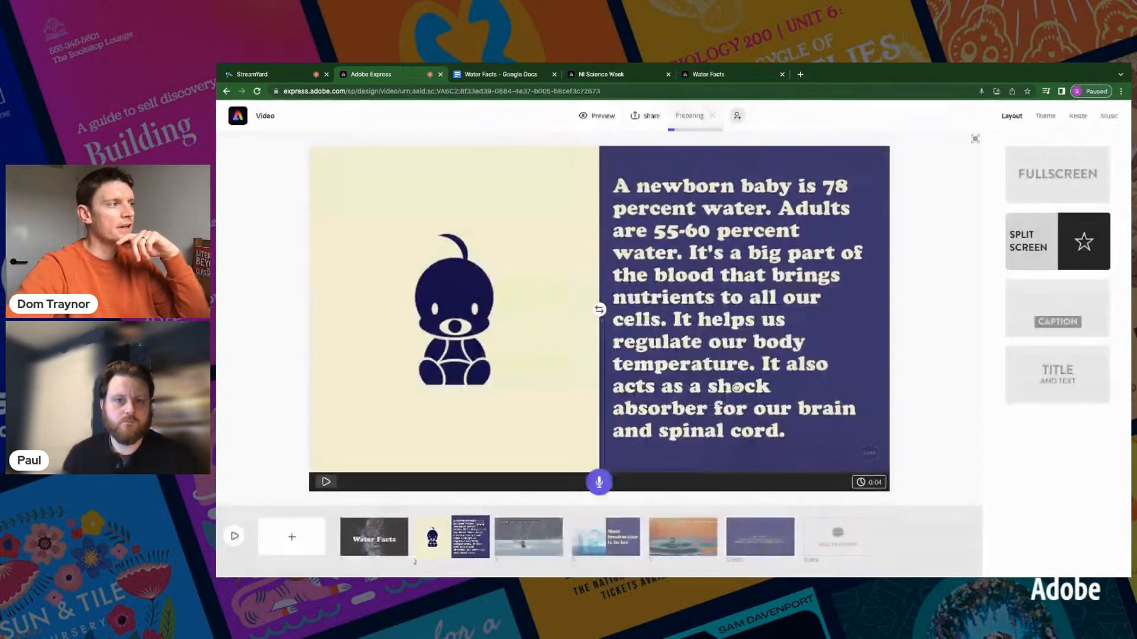
left_click(713, 116)
left_click(740, 367)
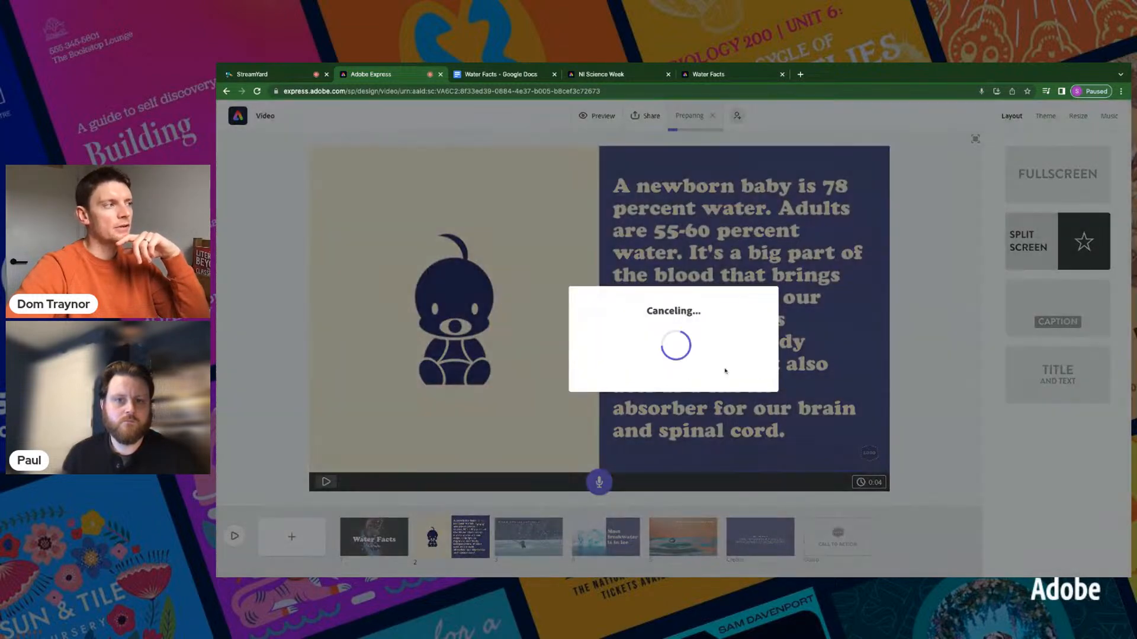
Step: Publish the video titled Water Facts with the author name switched off, creating a share link and copying it
left_click(648, 123)
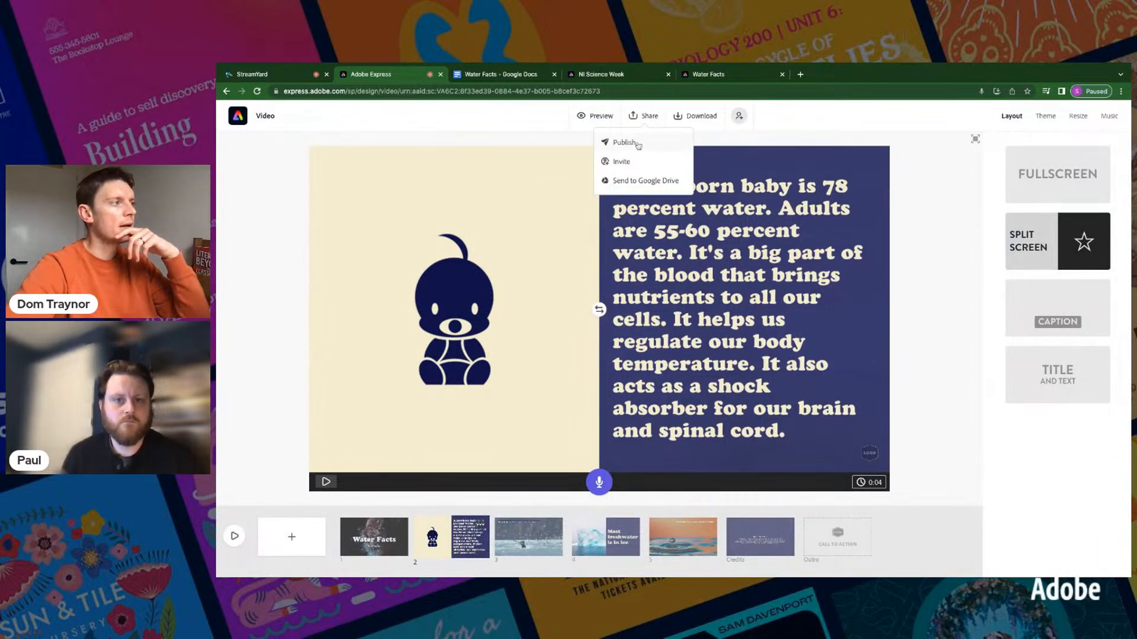
left_click(638, 145)
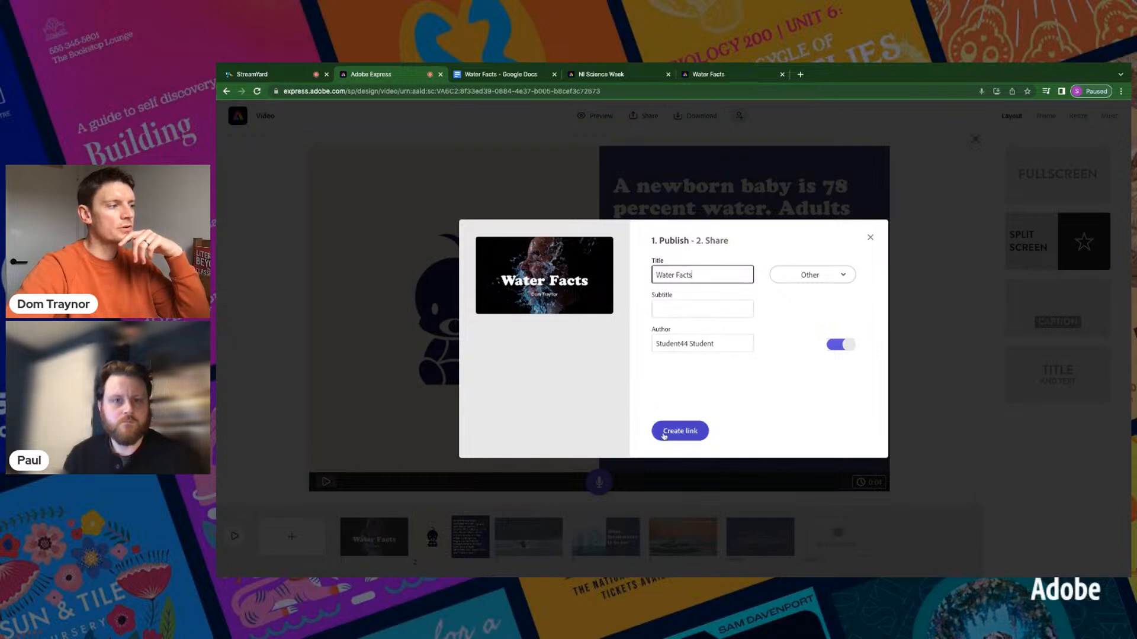
left_click(840, 345)
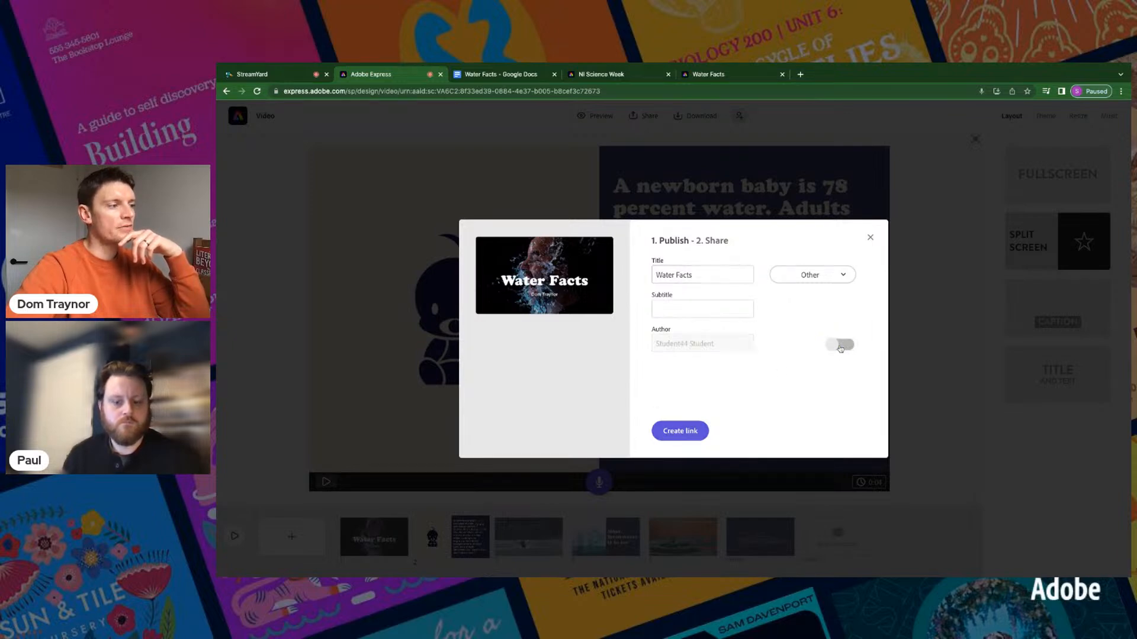
left_click(681, 432)
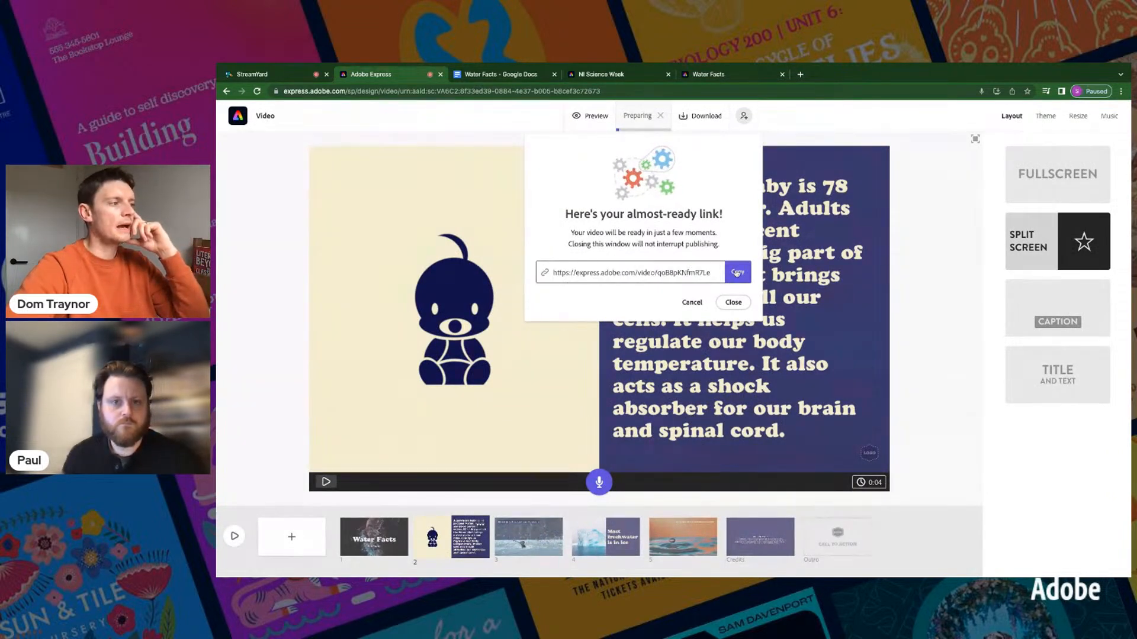
left_click(736, 273)
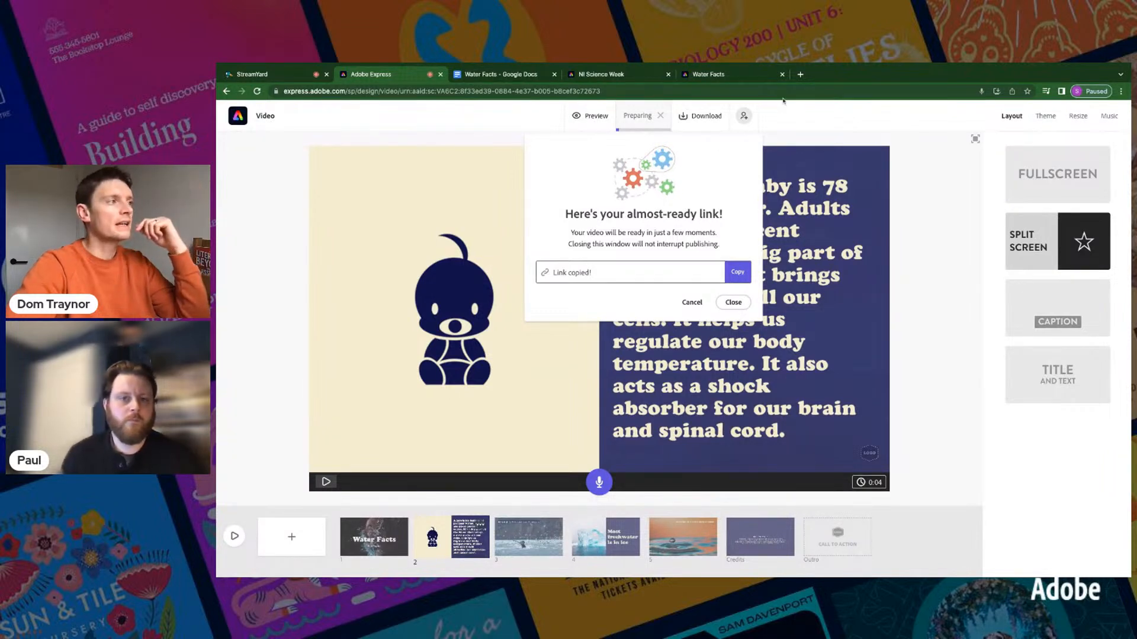
Step: Open the copied video link in a new browser tab, then return to the video editor
left_click(801, 74)
key("ctrl+v")
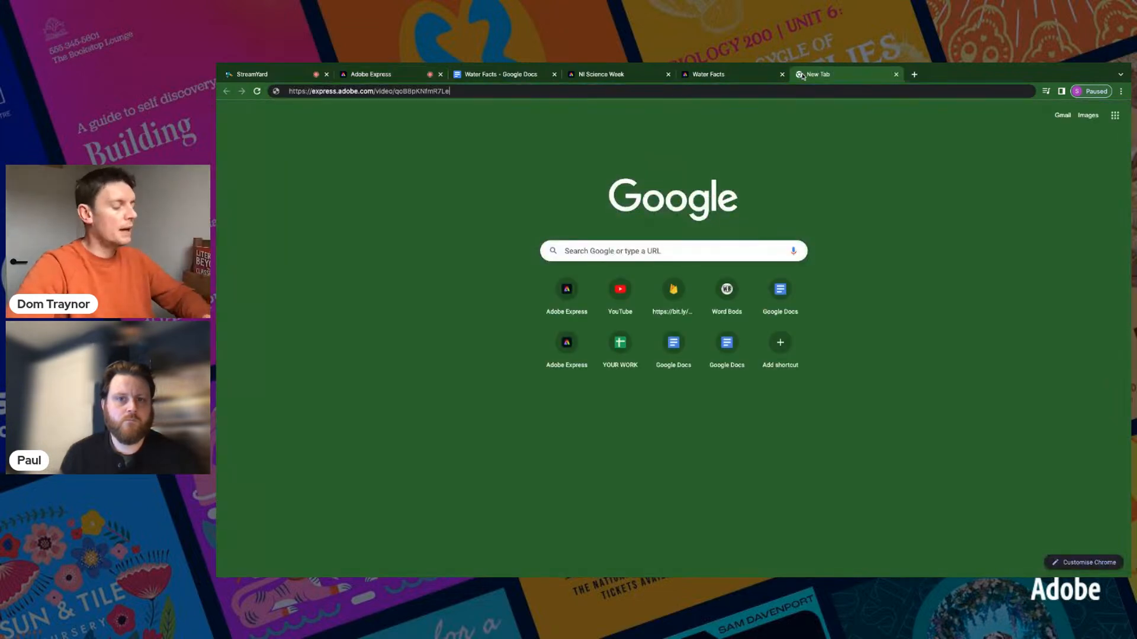
key("Return")
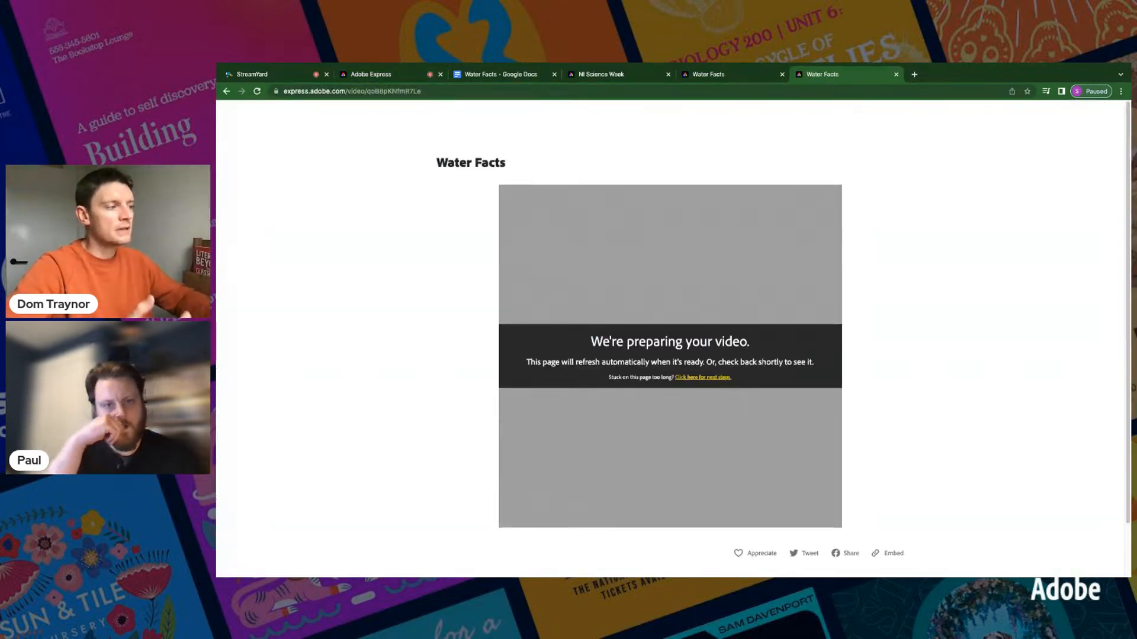
left_click(423, 75)
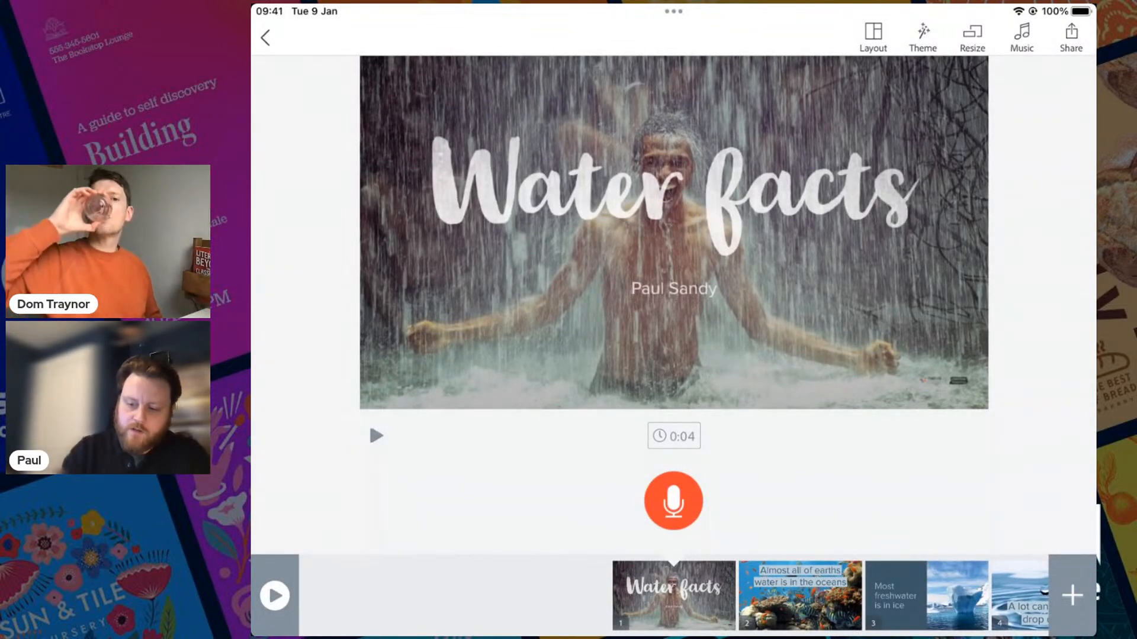
left_click(1071, 38)
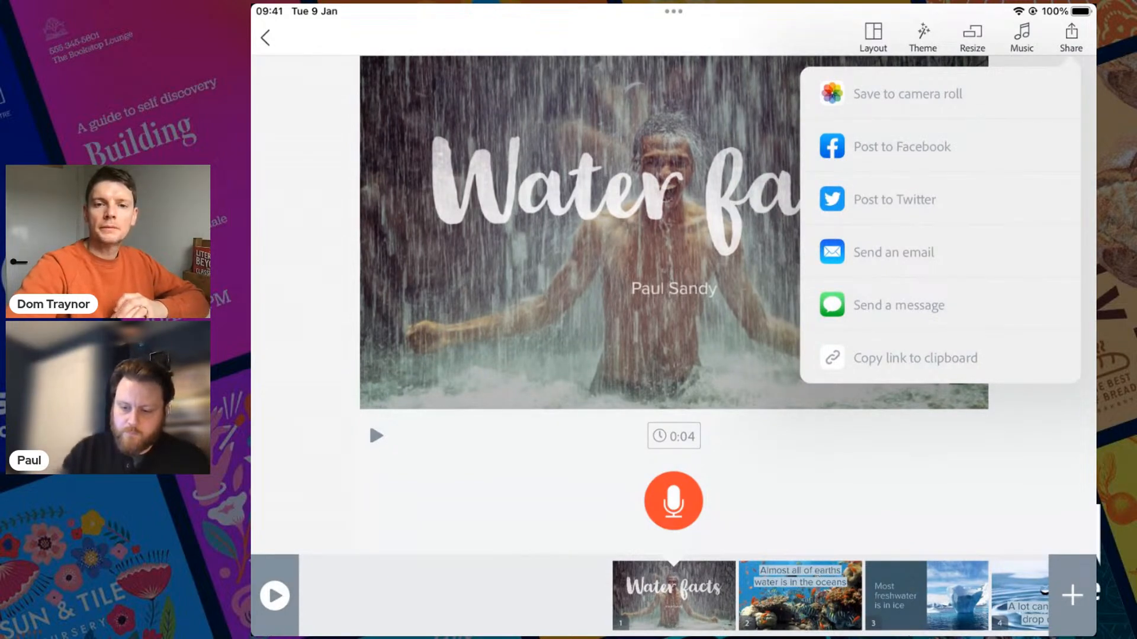
left_click(898, 305)
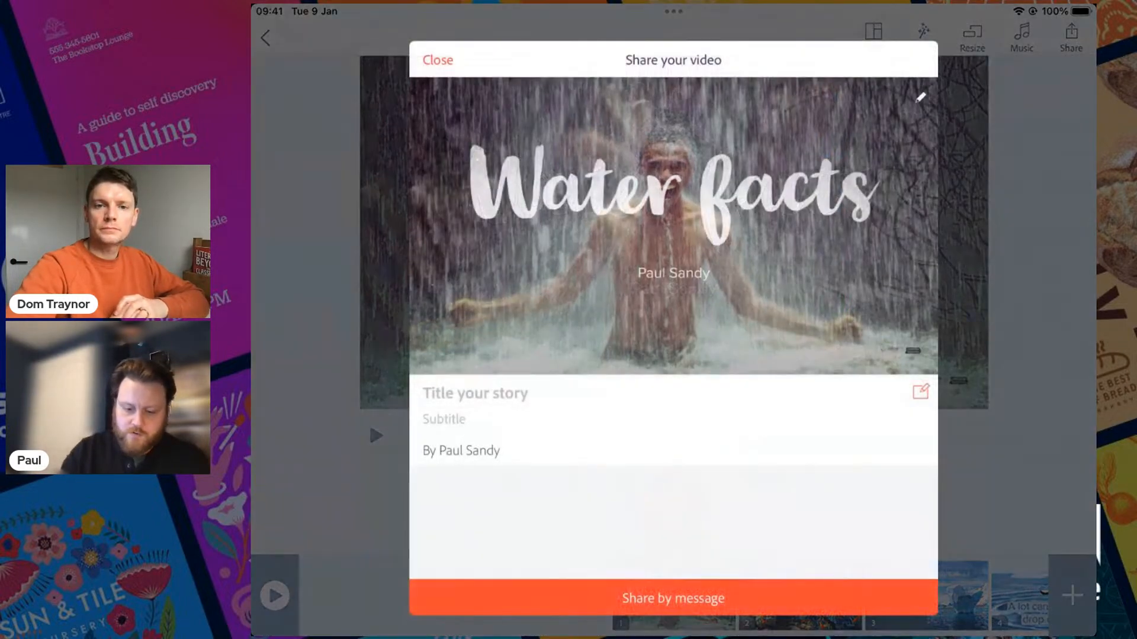
left_click(438, 60)
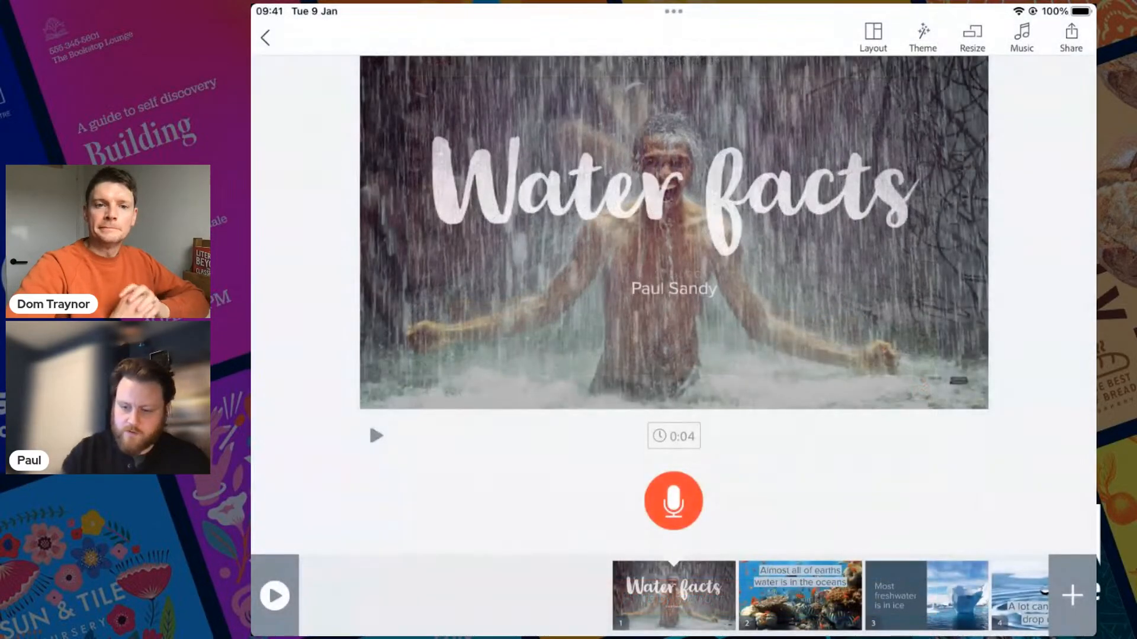
Step: Share the Water facts video on the iPad by copying its link to the clipboard
left_click(1070, 37)
left_click(915, 357)
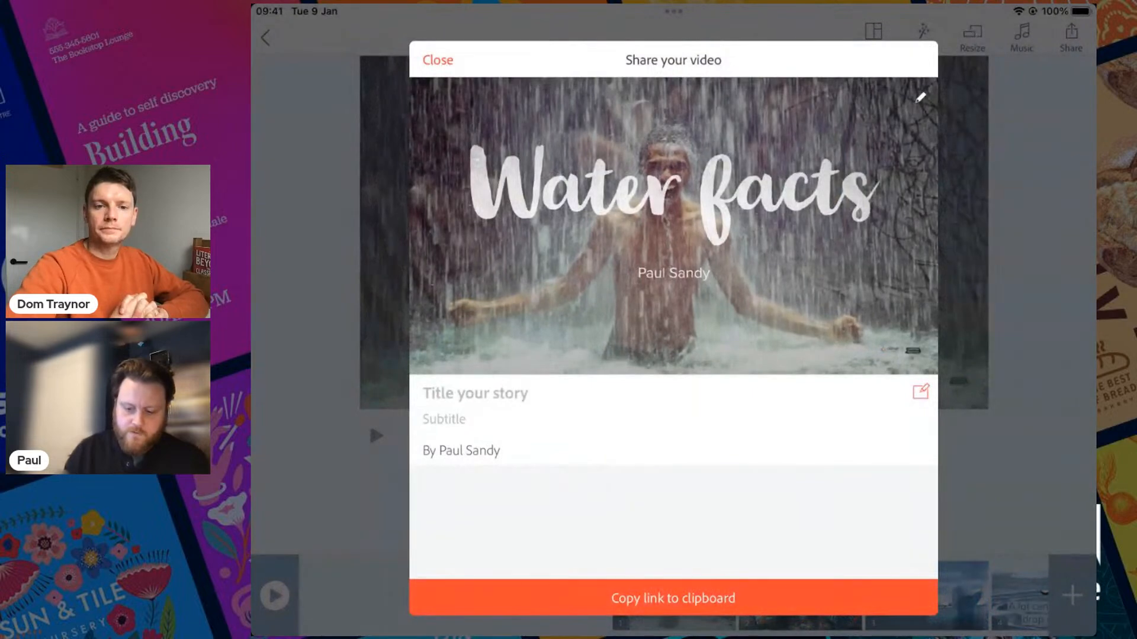
left_click(673, 597)
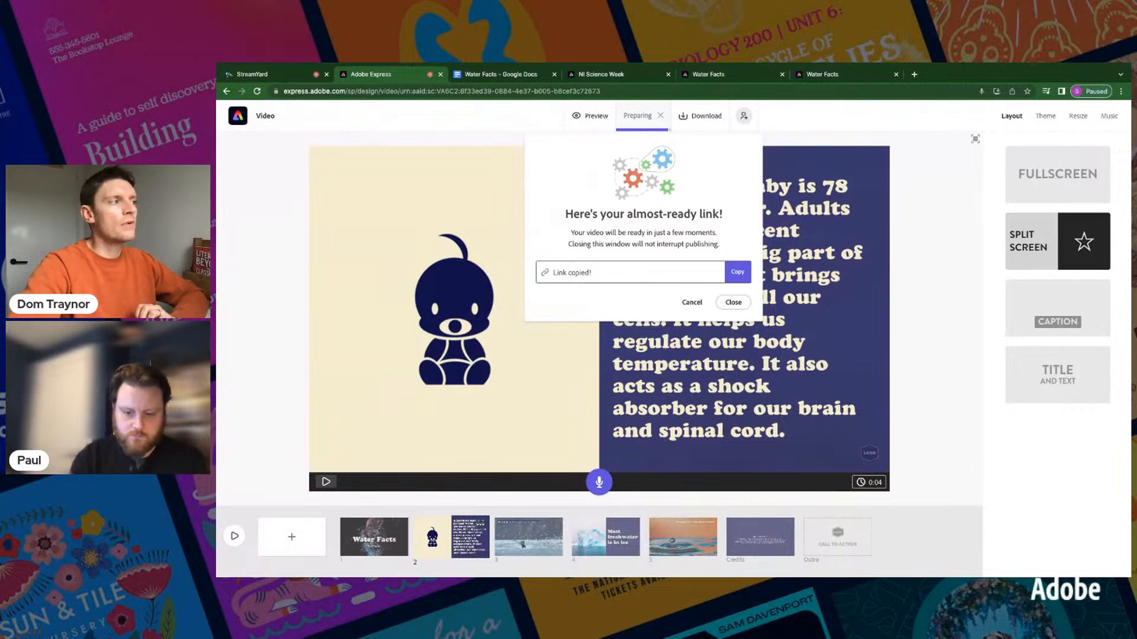
Step: Check whether the published Water Facts page plays the video, reload it and return to the editor's share link
left_click(820, 75)
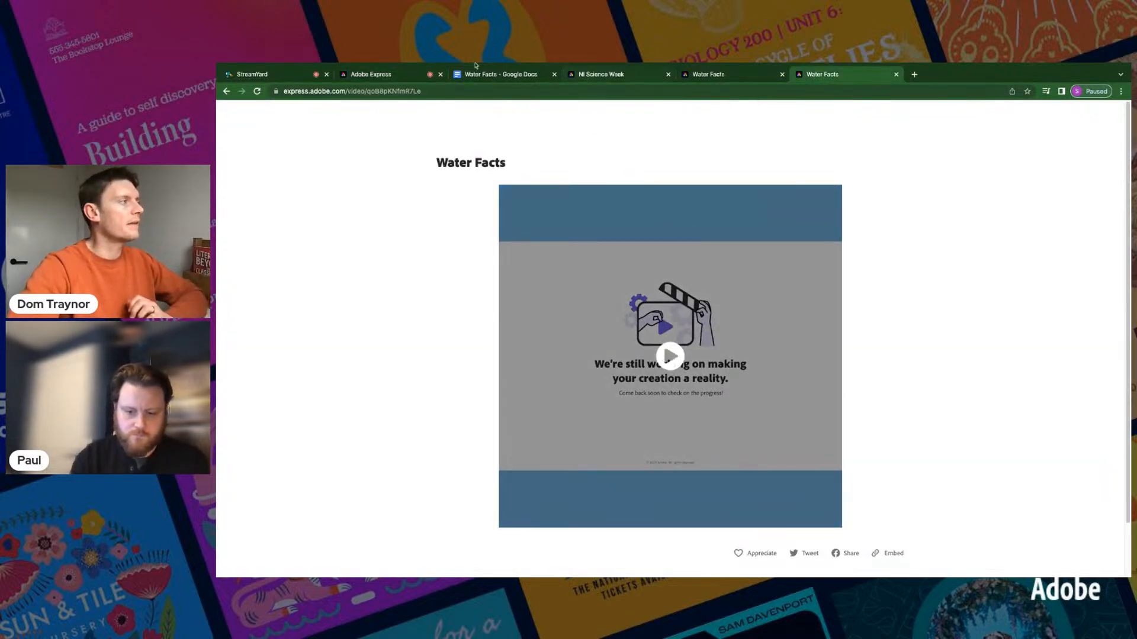
left_click(386, 71)
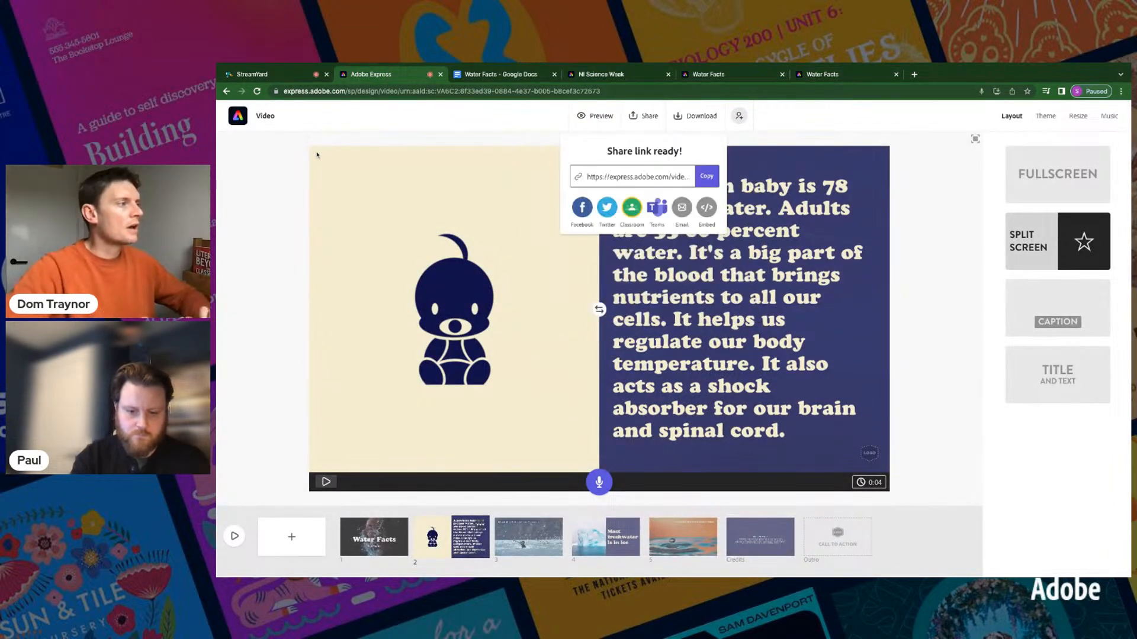
left_click(846, 75)
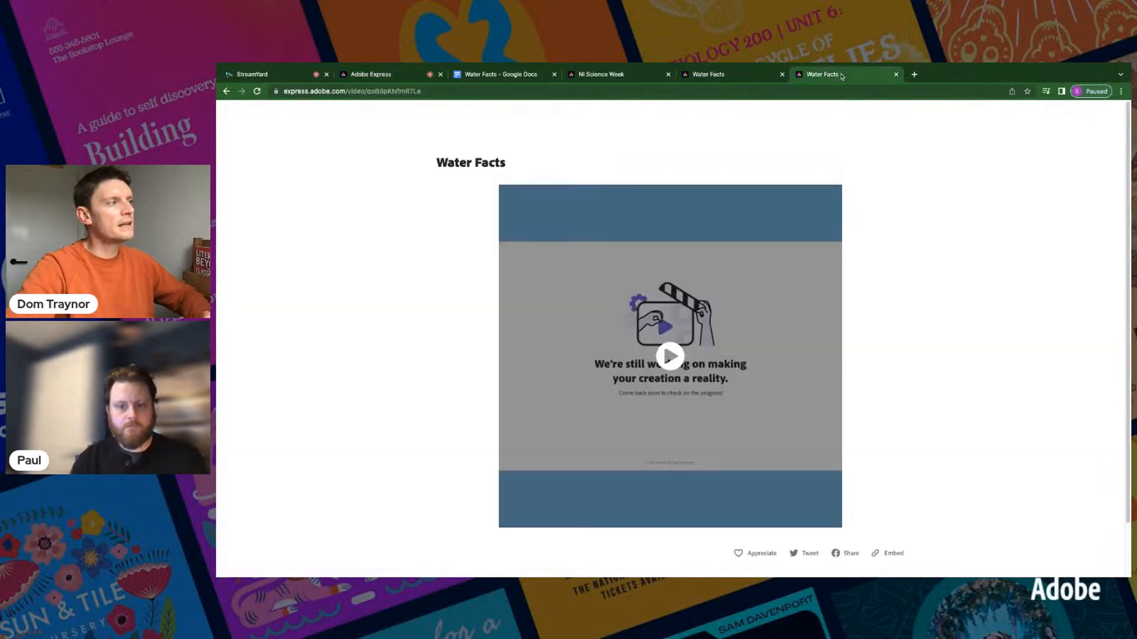
left_click(573, 91)
key("Return")
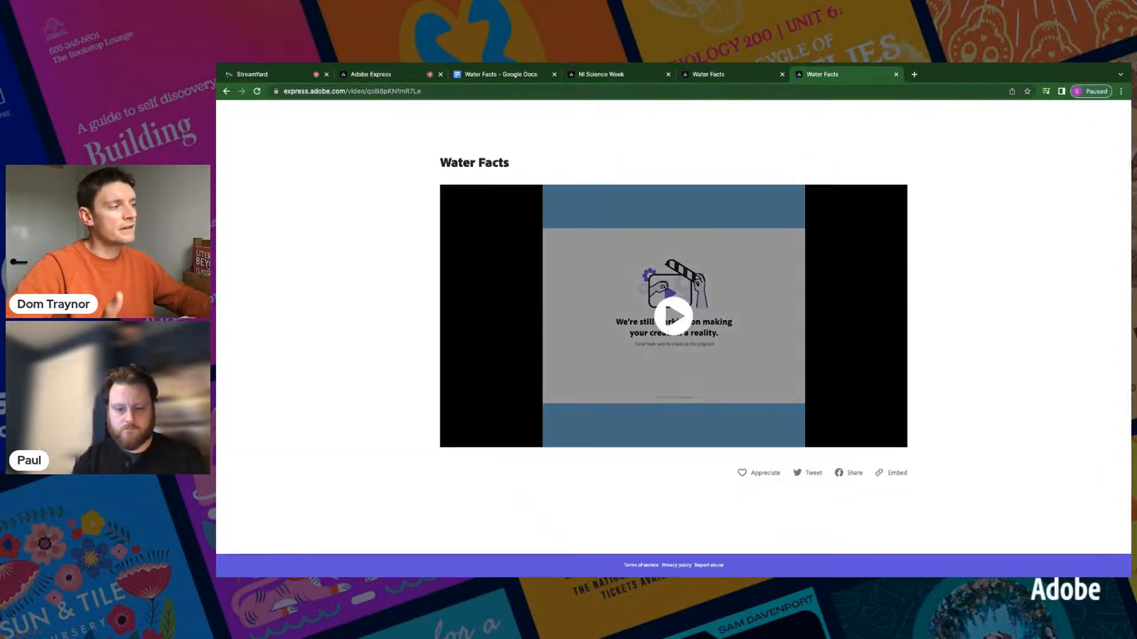
left_click(401, 76)
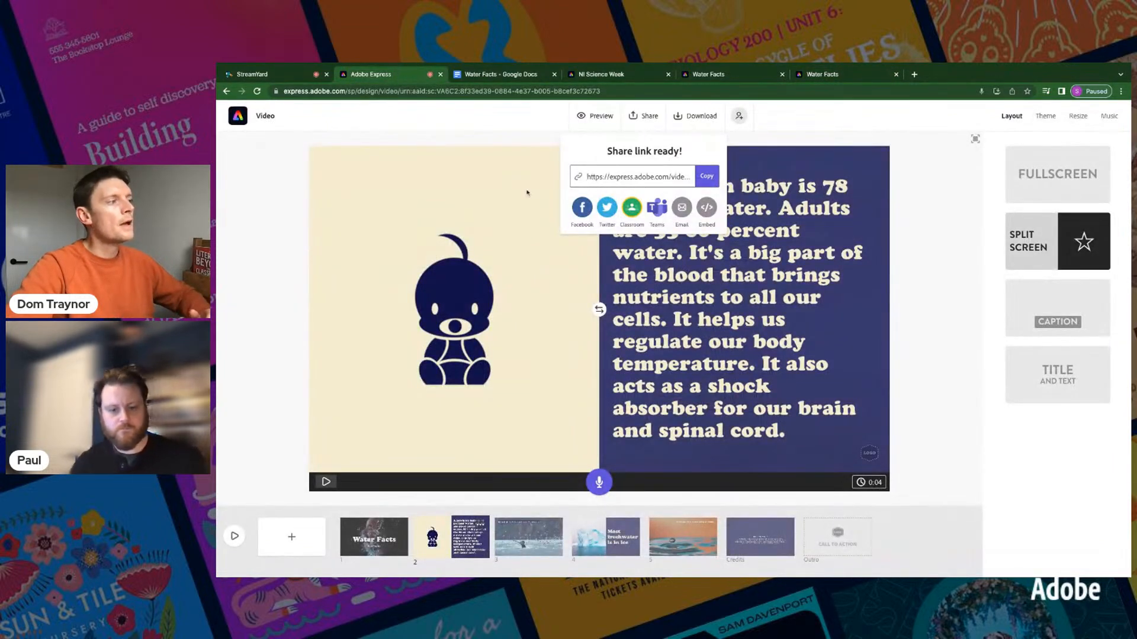